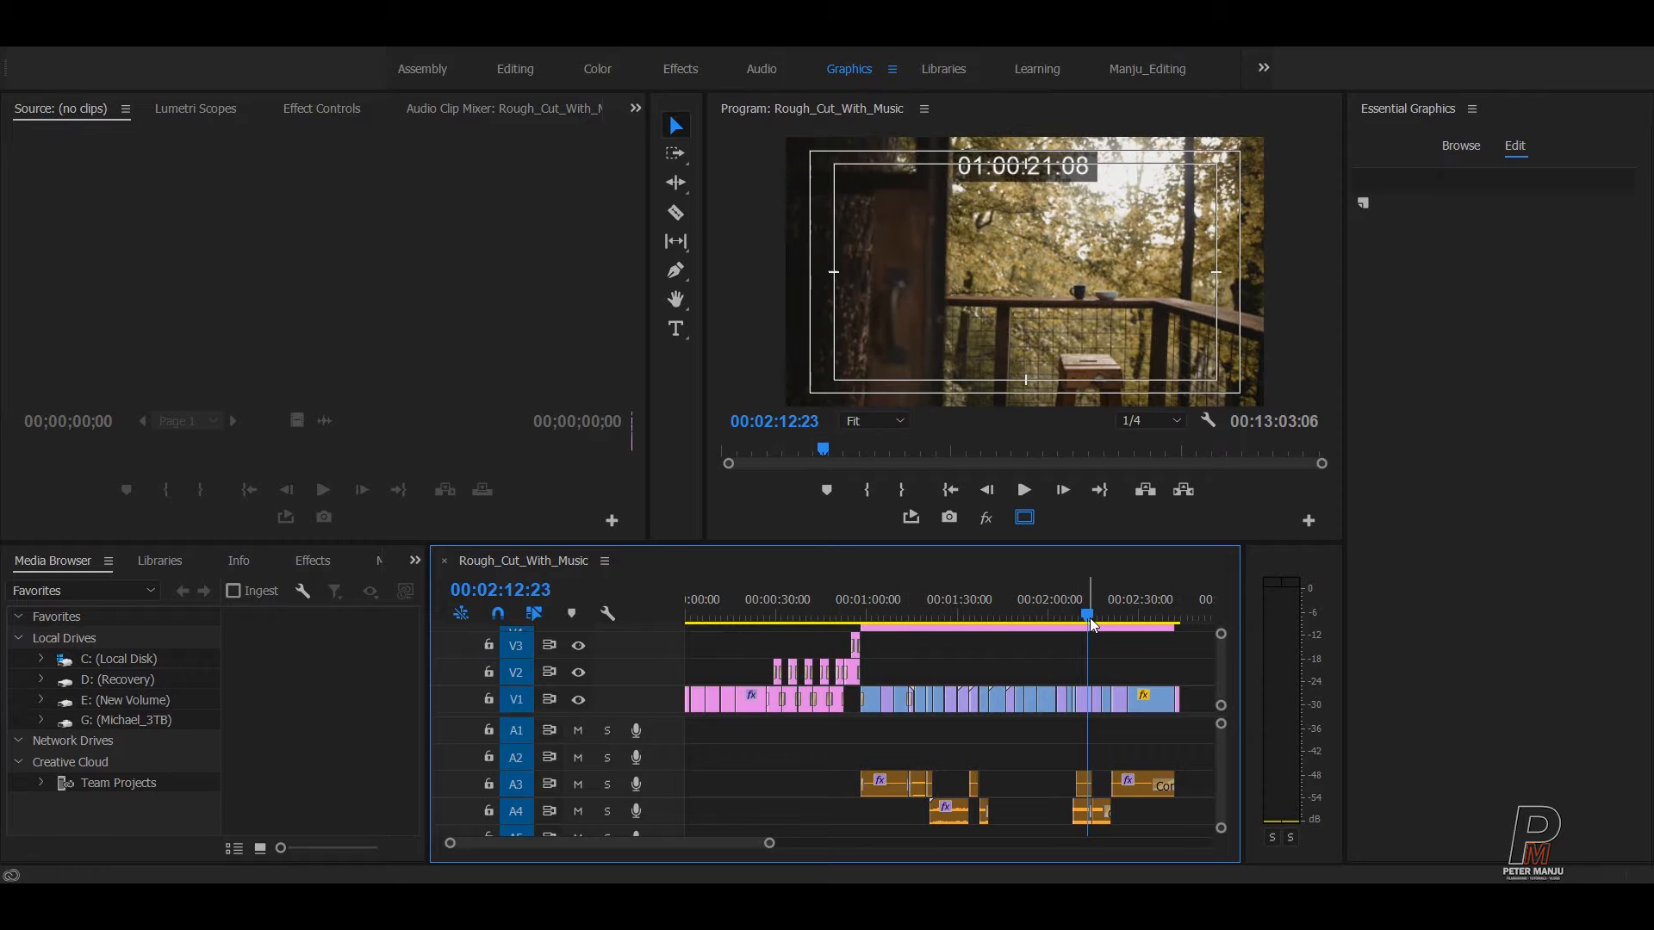
- Insert the two overlapping title clips with their cross dissolves at 00:02:41:20, ahead of the END OF REEL 1 clip
{"action": "key", "text": "equal"}
{"action": "key", "text": "equal"}
{"action": "key", "text": "equal"}
{"action": "scroll", "coordinate": [1092, 618], "scroll_direction": "down", "scroll_amount": 12}
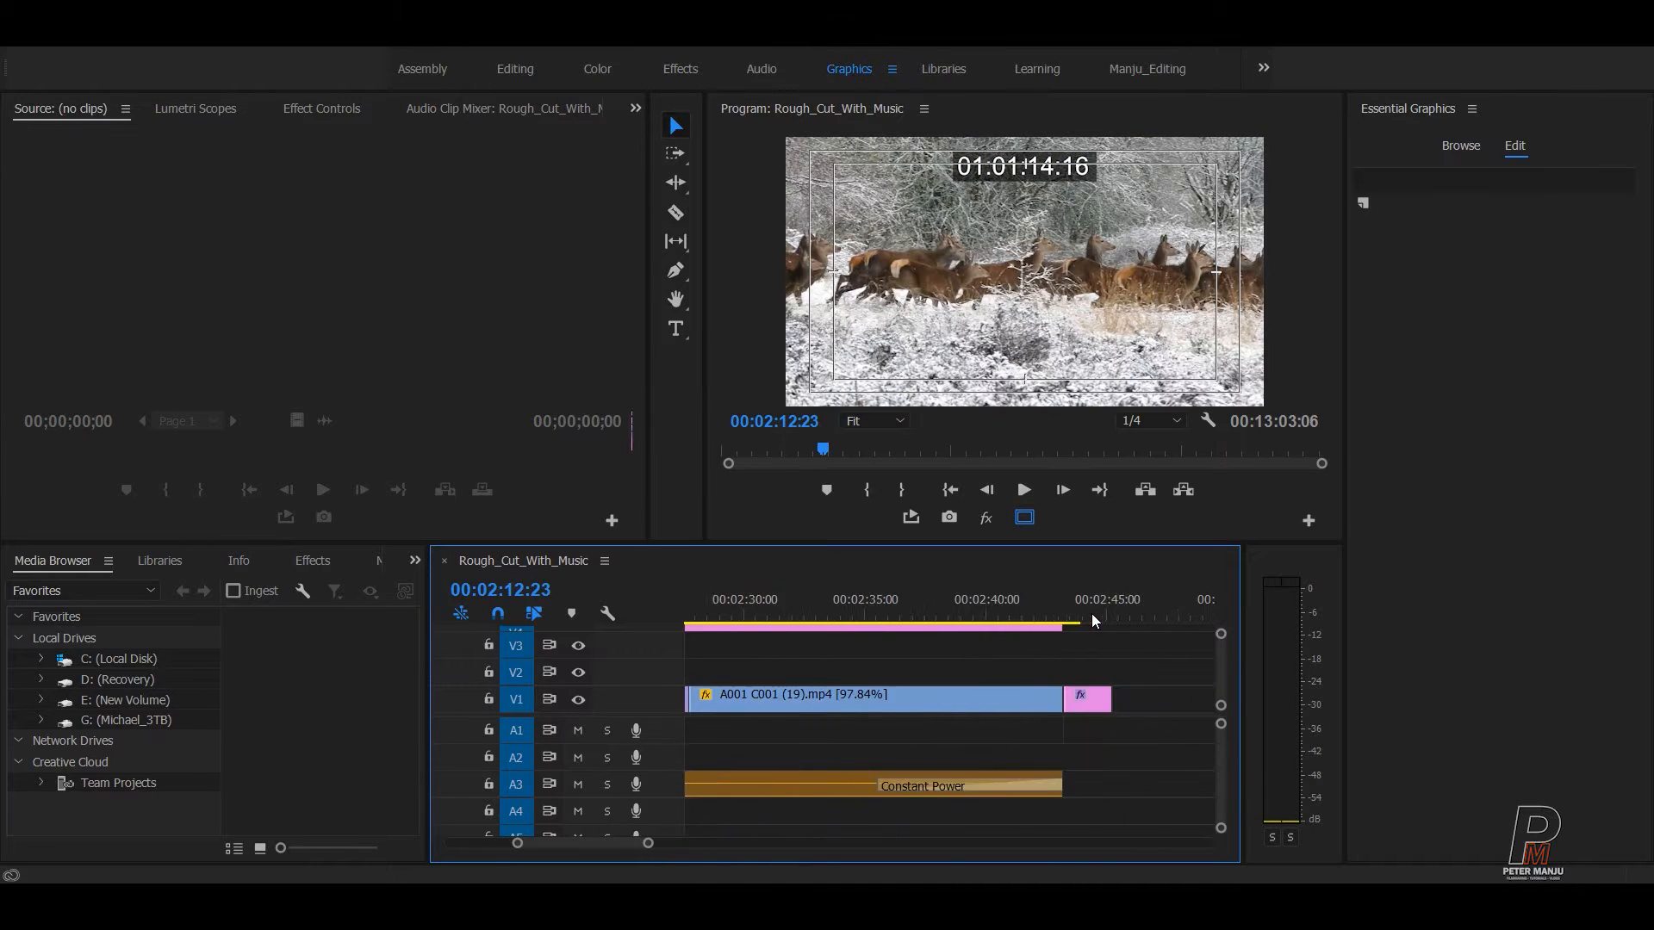
{"action": "left_click", "coordinate": [878, 615]}
{"action": "key", "text": "equal"}
{"action": "key", "text": "equal"}
{"action": "key", "text": "equal"}
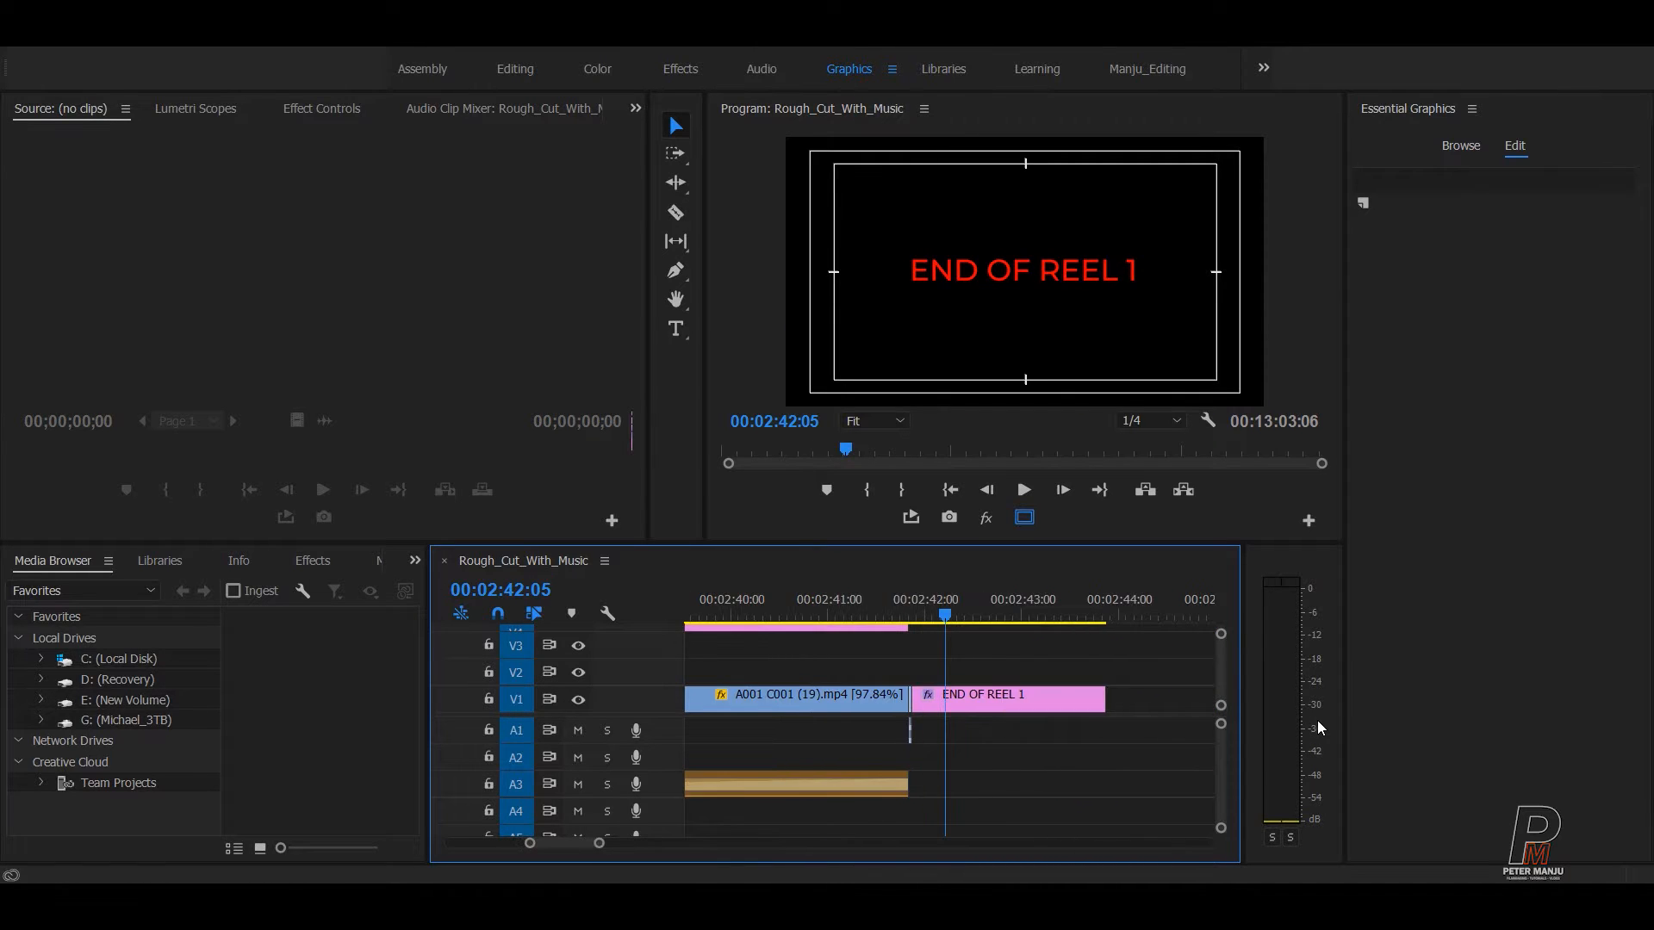
{"action": "key", "text": "equal"}
{"action": "key", "text": "Up"}
{"action": "key", "text": "Up"}
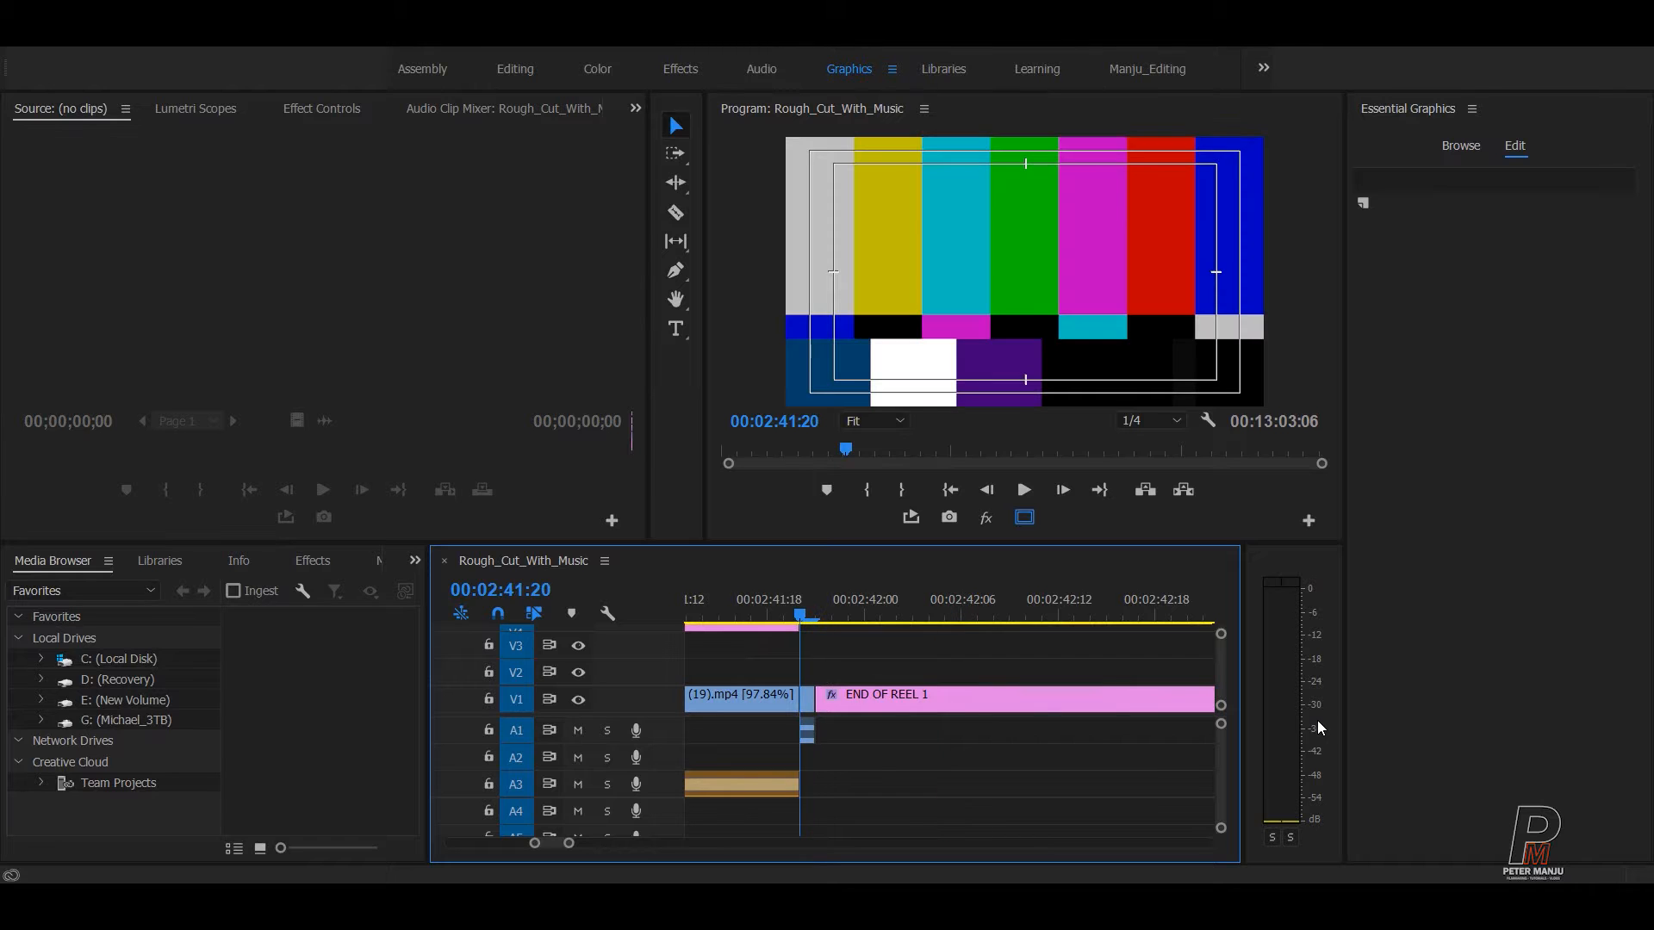
{"action": "key", "text": "equal"}
{"action": "left_click", "coordinate": [1119, 789]}
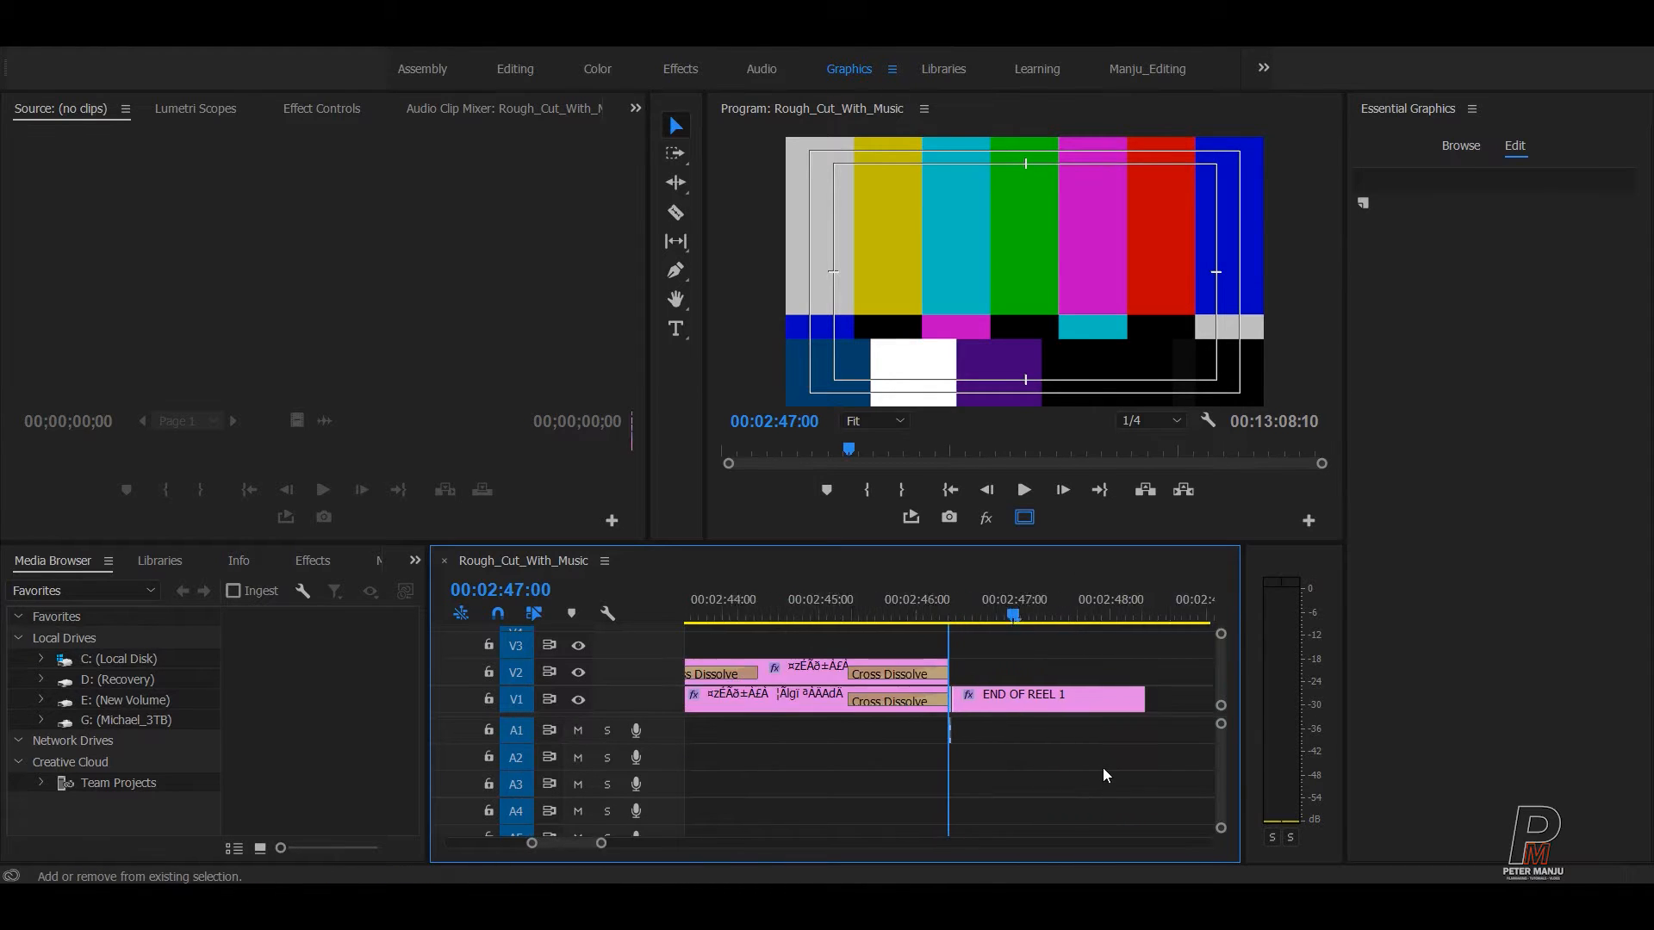
- Delete the title clip on V2 above the V1 title near the end of reel 1
{"action": "key", "text": "minus"}
{"action": "key", "text": "minus"}
{"action": "left_click_drag", "start_coordinate": [1018, 593], "coordinate": [904, 613]}
{"action": "left_click", "coordinate": [990, 671]}
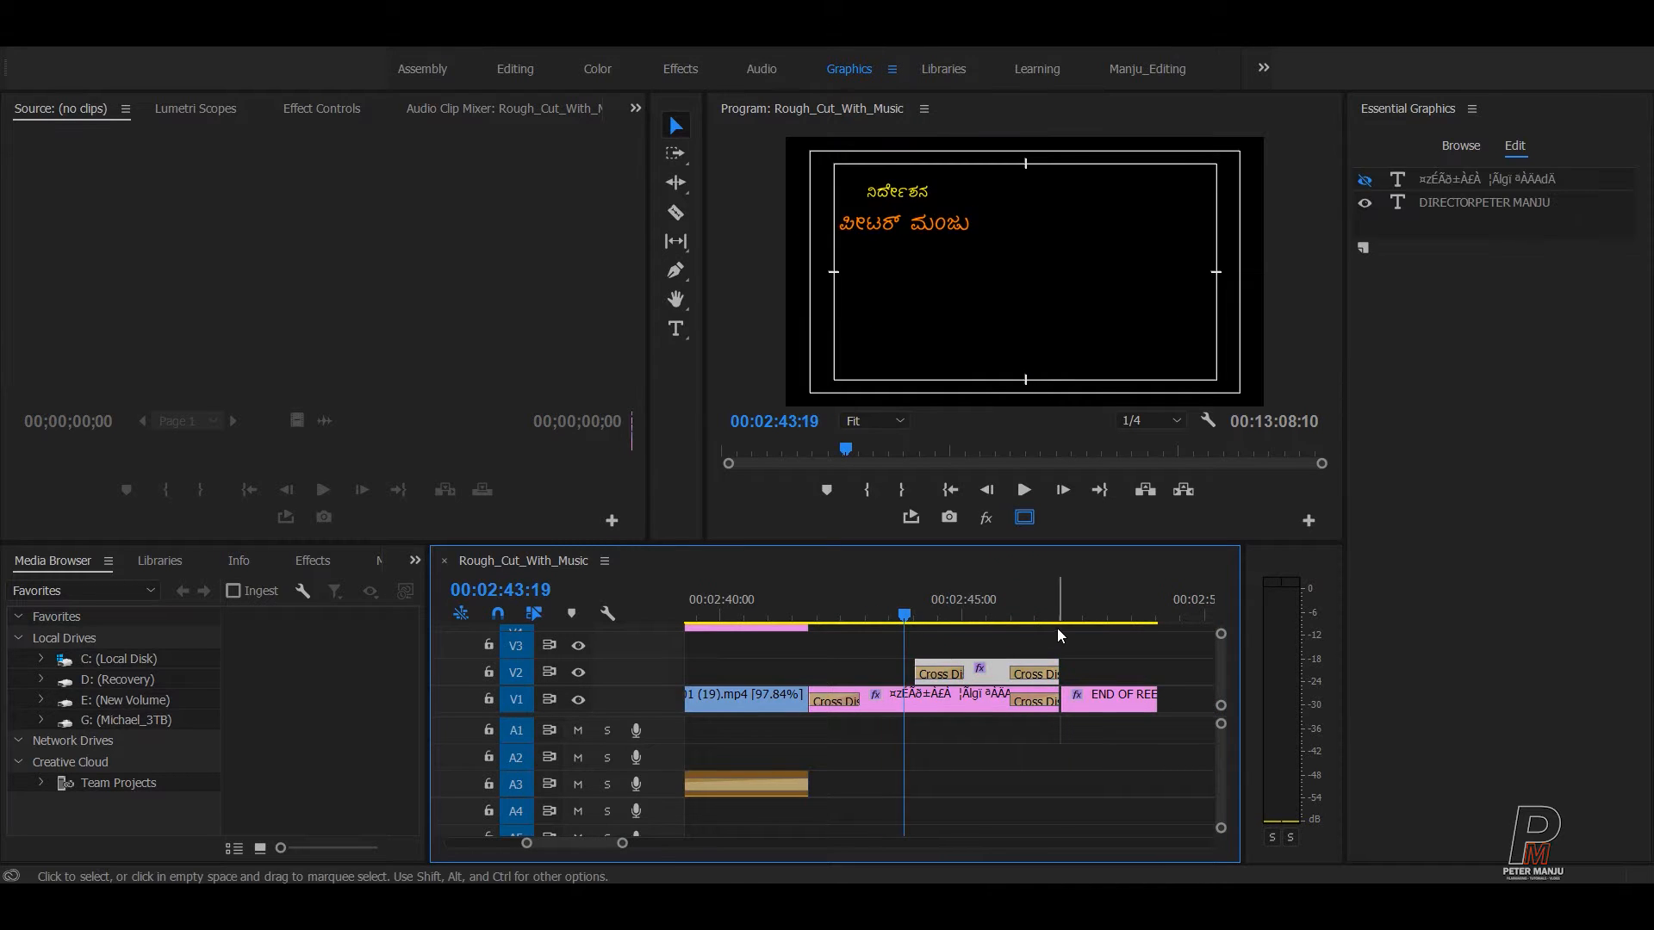
{"action": "key", "text": "Delete"}
- Clear the cross dissolves at the start and end of the V1 title clip before END OF REEL 1
{"action": "left_click", "coordinate": [956, 699]}
{"action": "left_click_drag", "start_coordinate": [905, 614], "coordinate": [830, 627]}
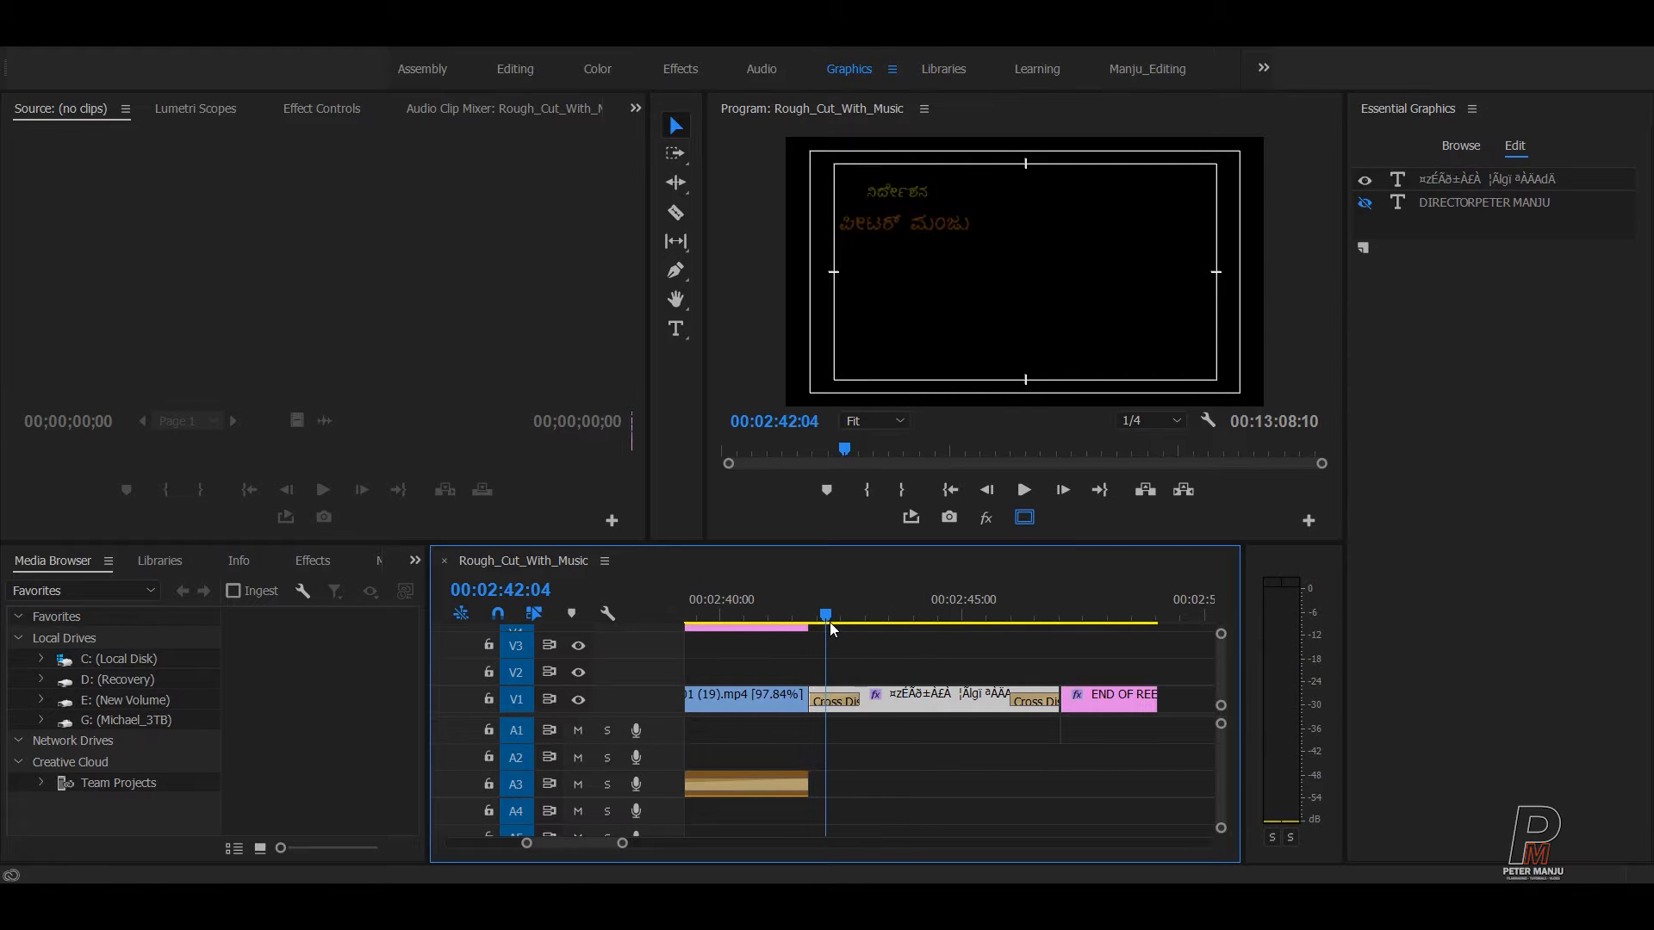
{"action": "left_click", "coordinate": [831, 700]}
{"action": "right_click", "coordinate": [827, 700]}
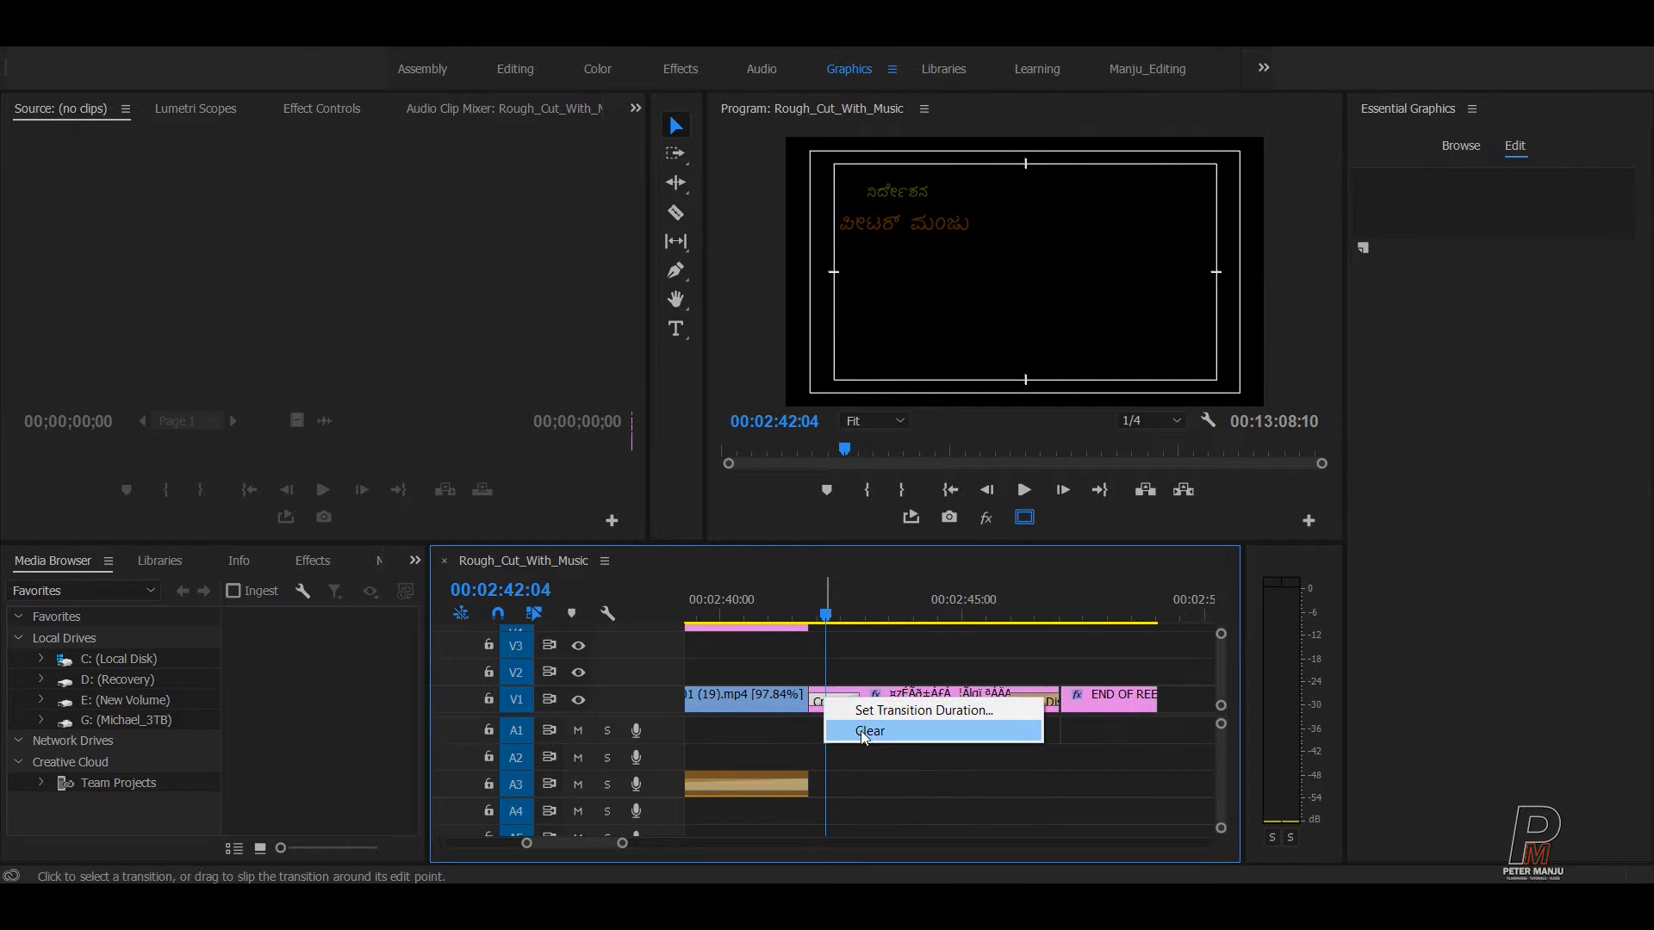
{"action": "left_click", "coordinate": [864, 731]}
{"action": "left_click", "coordinate": [1033, 700]}
{"action": "right_click", "coordinate": [1036, 702]}
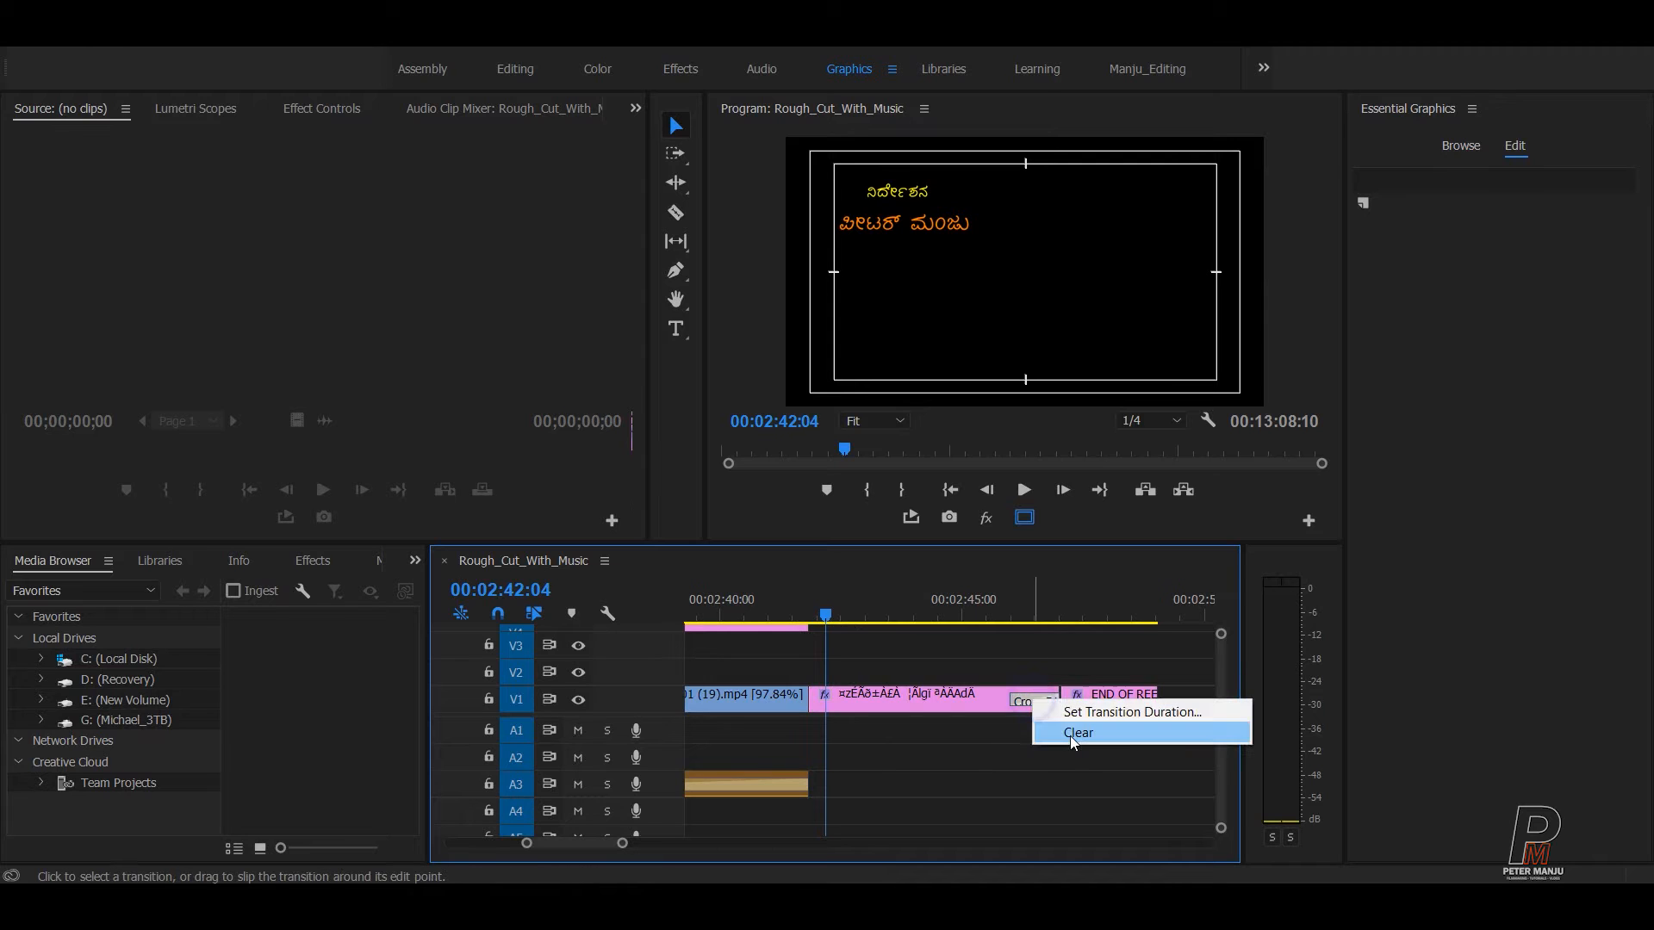
{"action": "left_click", "coordinate": [1070, 735]}
- Move the playhead to the V1 title clip's start at 00:02:41:20 and switch to the custom editing workspace
{"action": "left_click", "coordinate": [909, 635]}
{"action": "key", "text": "Up"}
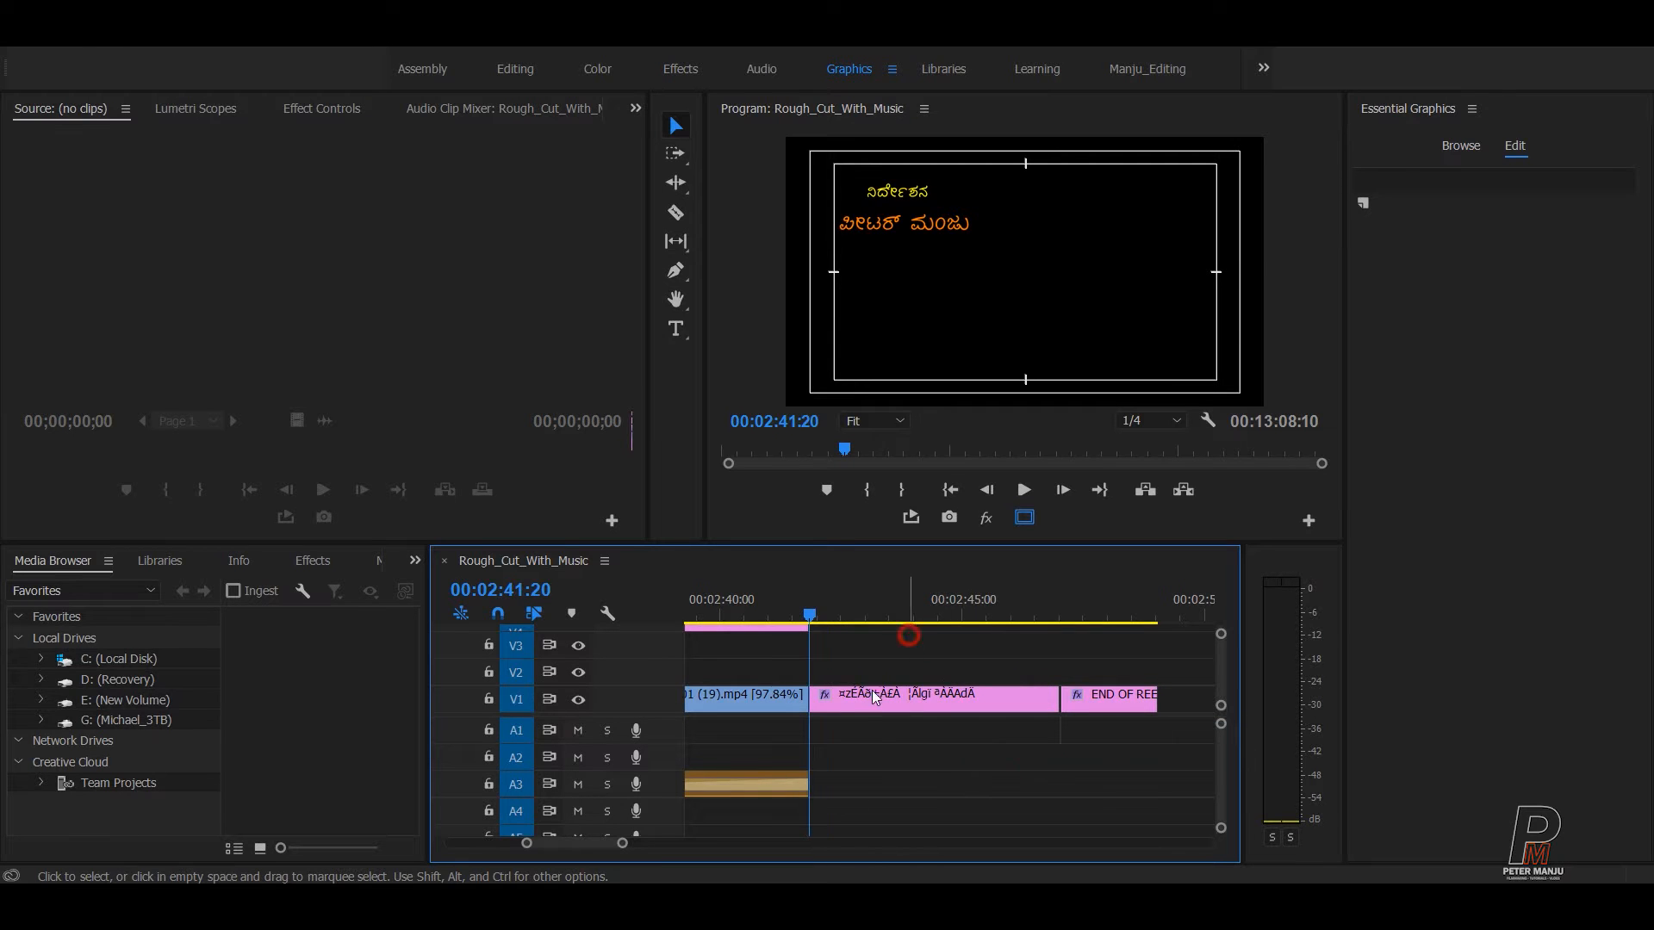
{"action": "left_click", "coordinate": [871, 694]}
{"action": "left_click", "coordinate": [280, 288]}
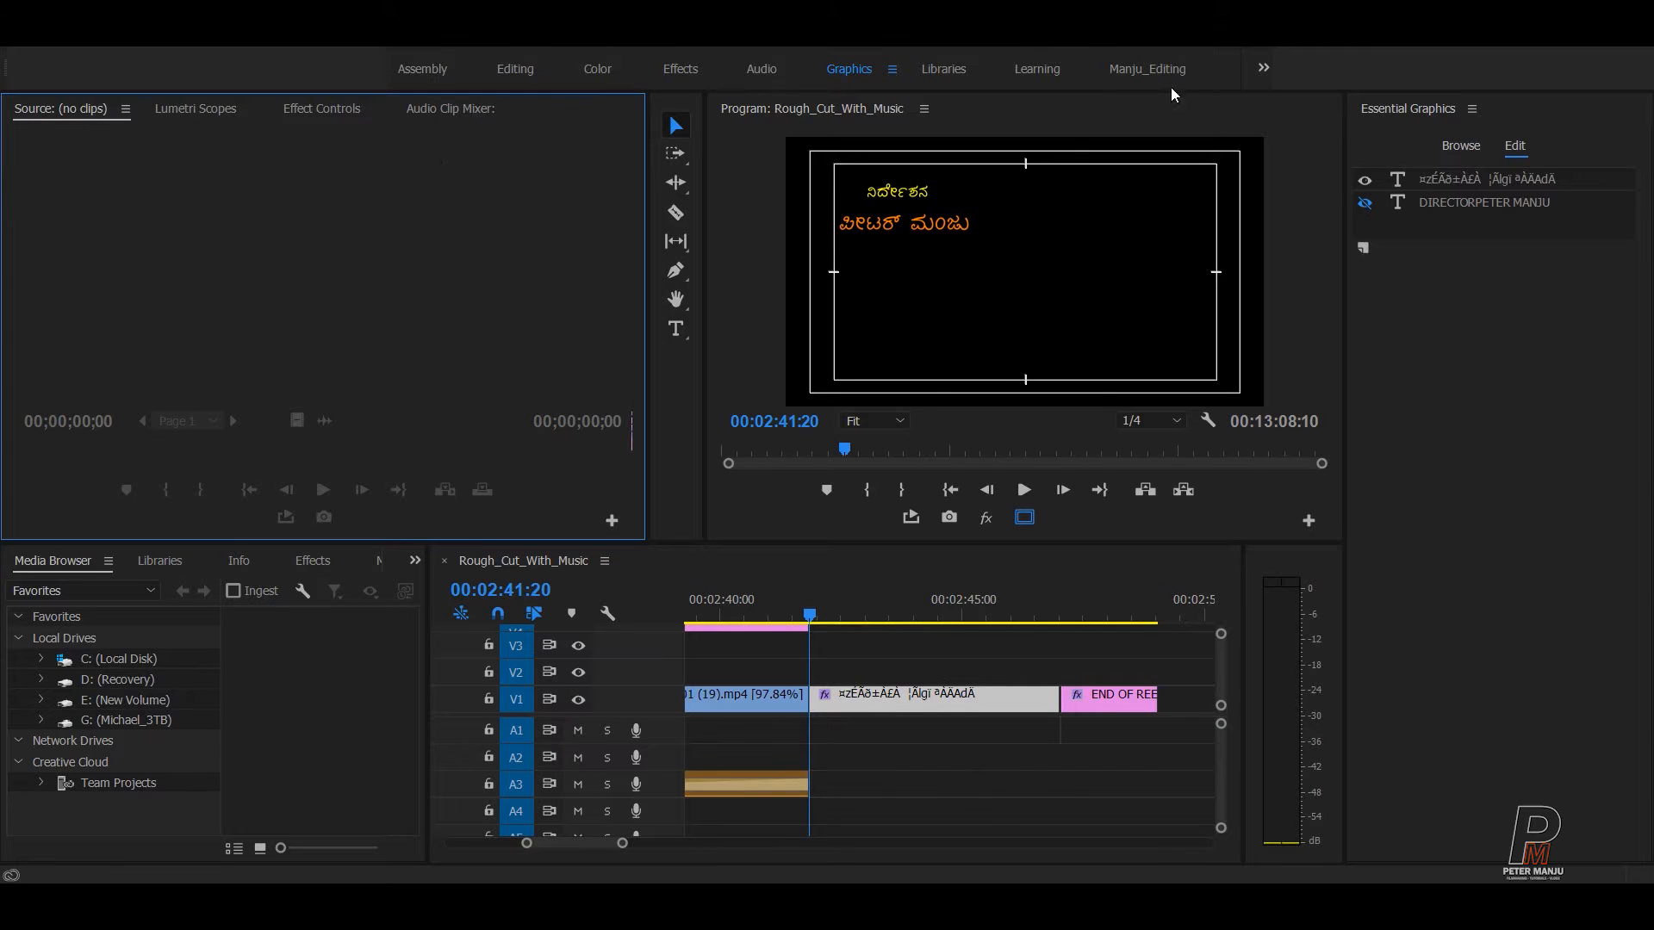
{"action": "left_click", "coordinate": [1139, 69]}
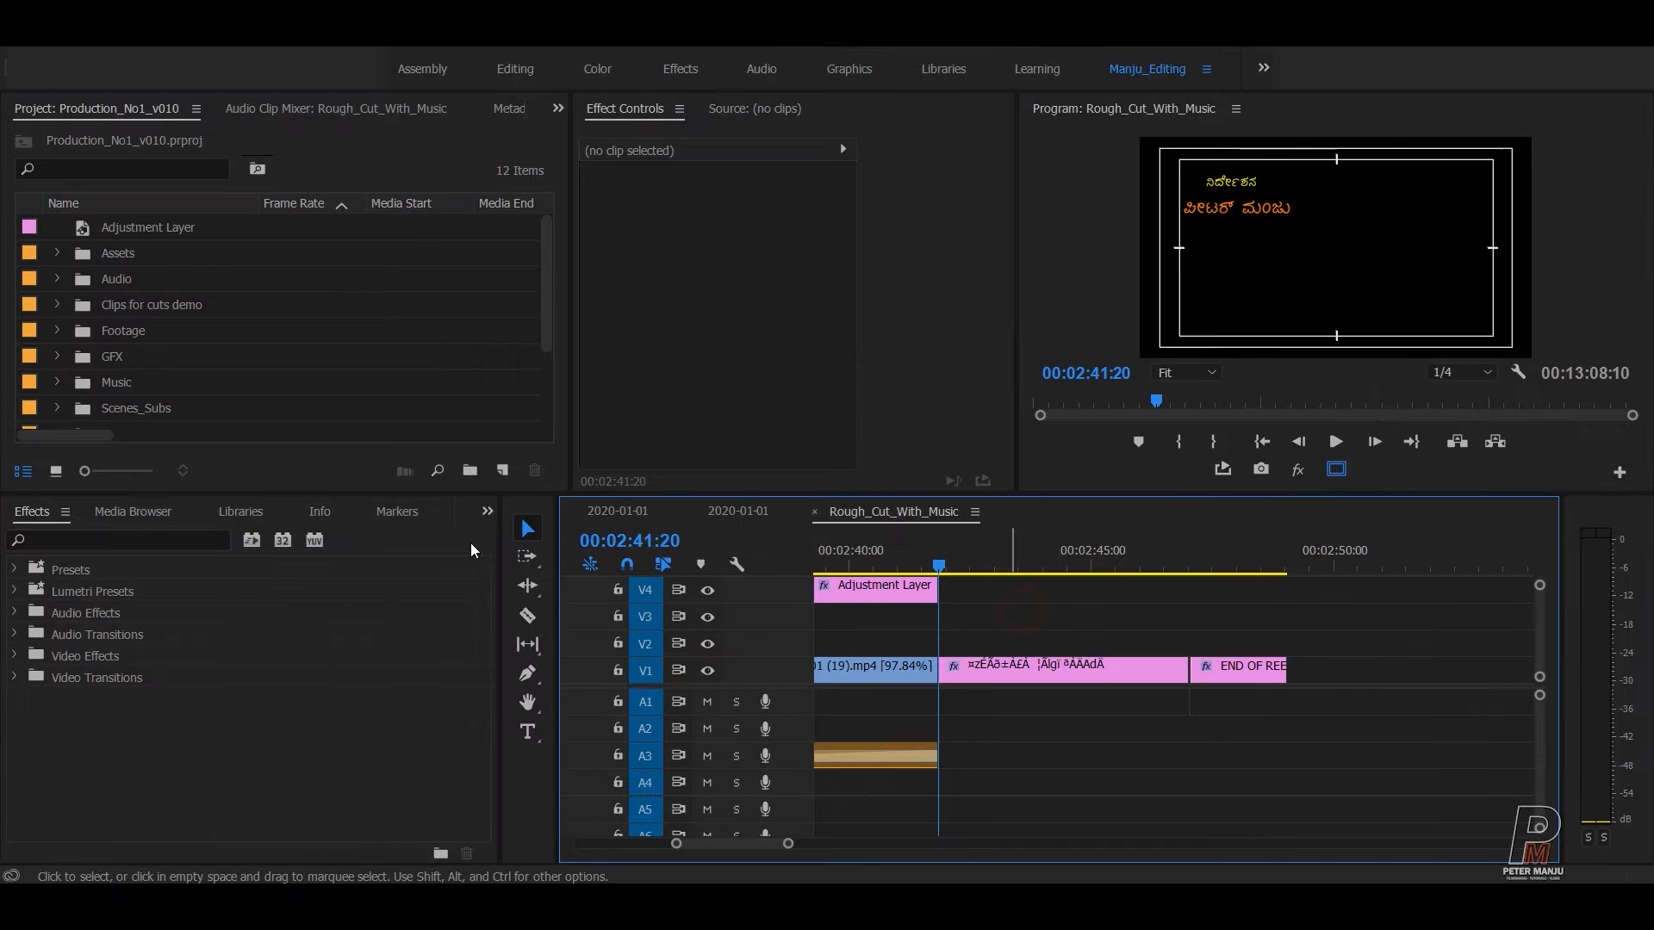
- Create a legacy title named "Rolling title" at 1920 x 1080, 24.00 fps with square pixels
{"action": "scroll", "coordinate": [129, 280], "scroll_direction": "down", "scroll_amount": 2}
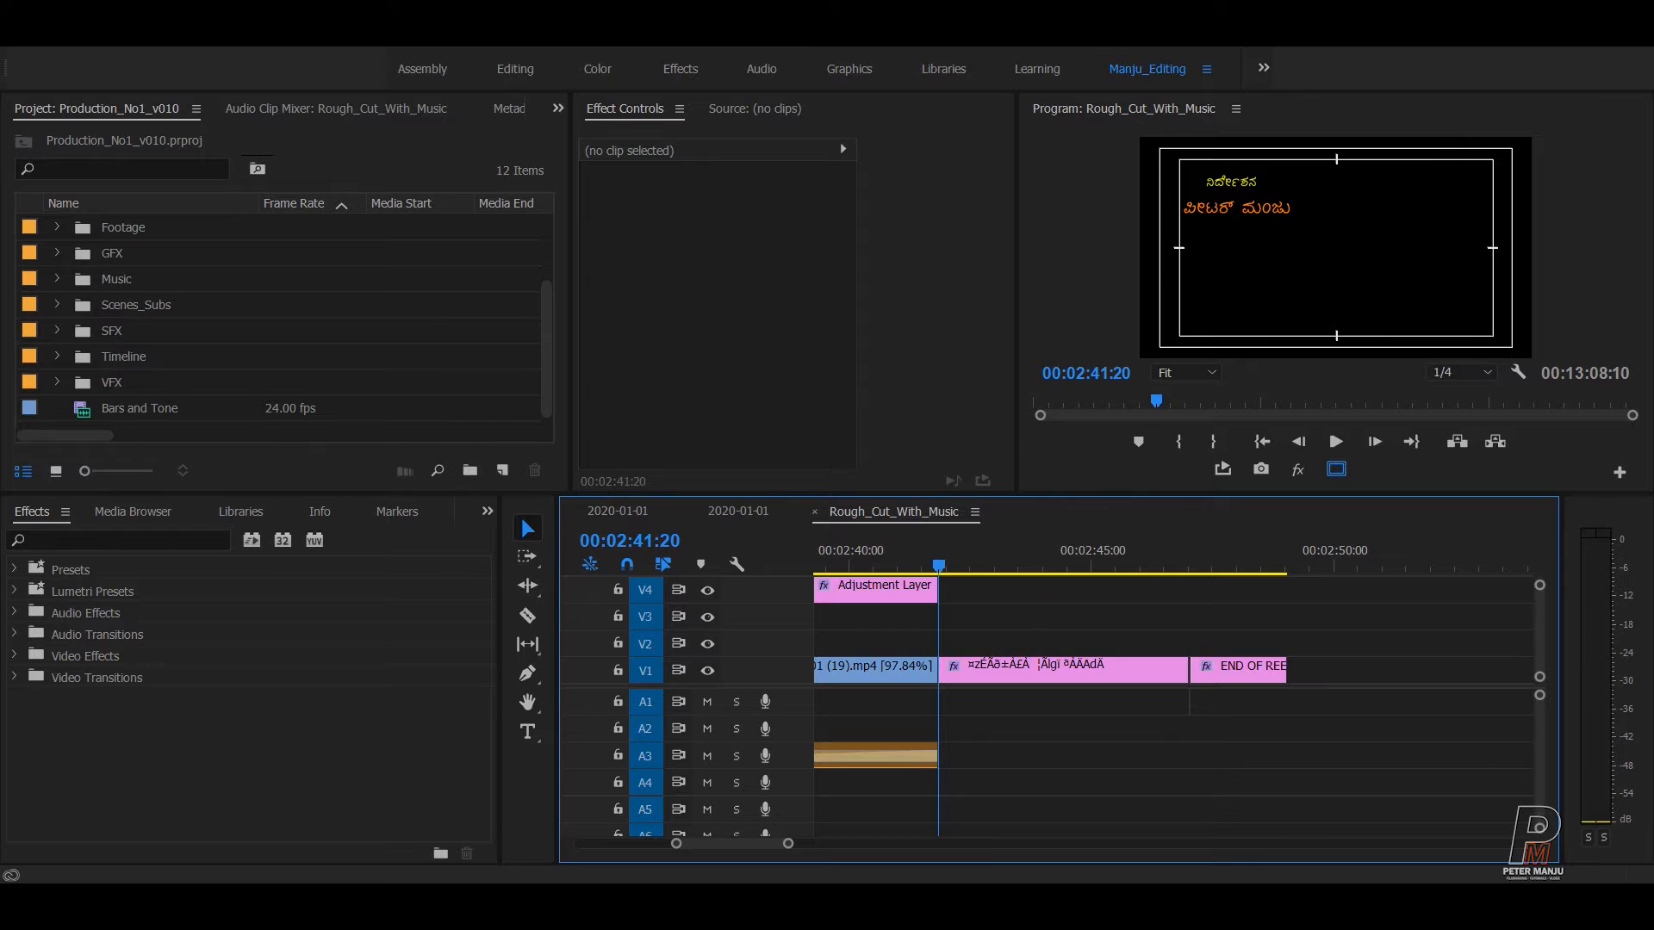
{"action": "left_click", "coordinate": [12, 43]}
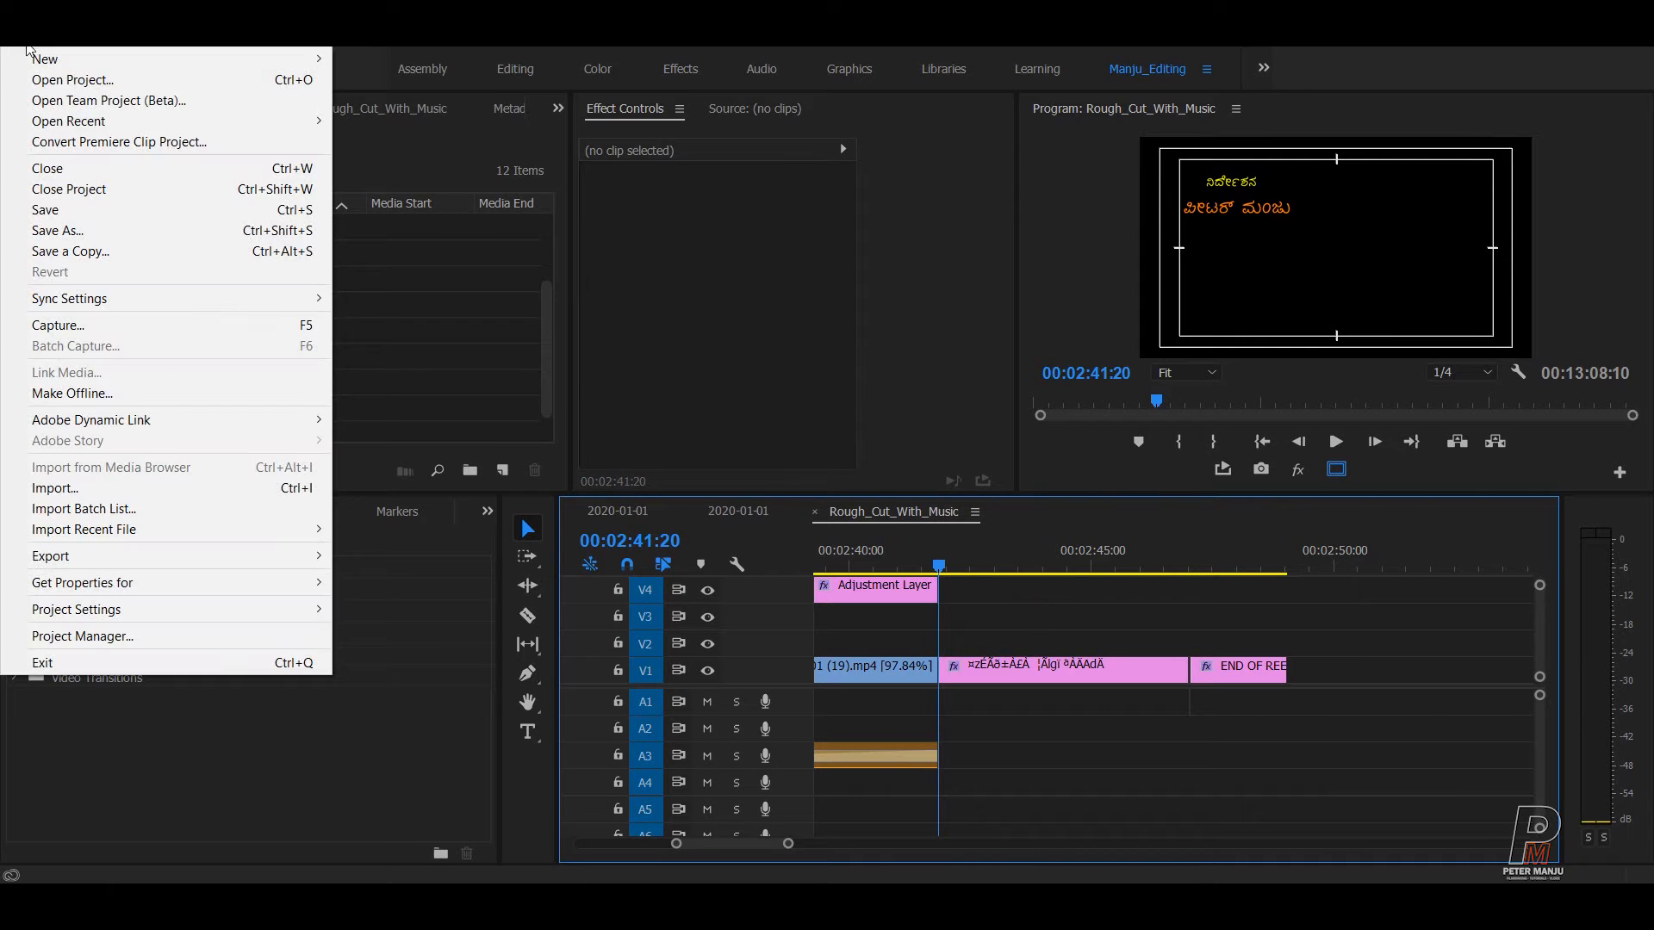
{"action": "mouse_move", "coordinate": [46, 62]}
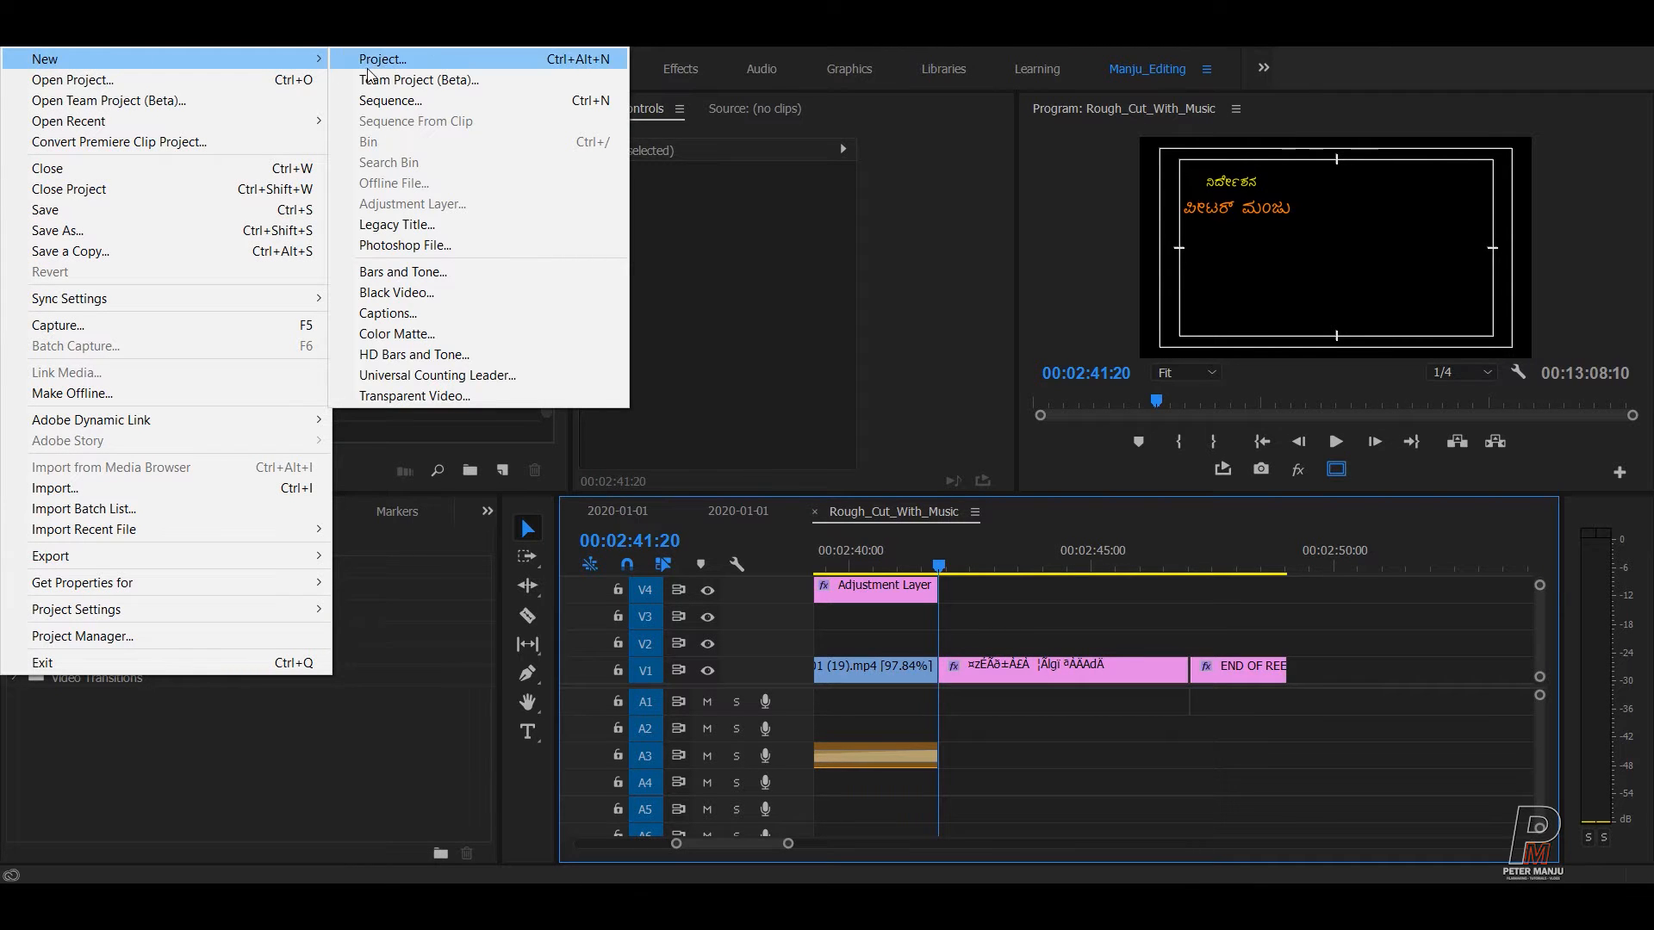
{"action": "left_click", "coordinate": [413, 224]}
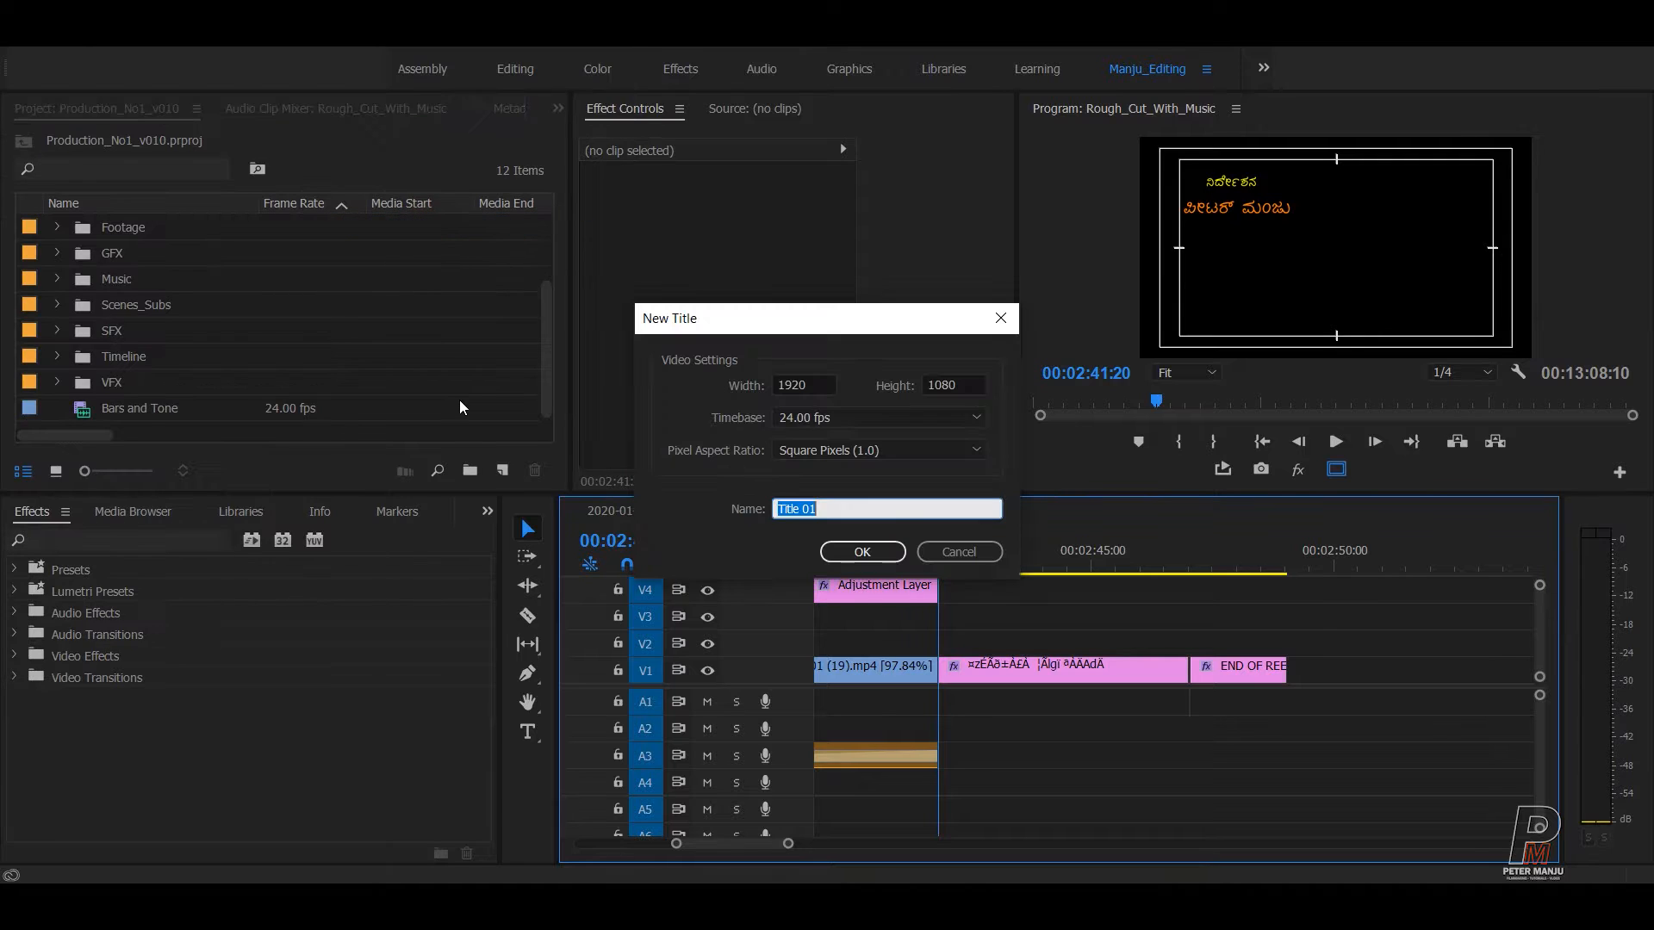
{"action": "left_click_drag", "start_coordinate": [742, 323], "coordinate": [609, 300]}
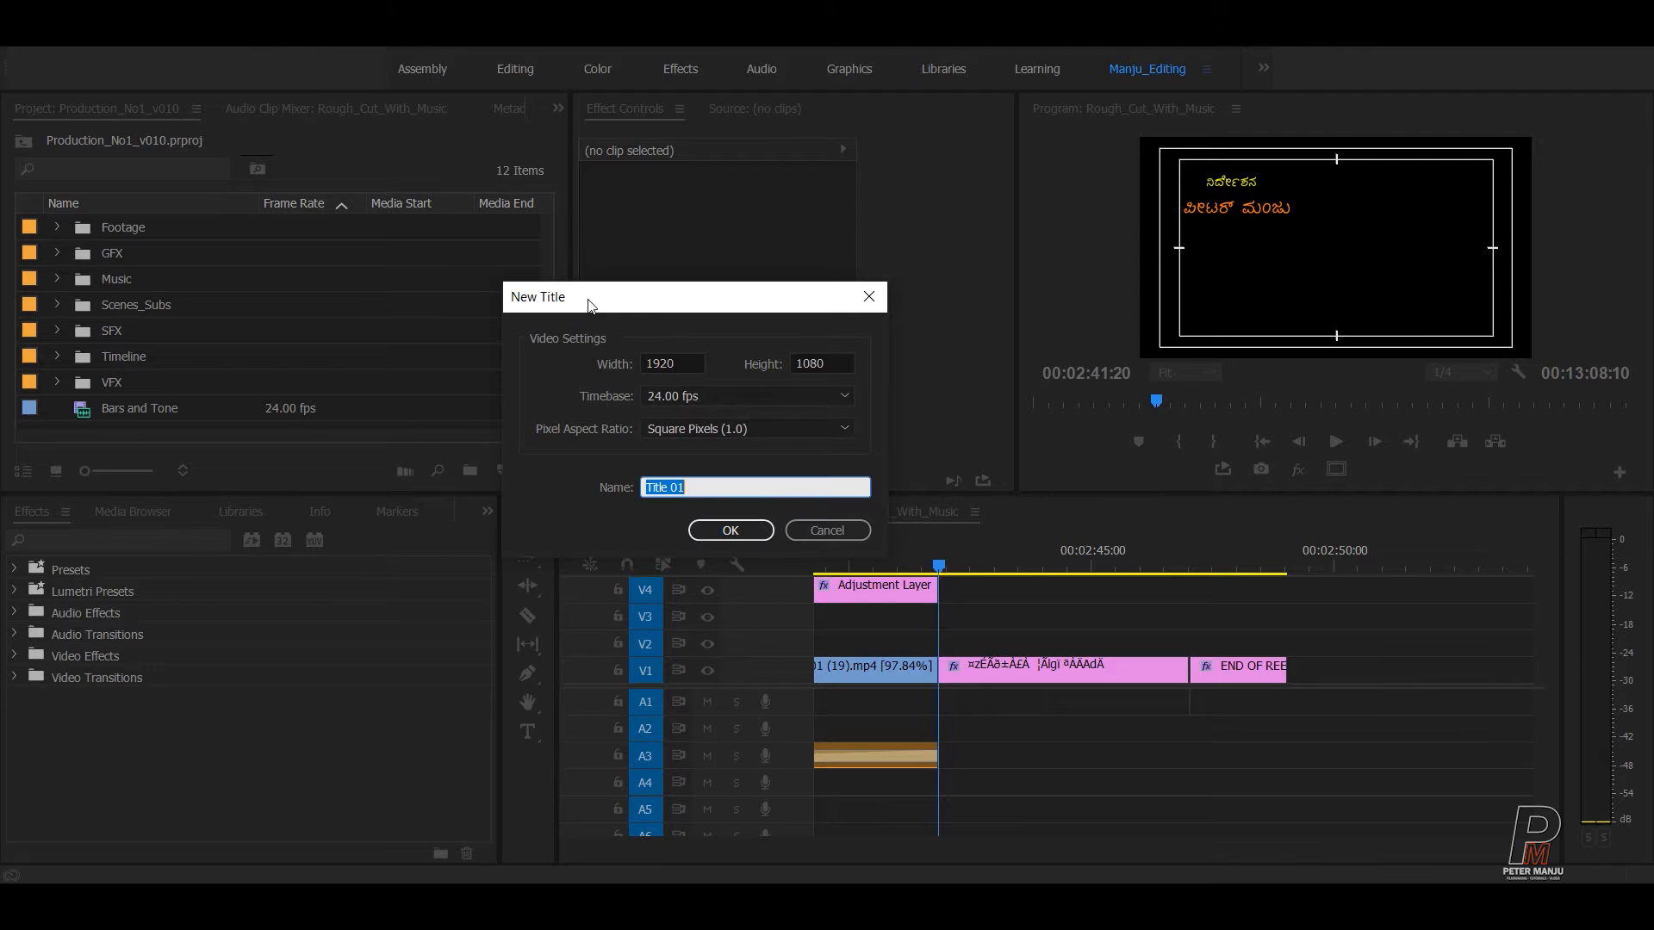
{"action": "left_click_drag", "start_coordinate": [590, 306], "coordinate": [577, 205]}
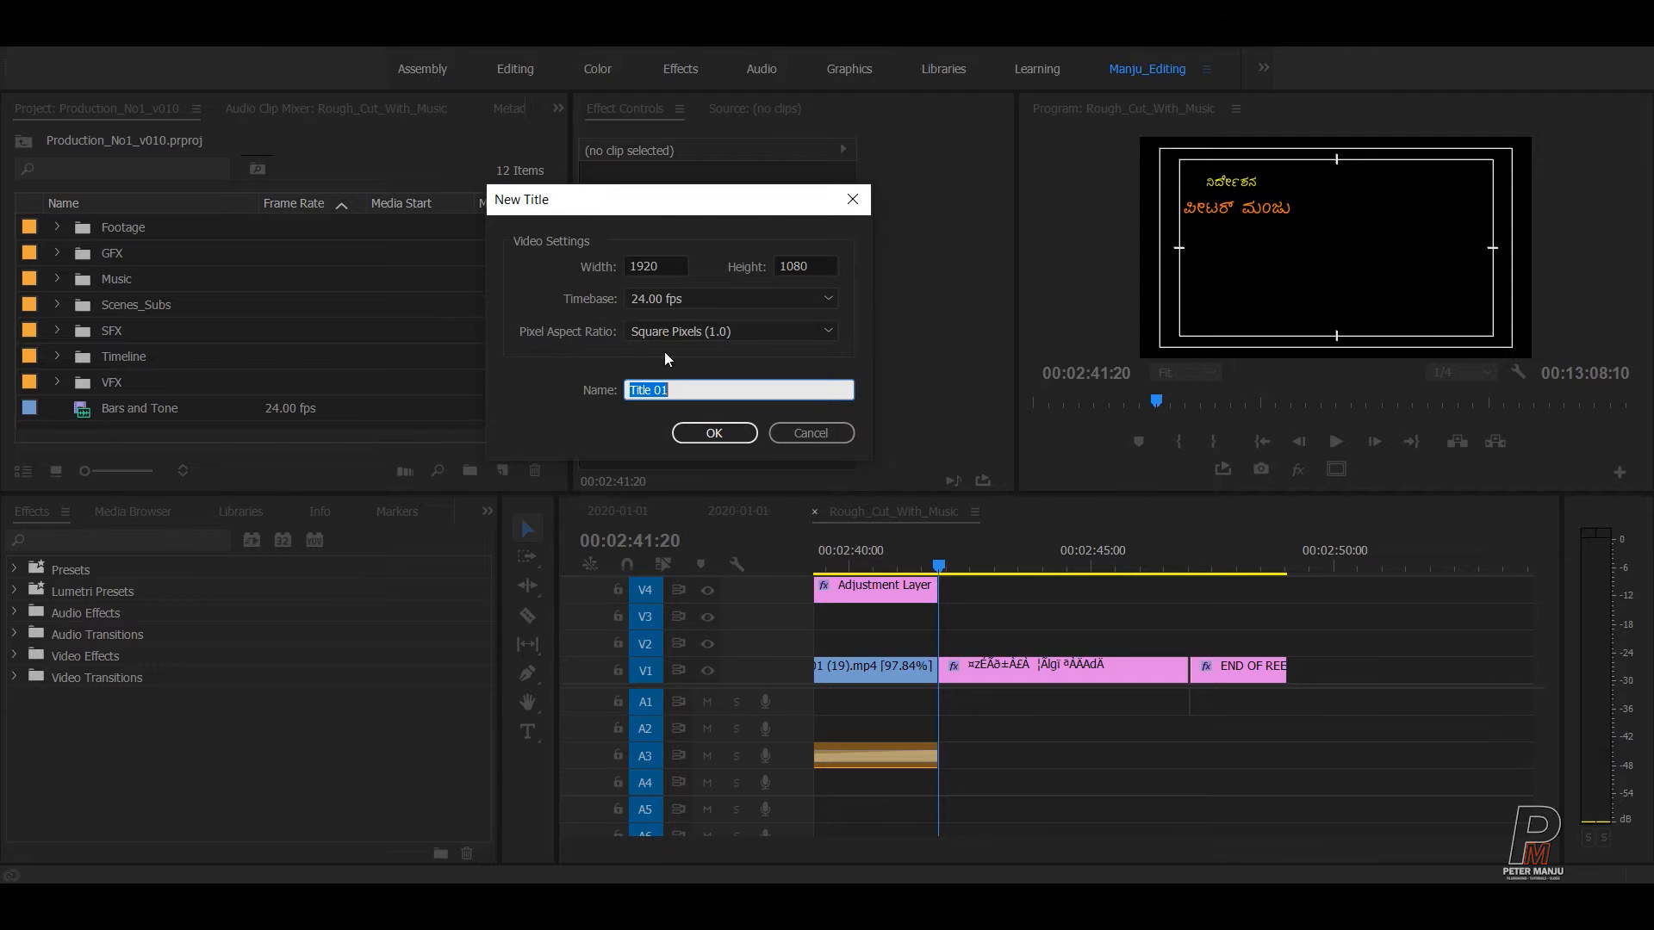
{"action": "type", "text": "Ro"}
{"action": "type", "text": "lling title"}
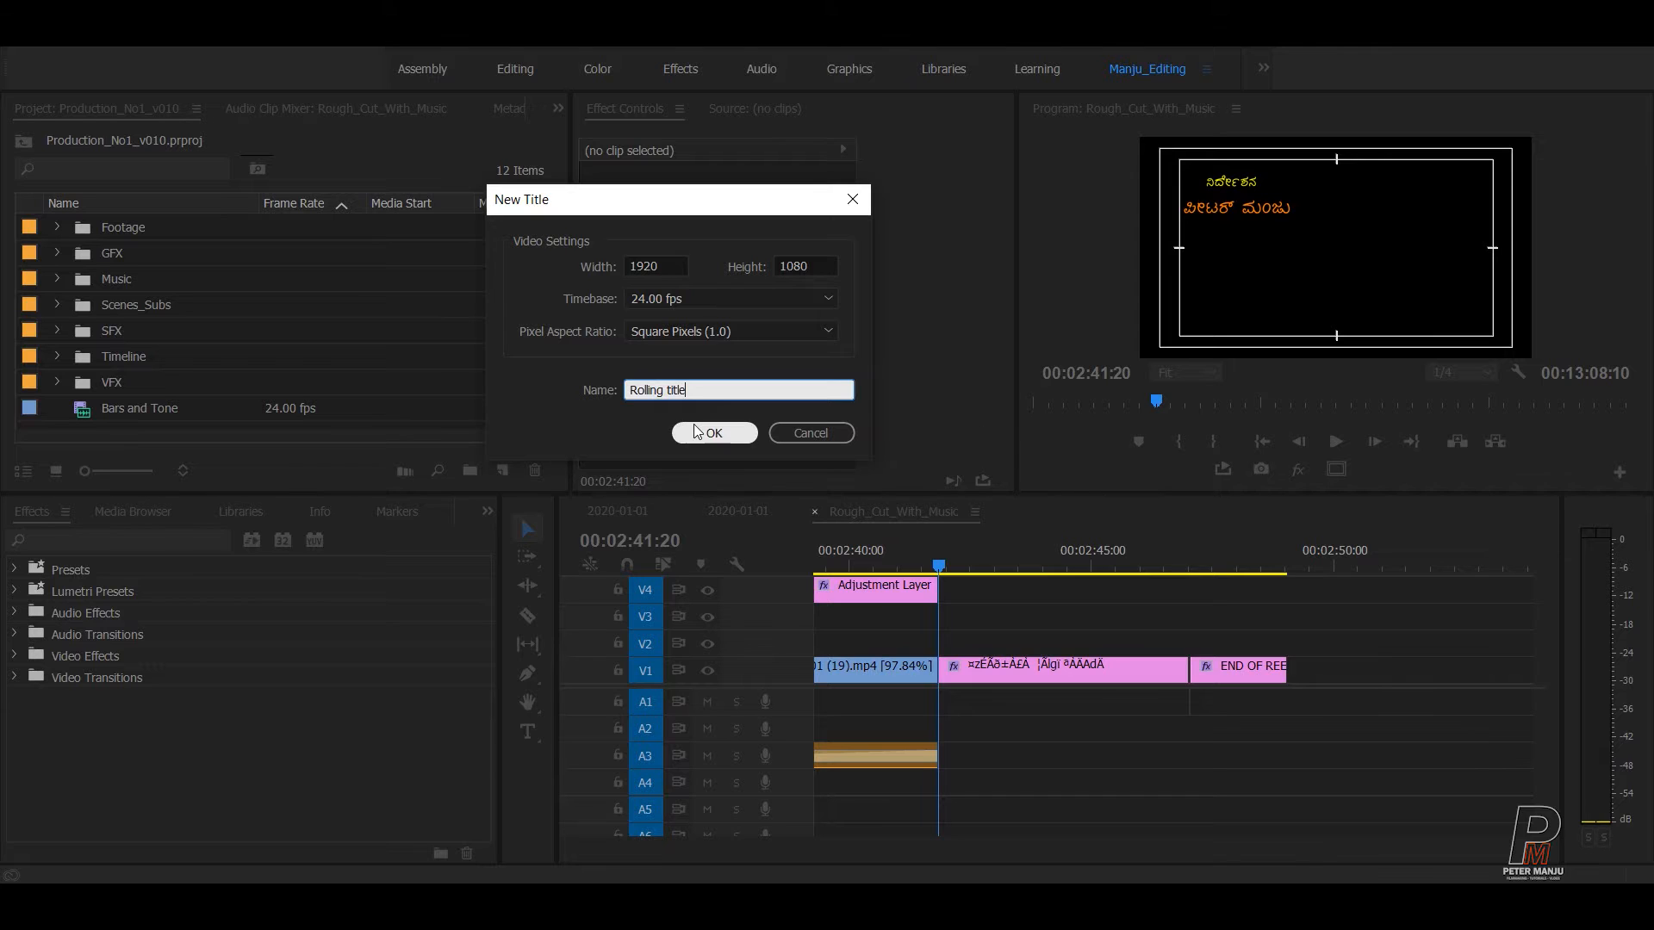
{"action": "left_click", "coordinate": [714, 433]}
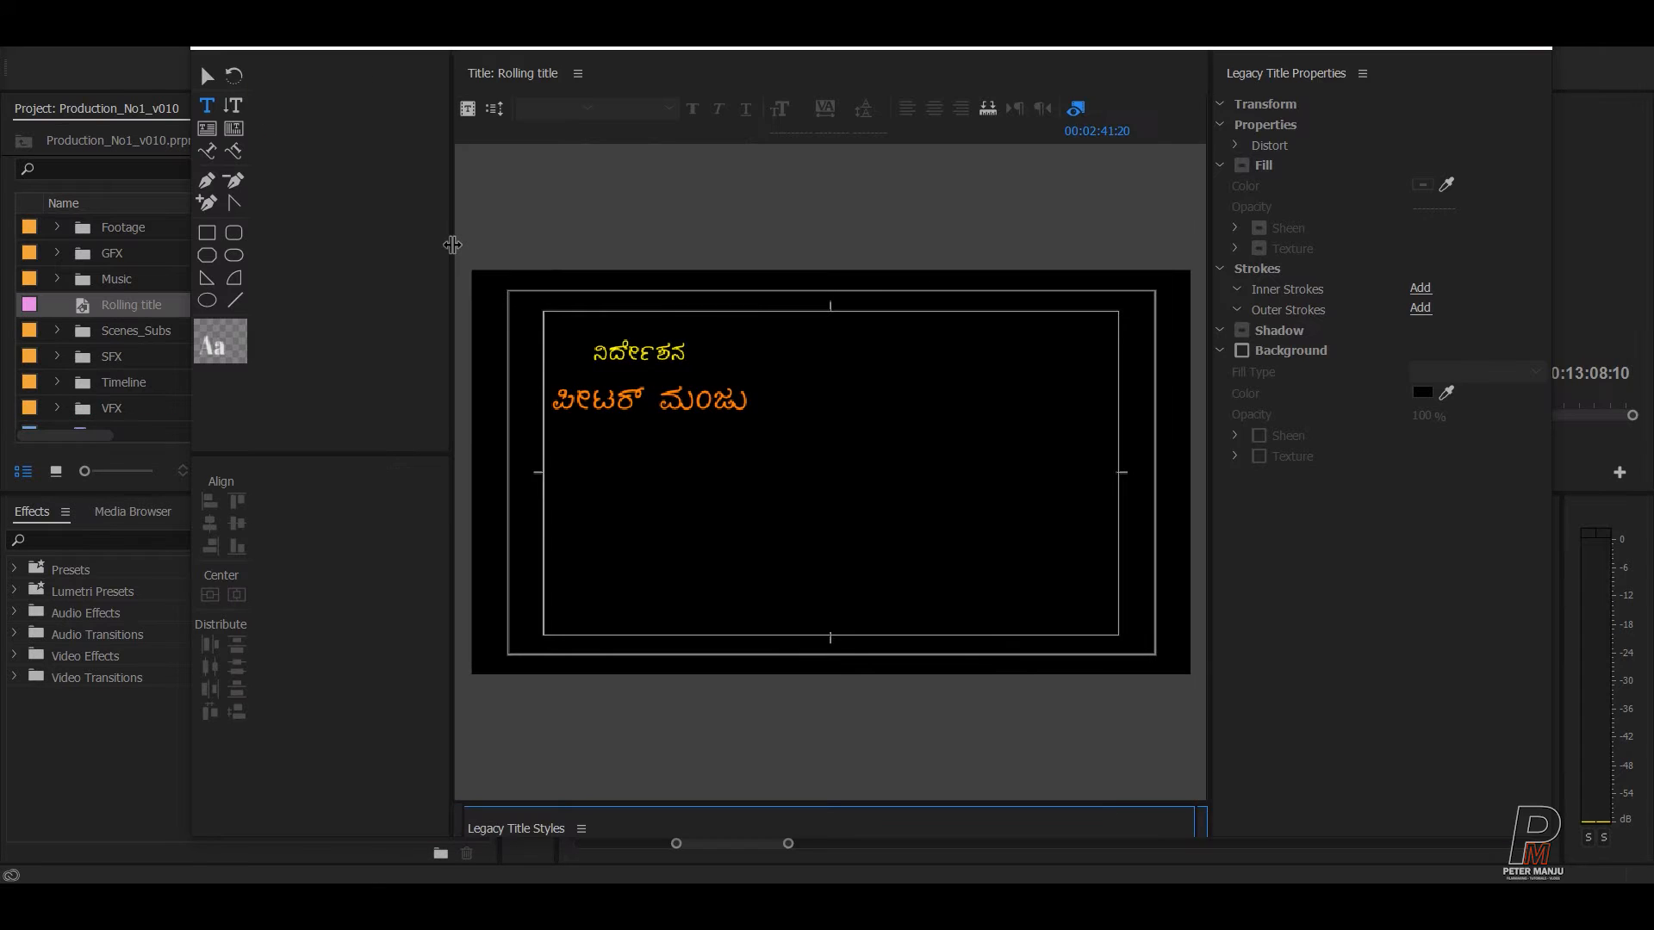
- Enlarge the title canvas area and add a text object reading "Director" beside the orange background text
{"action": "left_click_drag", "start_coordinate": [309, 222], "coordinate": [308, 223]}
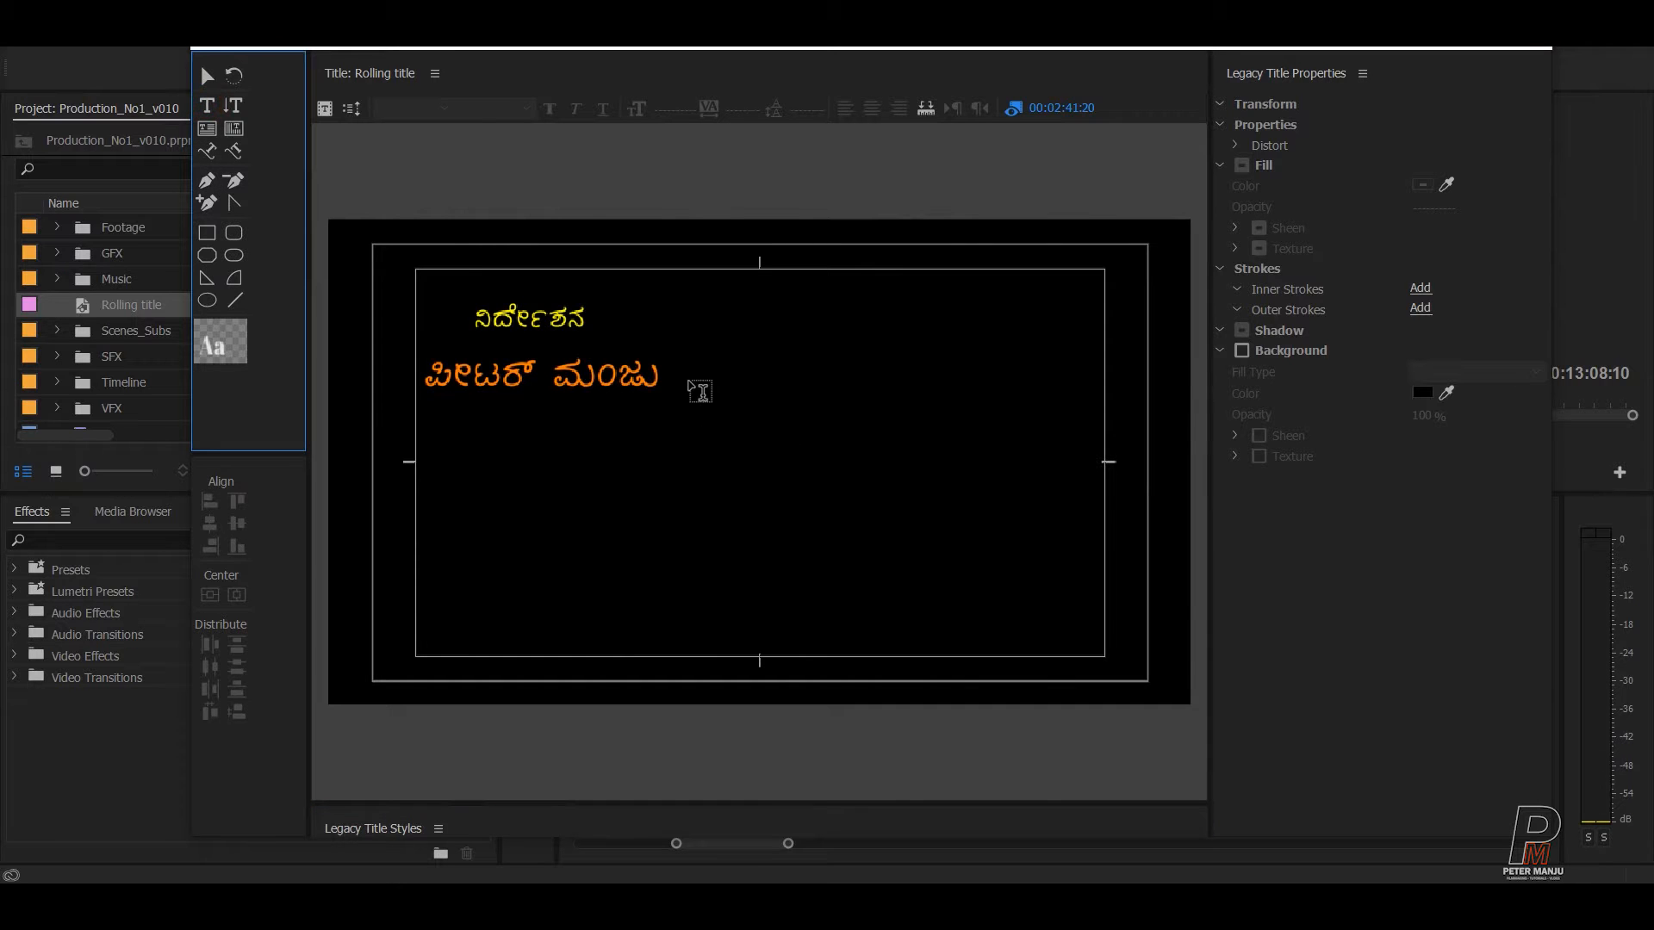
{"action": "left_click", "coordinate": [695, 385]}
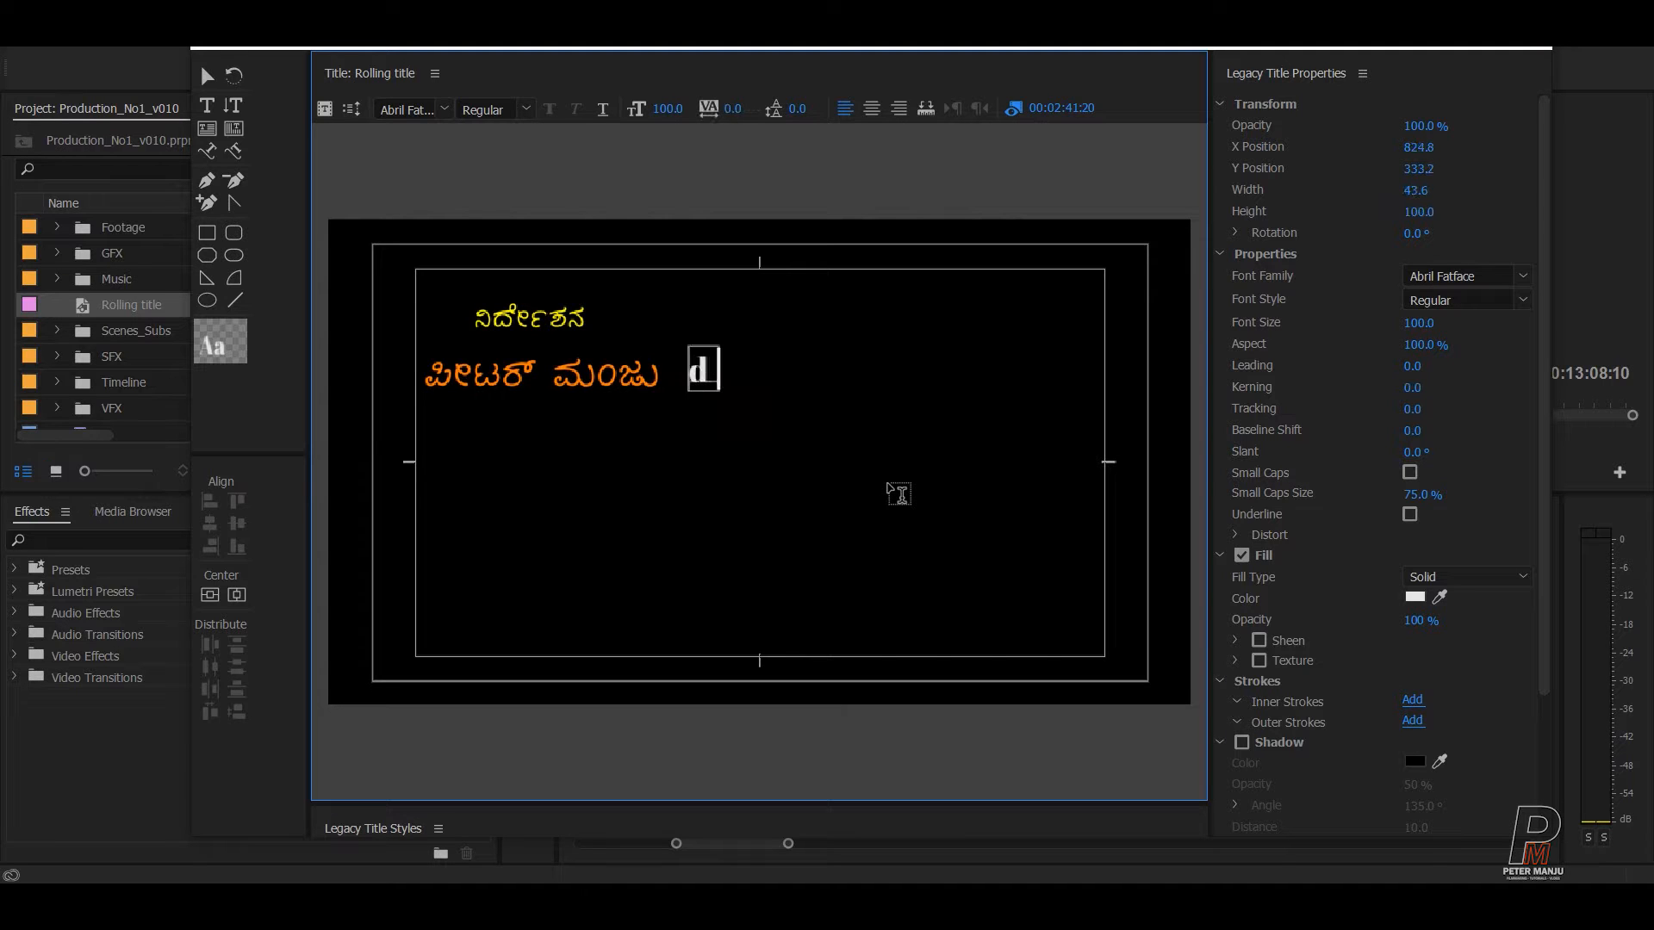
{"action": "type", "text": "dIRE"}
{"action": "key", "text": "BackSpace"}
{"action": "key", "text": "BackSpace"}
{"action": "key", "text": "BackSpace"}
{"action": "key", "text": "BackSpace"}
{"action": "type", "text": "Di"}
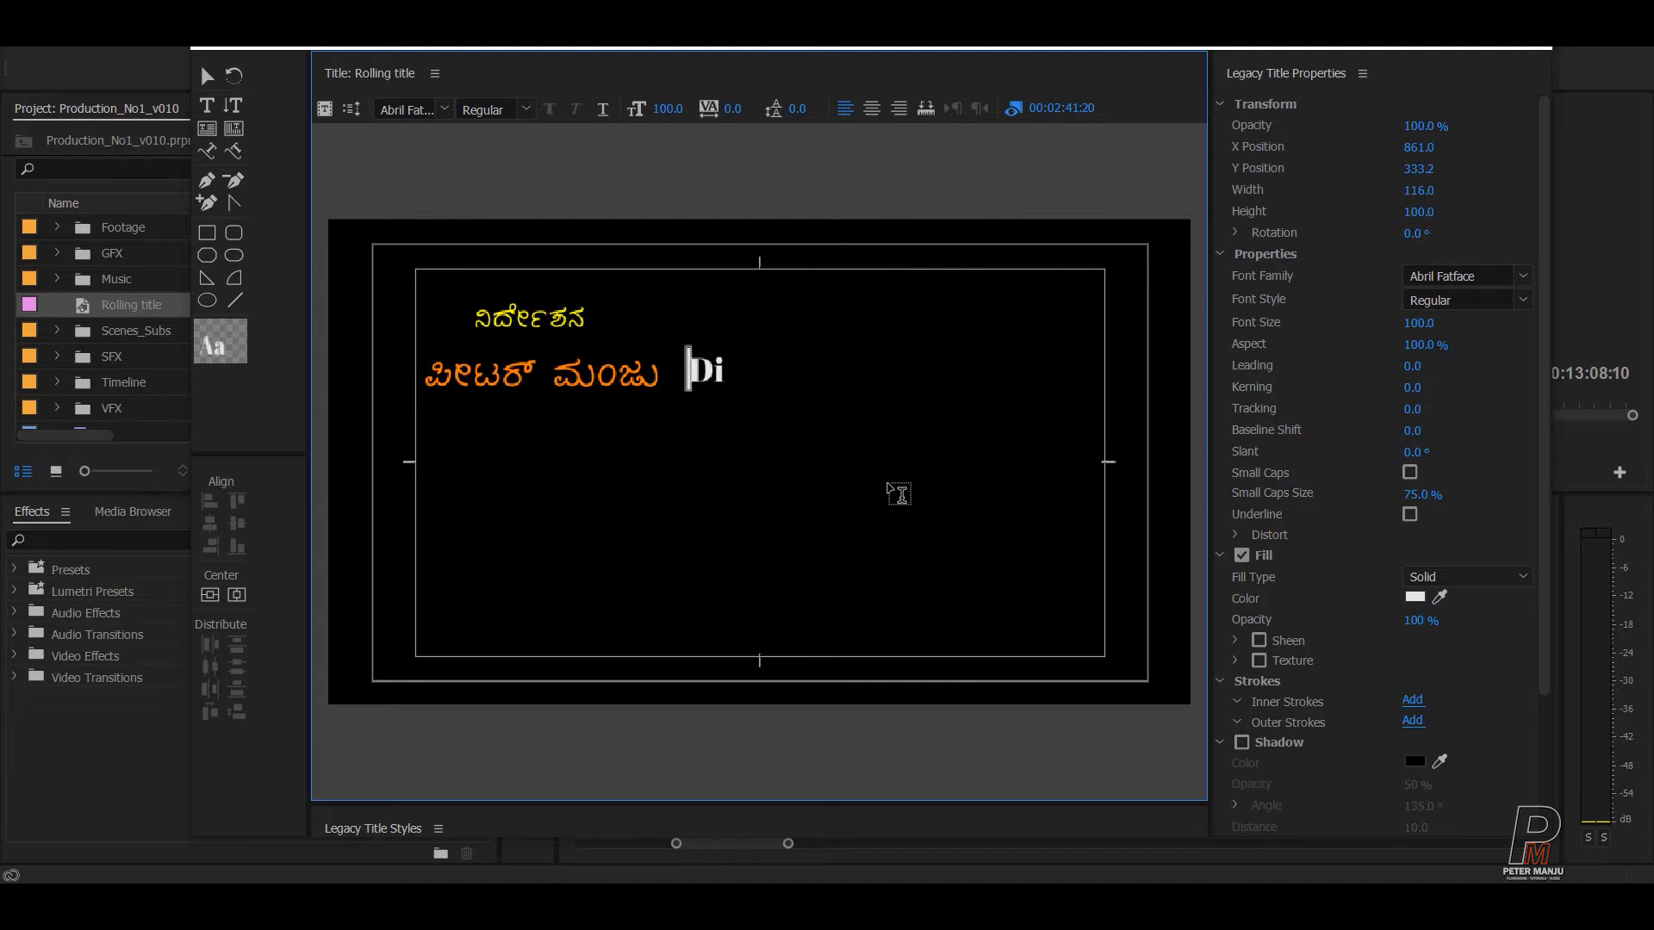
{"action": "type", "text": "rector"}
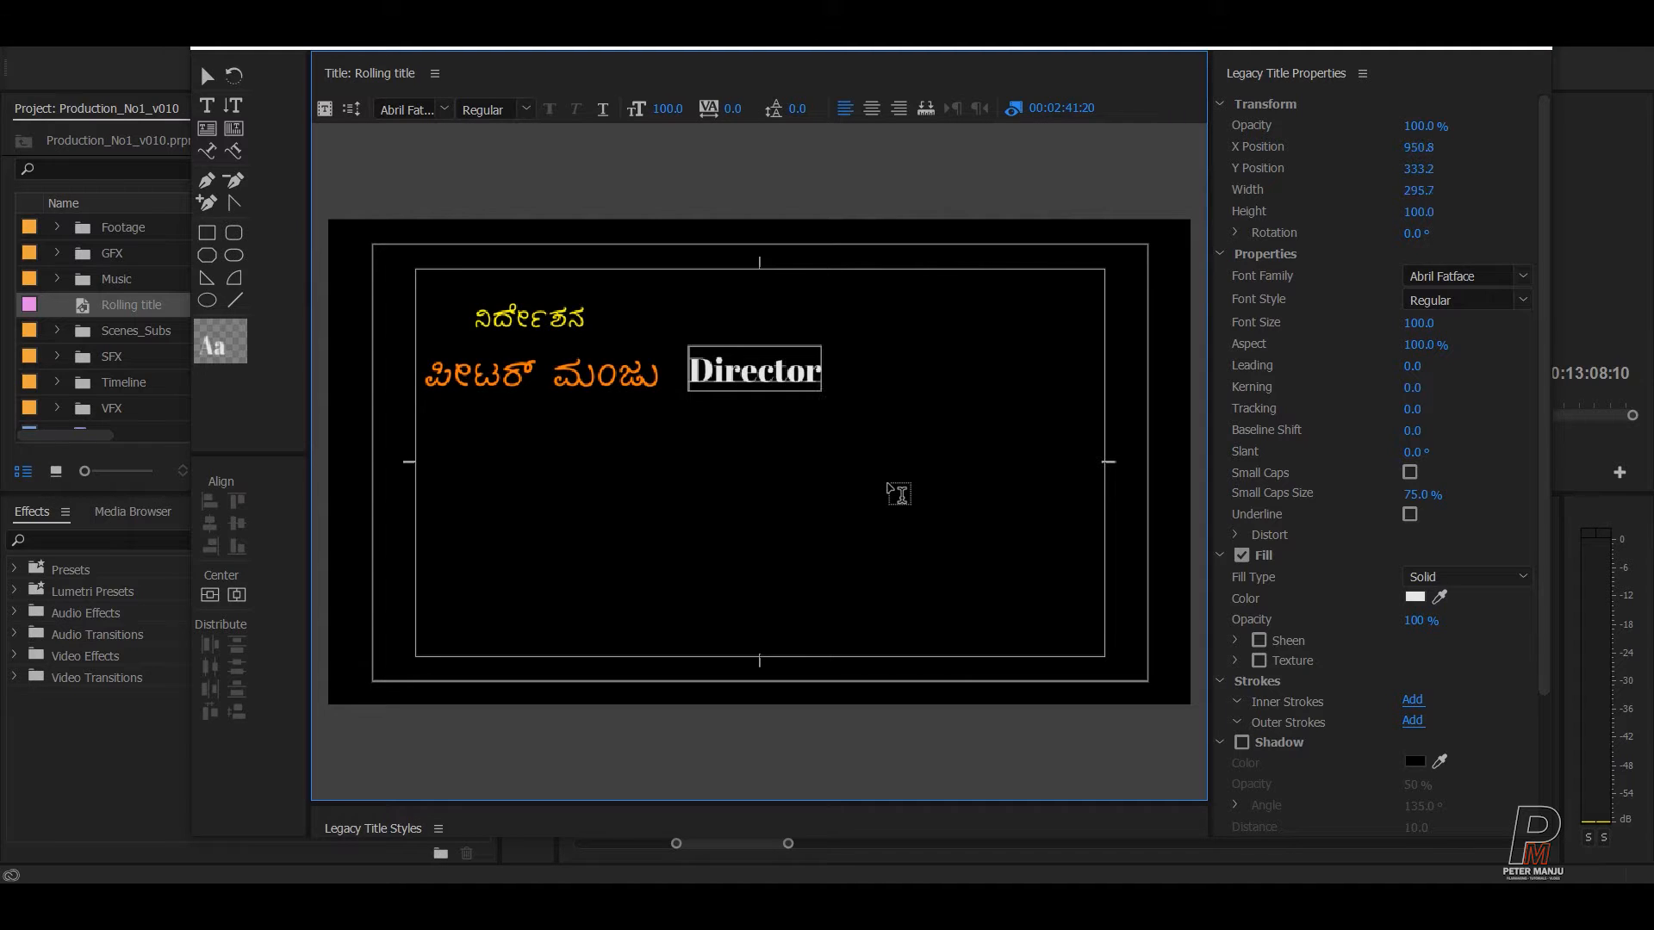
{"action": "key", "text": "Return"}
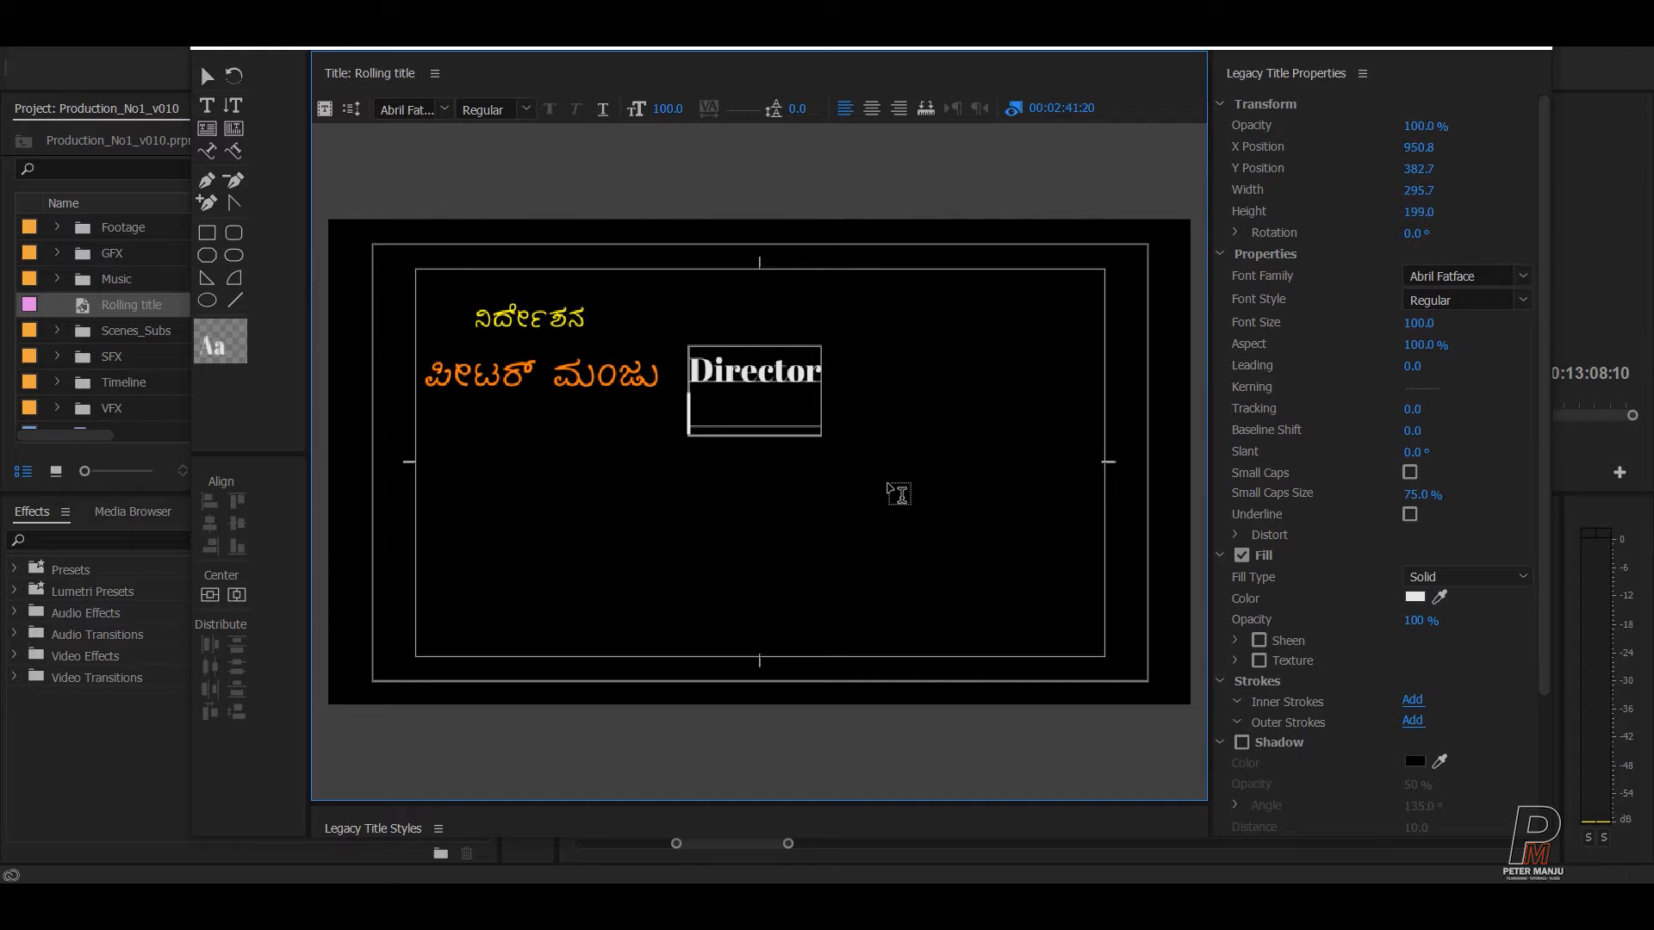
{"action": "type", "text": "XYX"}
{"action": "key", "text": "BackSpace"}
{"action": "key", "text": "BackSpace"}
{"action": "key", "text": "BackSpace"}
{"action": "key", "text": "BackSpace"}
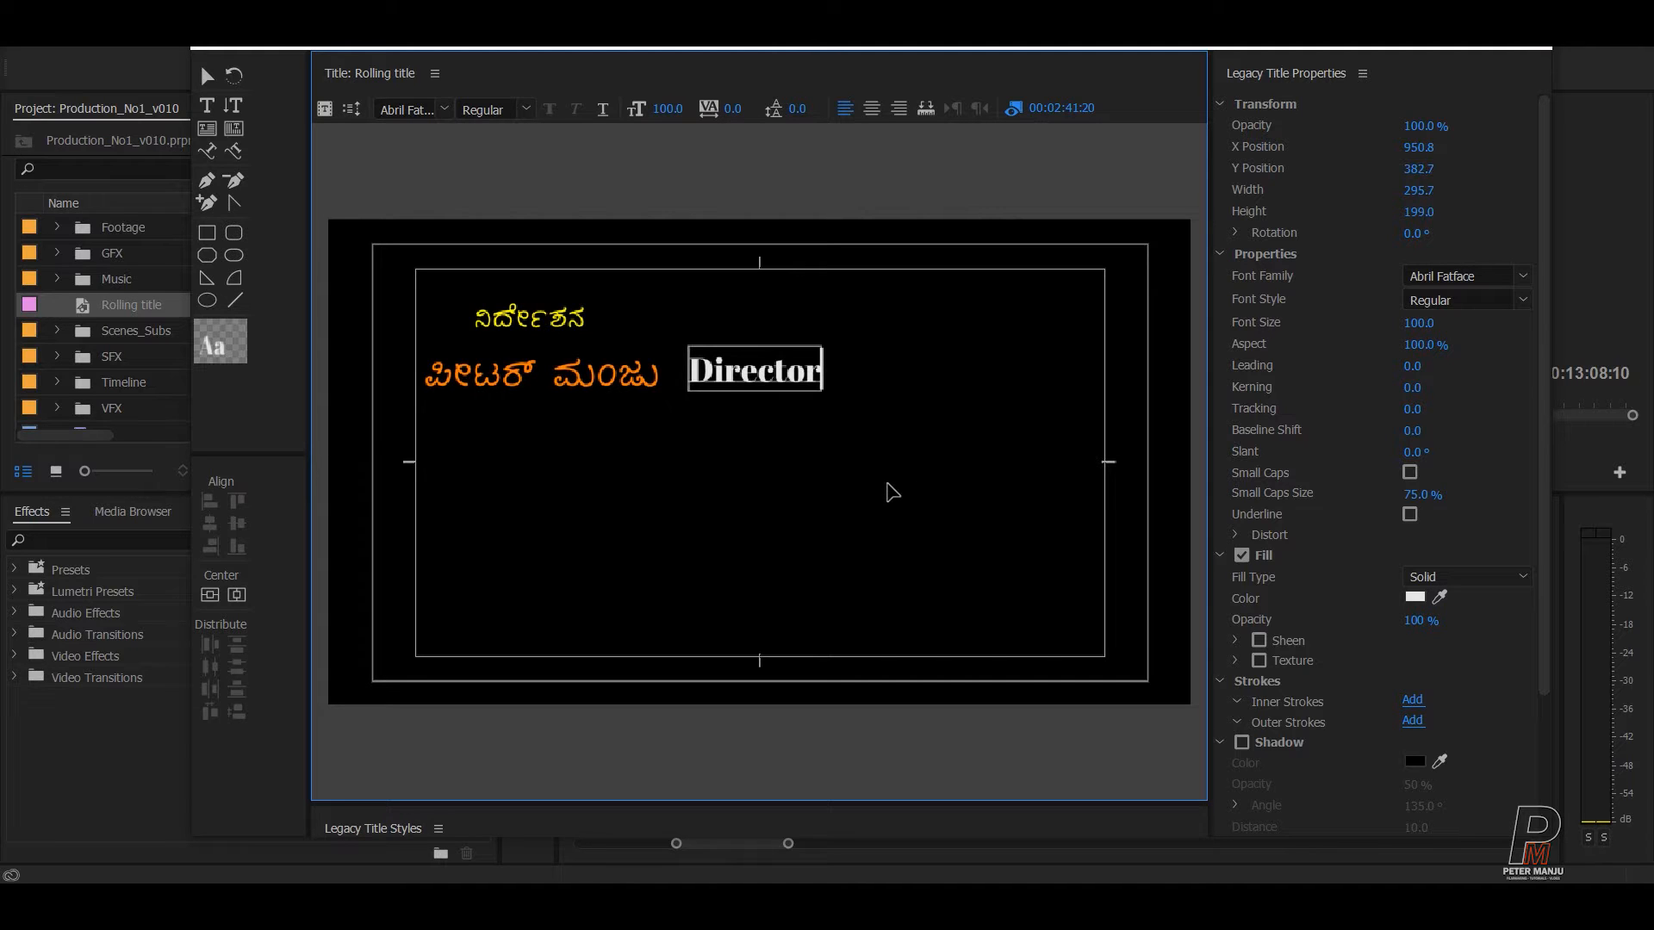
- Replace the whole text of the text object with "Name1"
{"action": "key", "text": "ctrl+a"}
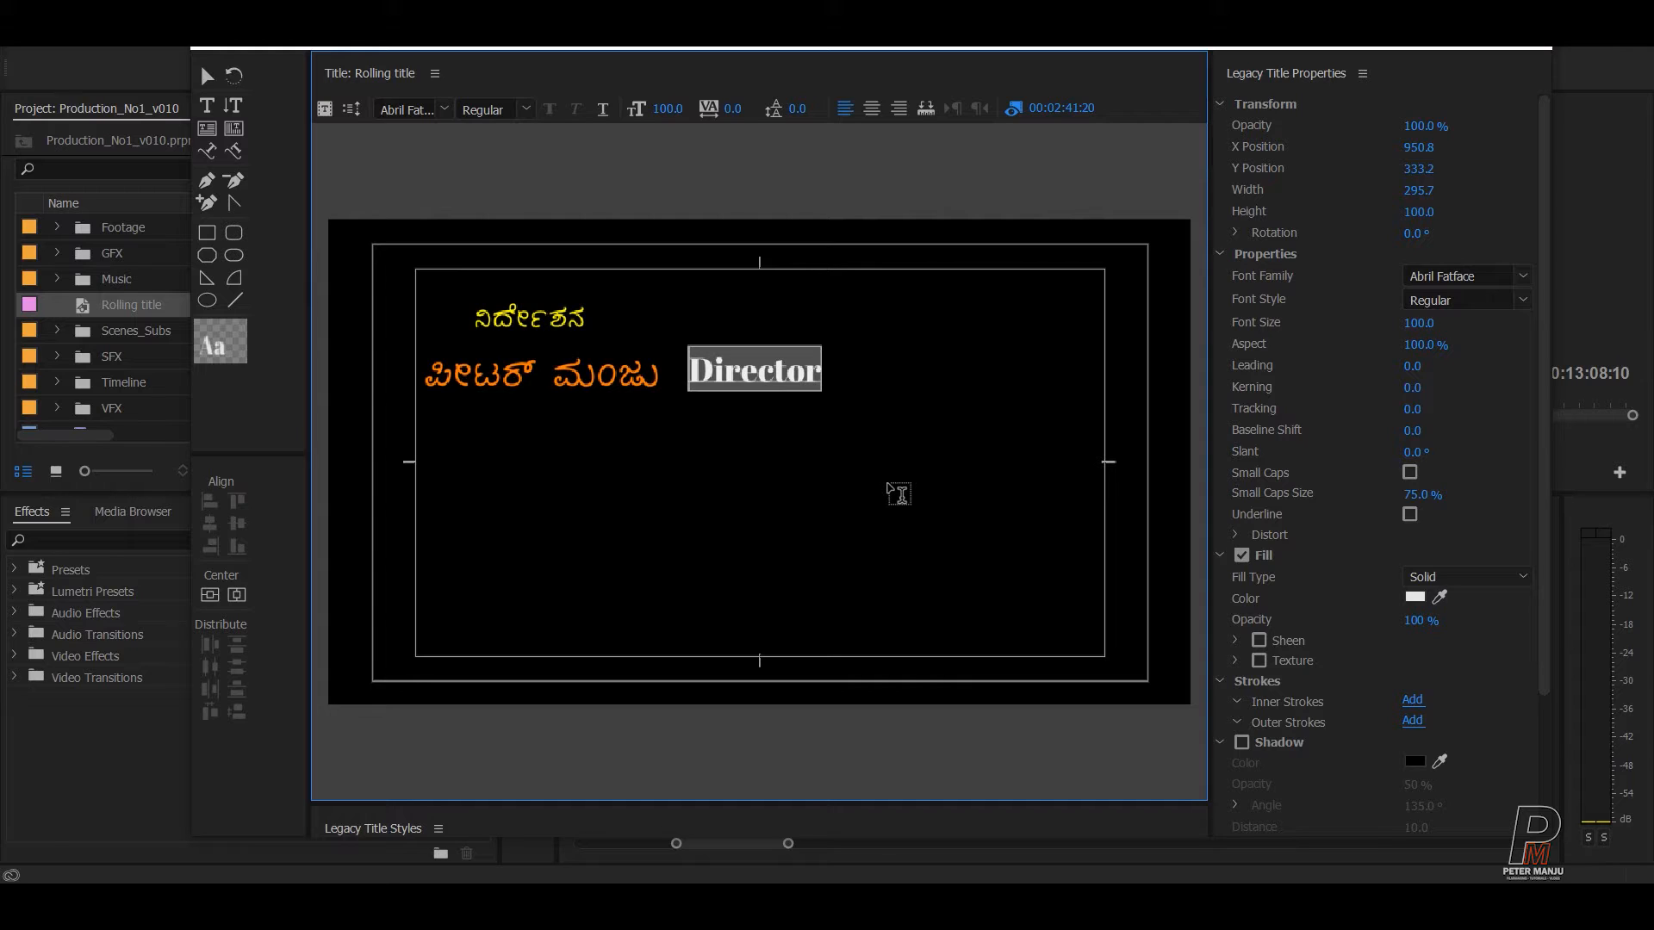
{"action": "type", "text": "name1"}
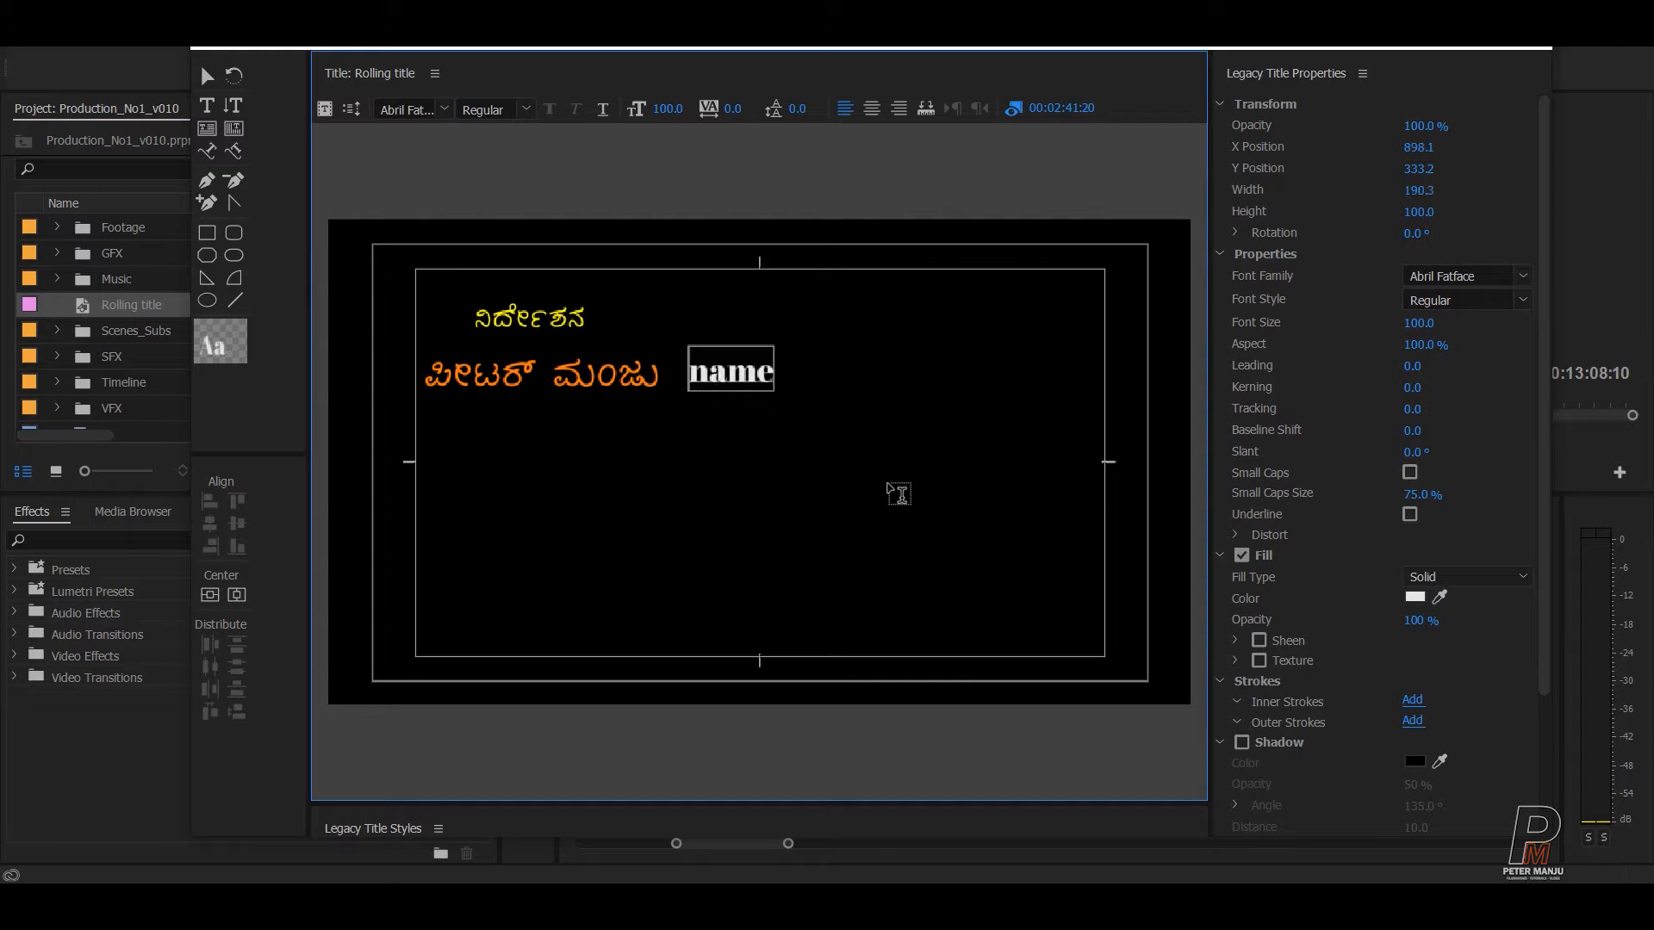
{"action": "key", "text": "Left"}
{"action": "key", "text": "Left"}
{"action": "key", "text": "Left"}
{"action": "key", "text": "Left"}
{"action": "key", "text": "BackSpace"}
{"action": "type", "text": "N"}
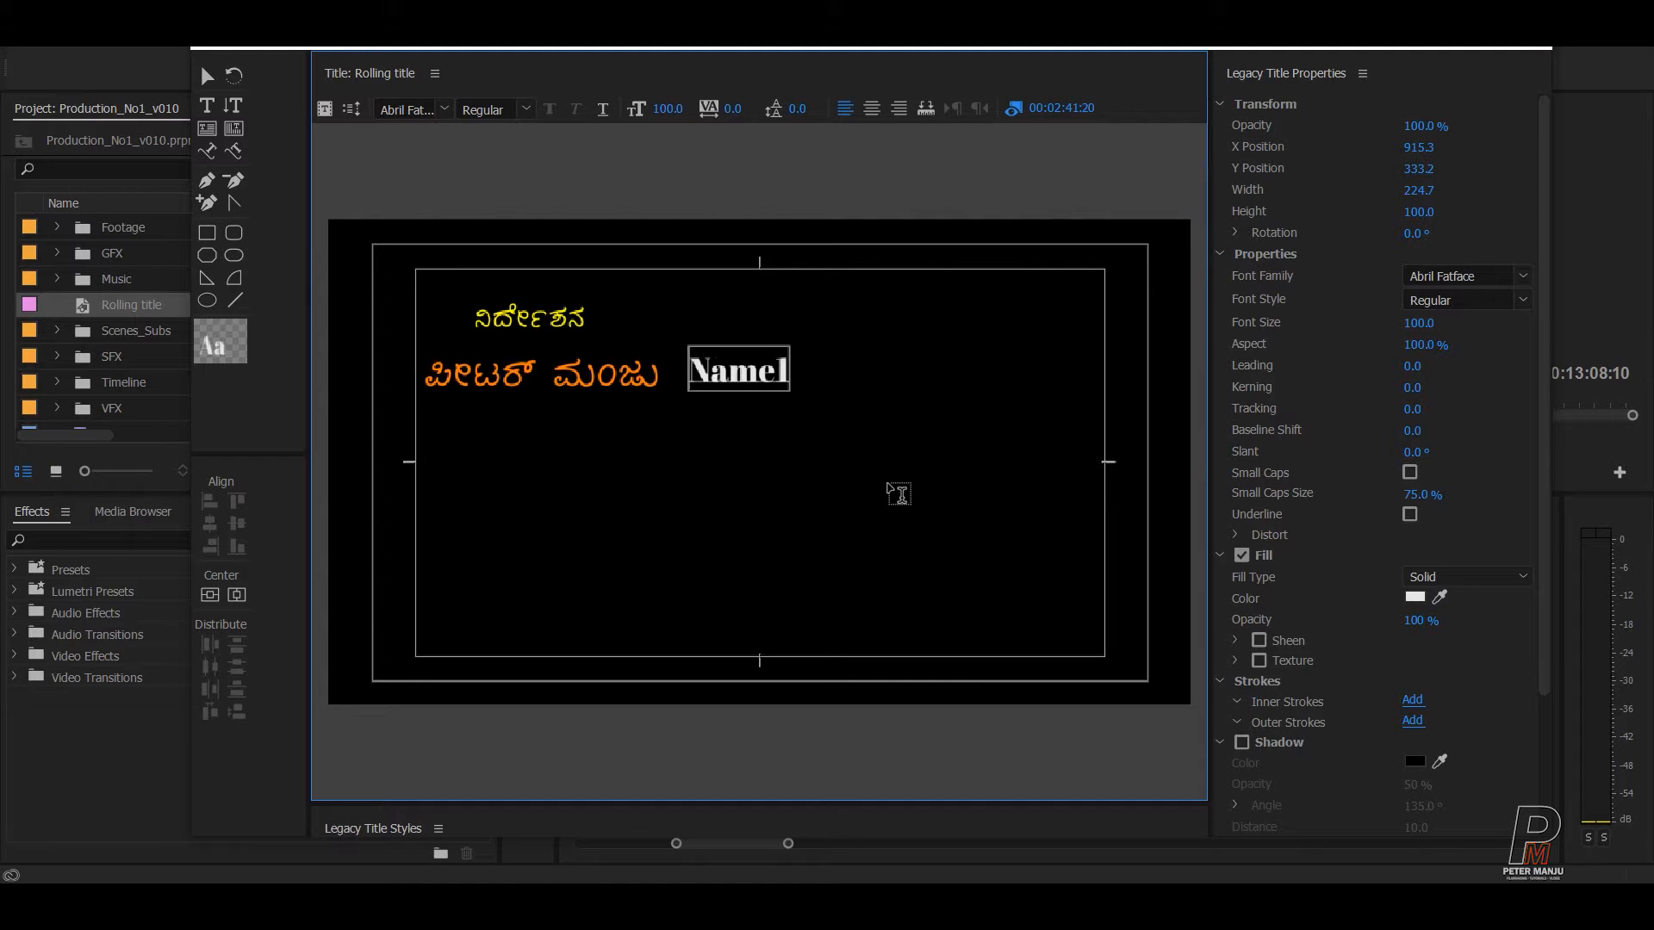
- Set the font family of the entire "Name1" text to Acme
{"action": "key", "text": "ctrl+a"}
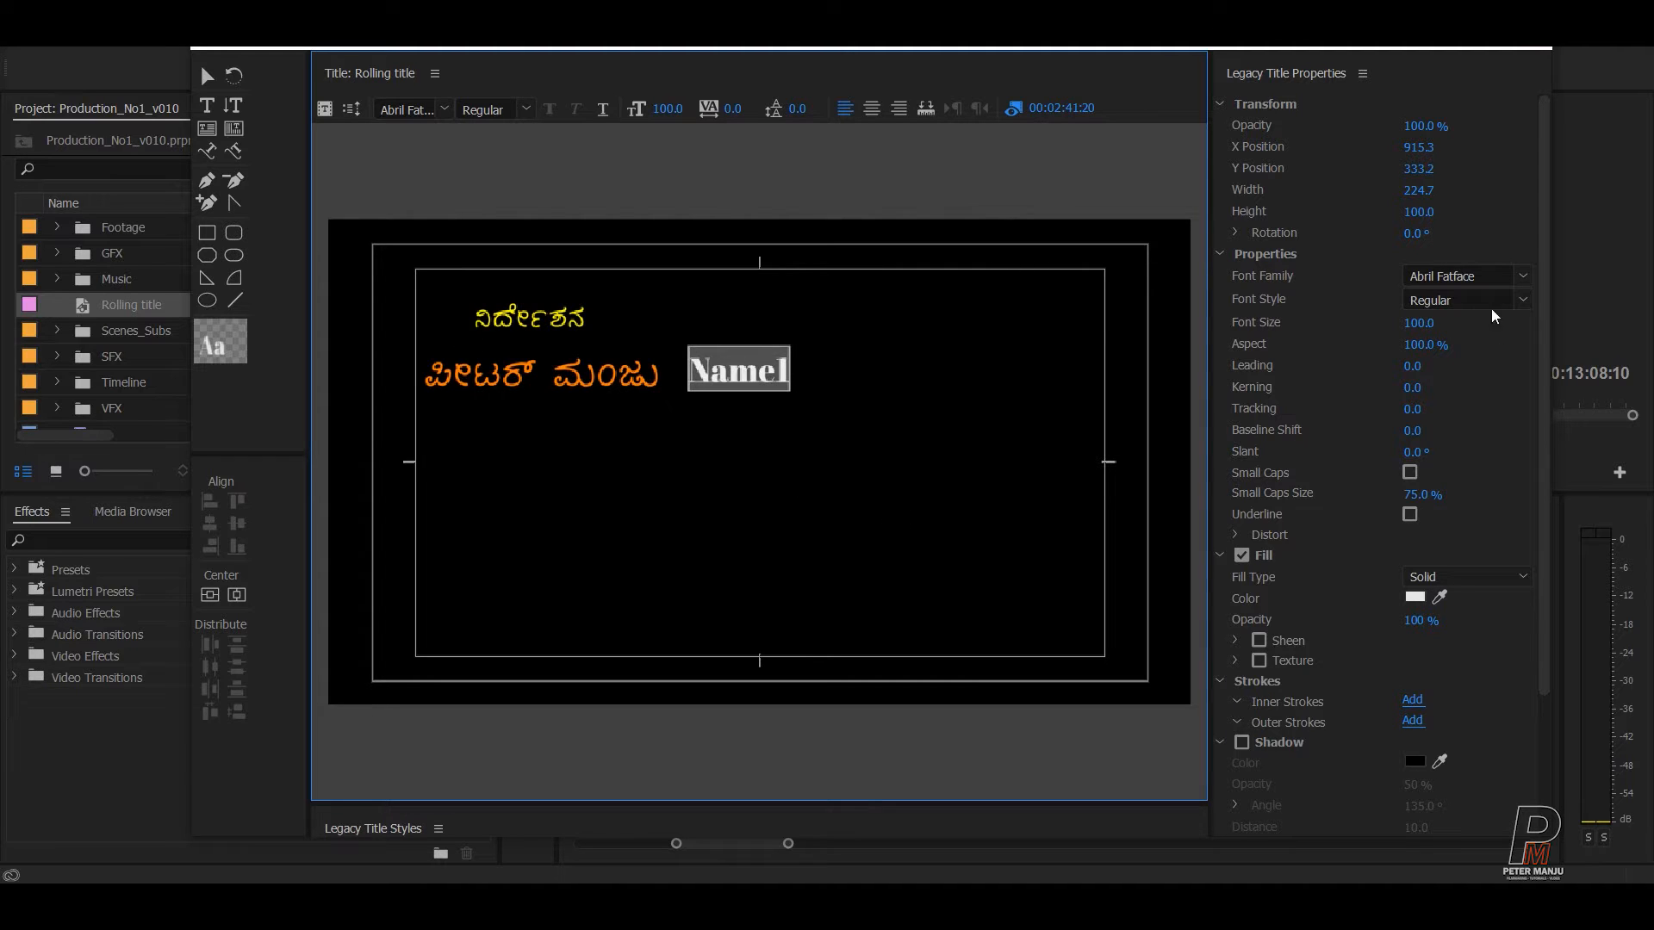
{"action": "left_click", "coordinate": [1525, 277]}
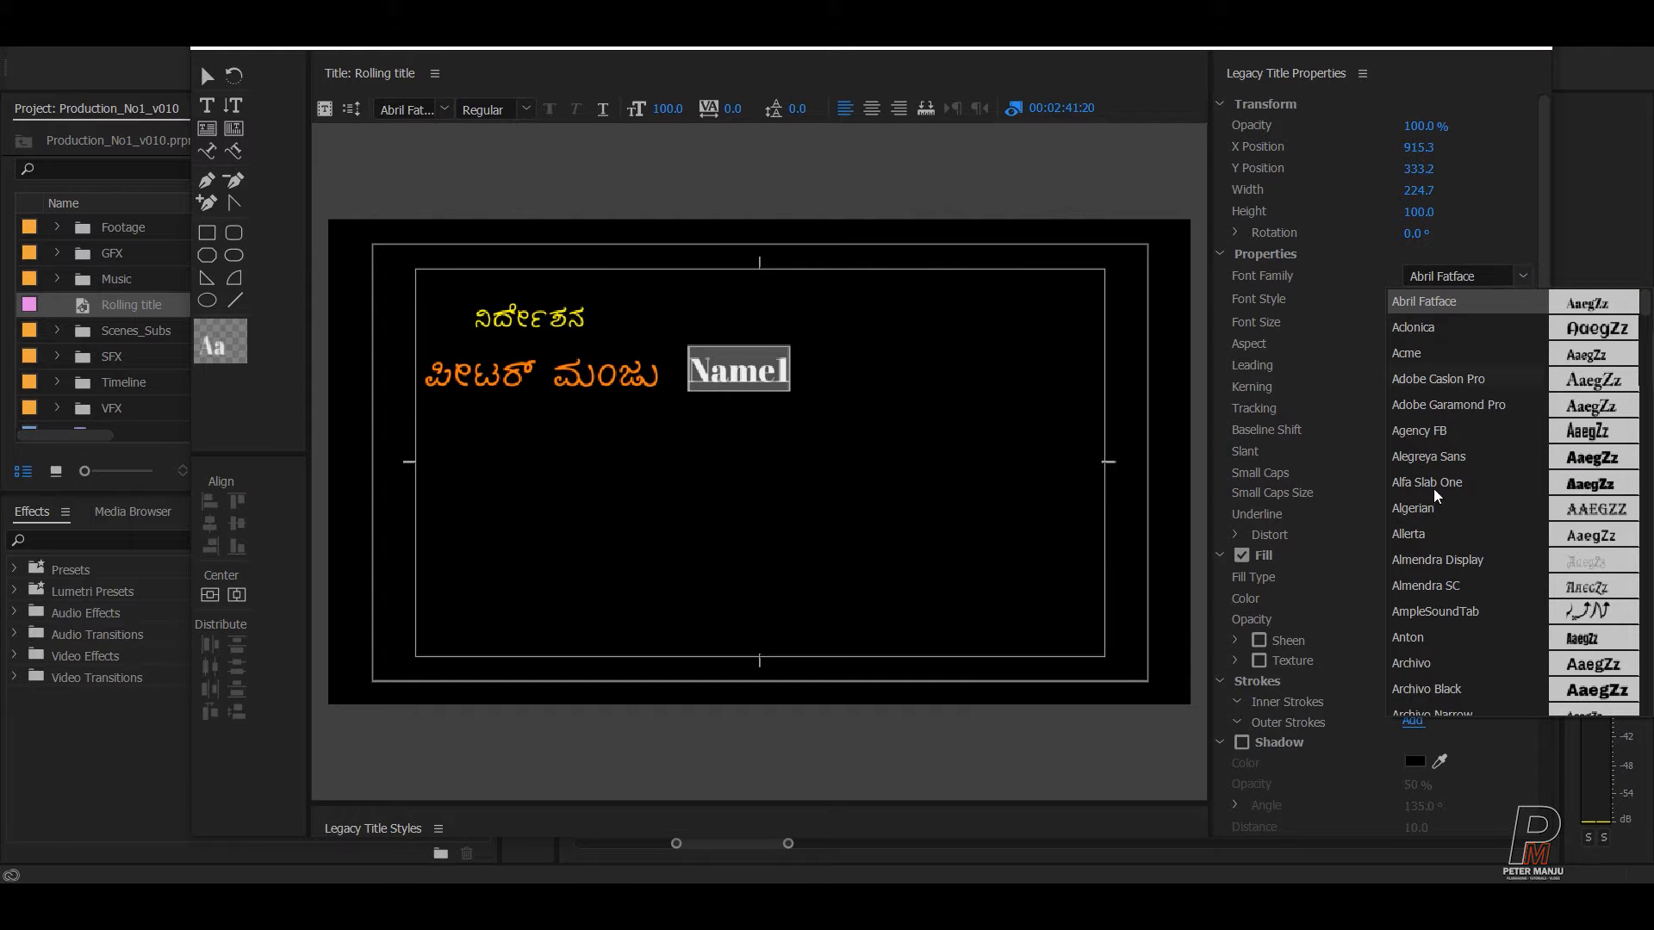
{"action": "left_click", "coordinate": [1413, 353]}
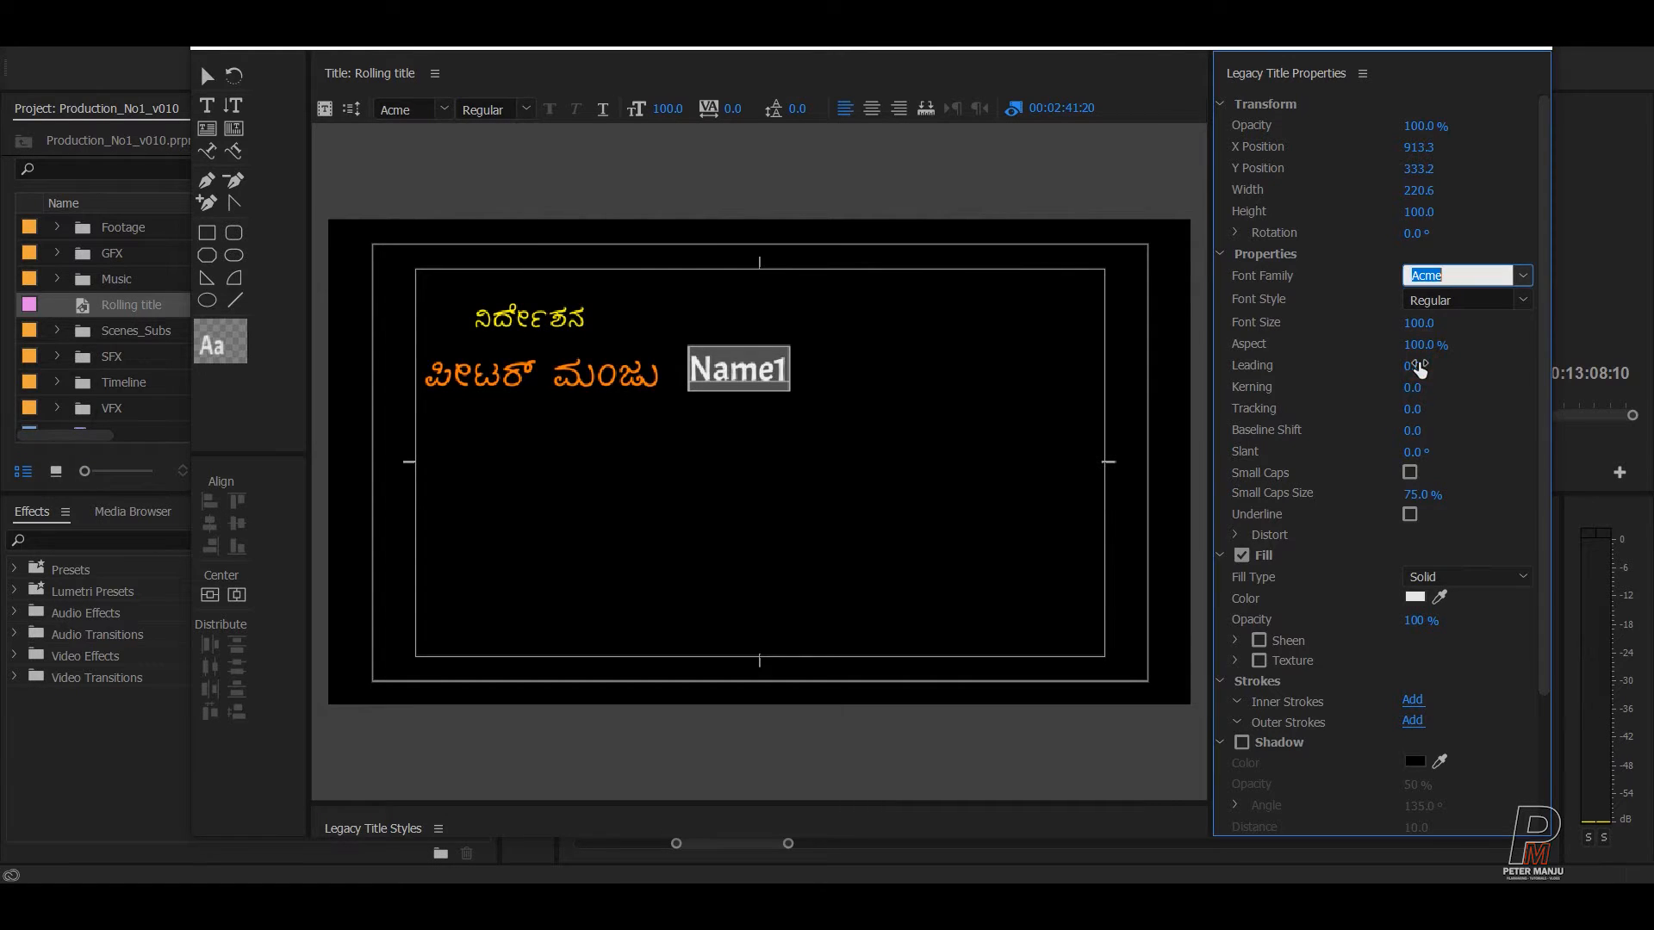
- Set the font family of the "Name1" text to Montserrat
{"action": "left_click", "coordinate": [1521, 276]}
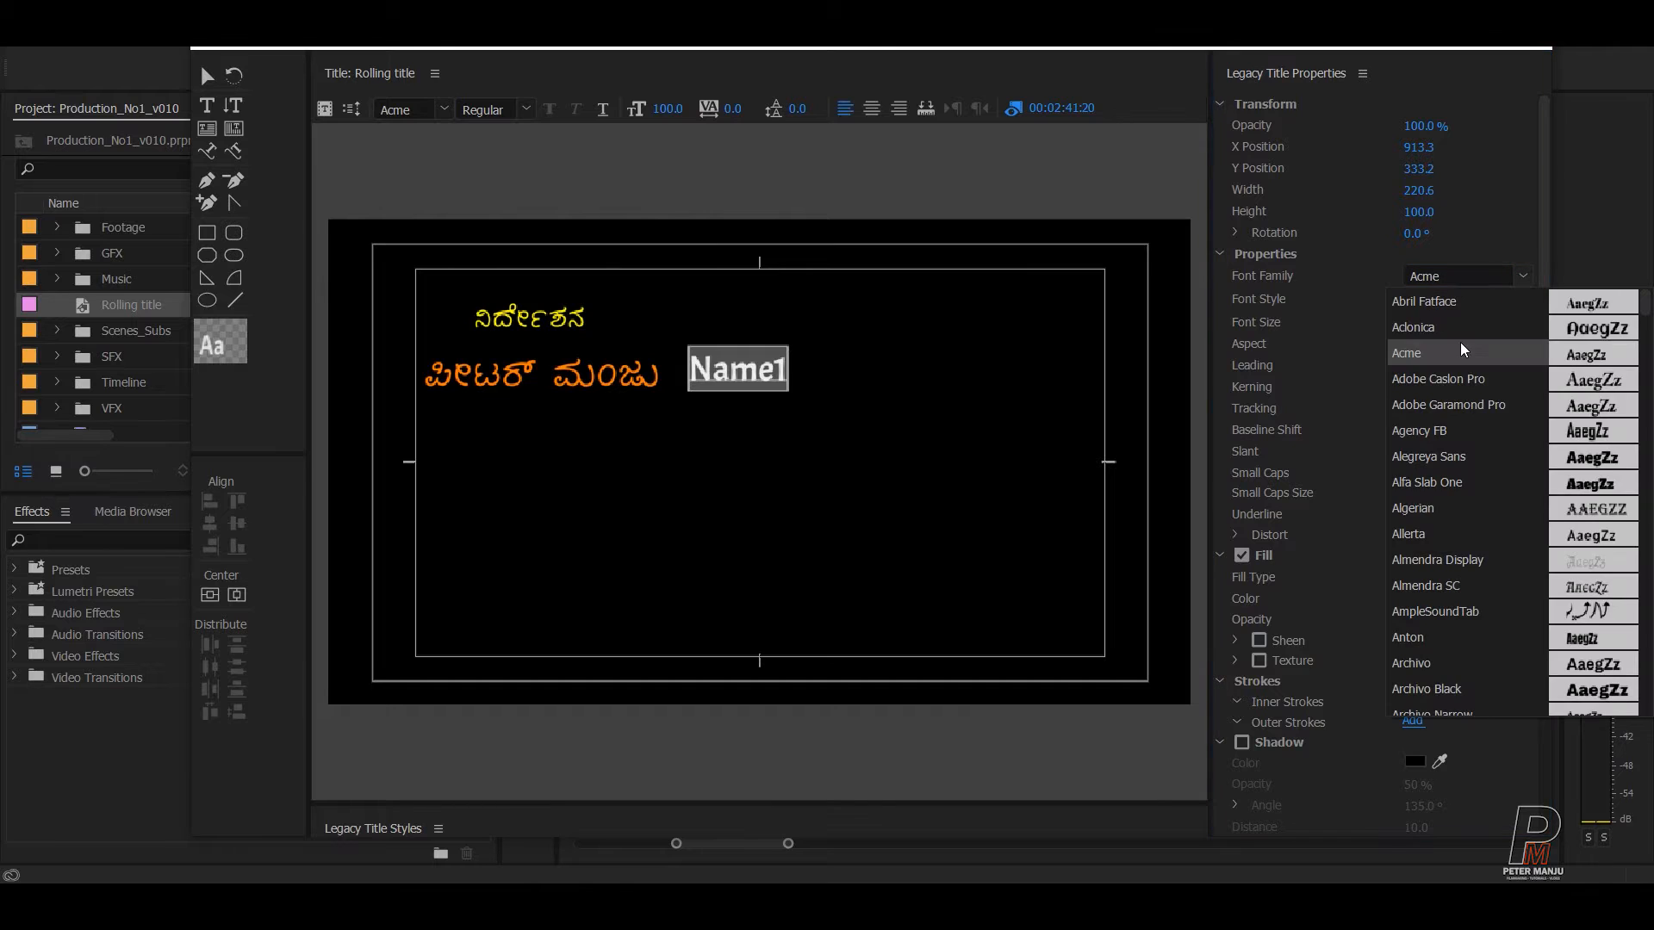
{"action": "scroll", "coordinate": [1446, 422], "scroll_direction": "down", "scroll_amount": 10}
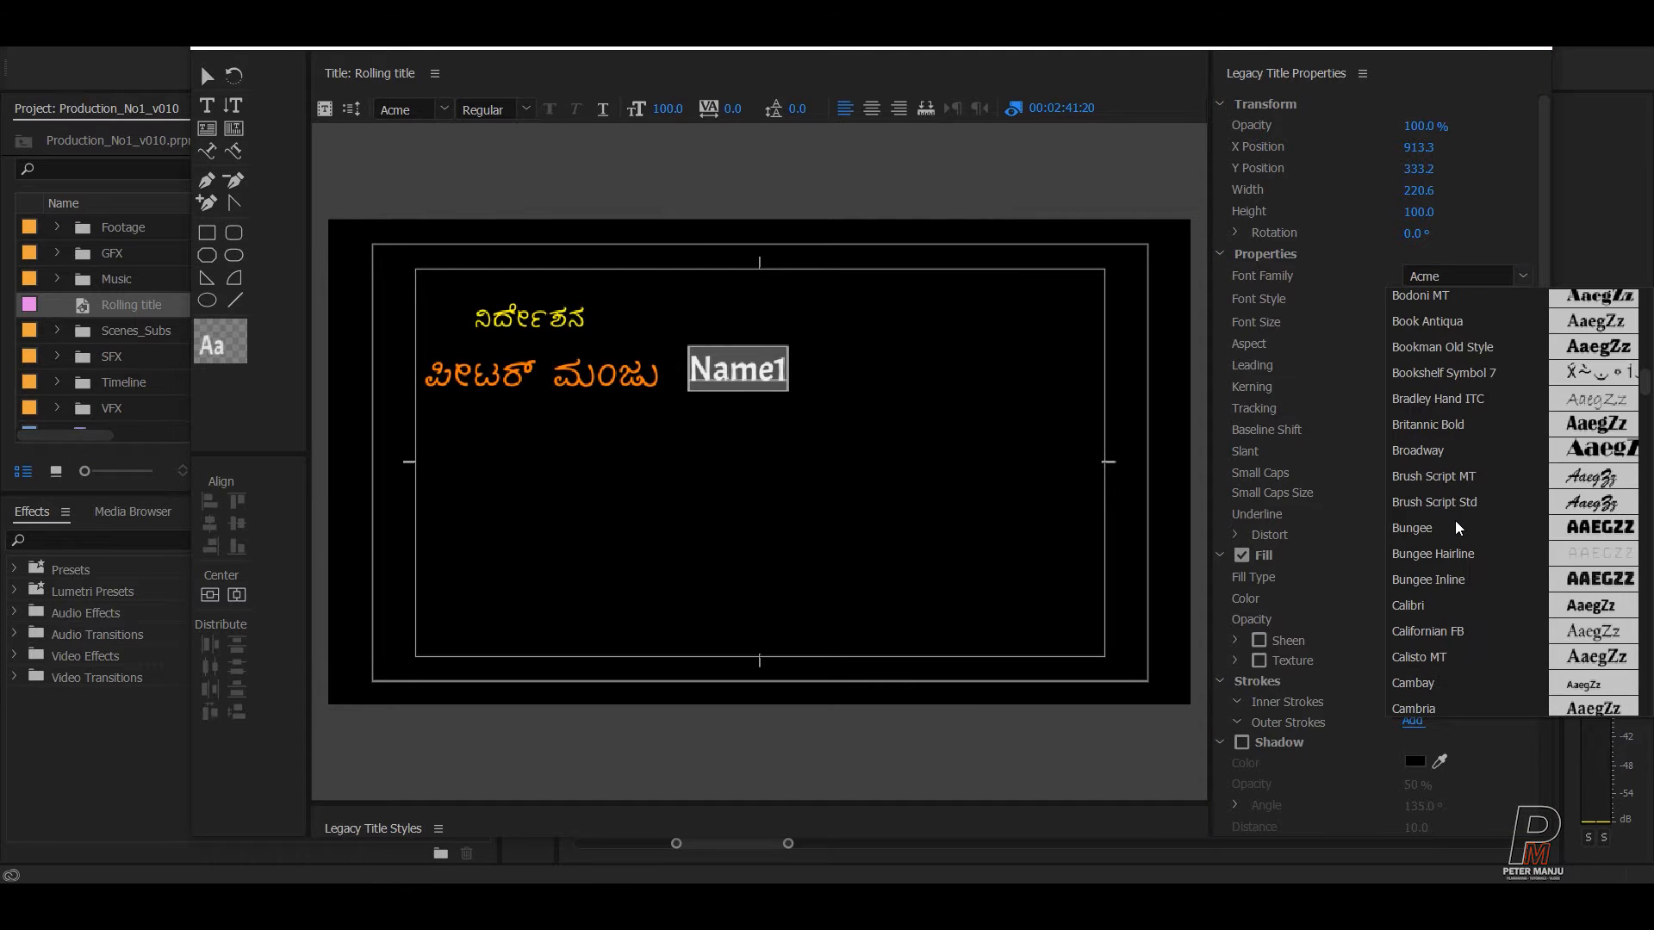
{"action": "scroll", "coordinate": [1458, 528], "scroll_direction": "down", "scroll_amount": 3}
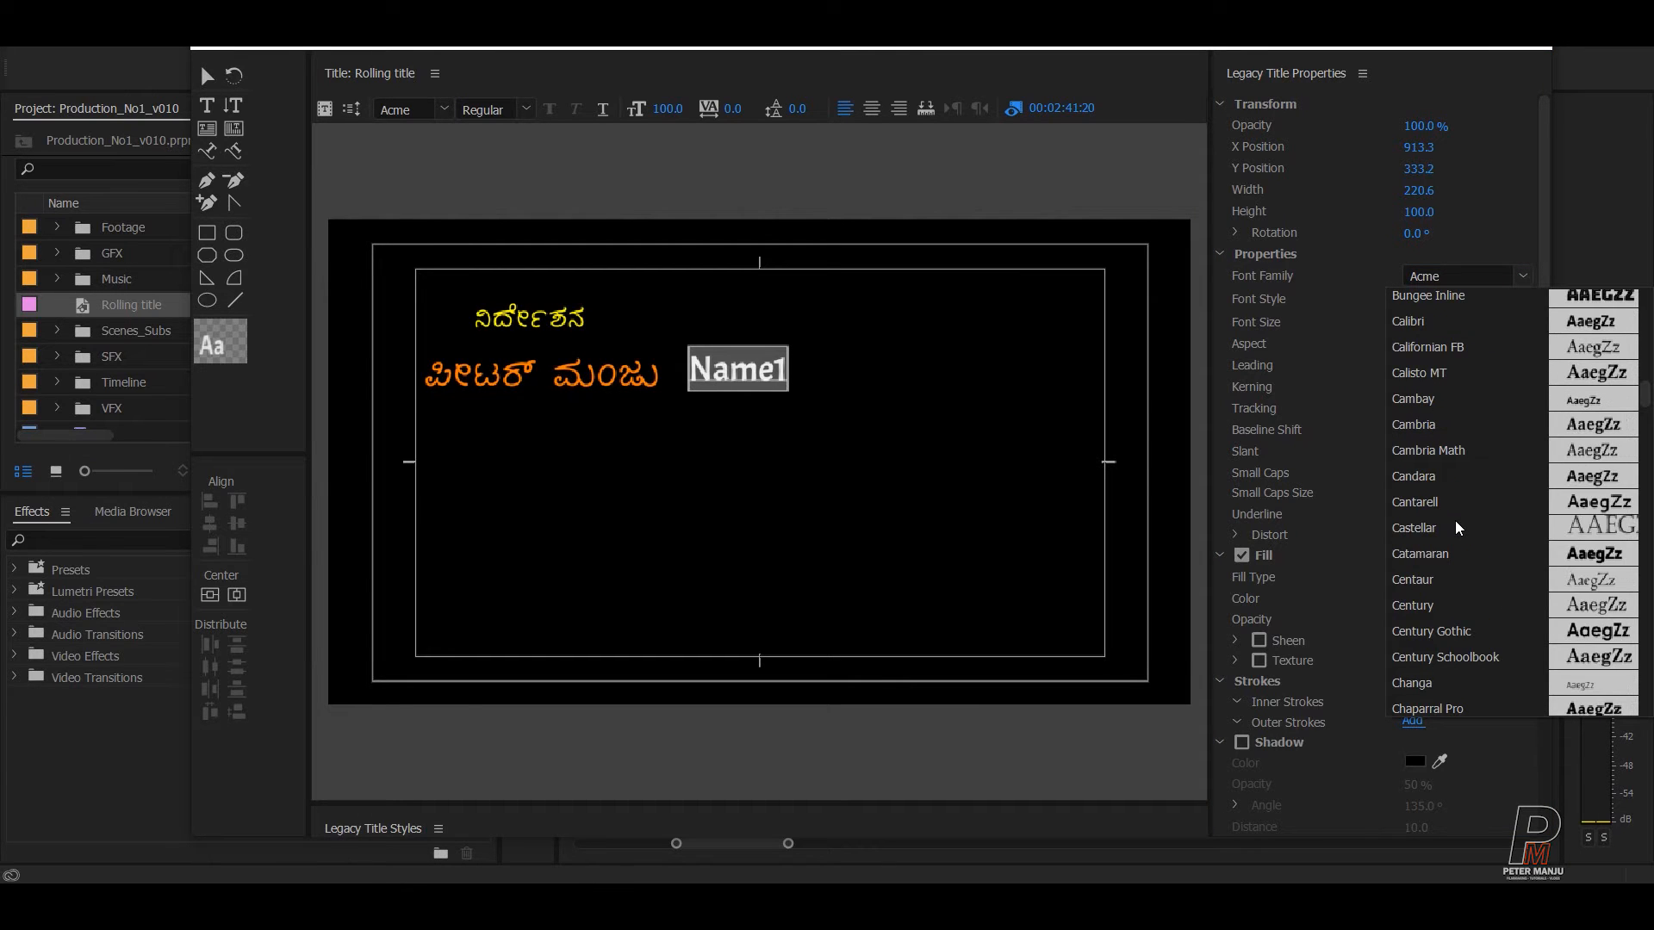
{"action": "scroll", "coordinate": [1458, 528], "scroll_direction": "down", "scroll_amount": 5}
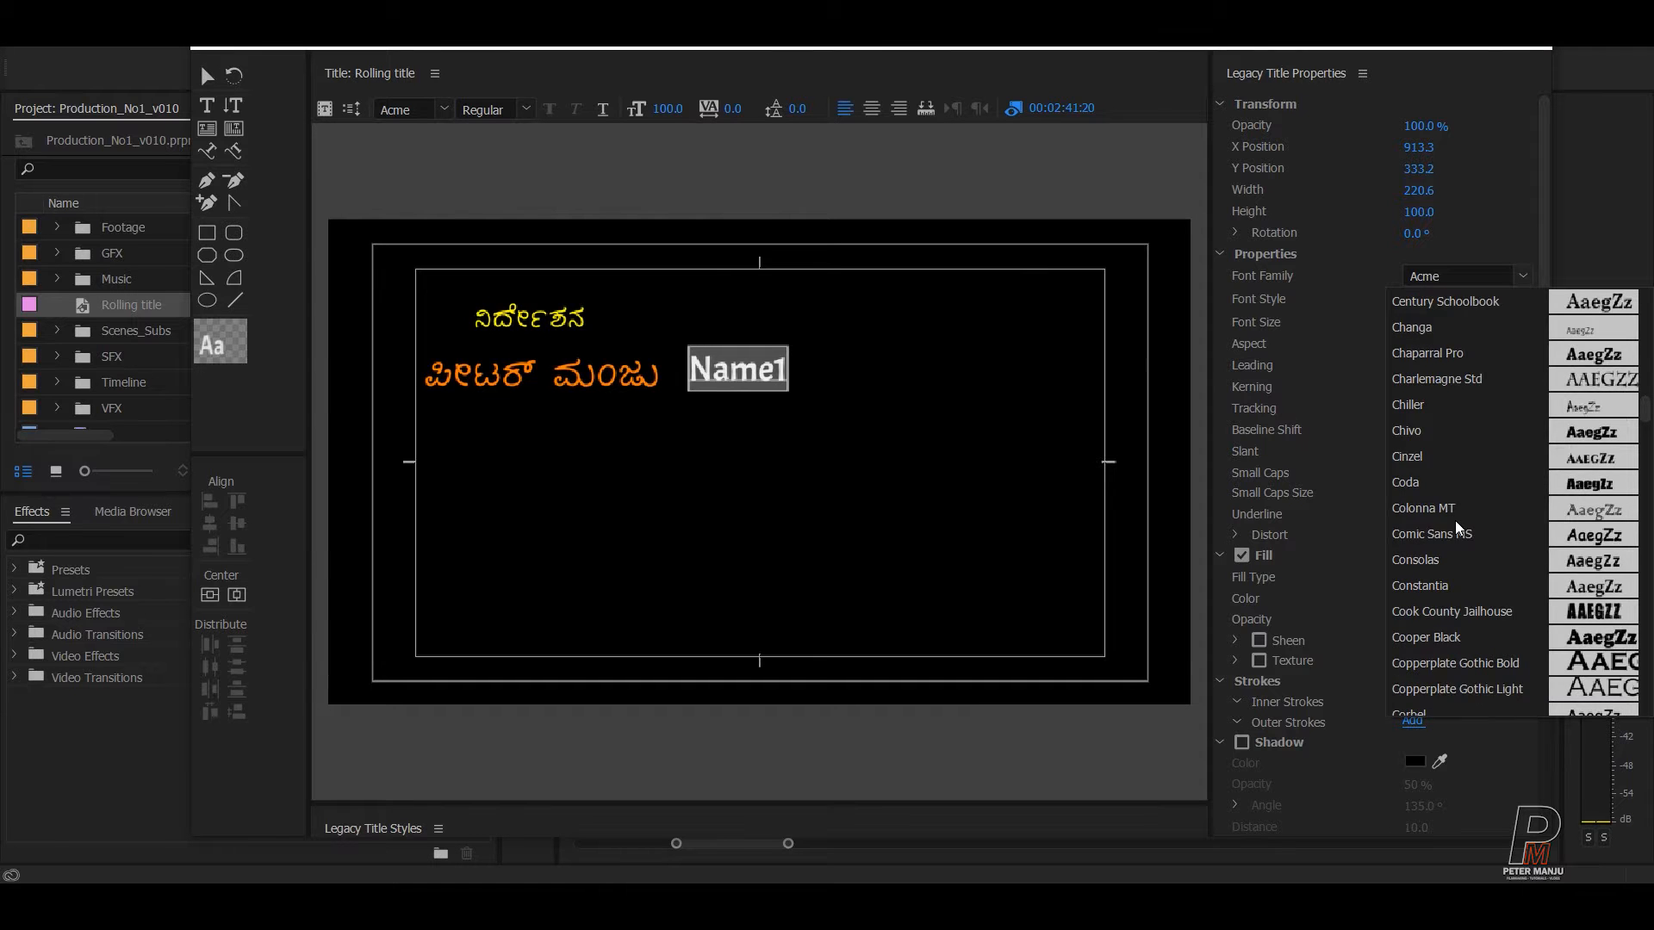
{"action": "scroll", "coordinate": [1458, 528], "scroll_direction": "down", "scroll_amount": 8}
{"action": "scroll", "coordinate": [1434, 523], "scroll_direction": "down", "scroll_amount": 5}
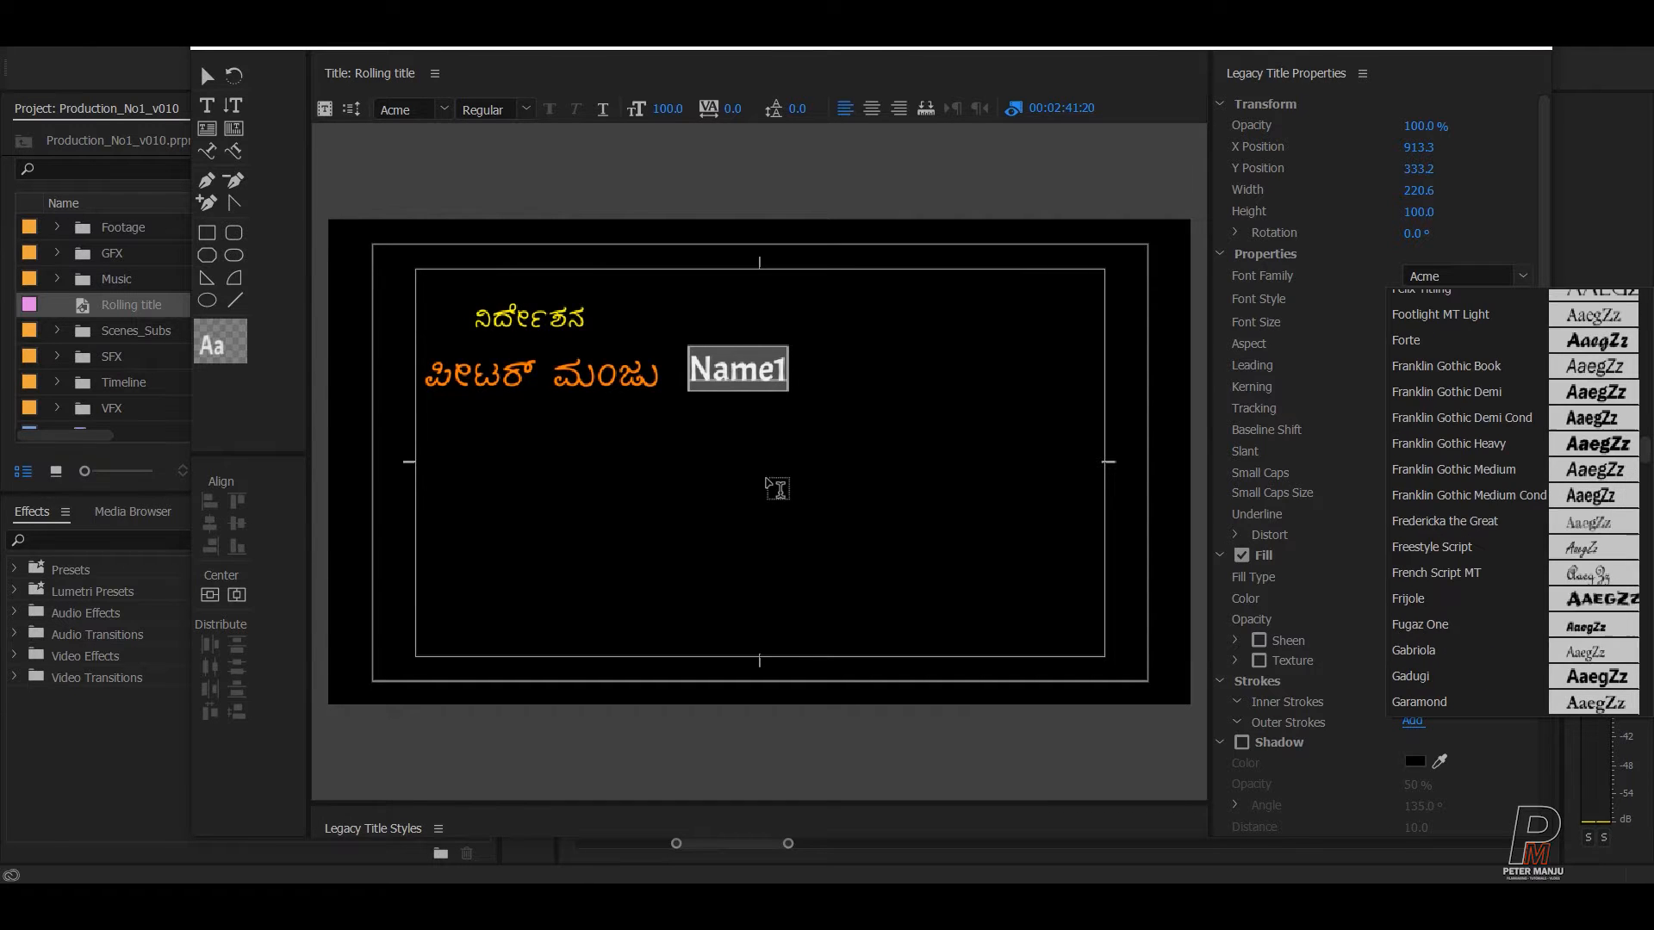
{"action": "scroll", "coordinate": [1456, 584], "scroll_direction": "down", "scroll_amount": 5}
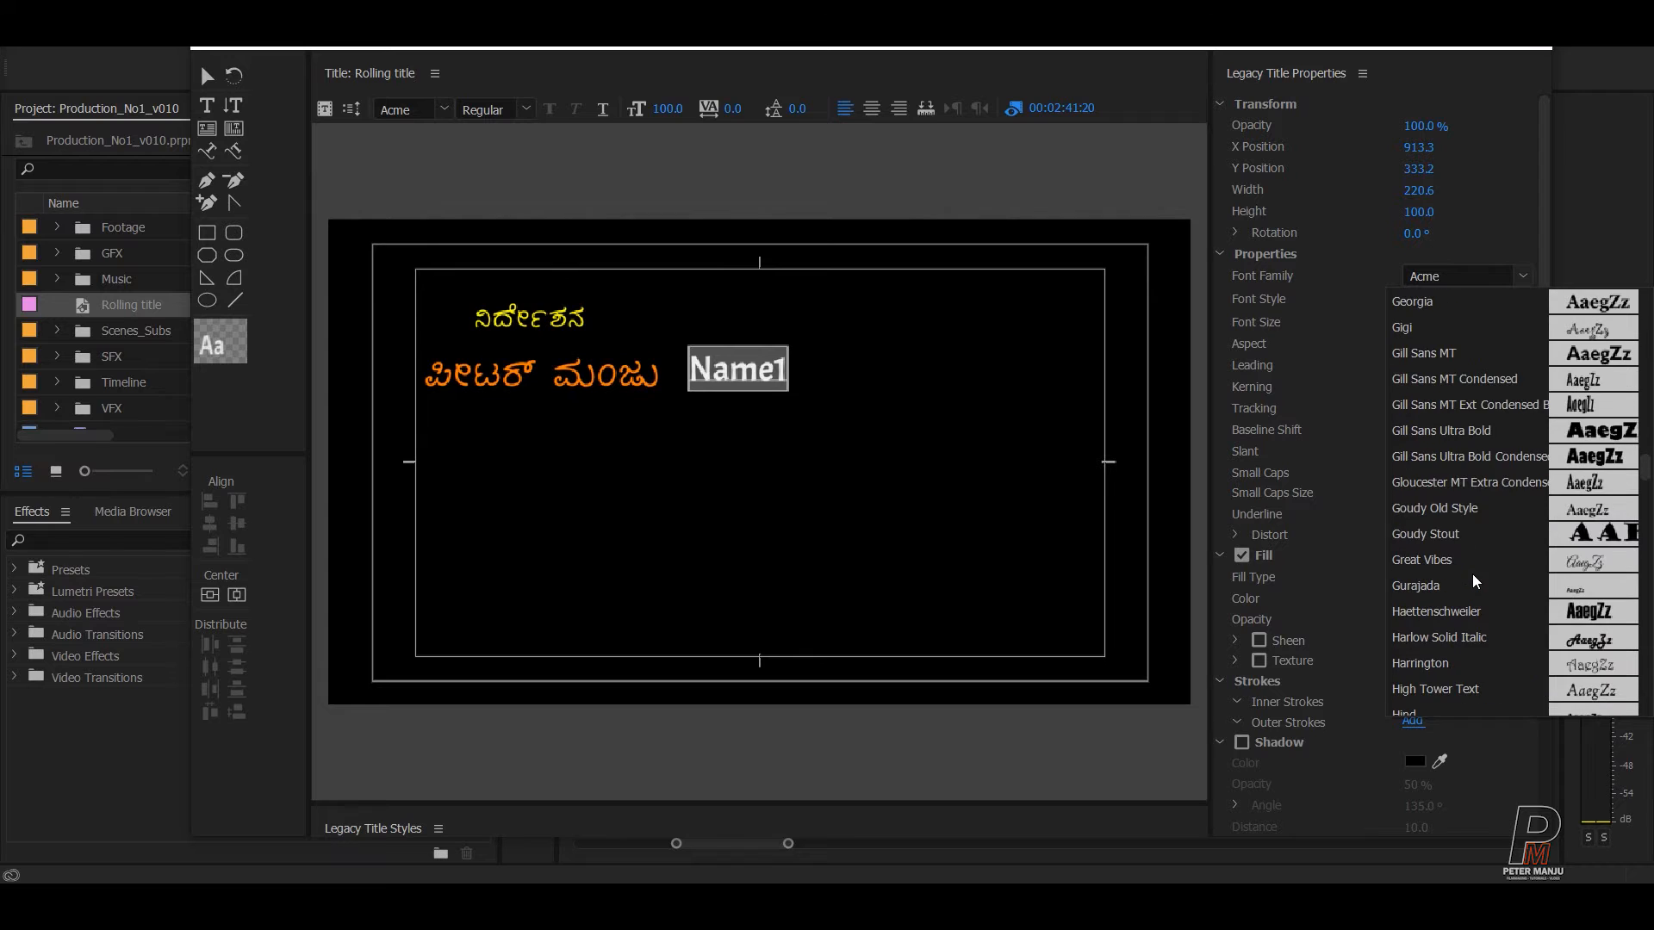
{"action": "scroll", "coordinate": [1476, 581], "scroll_direction": "down", "scroll_amount": 5}
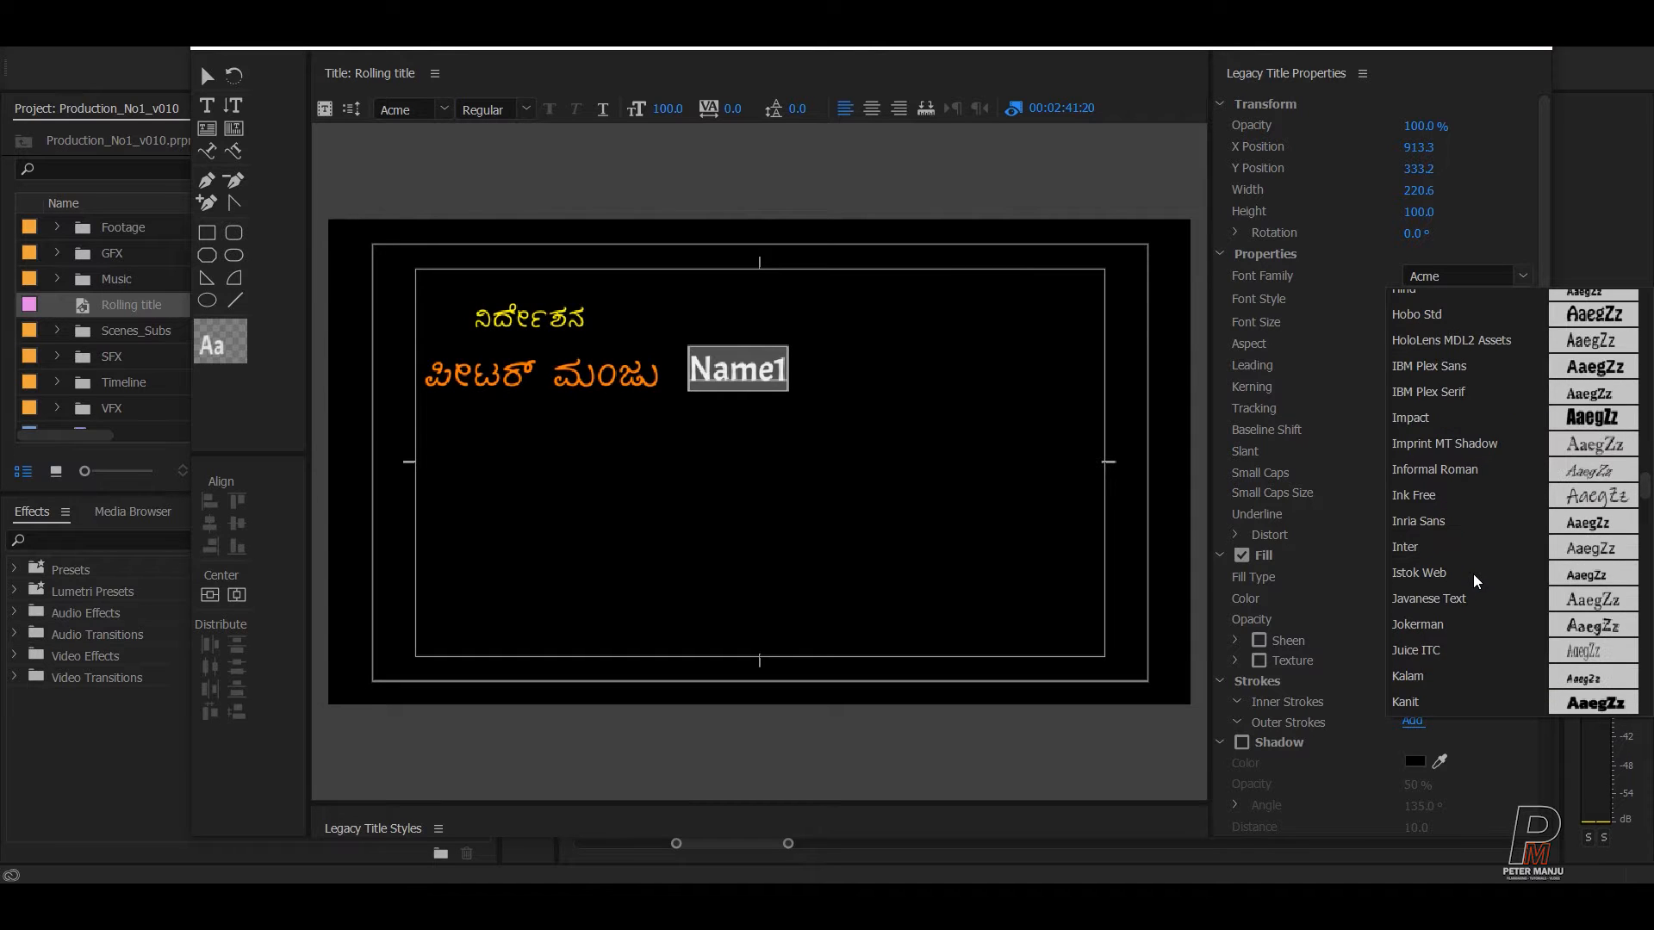
{"action": "scroll", "coordinate": [1477, 581], "scroll_direction": "down", "scroll_amount": 5}
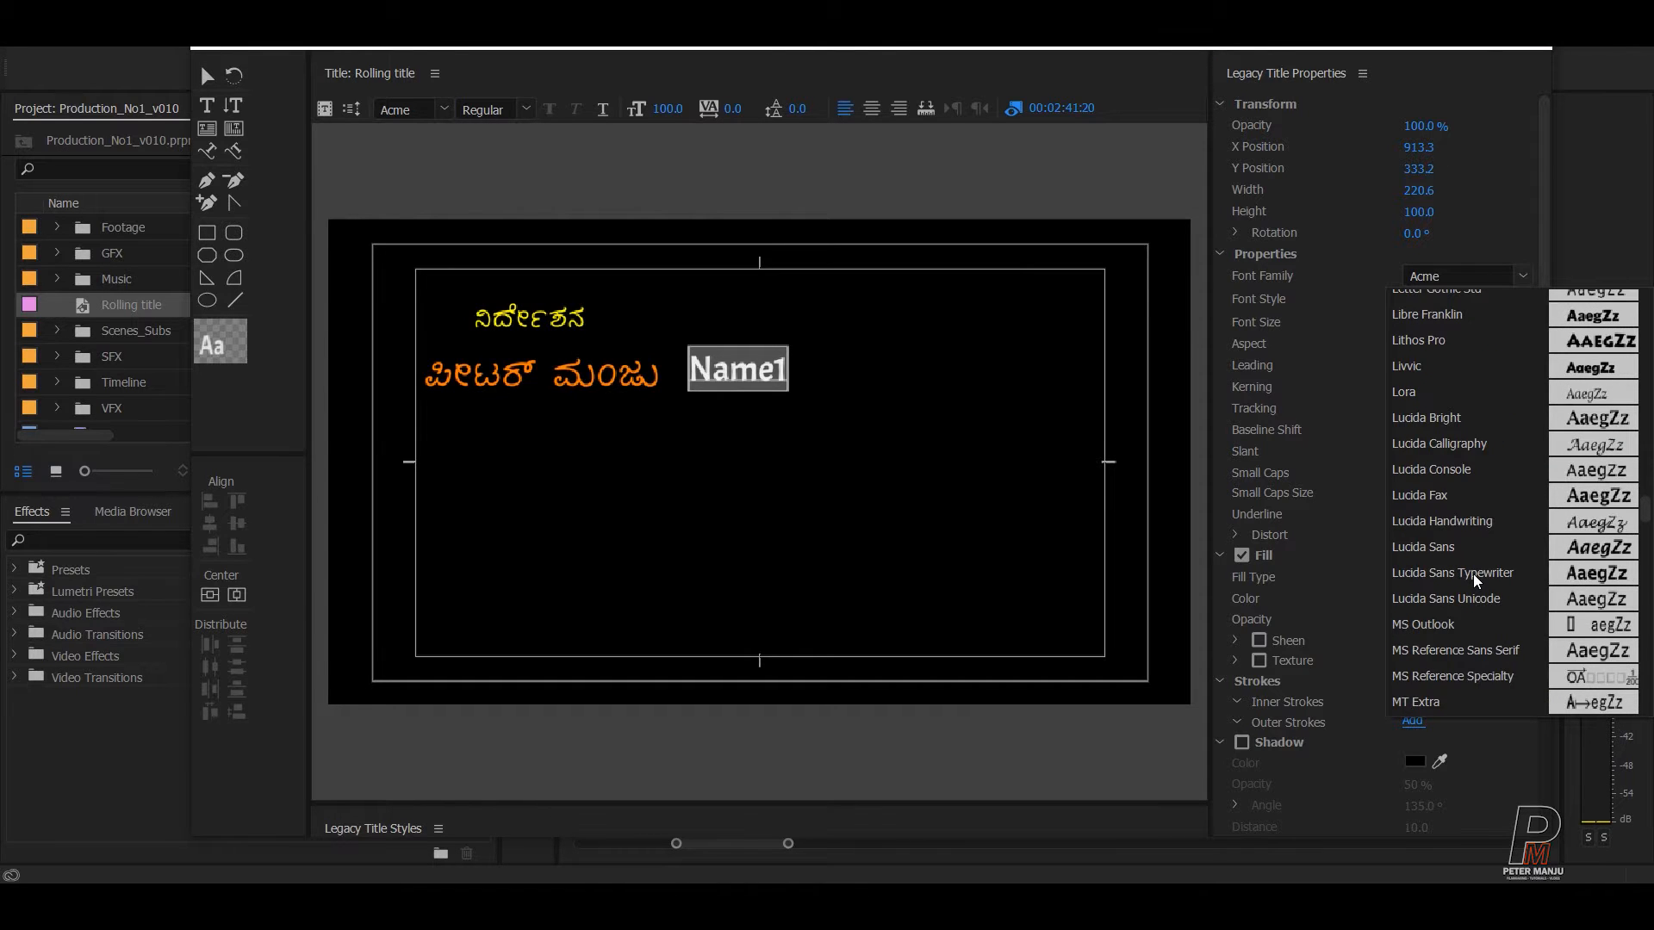
{"action": "scroll", "coordinate": [1477, 582], "scroll_direction": "down", "scroll_amount": 5}
{"action": "scroll", "coordinate": [1476, 582], "scroll_direction": "down", "scroll_amount": 5}
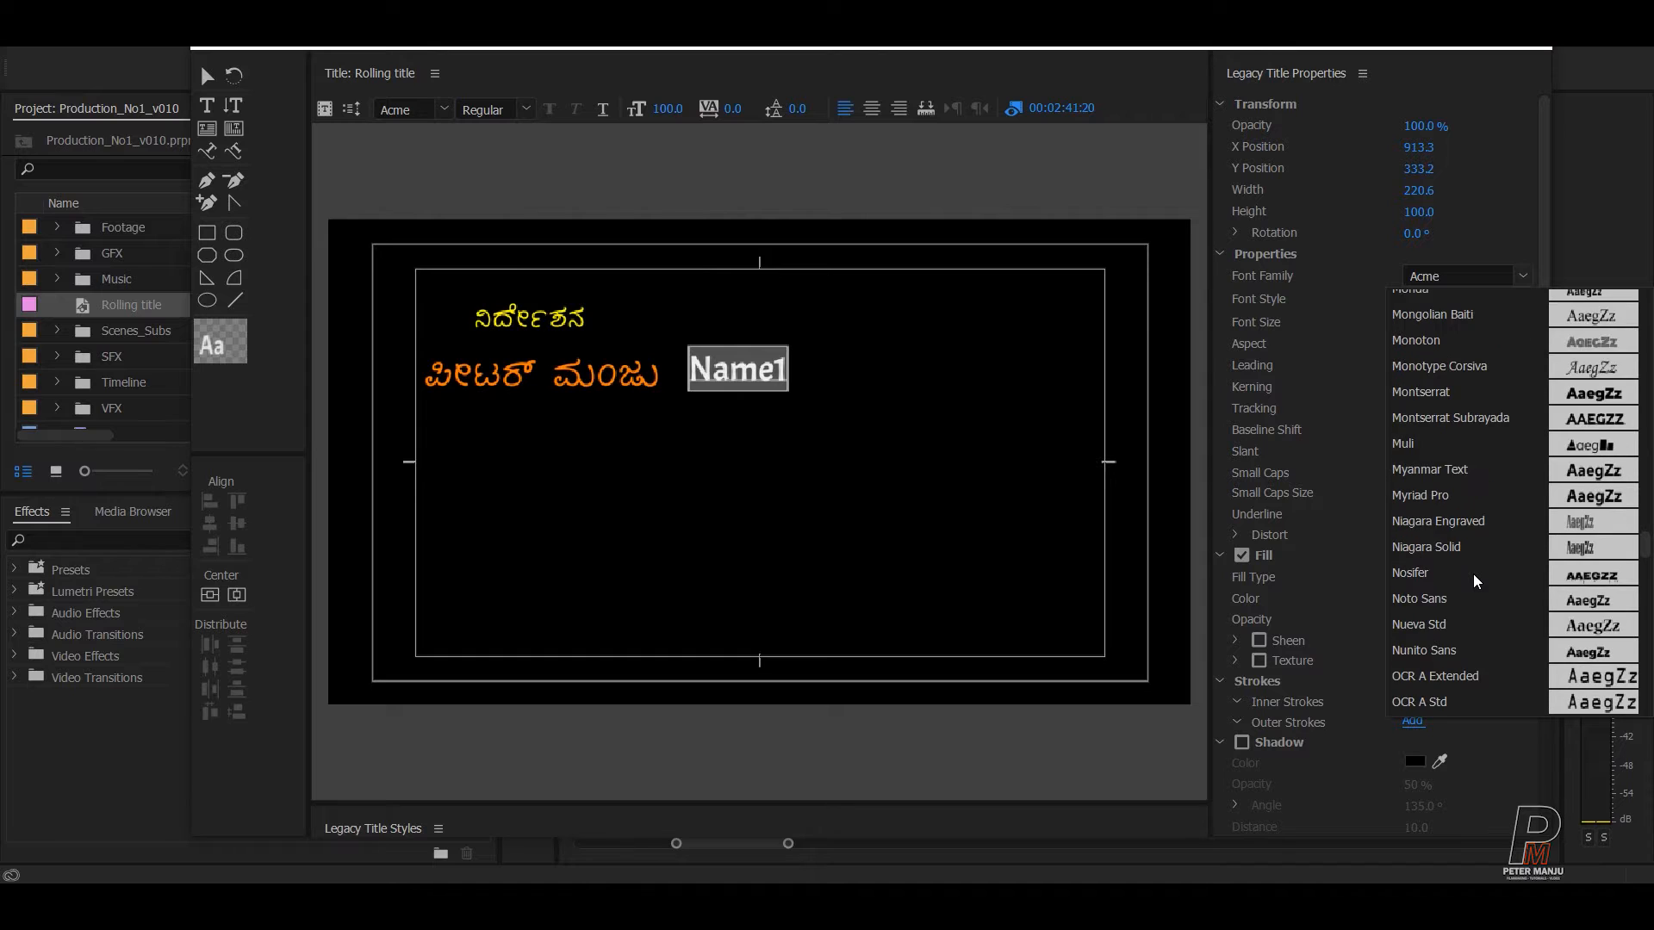
{"action": "scroll", "coordinate": [1476, 581], "scroll_direction": "up", "scroll_amount": 5}
{"action": "scroll", "coordinate": [1447, 486], "scroll_direction": "down", "scroll_amount": 1}
{"action": "scroll", "coordinate": [1447, 487], "scroll_direction": "down", "scroll_amount": 2}
{"action": "left_click", "coordinate": [1456, 607]}
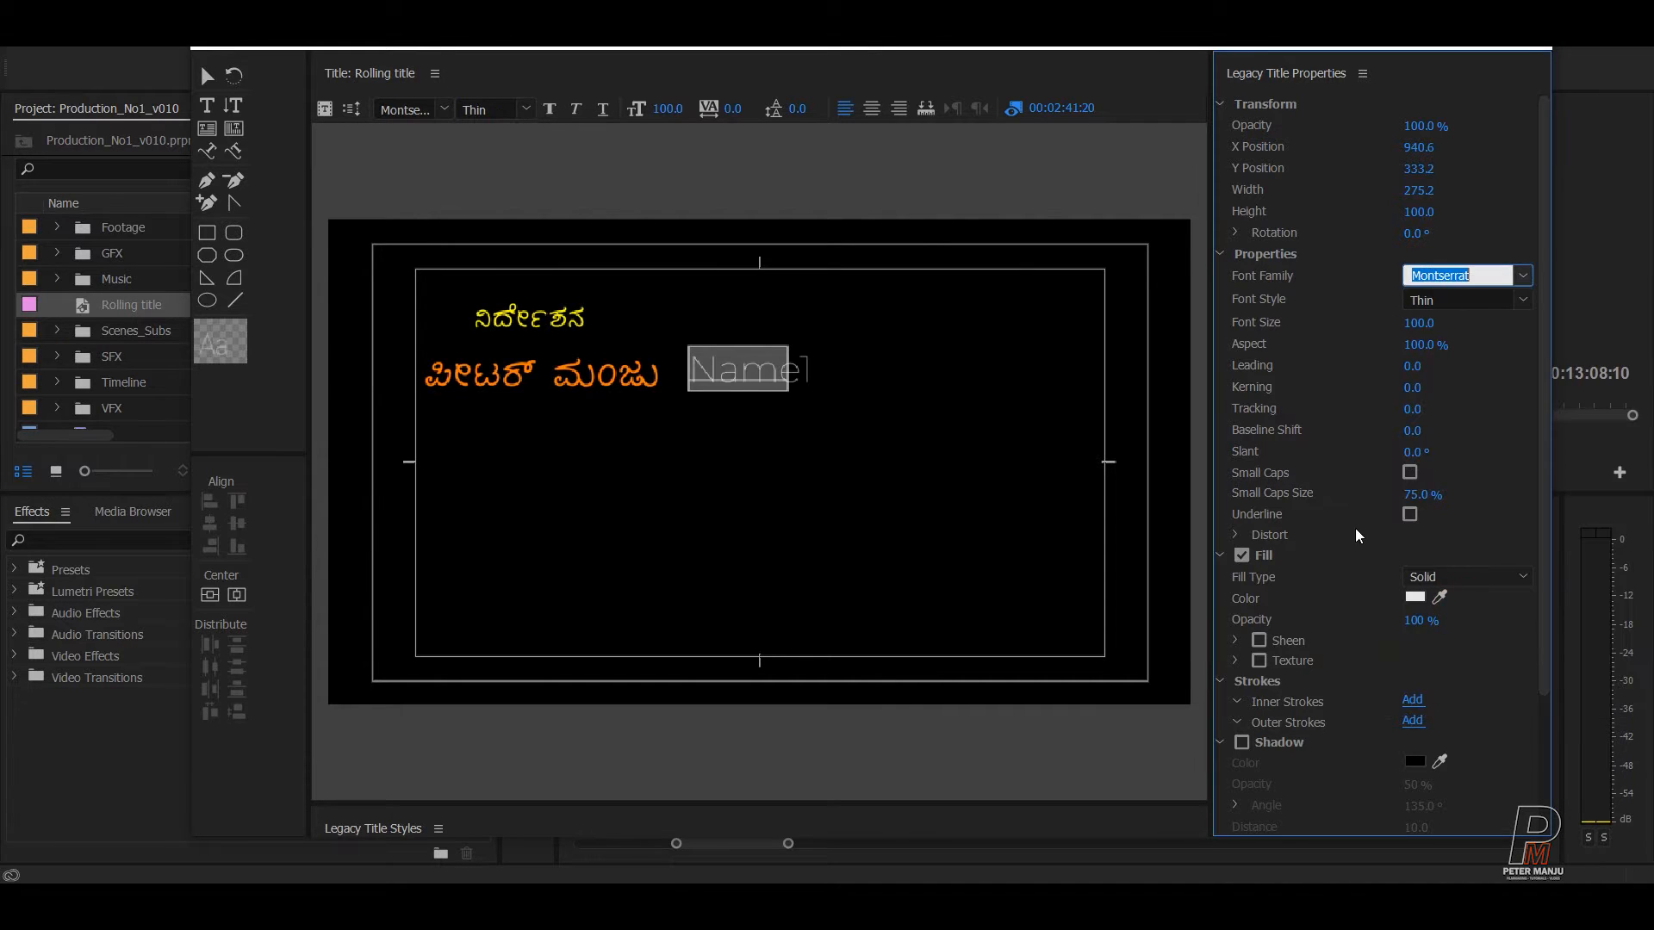
- Try the Medium font style on the "Name1" text, and settle on Light
{"action": "left_click", "coordinate": [1523, 300]}
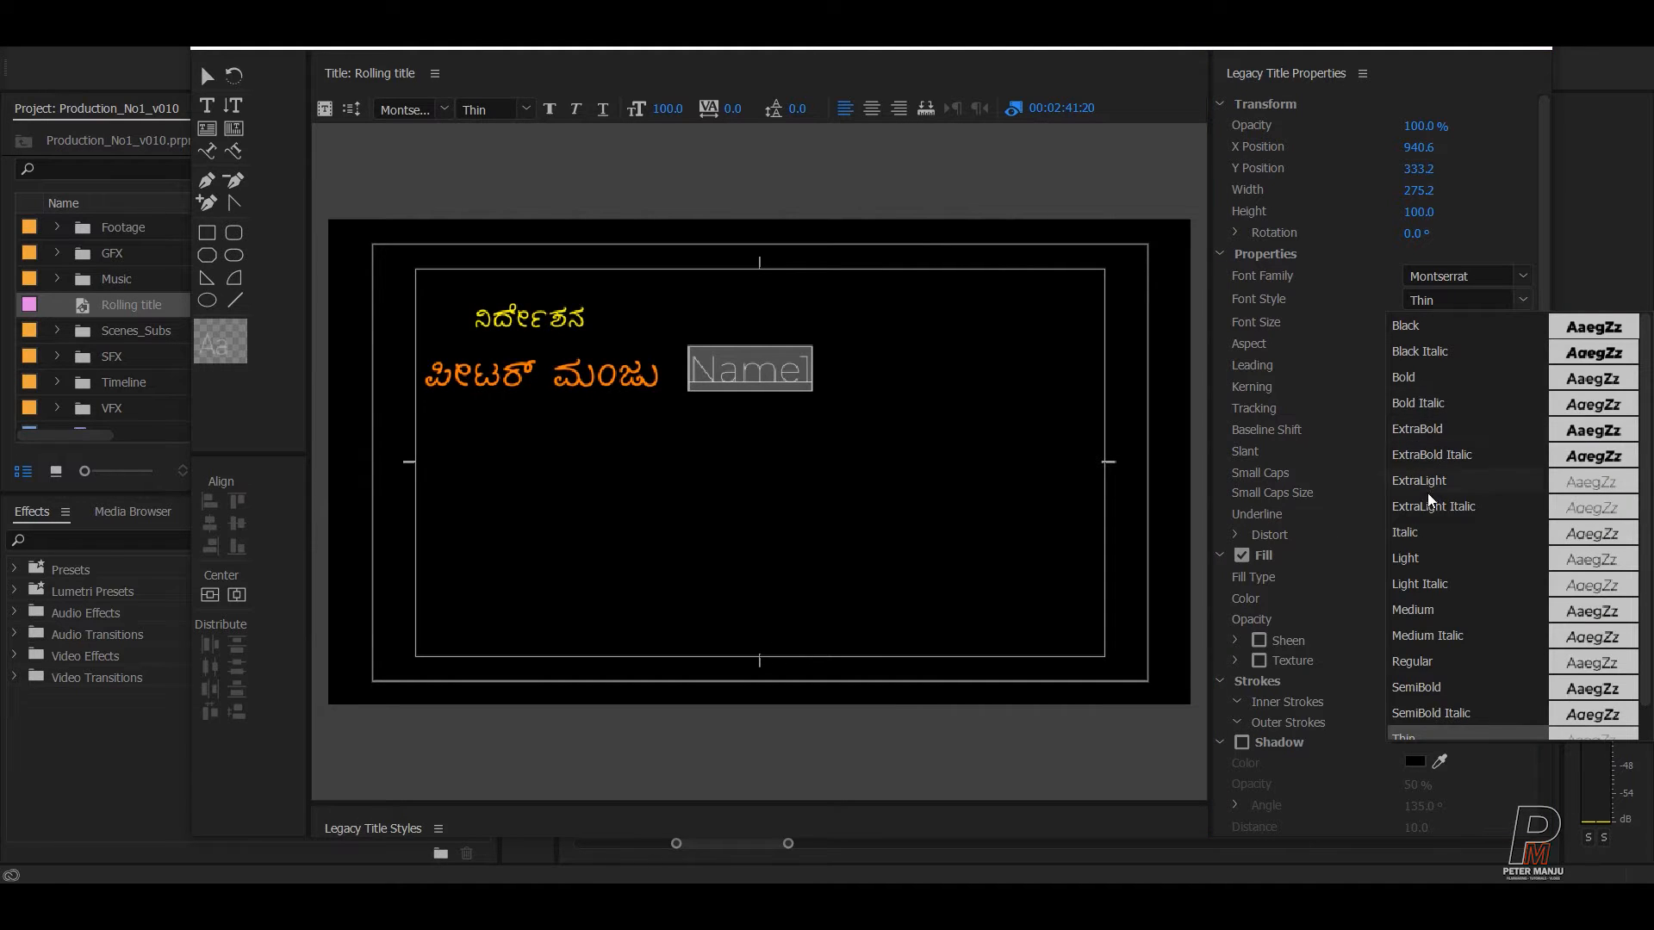
{"action": "left_click", "coordinate": [1430, 609]}
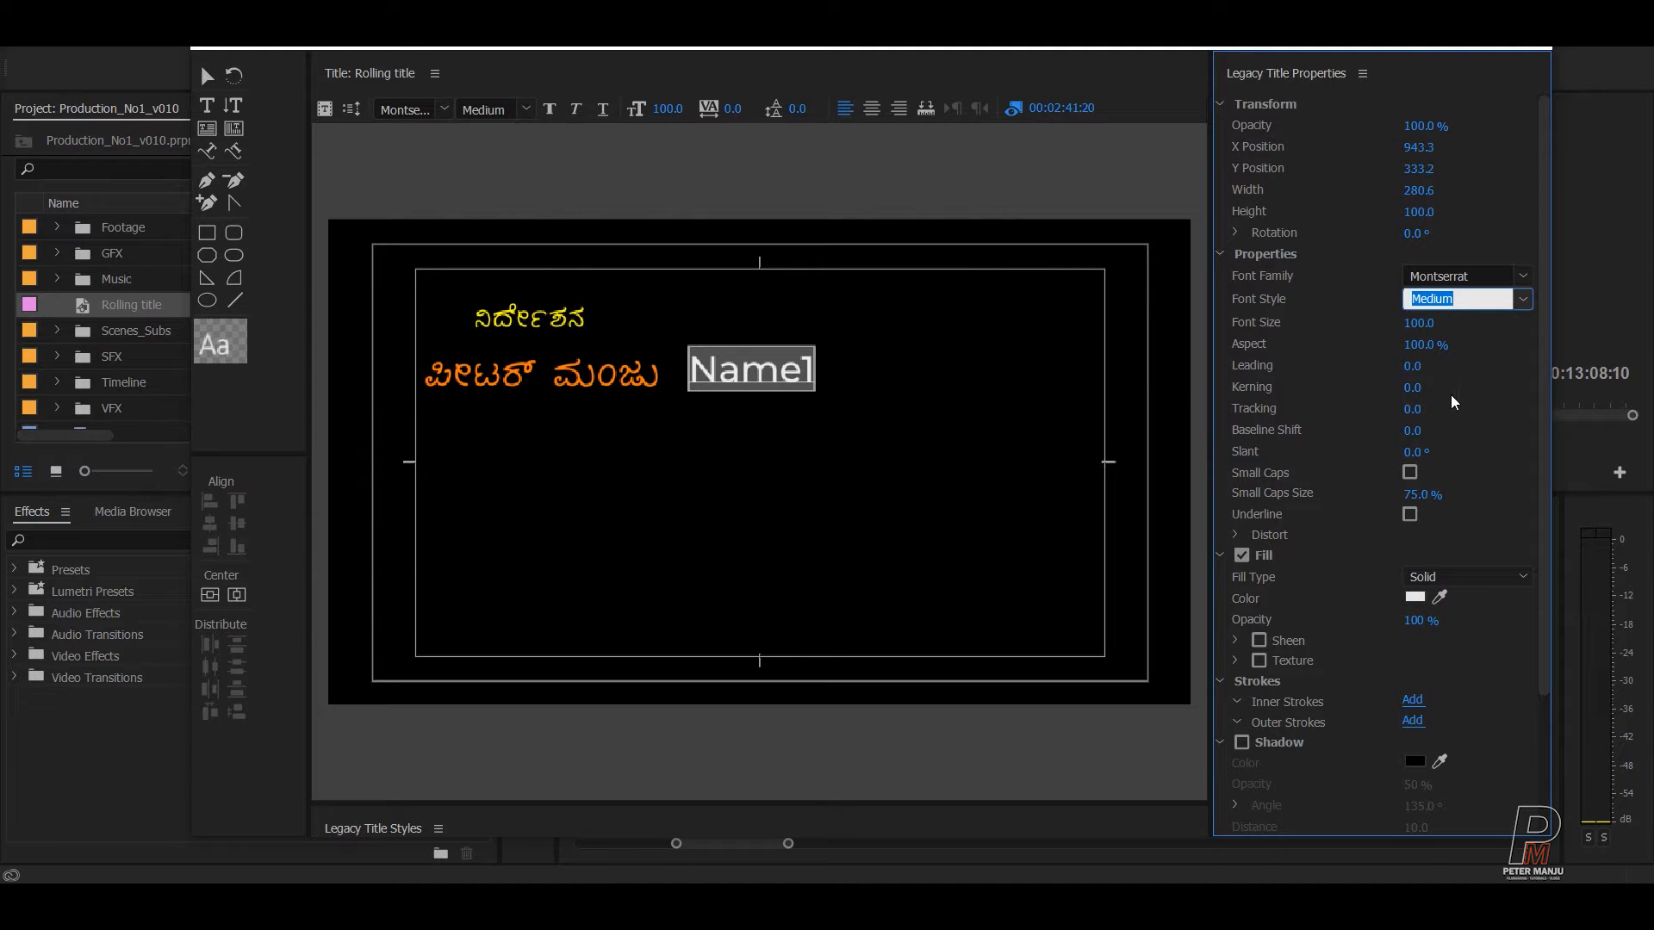
{"action": "left_click", "coordinate": [1521, 298]}
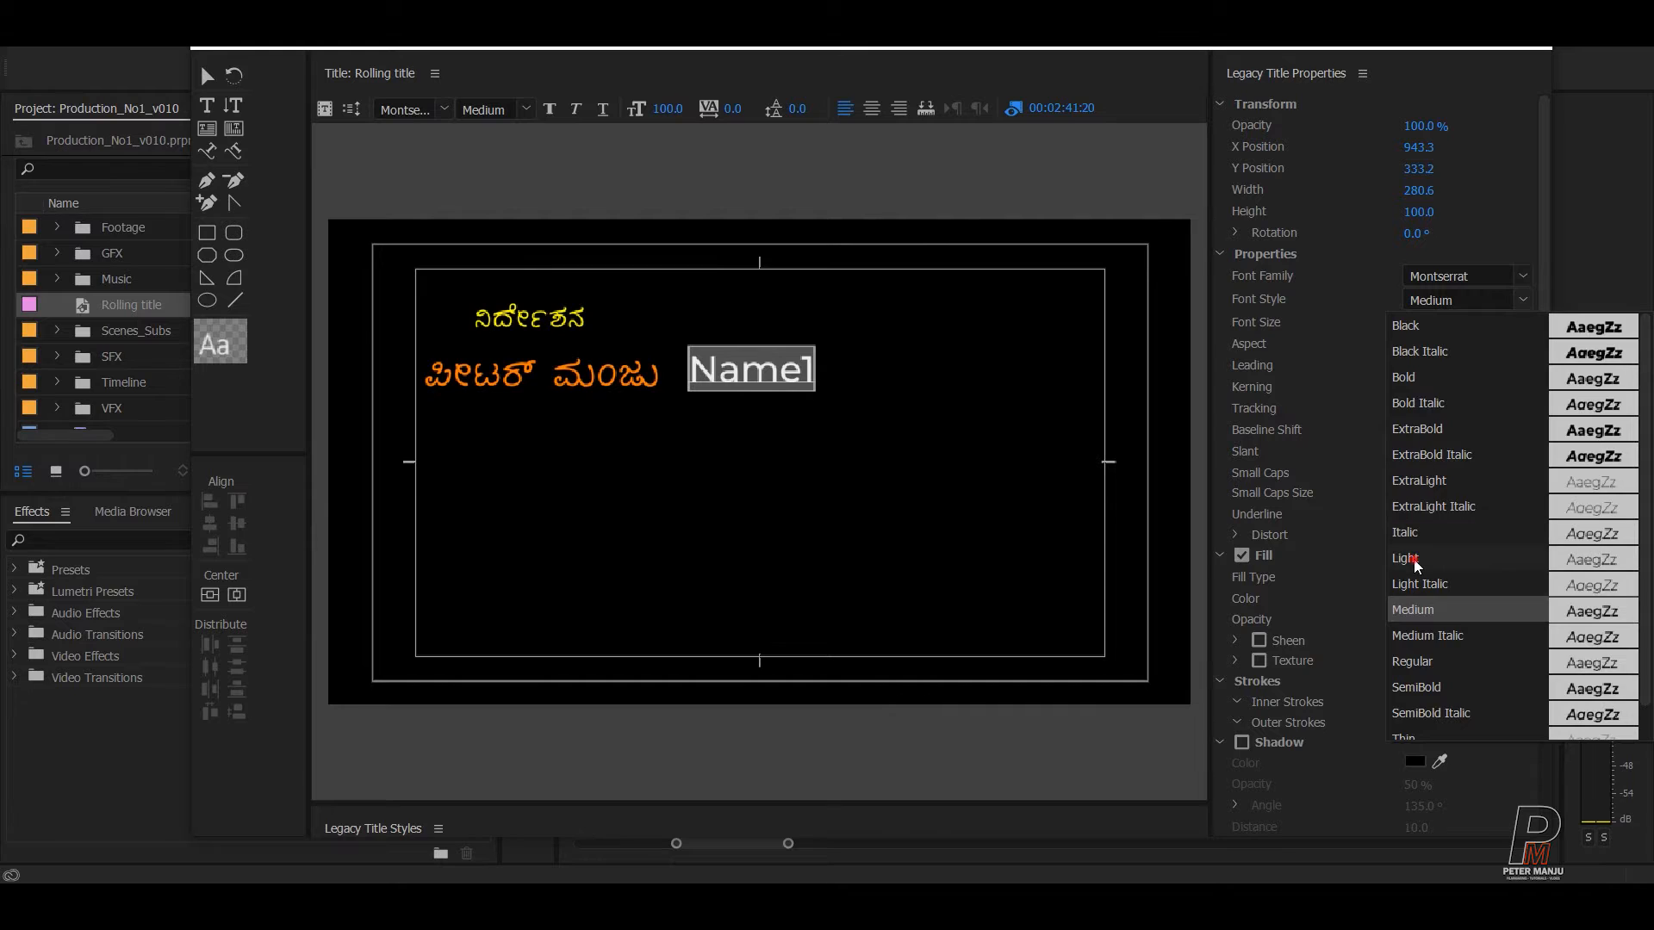
{"action": "left_click", "coordinate": [1415, 560]}
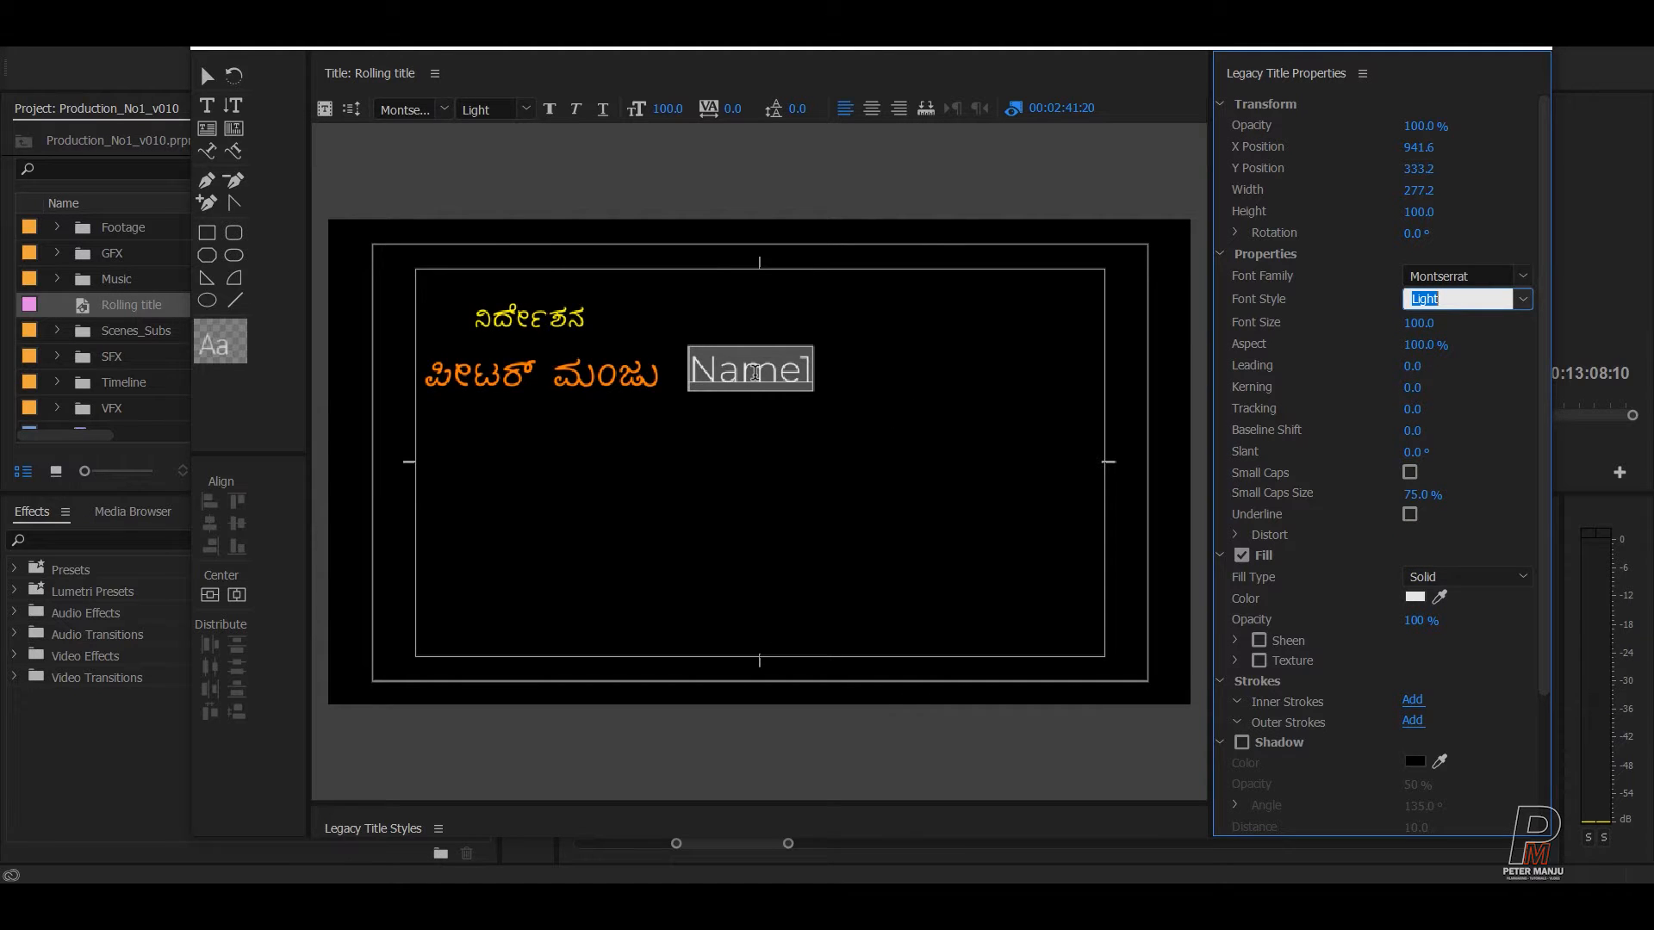
- Set the font size of the entire "Name1" text to 80
{"action": "left_click", "coordinate": [741, 371]}
{"action": "key", "text": "ctrl+a"}
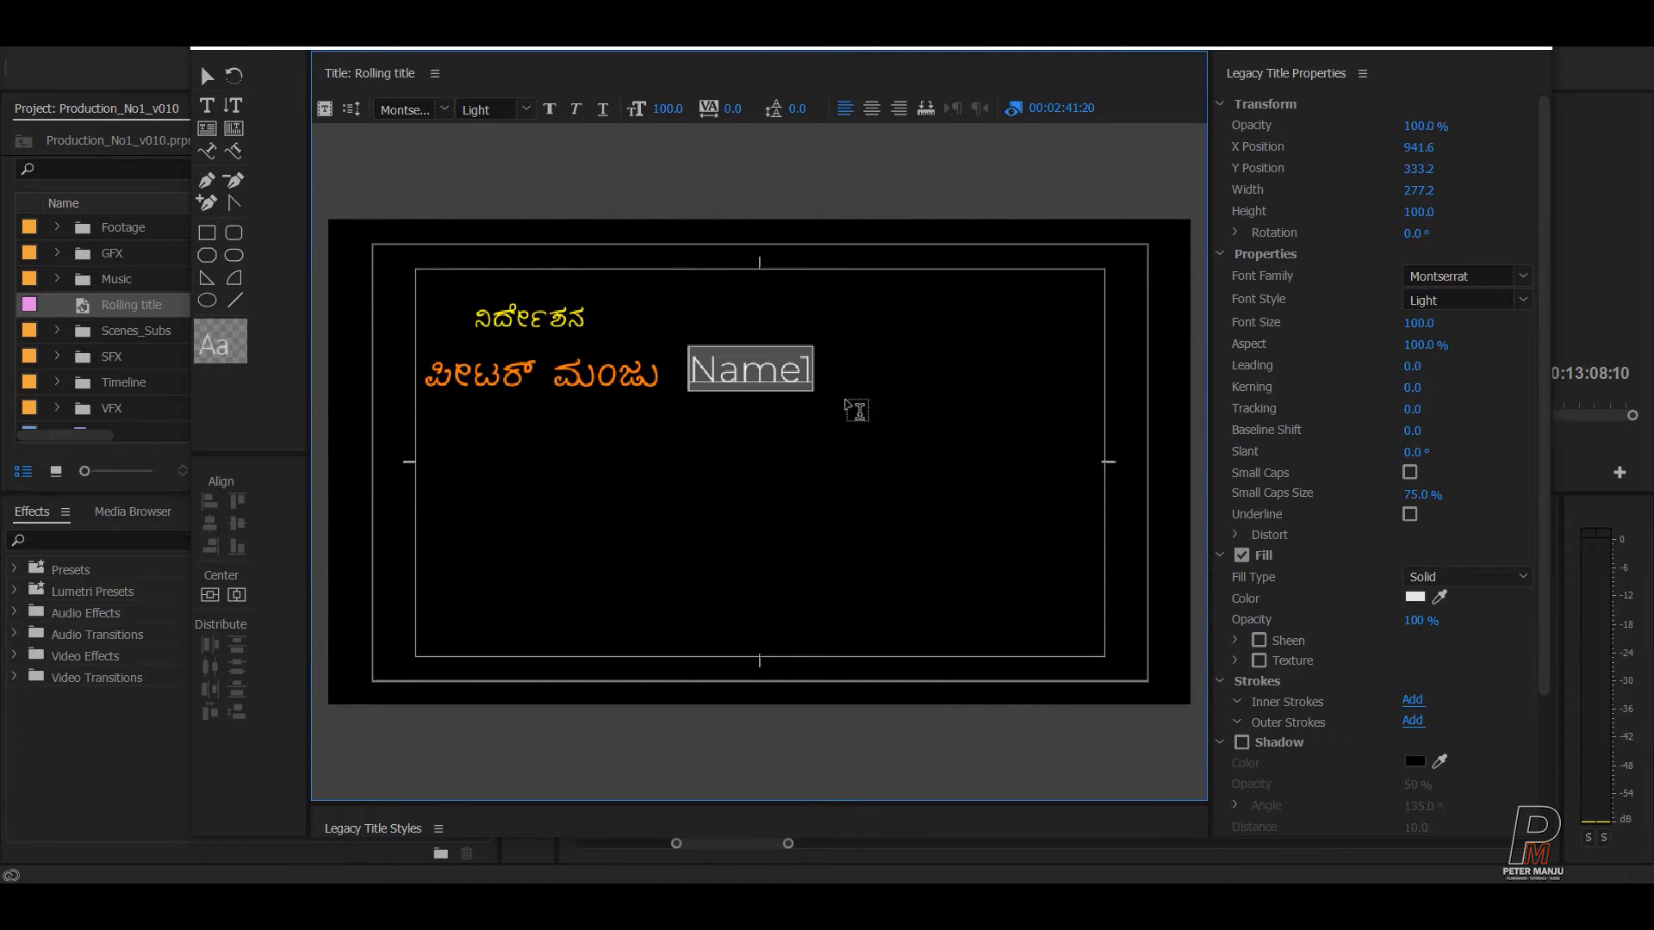
{"action": "left_click", "coordinate": [1419, 323]}
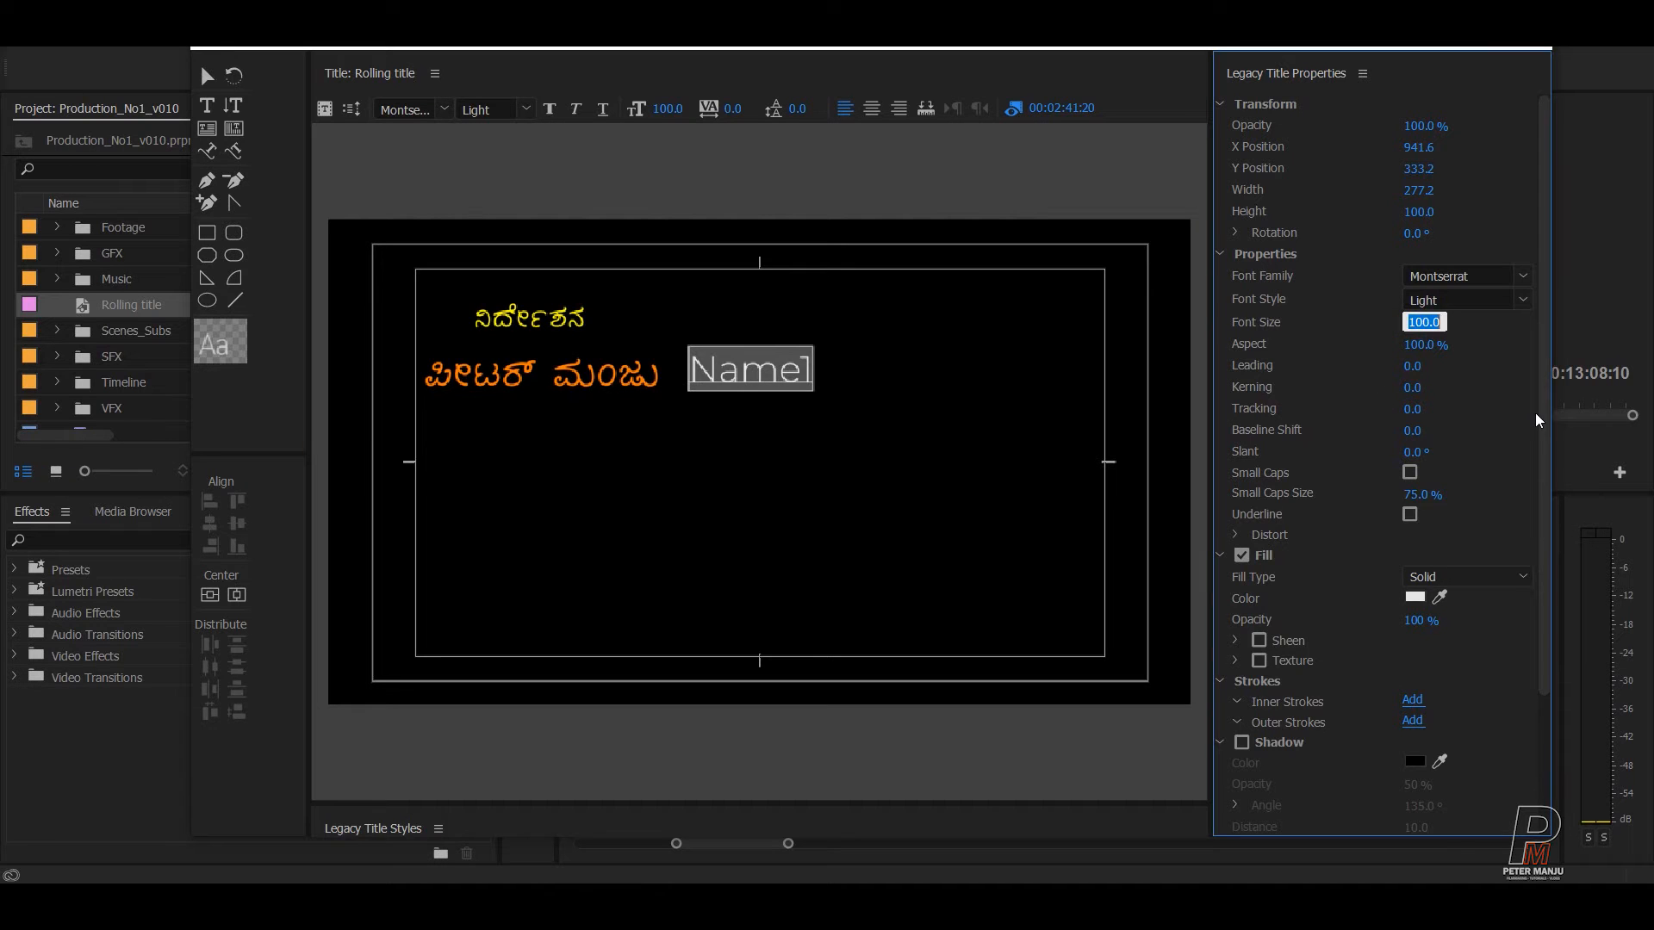
{"action": "type", "text": "80"}
{"action": "key", "text": "Return"}
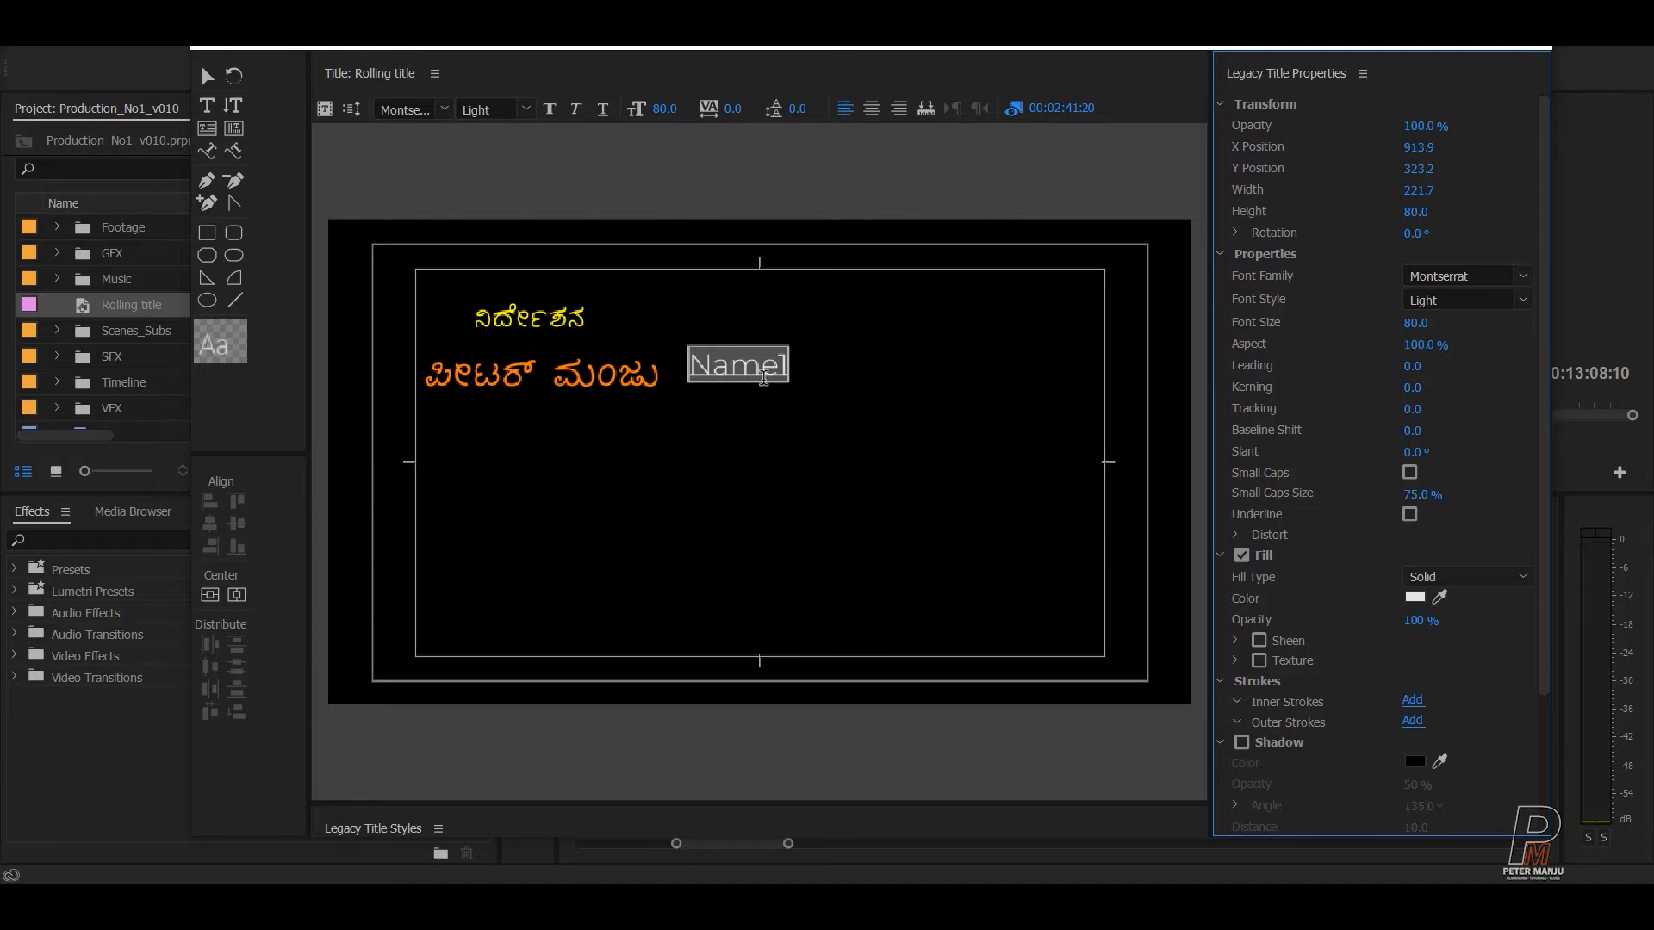
- Center the "Name1" text object horizontally and vertically on the title canvas
{"action": "left_click", "coordinate": [762, 372]}
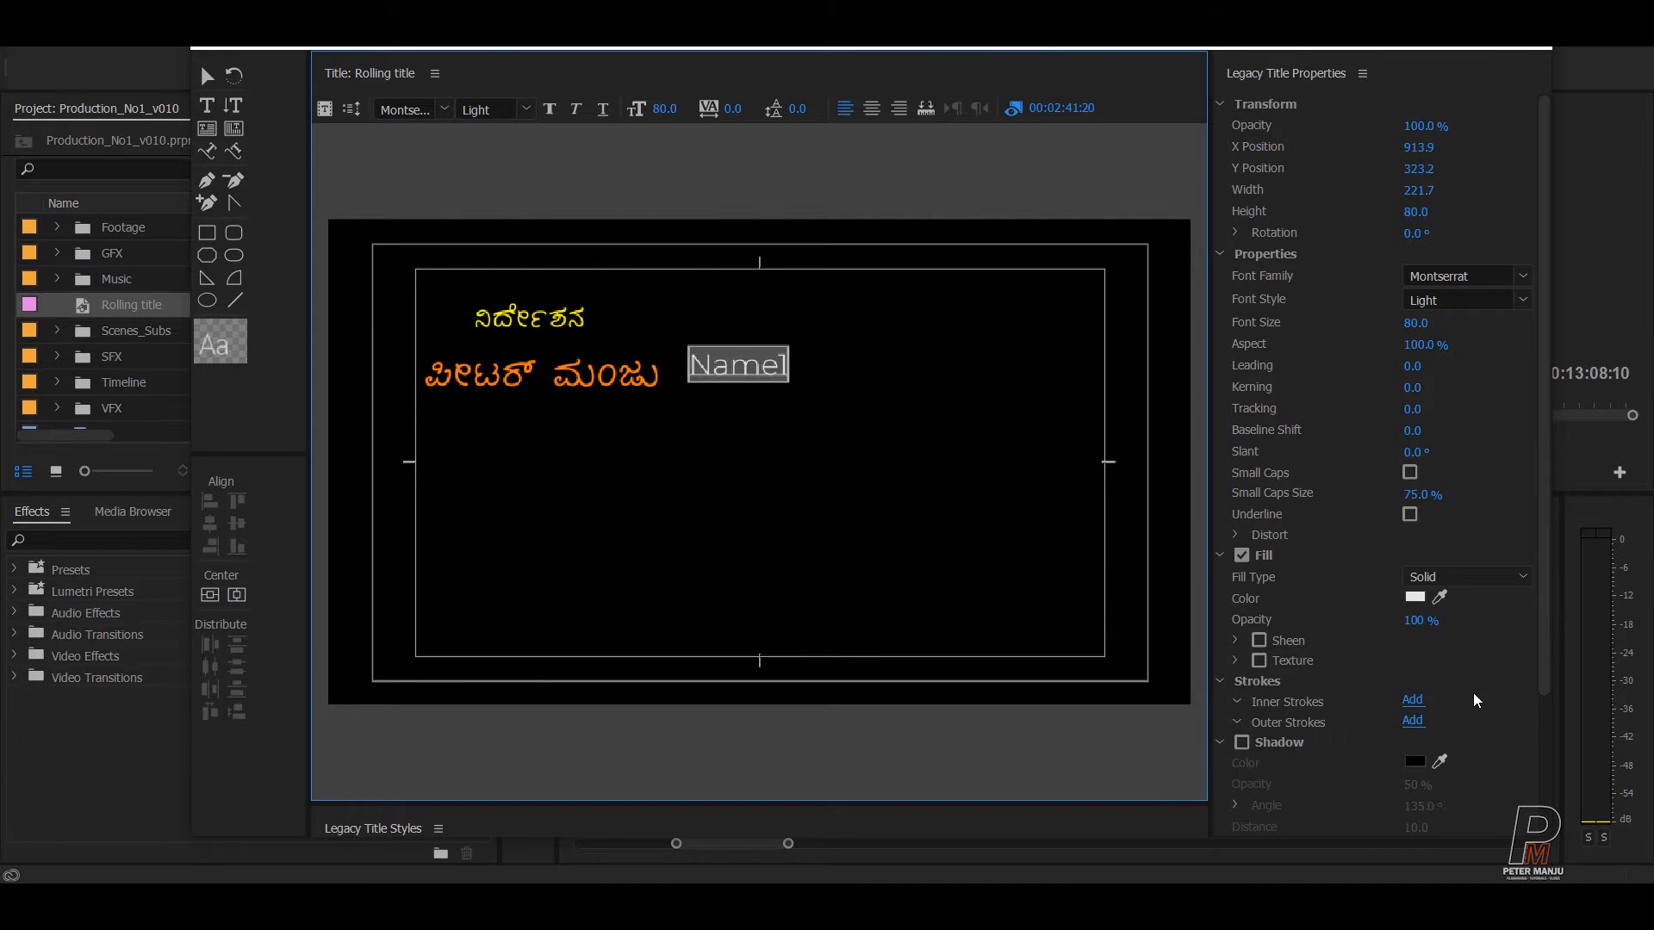
{"action": "scroll", "coordinate": [1509, 650], "scroll_direction": "down", "scroll_amount": 4}
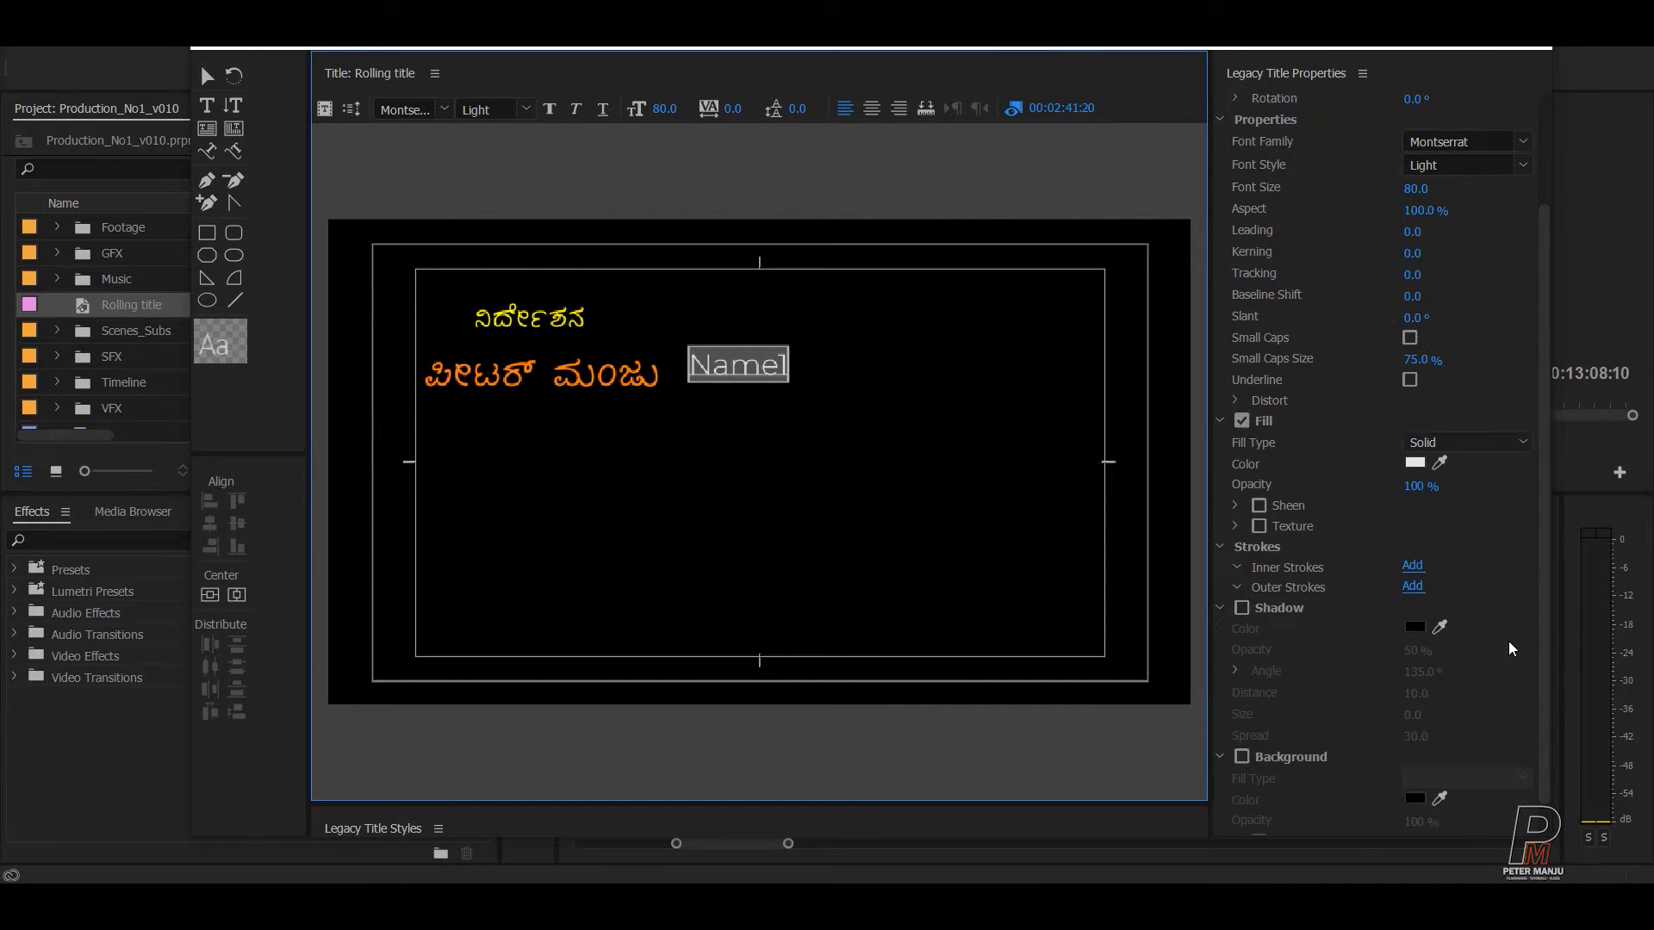
{"action": "scroll", "coordinate": [1514, 649], "scroll_direction": "up", "scroll_amount": 5}
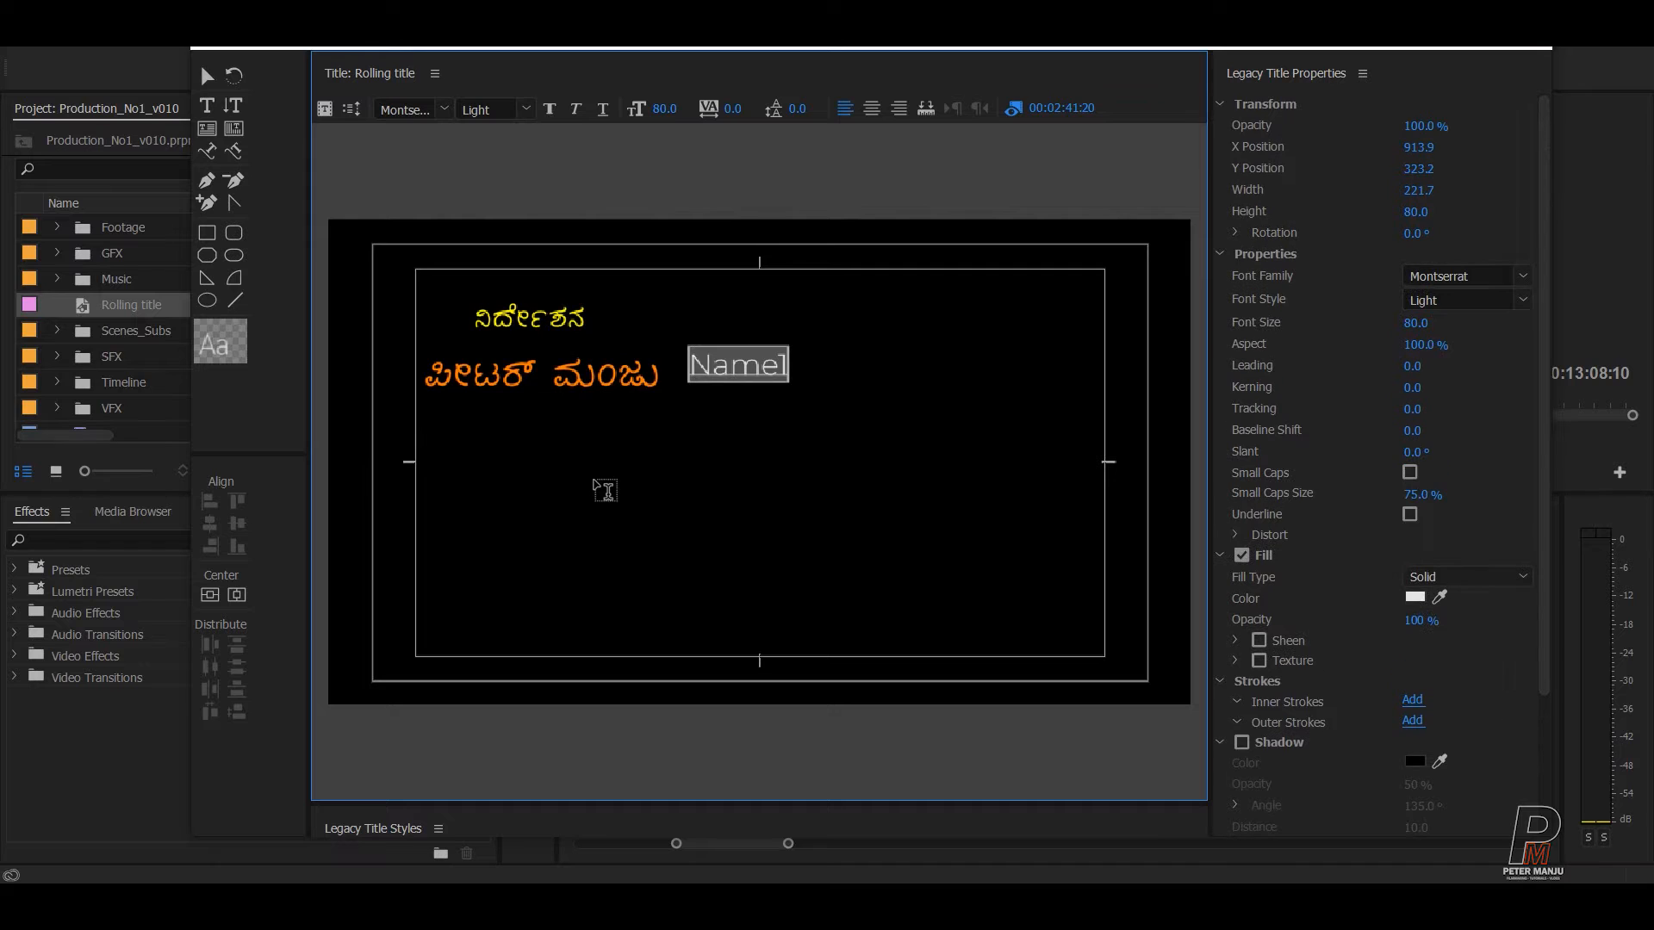
{"action": "left_click", "coordinate": [209, 594]}
{"action": "left_click", "coordinate": [236, 594]}
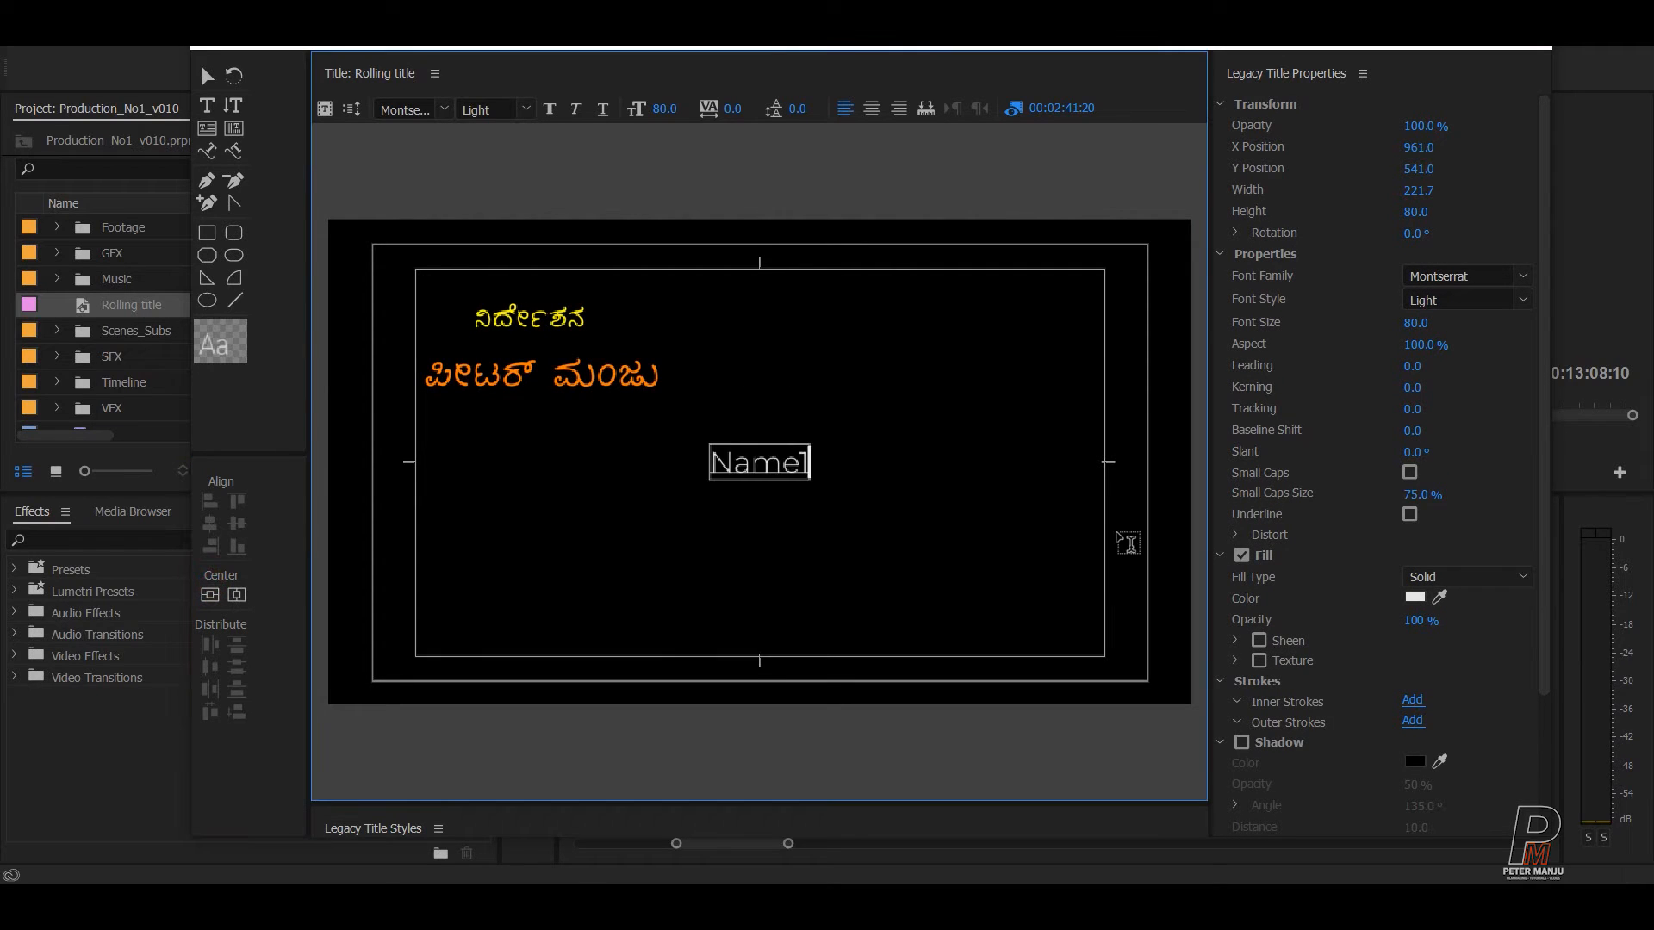
- Finish editing the "Name1" text and save the project
{"action": "key", "text": "Escape"}
{"action": "key", "text": "ctrl+s"}
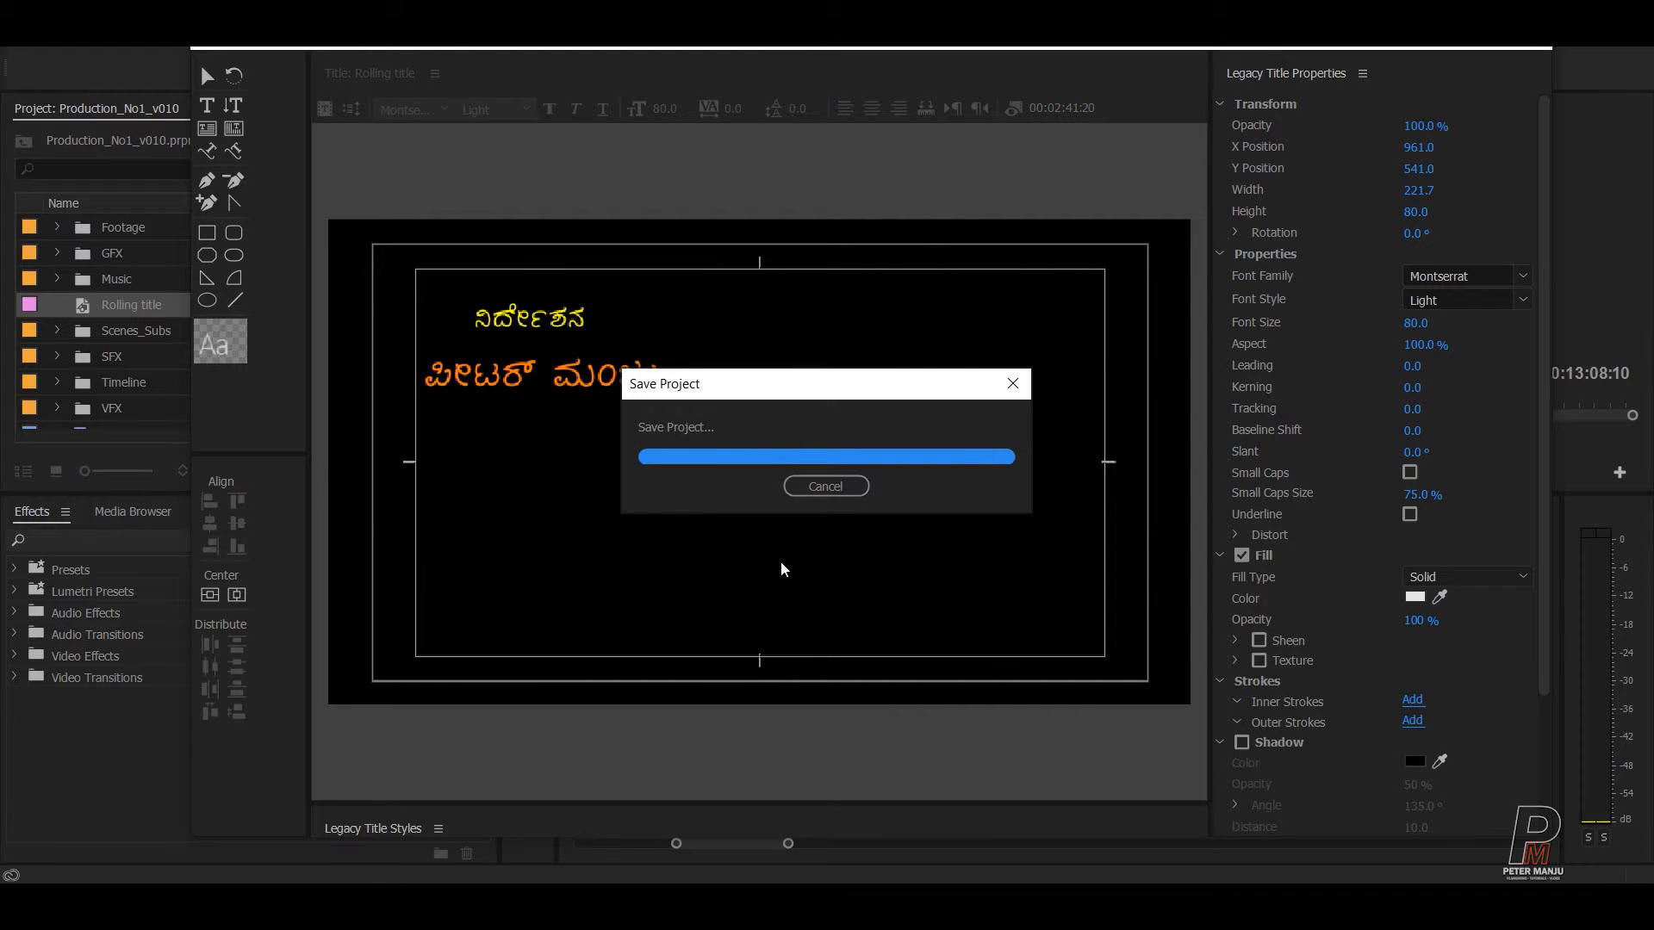
{"action": "left_click", "coordinate": [784, 566]}
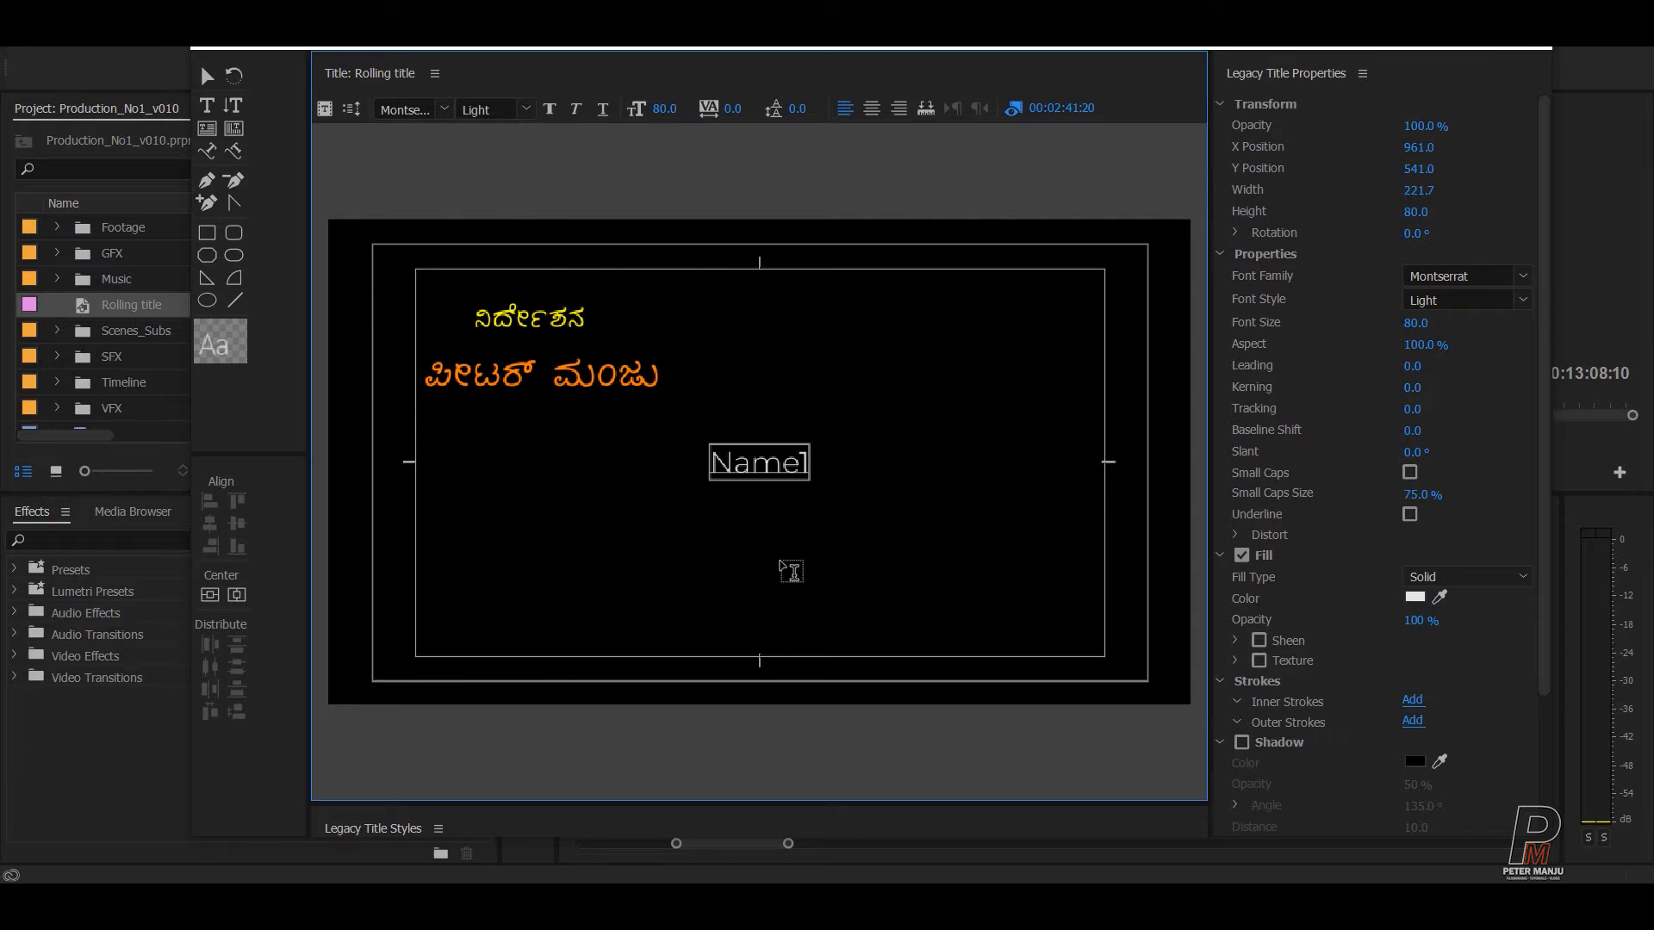
{"action": "key", "text": "ctrl+a"}
{"action": "key", "text": "ctrl+s"}
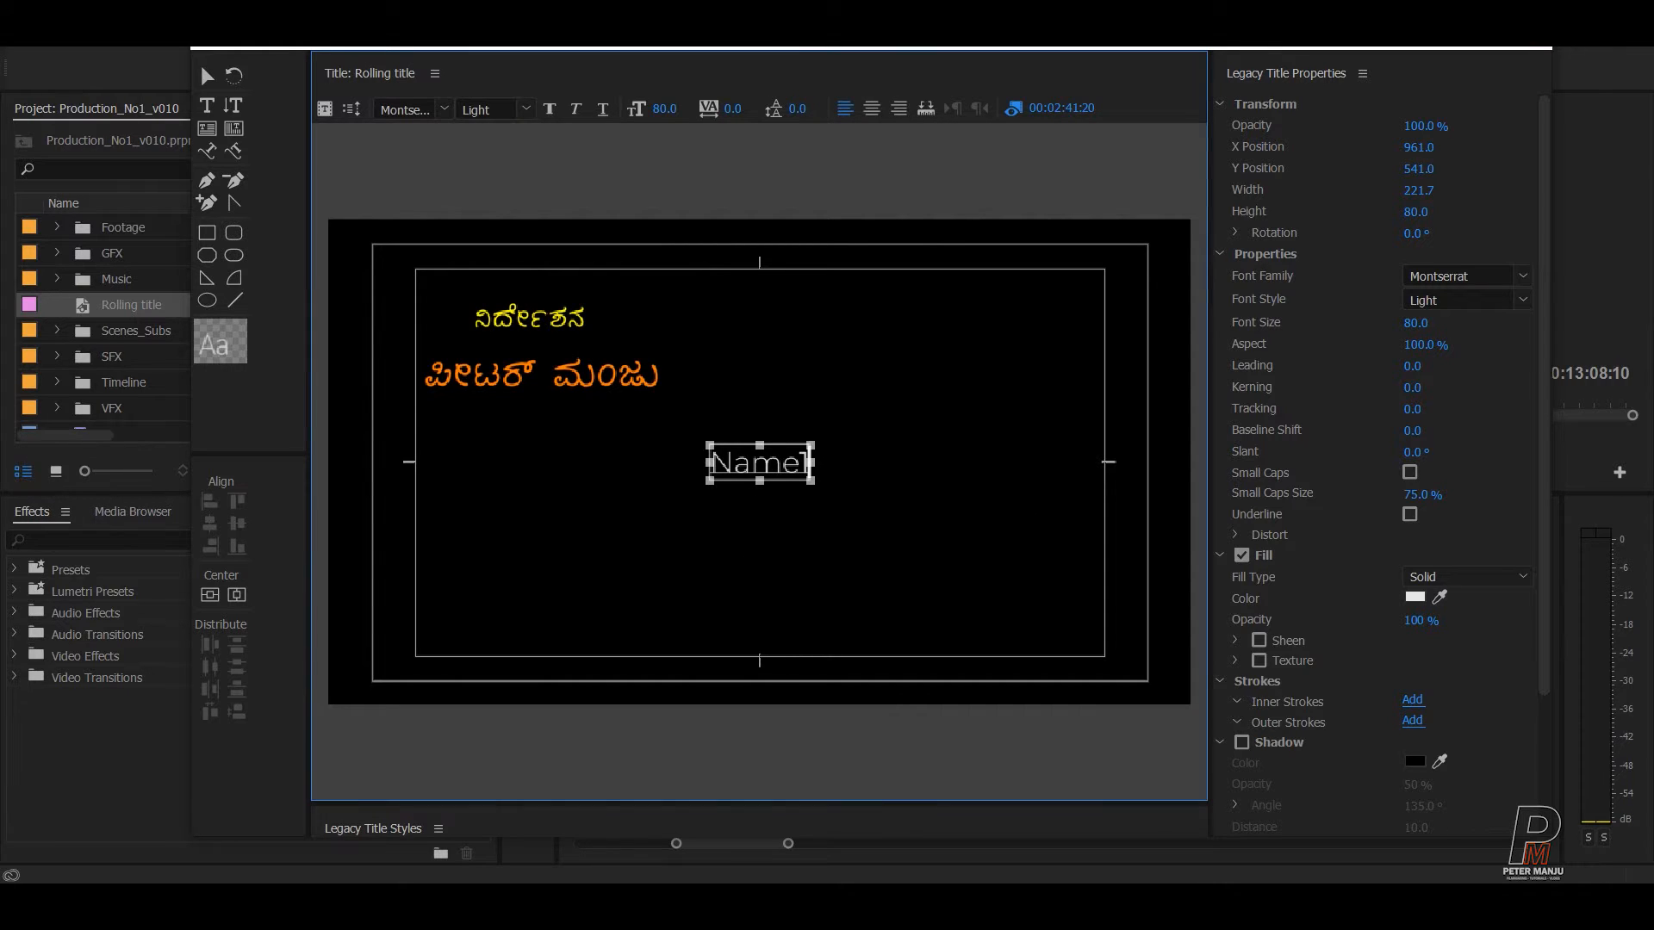
- Close the title editor and place "Rolling title" on track V2 at 00:02:41:20, extending its end to the start of the end-of-reel clip
{"action": "left_click", "coordinate": [1538, 44]}
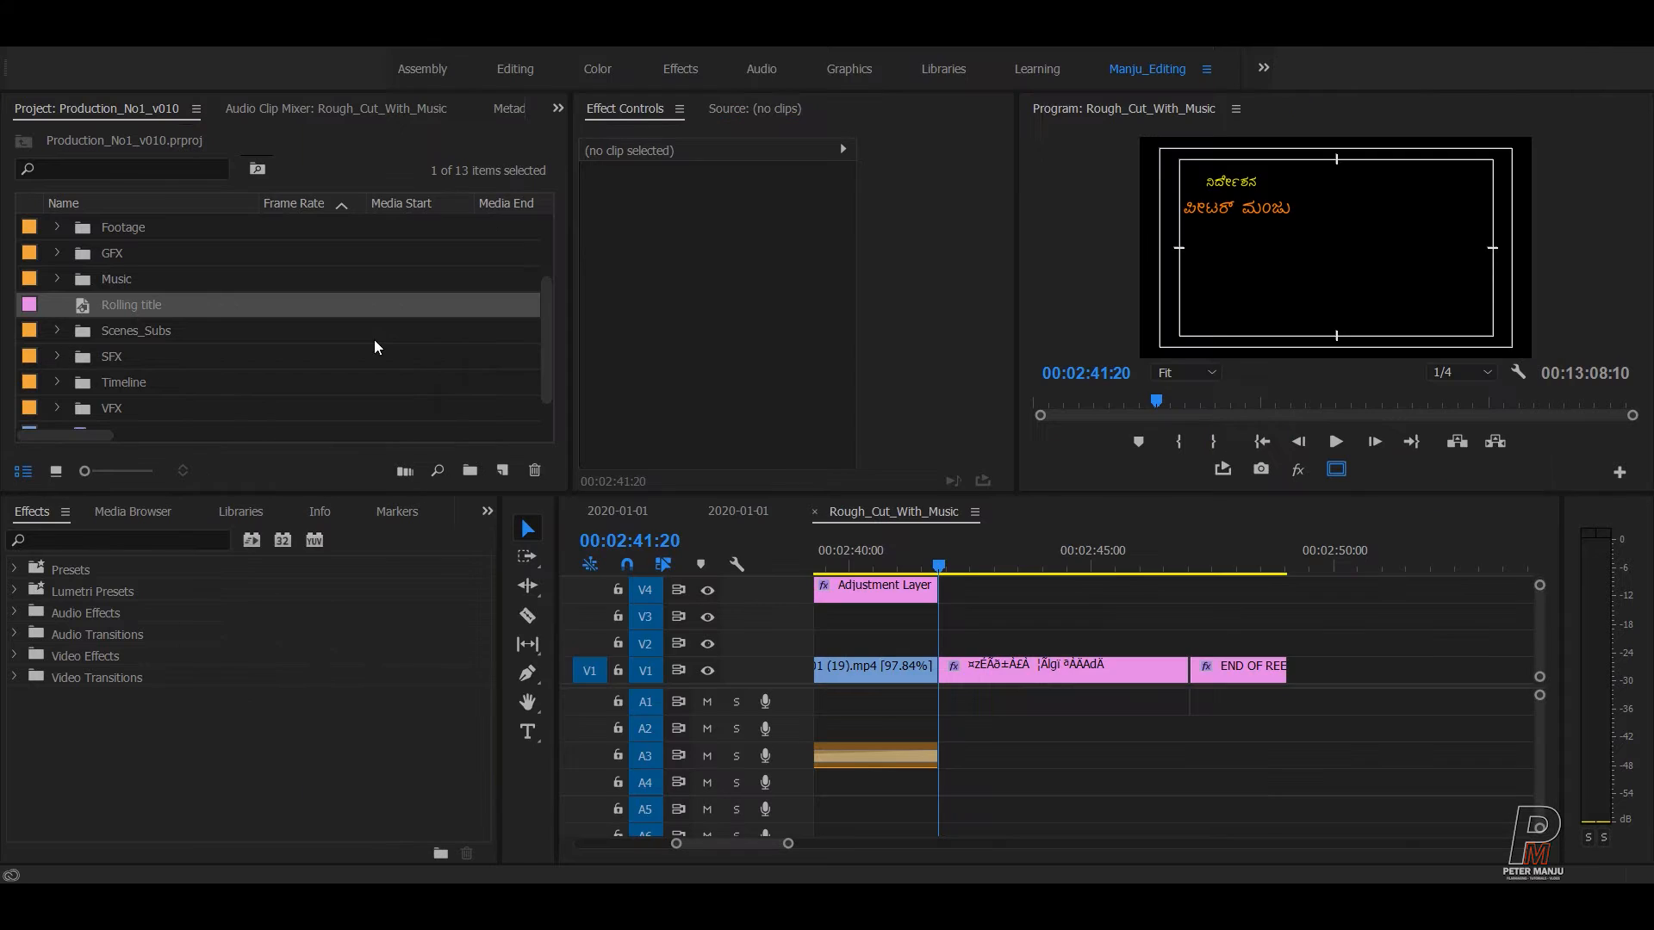
{"action": "left_click_drag", "start_coordinate": [82, 316], "coordinate": [943, 641]}
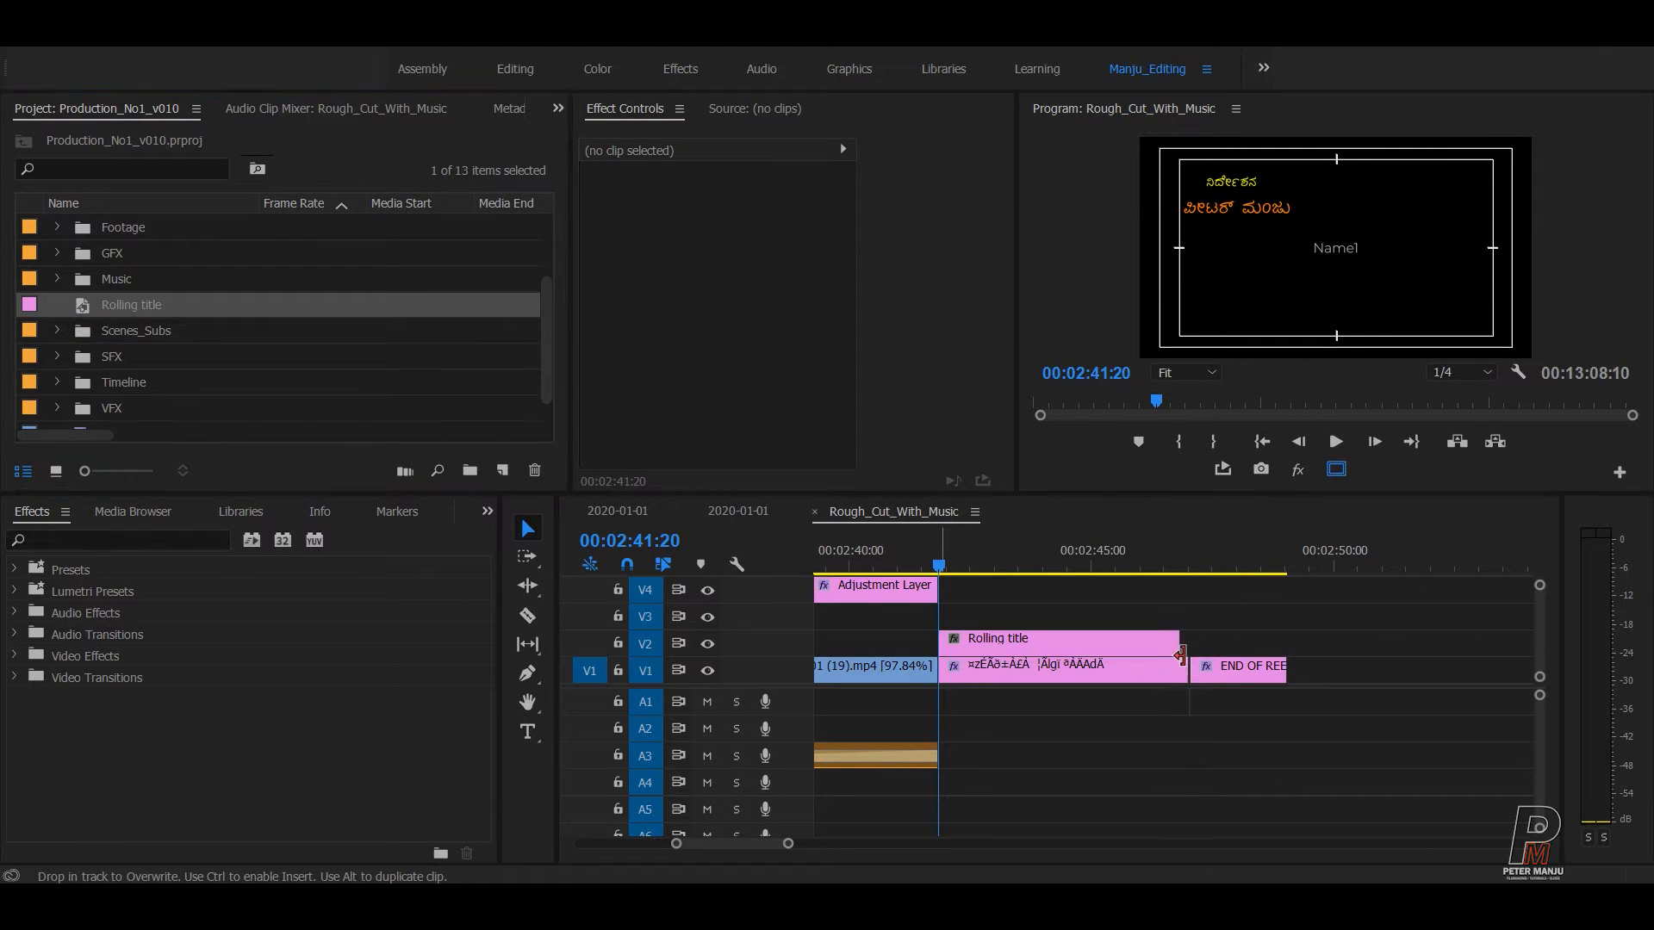
{"action": "left_click_drag", "start_coordinate": [1180, 646], "coordinate": [1188, 646]}
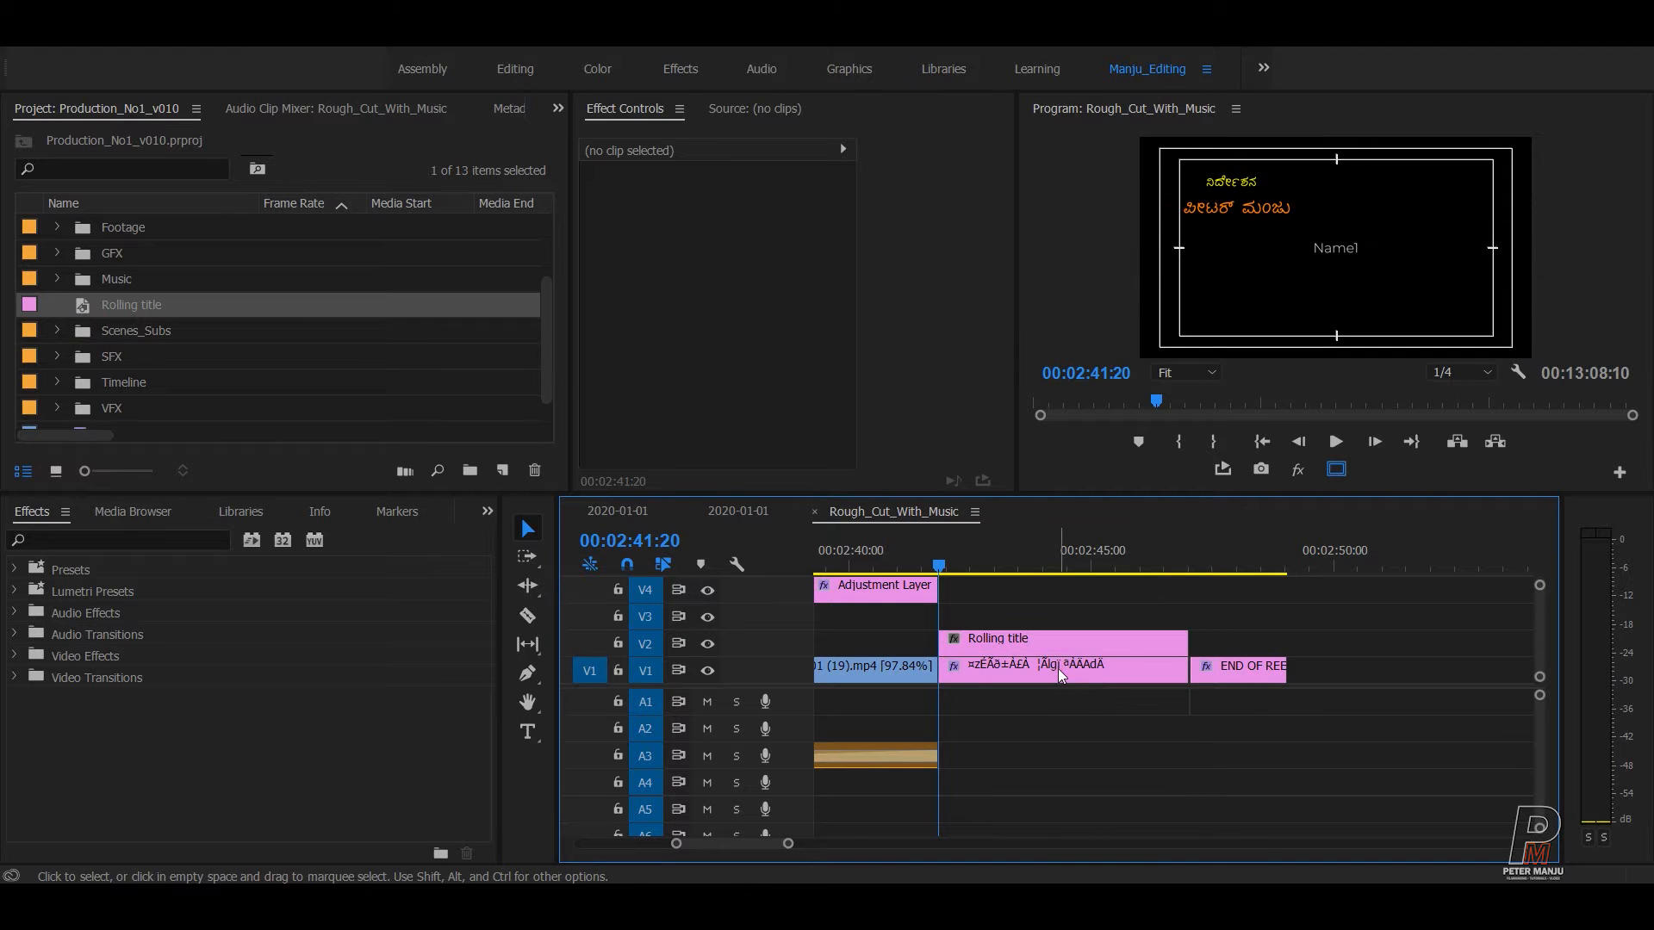
- Delete the old credit clip on V1 directly below "Rolling title" and save the project
{"action": "left_click", "coordinate": [1058, 669]}
{"action": "key", "text": "Delete"}
{"action": "left_click", "coordinate": [1072, 725]}
{"action": "key", "text": "ctrl+s"}
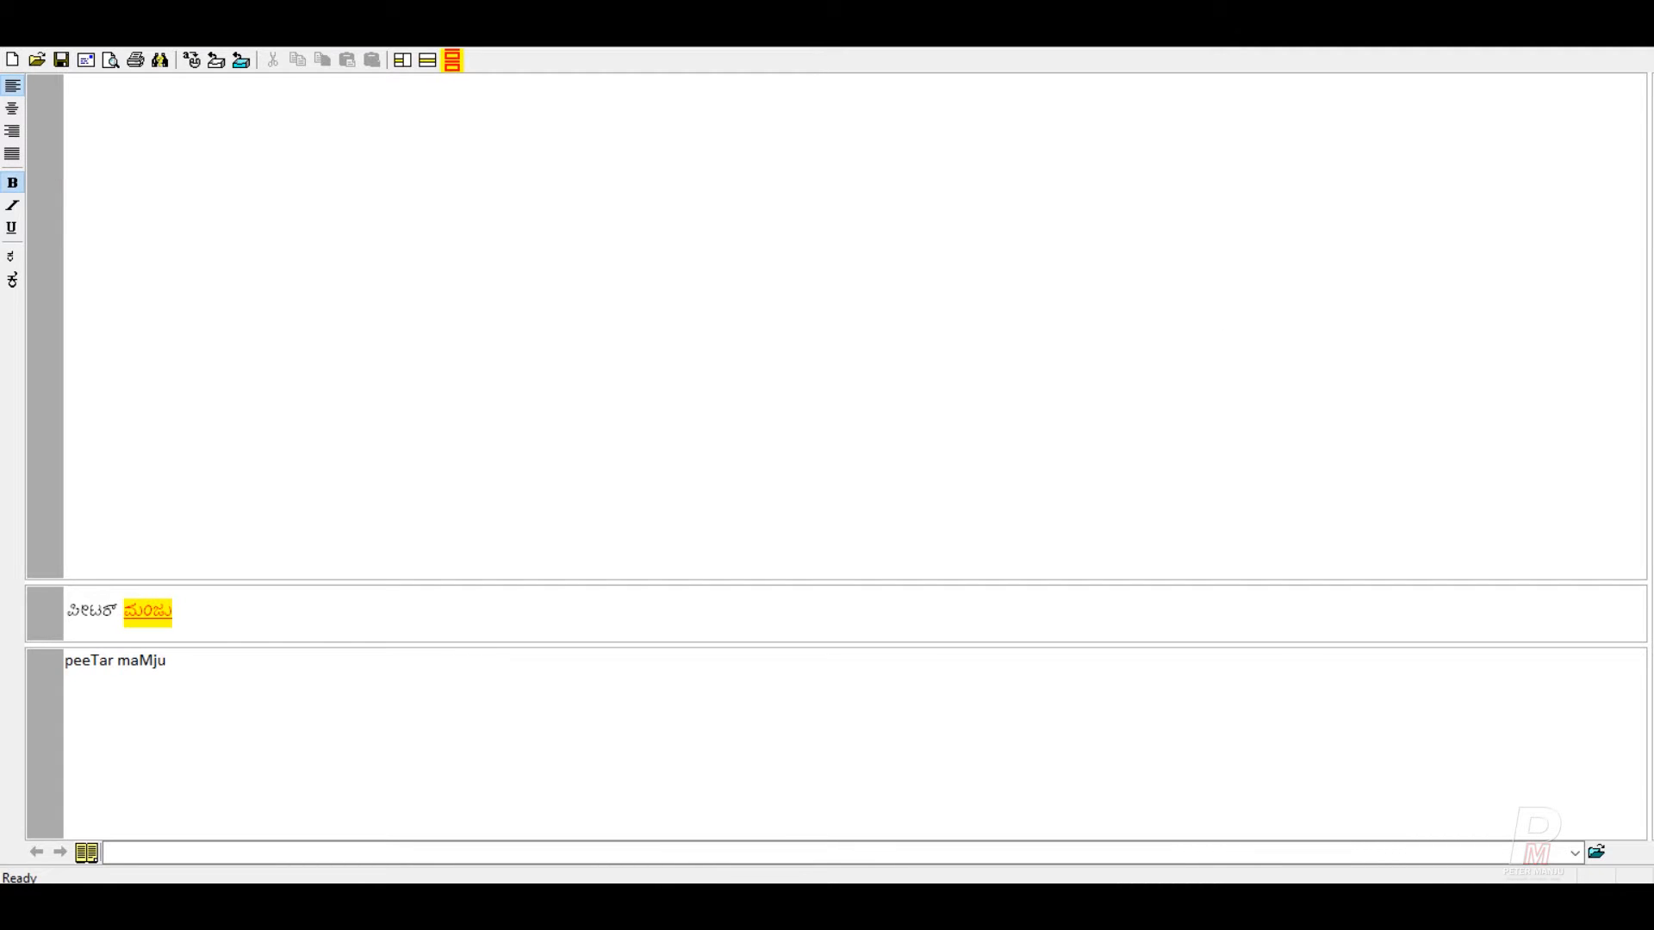
- Close the Kannada transliteration editor and launch Adobe Photoshop CC 2019
{"action": "key", "text": "alt+F4"}
{"action": "left_click", "coordinate": [1104, 734]}
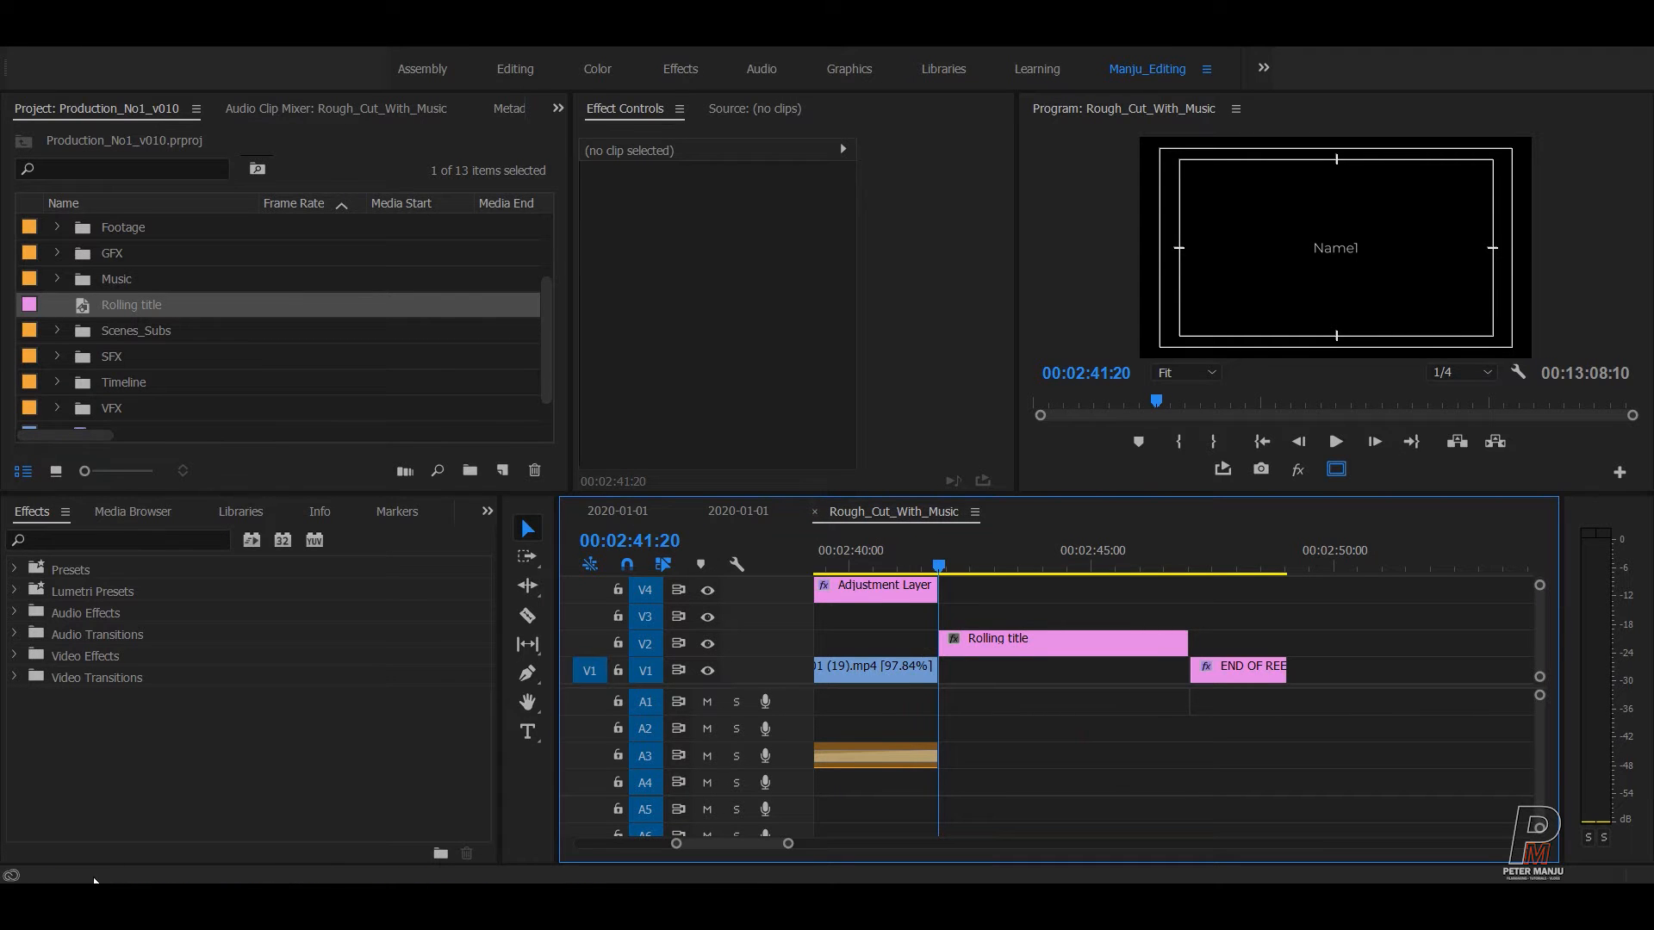
{"action": "left_click", "coordinate": [24, 907]}
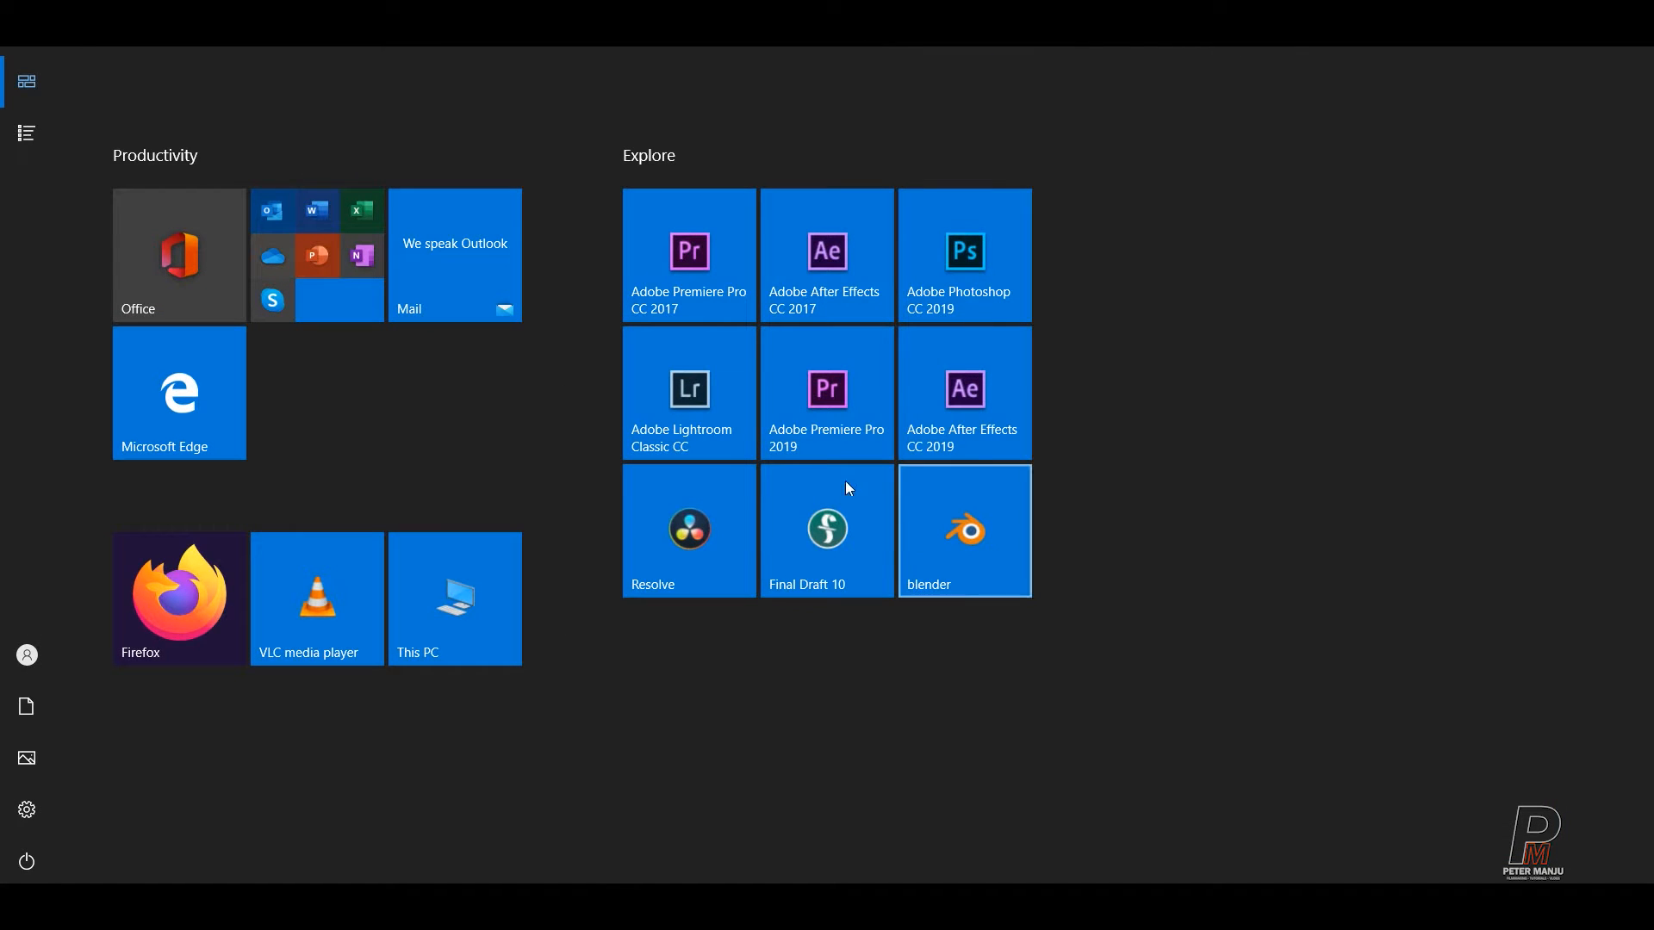
{"action": "left_click", "coordinate": [1054, 367]}
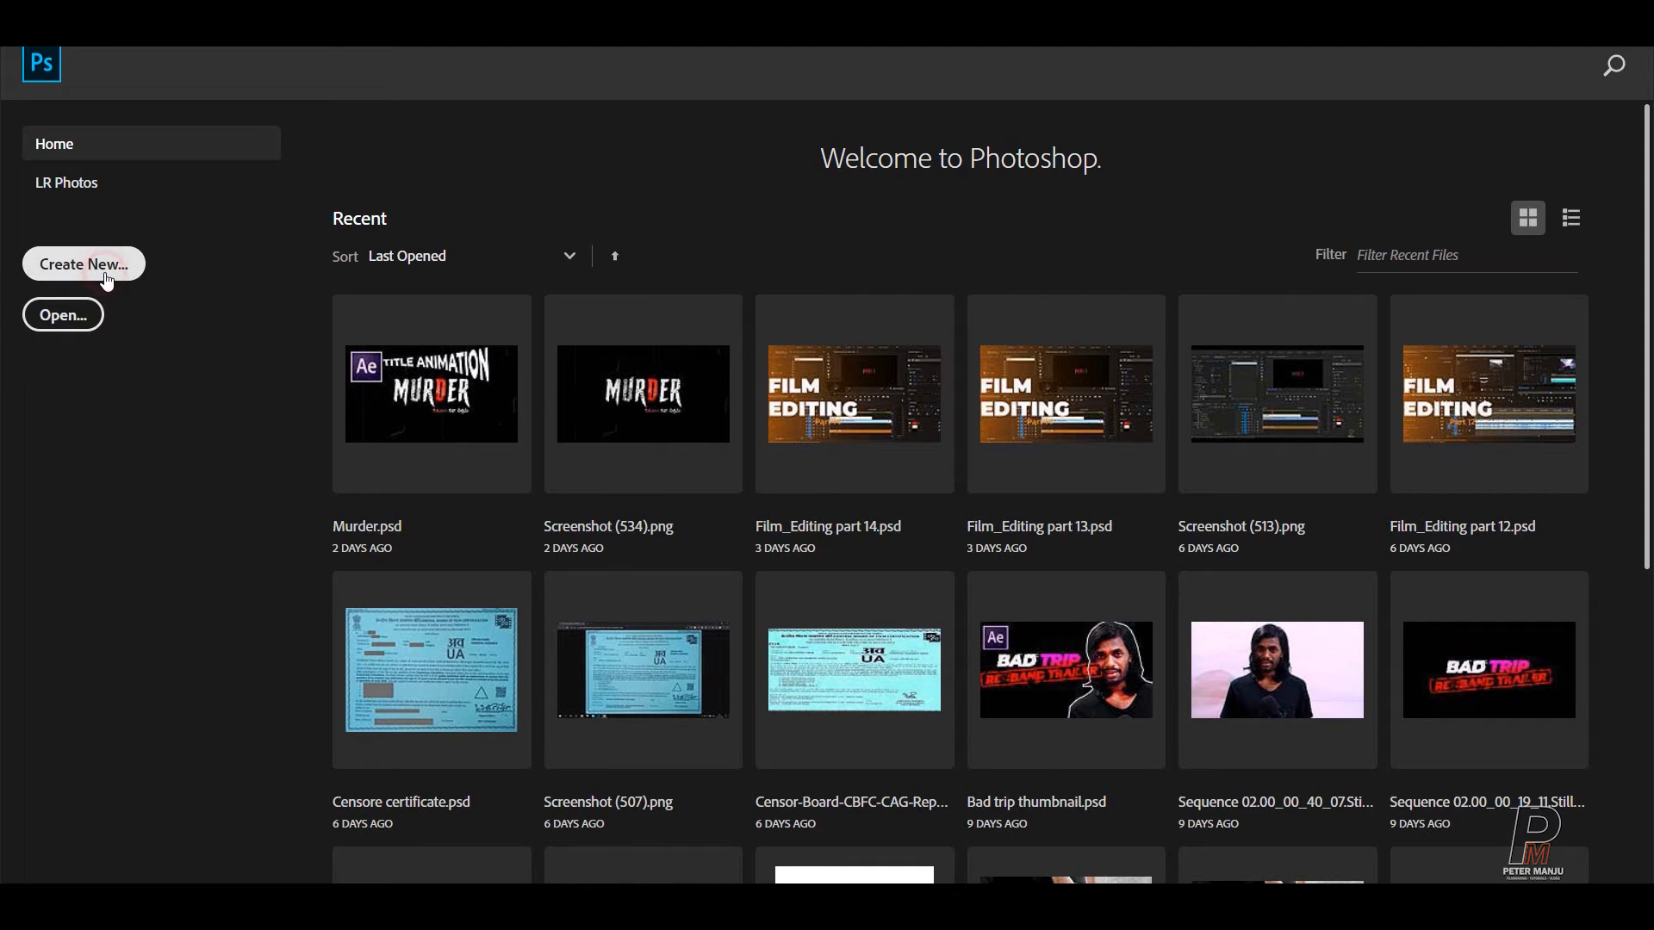
- Create a new document named "Rolling title", 1920 pixels wide and 10000 pixels high
{"action": "left_click", "coordinate": [105, 265]}
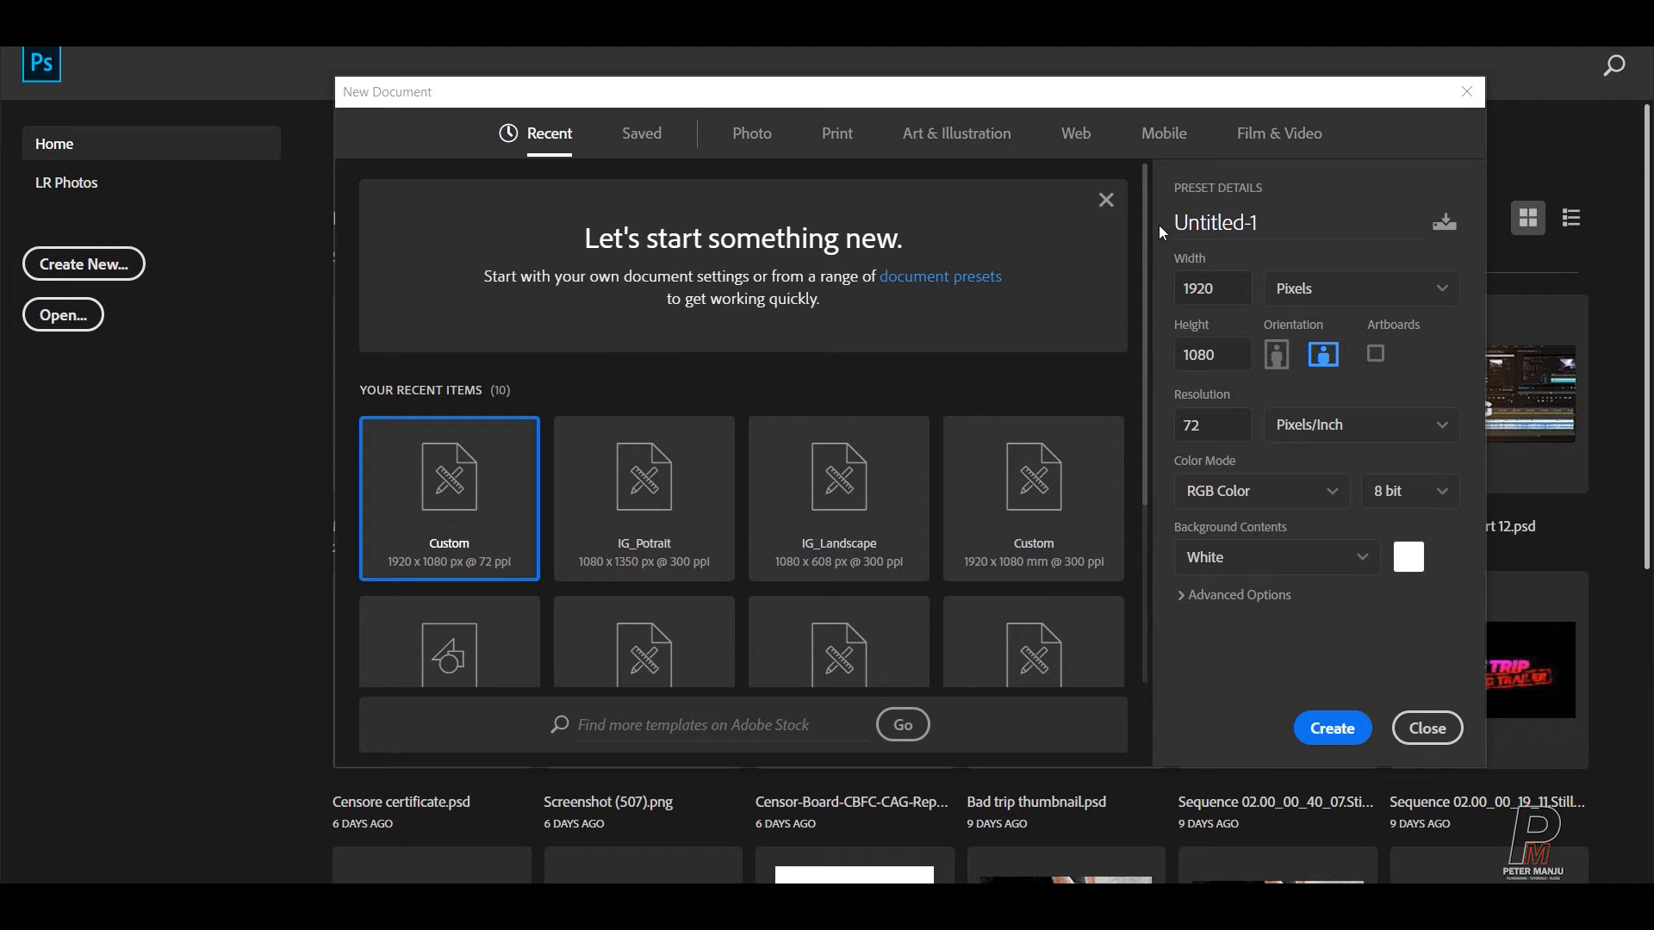
{"action": "left_click_drag", "start_coordinate": [1300, 221], "coordinate": [1149, 222]}
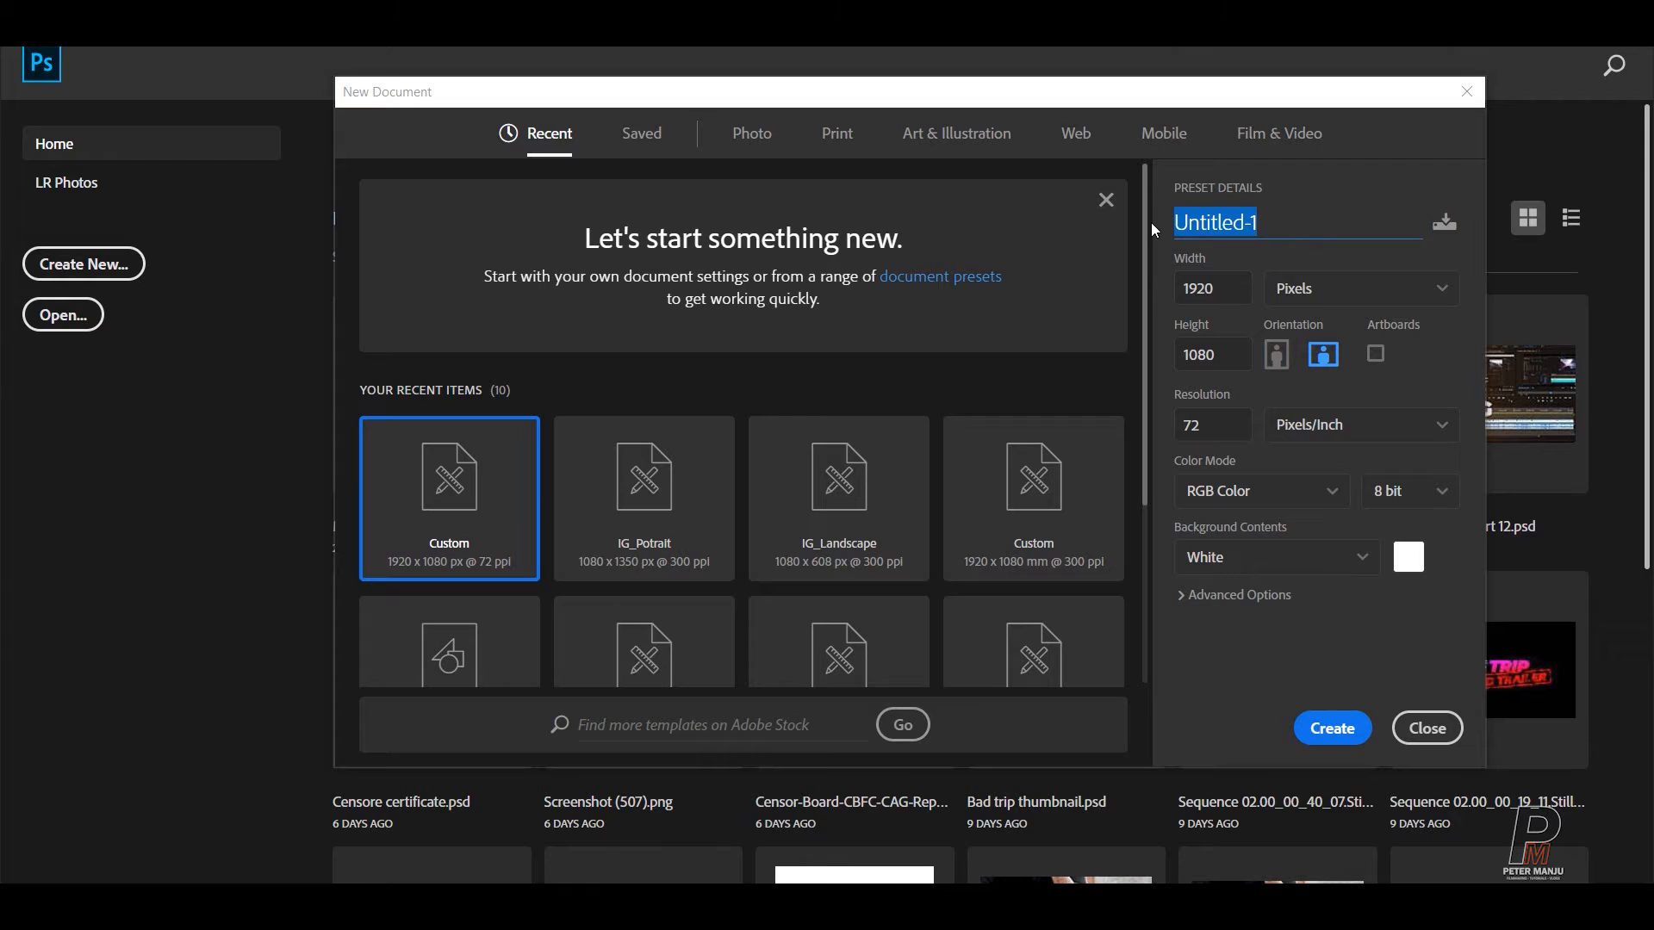
{"action": "type", "text": "Rollin"}
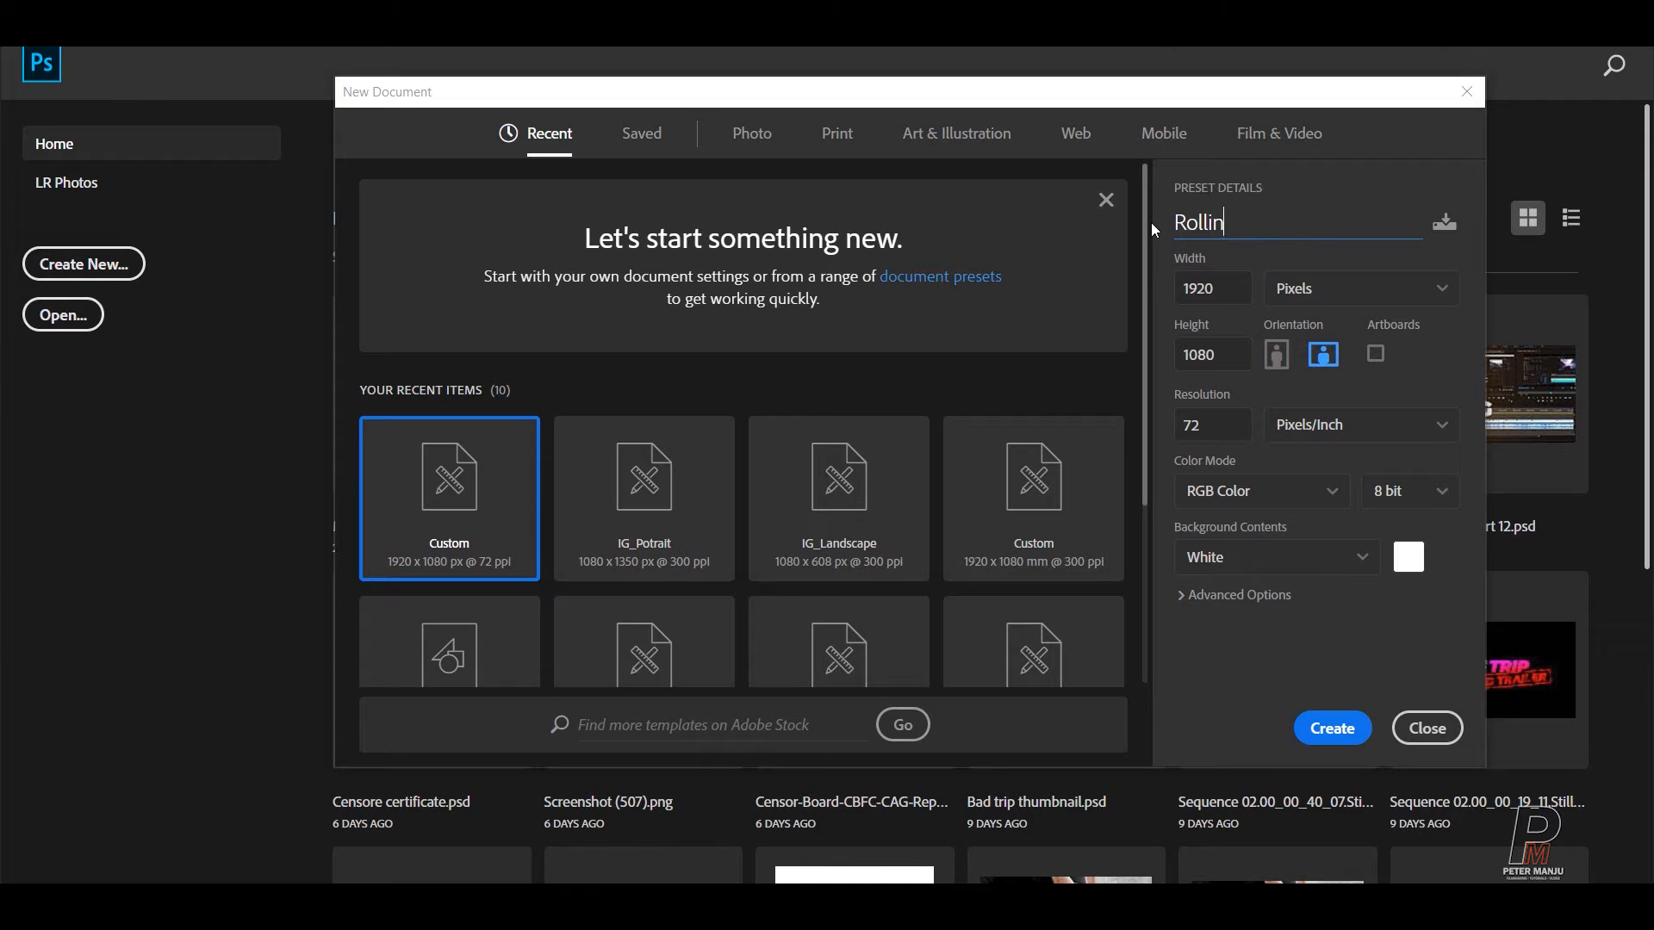
{"action": "type", "text": "g title"}
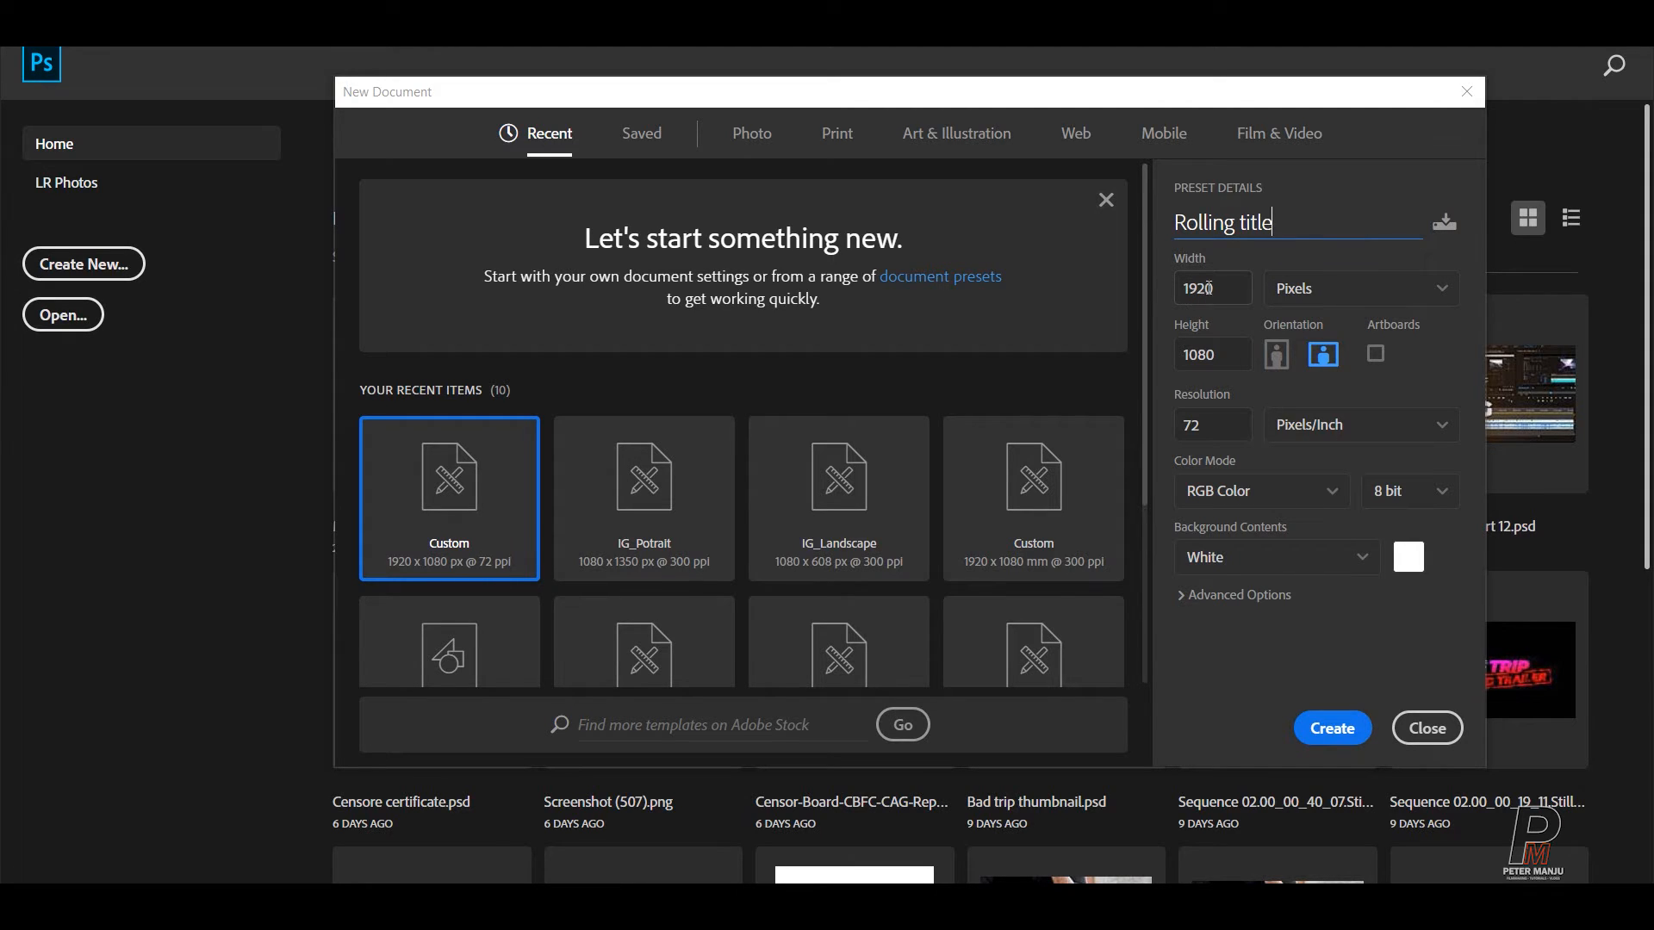
{"action": "left_click", "coordinate": [1224, 358]}
{"action": "type", "text": "10000"}
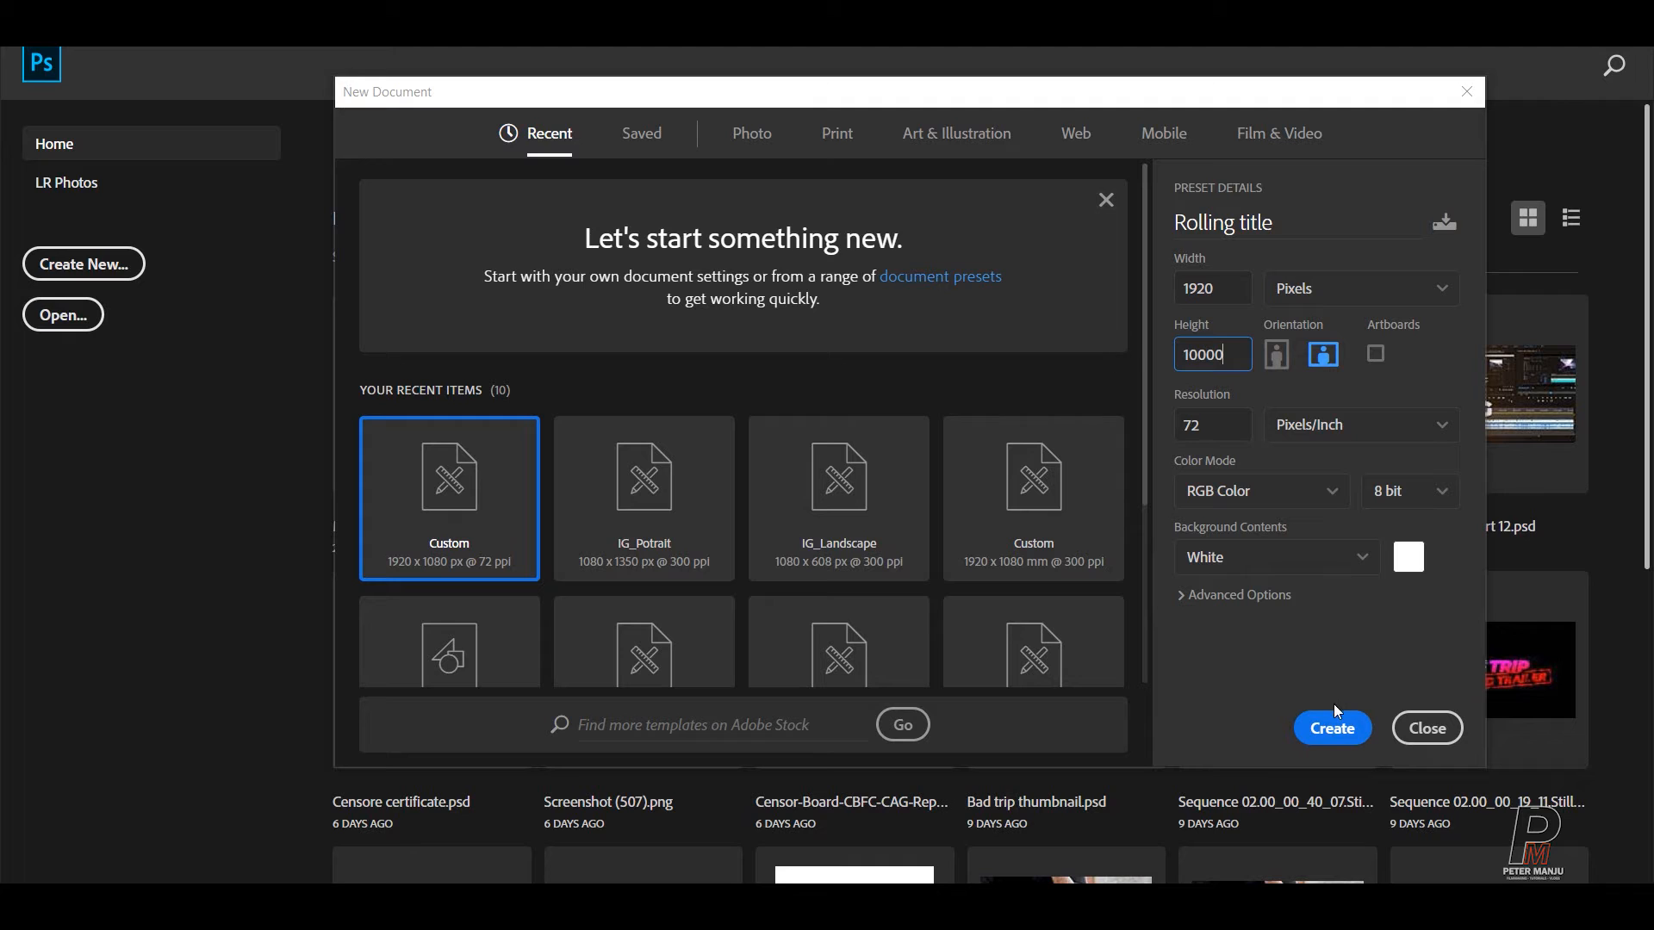
{"action": "left_click", "coordinate": [1327, 734]}
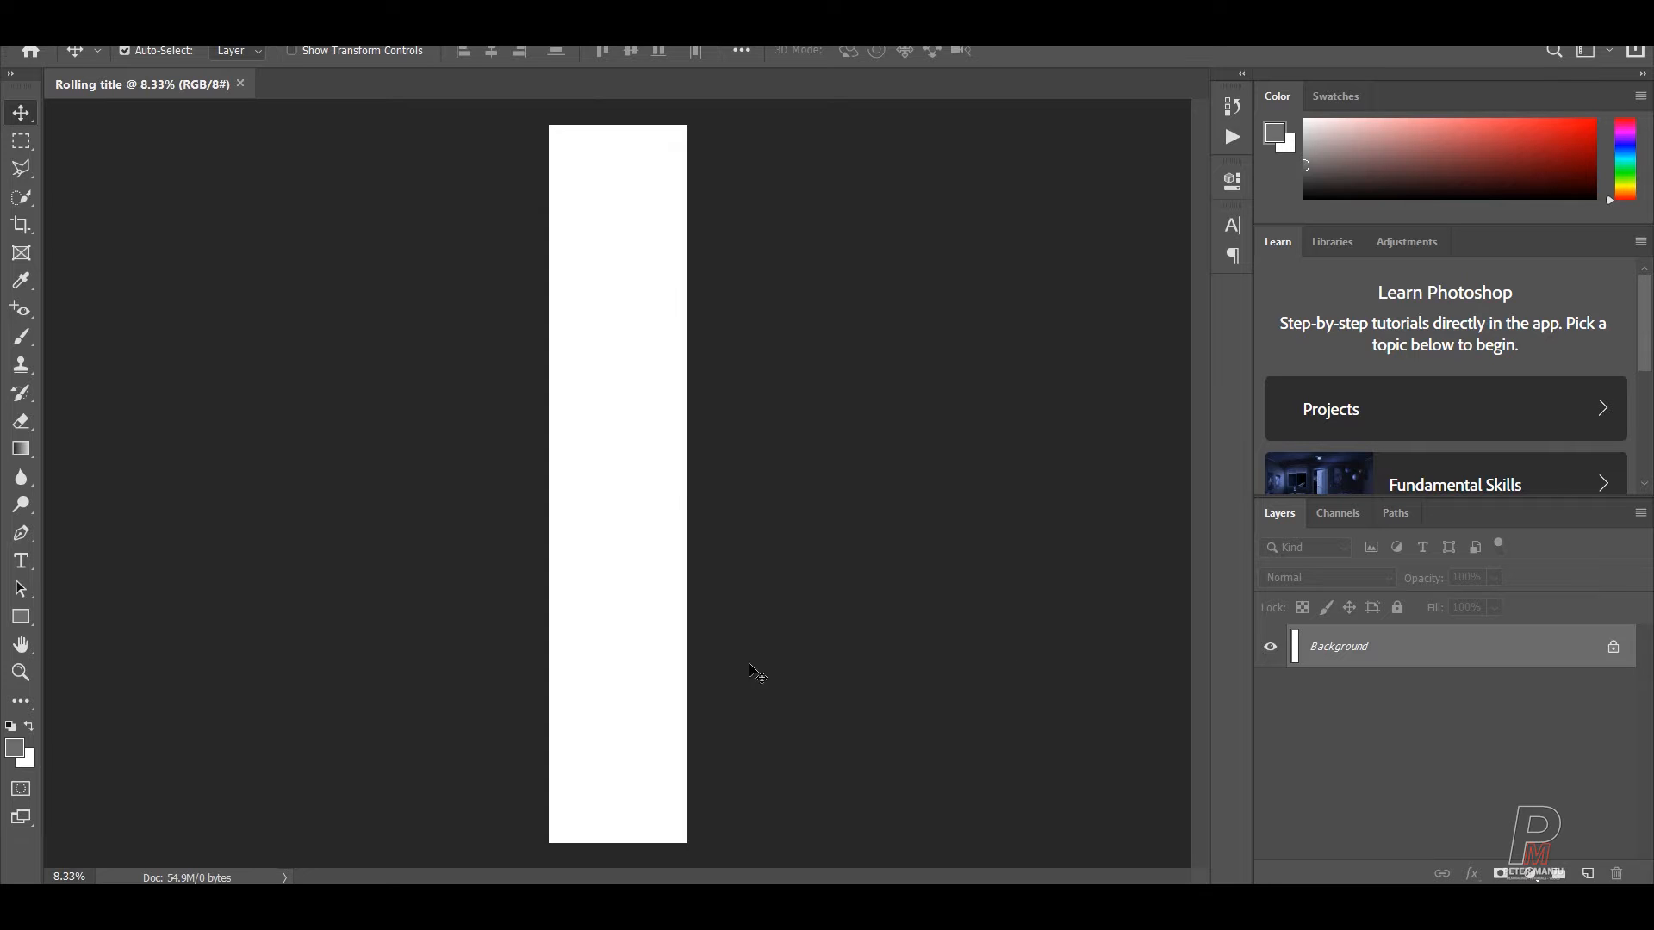
- Convert the locked Background into the regular layer "Layer 0" and fill it with black
{"action": "double_click", "coordinate": [1413, 659]}
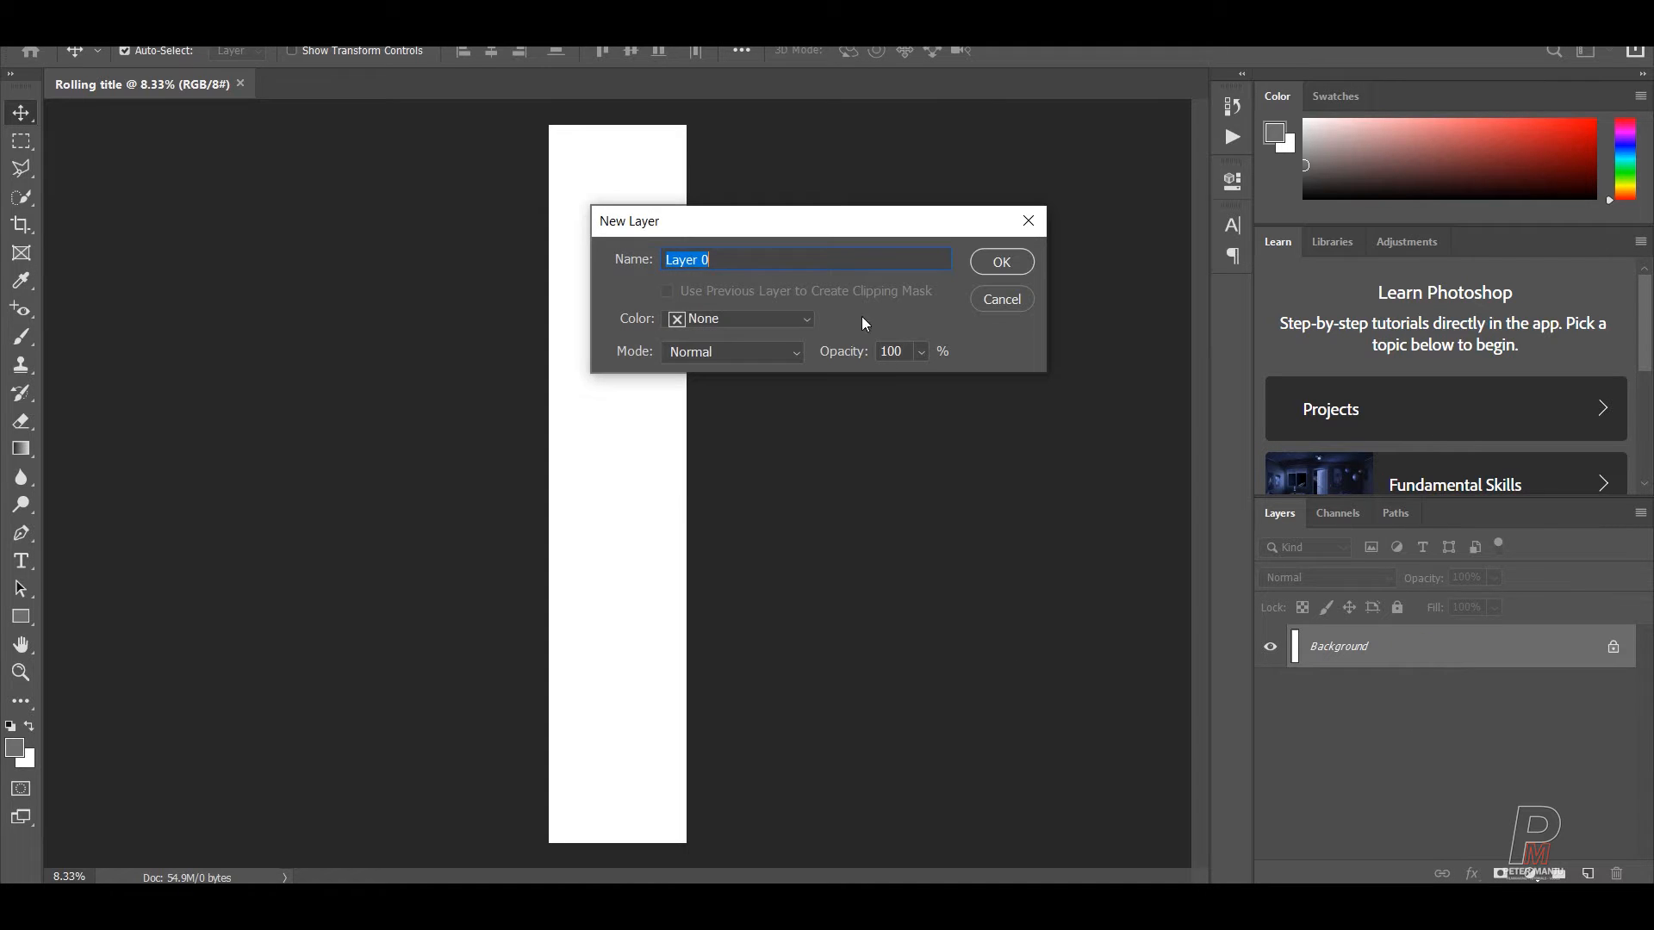
{"action": "left_click", "coordinate": [982, 268]}
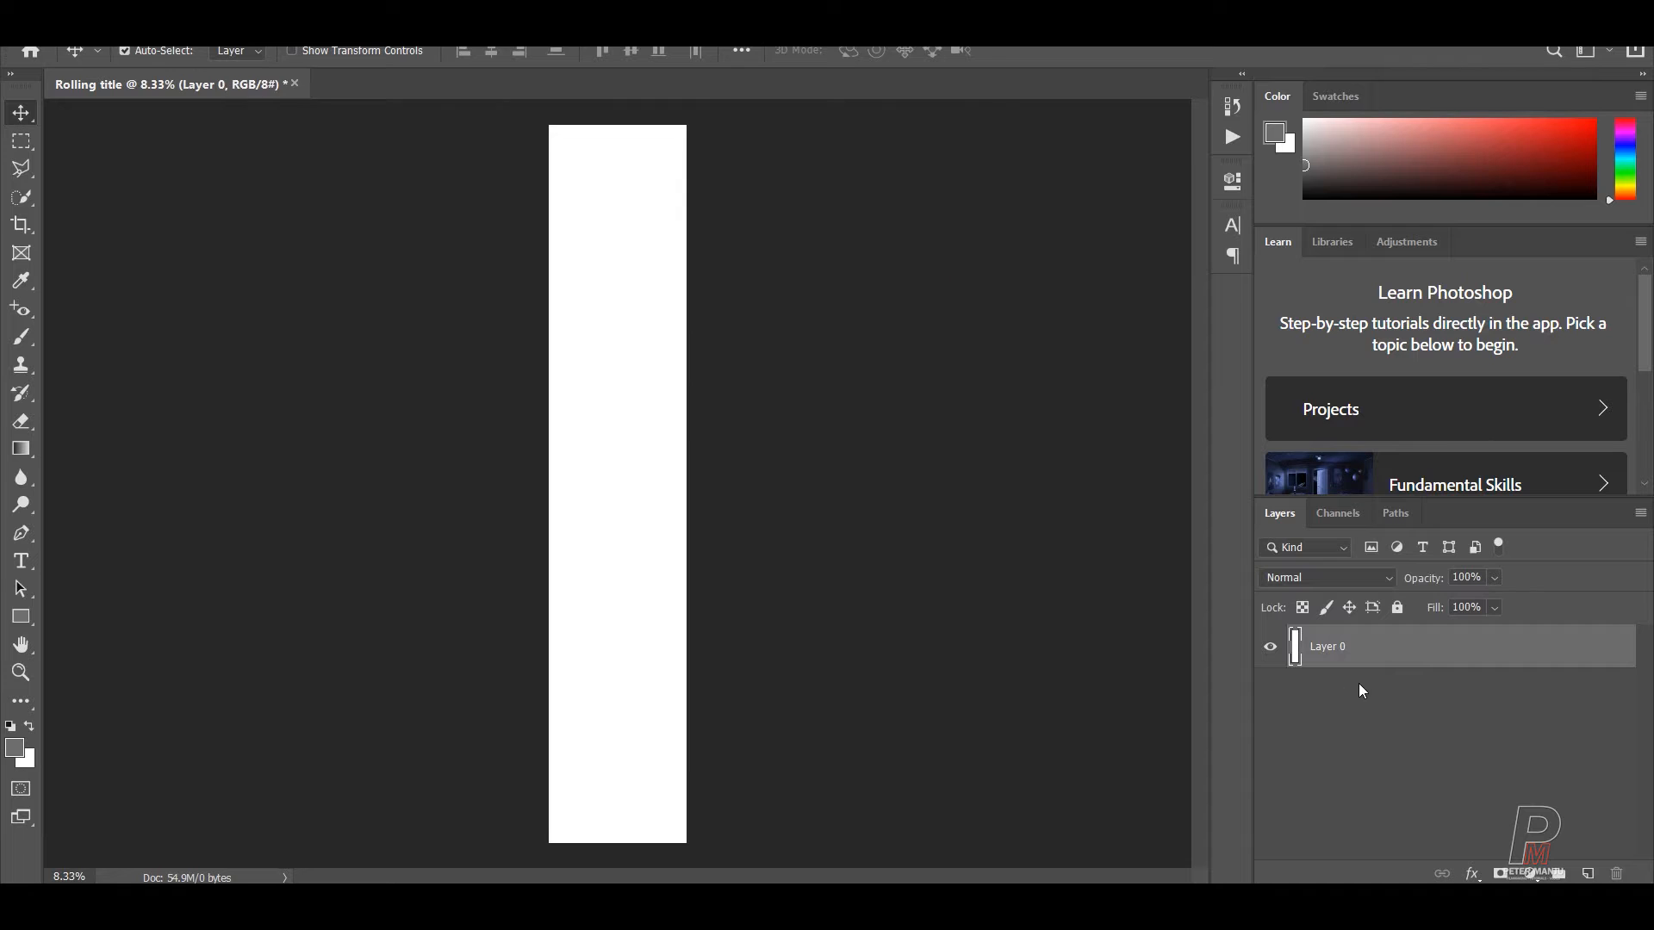
{"action": "key", "text": "Delete"}
{"action": "key", "text": "d"}
{"action": "key", "text": "alt+BackSpace"}
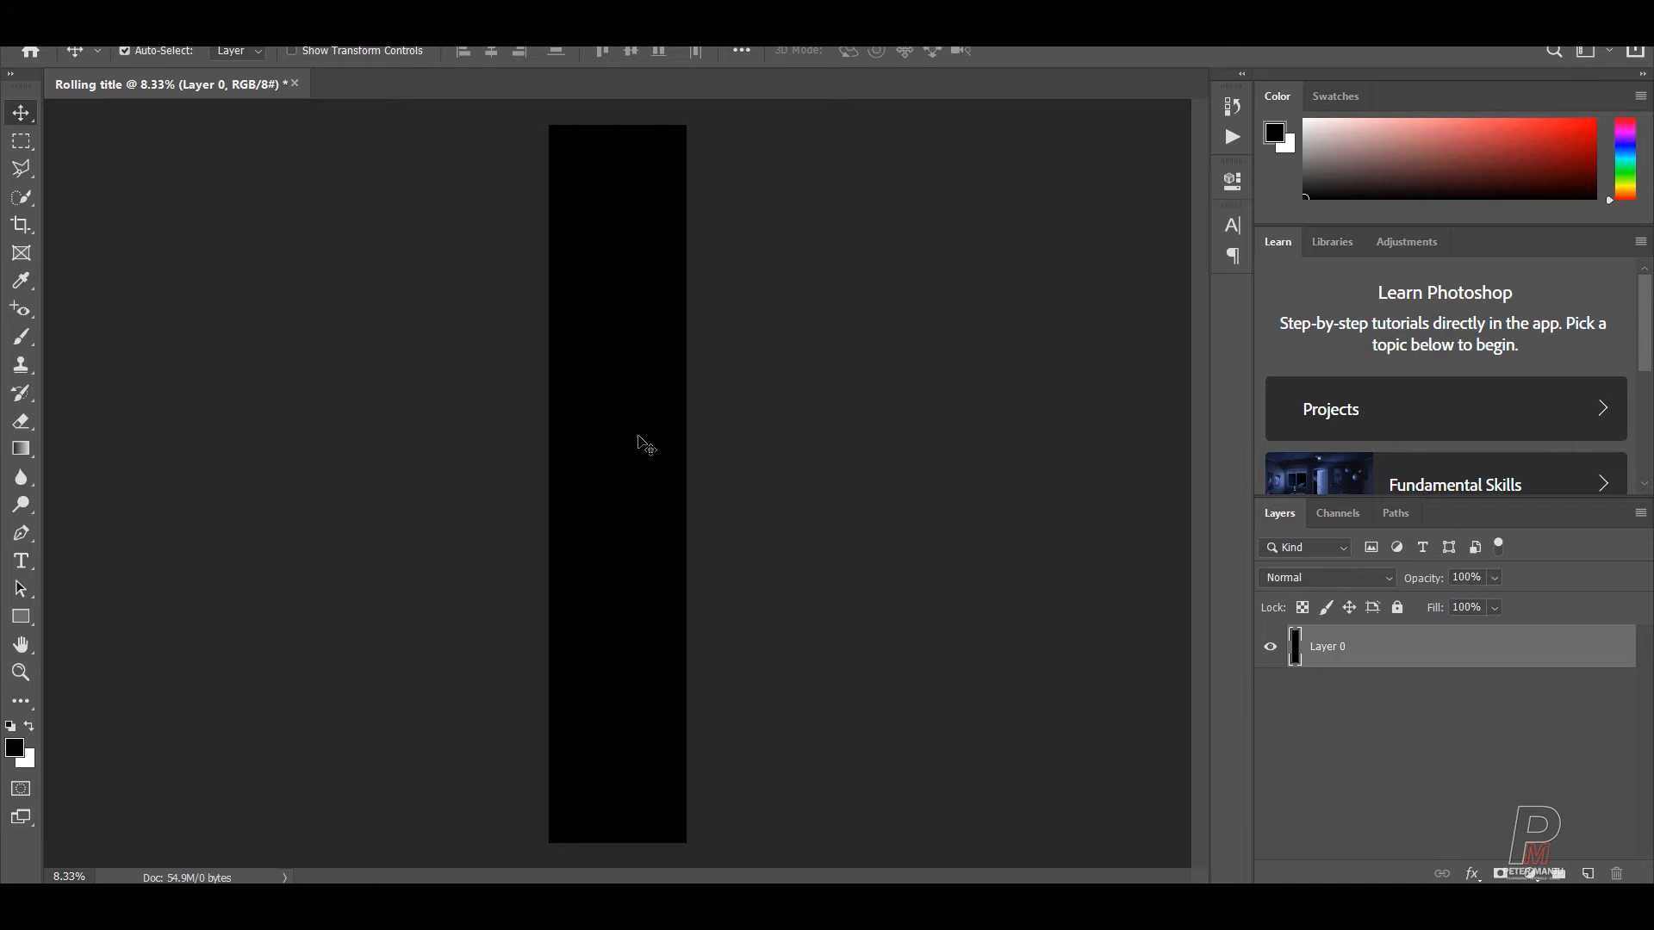
- Extend the canvas downward with the Crop tool by a little under half of its height
{"action": "scroll", "coordinate": [689, 431], "scroll_direction": "down", "scroll_amount": 2}
{"action": "scroll", "coordinate": [689, 482], "scroll_direction": "down", "scroll_amount": 3}
{"action": "scroll", "coordinate": [642, 449], "scroll_direction": "up", "scroll_amount": 2}
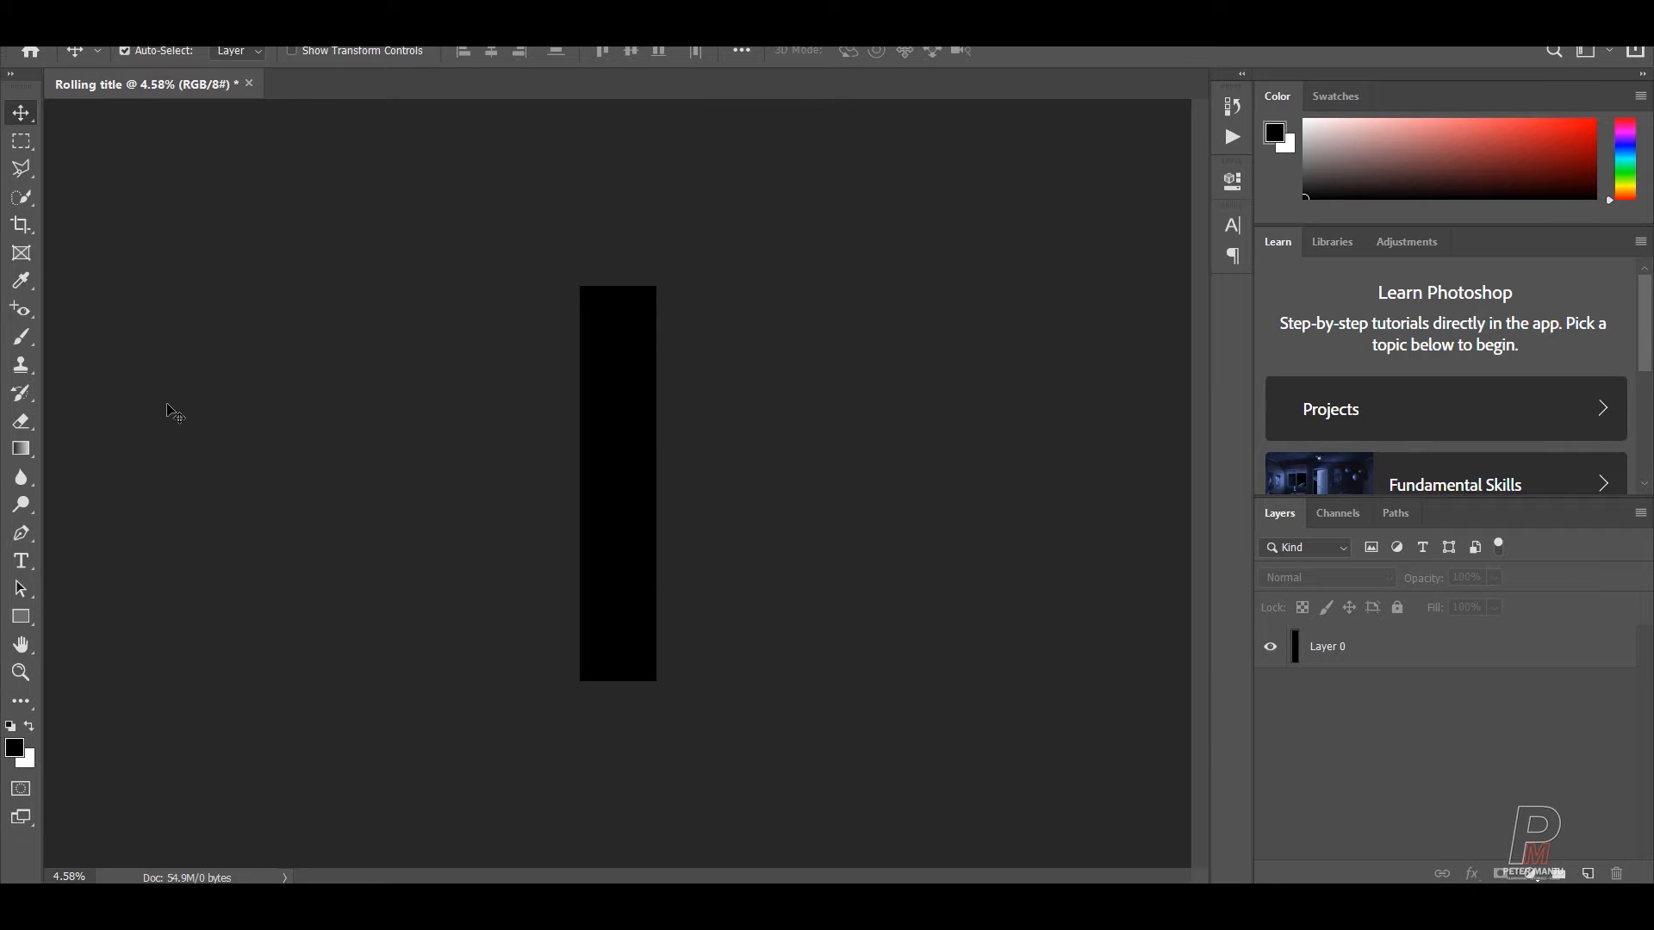
{"action": "left_click", "coordinate": [21, 231]}
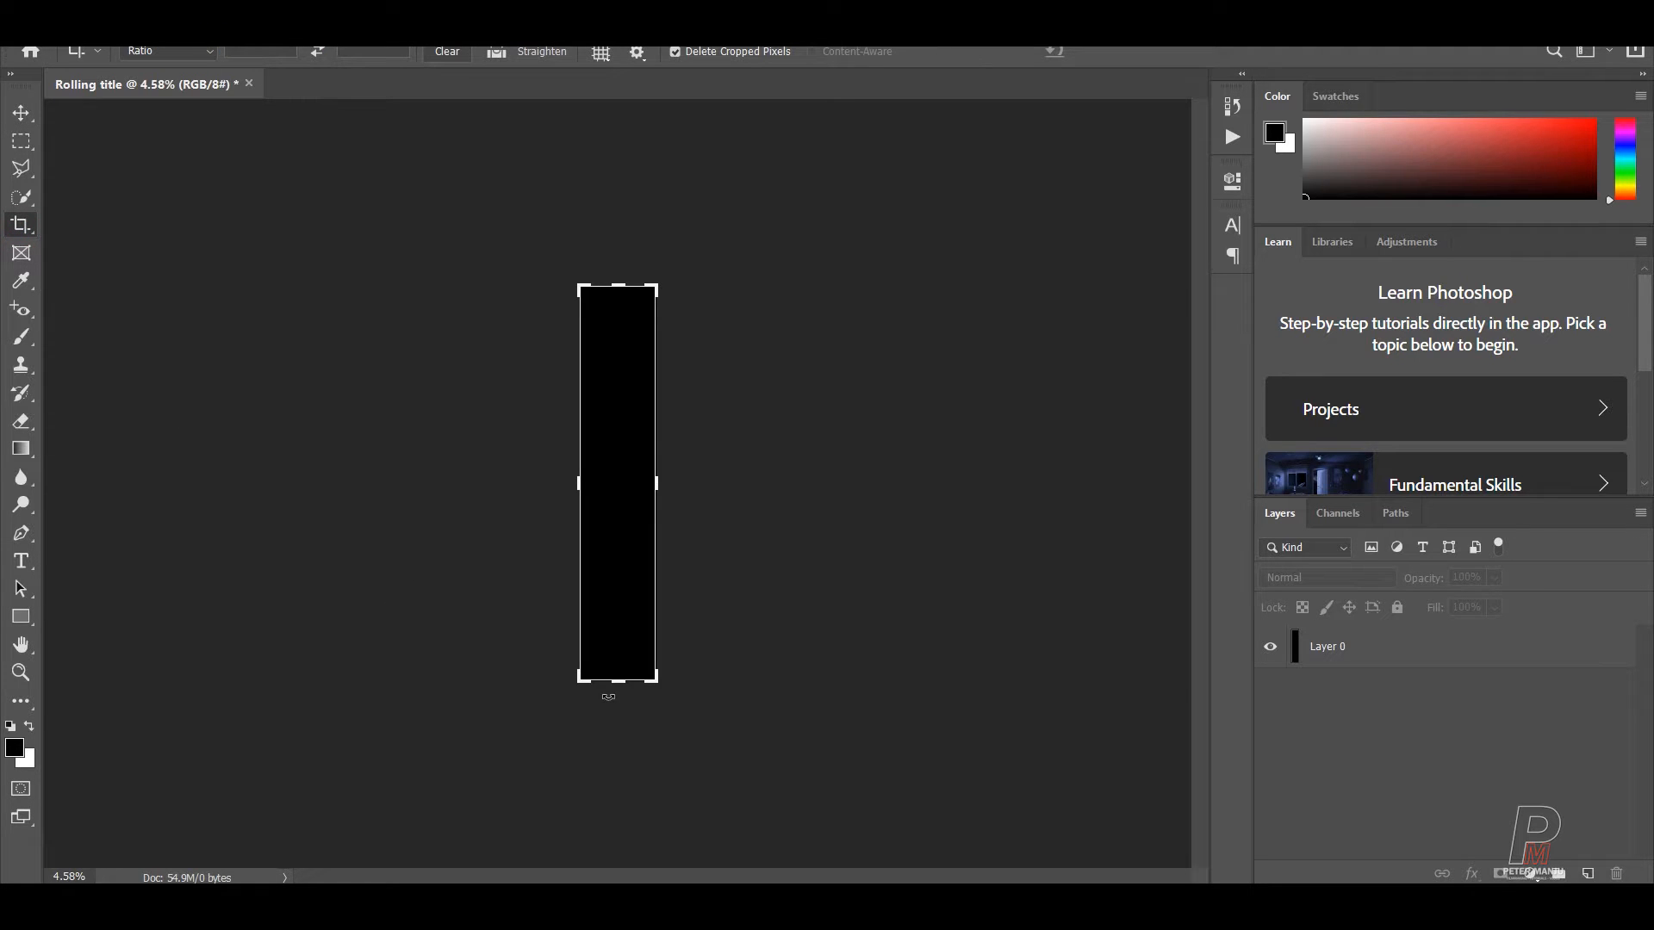
{"action": "left_click_drag", "start_coordinate": [614, 683], "coordinate": [614, 775]}
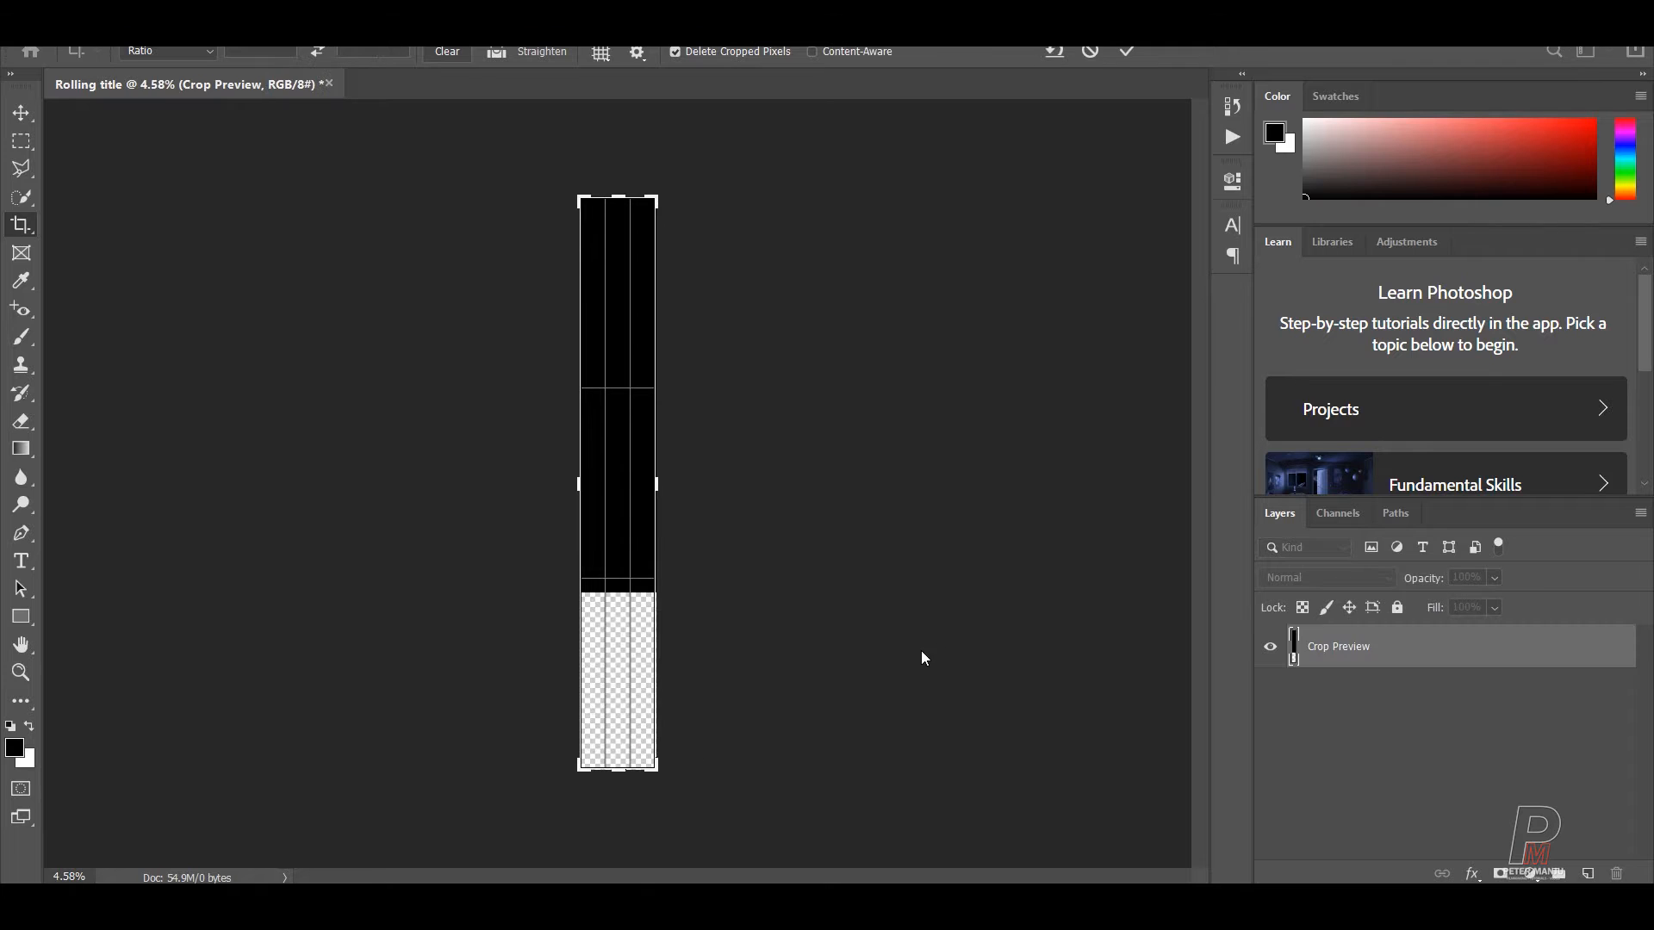
{"action": "key", "text": "Return"}
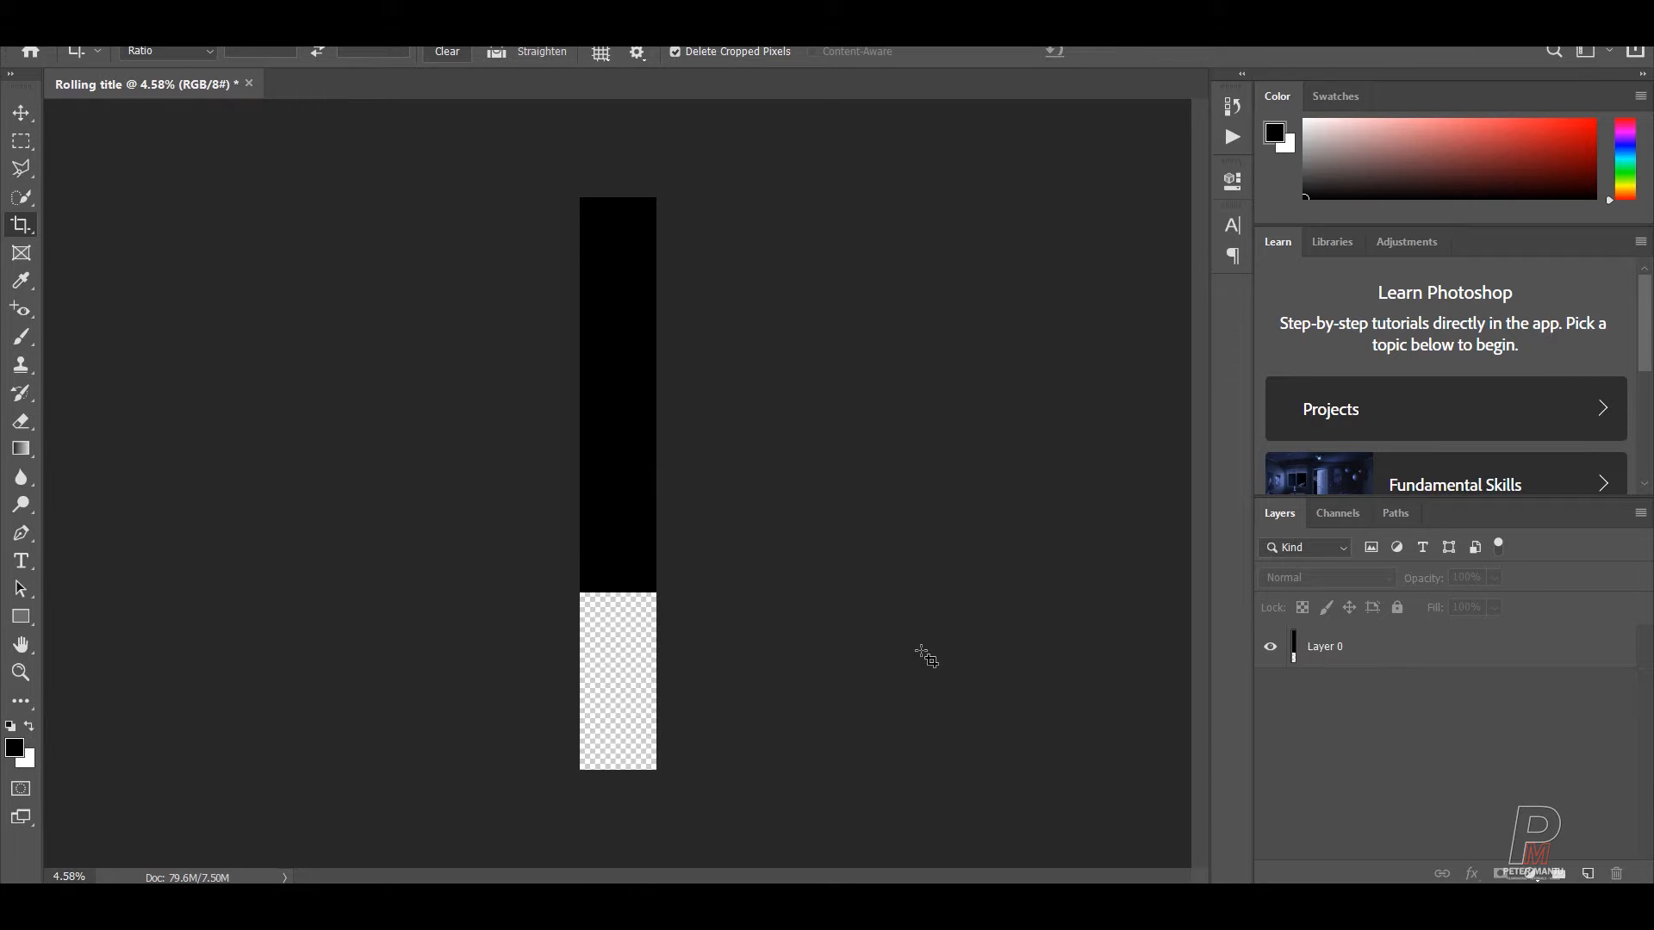
- Fill Layer 0 with black so it covers the added canvas area, and switch to the Move tool
{"action": "left_click", "coordinate": [1311, 648]}
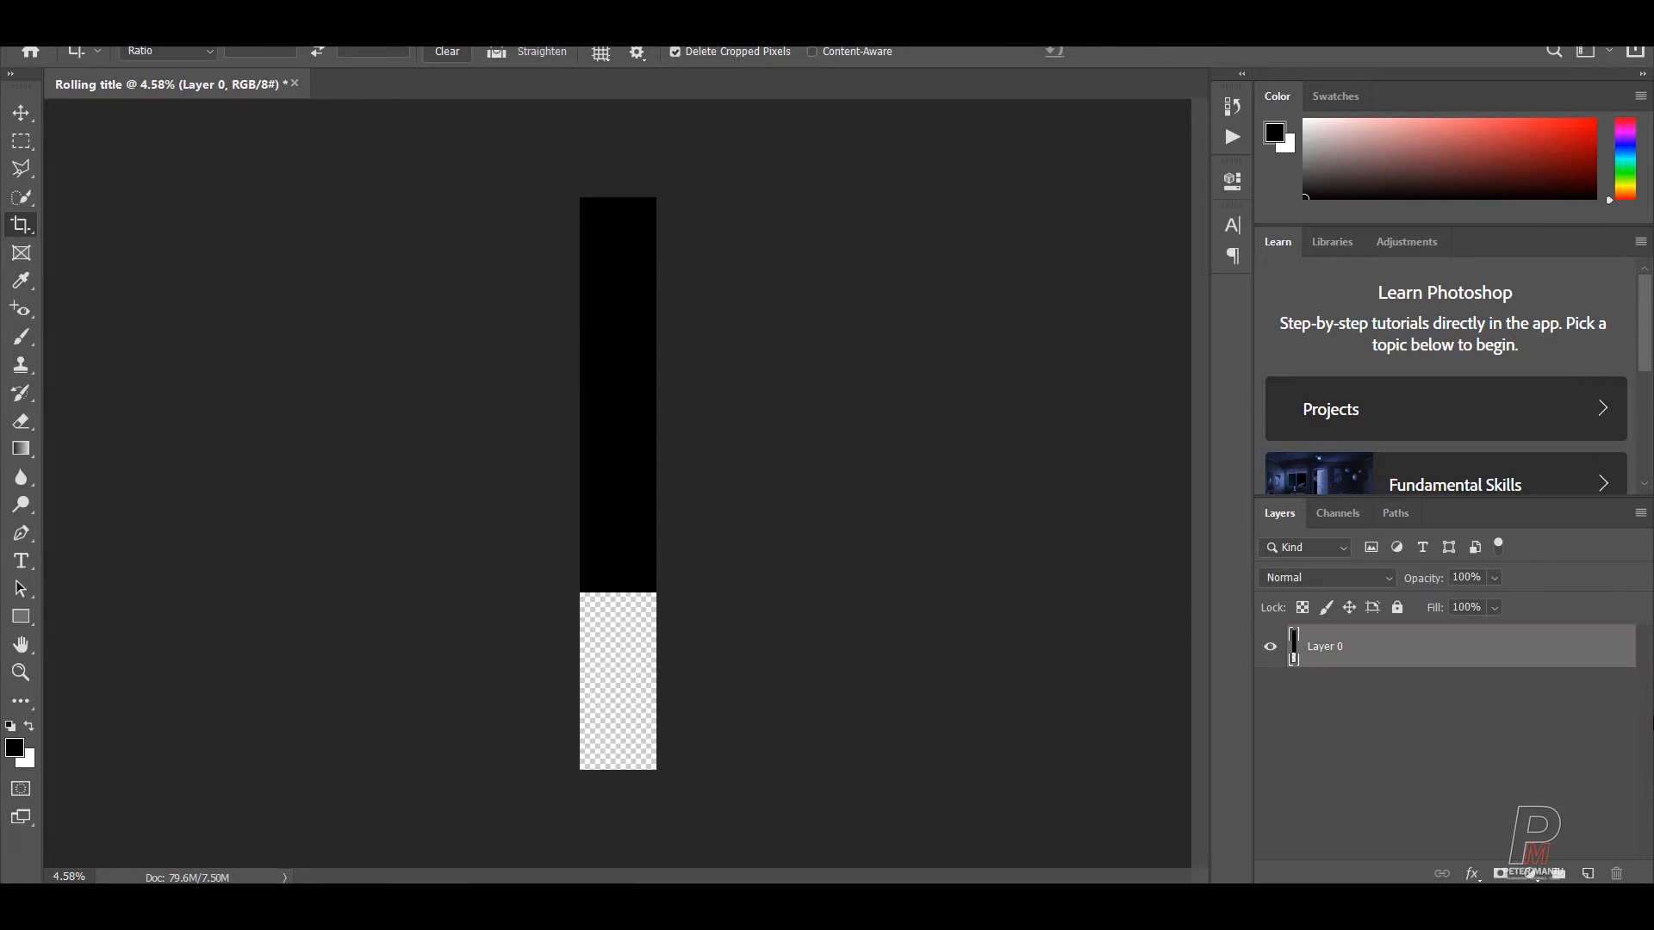
{"action": "key", "text": "alt+BackSpace"}
{"action": "left_click", "coordinate": [952, 503]}
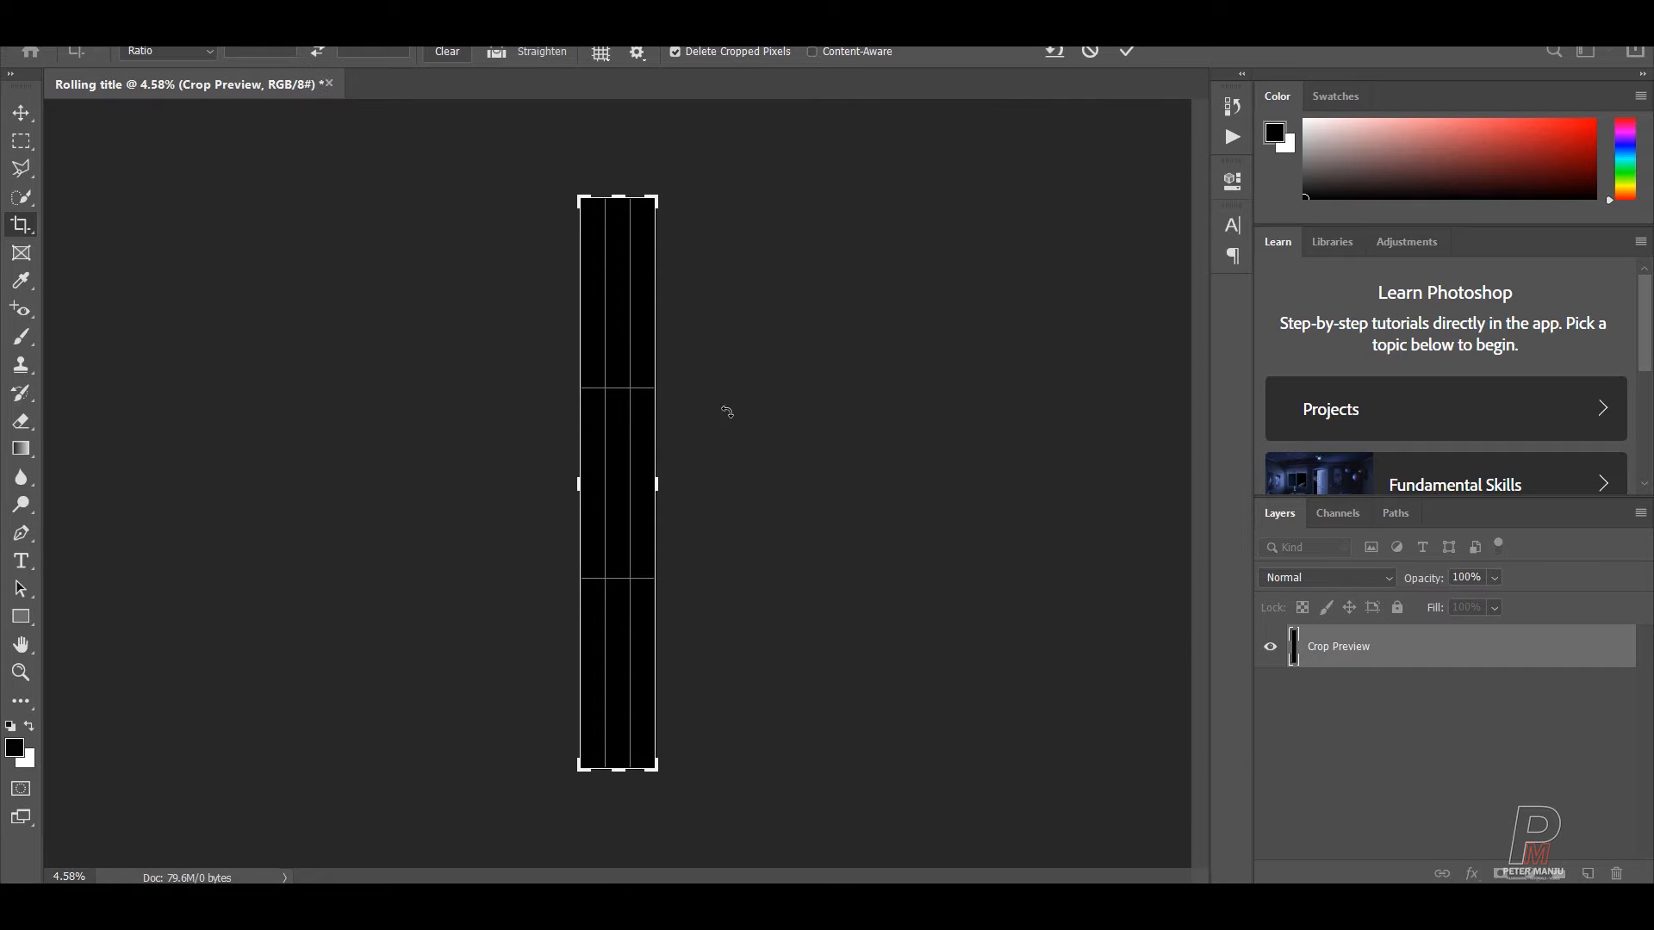
{"action": "key", "text": "v"}
{"action": "left_click", "coordinate": [982, 421]}
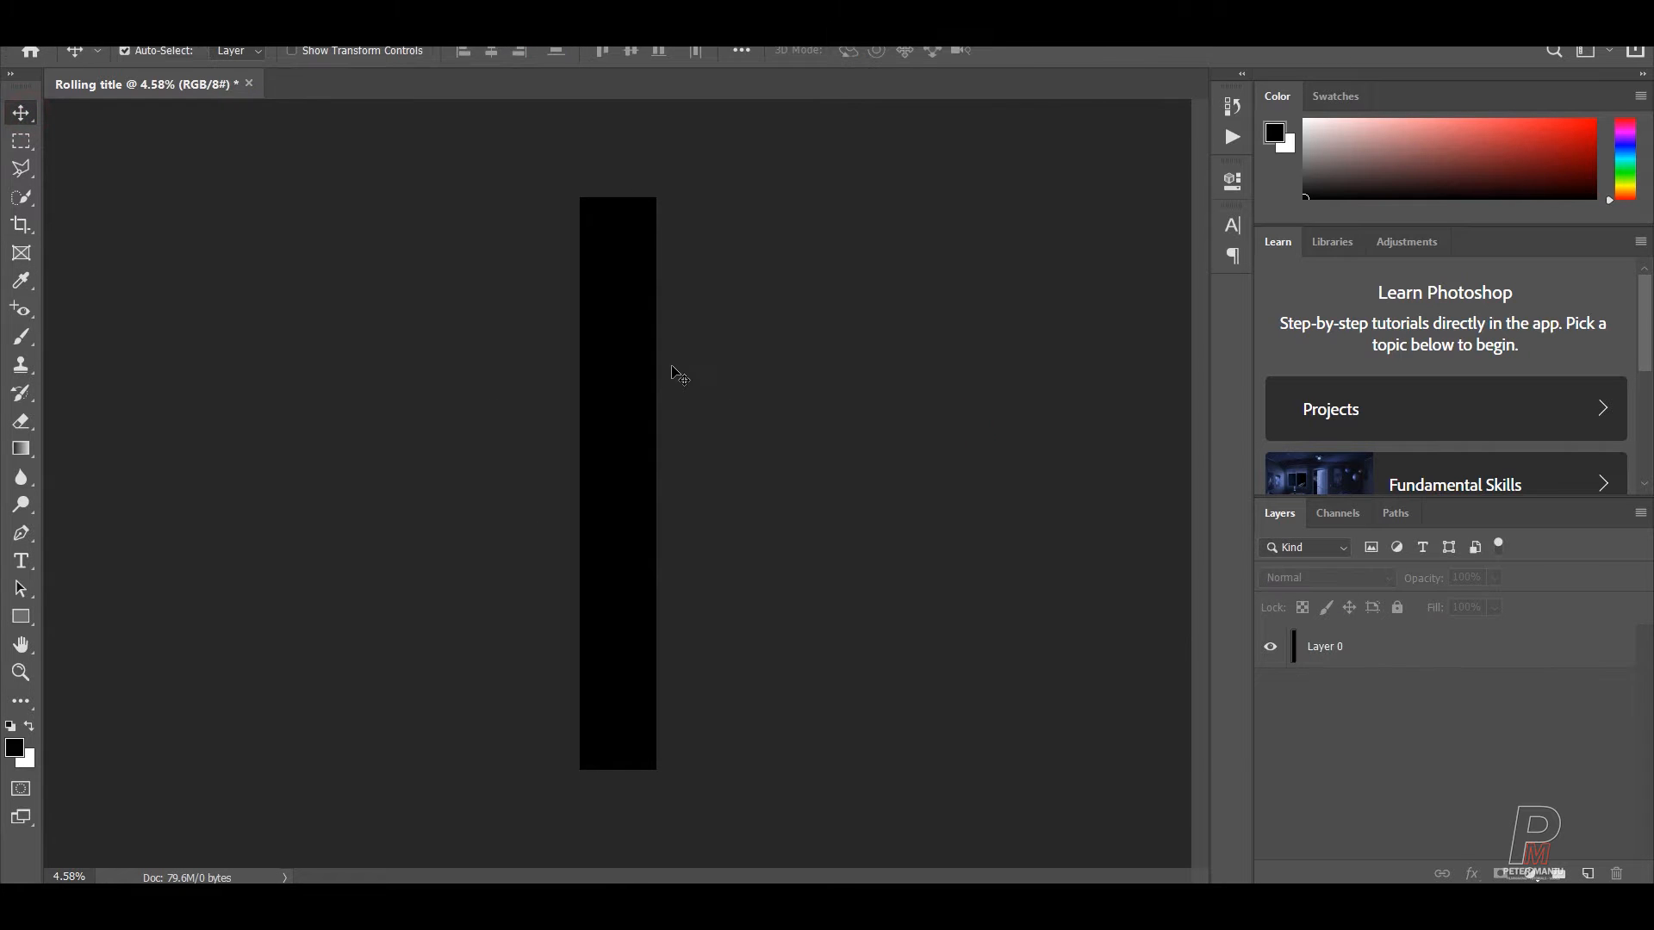
- Add a text layer reading "DIRECTOR" near the upper end of the black canvas
{"action": "scroll", "coordinate": [630, 383], "scroll_direction": "up", "scroll_amount": 3}
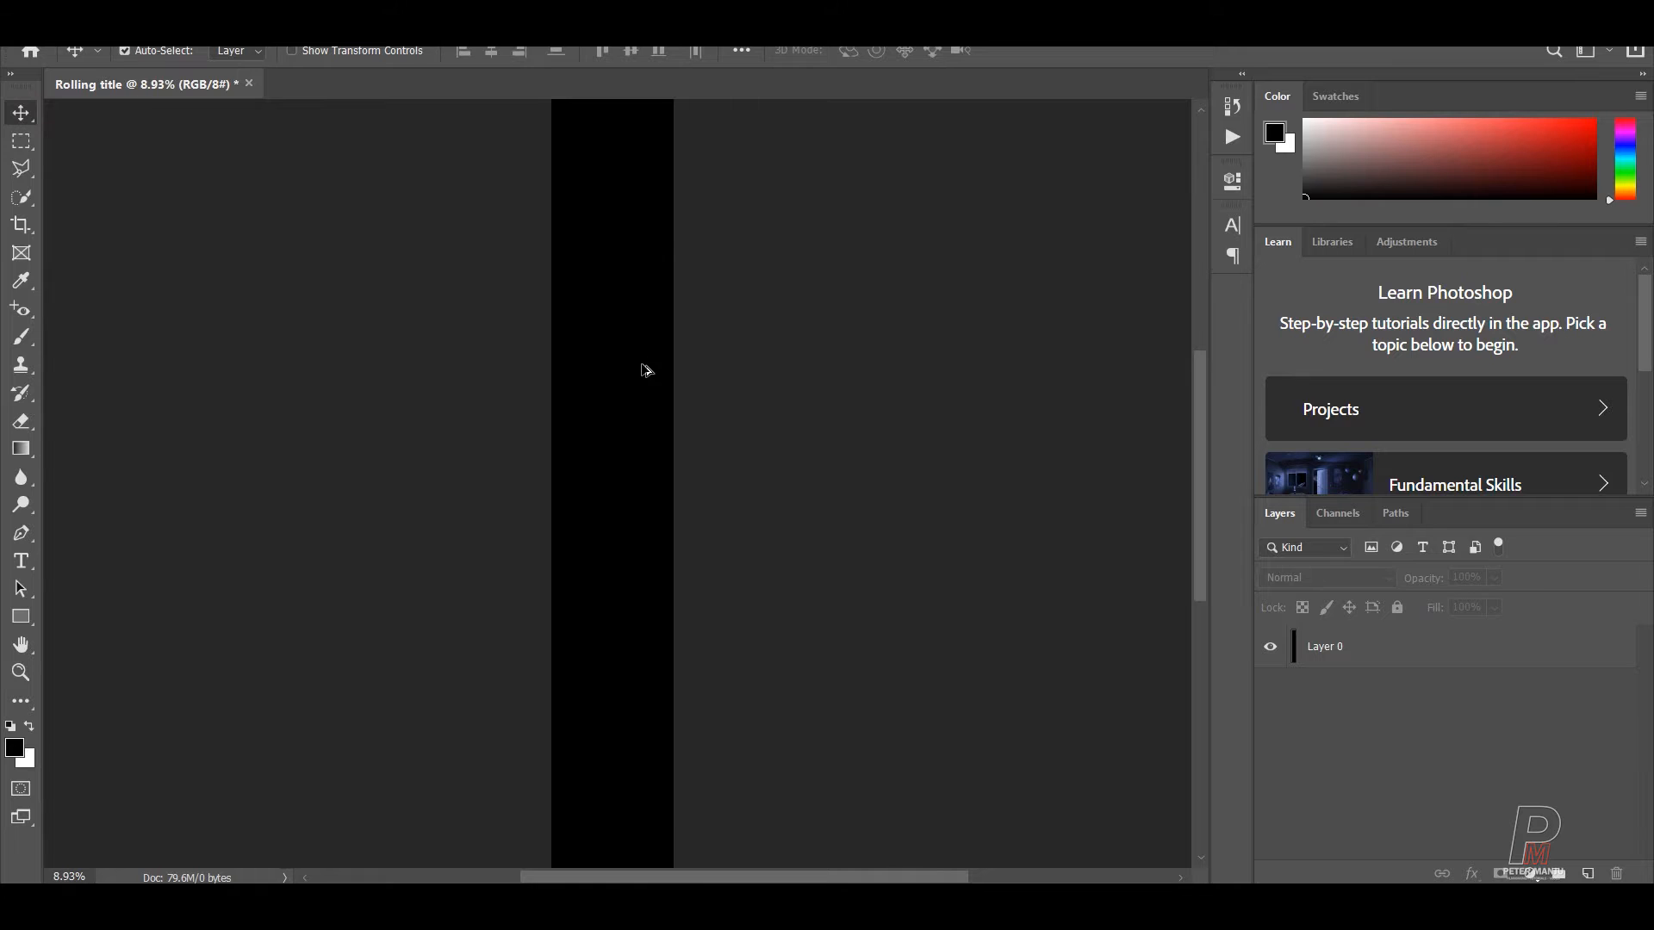
{"action": "left_click_drag", "start_coordinate": [670, 223], "coordinate": [668, 468]}
{"action": "scroll", "coordinate": [628, 392], "scroll_direction": "up", "scroll_amount": 3}
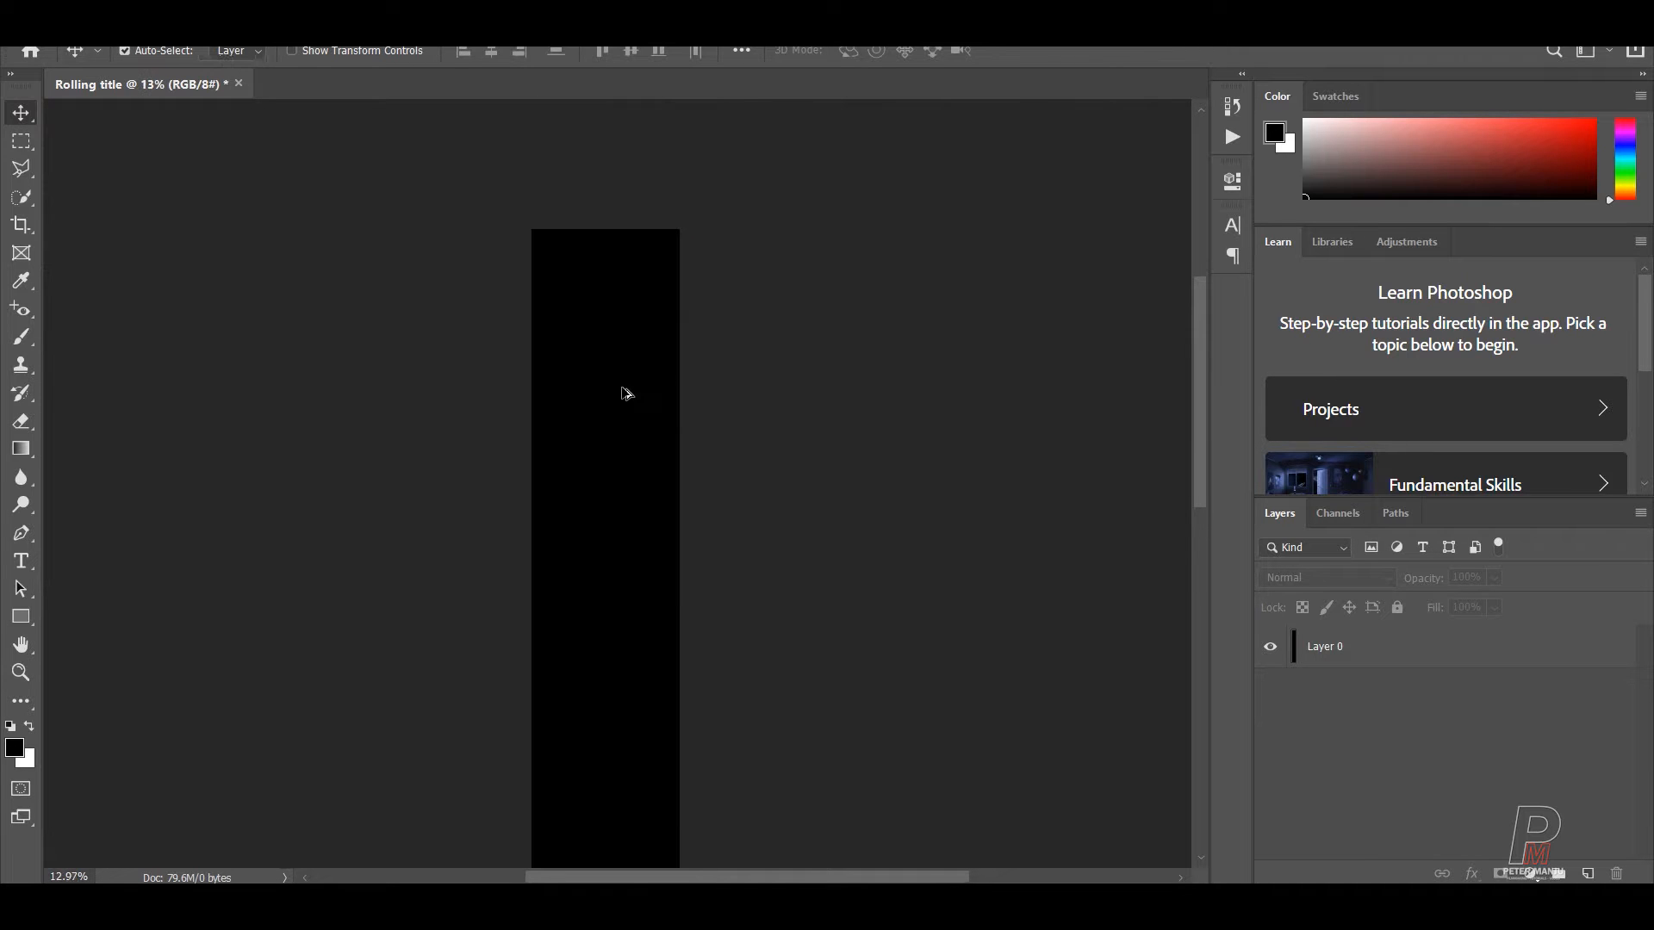
{"action": "left_click_drag", "start_coordinate": [673, 306], "coordinate": [823, 502]}
{"action": "scroll", "coordinate": [775, 430], "scroll_direction": "up", "scroll_amount": 3}
{"action": "scroll", "coordinate": [861, 450], "scroll_direction": "up", "scroll_amount": 2}
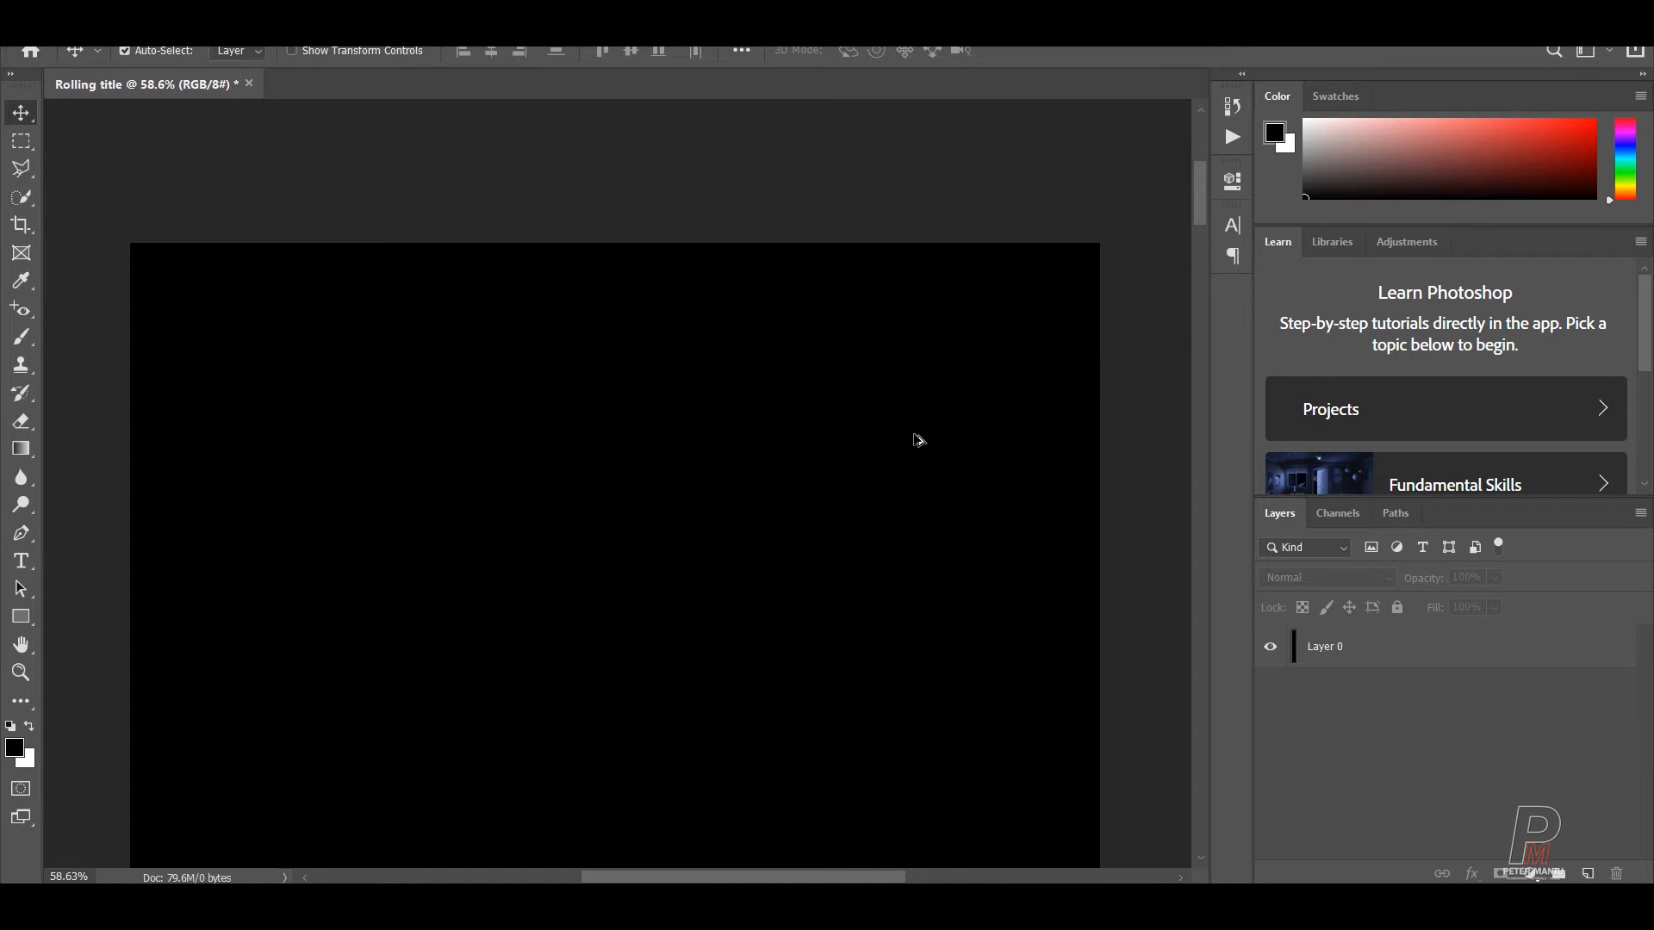
{"action": "scroll", "coordinate": [917, 441], "scroll_direction": "up", "scroll_amount": 1}
{"action": "left_click_drag", "start_coordinate": [829, 485], "coordinate": [868, 481]}
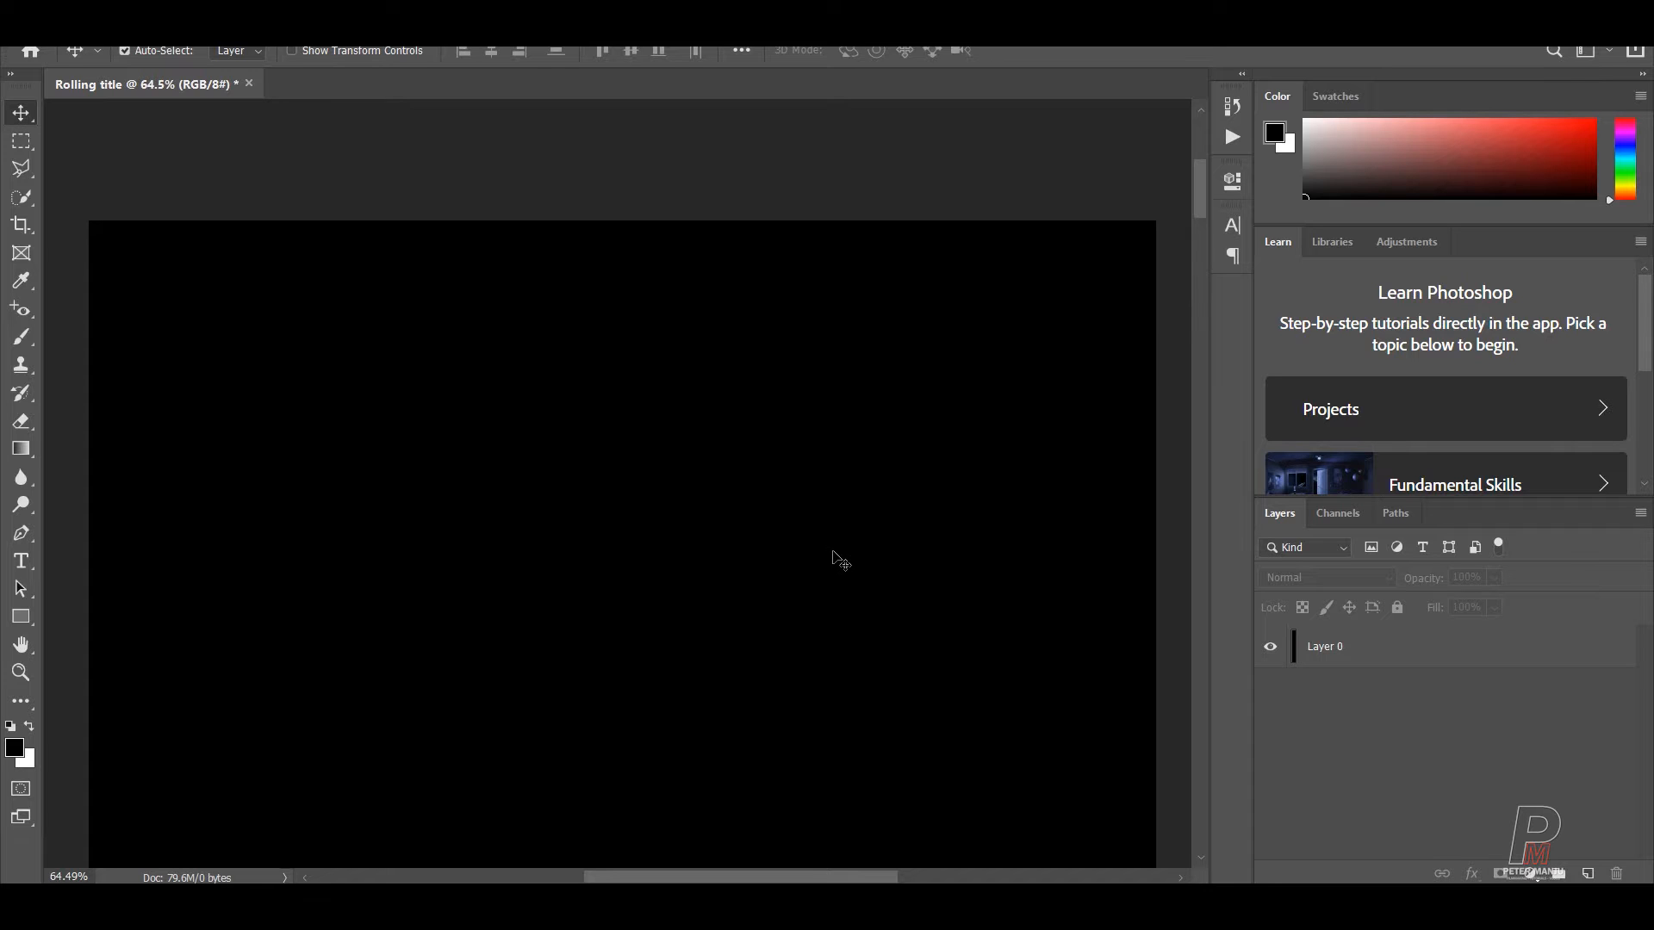
{"action": "left_click", "coordinate": [15, 564]}
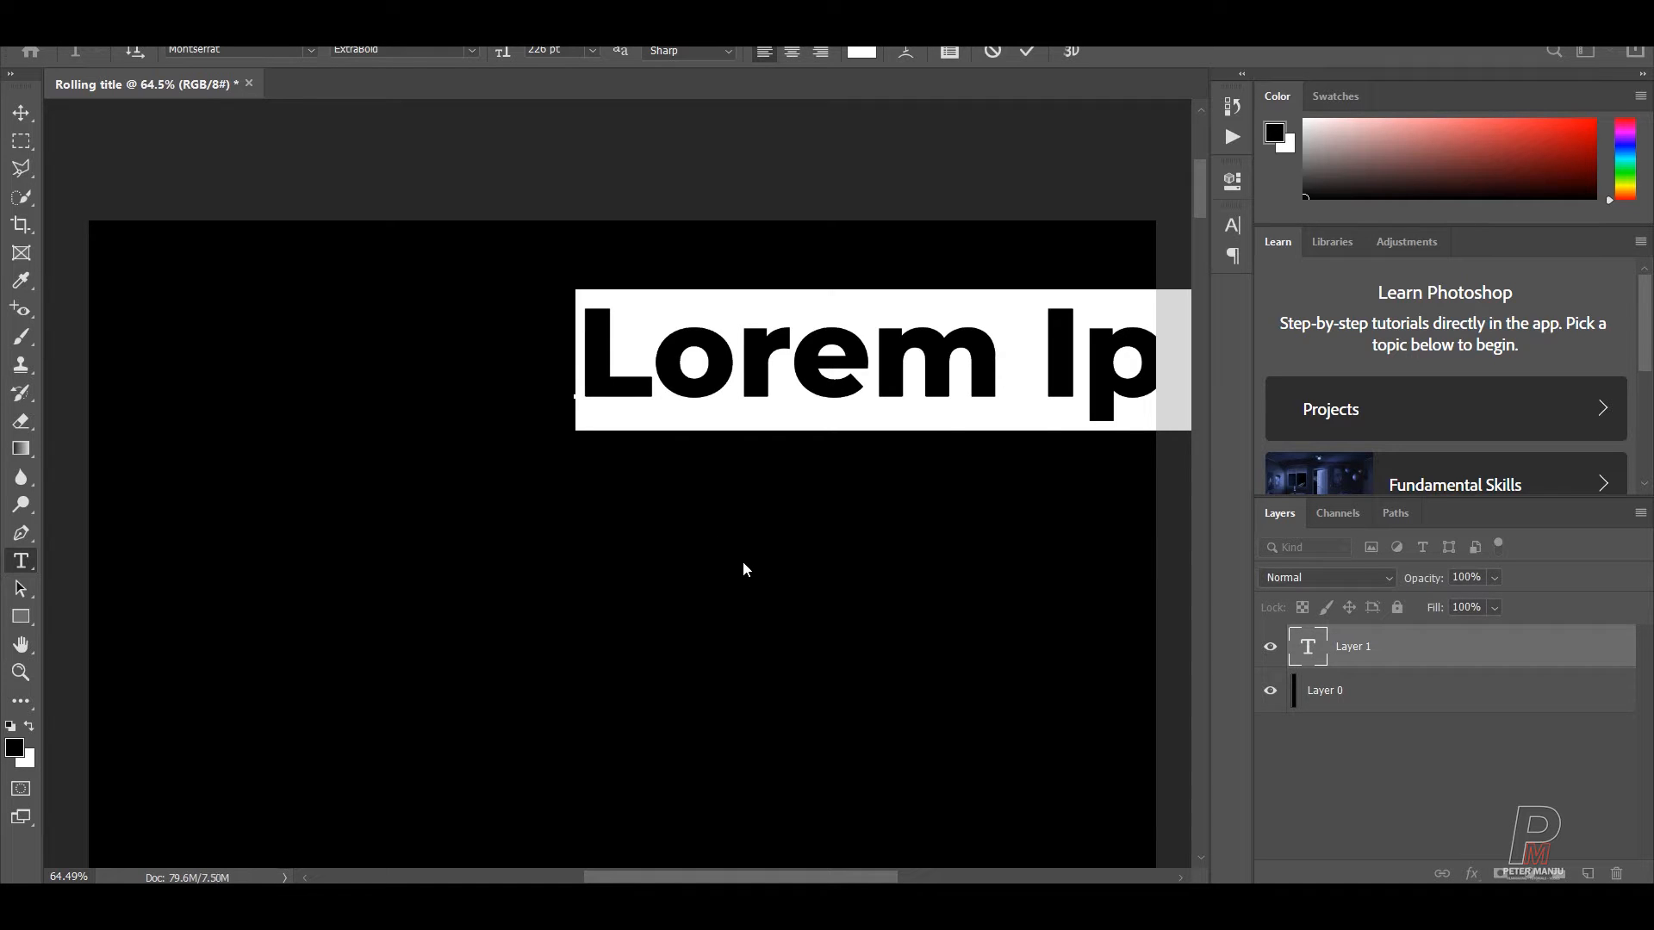
{"action": "type", "text": "A"}
{"action": "key", "text": "ctrl+a"}
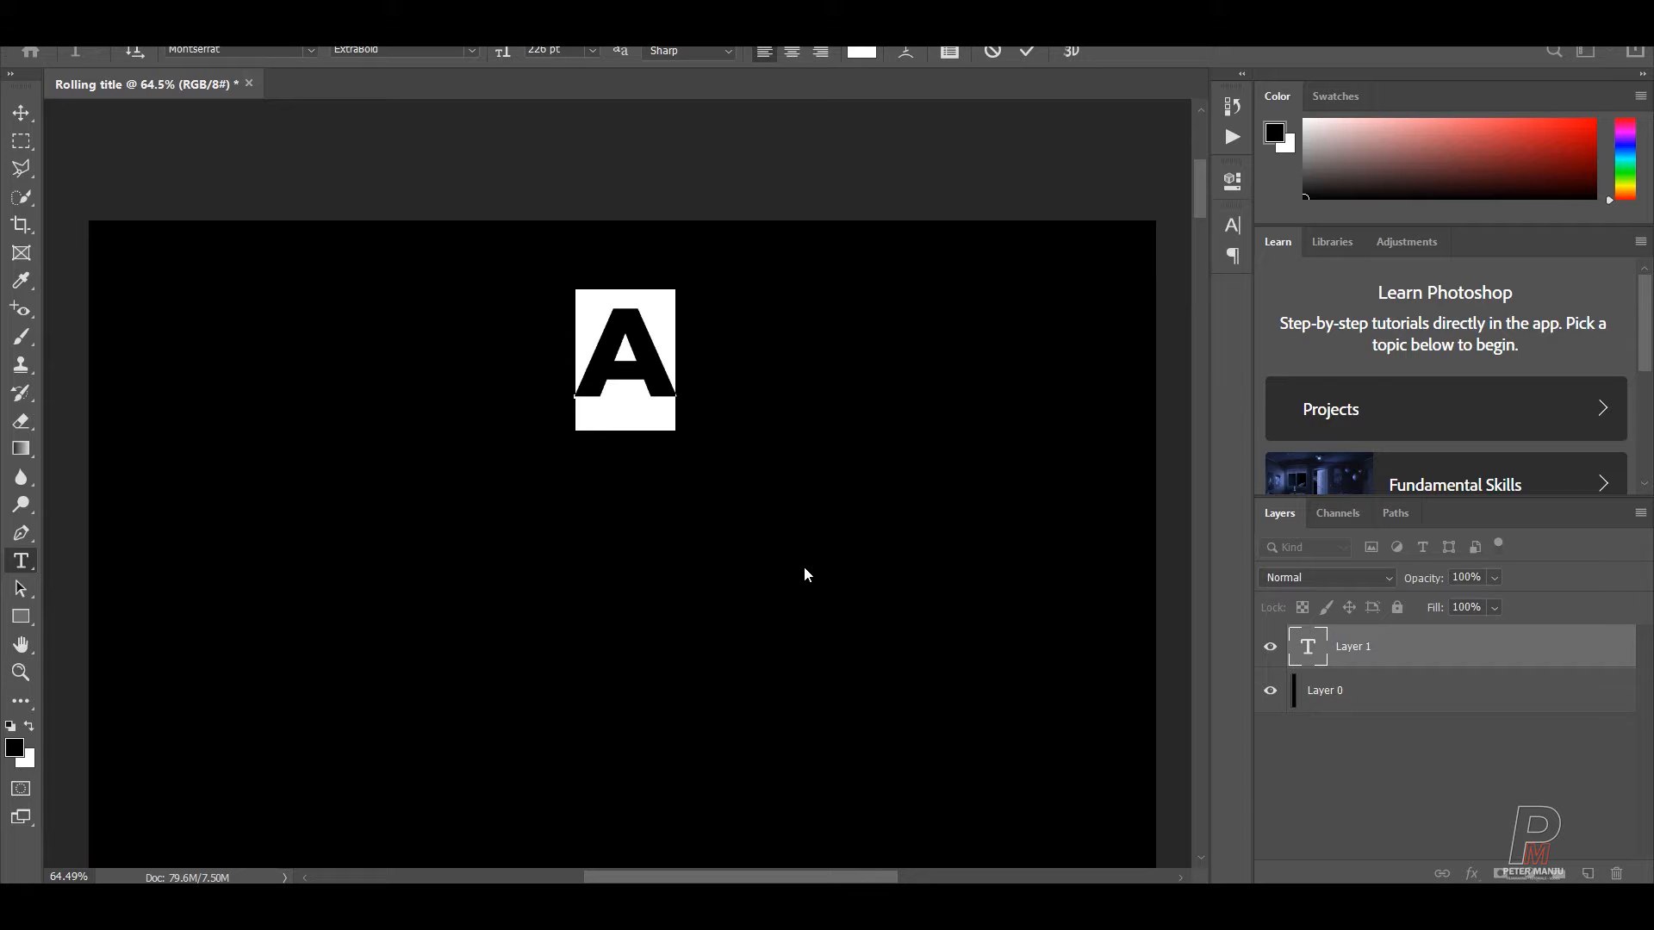
{"action": "key", "text": "Right"}
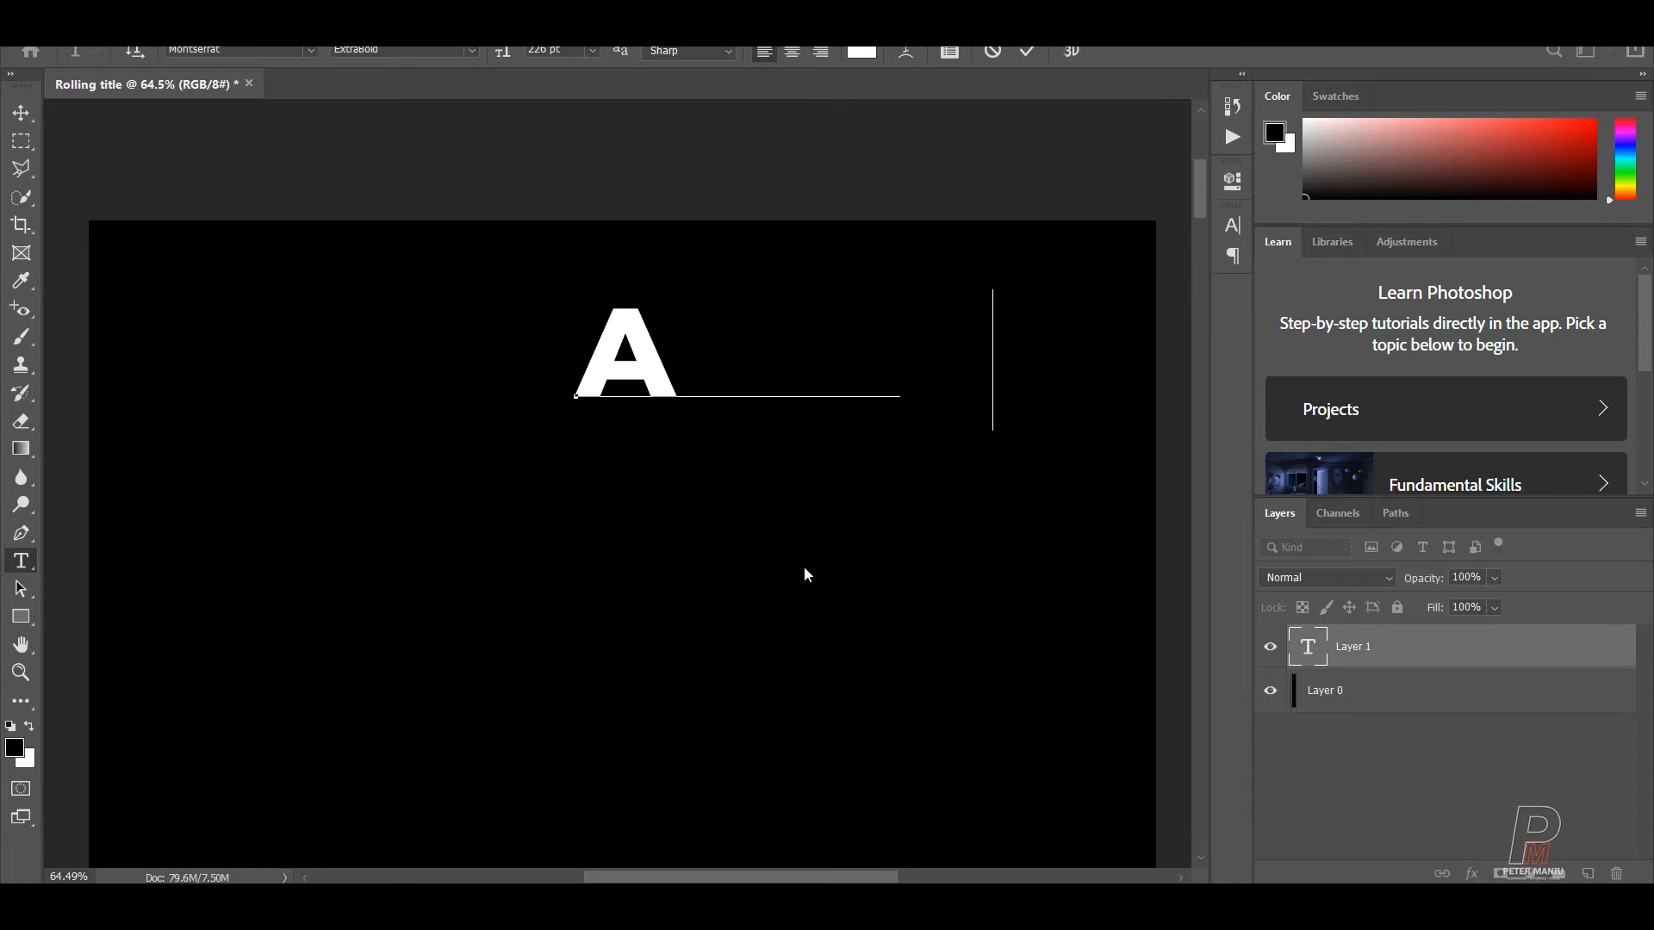
{"action": "type", "text": "DIRECTOR"}
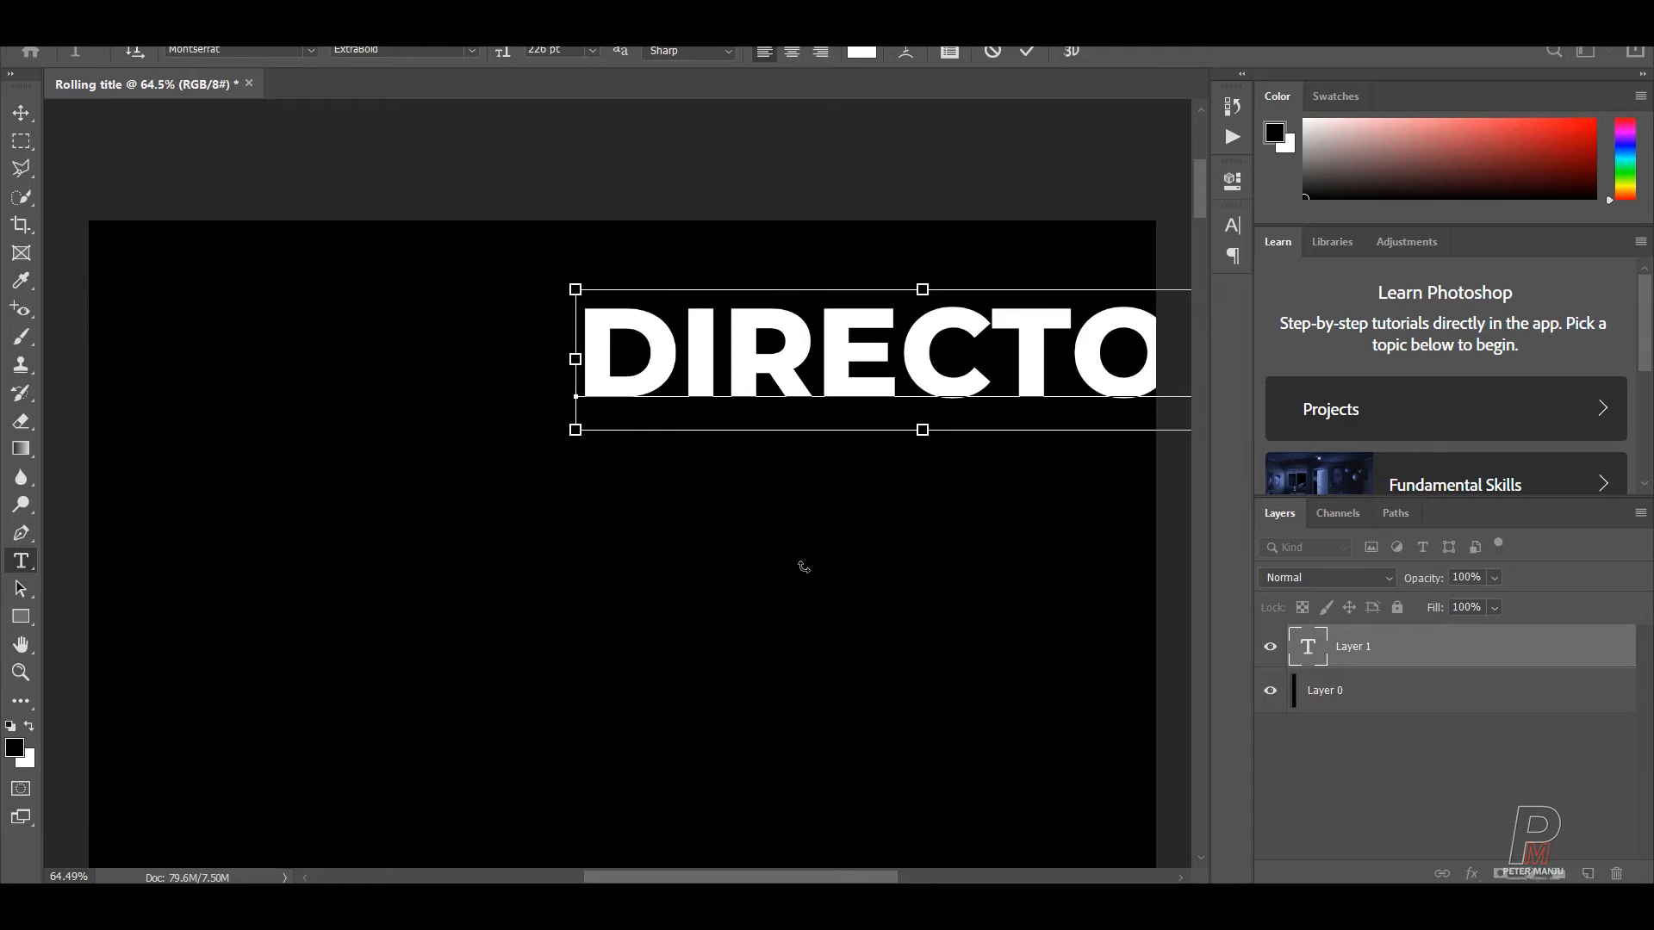
- Set the font size of the whole "DIRECTOR" text to 50 pt, after trying 100 pt, and commit the text
{"action": "key", "text": "ctrl+a"}
{"action": "key", "text": "ctrl+Return"}
{"action": "scroll", "coordinate": [876, 586], "scroll_direction": "down", "scroll_amount": 2}
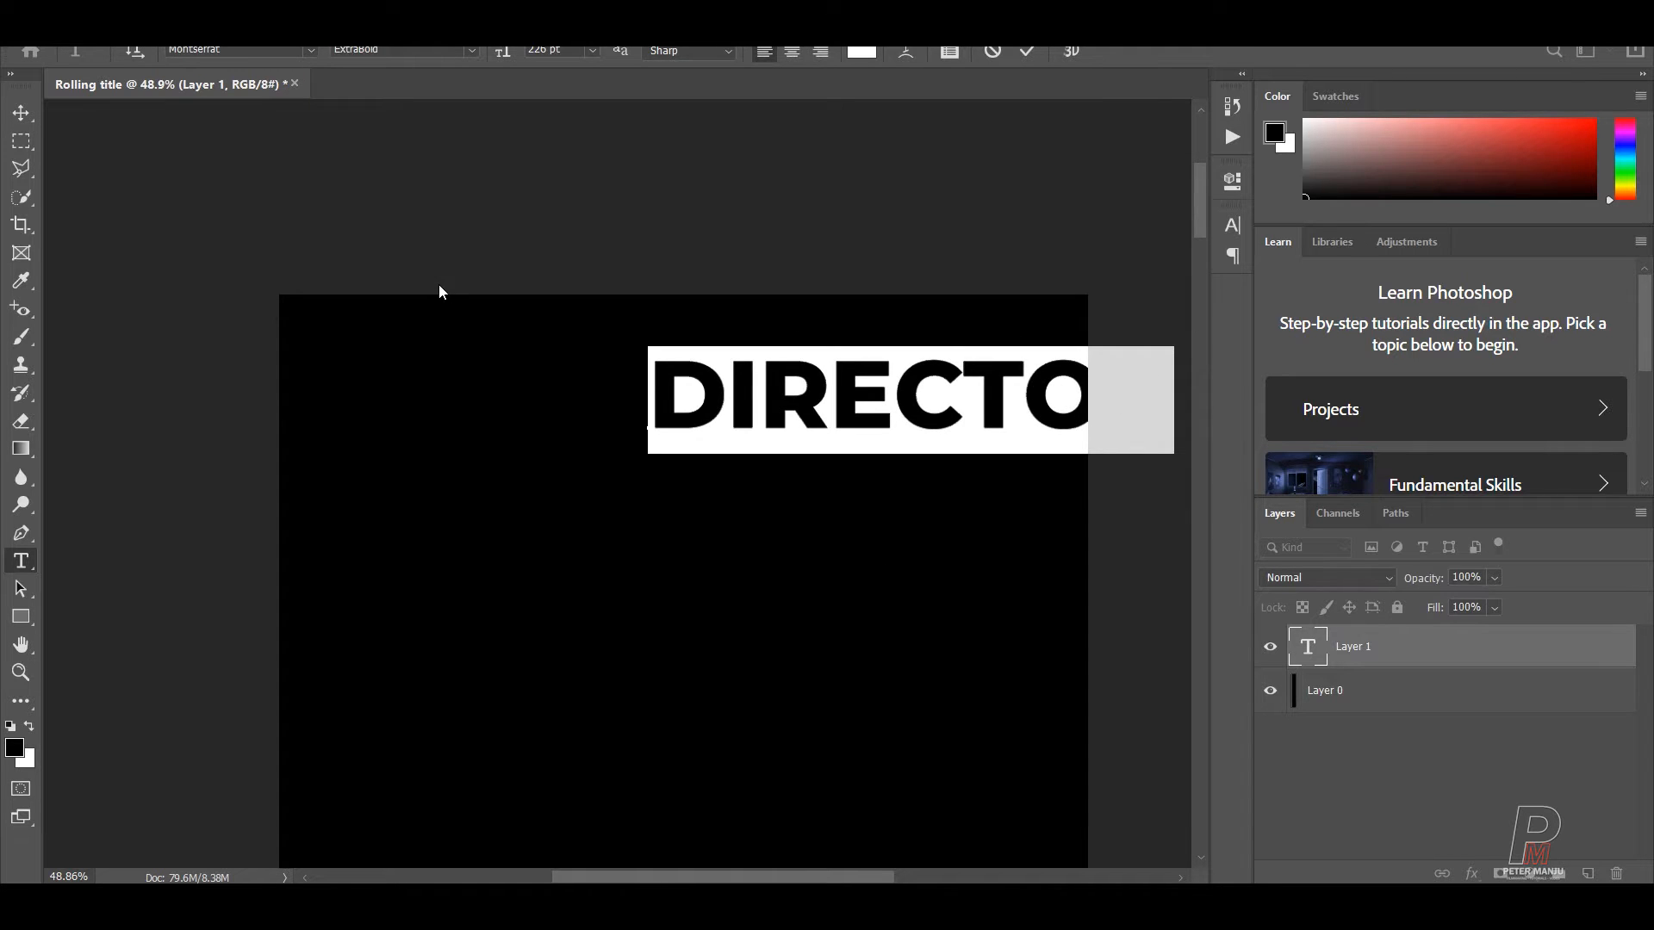
{"action": "left_click", "coordinate": [1243, 233]}
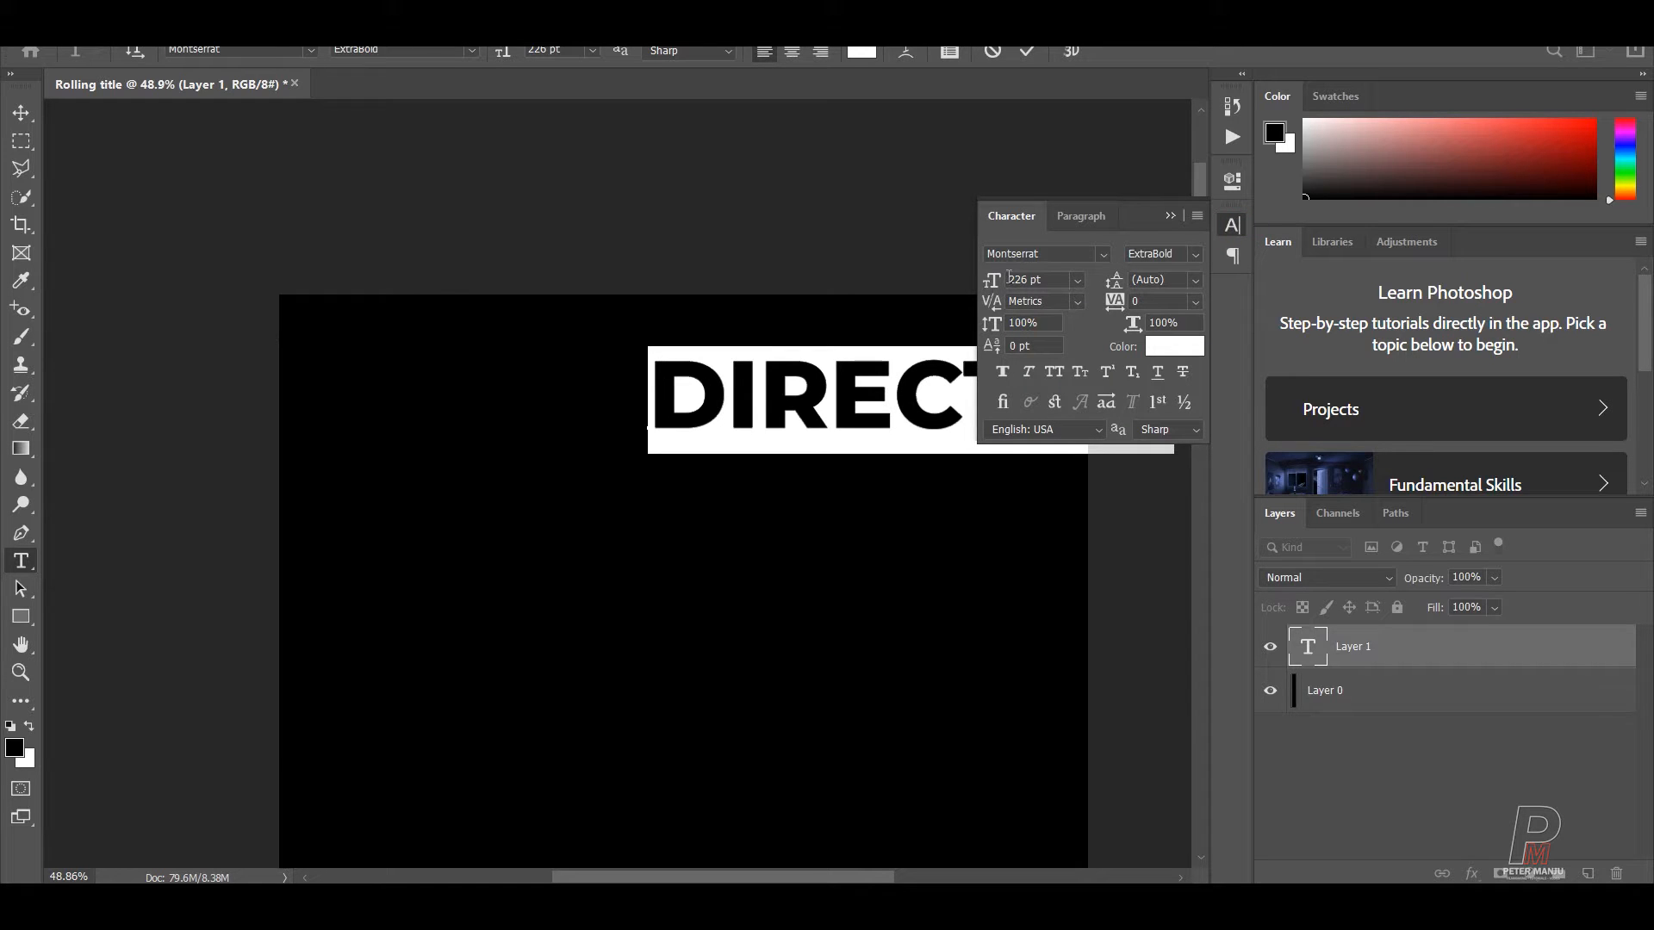
{"action": "left_click", "coordinate": [1048, 278]}
{"action": "type", "text": "100"}
{"action": "key", "text": "Return"}
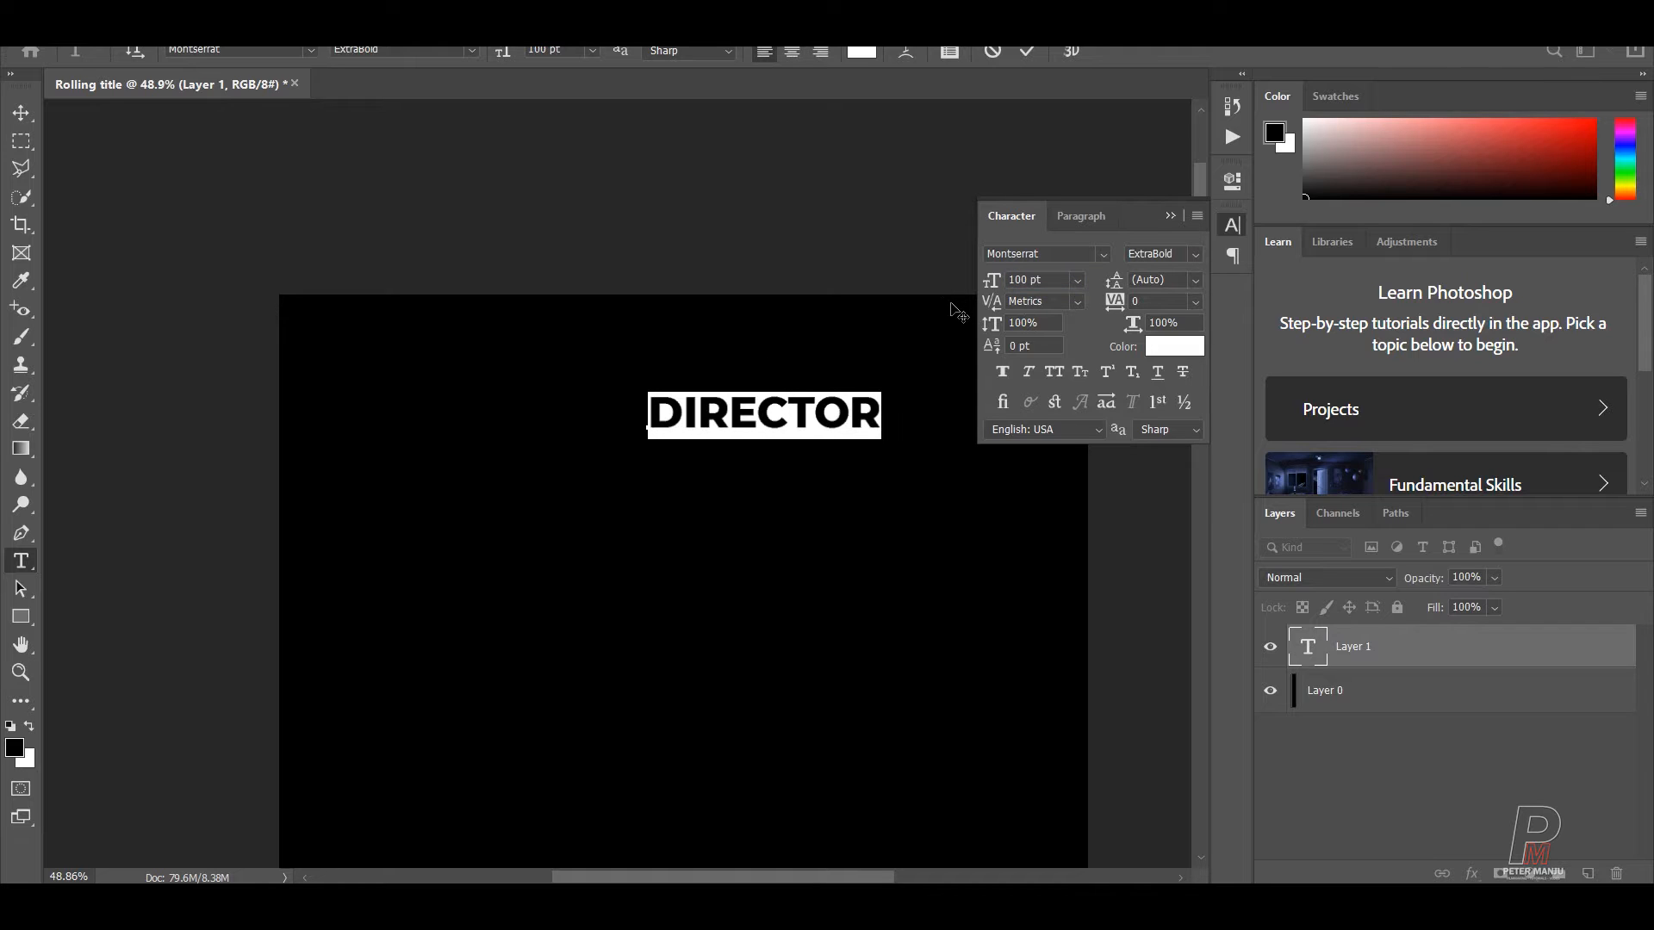
{"action": "left_click", "coordinate": [1046, 283]}
{"action": "type", "text": "50"}
{"action": "key", "text": "Return"}
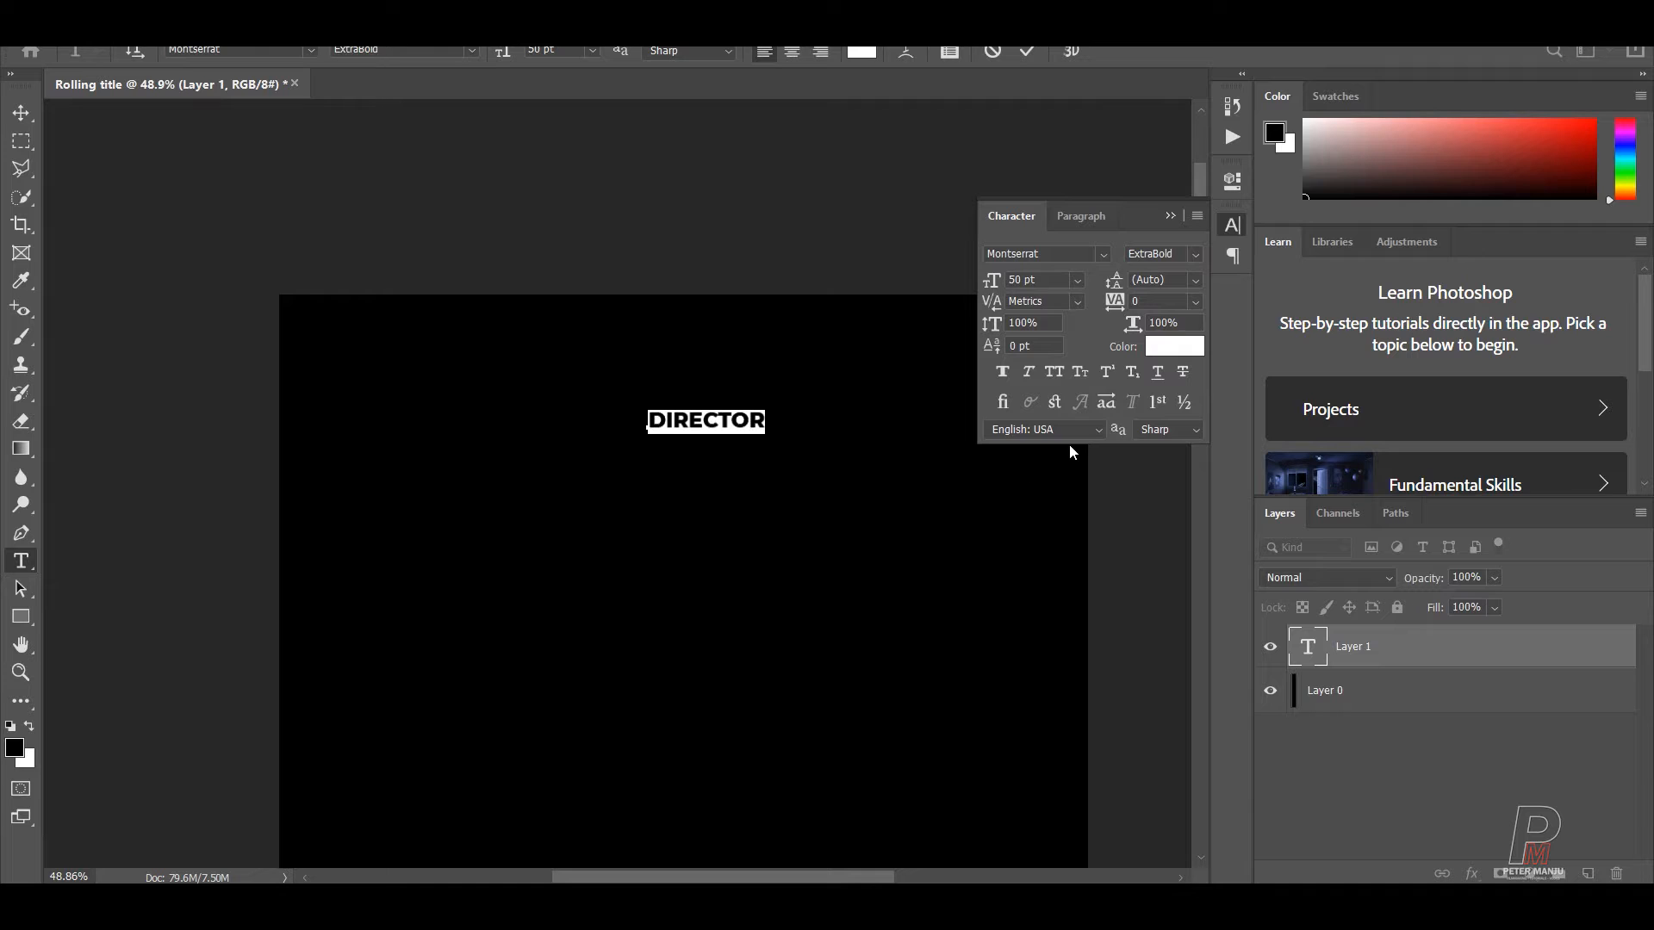
{"action": "left_click", "coordinate": [1164, 216]}
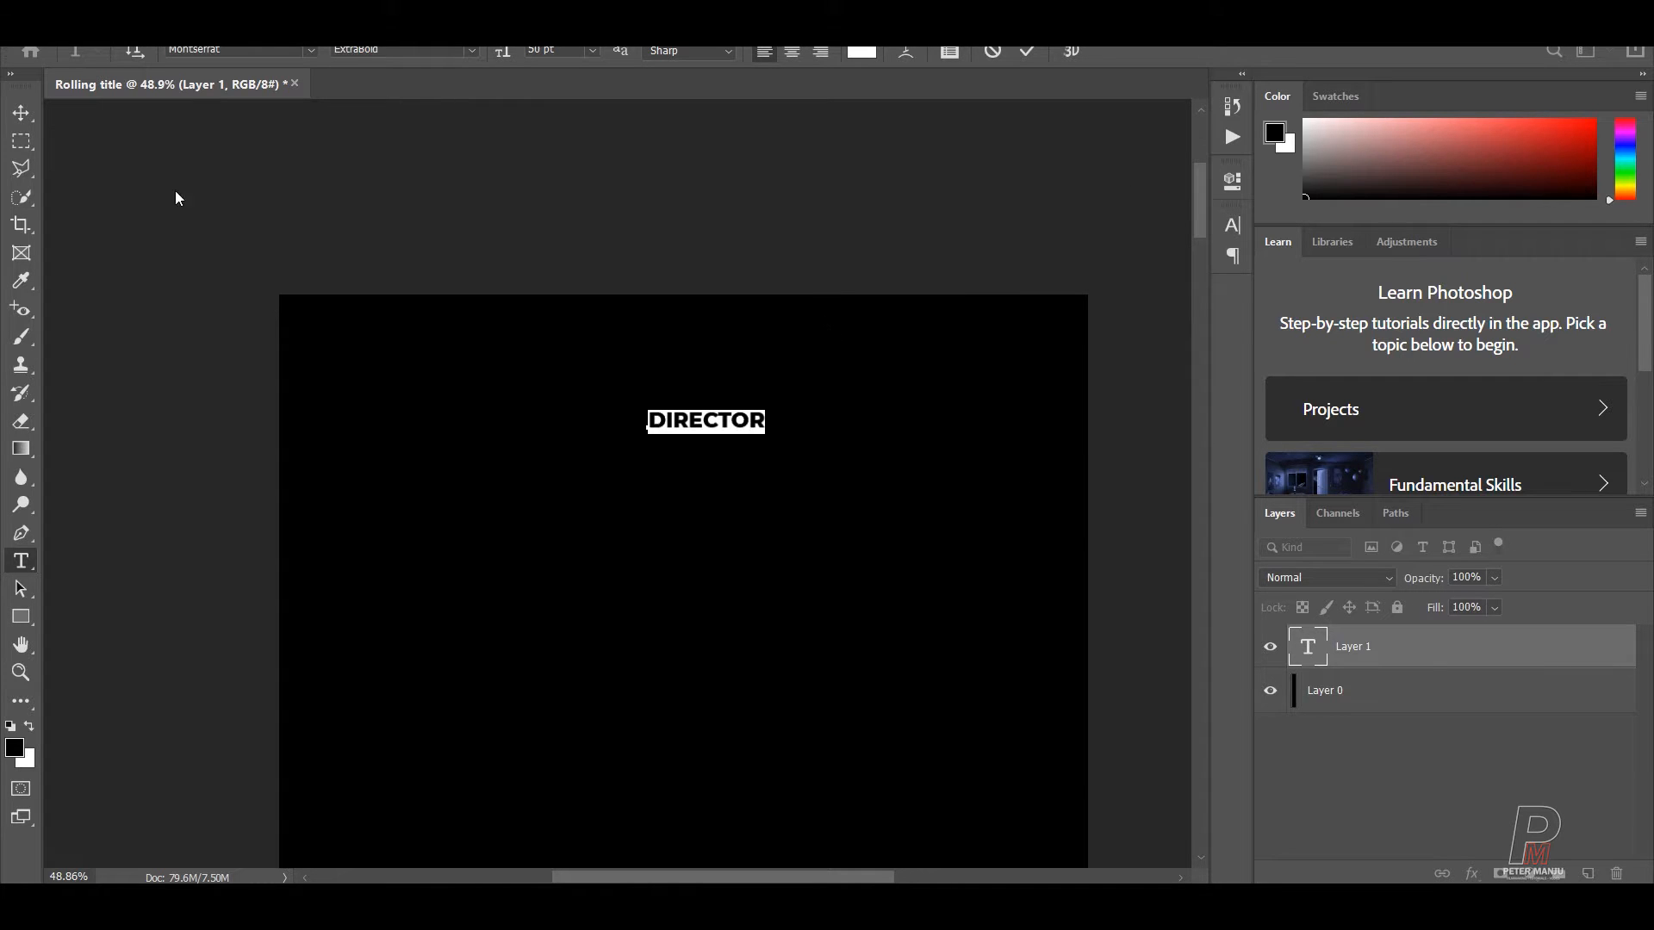
{"action": "left_click", "coordinate": [22, 113]}
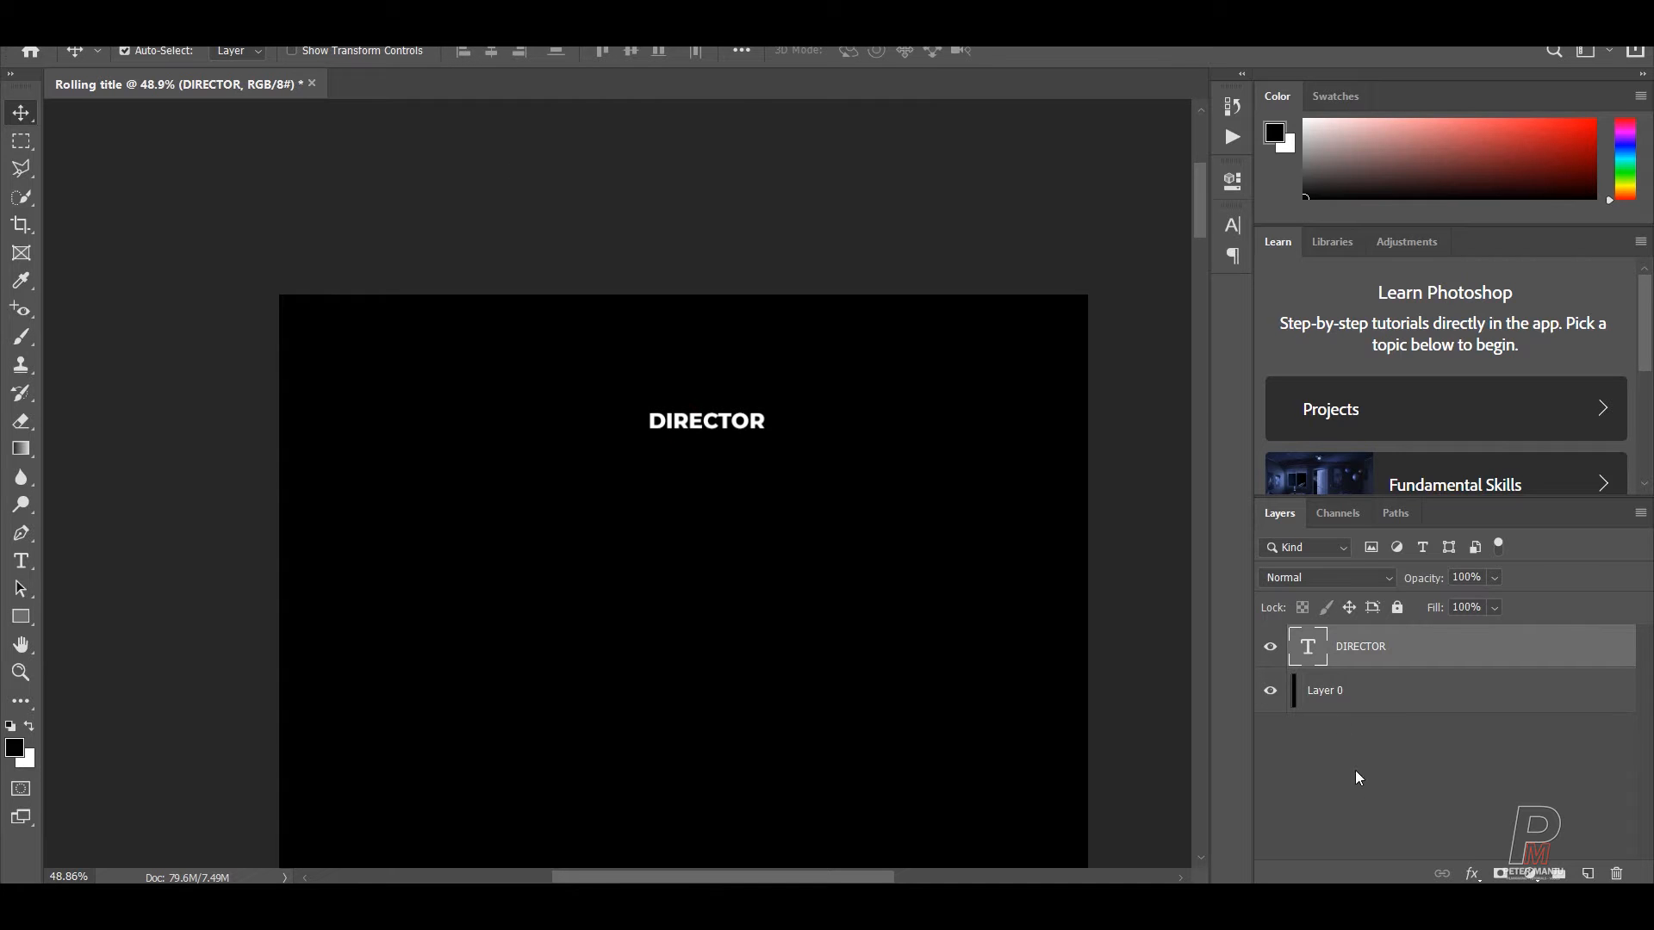
- Center the "DIRECTOR" text horizontally against Layer 0, and deselect both layers
{"action": "left_click", "coordinate": [1340, 694], "text": "shift"}
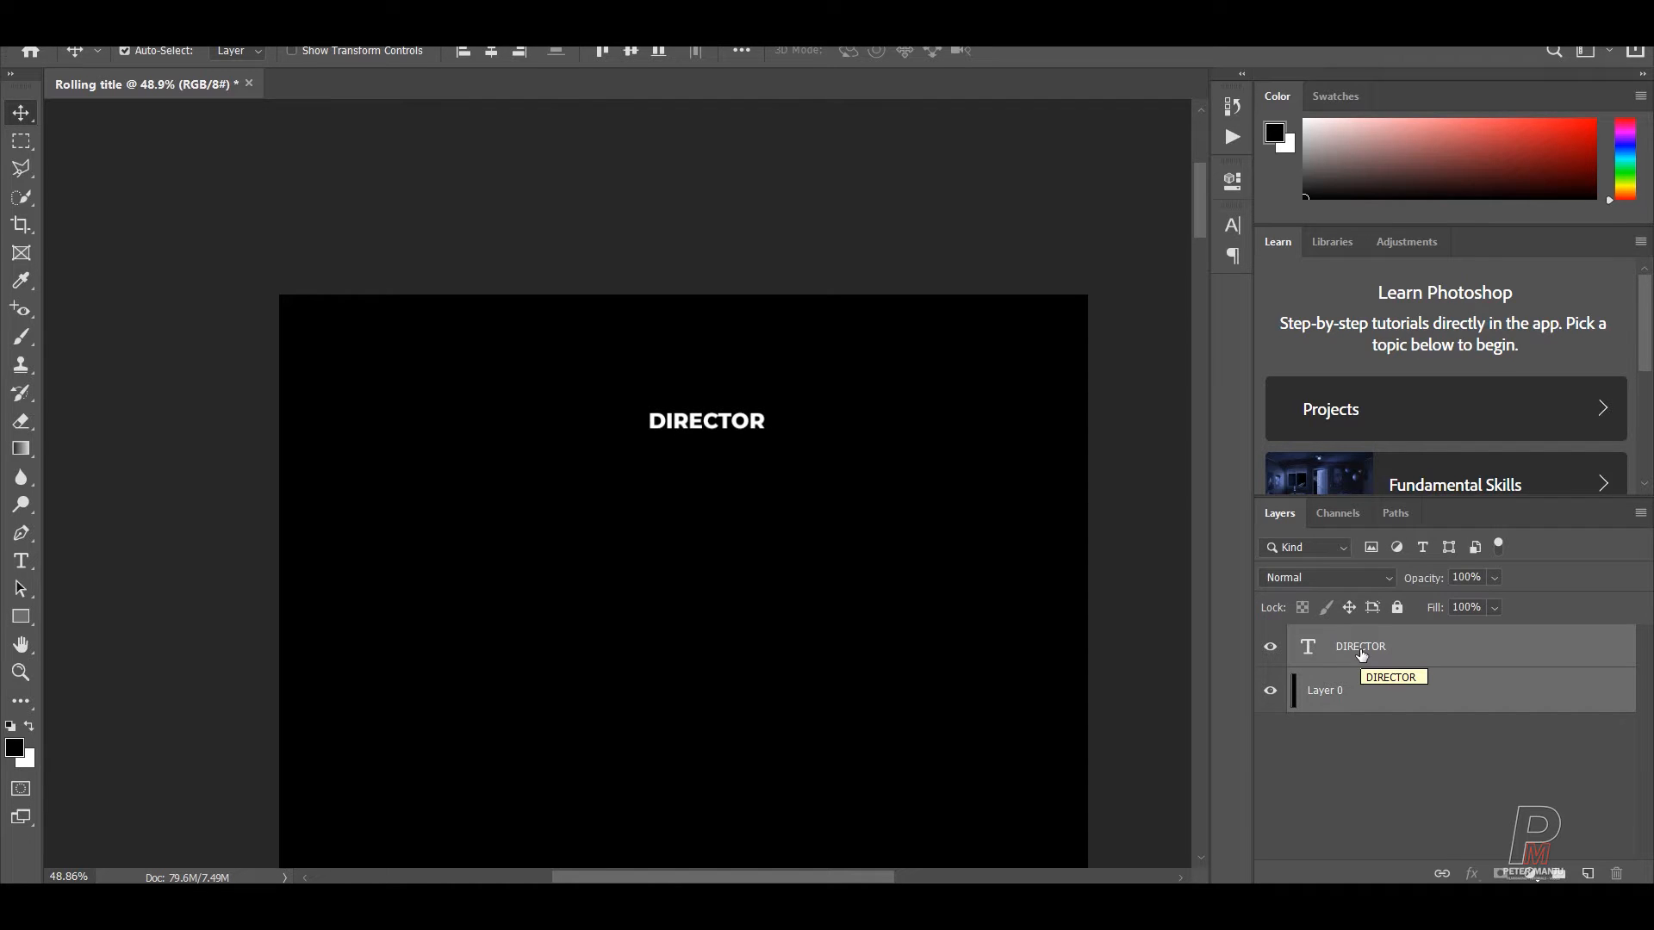
{"action": "left_click", "coordinate": [638, 52]}
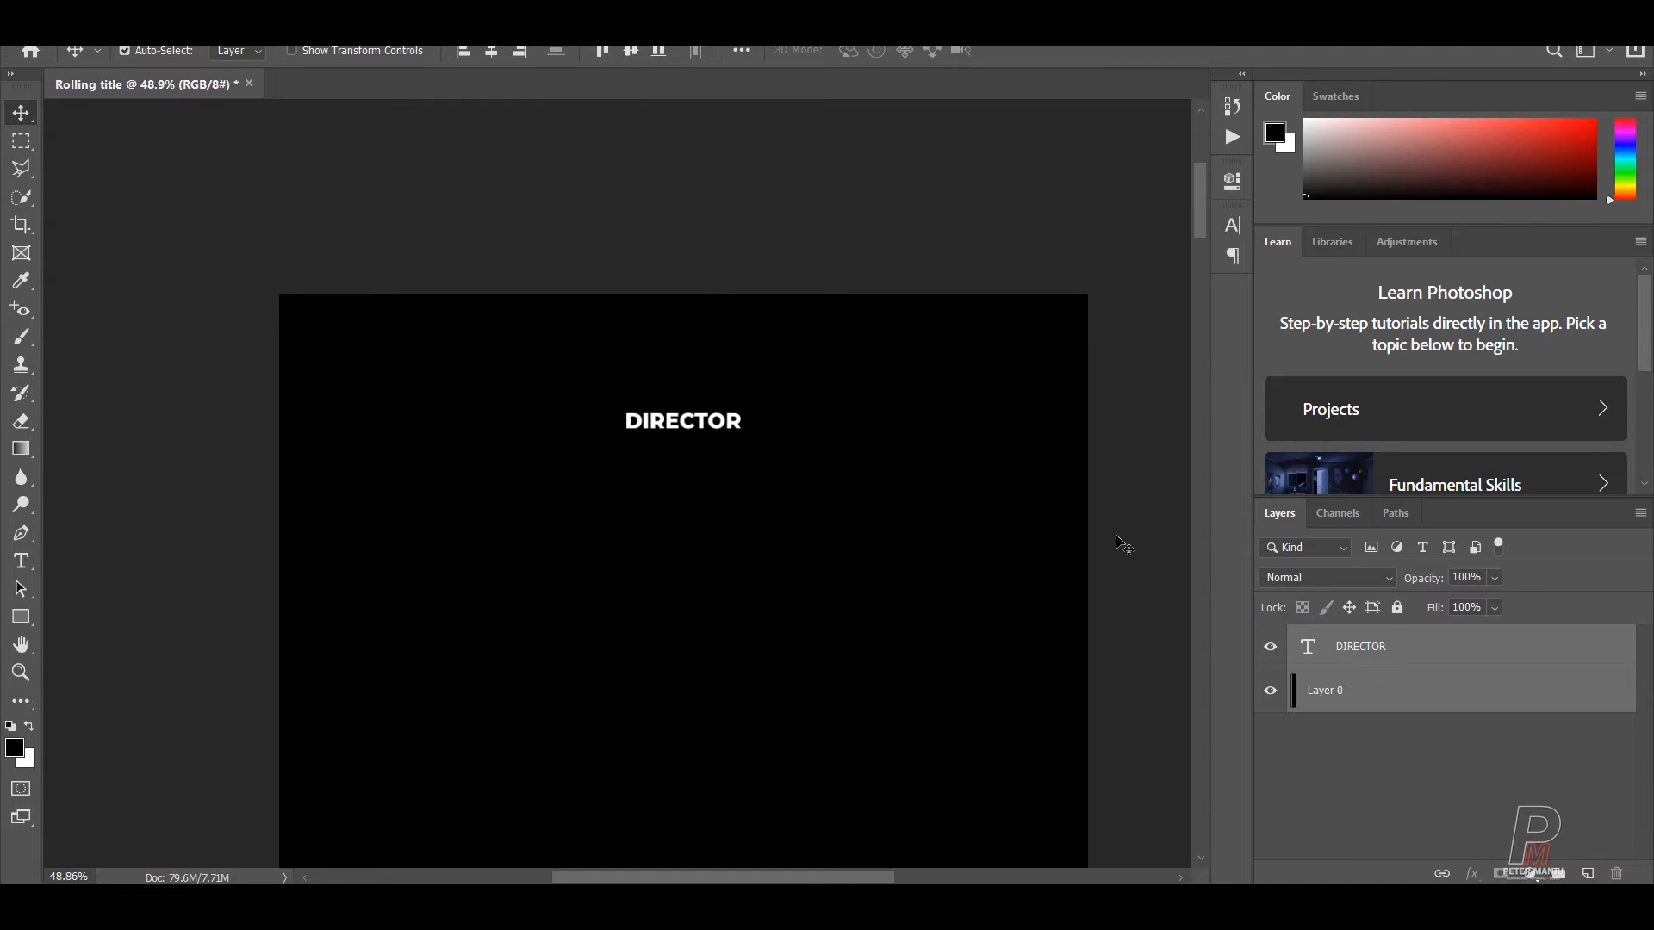
{"action": "left_click", "coordinate": [689, 420]}
{"action": "left_click", "coordinate": [1447, 734]}
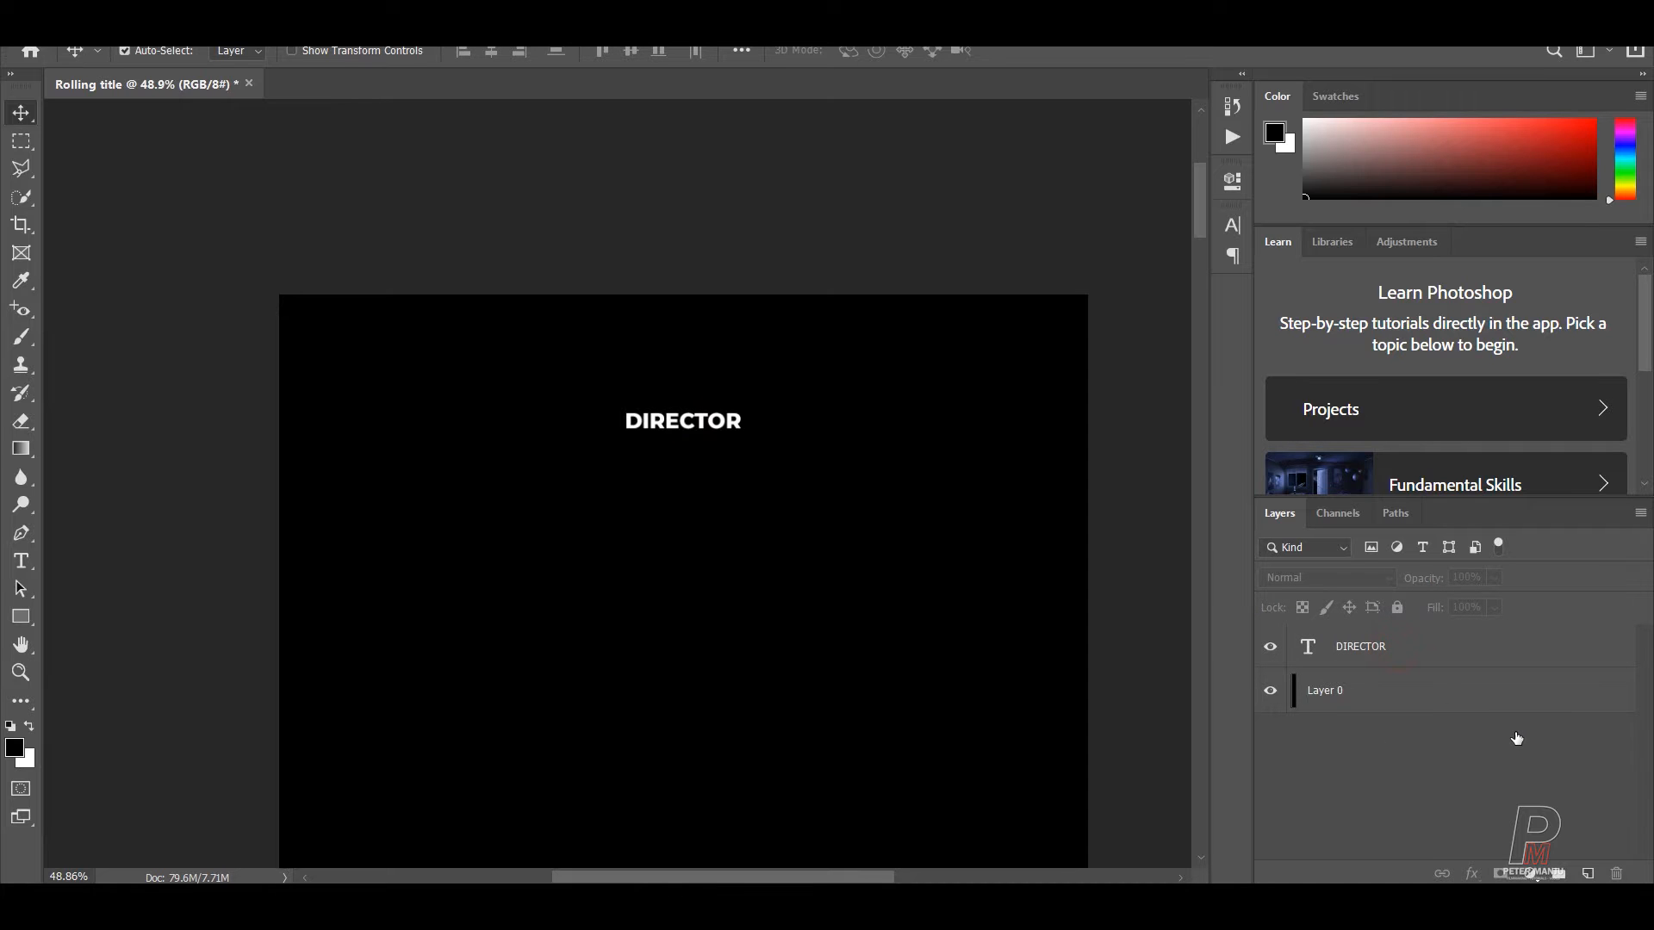
- Nudge the "DIRECTOR" text layer straight down by about 90 pixels
{"action": "left_click", "coordinate": [1331, 656]}
{"action": "key", "text": "shift+Down"}
{"action": "key", "text": "shift+Down"}
{"action": "key", "text": "shift+Down"}
{"action": "key", "text": "shift+Down"}
{"action": "key", "text": "shift+Down"}
{"action": "key", "text": "shift+Down"}
{"action": "key", "text": "shift+Down"}
{"action": "key", "text": "shift+Down"}
{"action": "key", "text": "shift+Down"}
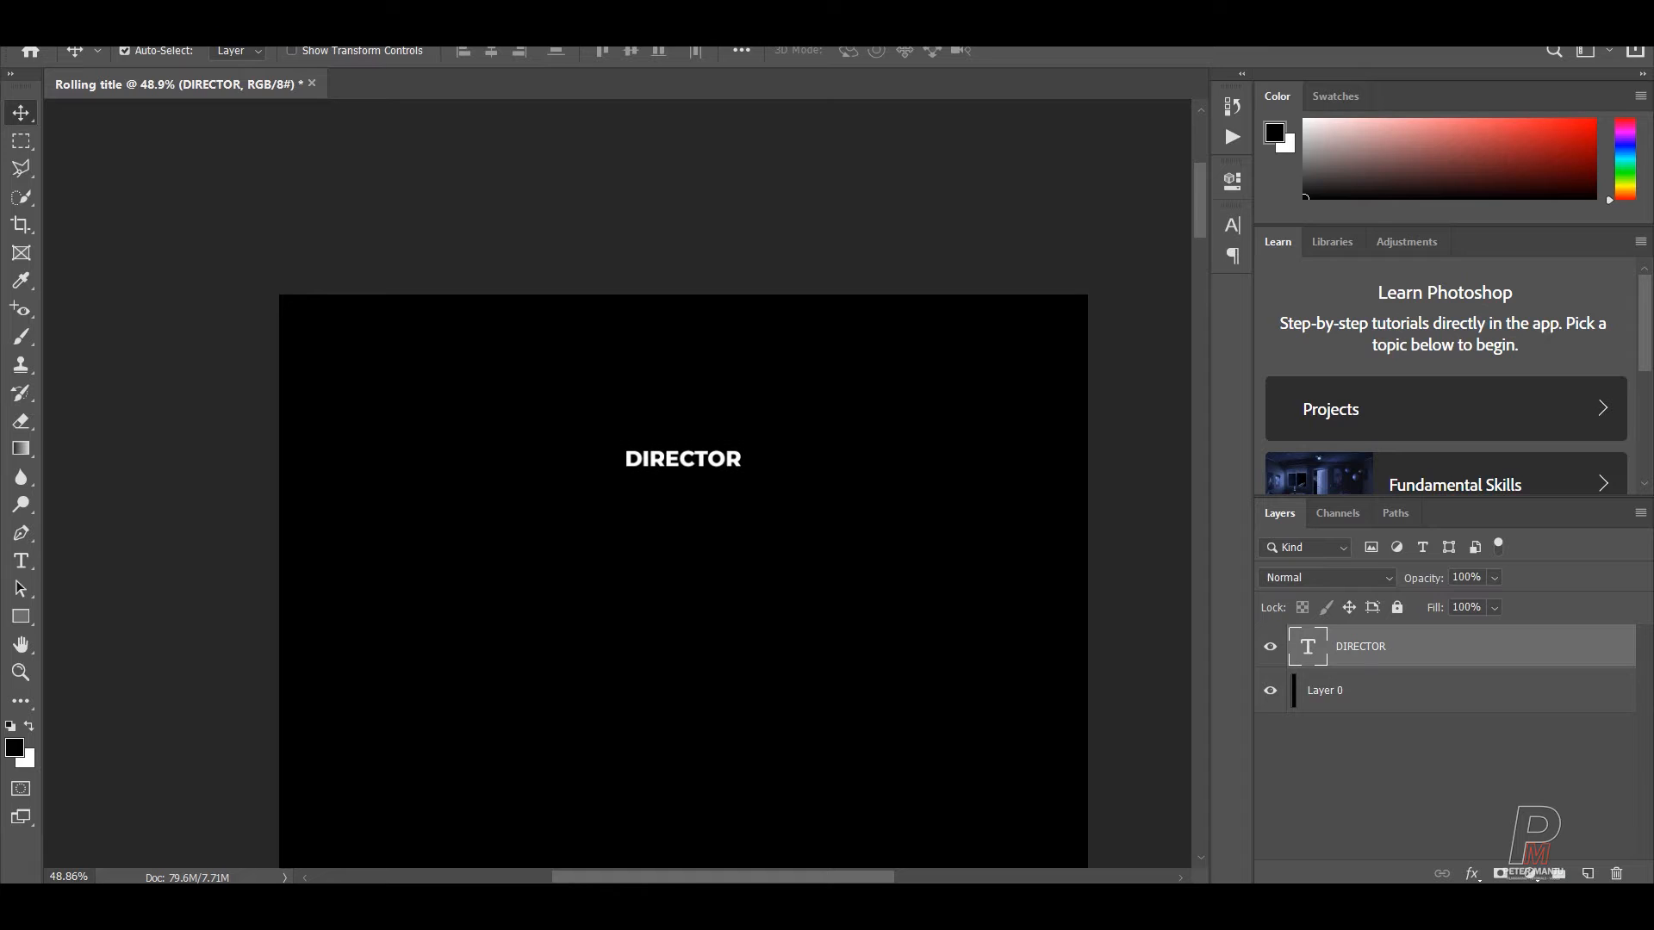
{"action": "left_click", "coordinate": [21, 561]}
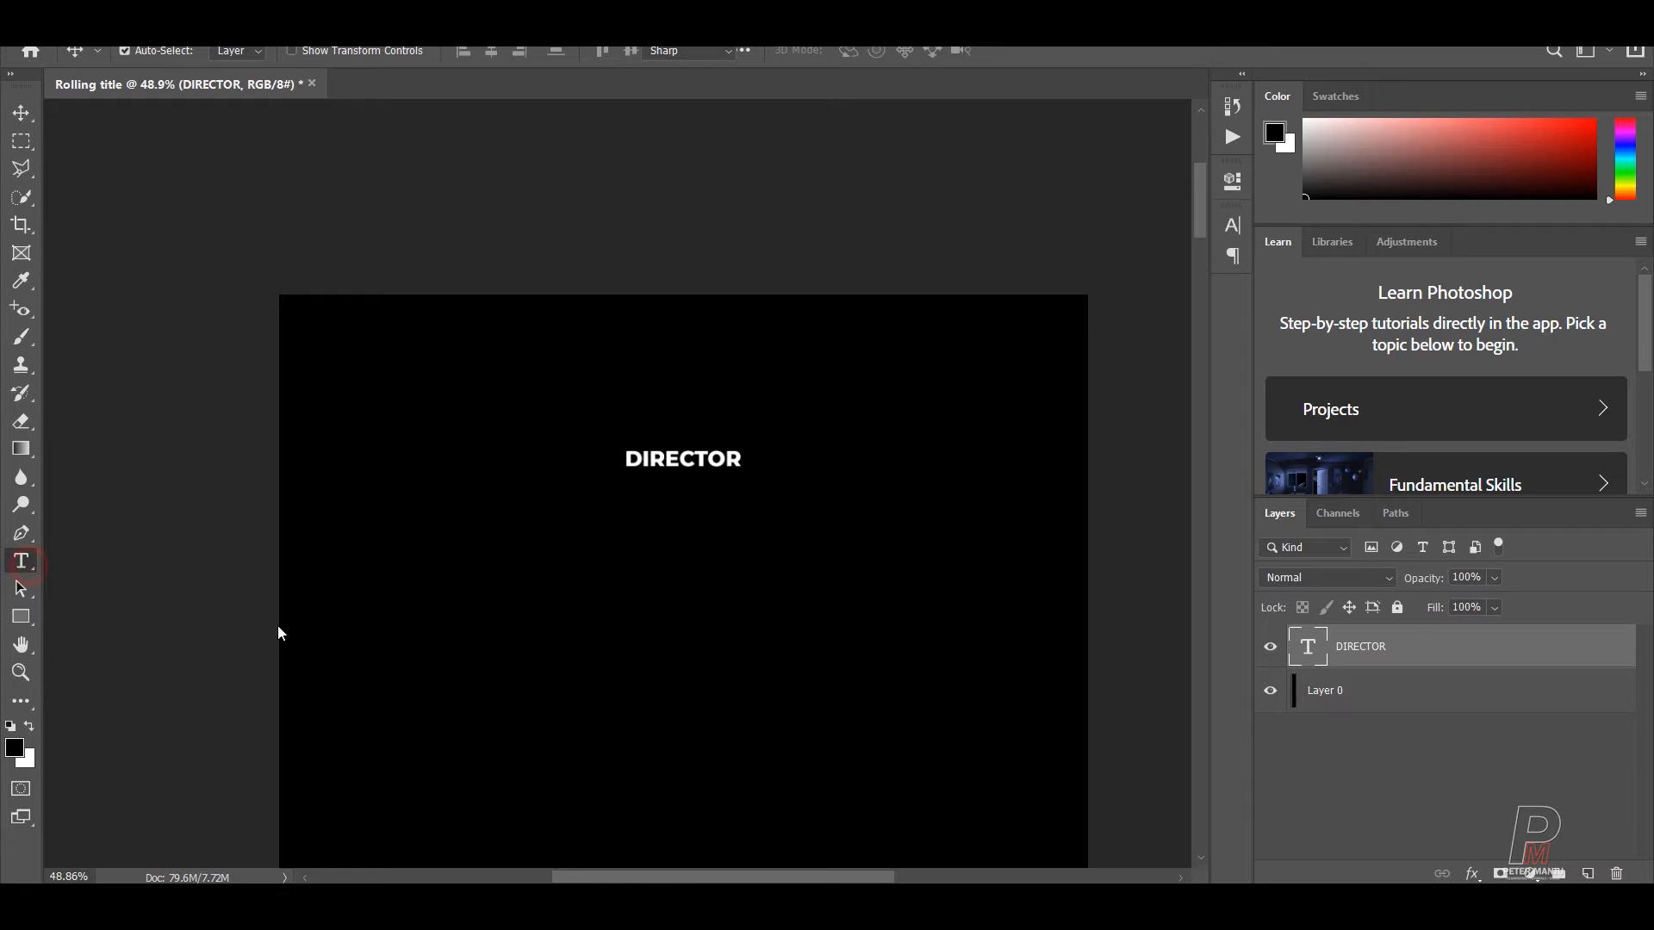
{"action": "left_click", "coordinate": [711, 472]}
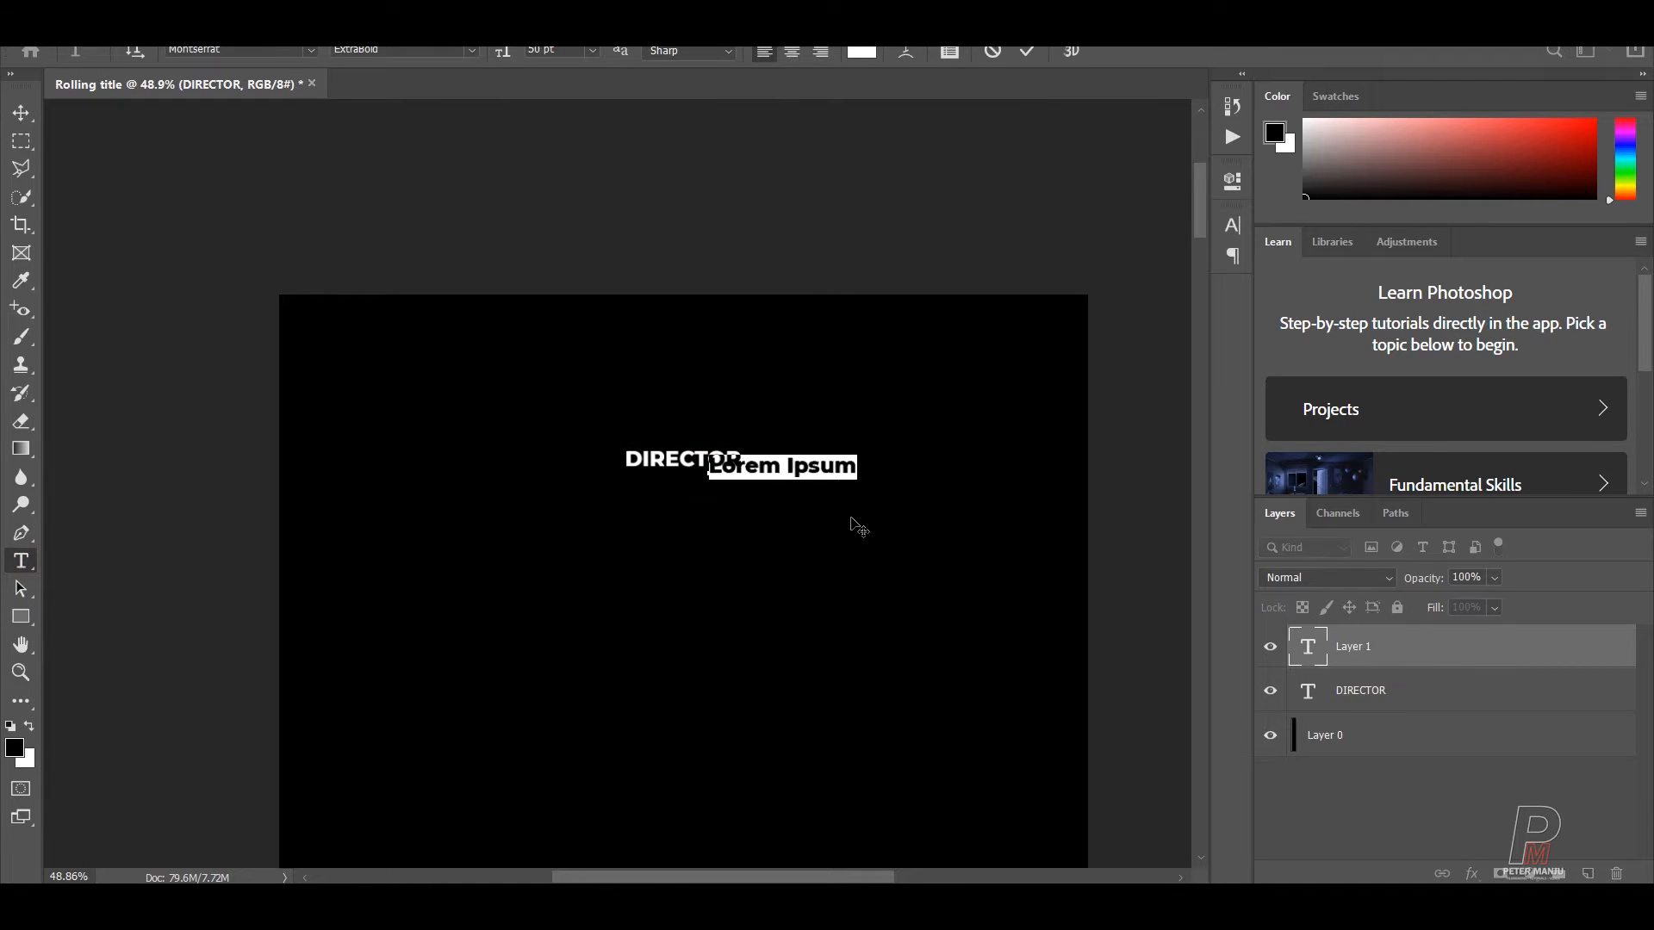
{"action": "left_click", "coordinate": [1398, 662]}
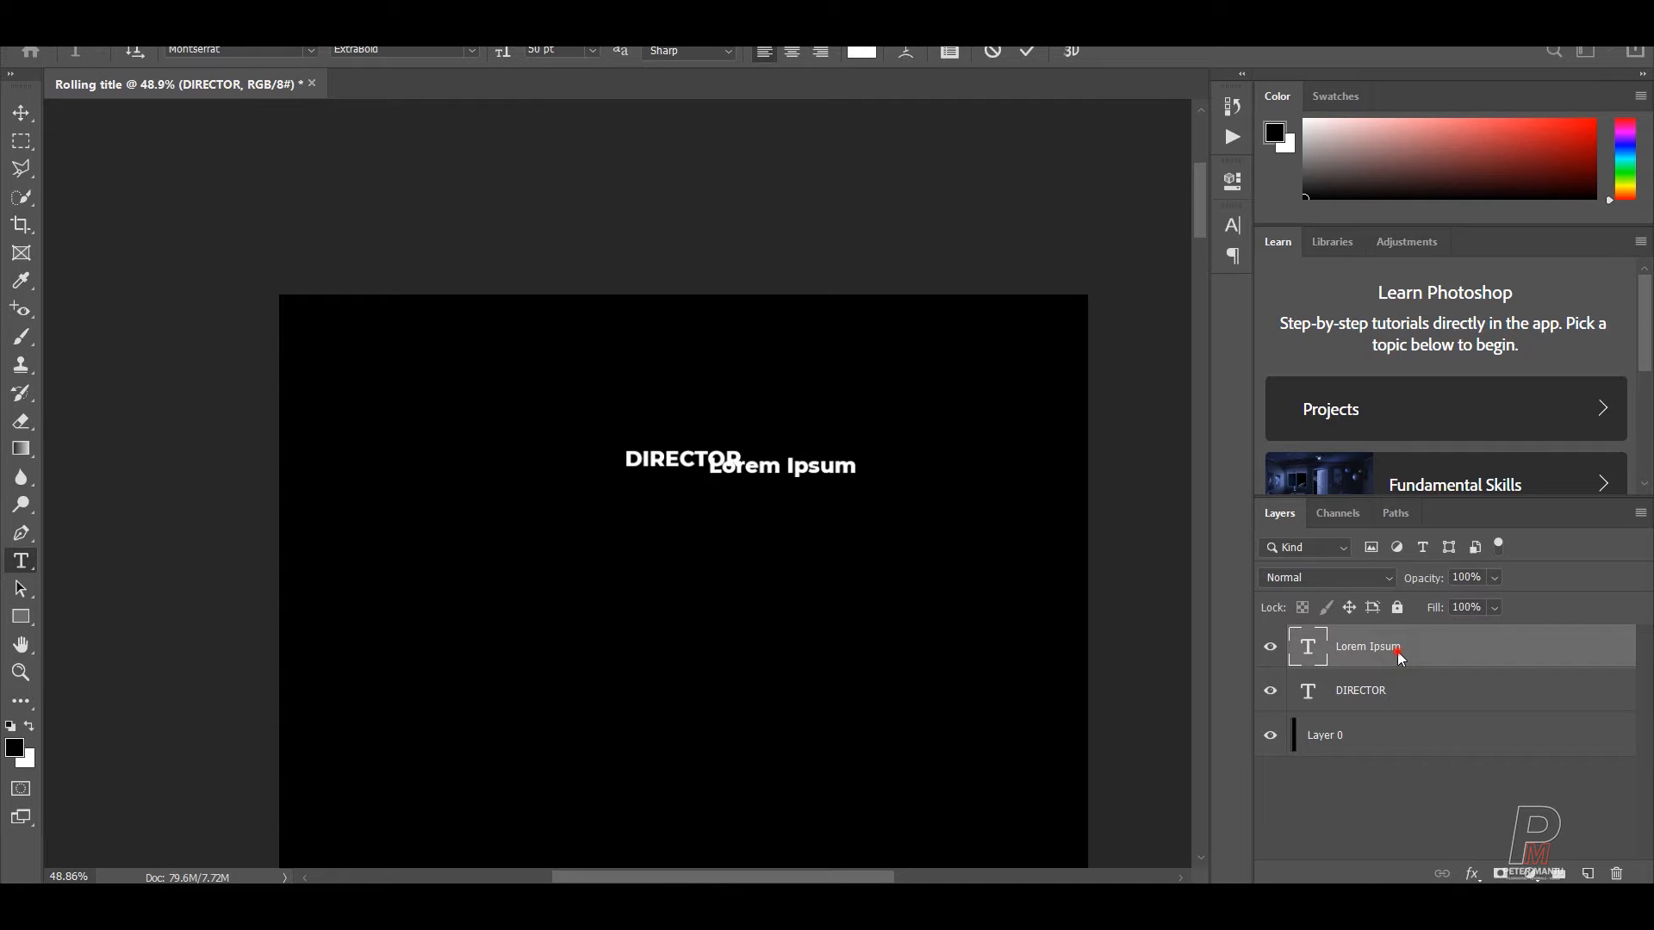
{"action": "left_click", "coordinate": [1456, 798]}
{"action": "key", "text": "ctrl+z"}
{"action": "key", "text": "Delete"}
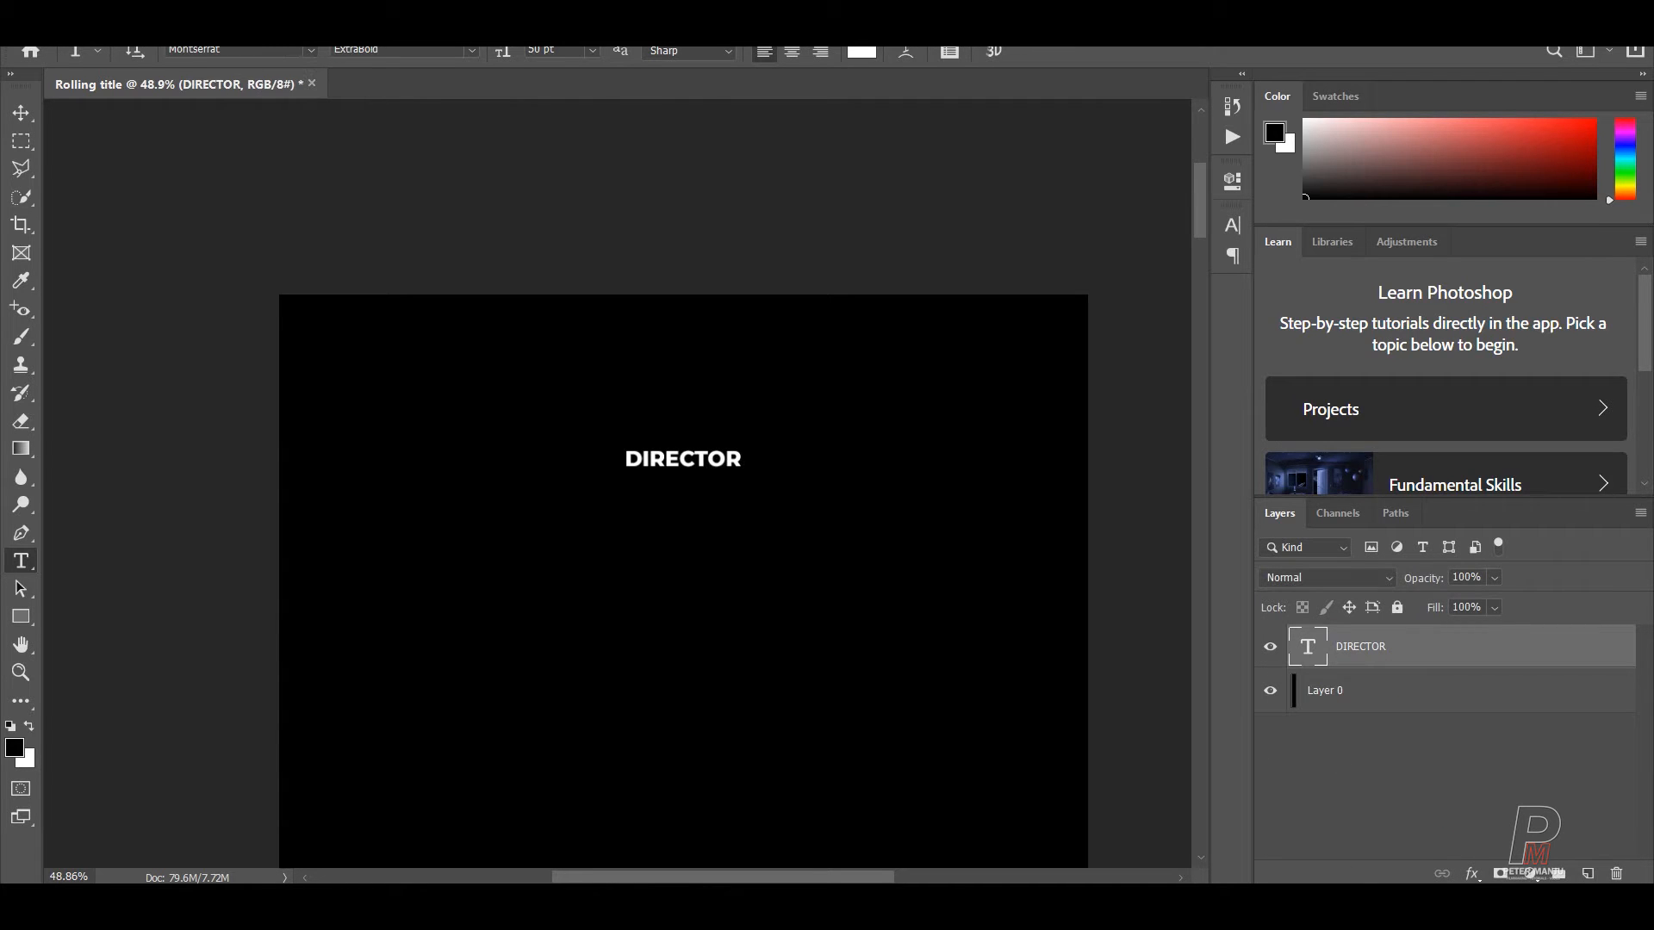
- Change the font style of the whole "DIRECTOR" text to Montserrat Regular
{"action": "left_click", "coordinate": [663, 464]}
{"action": "key", "text": "ctrl+a"}
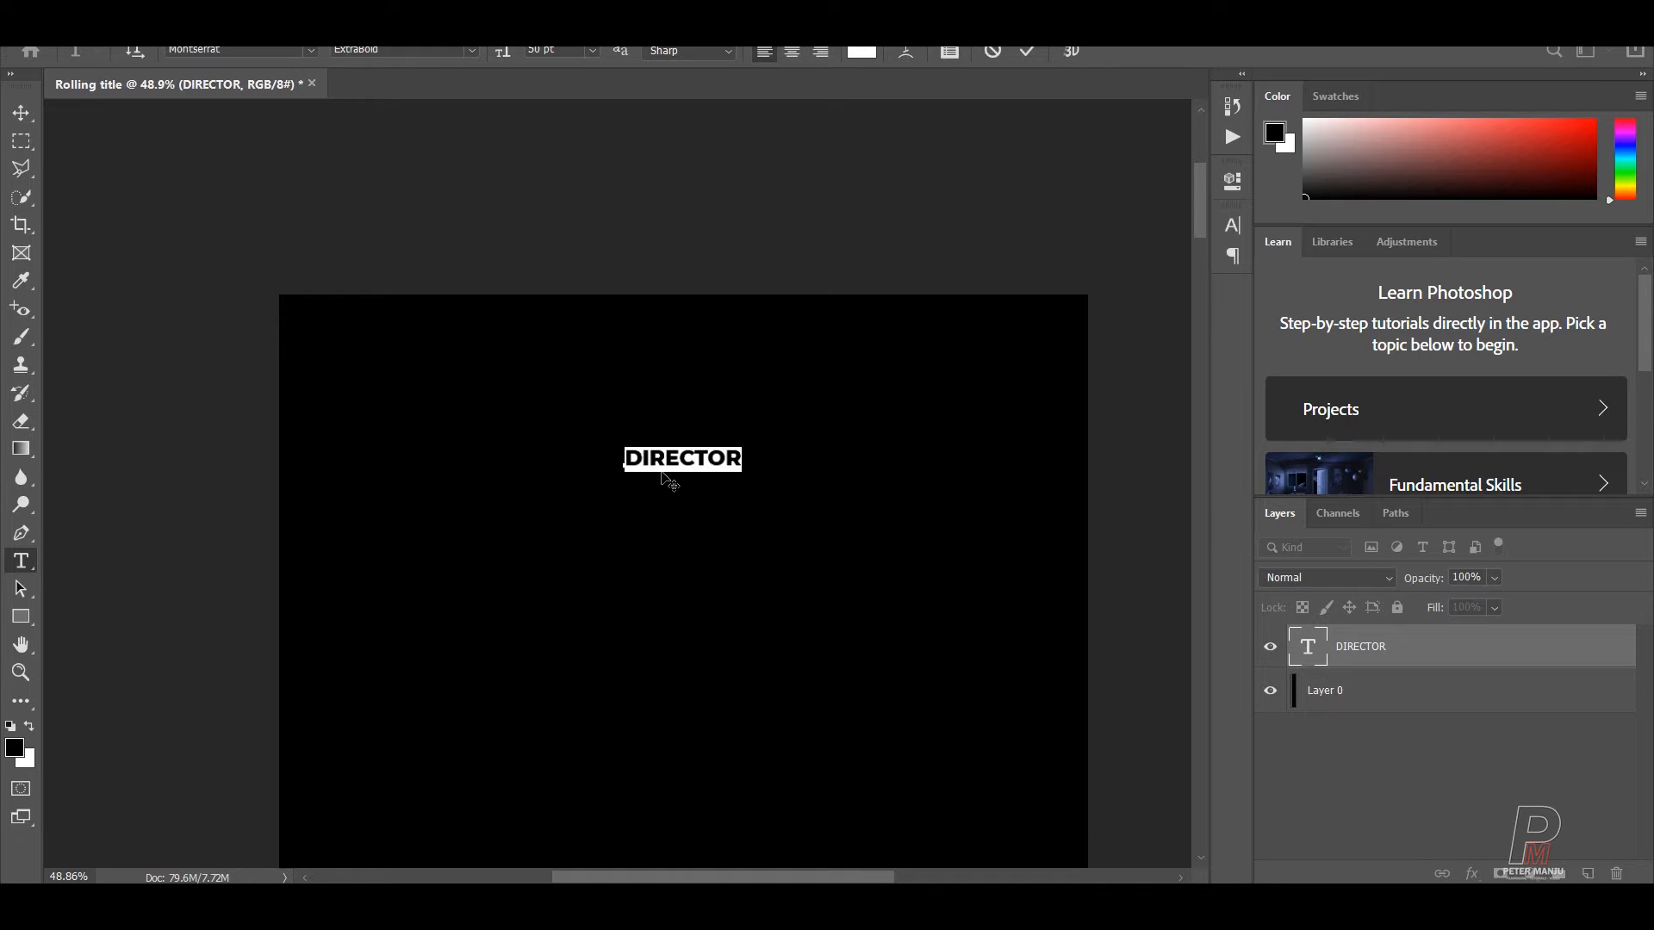
{"action": "left_click", "coordinate": [1231, 228]}
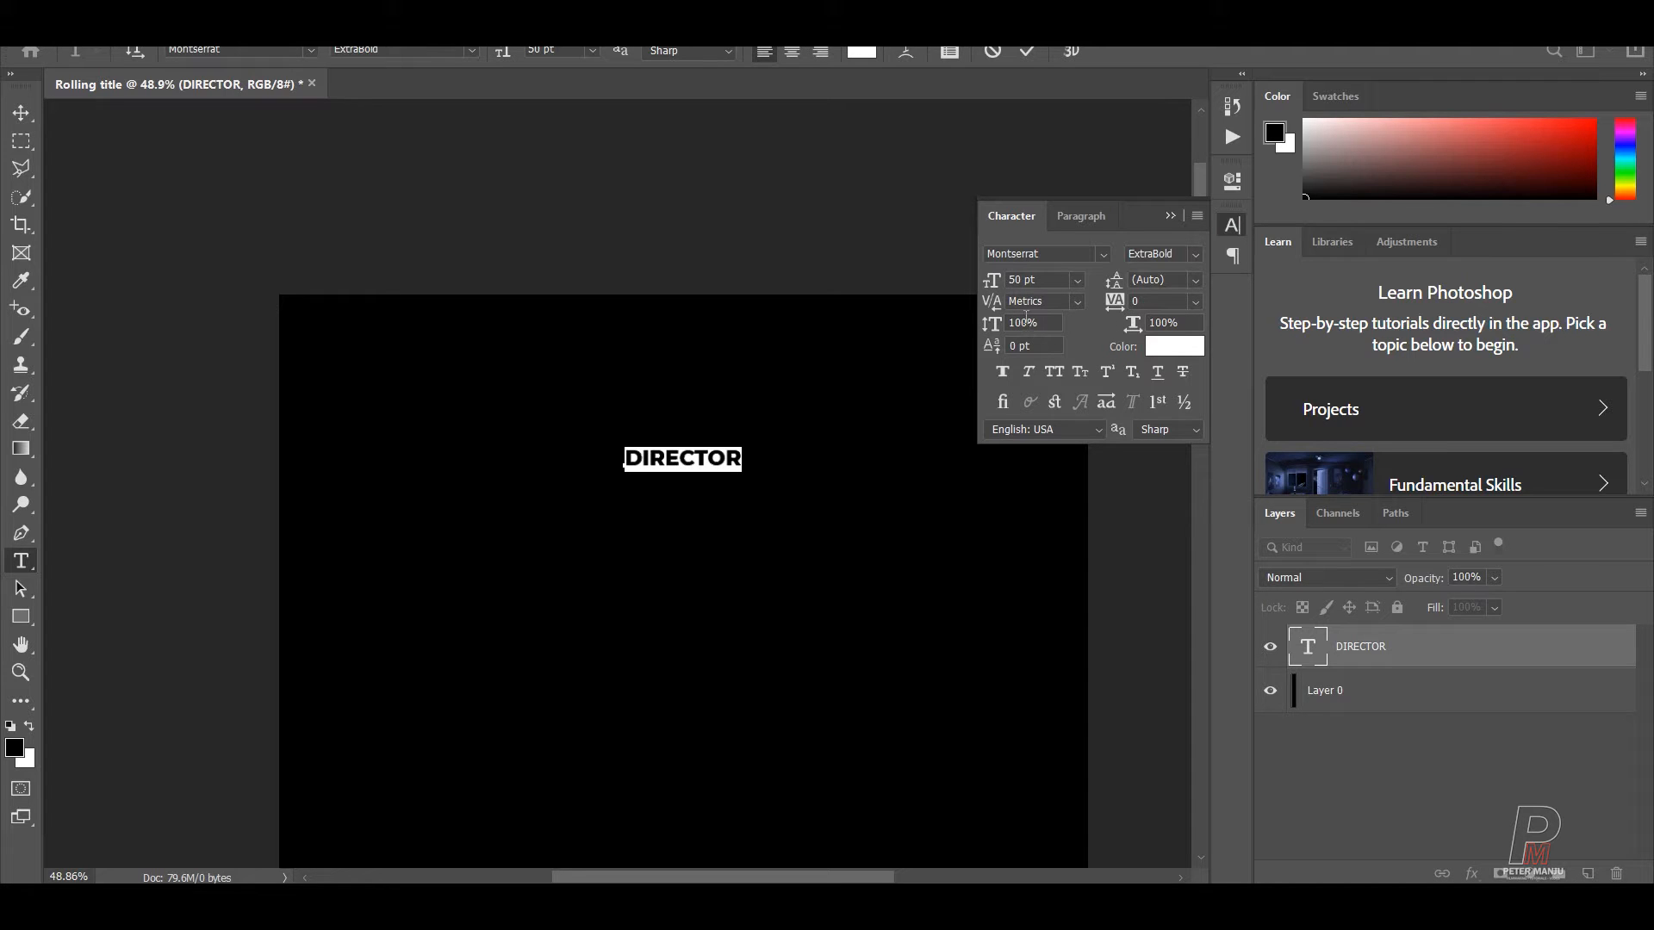
{"action": "left_click", "coordinate": [1193, 255]}
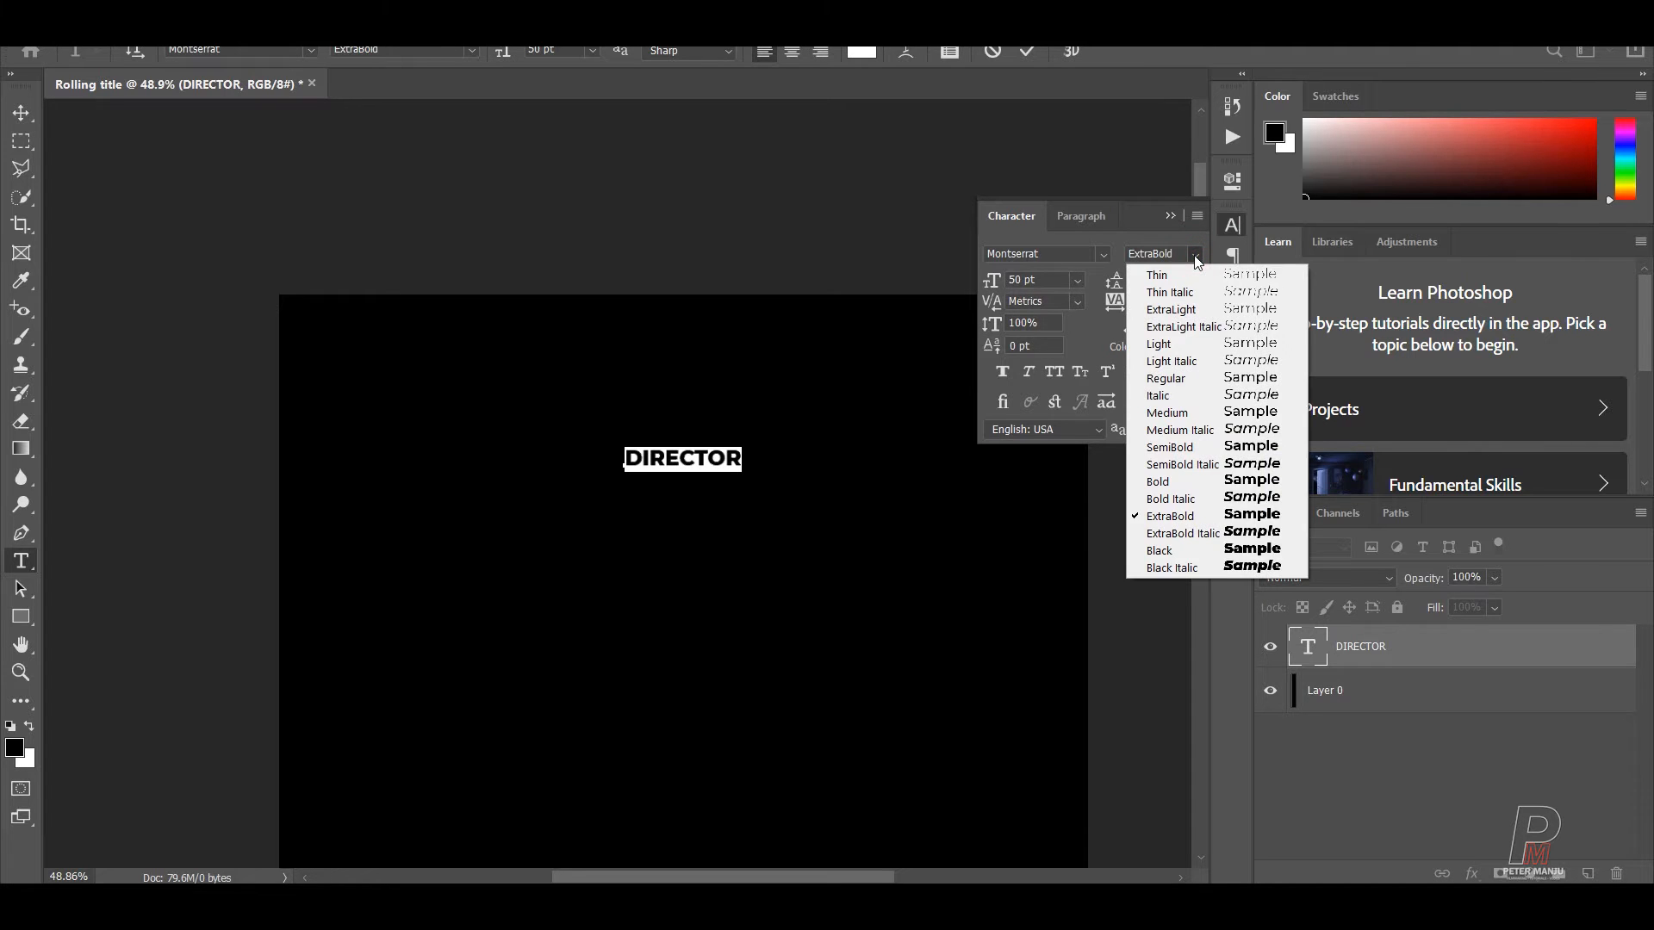
{"action": "left_click", "coordinate": [1170, 375]}
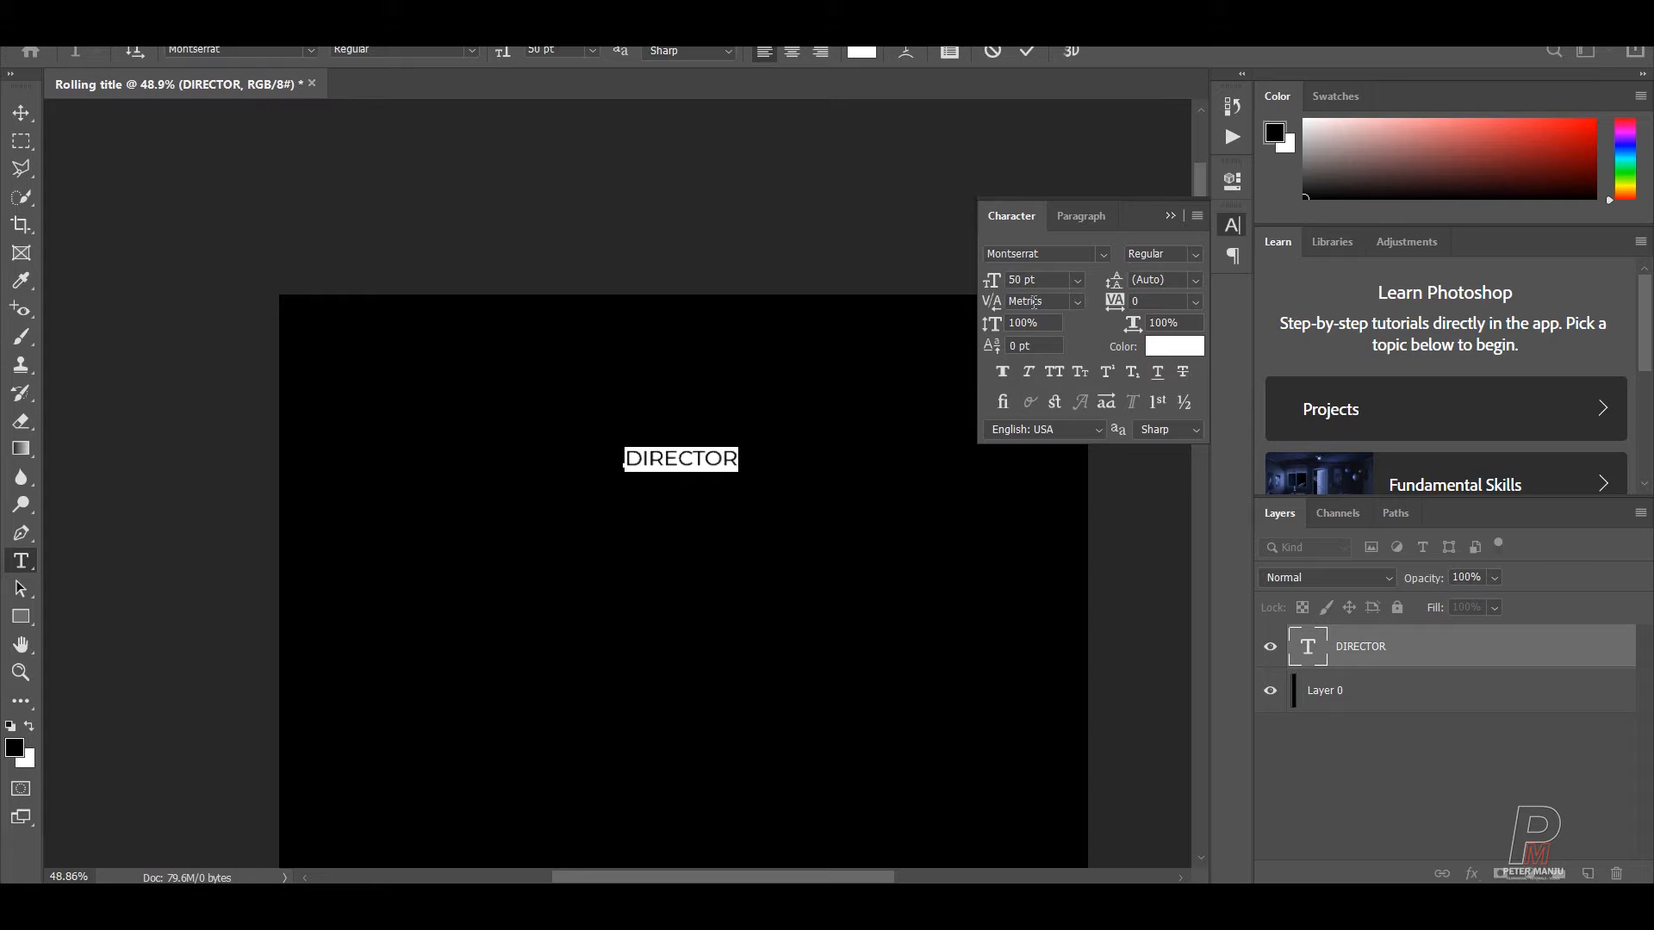
- Try a font size of 40 pt on the "DIRECTOR" text, and set it back to 50 pt
{"action": "left_click", "coordinate": [1056, 279]}
{"action": "type", "text": "40"}
{"action": "key", "text": "Return"}
{"action": "left_click_drag", "start_coordinate": [1041, 282], "coordinate": [949, 282]}
{"action": "type", "text": "50"}
{"action": "key", "text": "Return"}
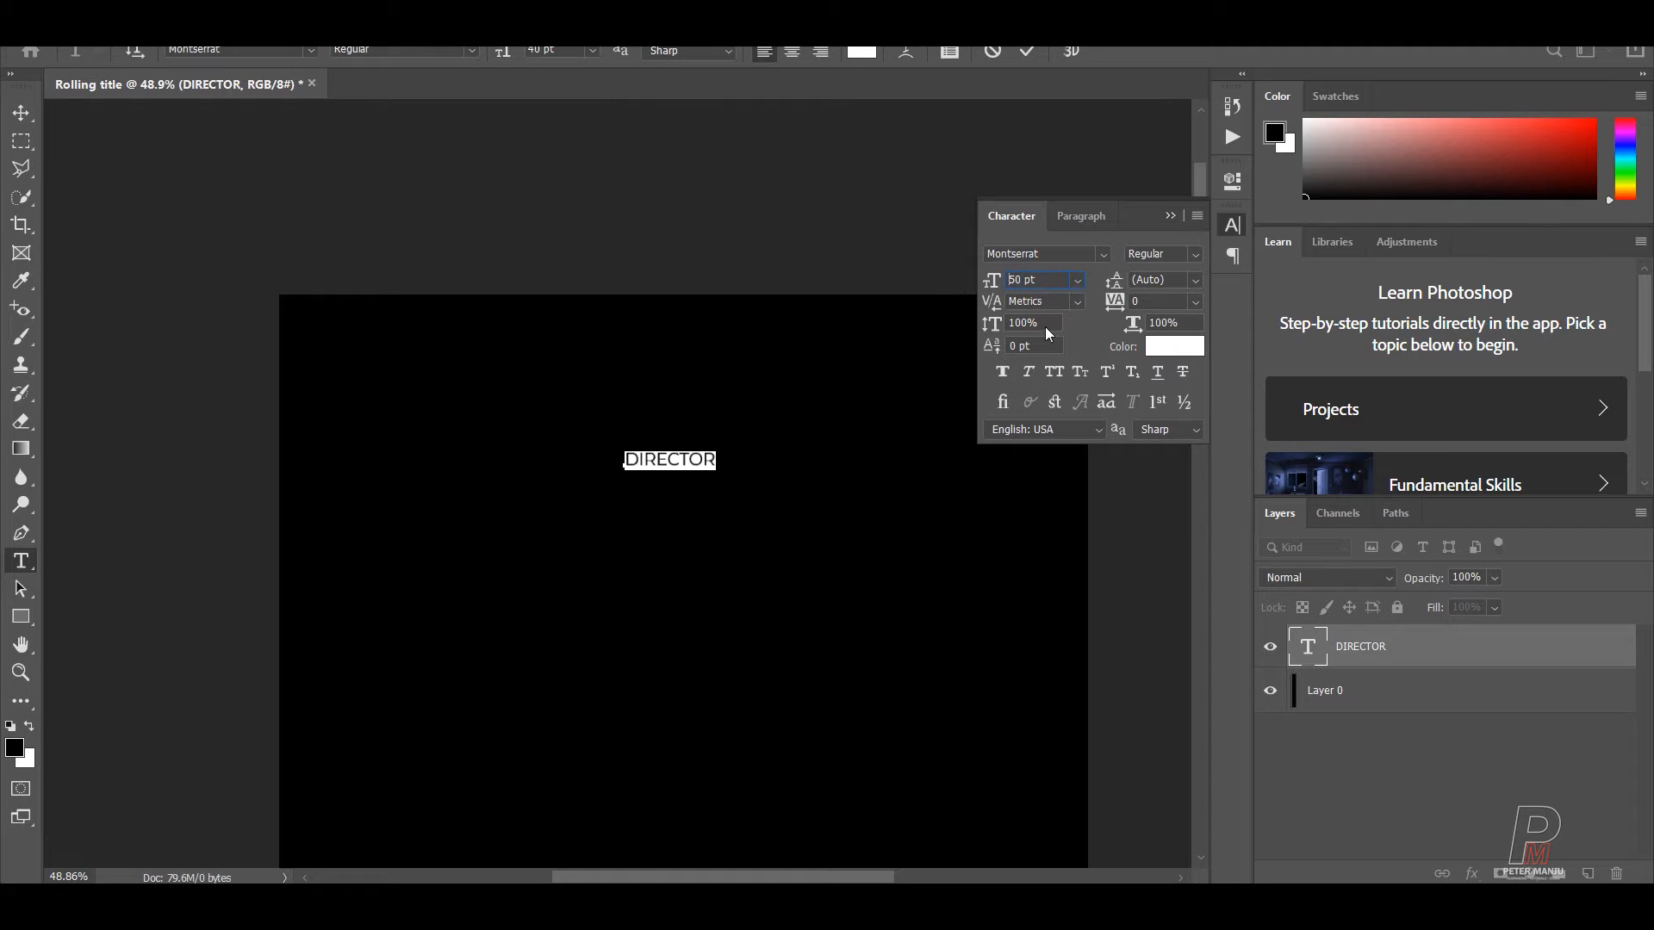
- Commit the "DIRECTOR" text and center its layer horizontally against Layer 0
{"action": "left_click", "coordinate": [1169, 215]}
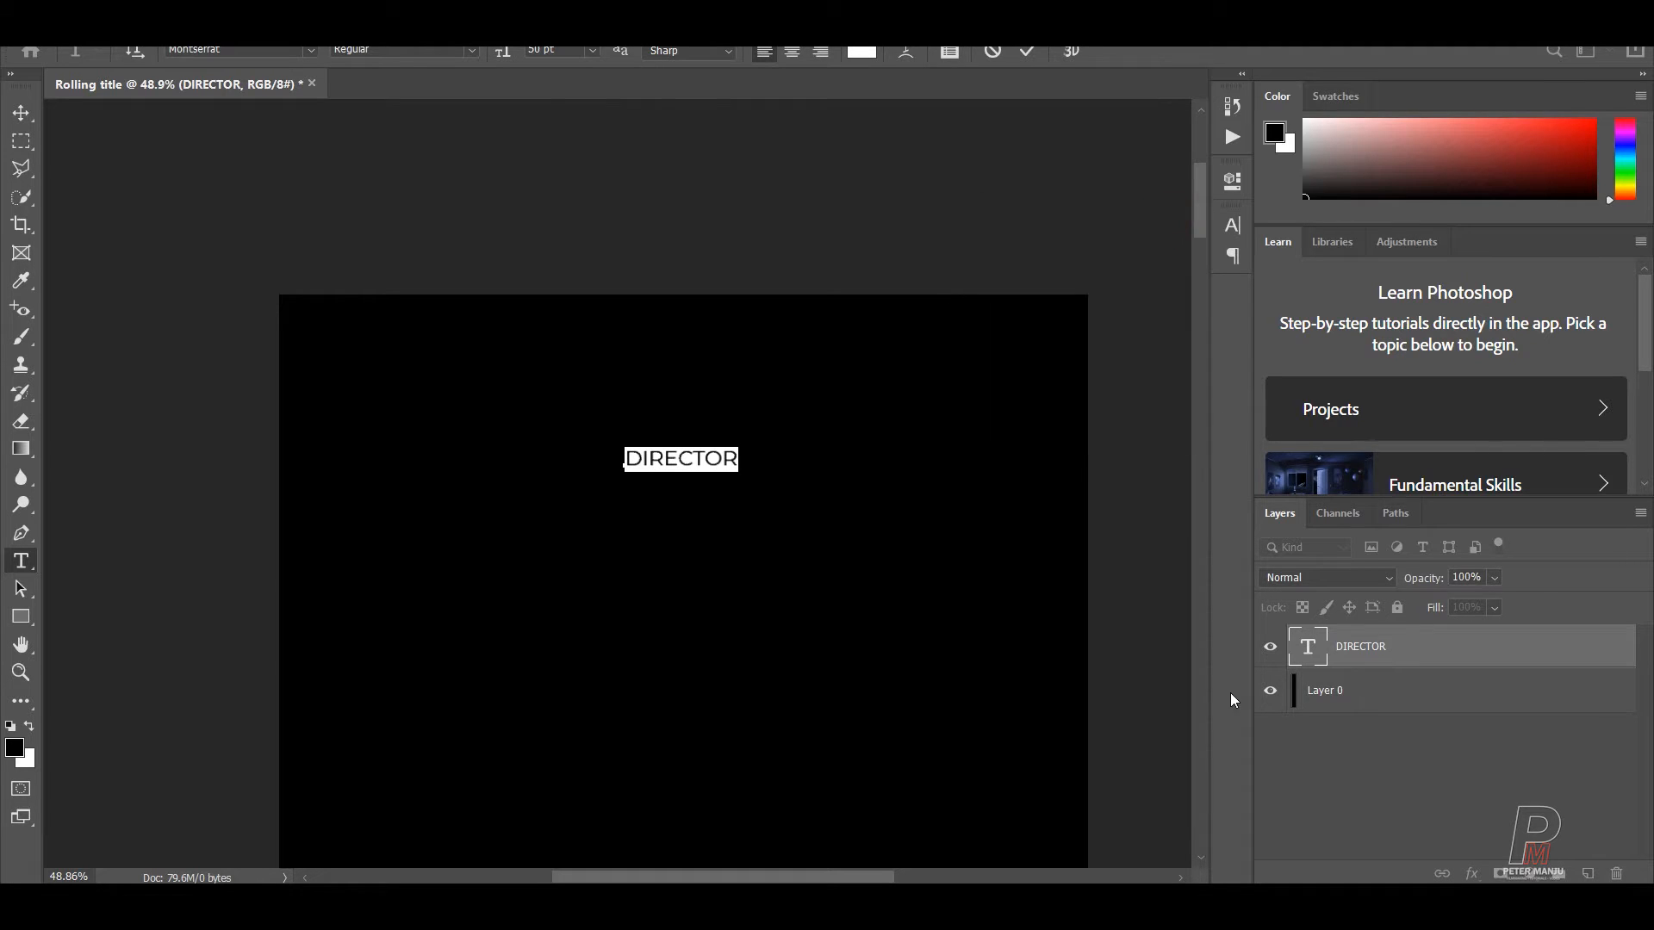
{"action": "left_click", "coordinate": [1440, 744]}
{"action": "left_click_drag", "start_coordinate": [1387, 646], "coordinate": [1375, 708]}
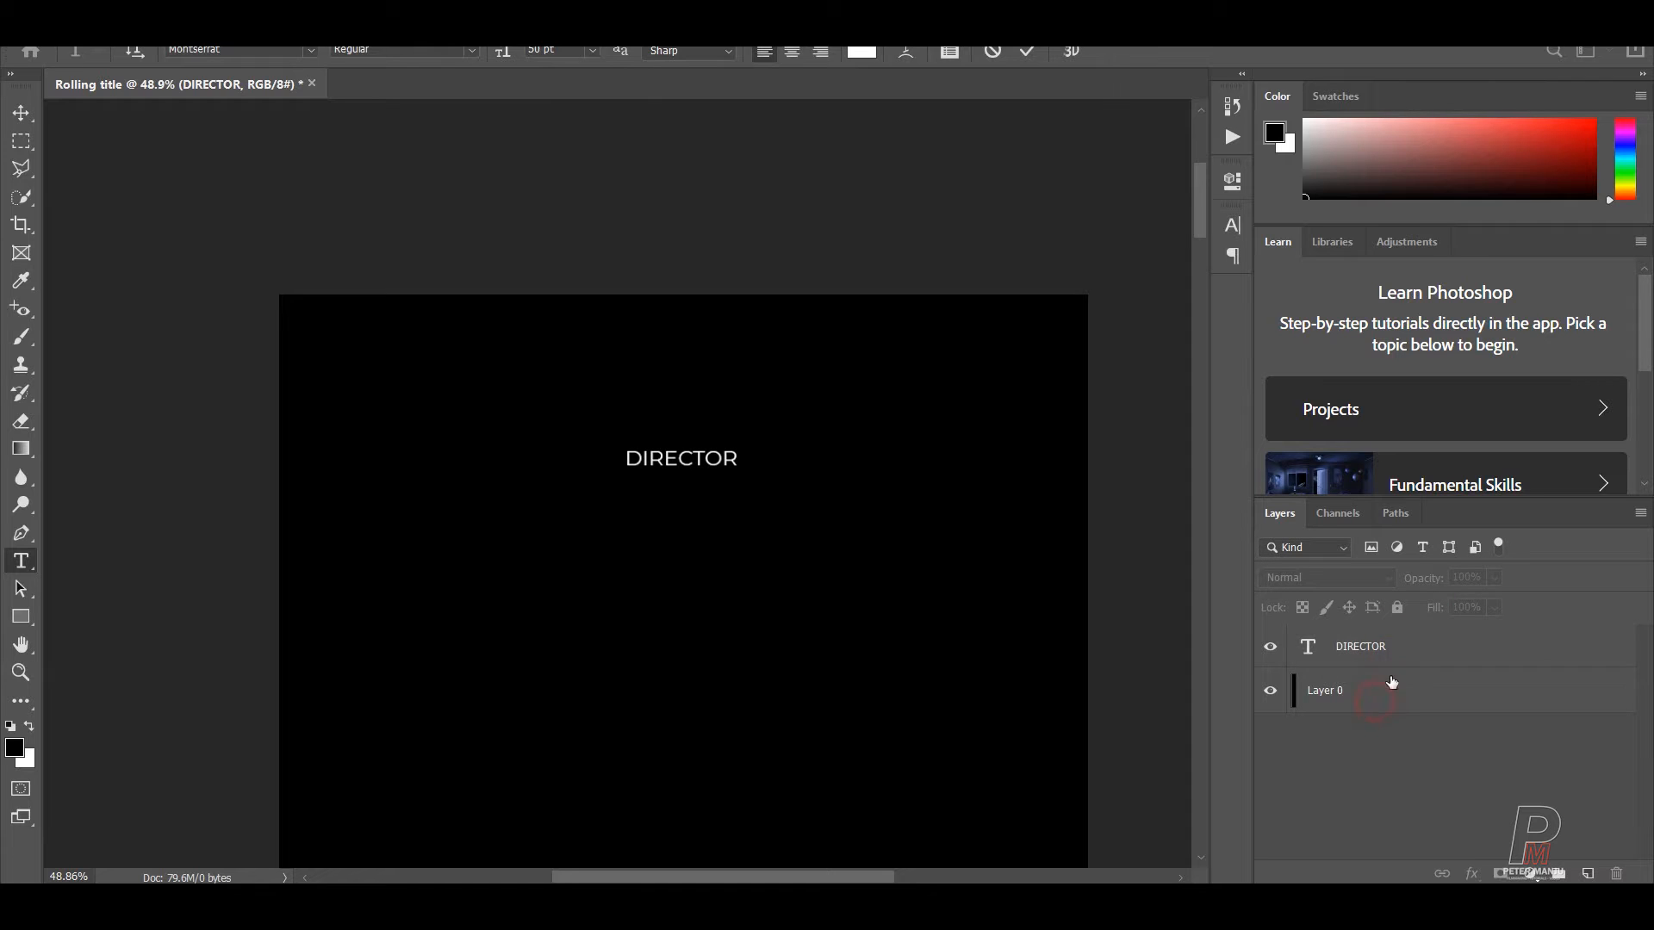
{"action": "left_click", "coordinate": [1378, 690]}
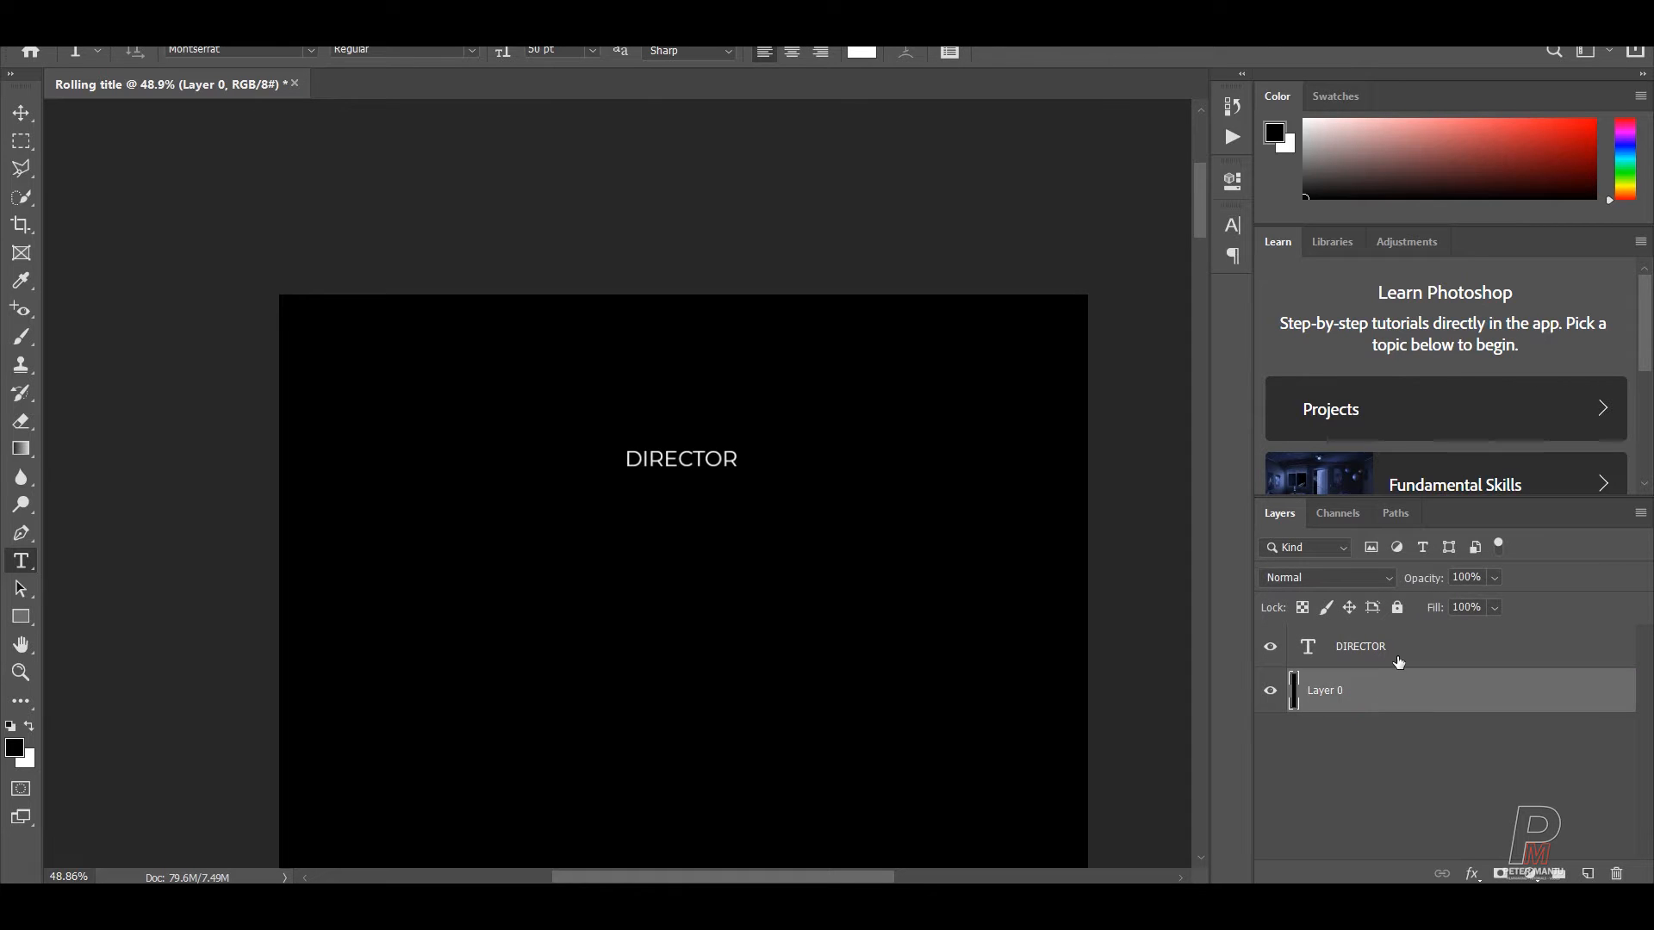
{"action": "left_click", "coordinate": [1397, 659], "text": "shift"}
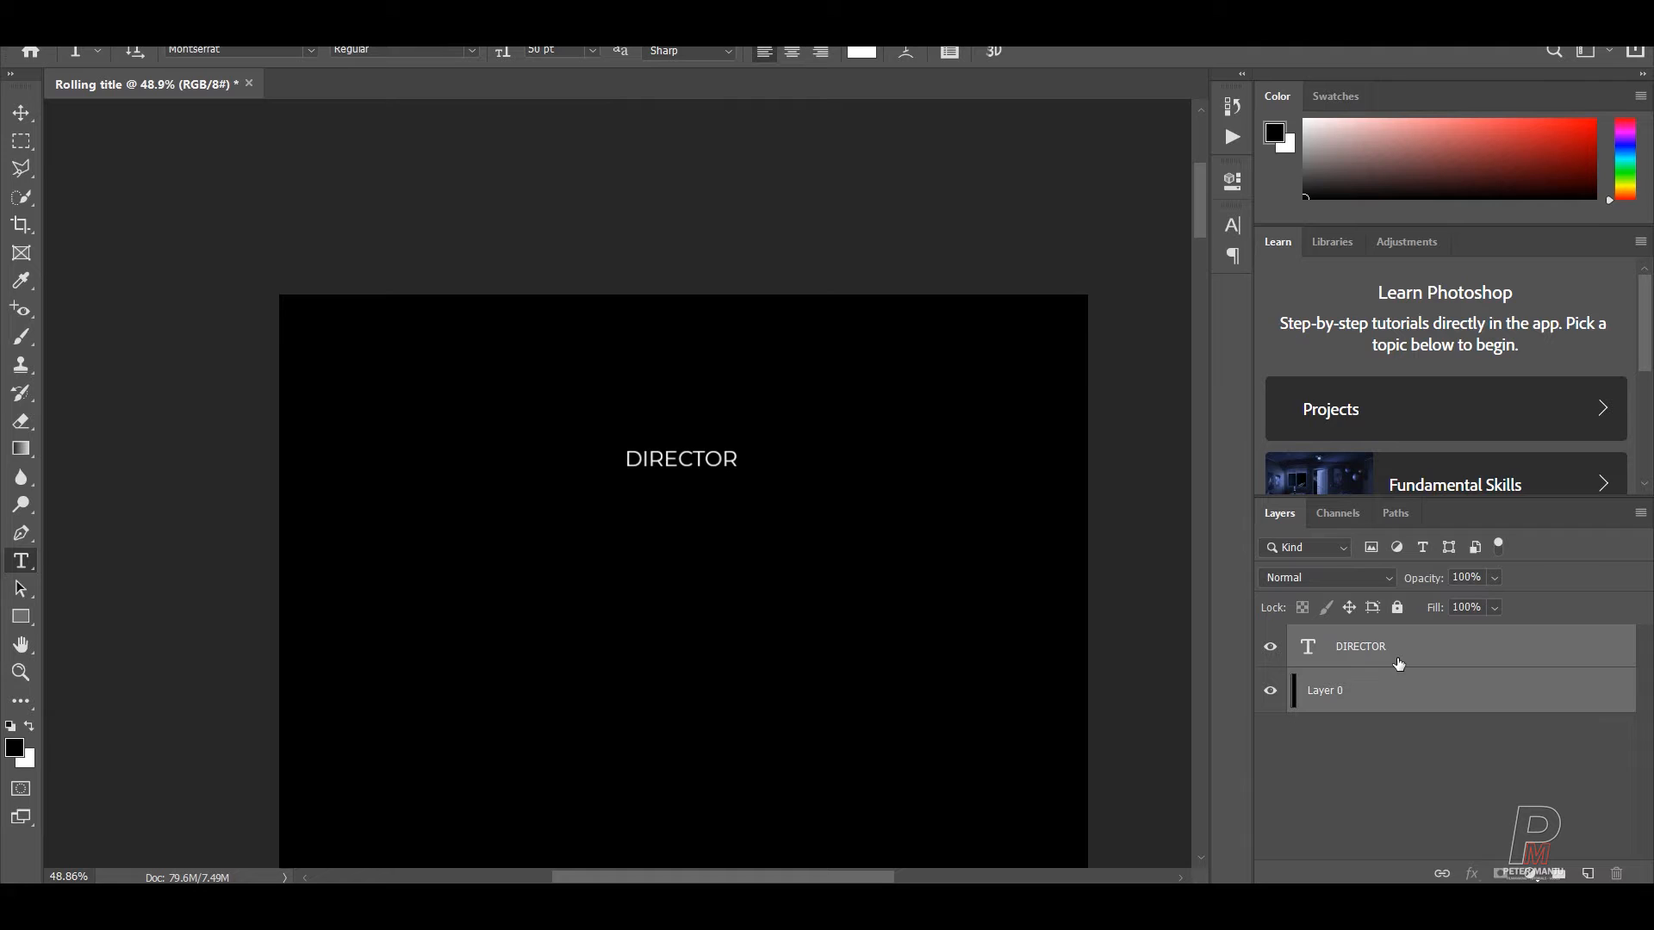
{"action": "left_click", "coordinate": [21, 113]}
{"action": "left_click", "coordinate": [495, 52]}
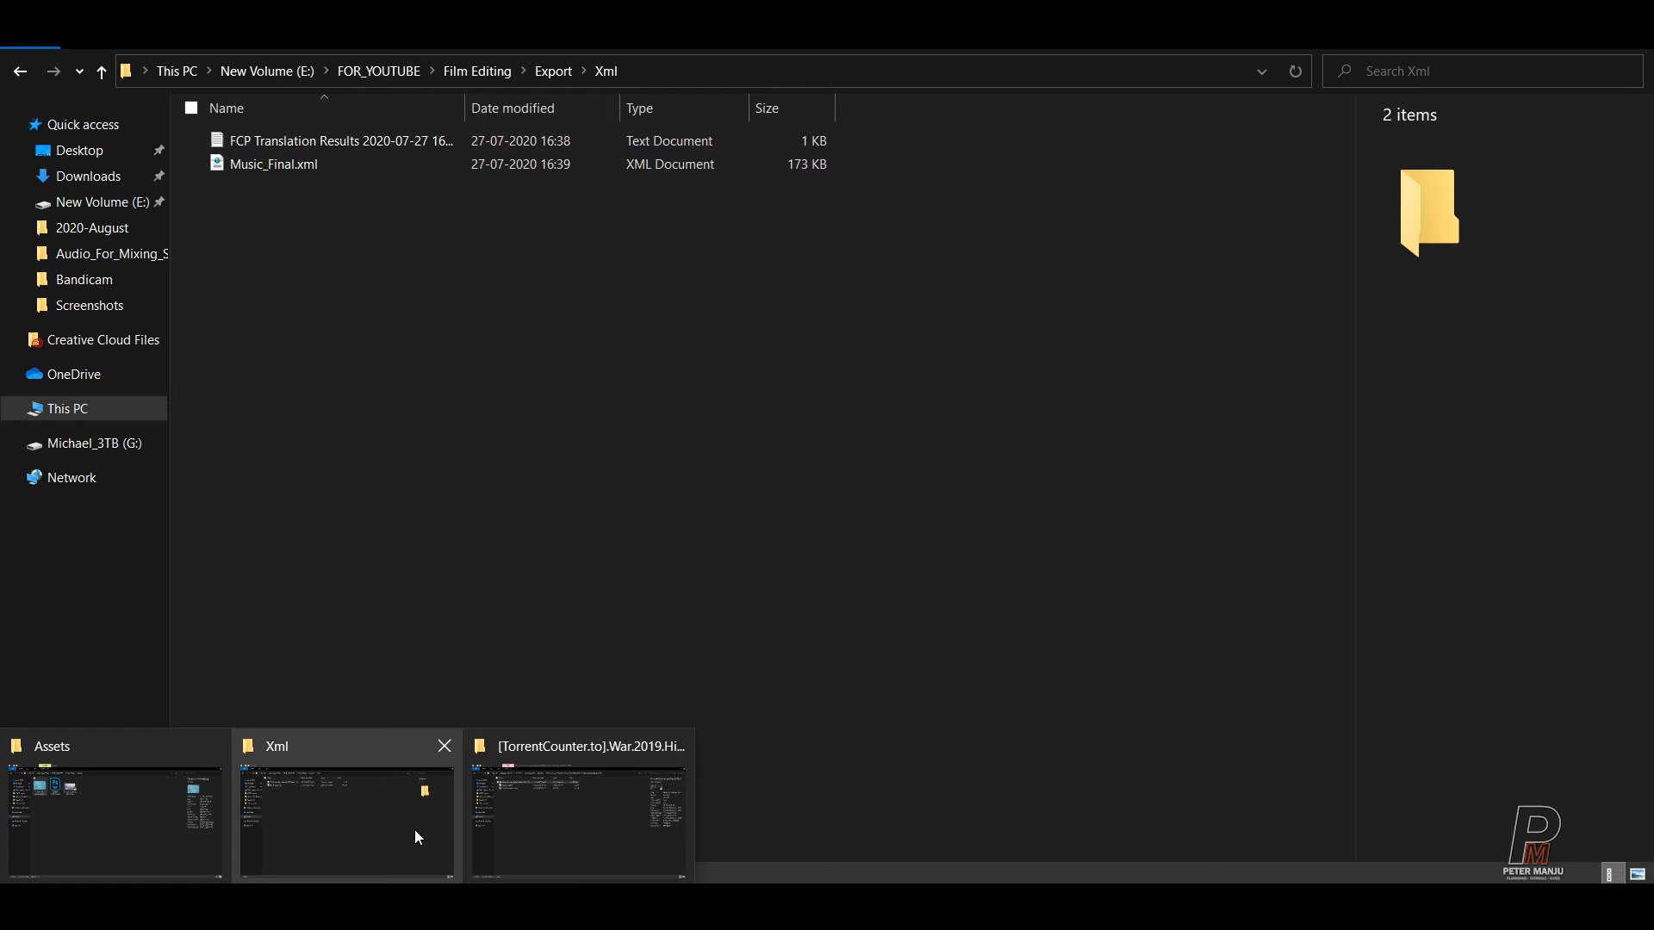
- Switch to File Explorer and open the Assets folder inside the Film Editing folder
{"action": "left_click", "coordinate": [416, 829]}
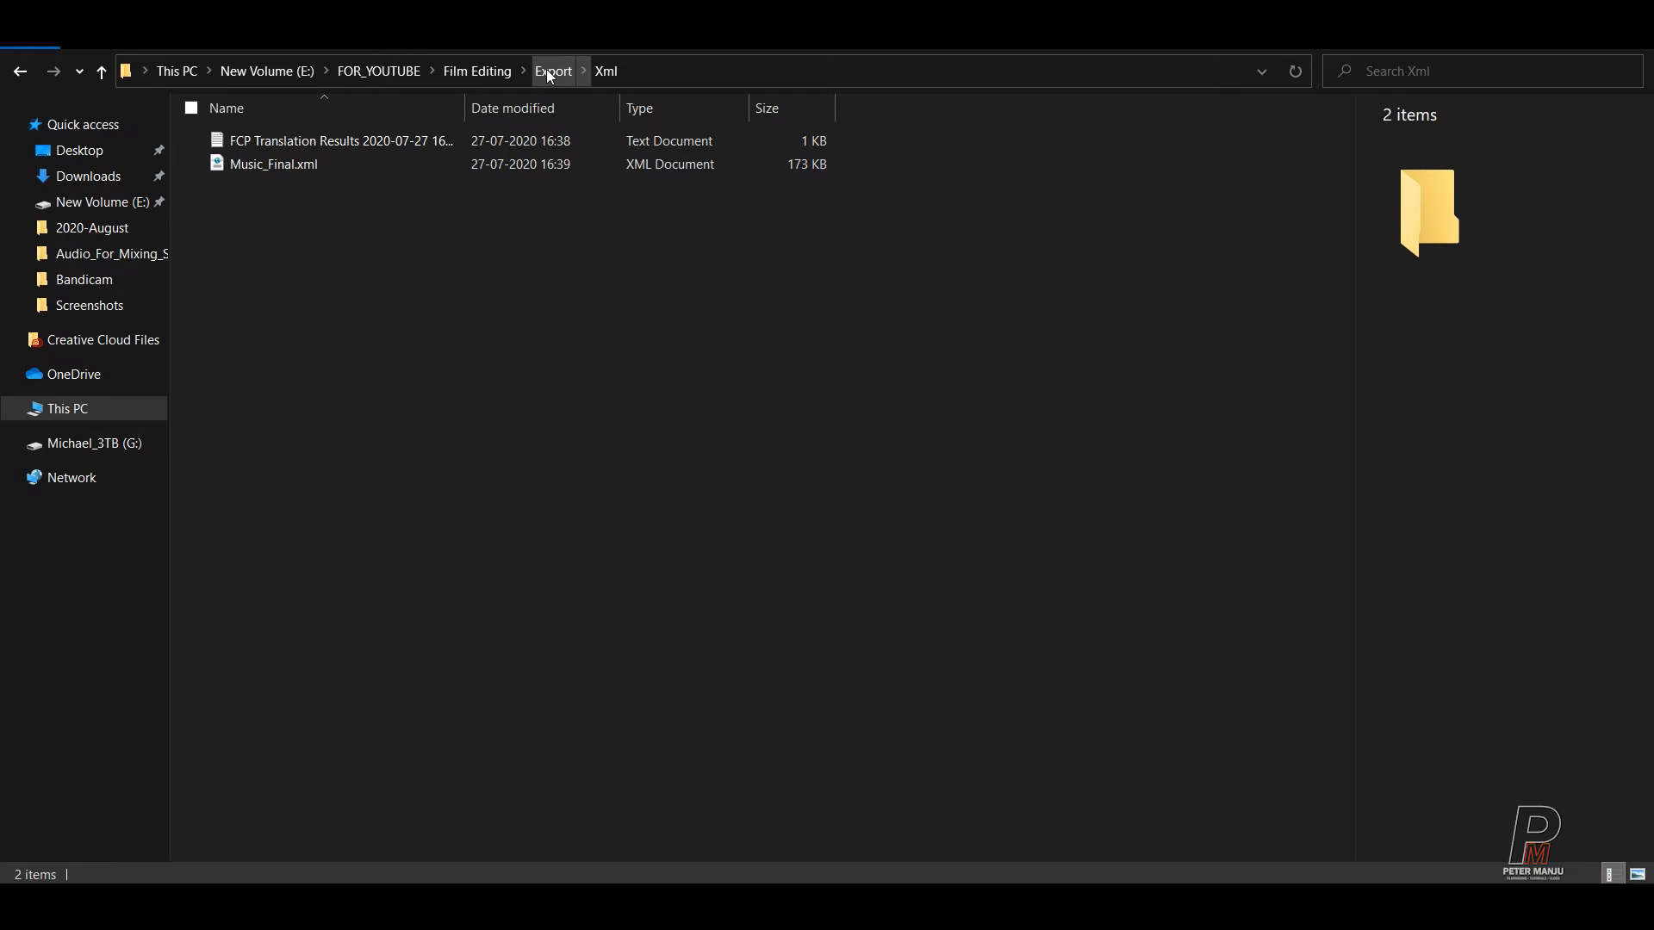
{"action": "left_click", "coordinate": [551, 72]}
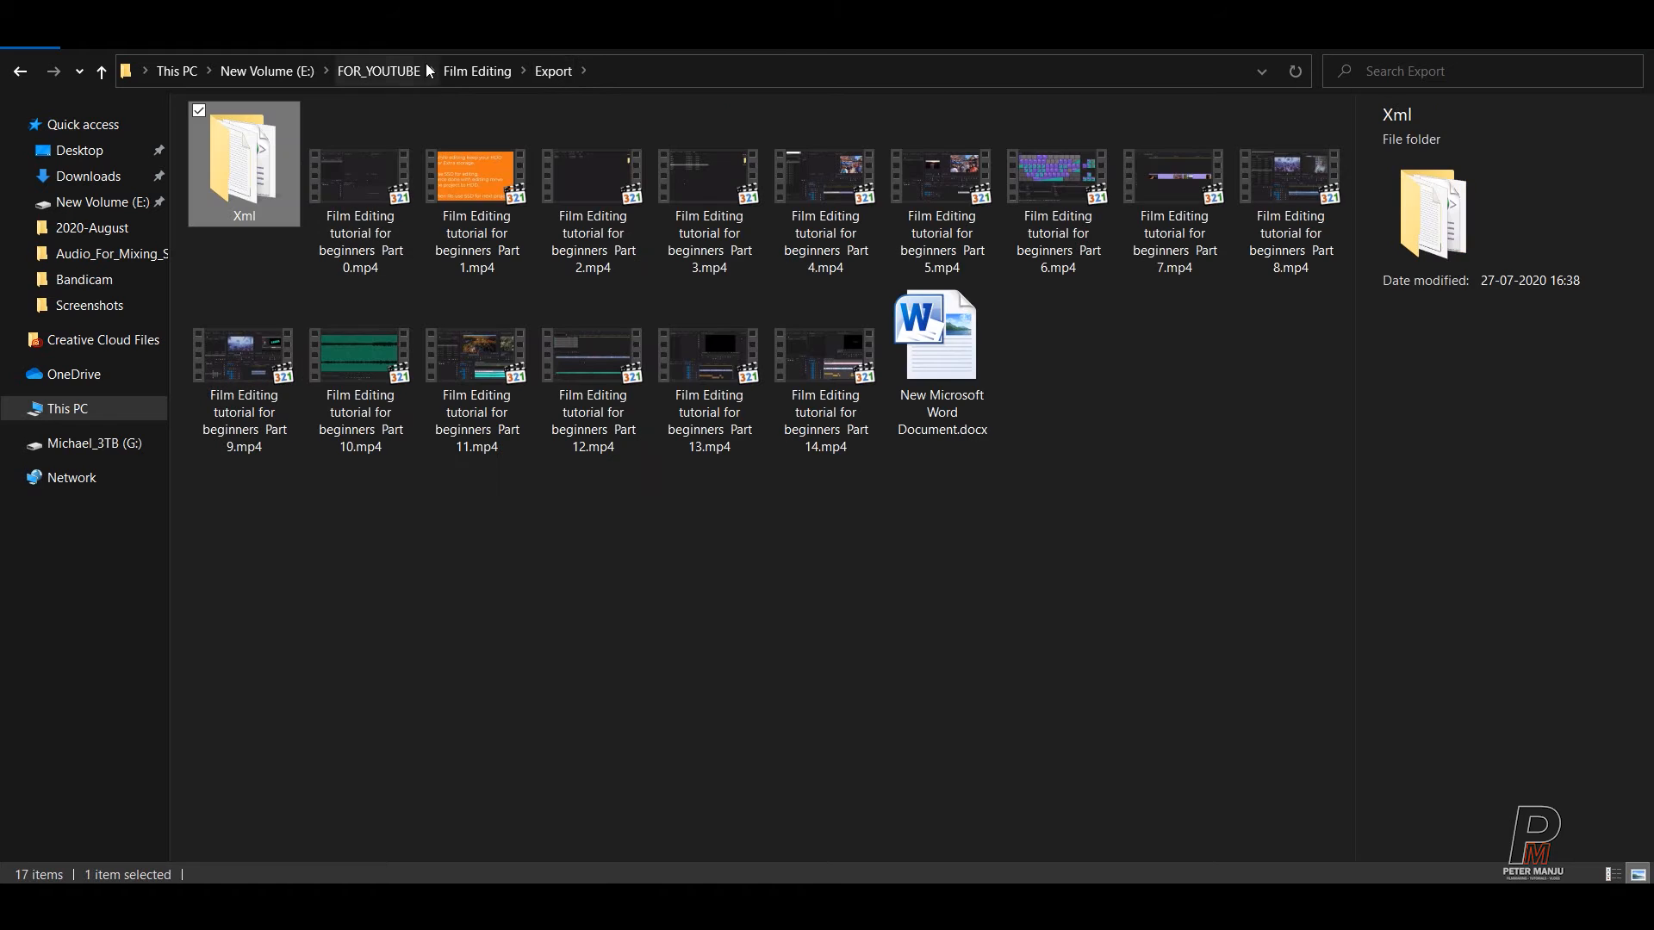
{"action": "left_click", "coordinate": [477, 70]}
{"action": "left_click", "coordinate": [244, 149]}
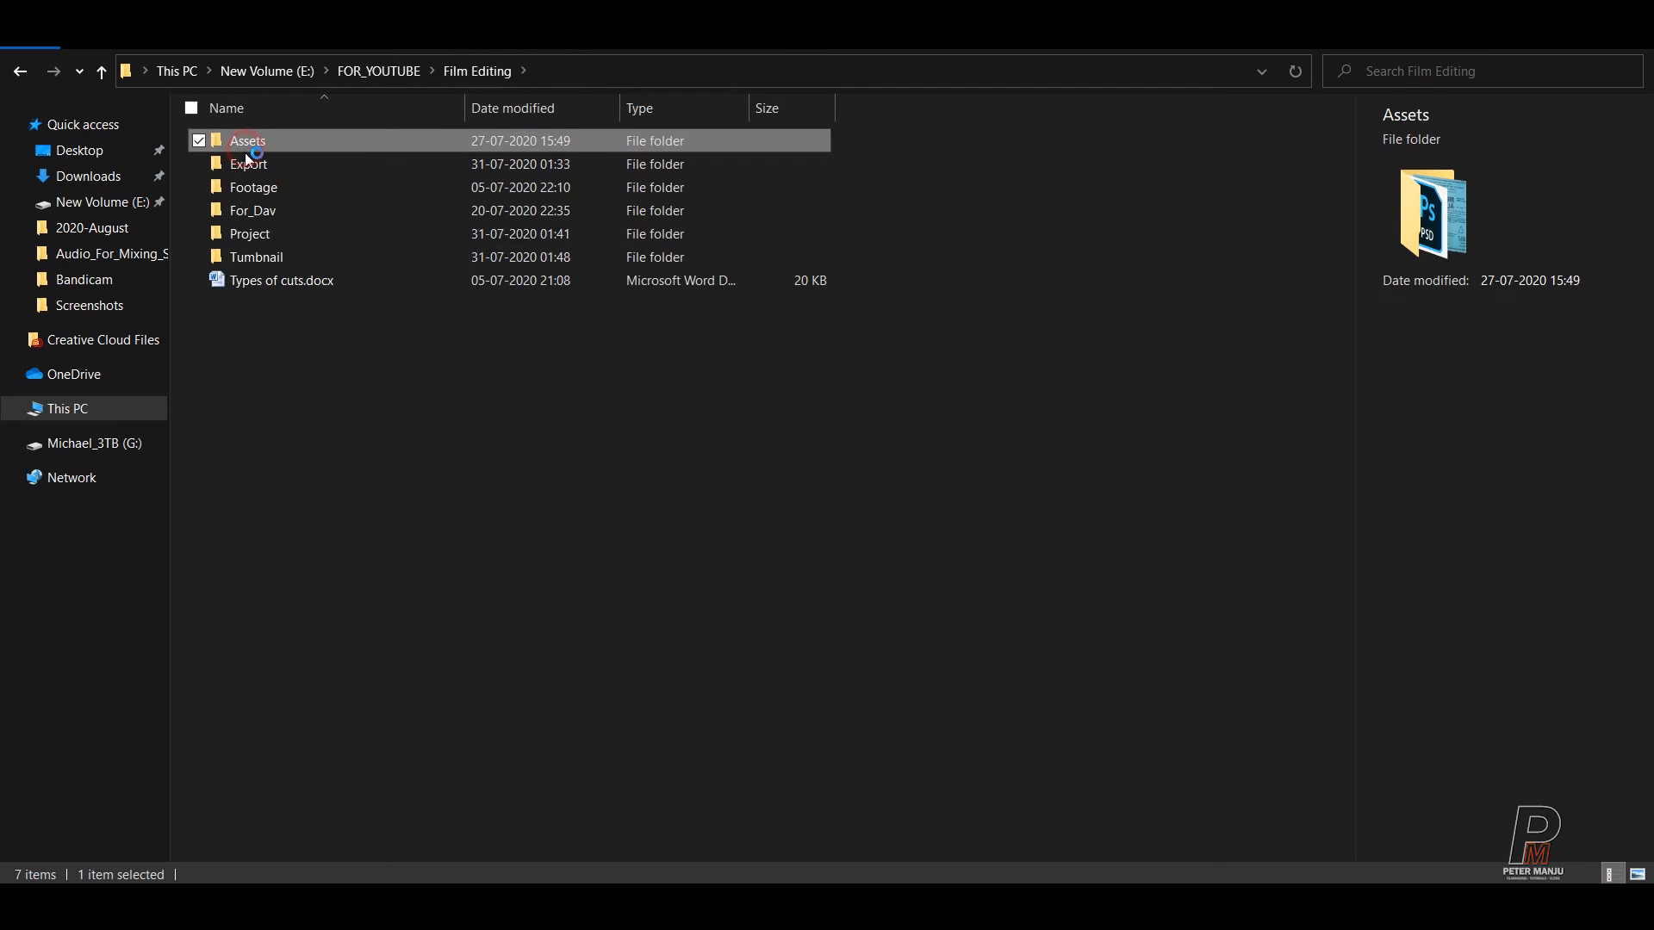
{"action": "double_click", "coordinate": [245, 151]}
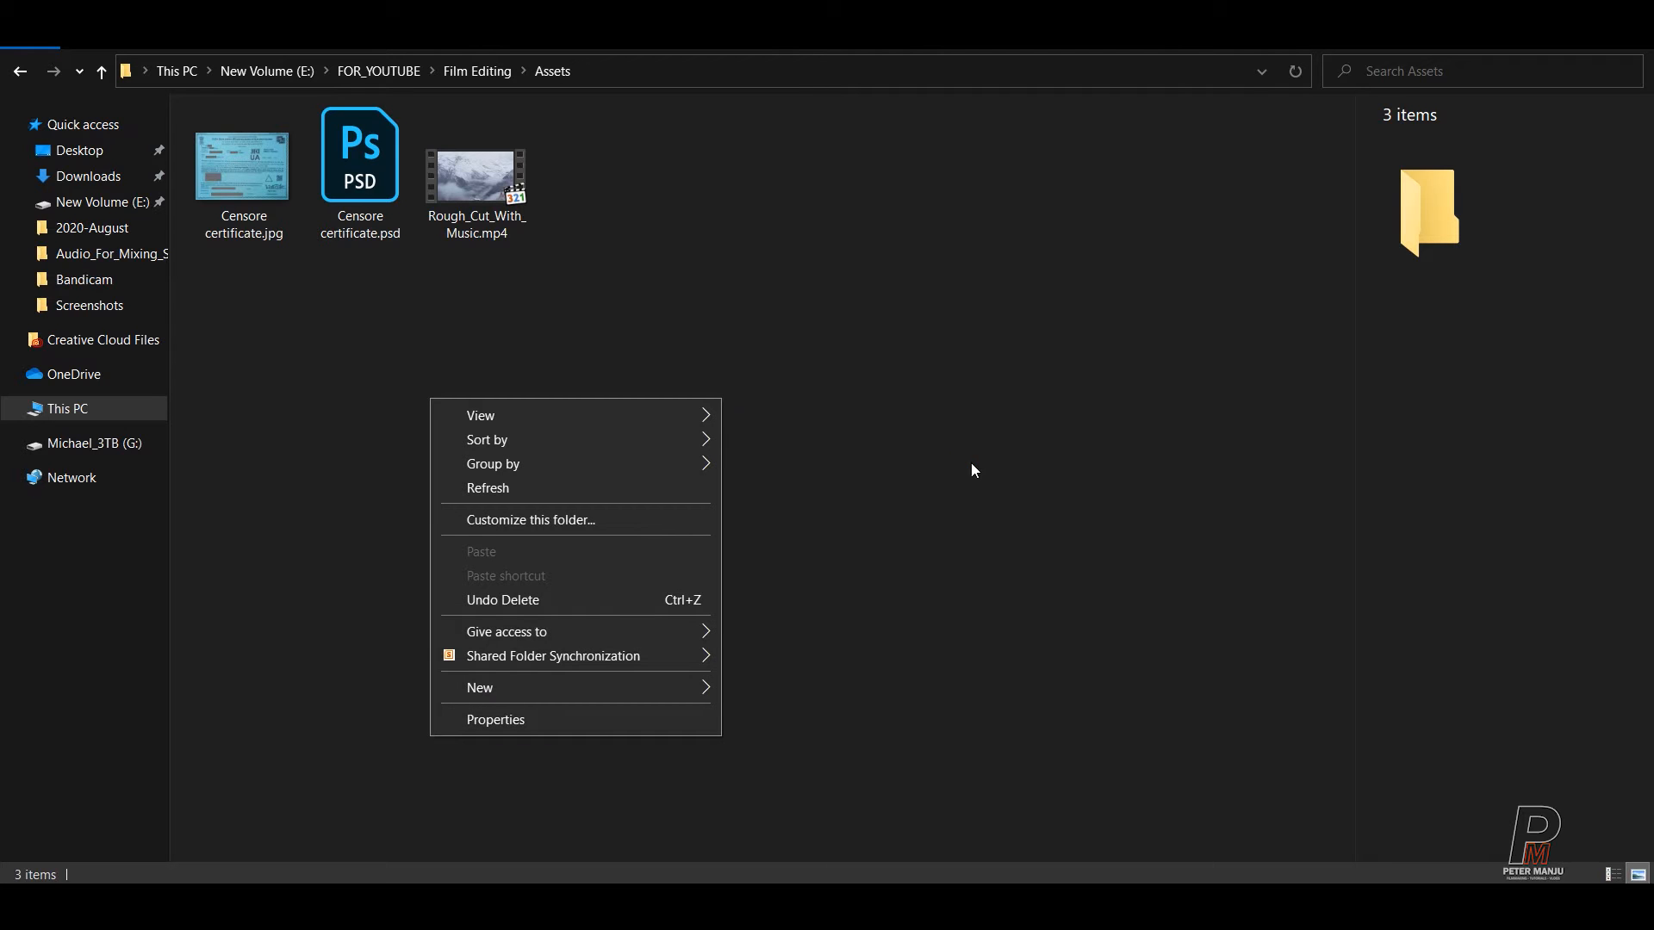
- Create a new Microsoft Excel worksheet in the Assets folder and name it "eND CREDITS"
{"action": "left_click", "coordinate": [546, 678]}
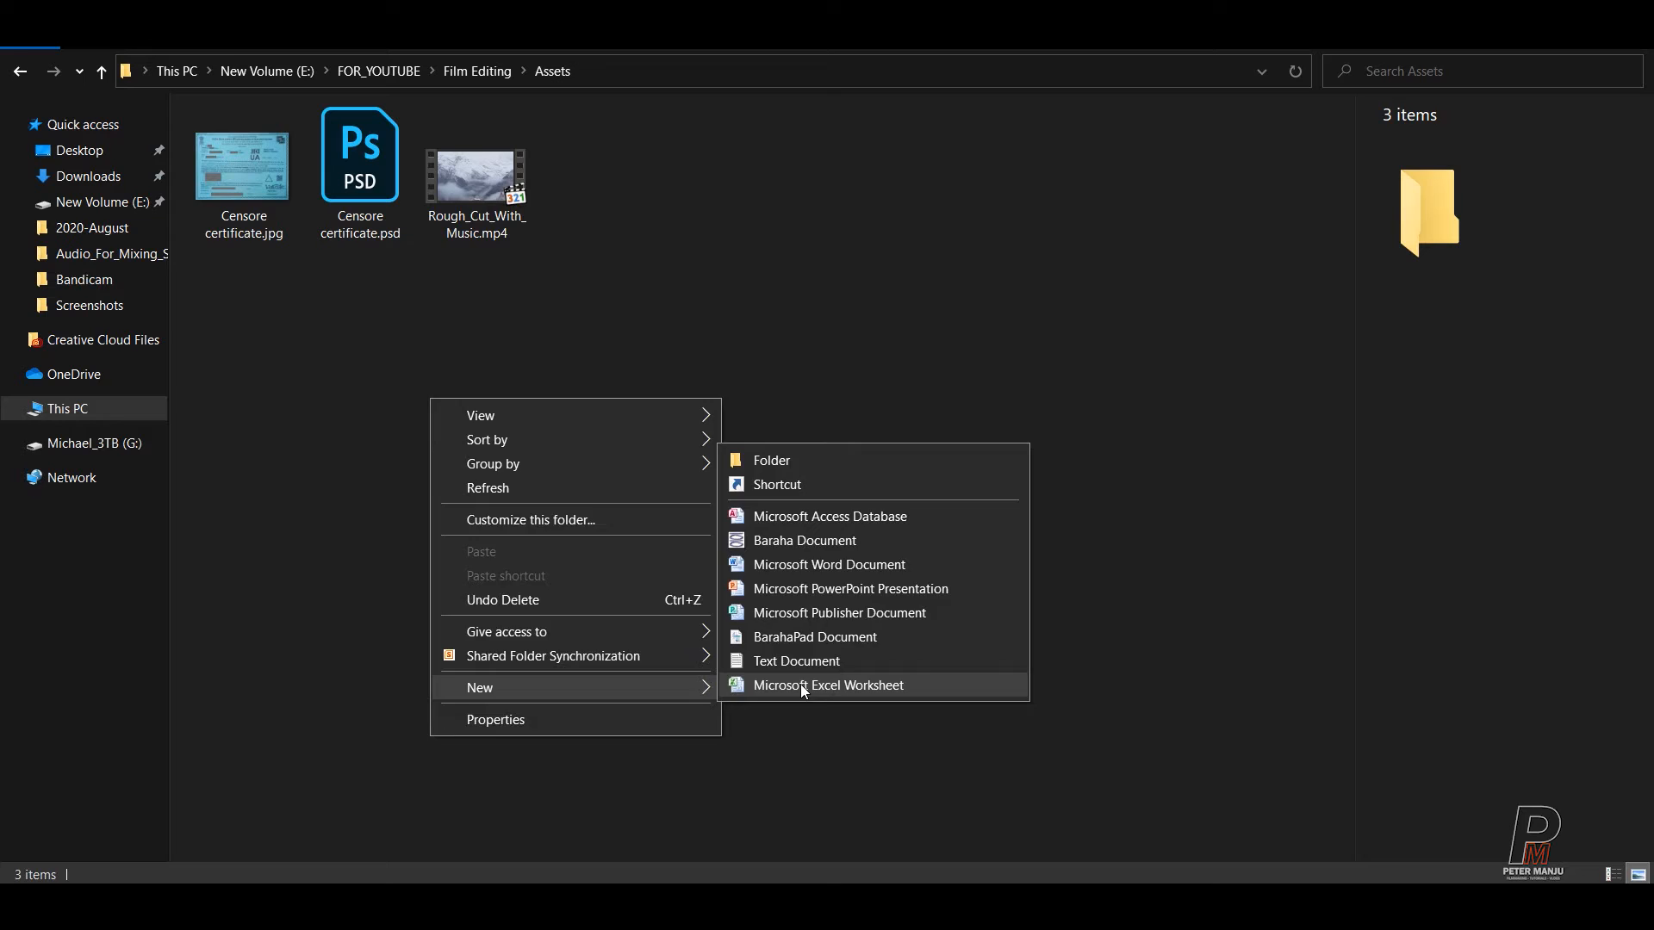
{"action": "left_click", "coordinate": [801, 685]}
{"action": "left_click", "coordinate": [630, 603]}
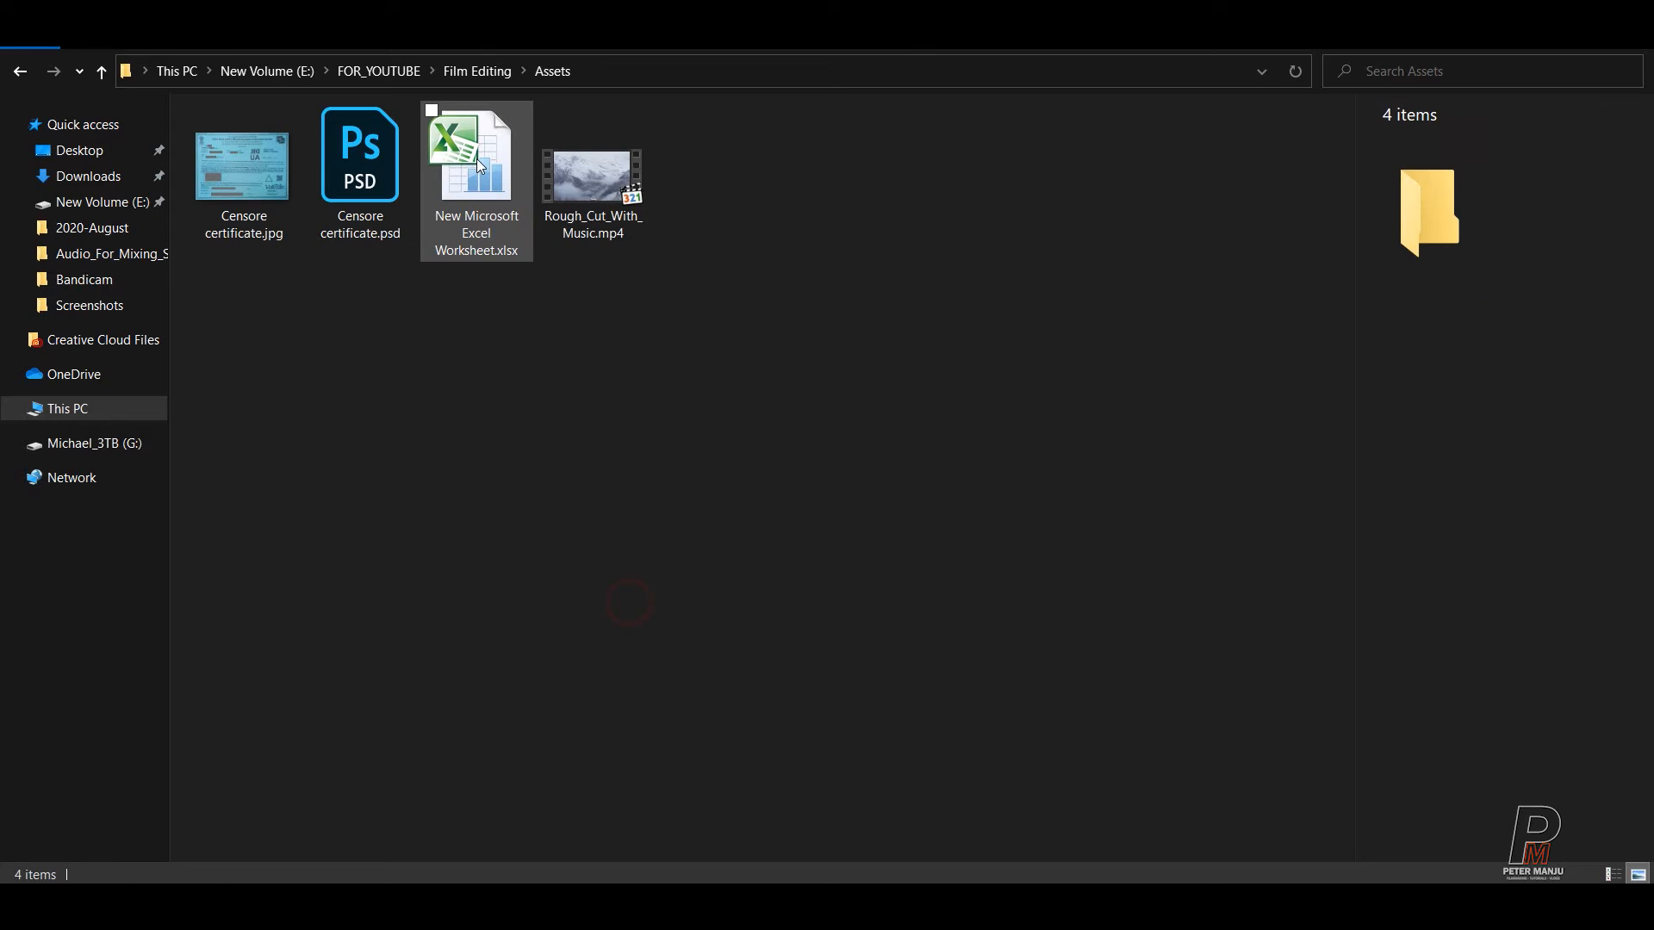
{"action": "left_click", "coordinate": [477, 209]}
{"action": "key", "text": "F2"}
{"action": "type", "text": "e"}
{"action": "type", "text": "ND CREDI"}
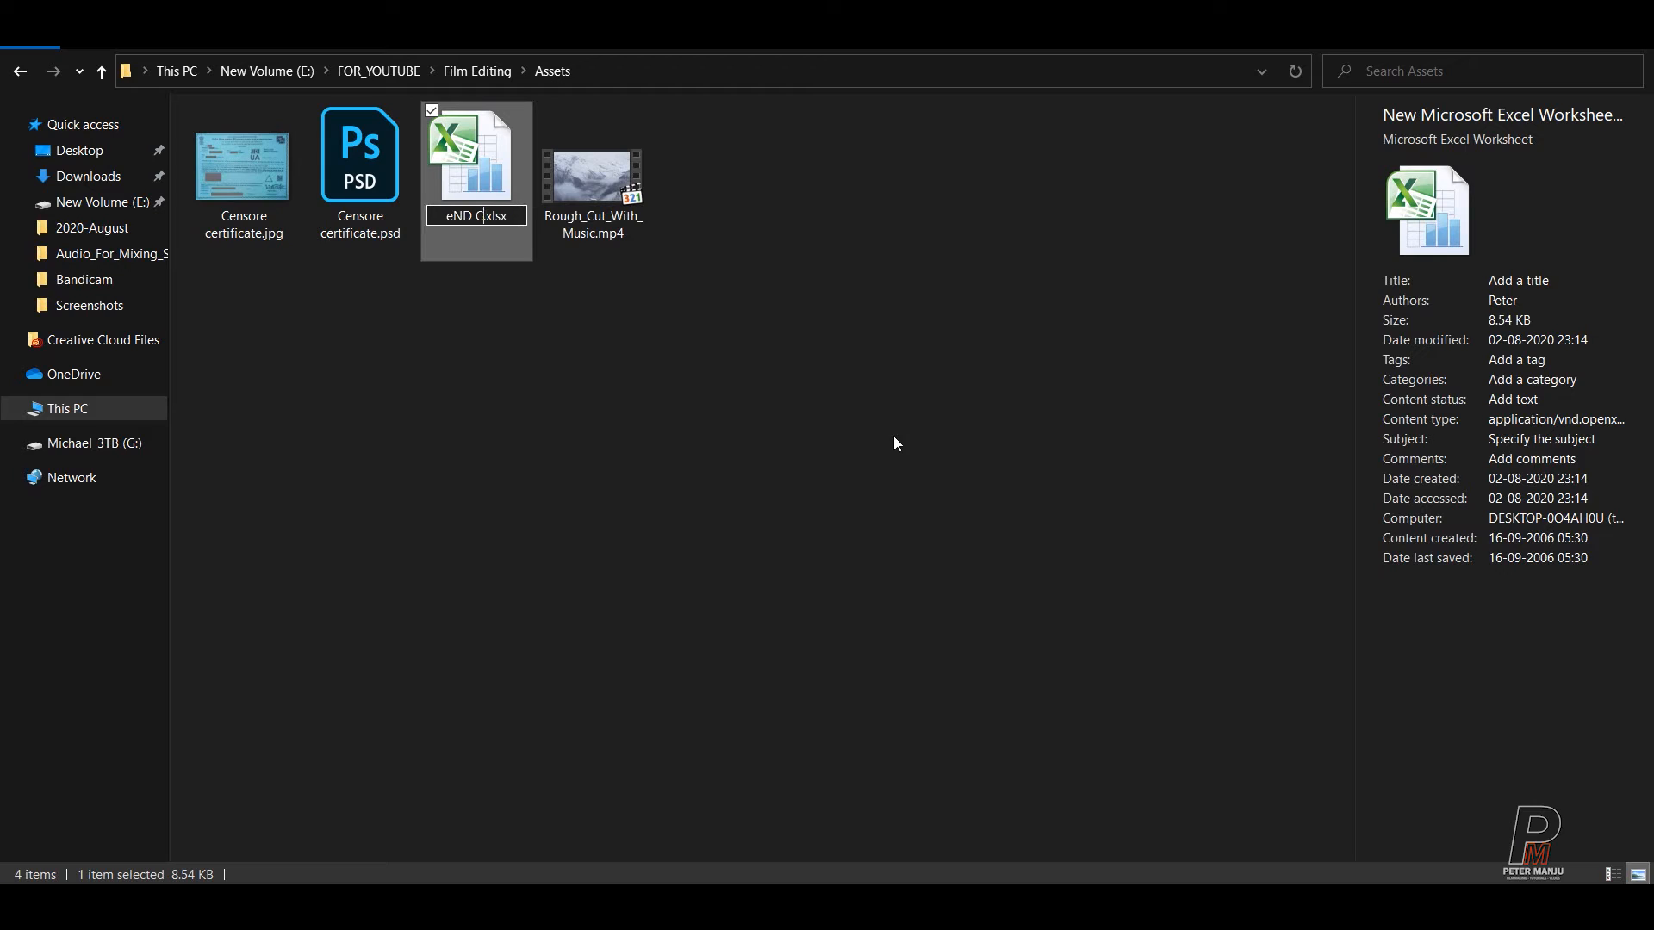
{"action": "type", "text": "TS"}
{"action": "left_click", "coordinate": [631, 483]}
- Open the "eND CREDITS" worksheet in Excel and widen column A to about five times its default width
{"action": "left_click", "coordinate": [487, 159]}
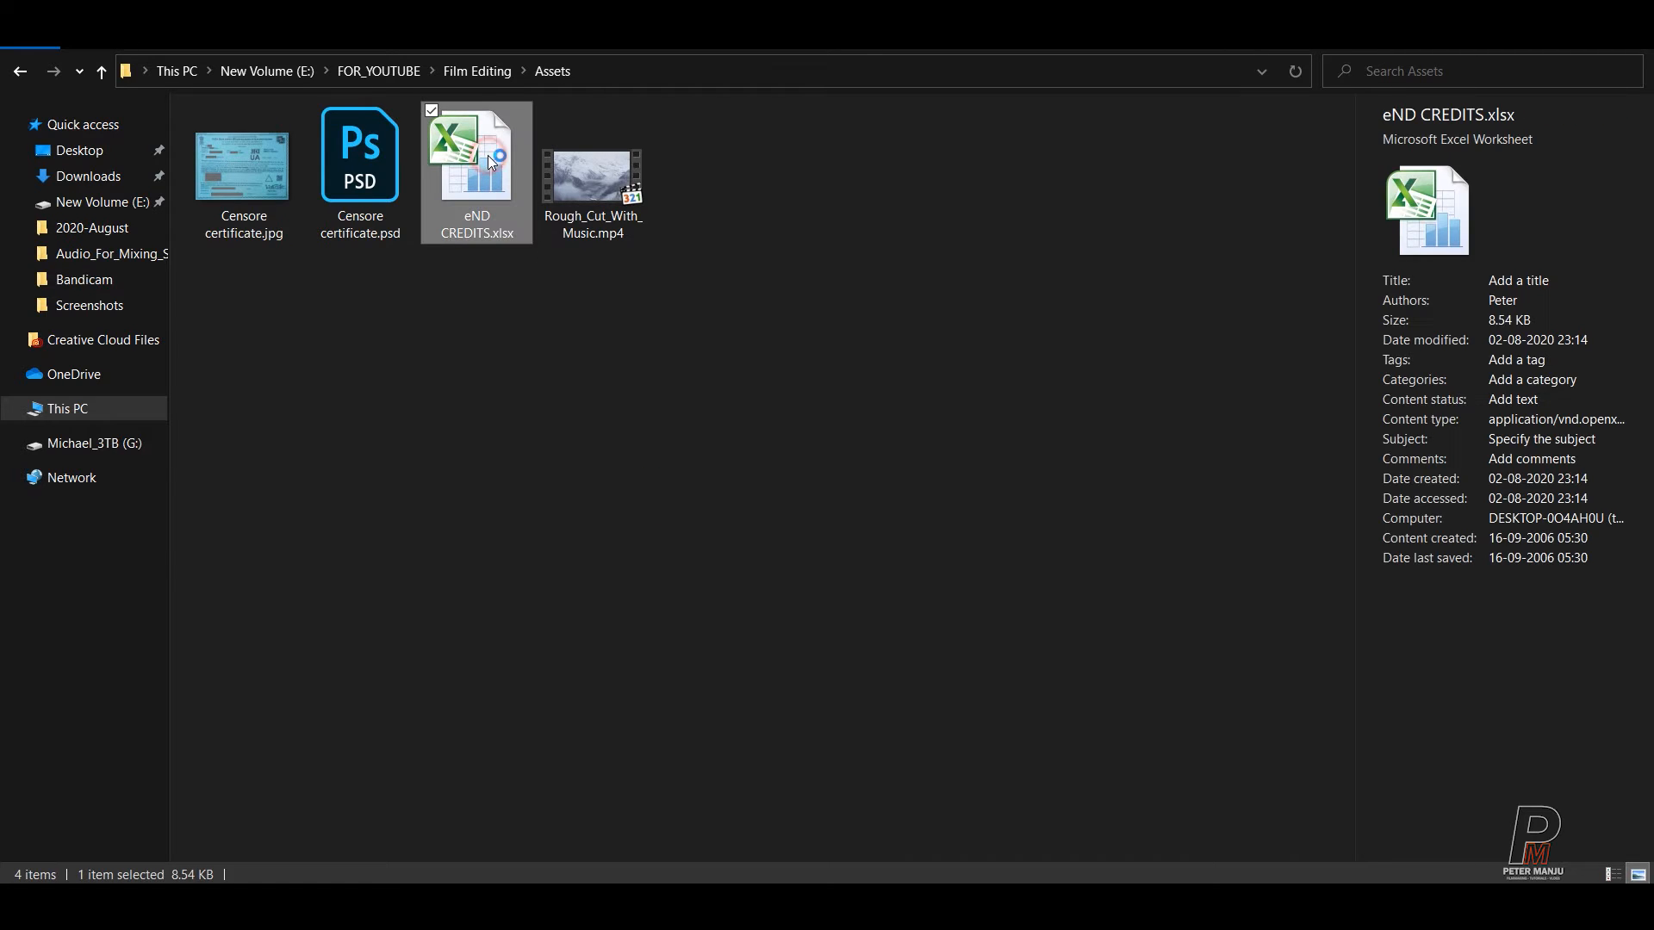
{"action": "double_click", "coordinate": [489, 155]}
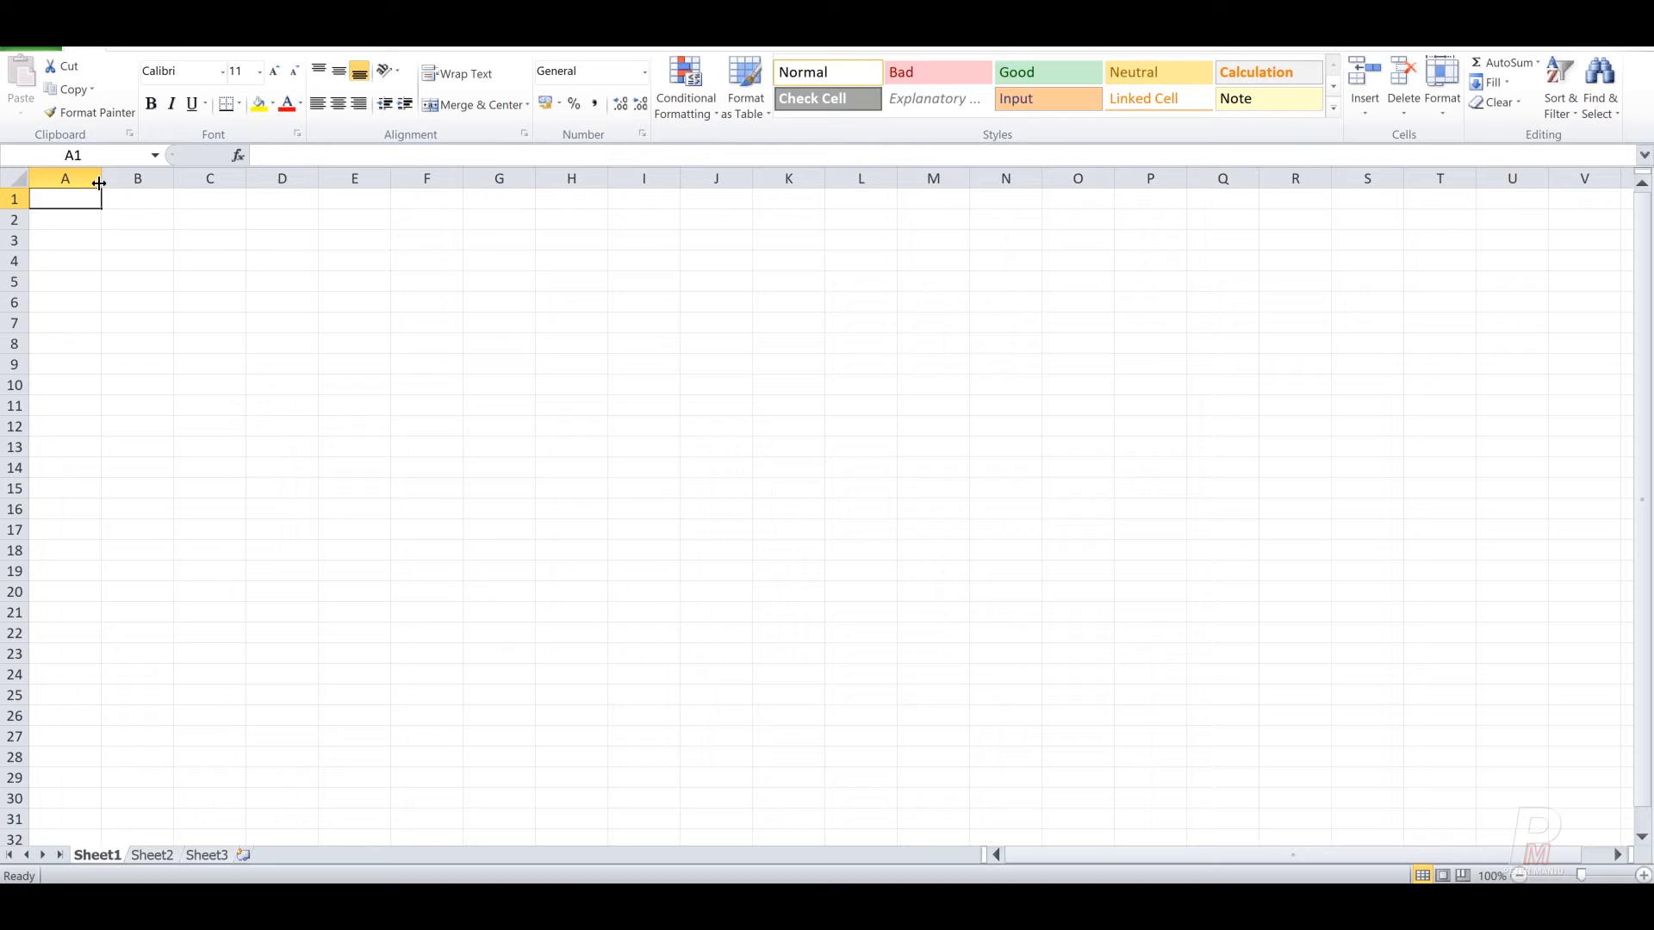
{"action": "left_click_drag", "start_coordinate": [107, 178], "coordinate": [395, 179]}
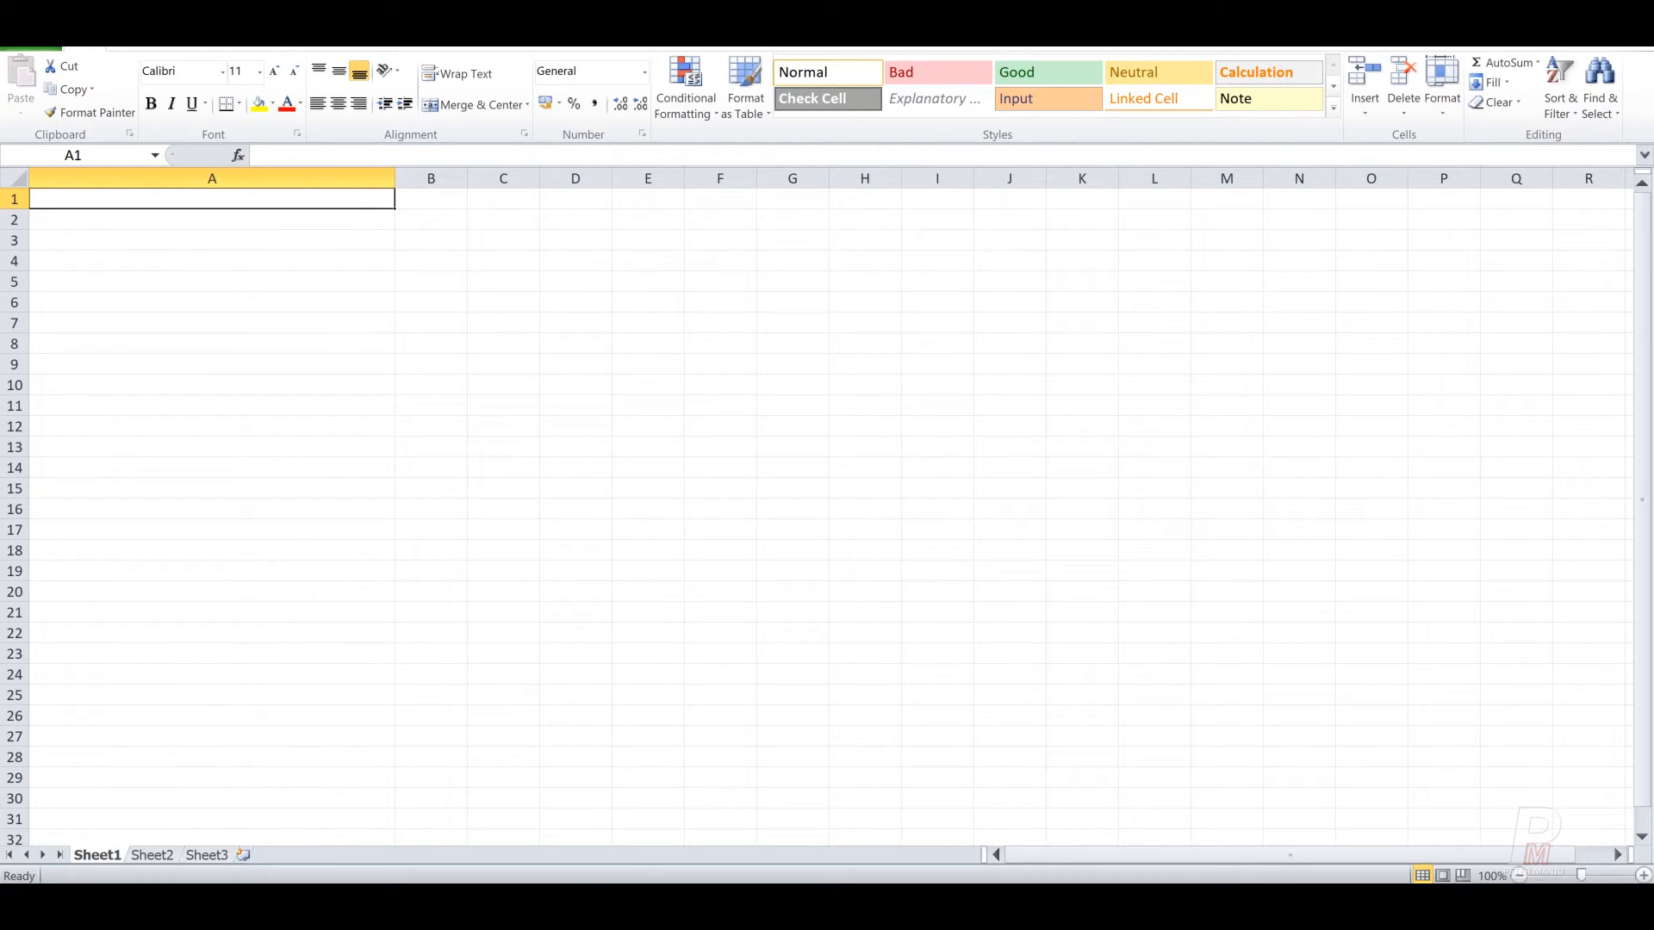
- Paste the copied list of names into column A starting at cell A1, and look through the list
{"action": "left_click", "coordinate": [69, 199]}
{"action": "key", "text": "ctrl+v"}
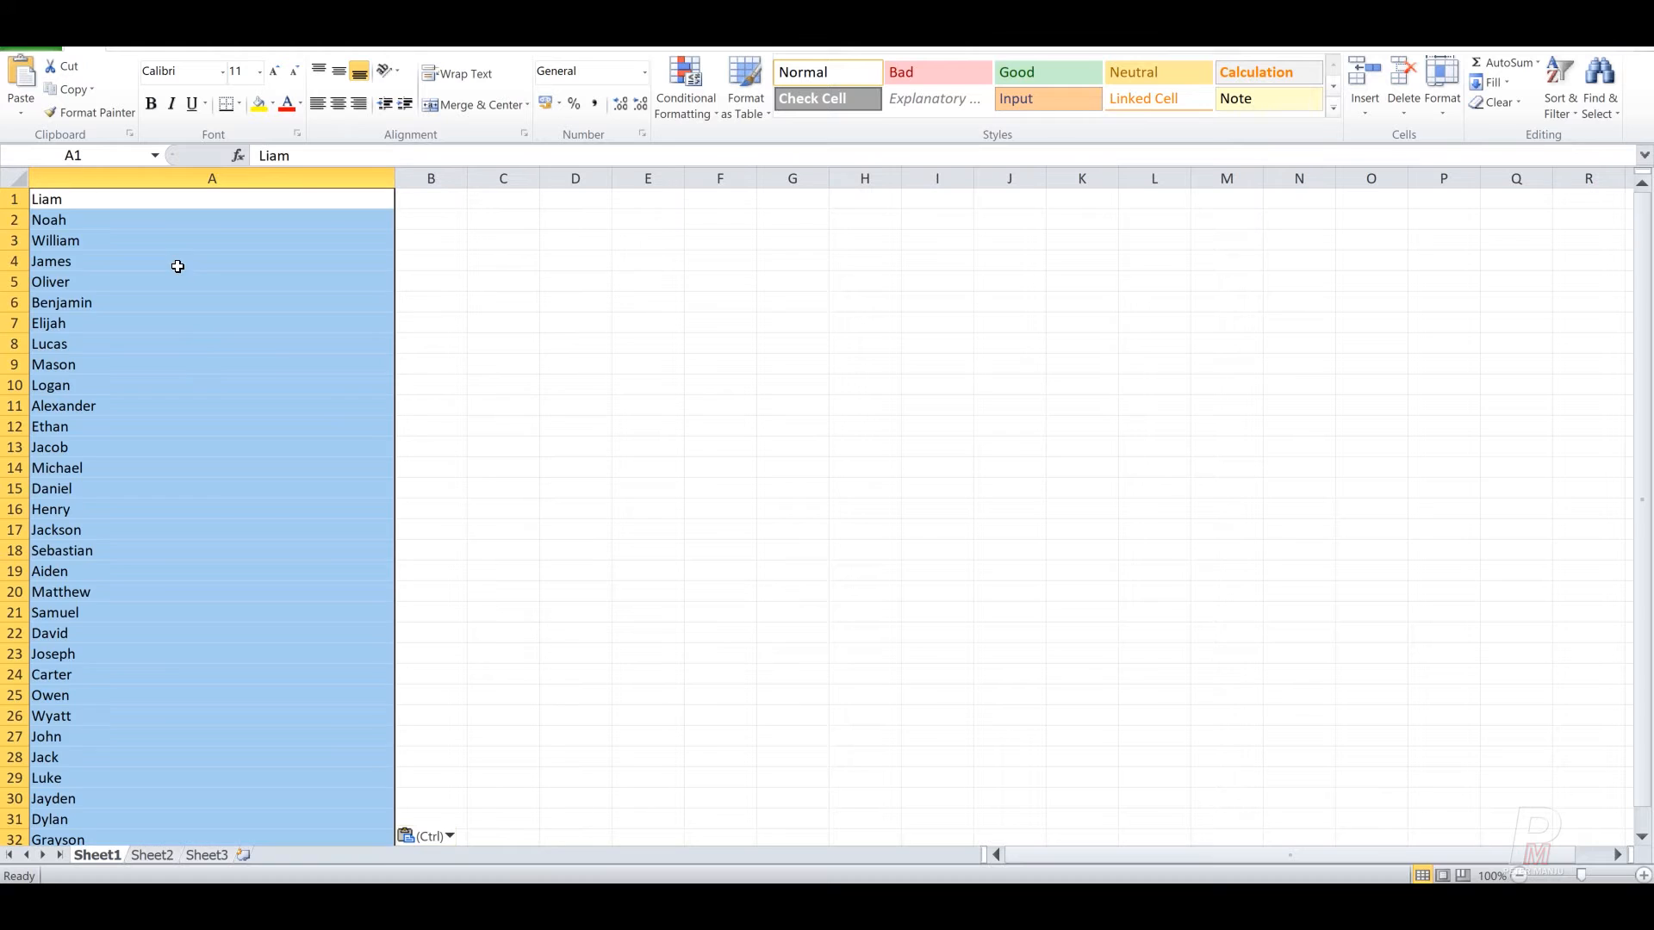
{"action": "left_click", "coordinate": [271, 369]}
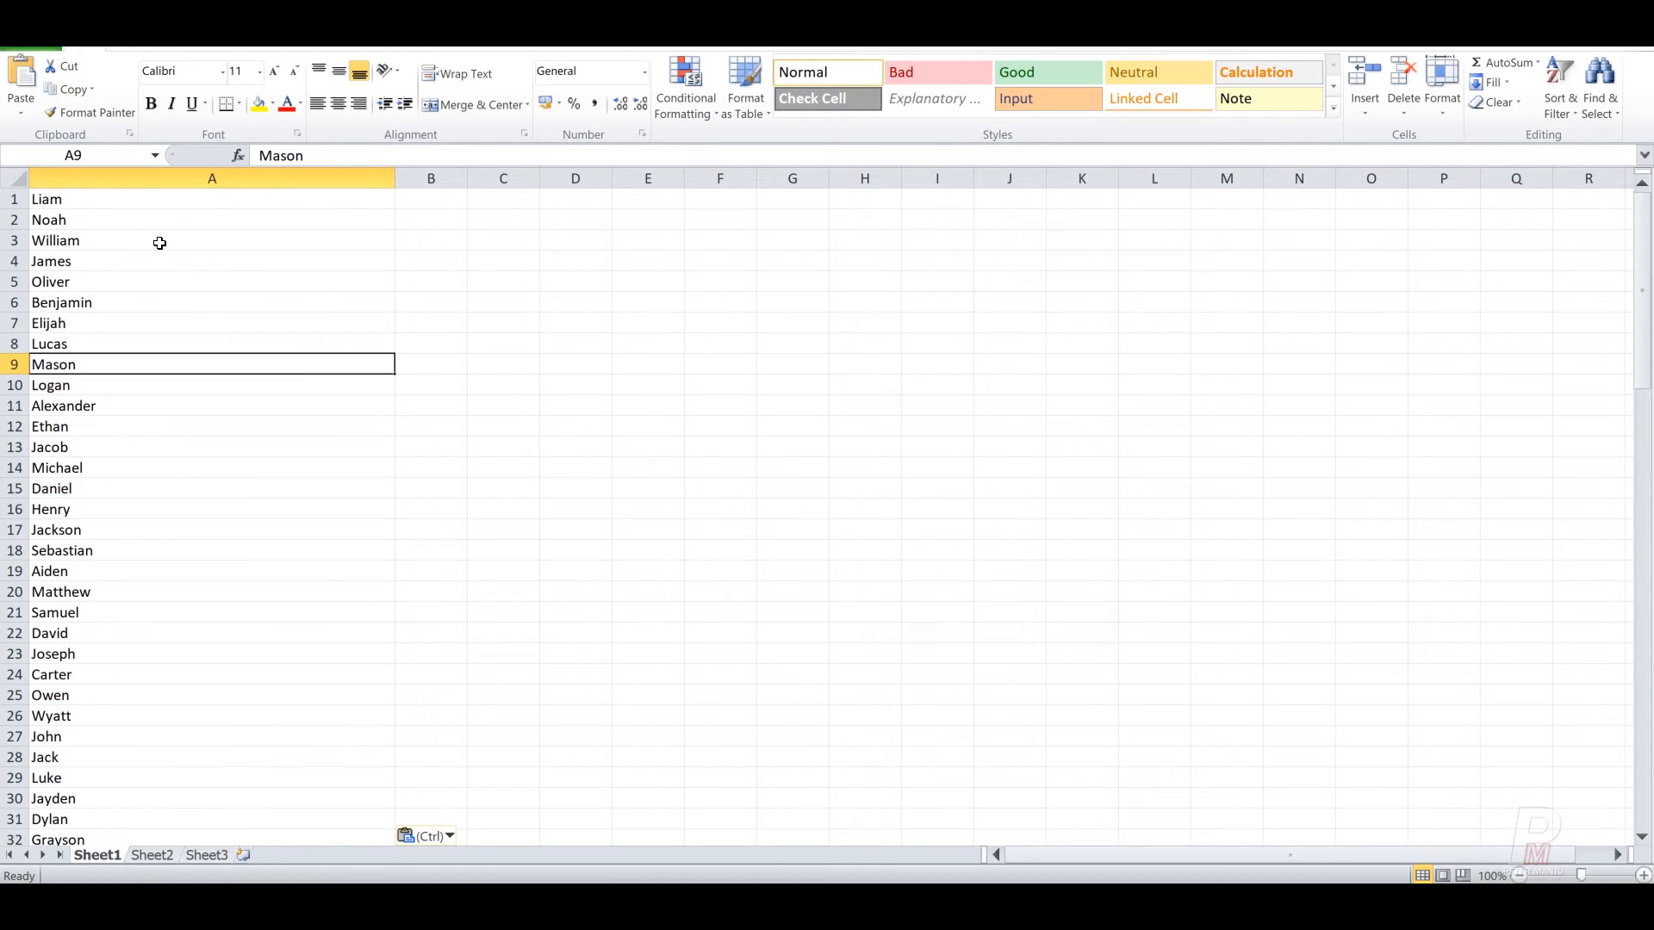
{"action": "scroll", "coordinate": [287, 361], "scroll_direction": "down", "scroll_amount": 20}
{"action": "scroll", "coordinate": [286, 361], "scroll_direction": "up", "scroll_amount": 17}
{"action": "scroll", "coordinate": [259, 440], "scroll_direction": "up", "scroll_amount": 16}
{"action": "left_click", "coordinate": [428, 204]}
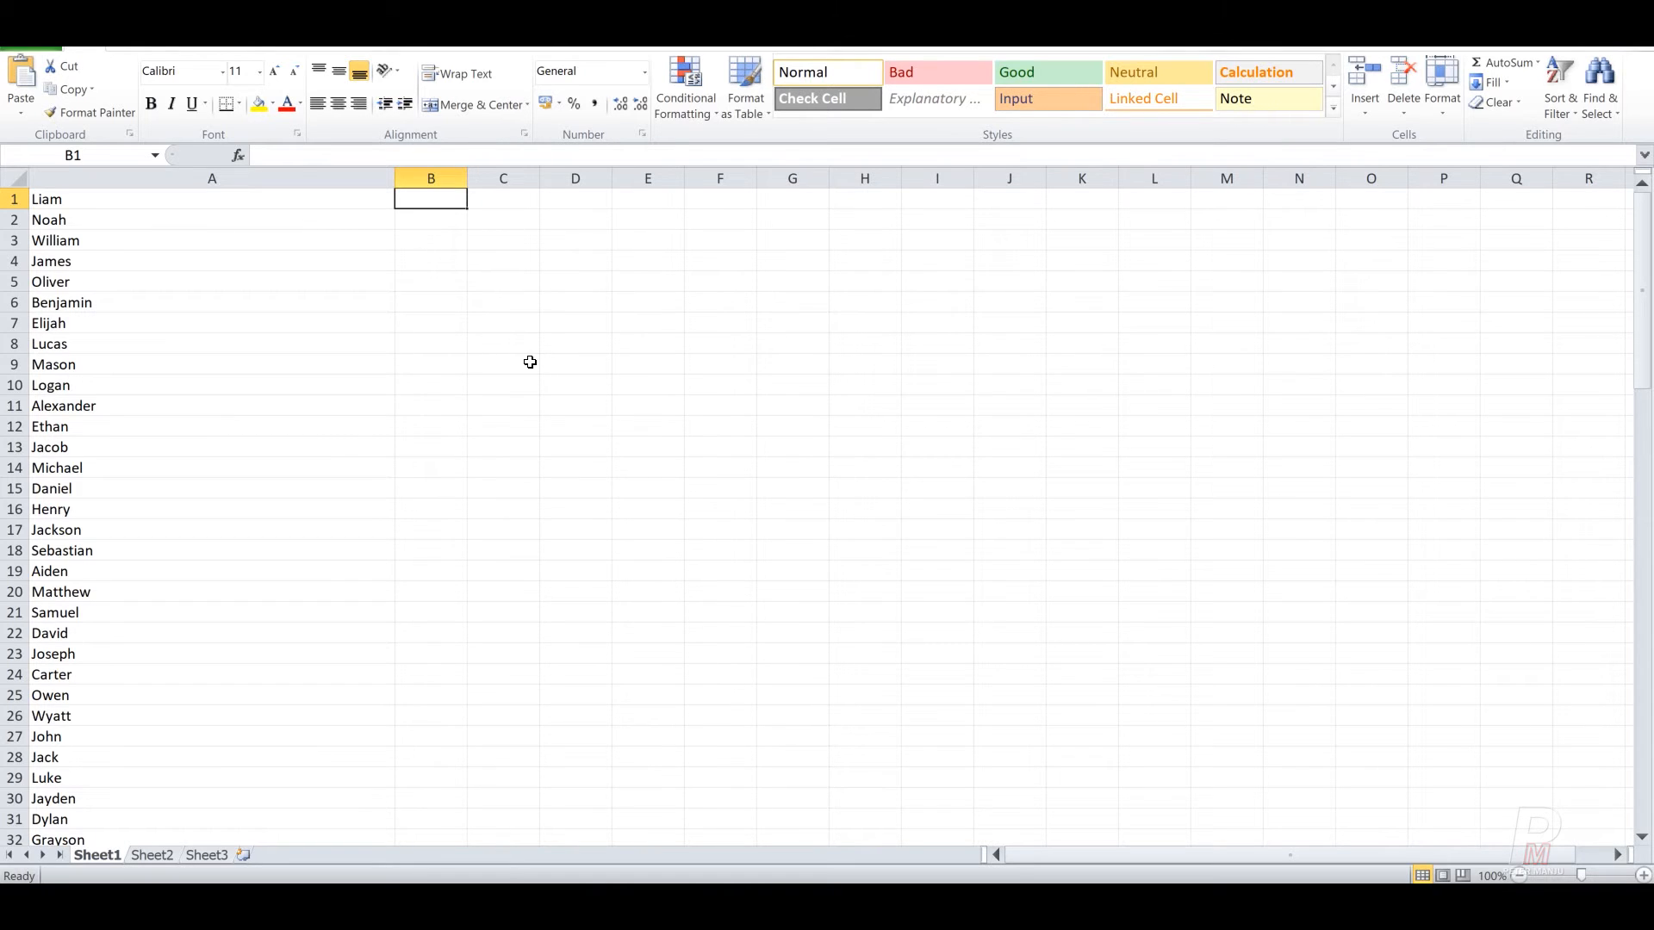
{"action": "left_click", "coordinate": [99, 221]}
{"action": "key", "text": "Up"}
{"action": "key", "text": "shift+Down"}
{"action": "key", "text": "shift+Down"}
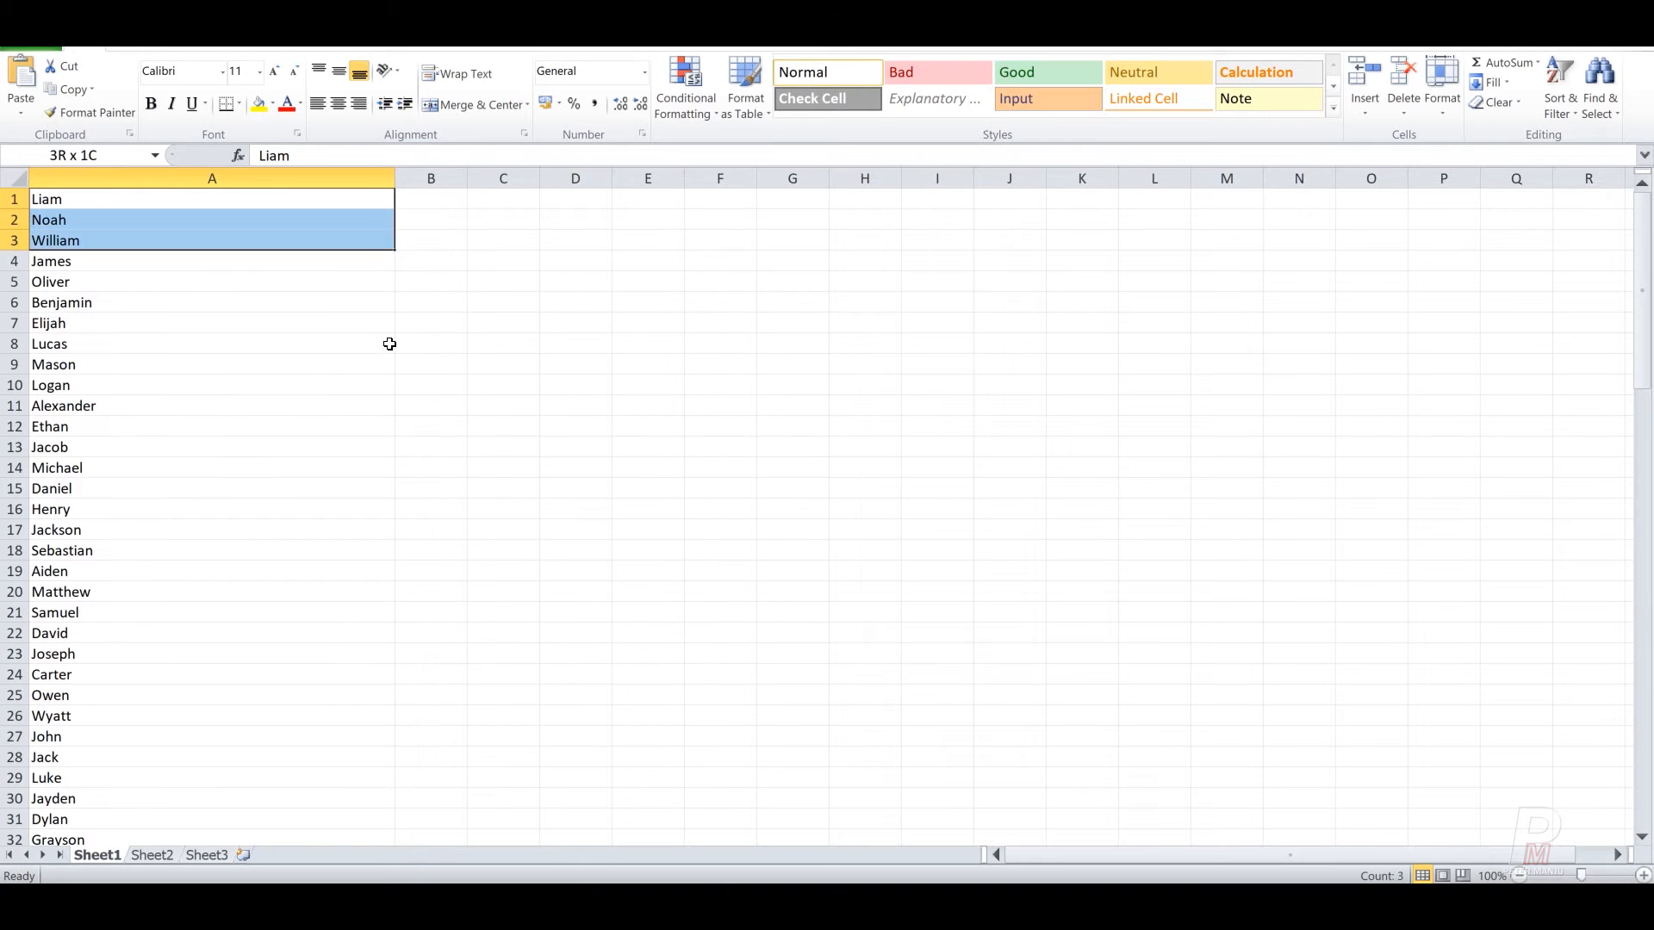
{"action": "key", "text": "shift+Up"}
{"action": "key", "text": "shift+Up"}
{"action": "left_click", "coordinate": [89, 205]}
{"action": "left_click", "coordinate": [73, 219]}
- Select the entire list of names from A1 to A100 and copy it
{"action": "left_click", "coordinate": [103, 200]}
{"action": "key", "text": "shift+Down"}
{"action": "key", "text": "shift+Down"}
{"action": "key", "text": "ctrl+shift+Down"}
{"action": "key", "text": "ctrl+c"}
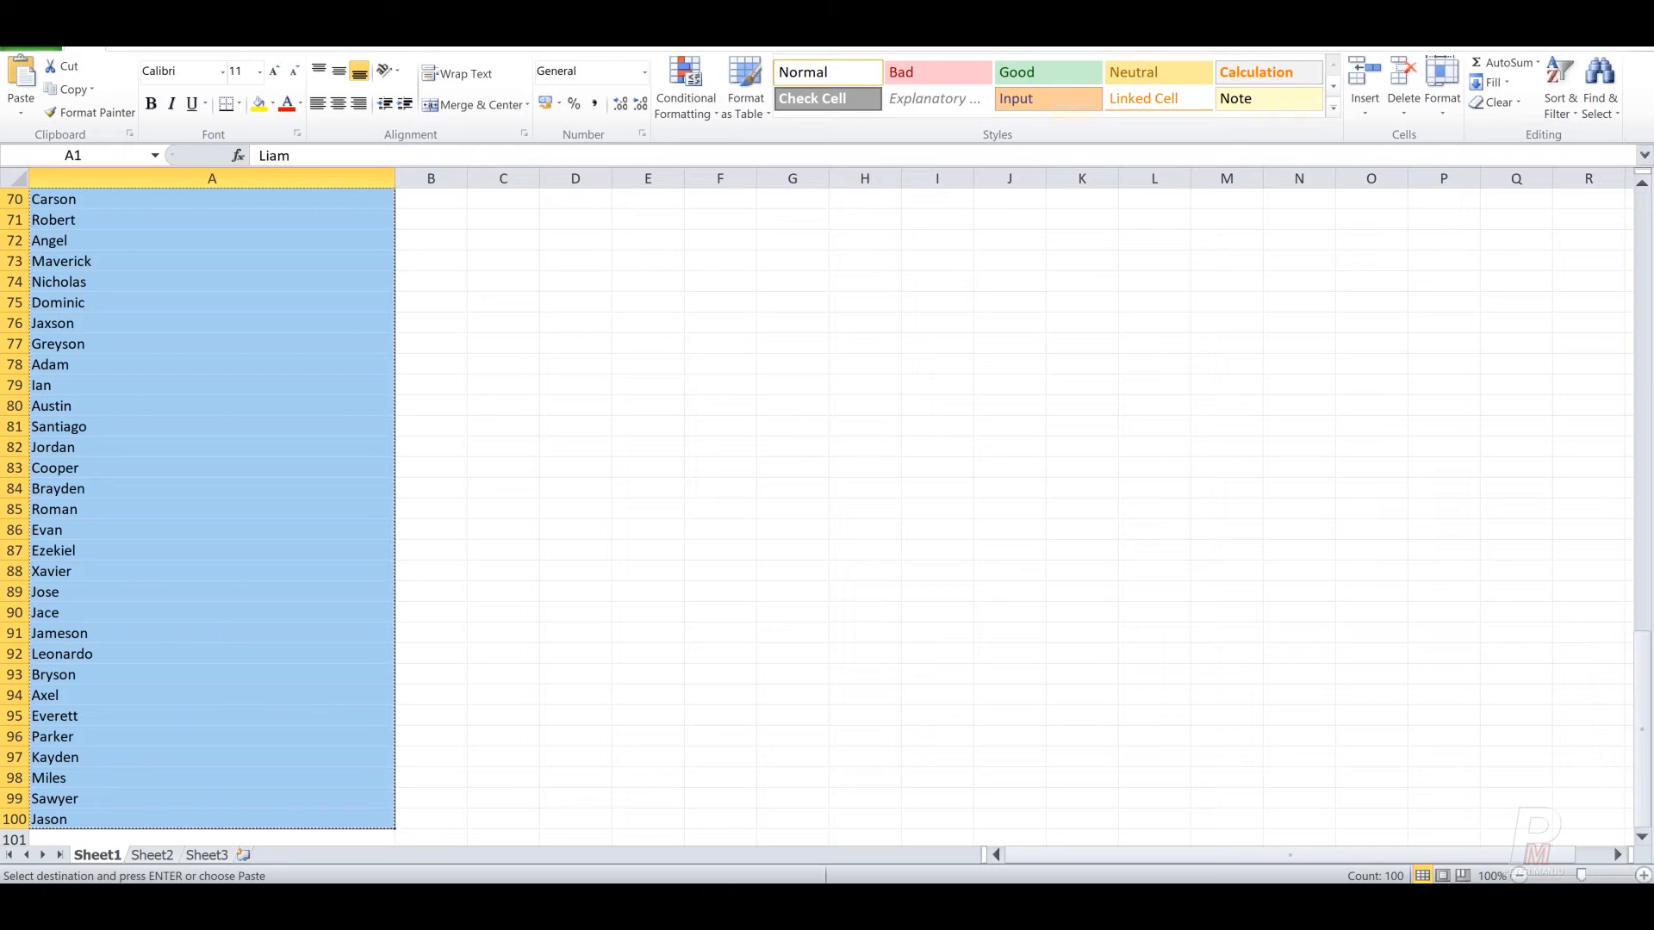
- Switch to Photoshop and replace the whole "DIRECTOR" text with the copied list of names
{"action": "key", "text": "alt+Tab"}
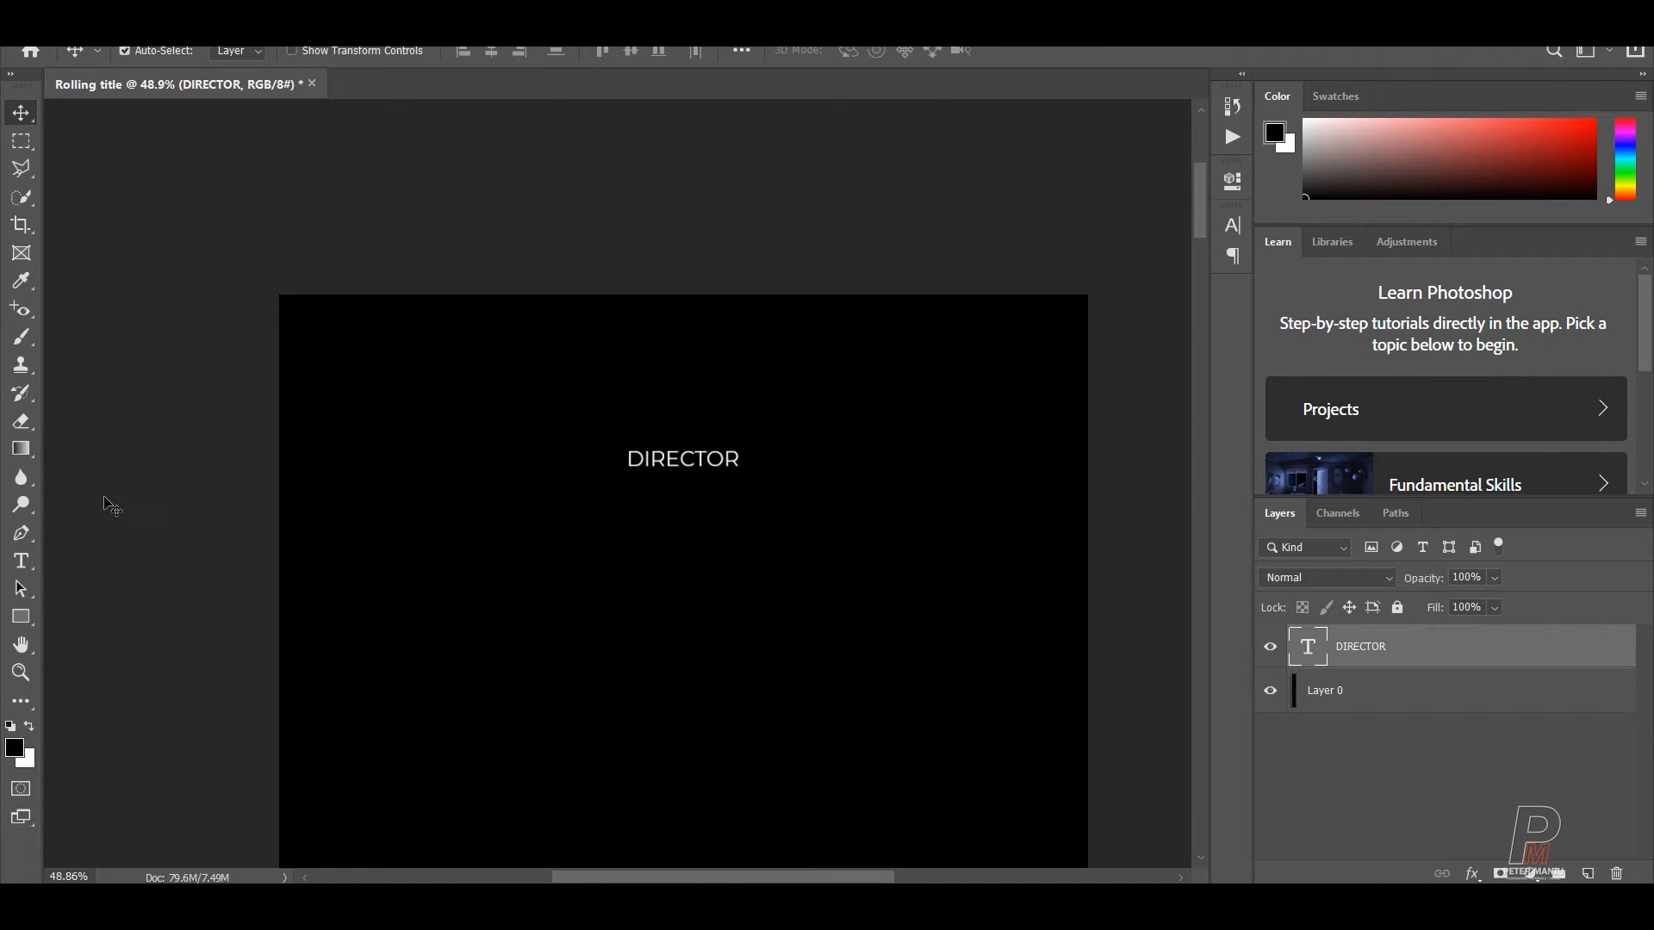
{"action": "left_click", "coordinate": [21, 560]}
{"action": "left_click", "coordinate": [717, 461]}
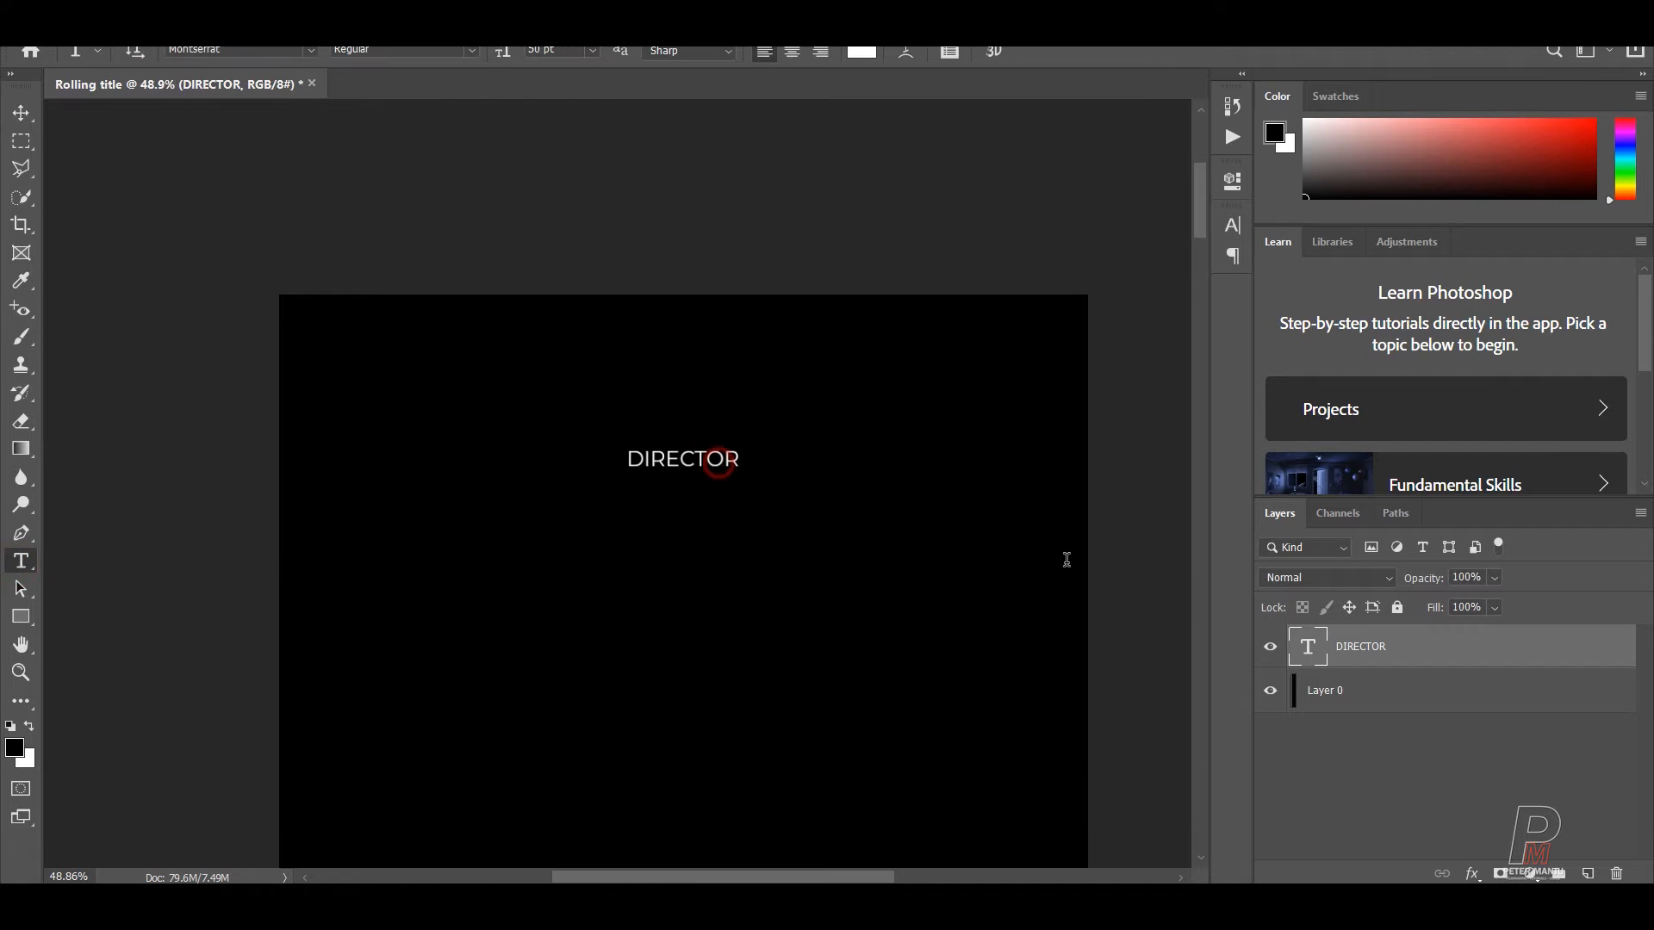
{"action": "key", "text": "ctrl+a"}
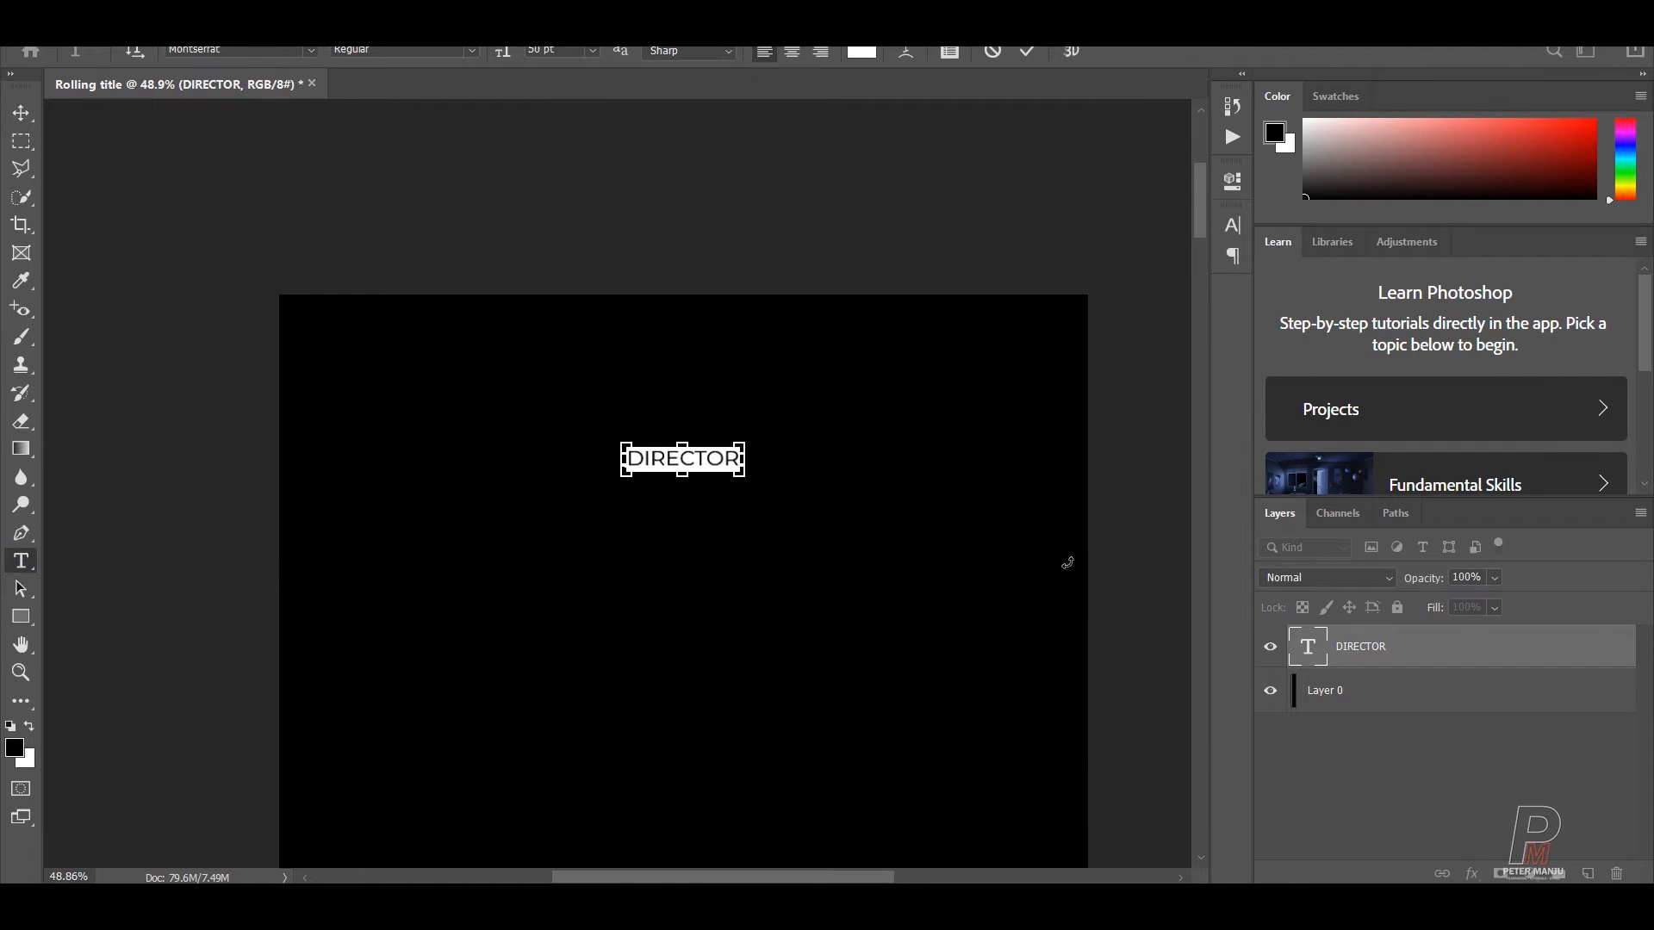
{"action": "key", "text": "ctrl+v"}
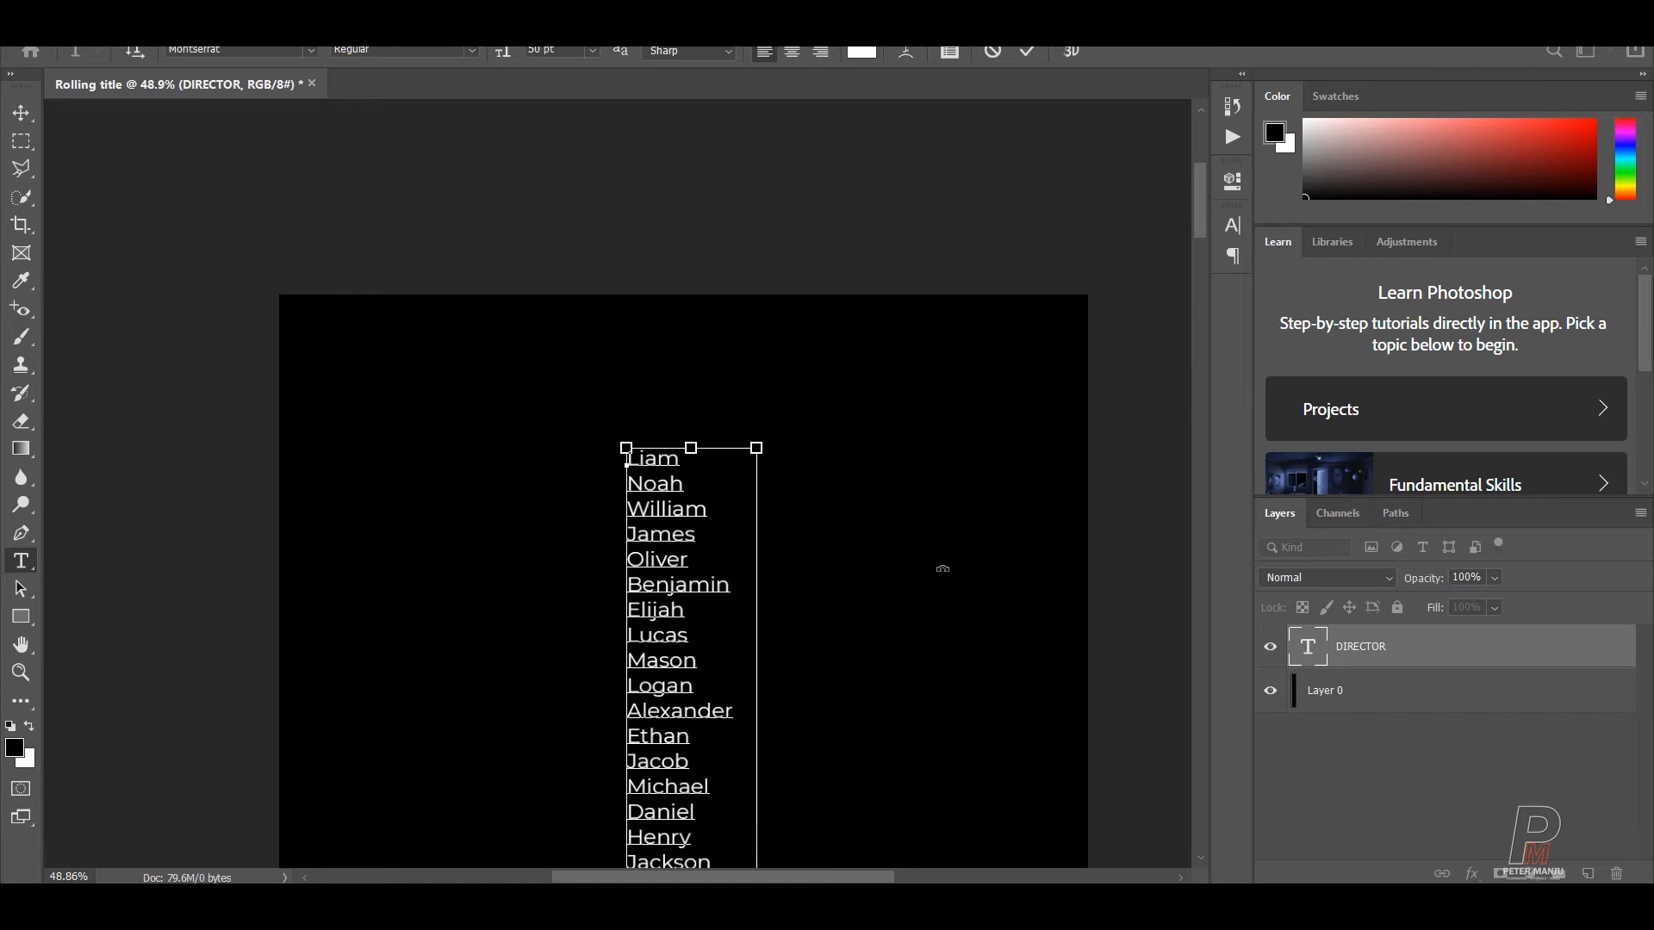
- Set the baseline shift of the whole name list to 28 pt and commit the text edit
{"action": "key", "text": "ctrl+a"}
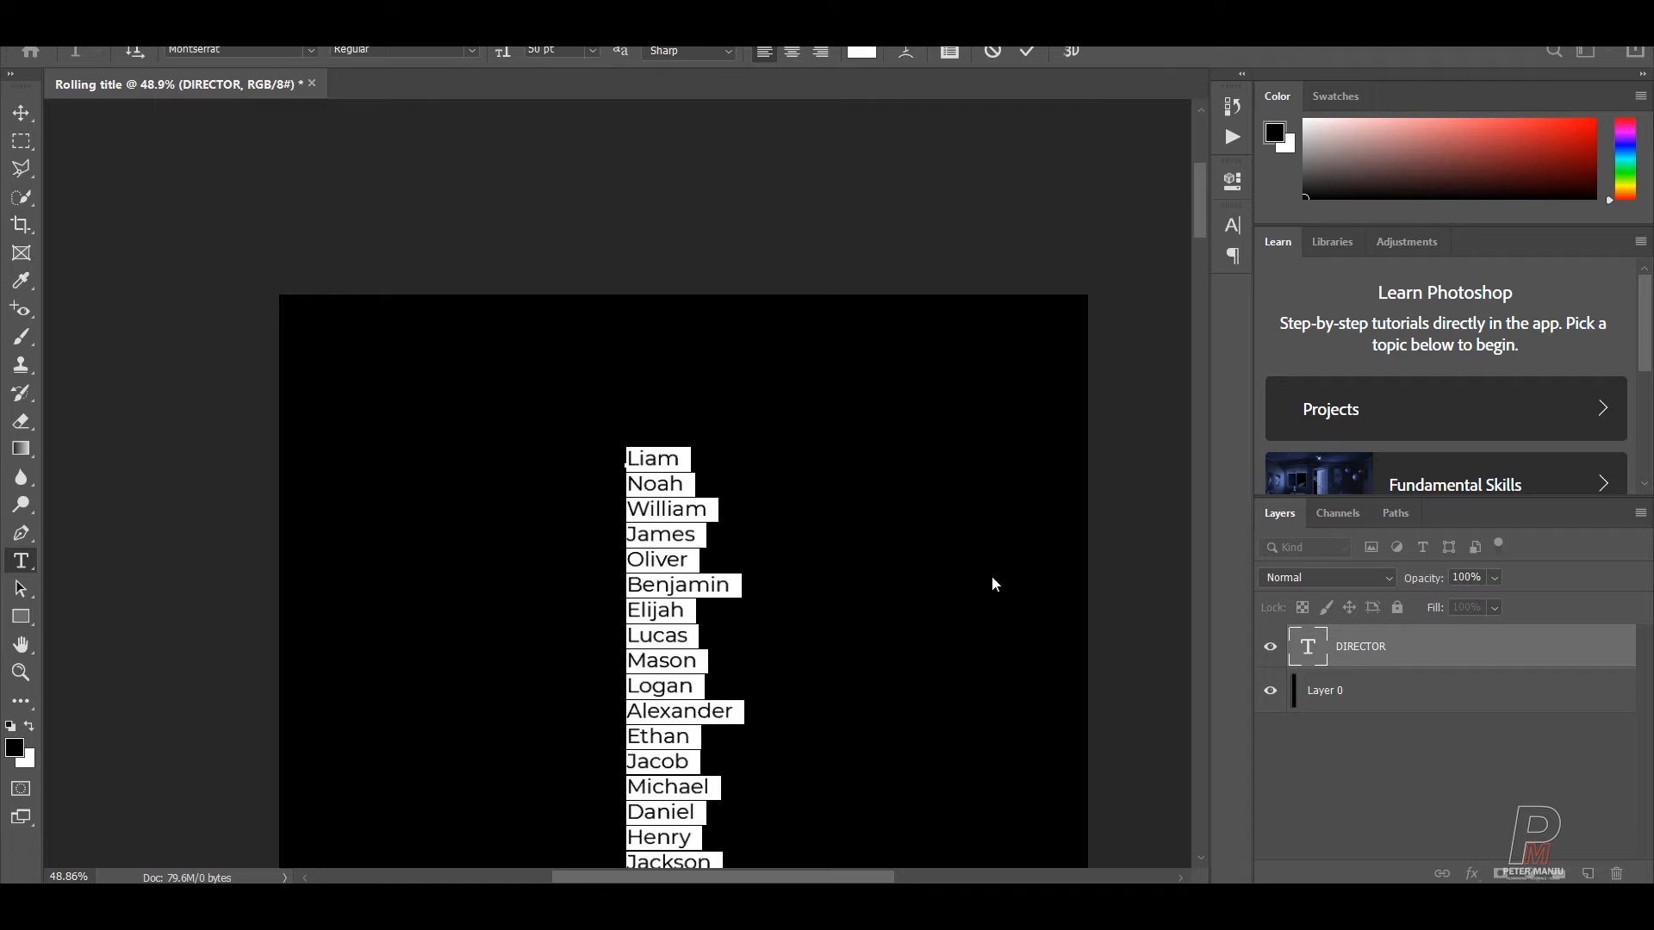
{"action": "left_click", "coordinate": [1232, 227]}
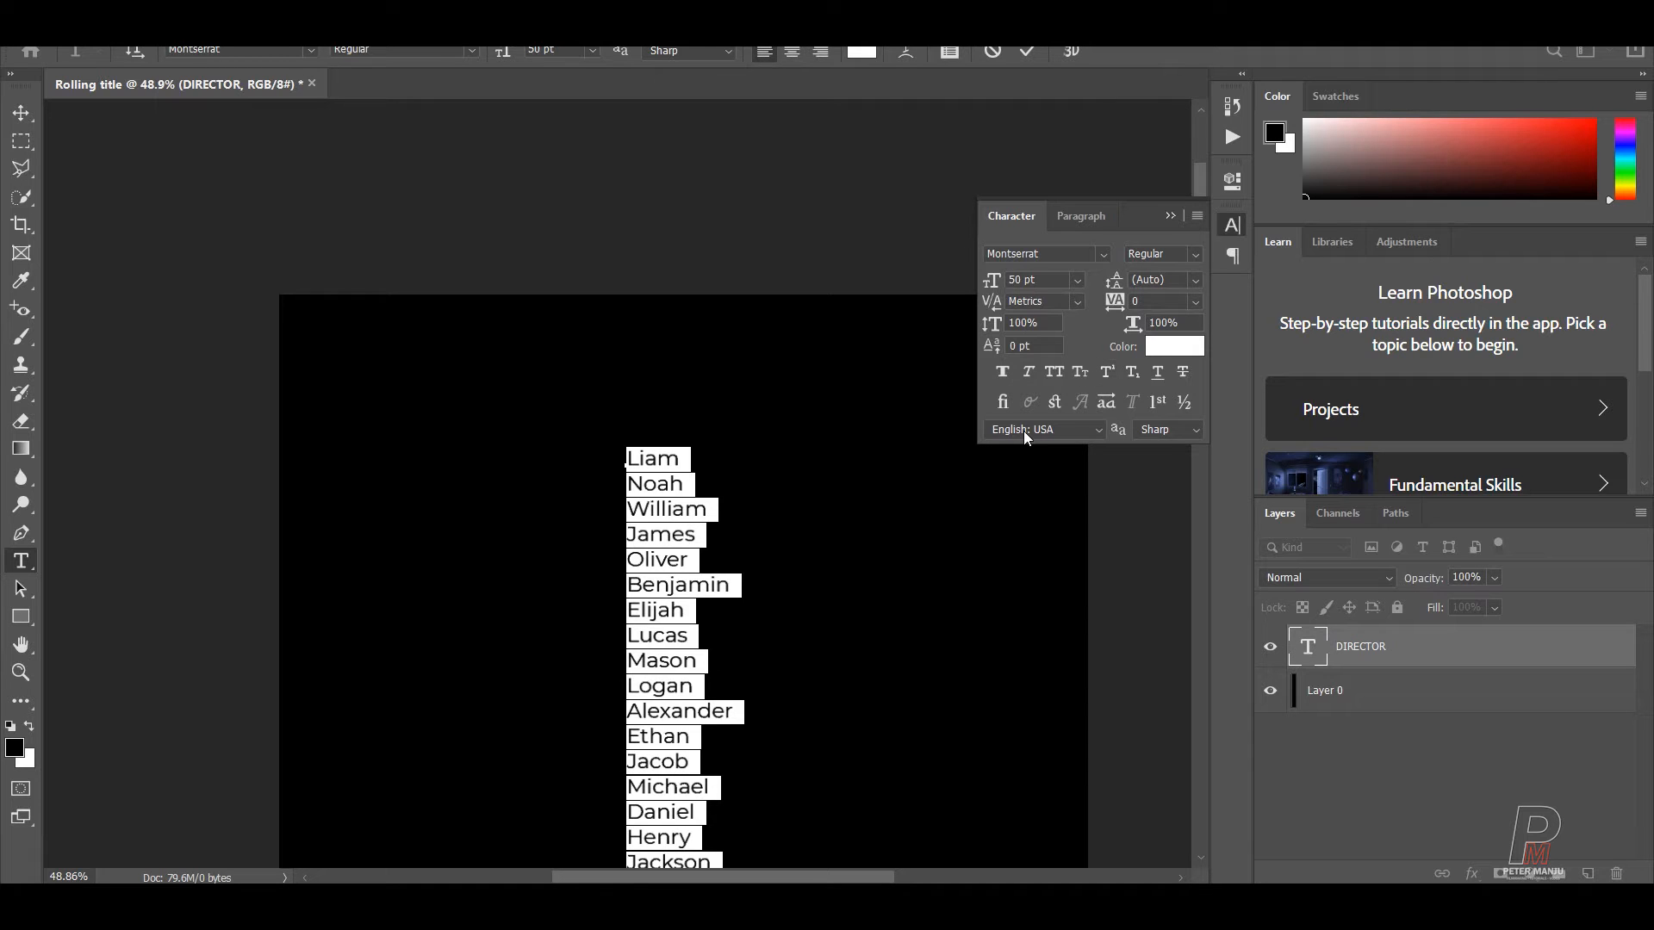
{"action": "left_click_drag", "start_coordinate": [999, 349], "coordinate": [1026, 348]}
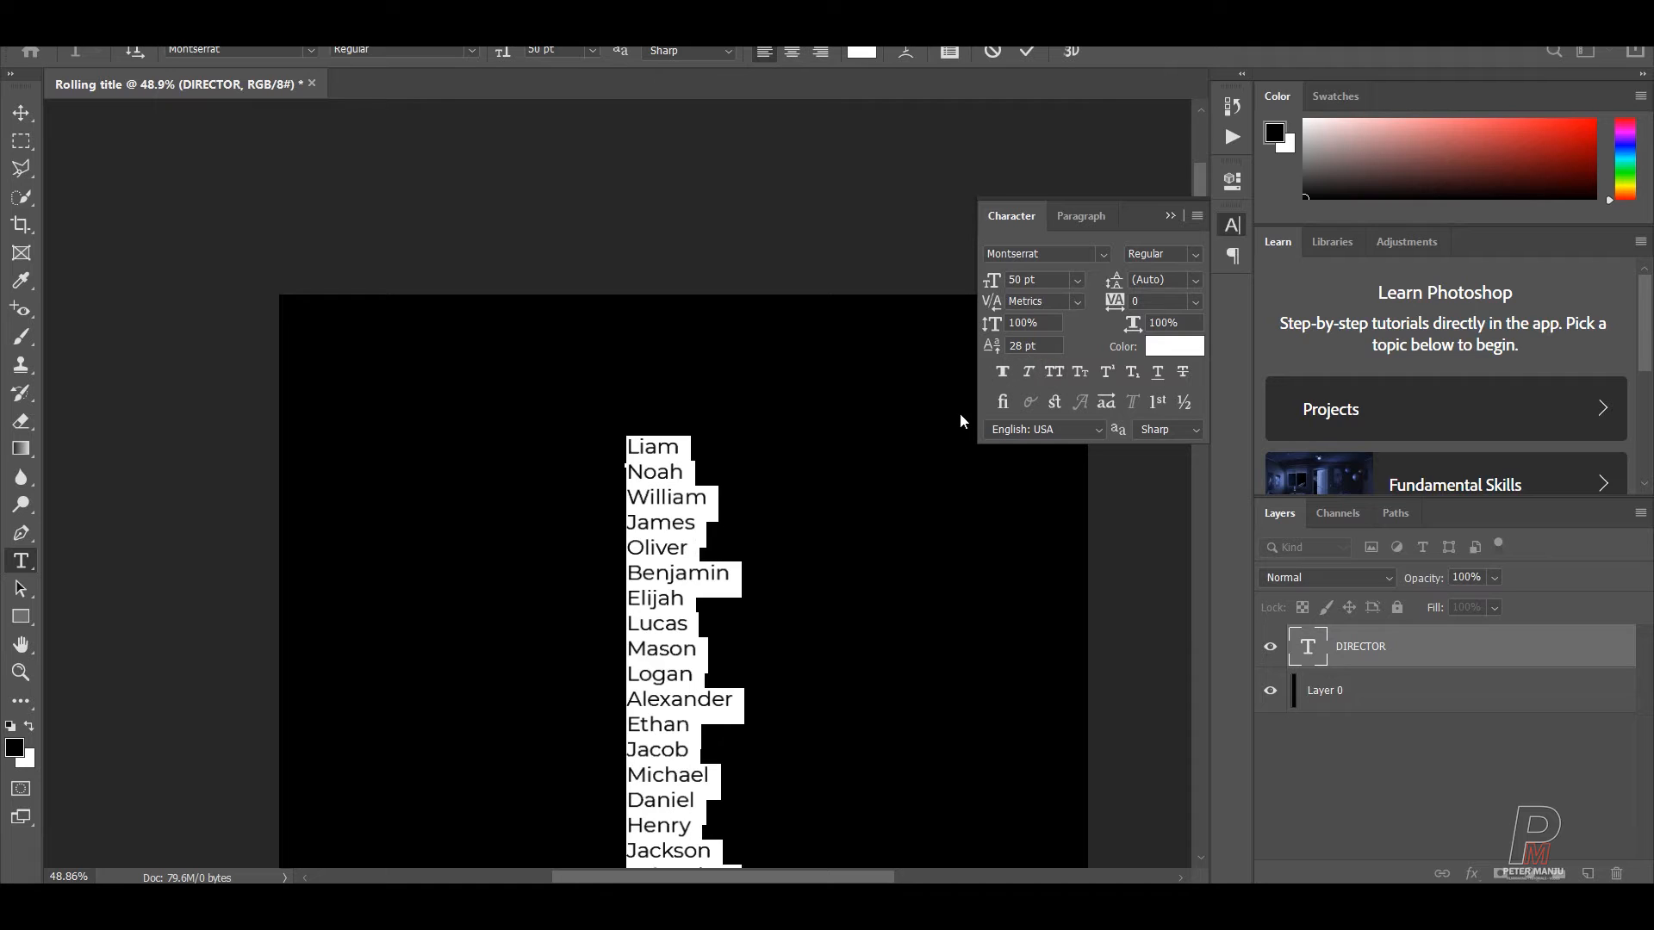
{"action": "left_click", "coordinate": [1170, 217]}
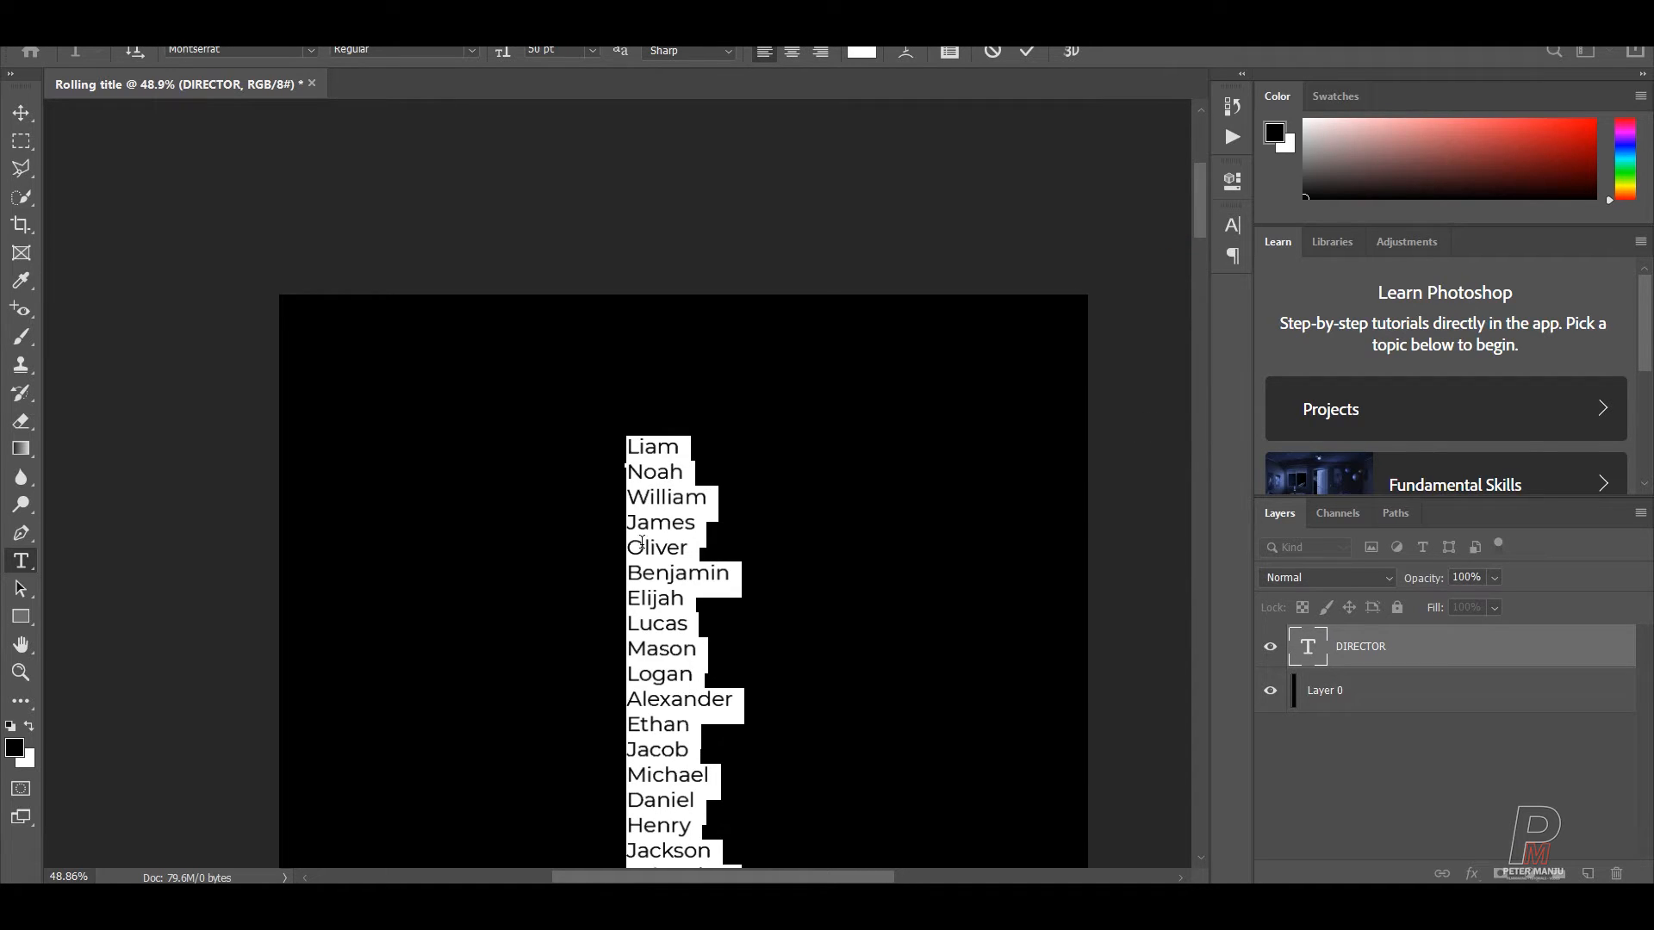
{"action": "scroll", "coordinate": [948, 462], "scroll_direction": "down", "scroll_amount": 2}
{"action": "scroll", "coordinate": [948, 463], "scroll_direction": "down", "scroll_amount": 4}
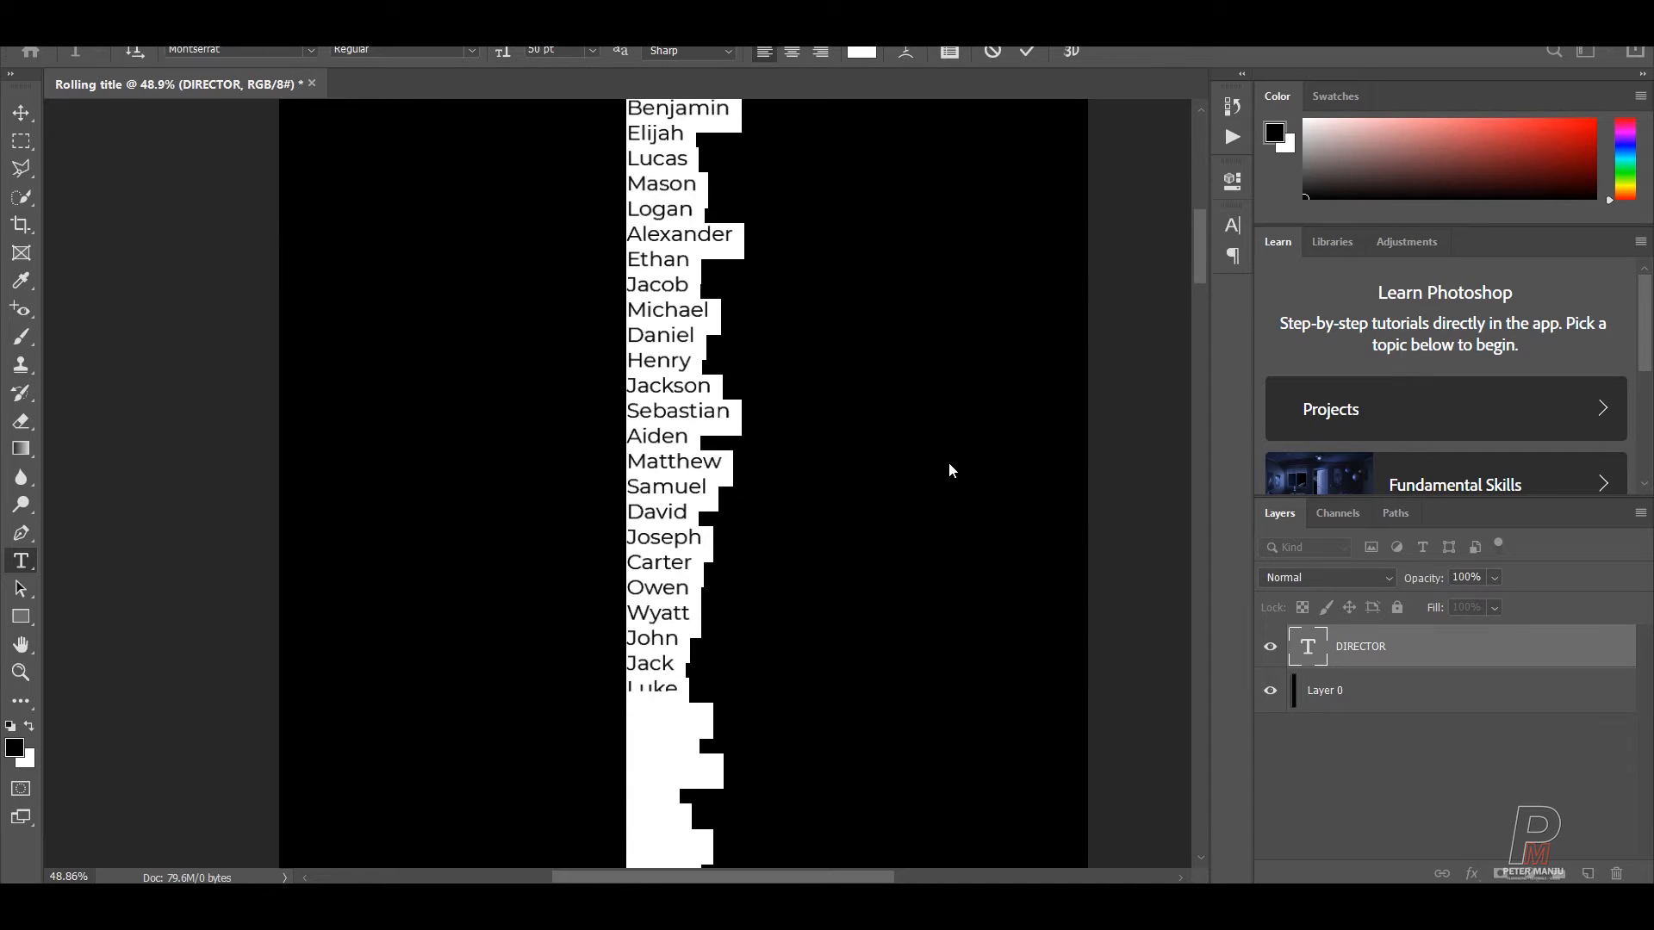
{"action": "left_click", "coordinate": [1162, 572]}
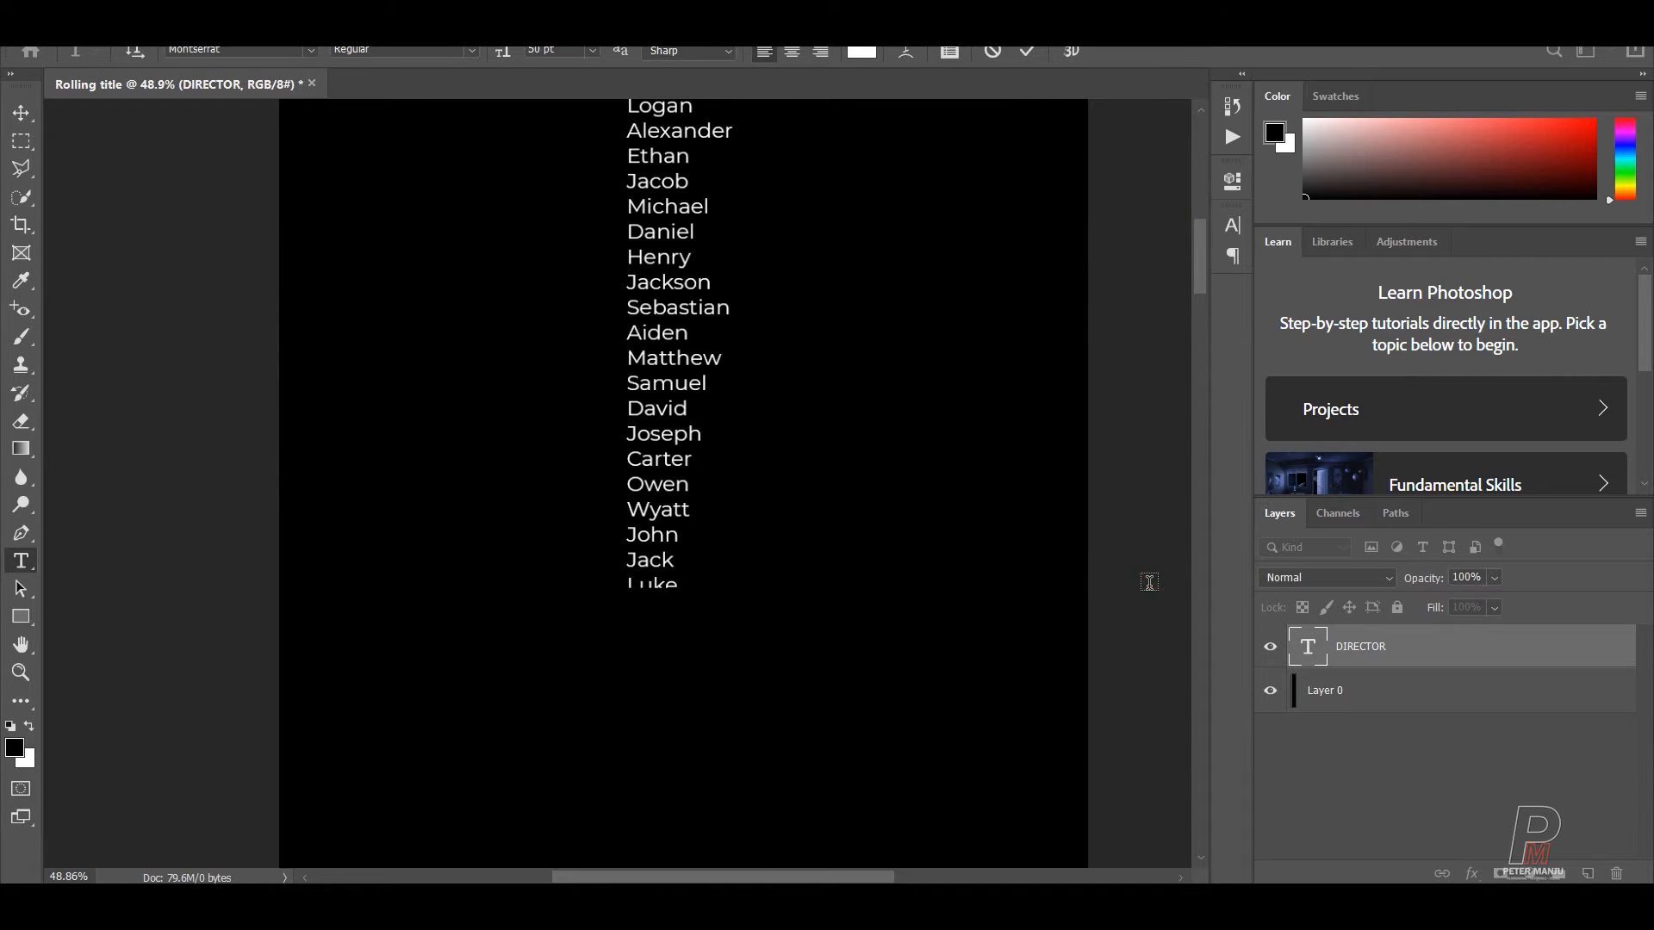
{"action": "left_click", "coordinate": [864, 534]}
- Crop away the empty lower part of the canvas, to about half its height, so it ends shortly below the last name
{"action": "scroll", "coordinate": [864, 533], "scroll_direction": "down", "scroll_amount": 2}
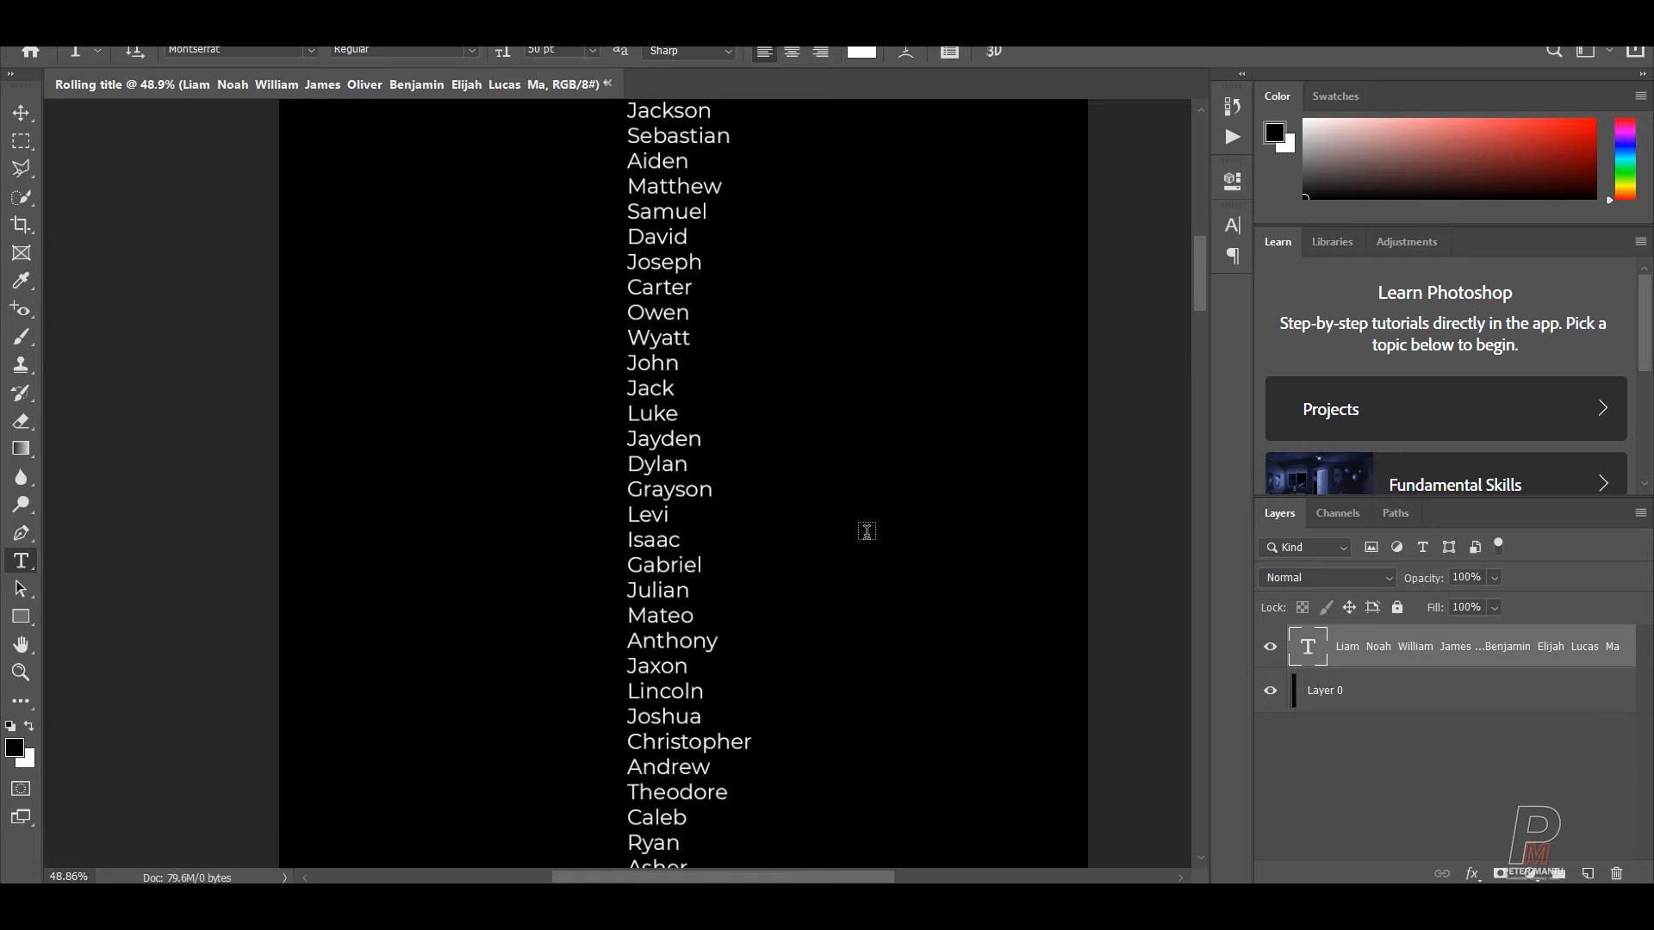
{"action": "scroll", "coordinate": [875, 528], "scroll_direction": "down", "scroll_amount": 6}
{"action": "scroll", "coordinate": [884, 523], "scroll_direction": "down", "scroll_amount": 10}
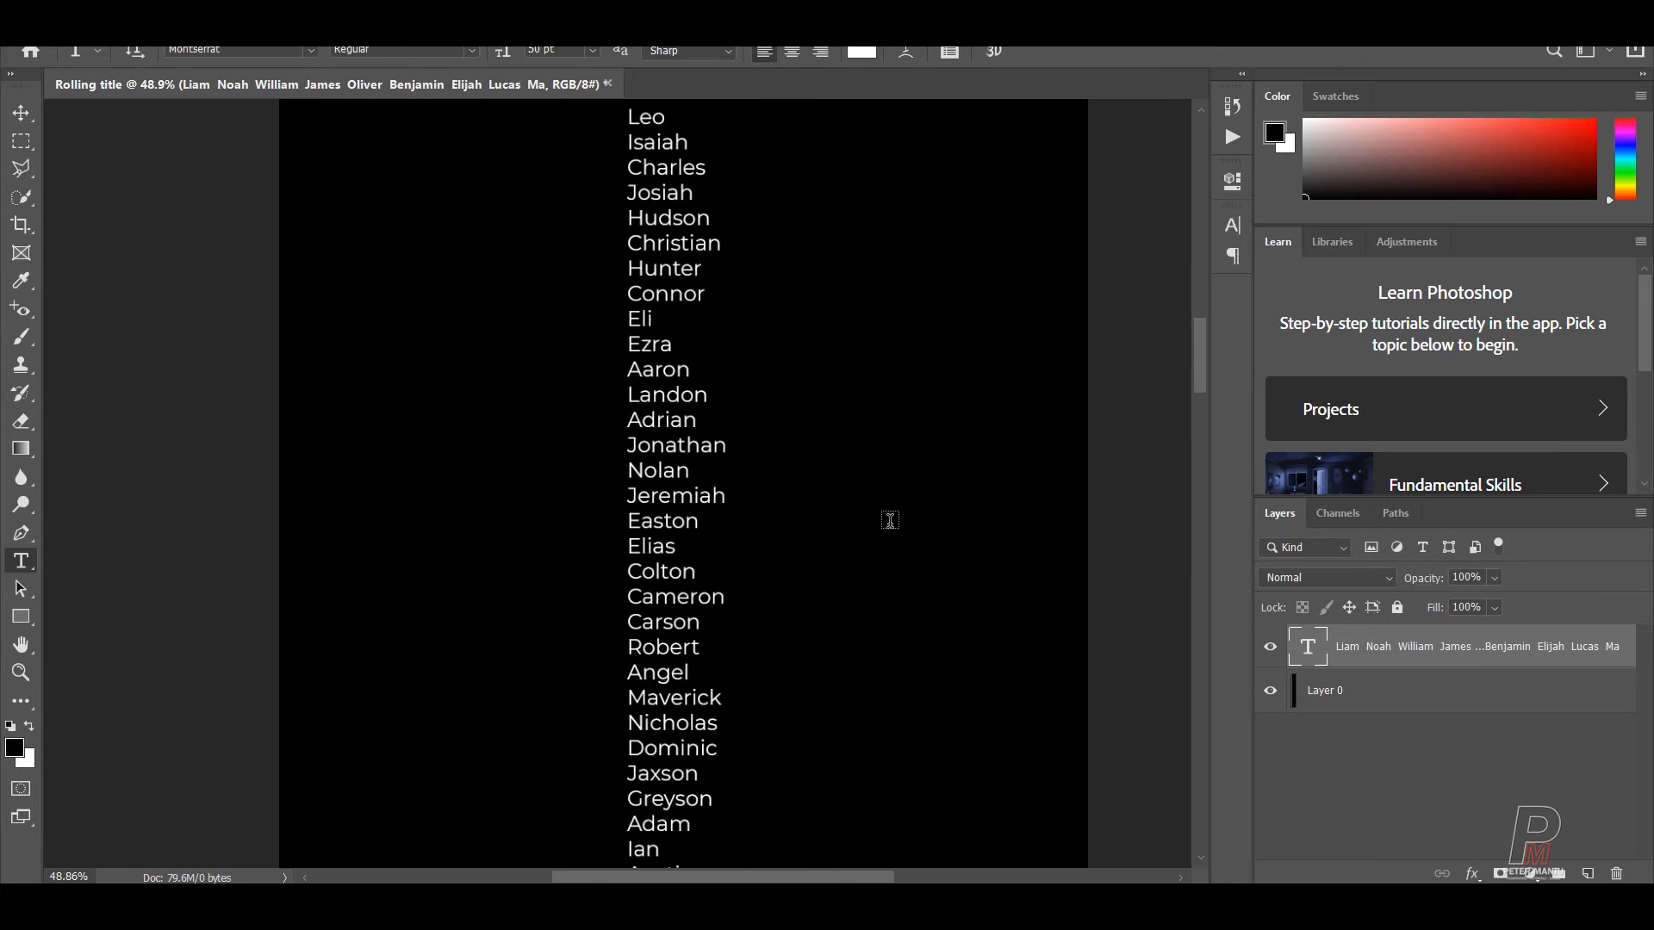
{"action": "scroll", "coordinate": [900, 512], "scroll_direction": "down", "scroll_amount": 1}
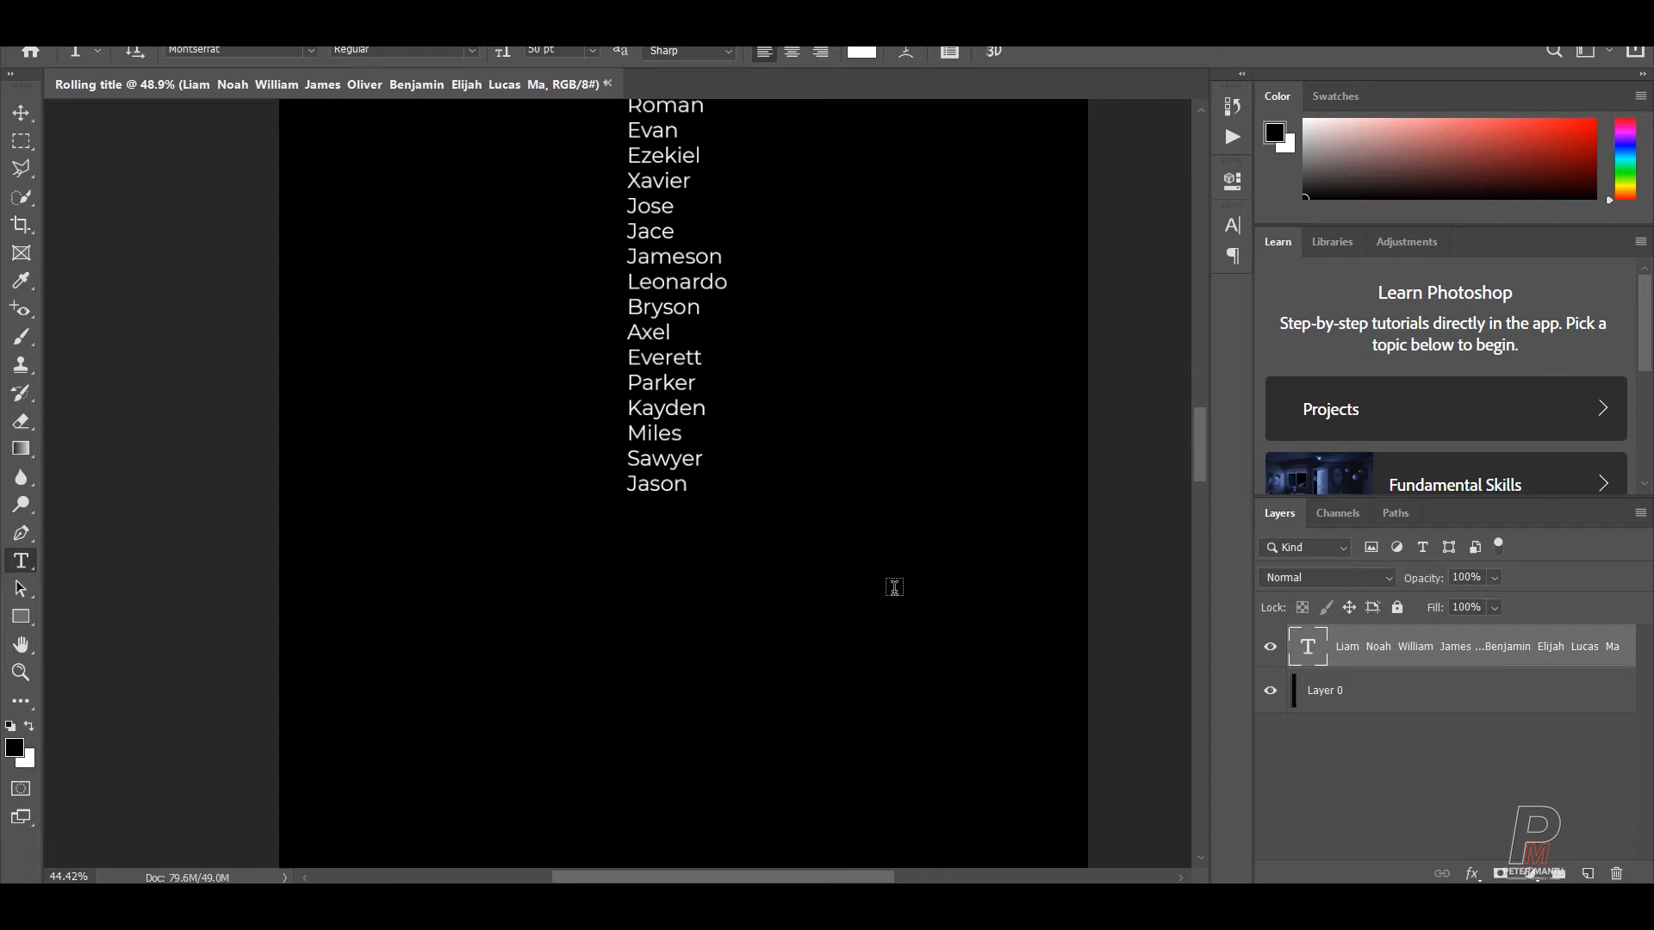
{"action": "scroll", "coordinate": [890, 587], "scroll_direction": "down", "scroll_amount": 5}
{"action": "scroll", "coordinate": [895, 586], "scroll_direction": "down", "scroll_amount": 3}
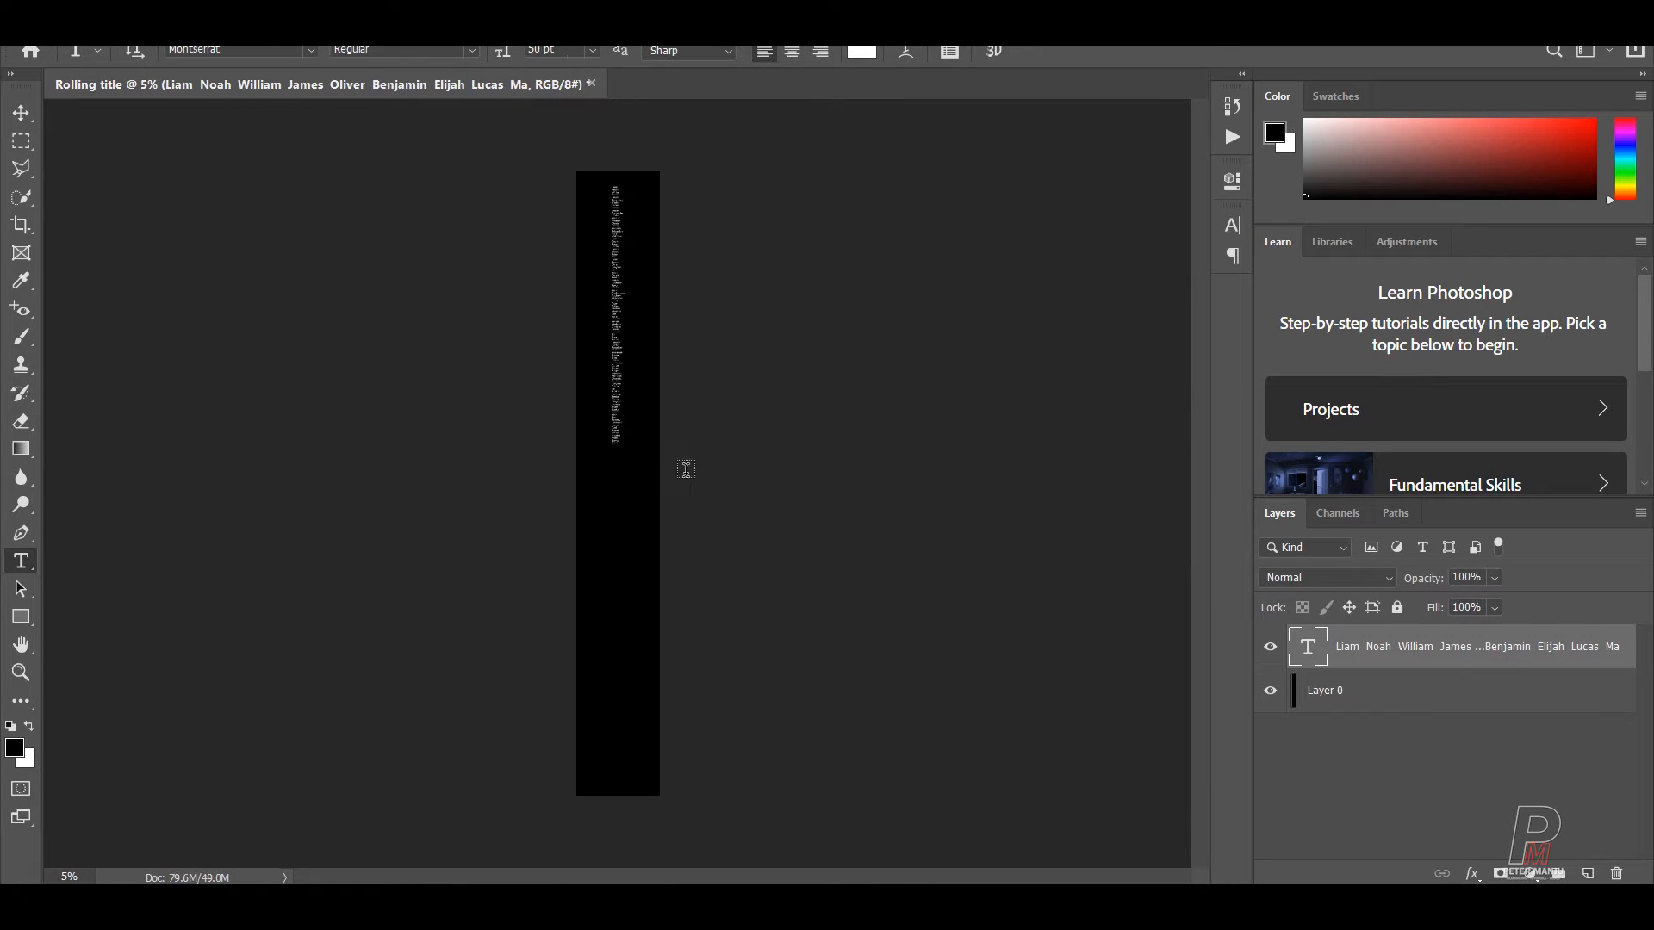
{"action": "left_click", "coordinate": [27, 229]}
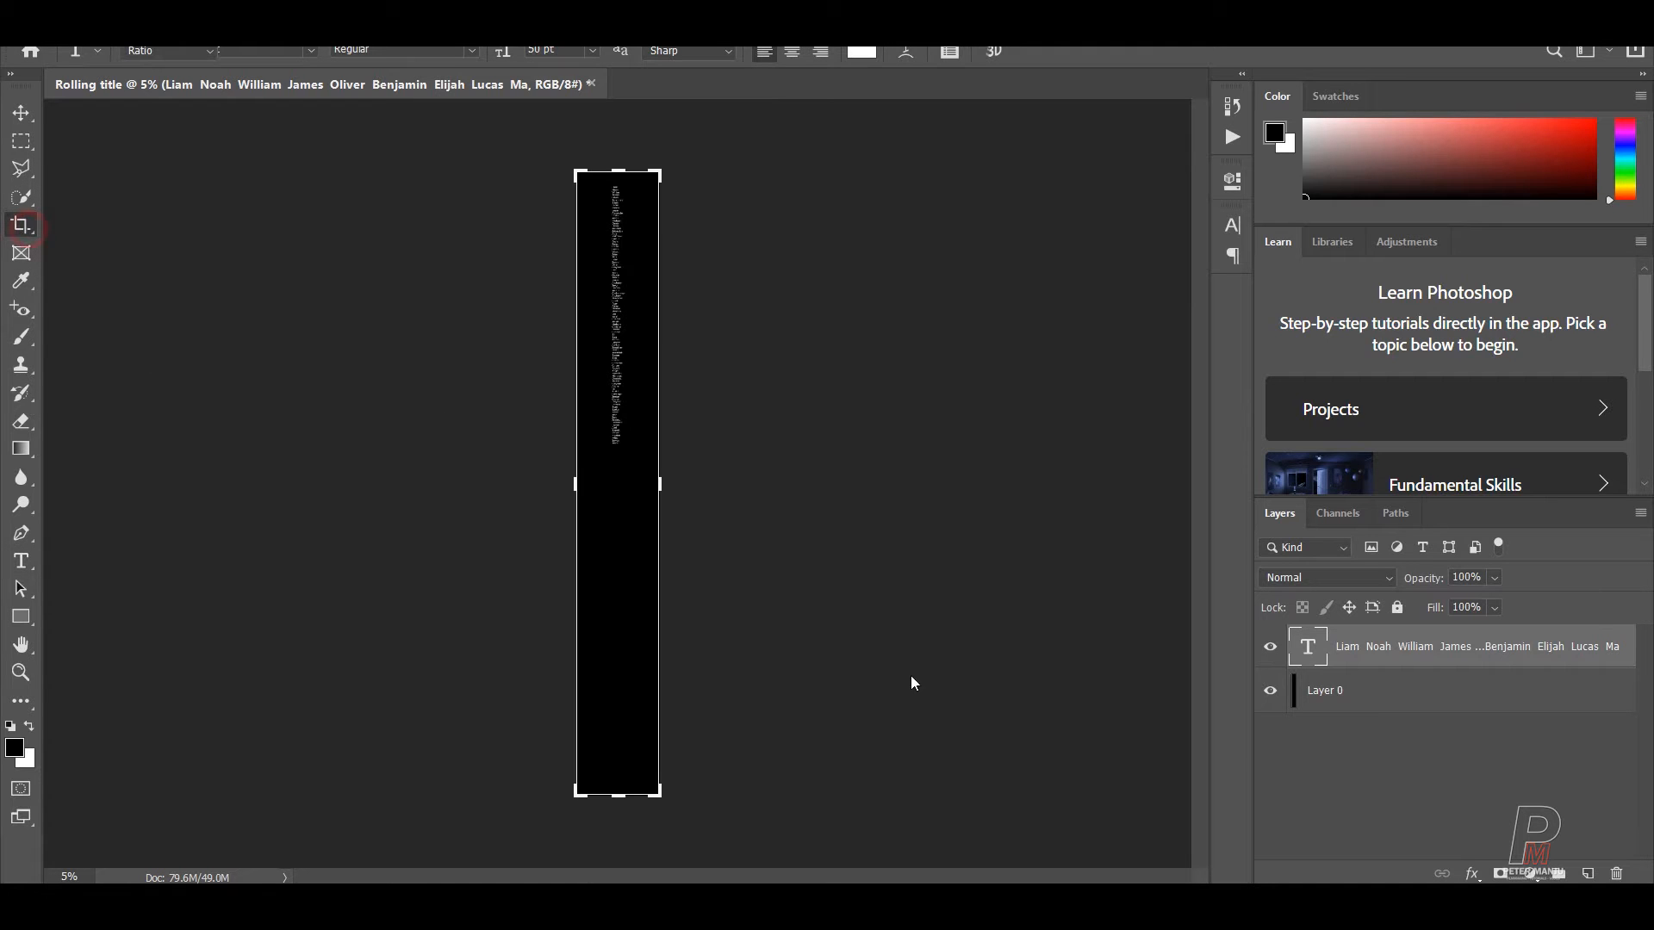
{"action": "left_click_drag", "start_coordinate": [620, 789], "coordinate": [817, 634]}
{"action": "key", "text": "Return"}
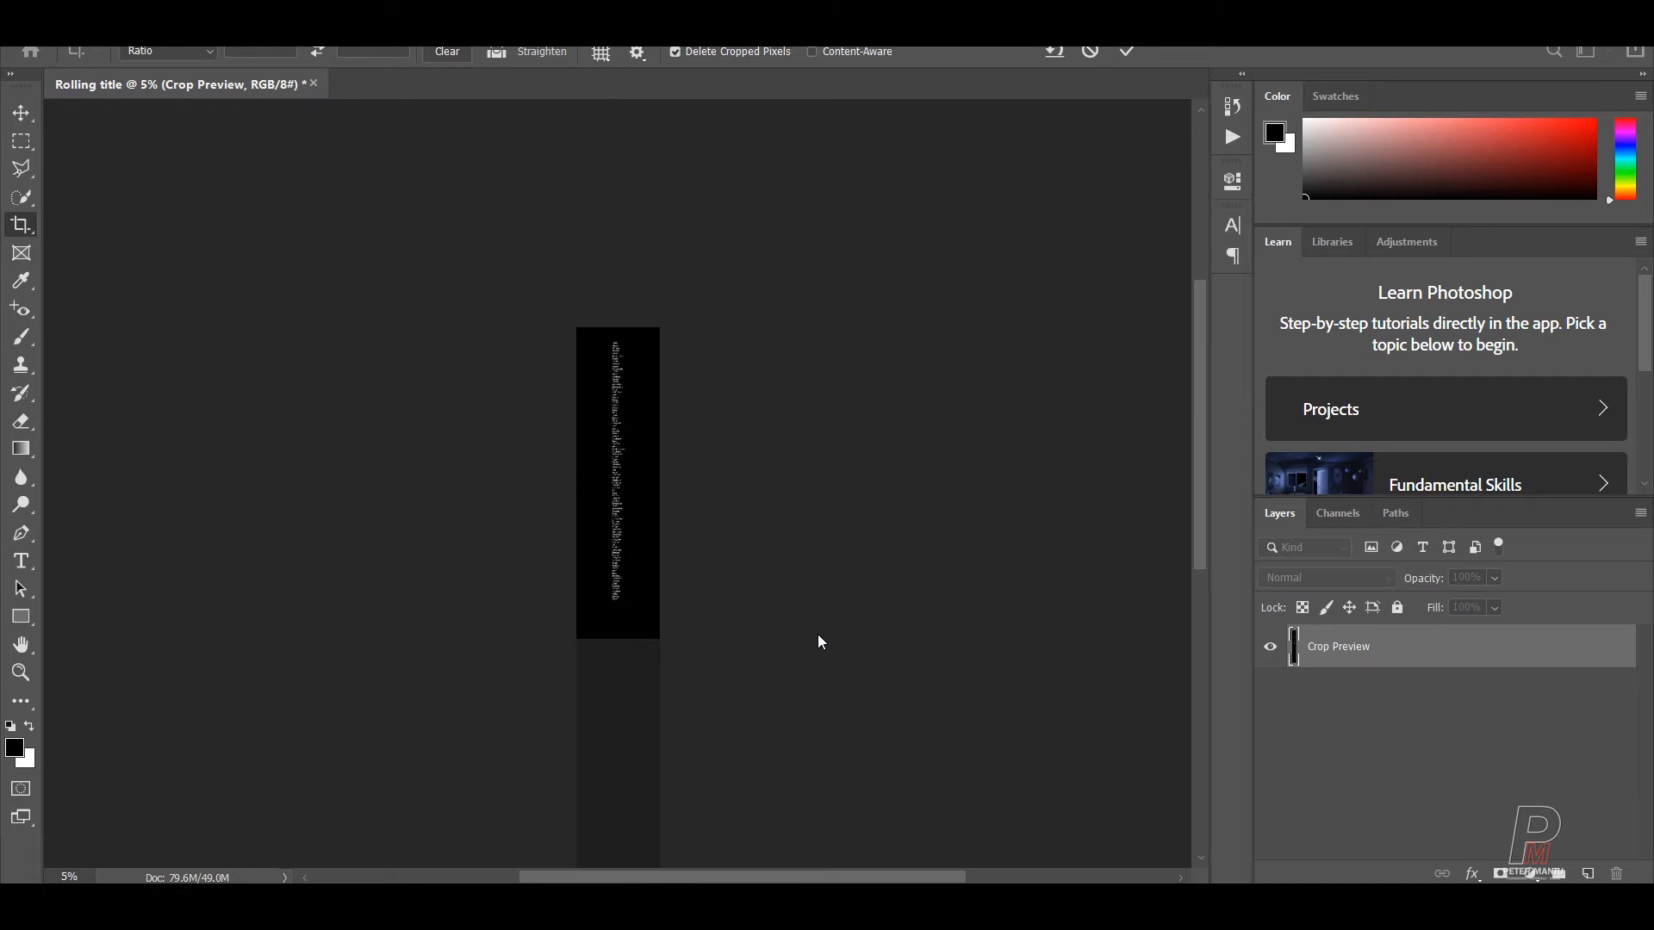
{"action": "key", "text": "ctrl+0"}
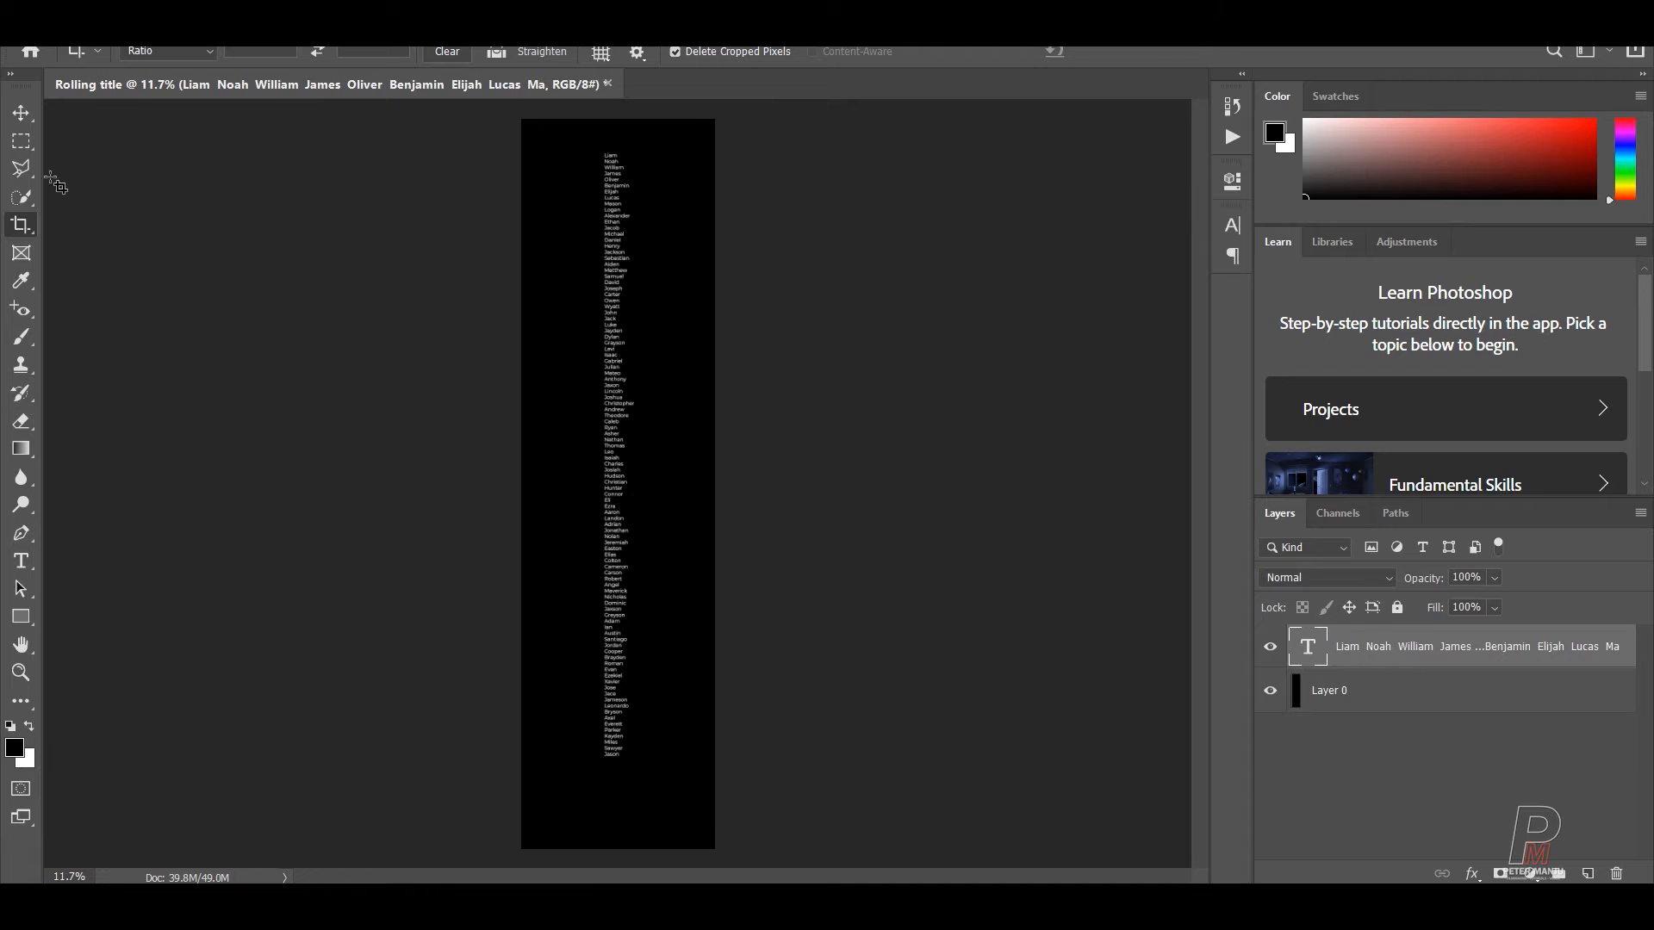
- Align the horizontal centers of the name list layer and the black Layer 0
{"action": "left_click", "coordinate": [21, 112]}
{"action": "scroll", "coordinate": [641, 237], "scroll_direction": "up", "scroll_amount": 5}
{"action": "left_click_drag", "start_coordinate": [650, 204], "coordinate": [824, 362]}
{"action": "scroll", "coordinate": [833, 364], "scroll_direction": "up", "scroll_amount": 7}
{"action": "scroll", "coordinate": [833, 363], "scroll_direction": "up", "scroll_amount": 3}
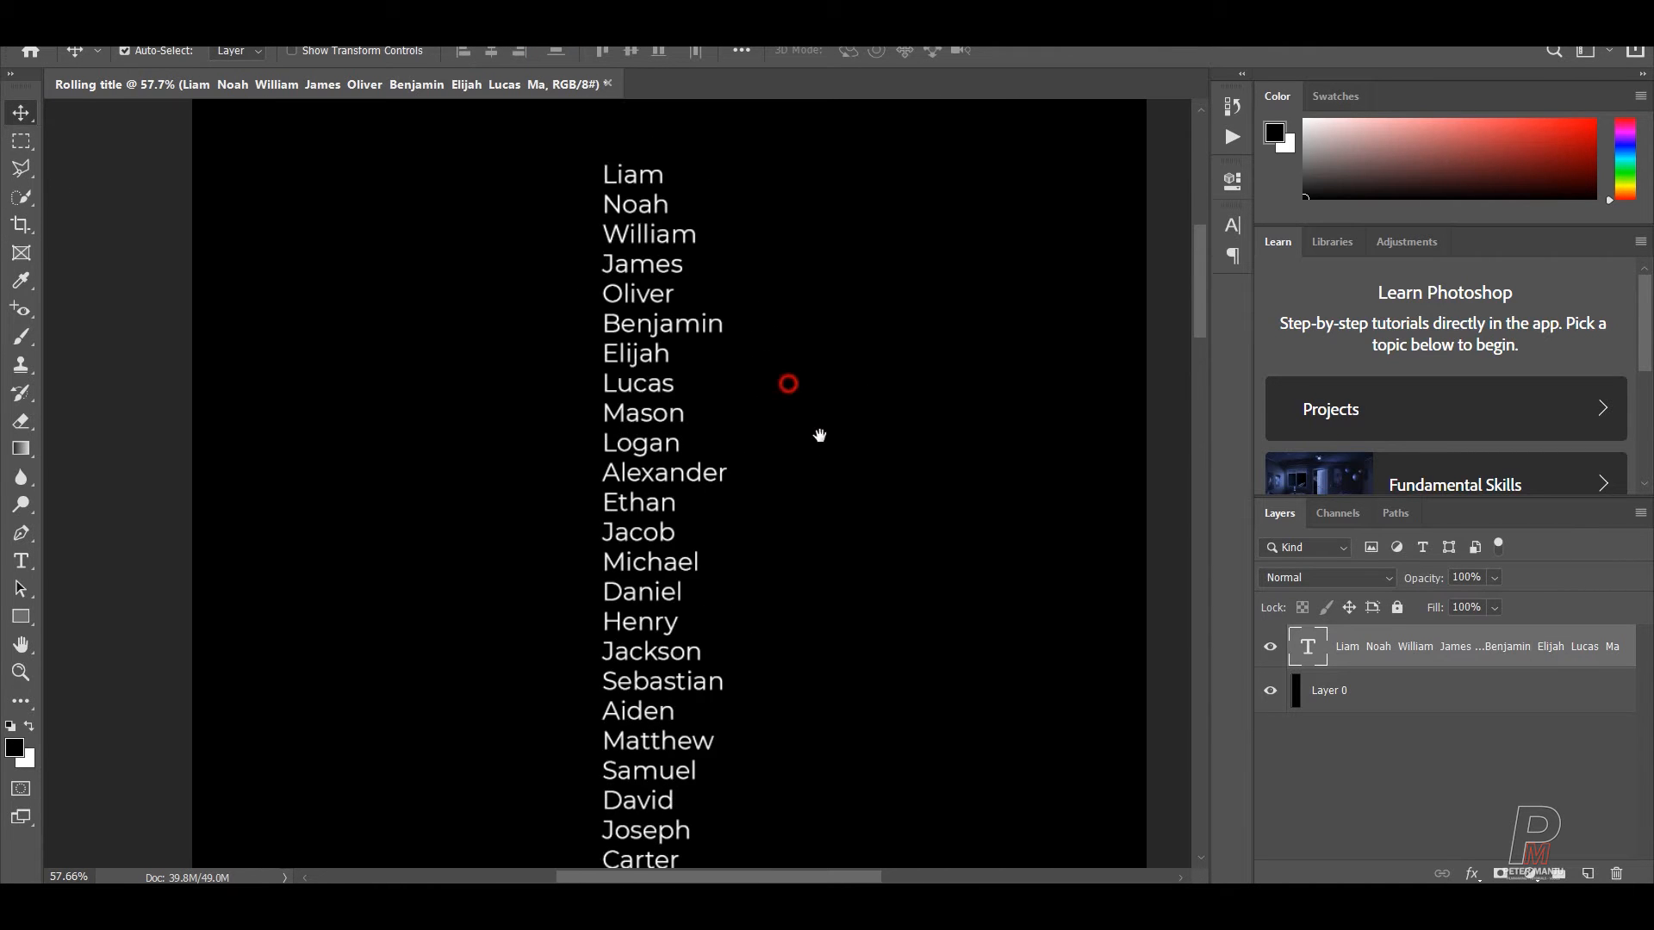
{"action": "scroll", "coordinate": [852, 622], "scroll_direction": "down", "scroll_amount": 3}
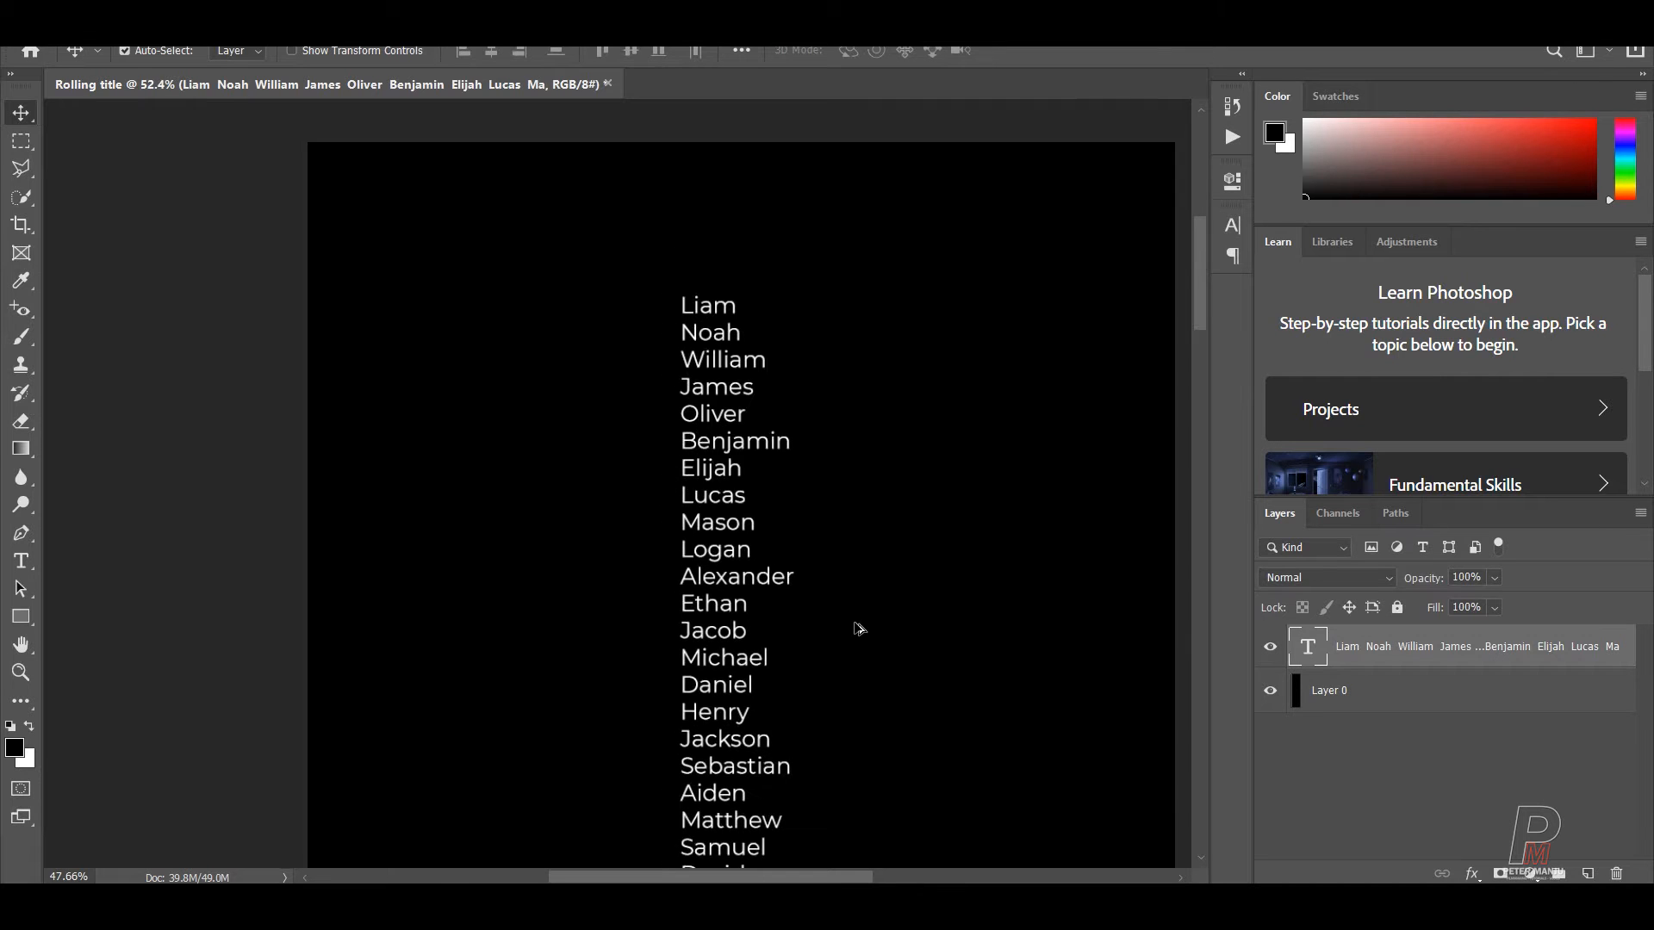
{"action": "left_click", "coordinate": [1338, 694]}
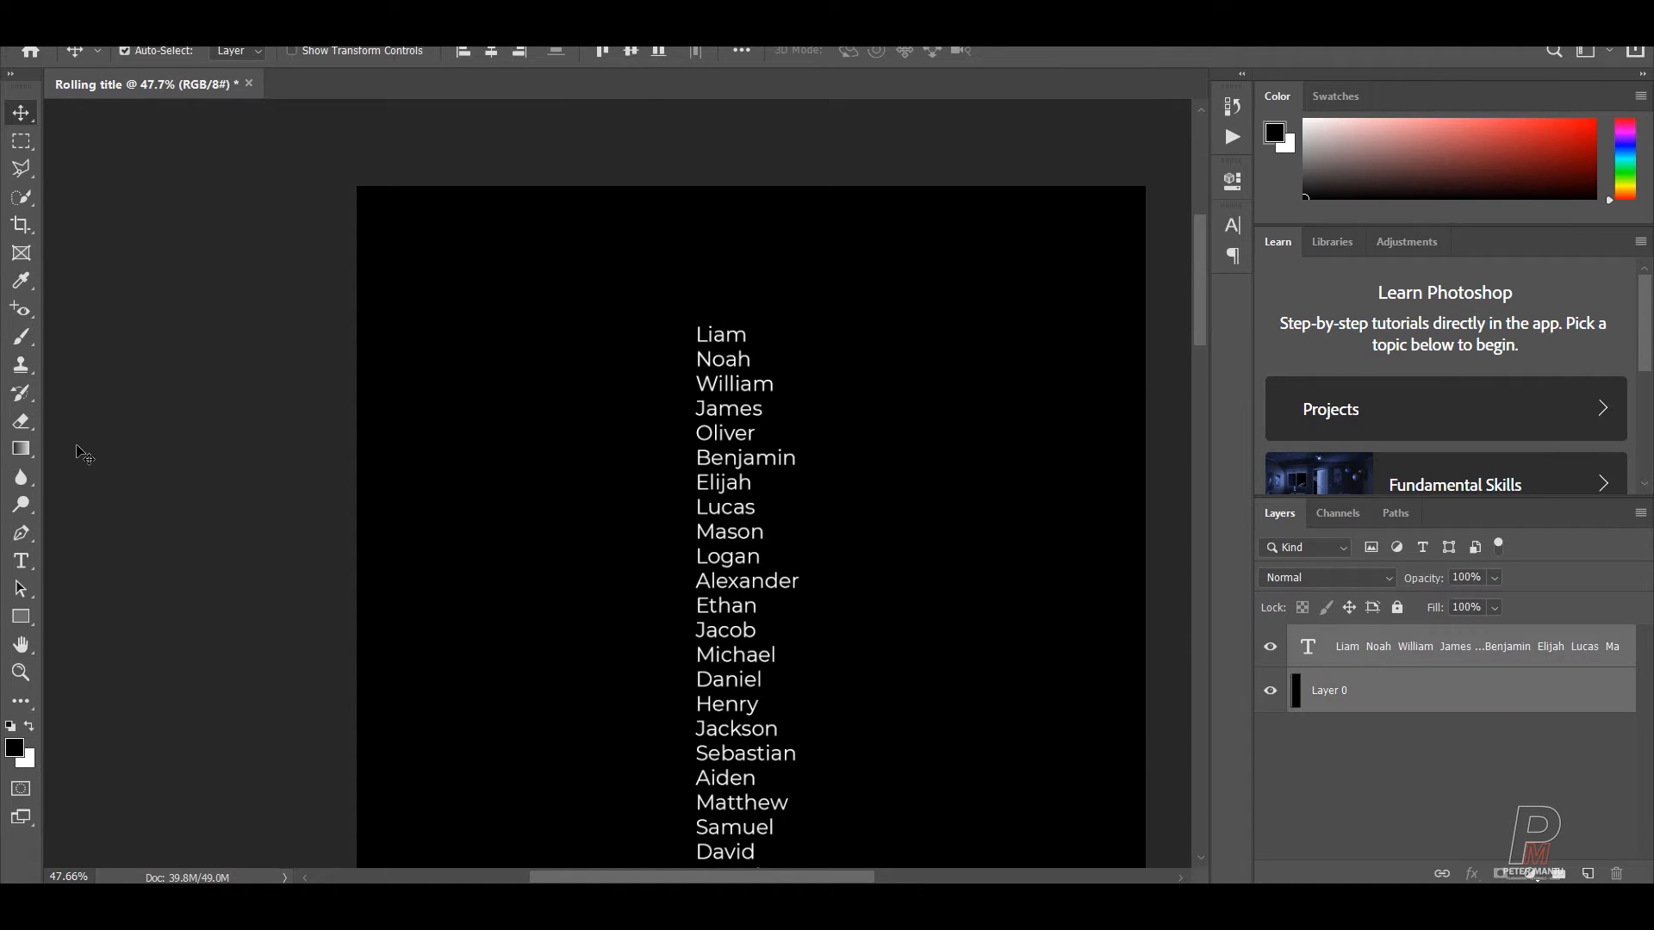
{"action": "left_click", "coordinate": [491, 50]}
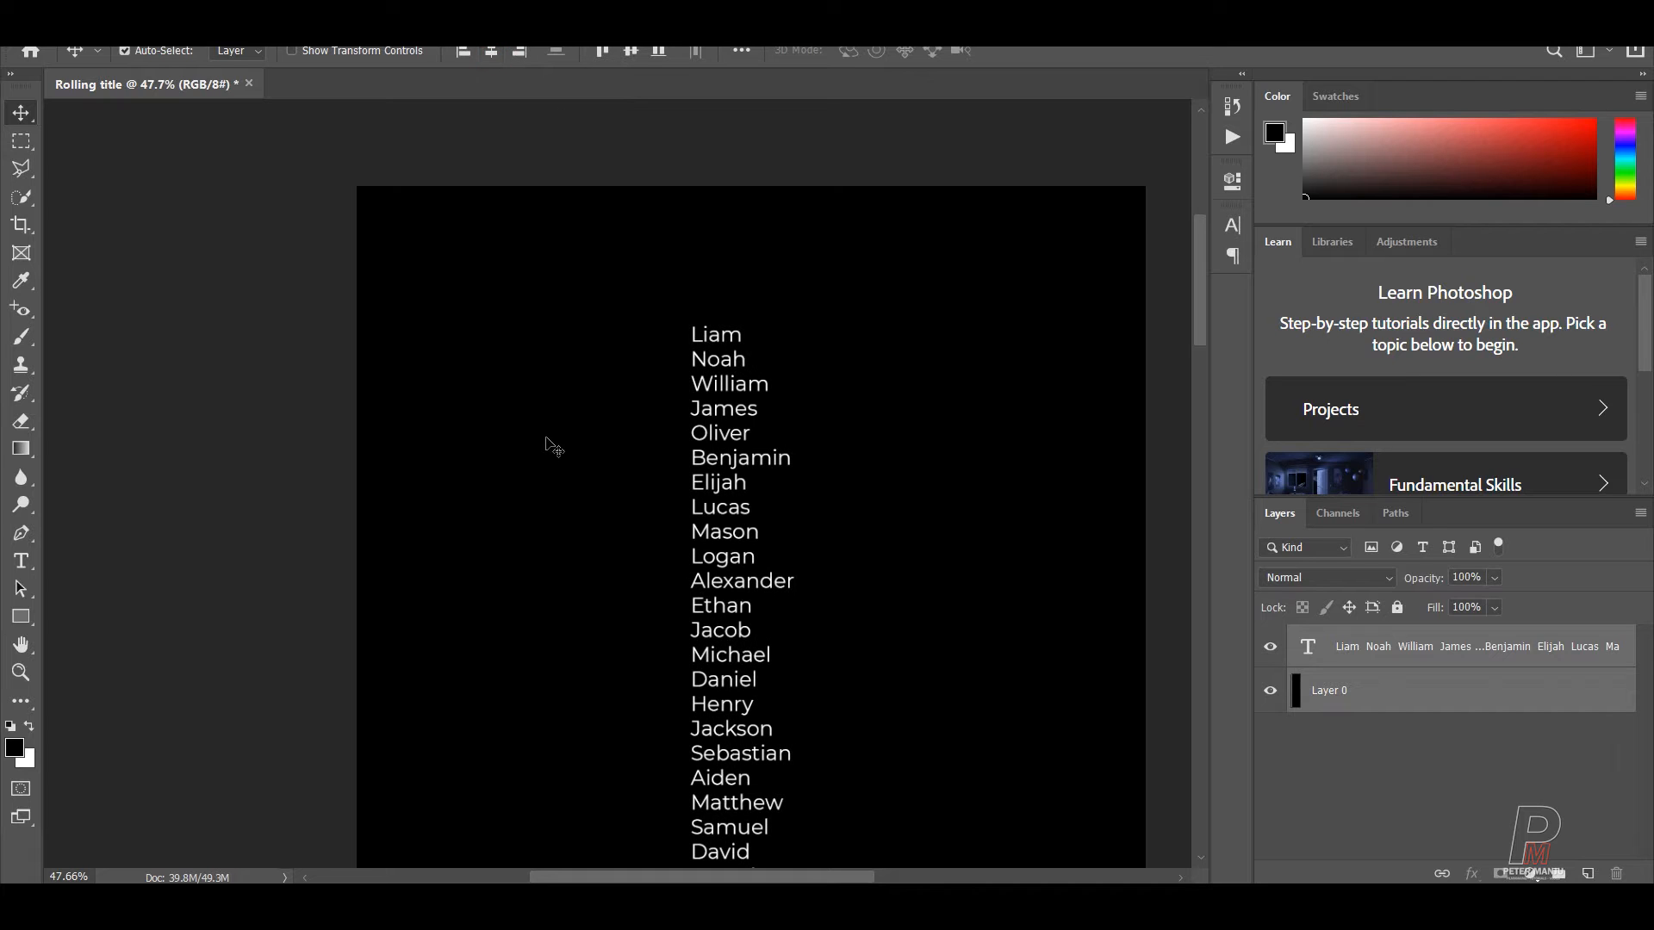
- Show the rulers and place a vertical guide near the horizontal middle of the canvas
{"action": "scroll", "coordinate": [861, 390], "scroll_direction": "down", "scroll_amount": 1}
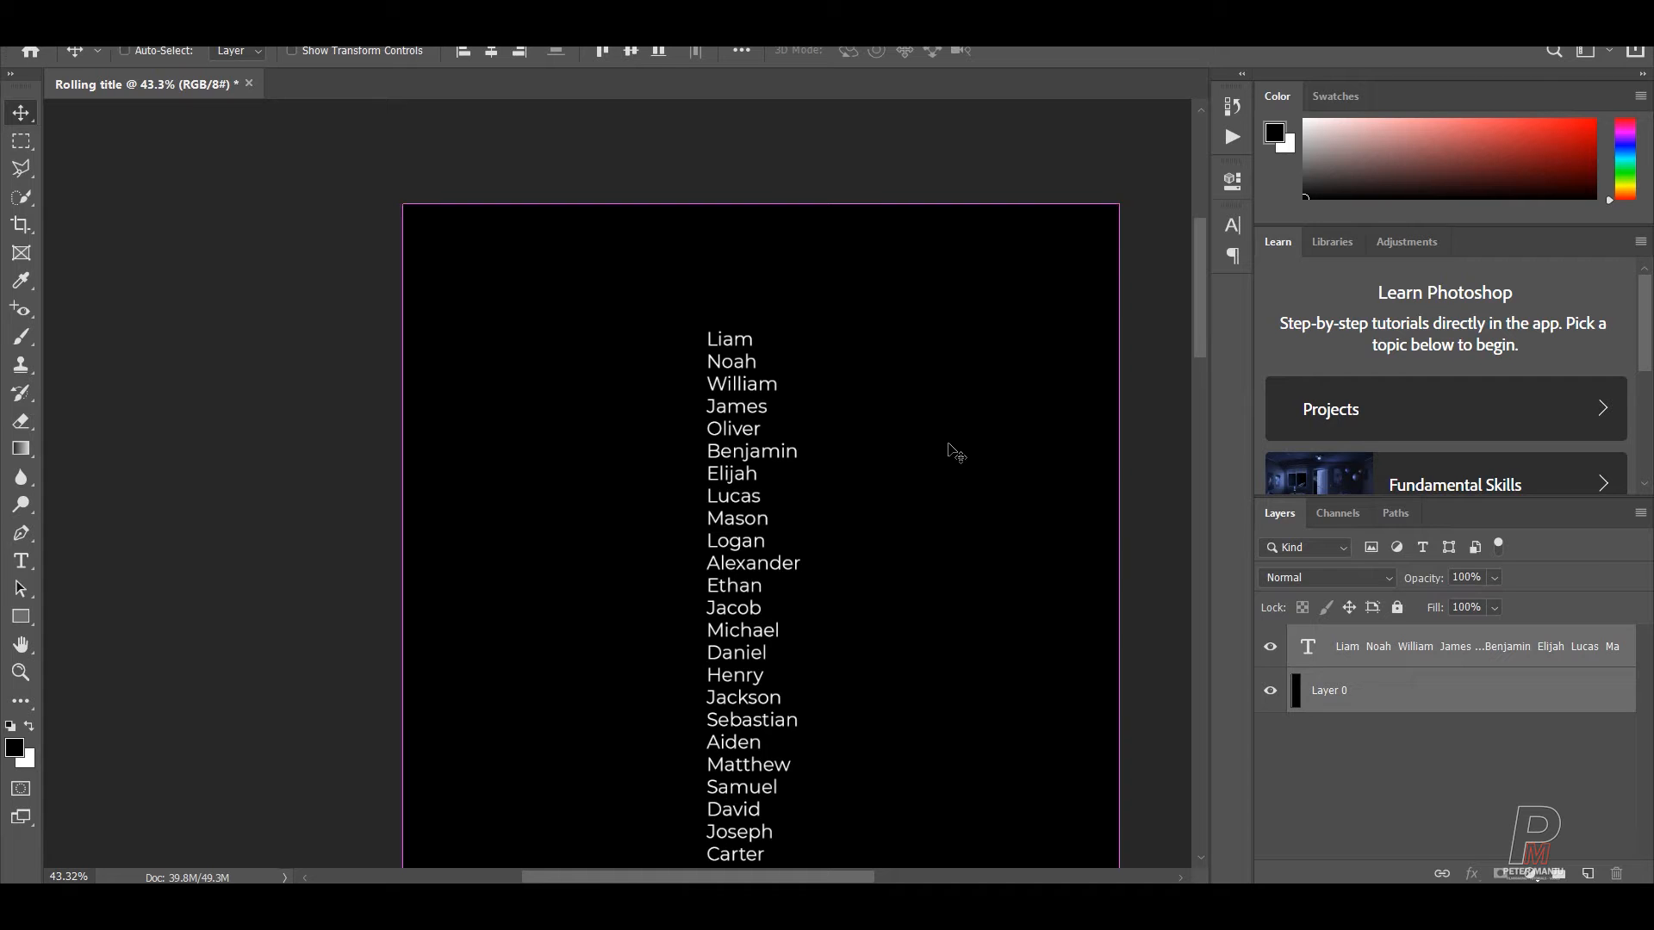
{"action": "key", "text": "ctrl+r"}
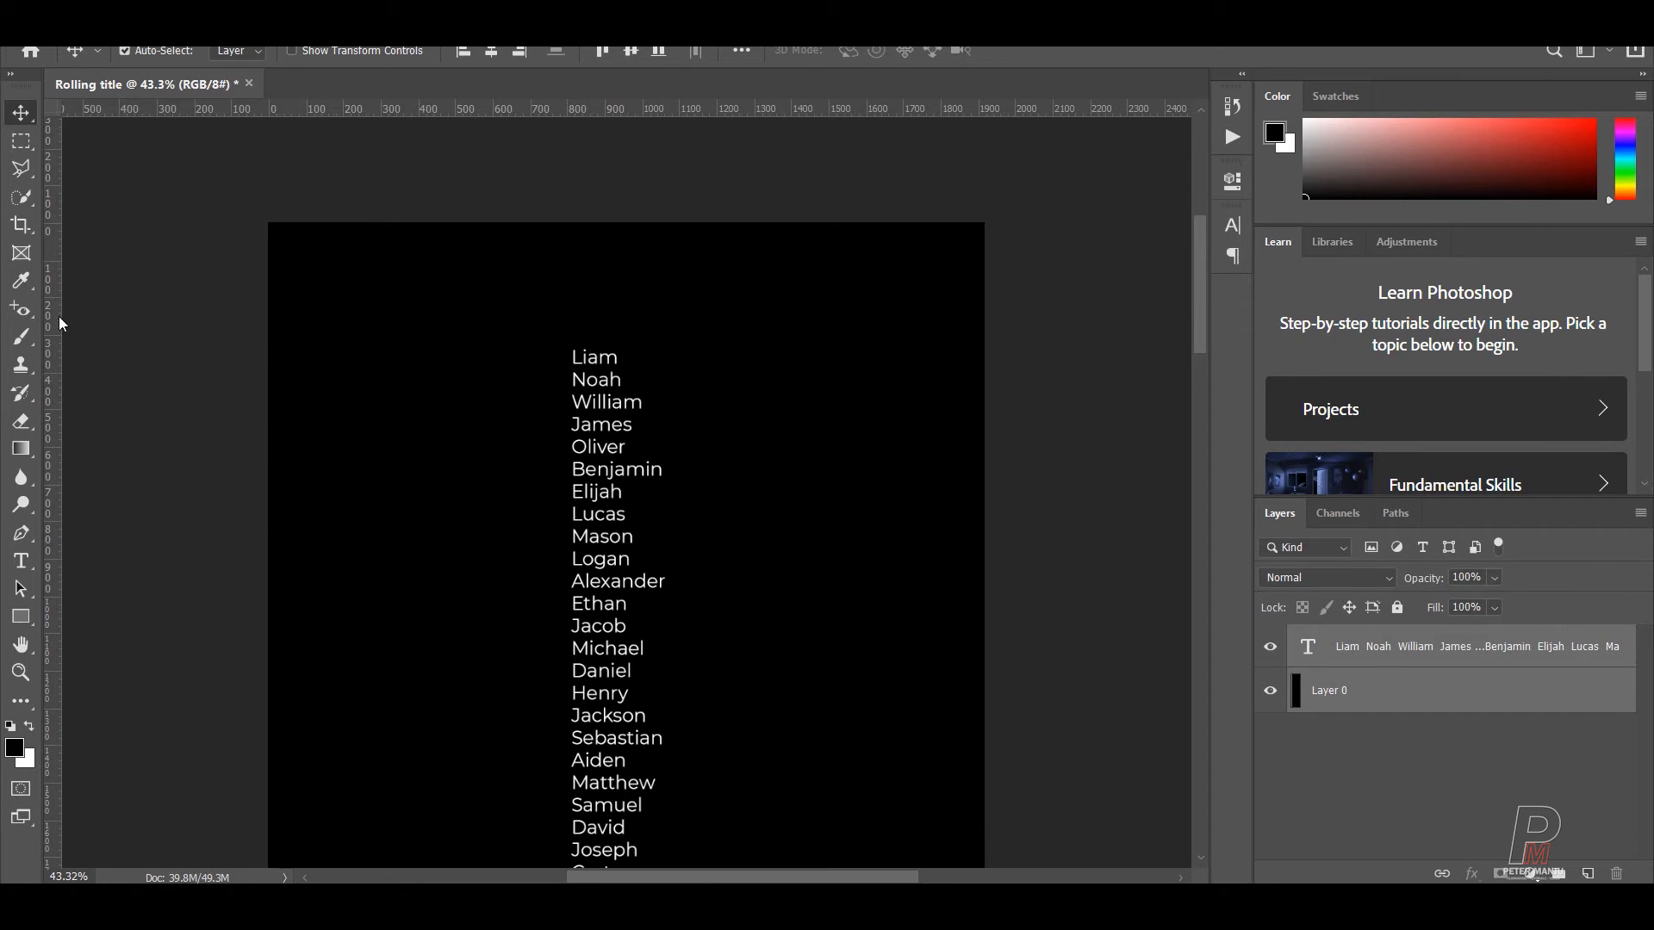
{"action": "left_click_drag", "start_coordinate": [52, 326], "coordinate": [614, 355]}
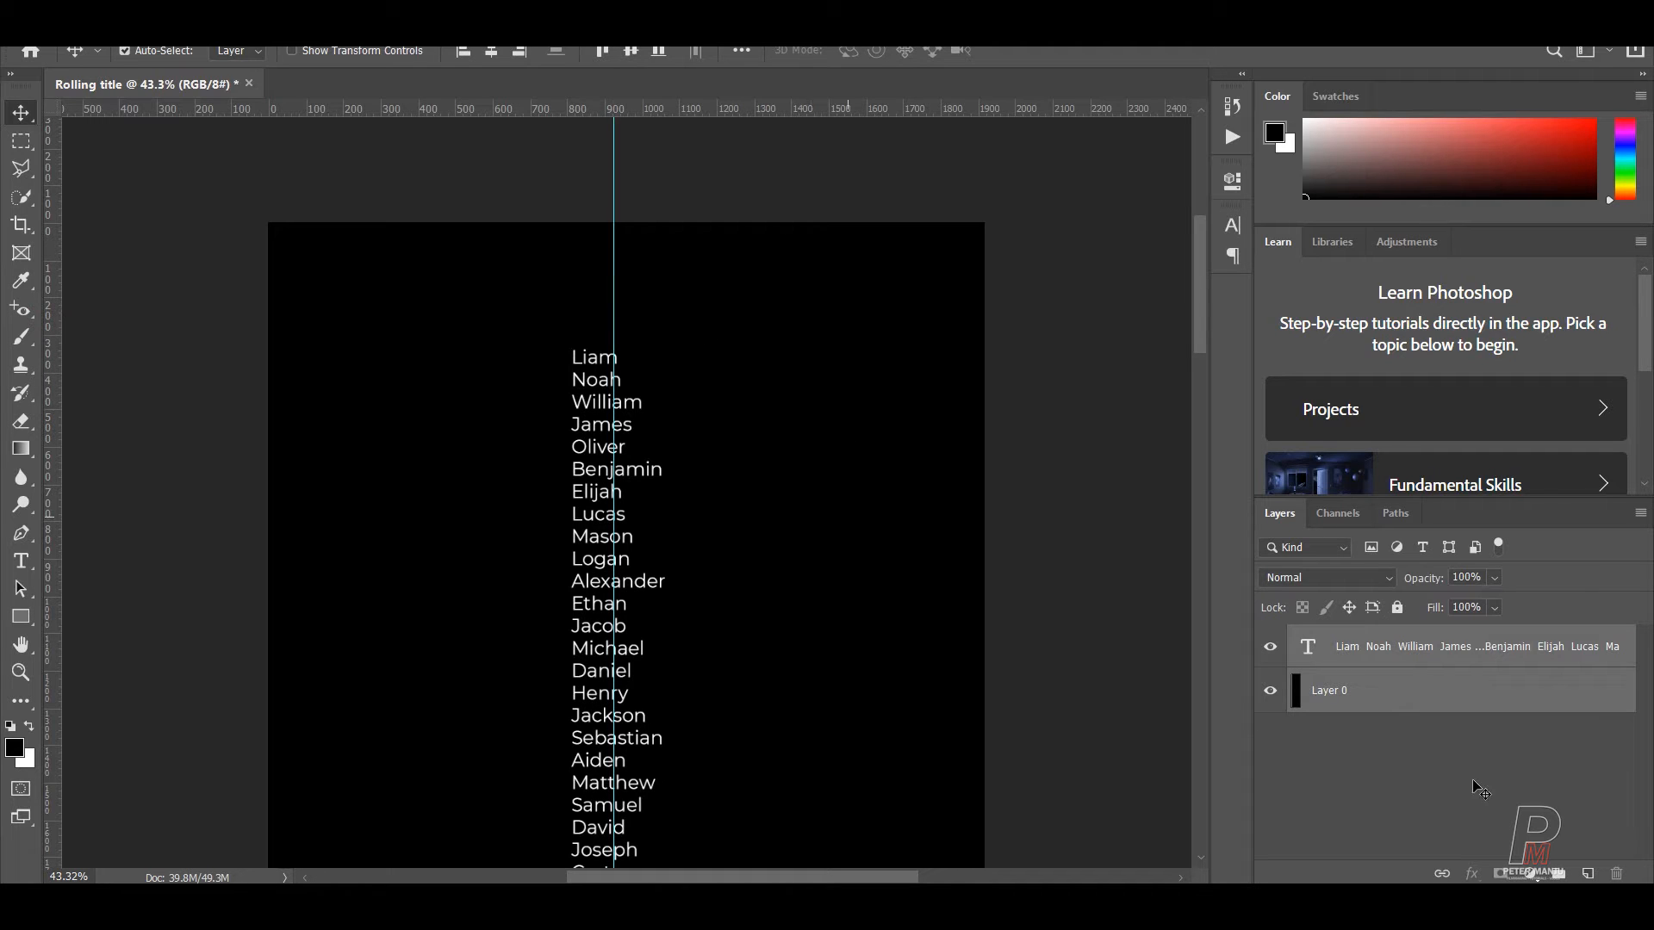
- Create a white bar about 235 px tall across the full canvas width at its upper edge on a new layer
{"action": "left_click", "coordinate": [1323, 687]}
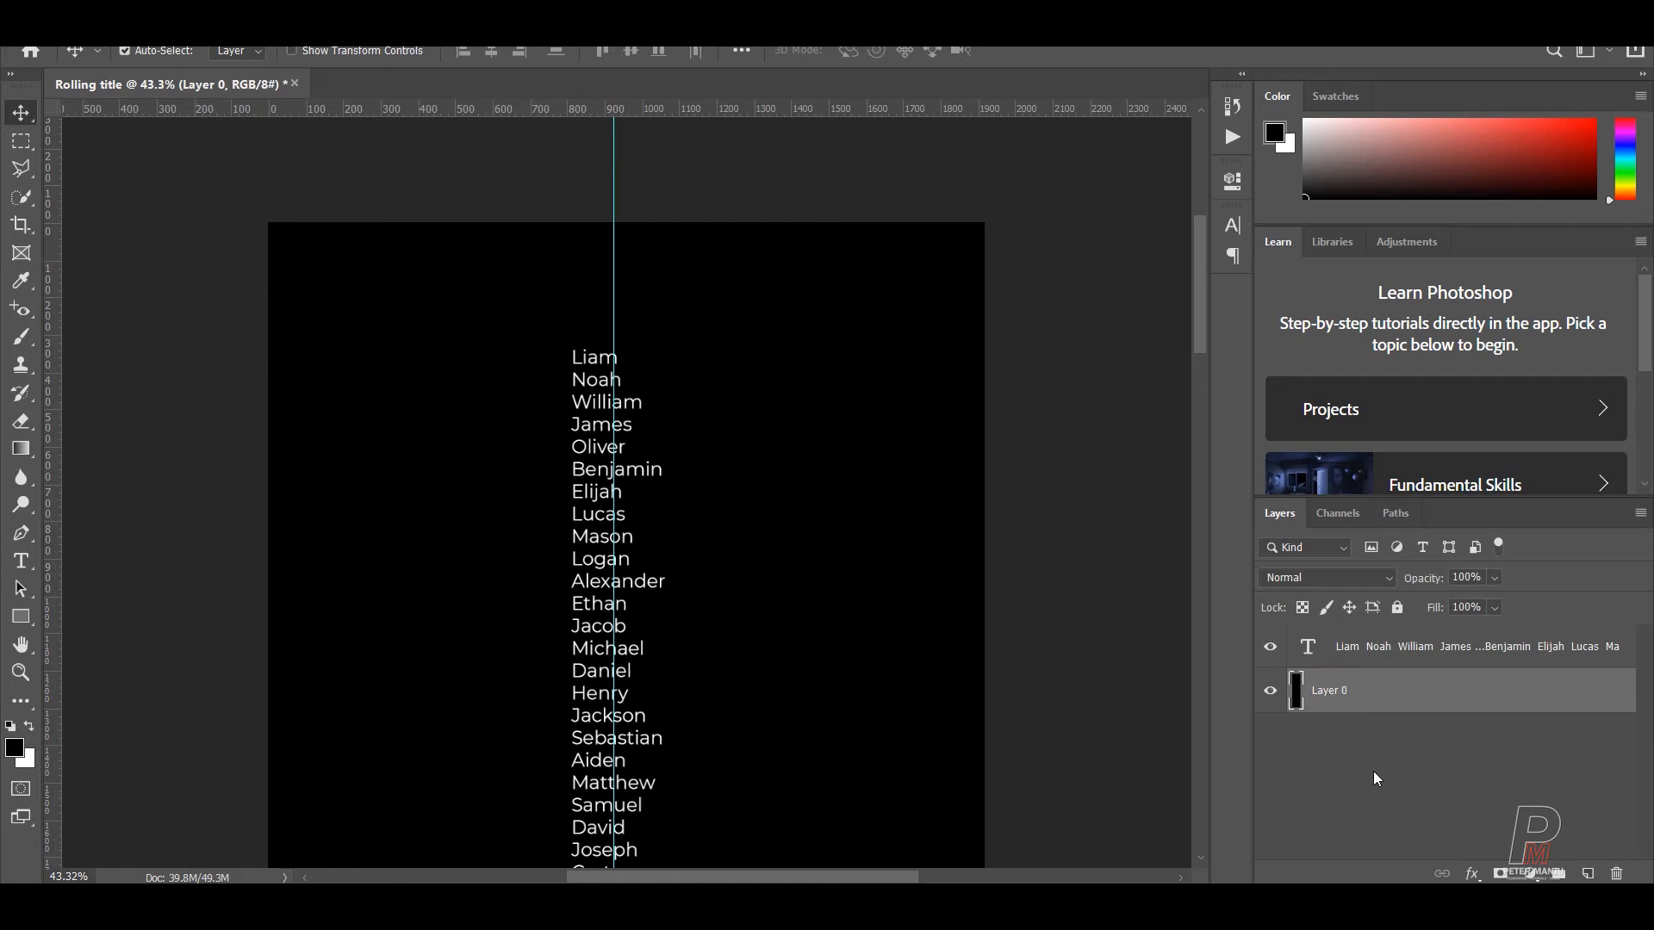
{"action": "left_click", "coordinate": [1335, 832]}
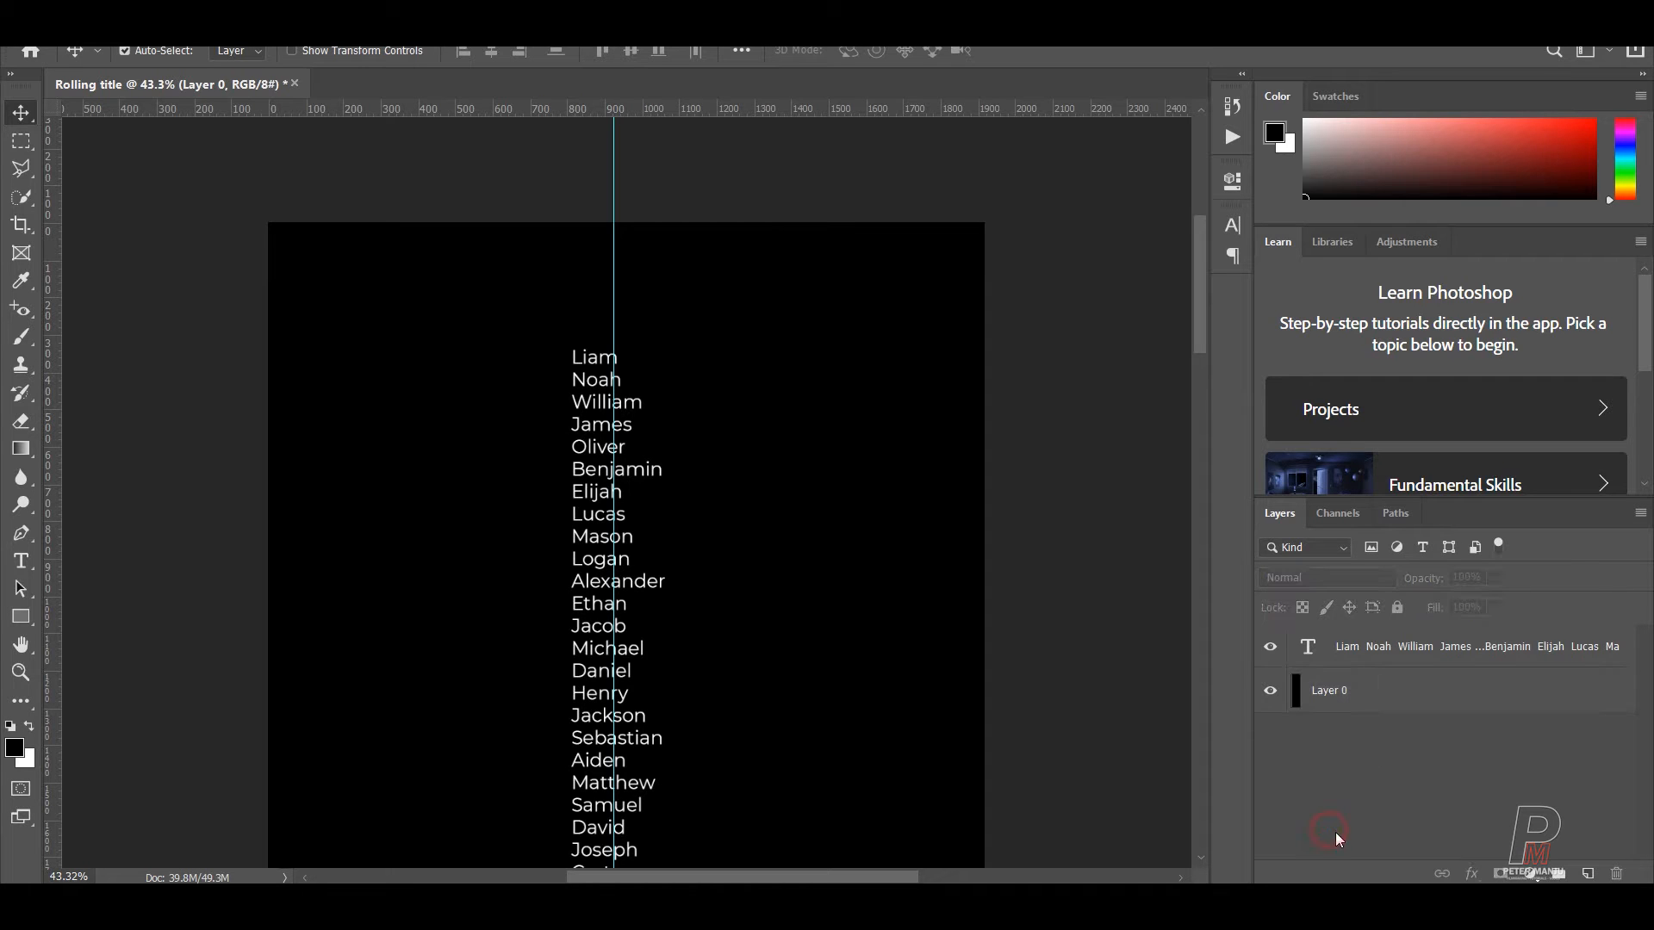
{"action": "left_click", "coordinate": [21, 140]}
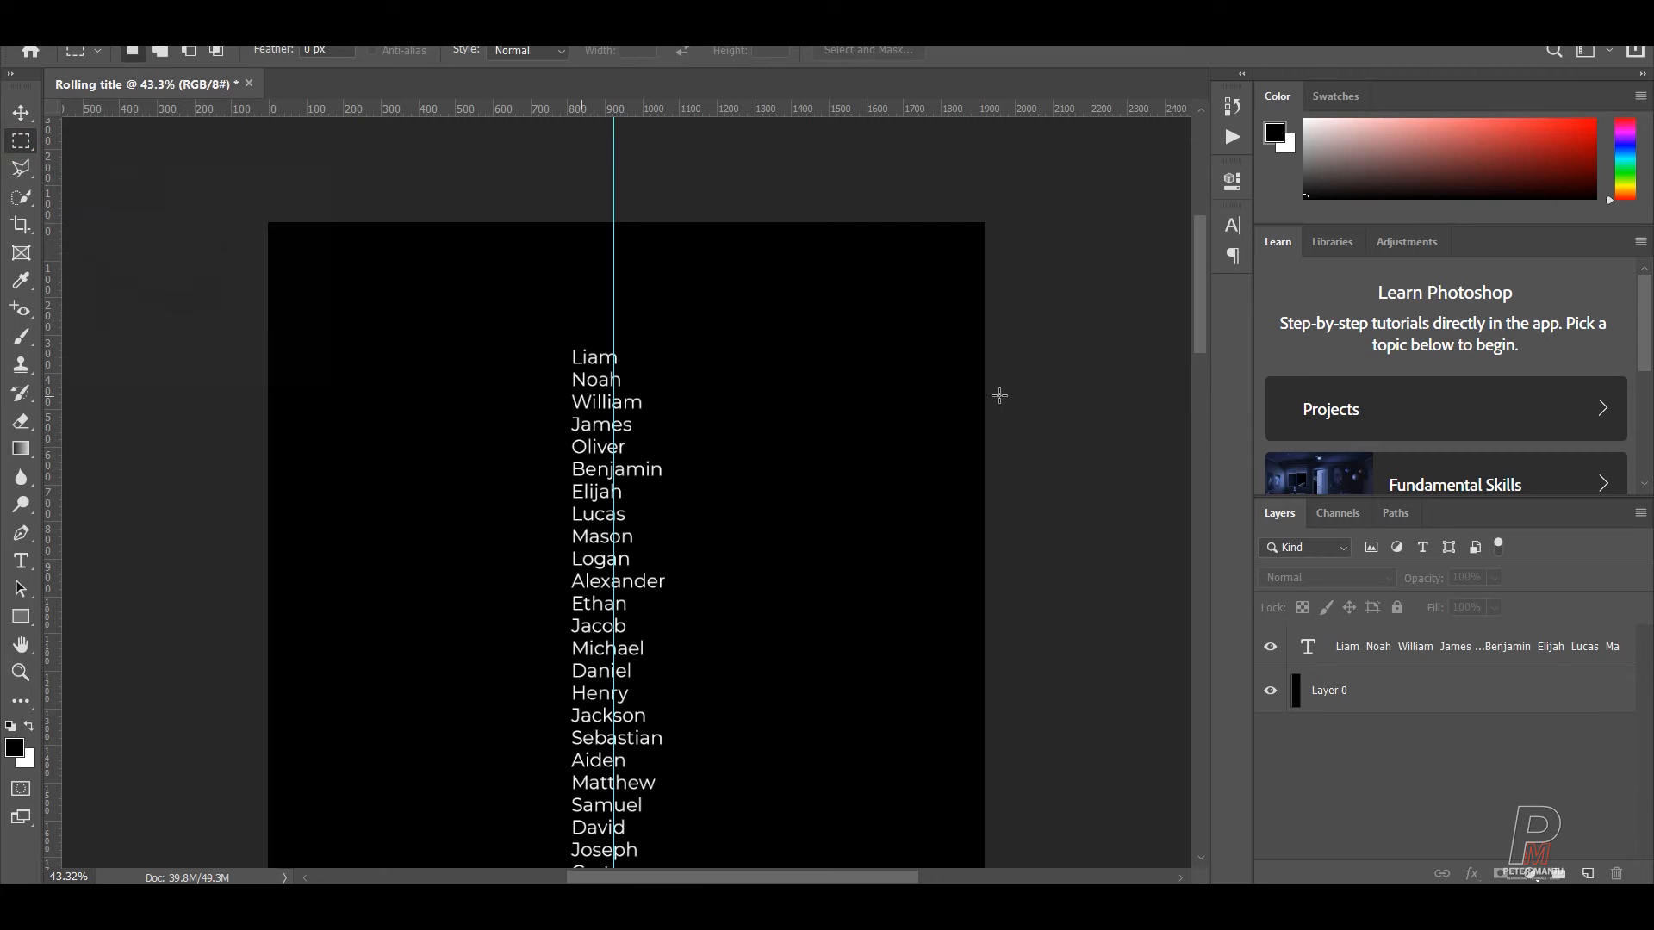
{"action": "left_click_drag", "start_coordinate": [267, 226], "coordinate": [1001, 312]}
{"action": "left_click", "coordinate": [1588, 874]}
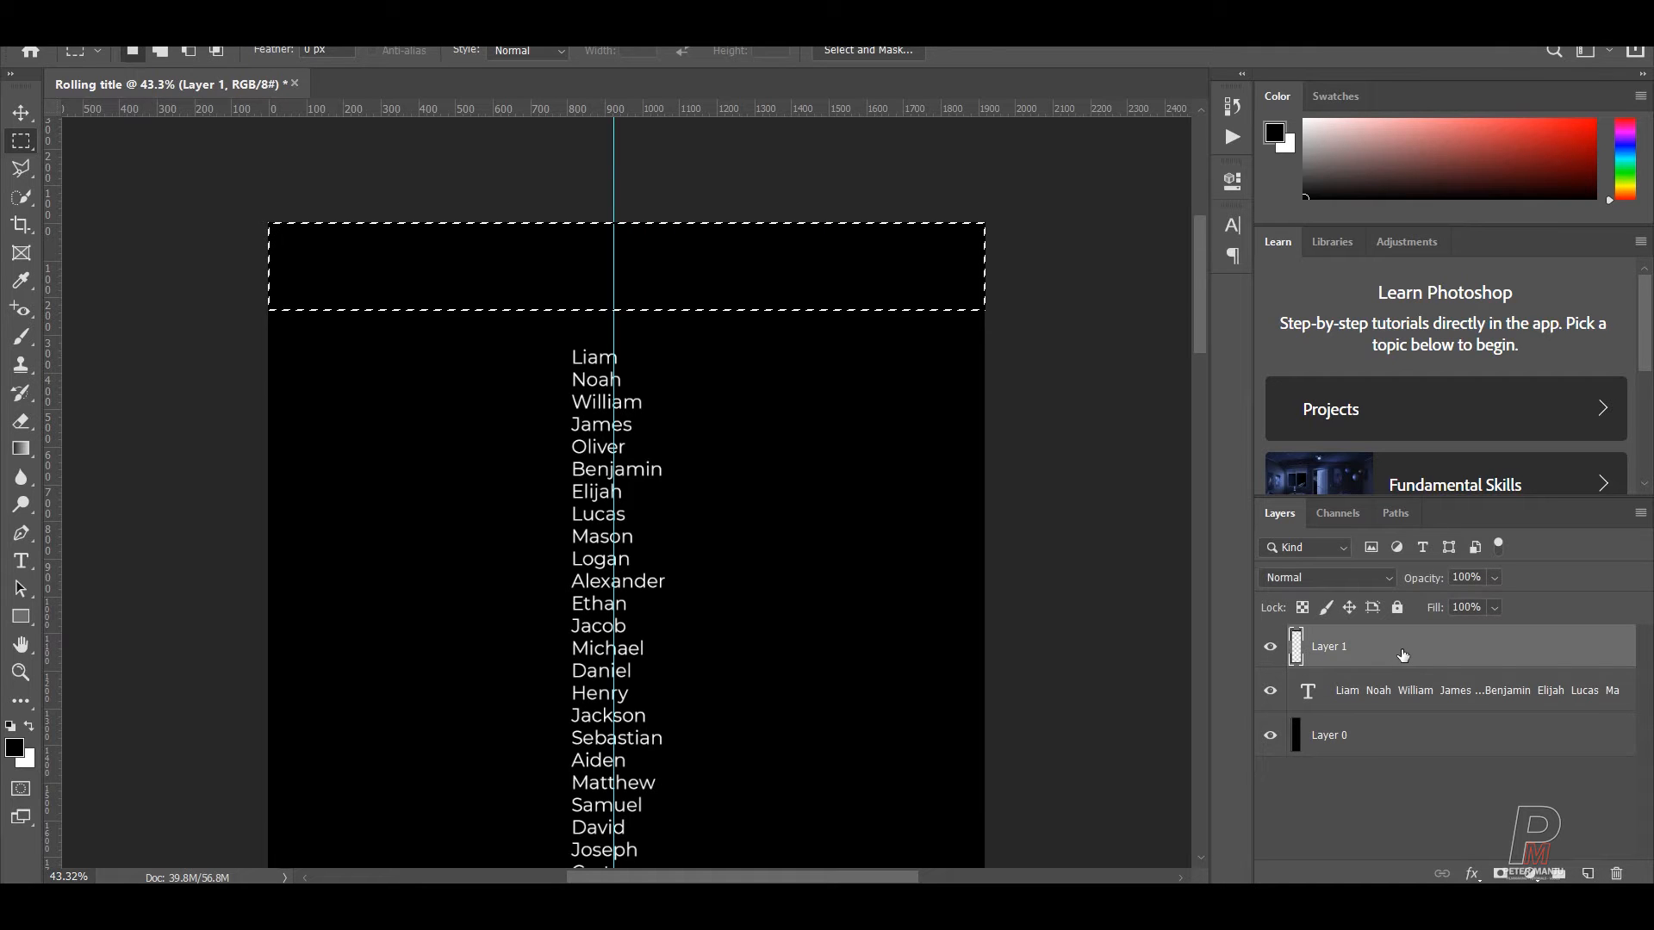
{"action": "key", "text": "ctrl+BackSpace"}
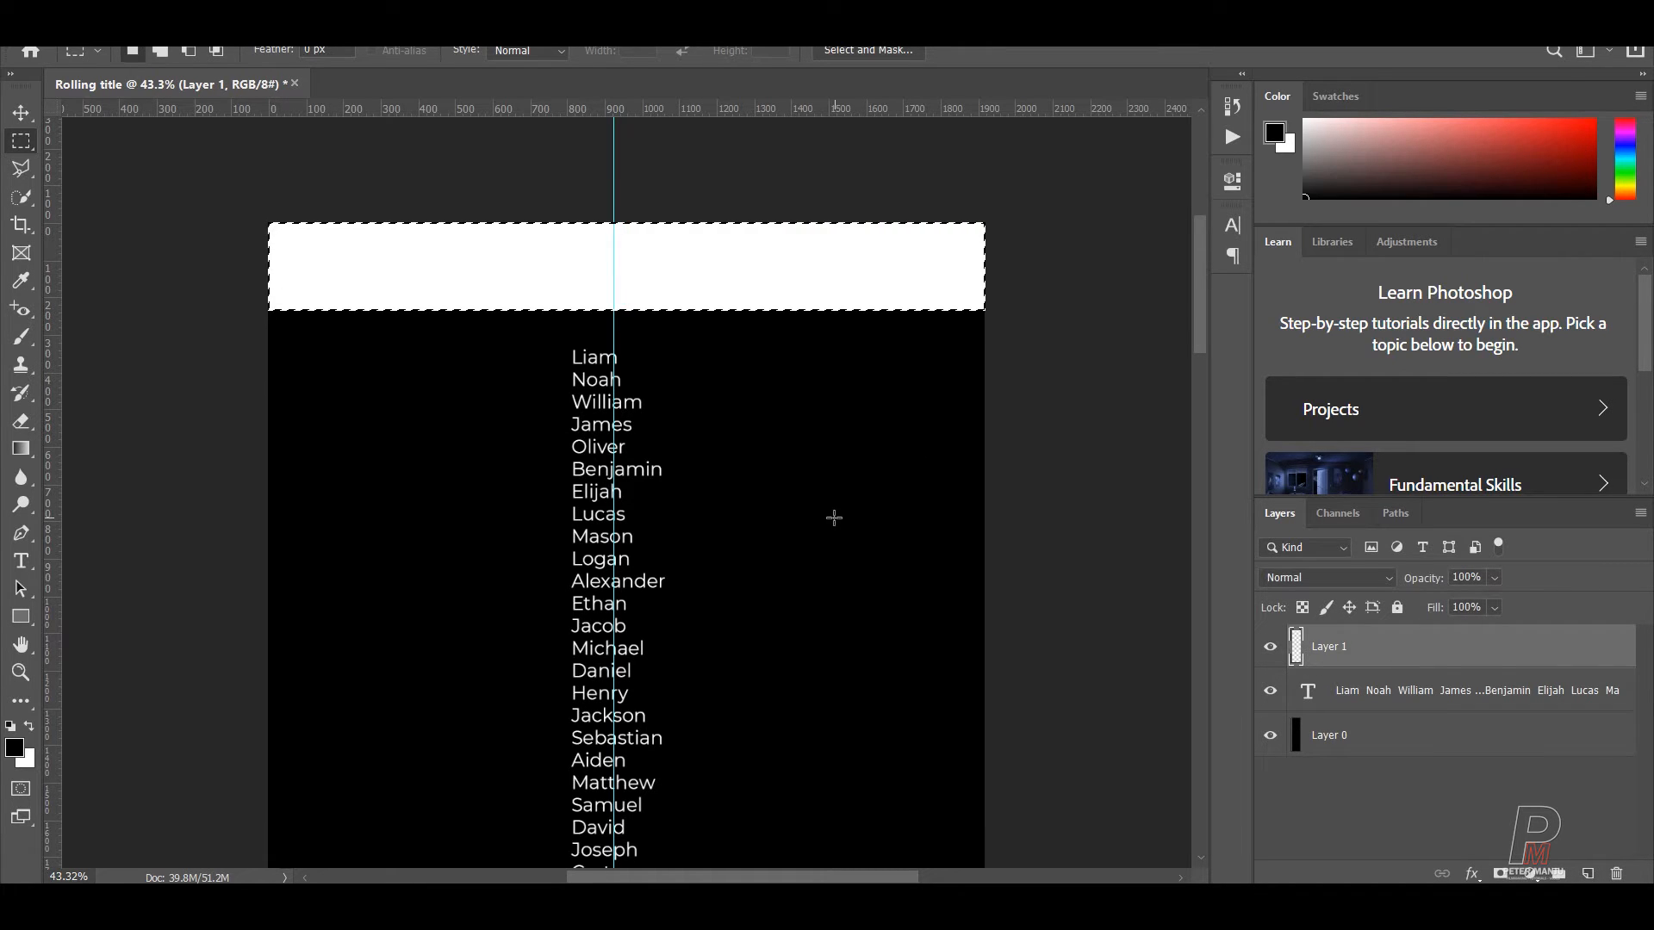
{"action": "key", "text": "ctrl+d"}
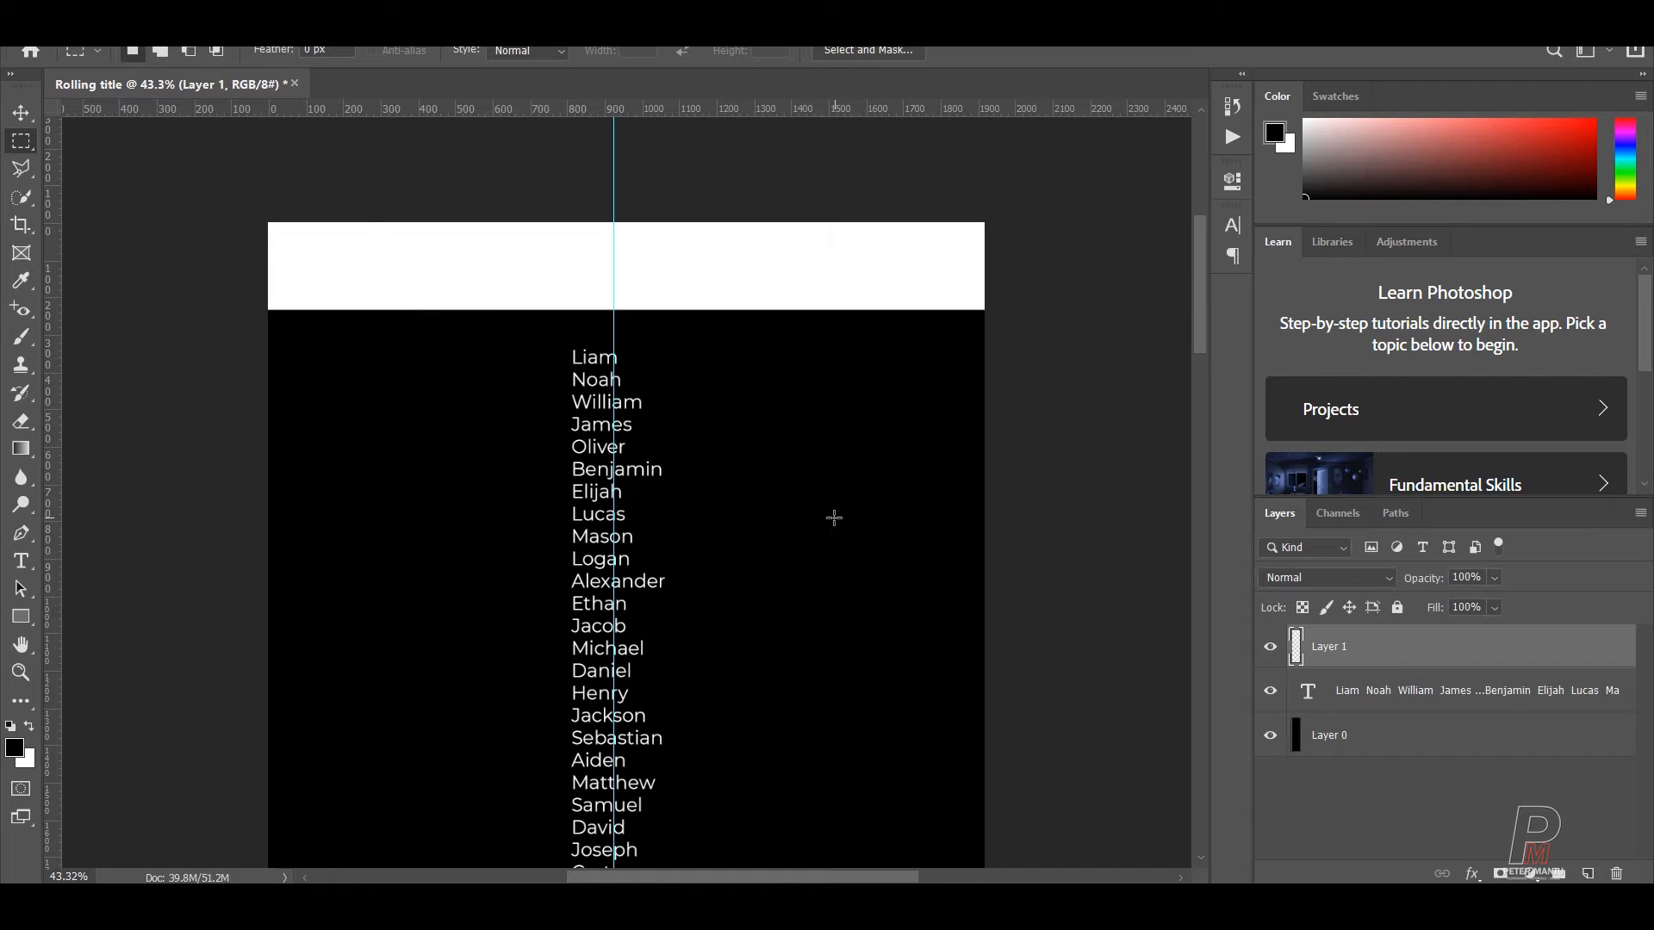
{"action": "key", "text": "ctrl+t"}
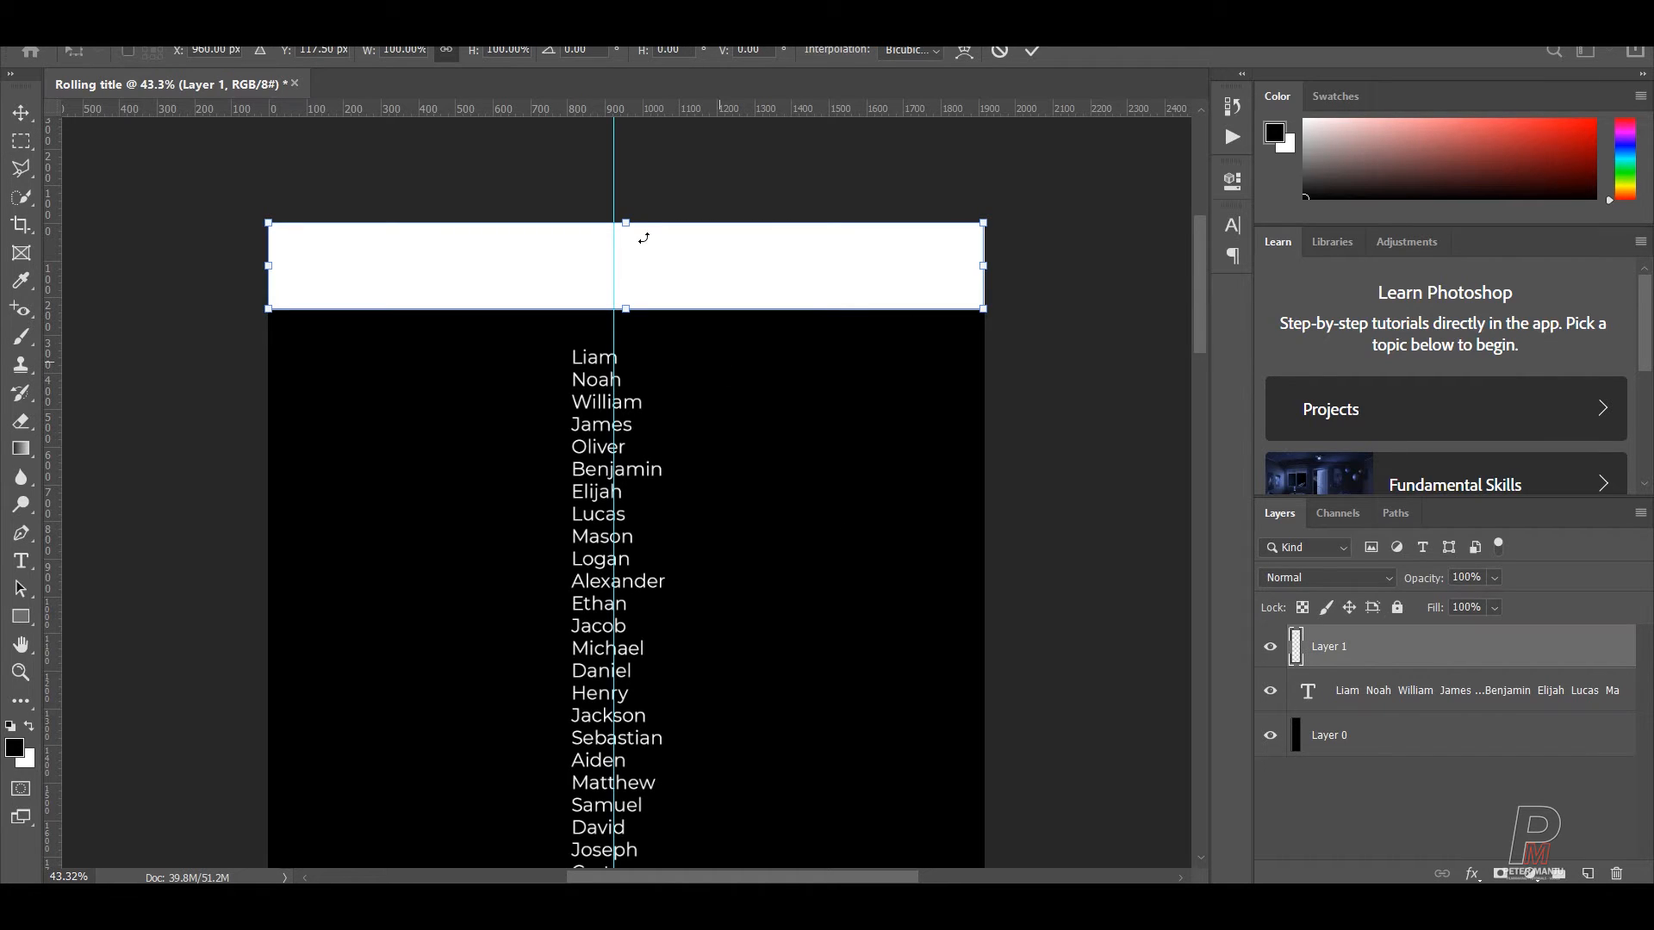
{"action": "scroll", "coordinate": [676, 250], "scroll_direction": "up", "scroll_amount": 2}
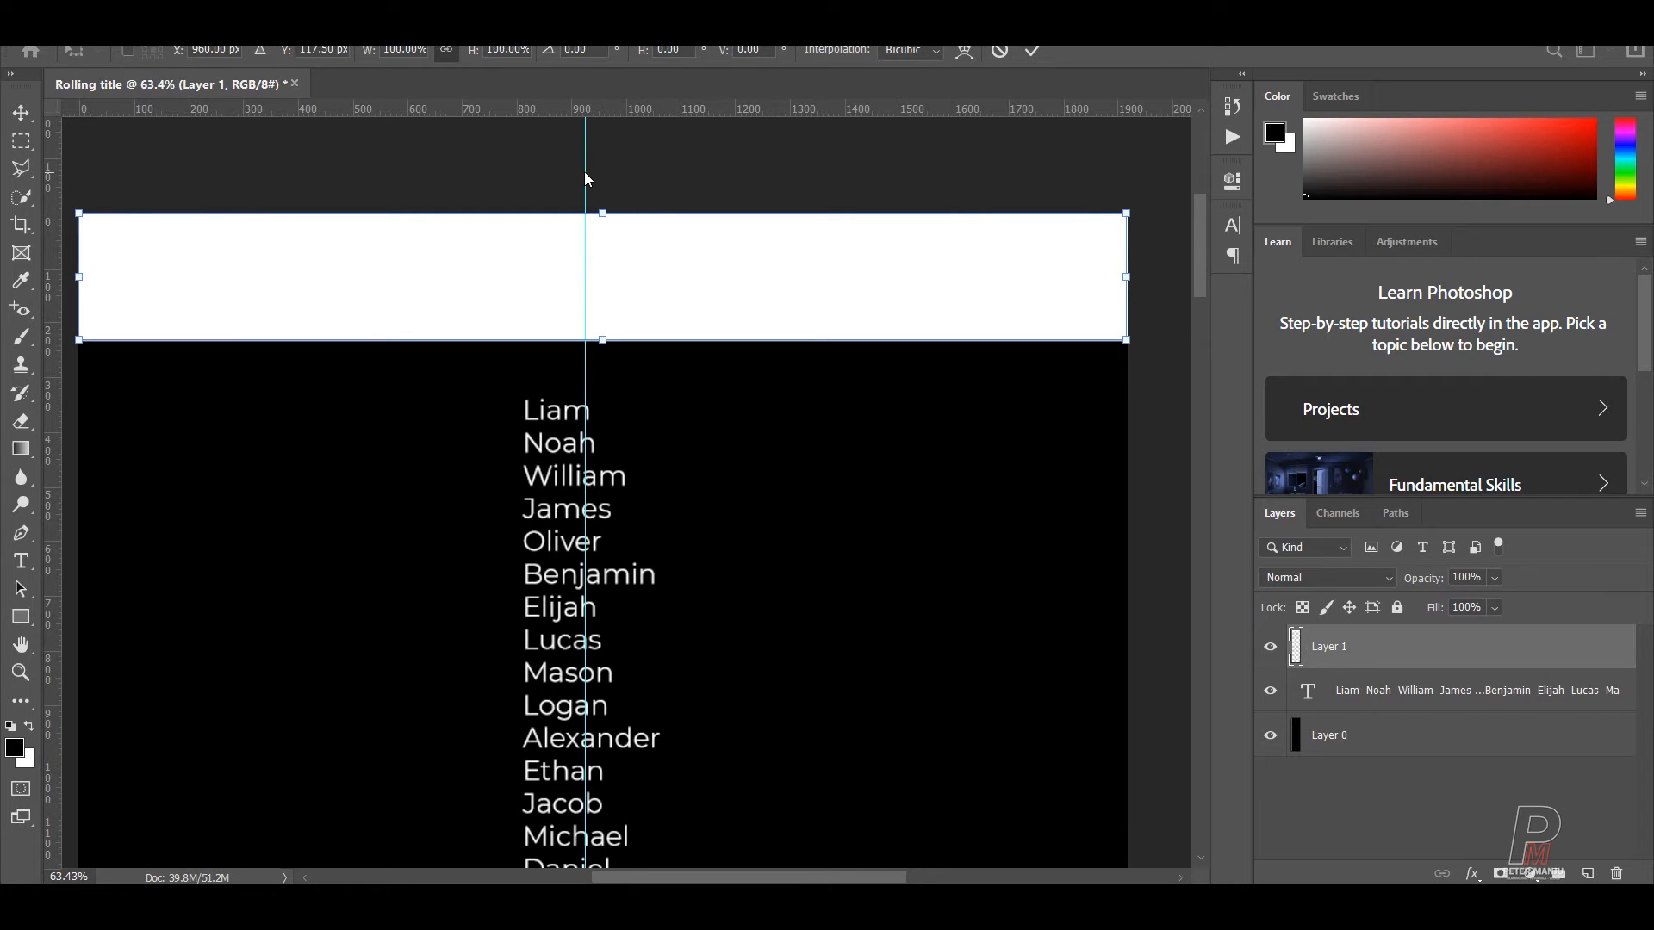
{"action": "left_click_drag", "start_coordinate": [586, 173], "coordinate": [600, 166]}
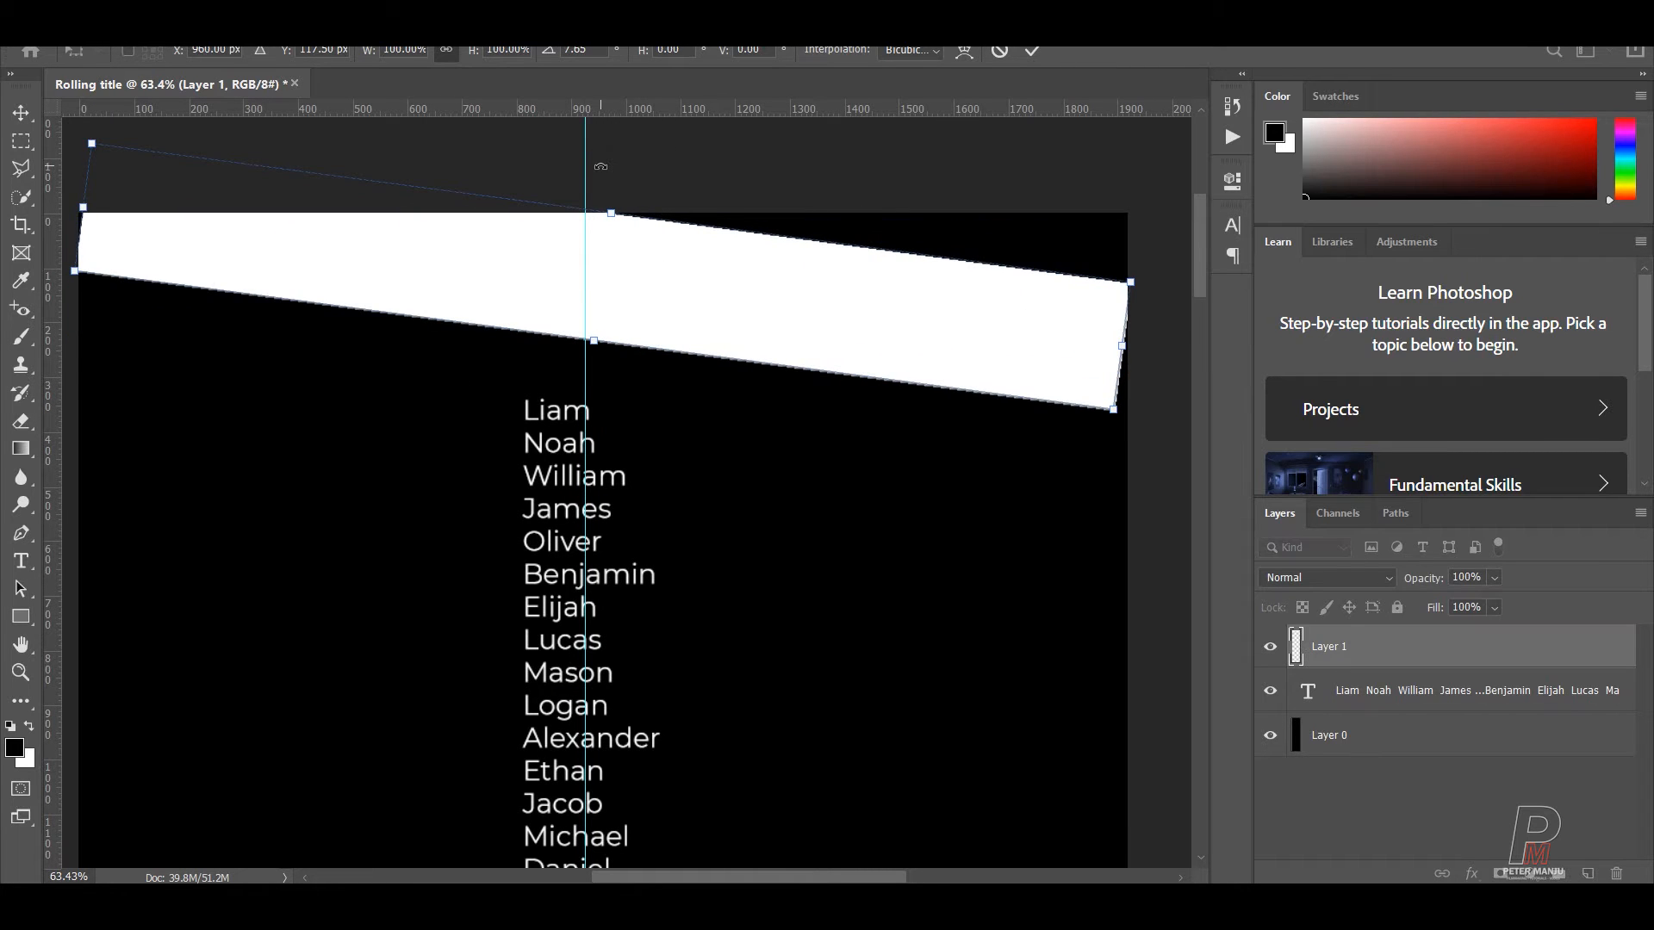
{"action": "key", "text": "ctrl+z"}
{"action": "key", "text": "Escape"}
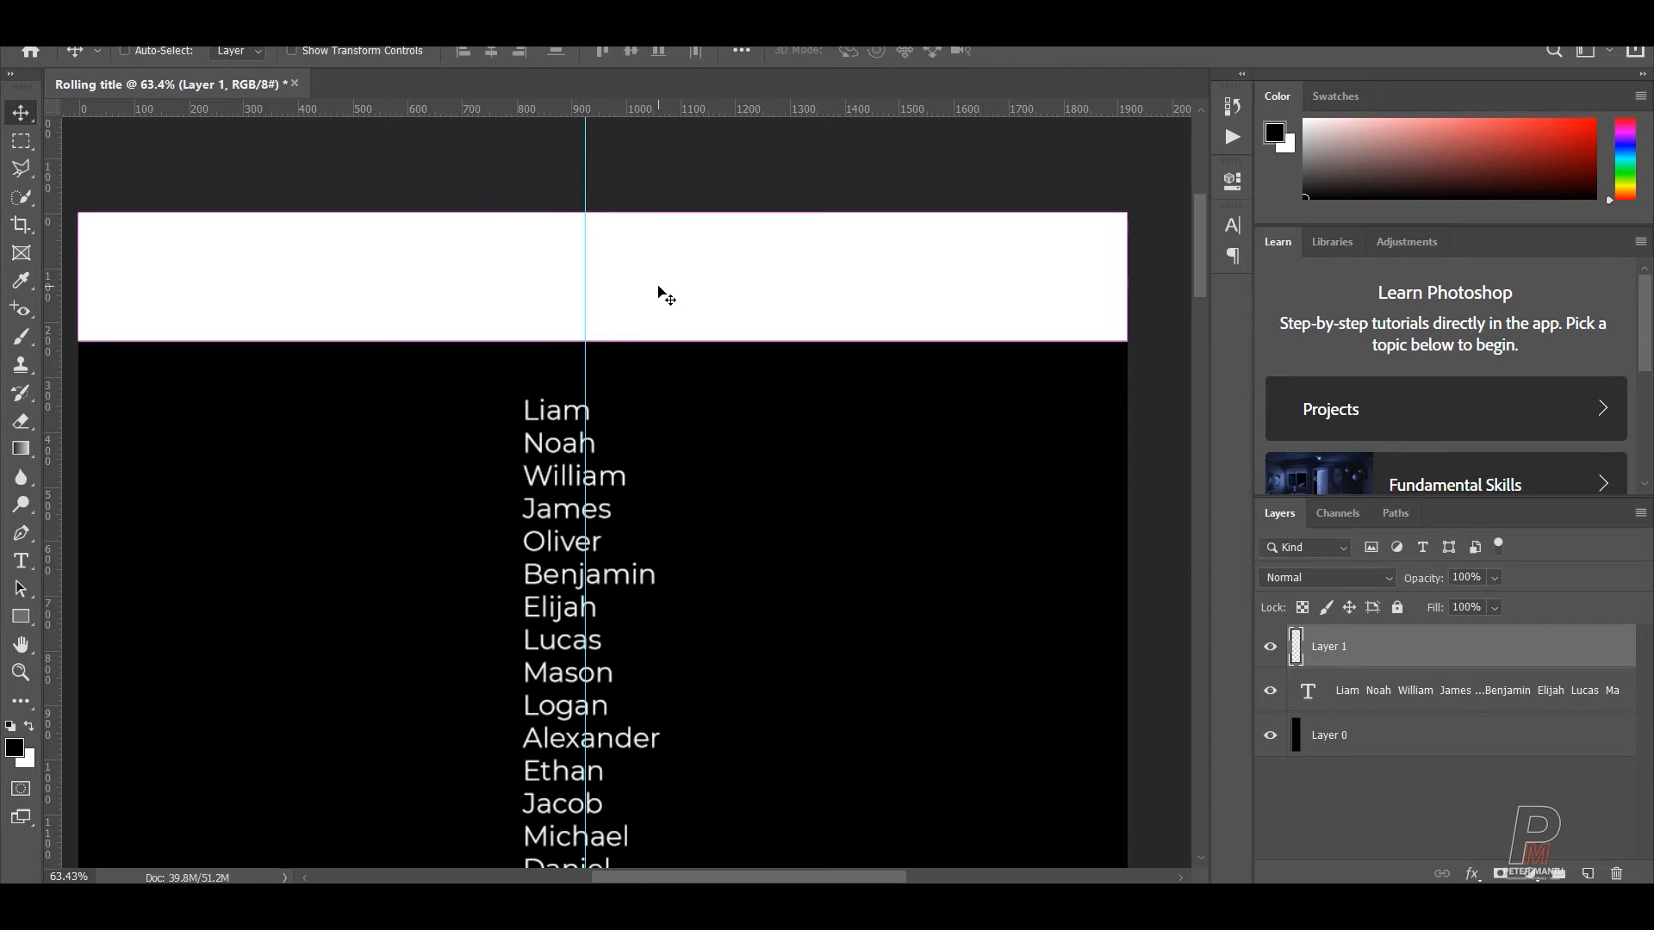
- Move the vertical guide to the white bar's horizontal center and check it against the bar's transform handles
{"action": "key", "text": "ctrl+r"}
{"action": "key", "text": "ctrl+t"}
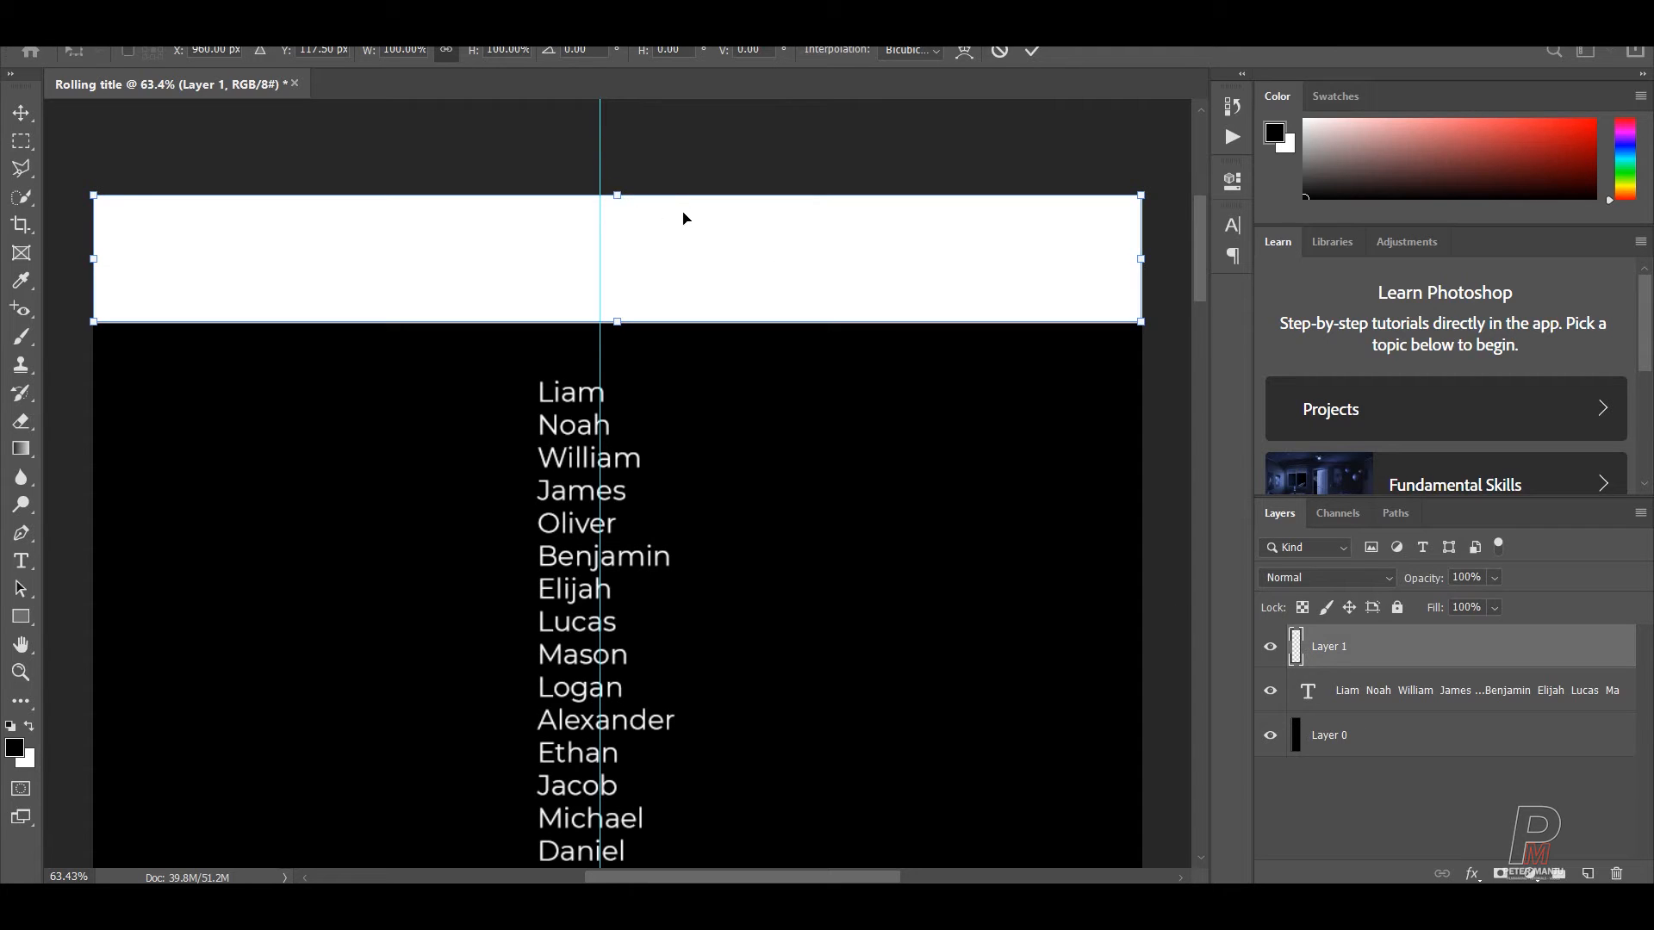
{"action": "key", "text": "ctrl+r"}
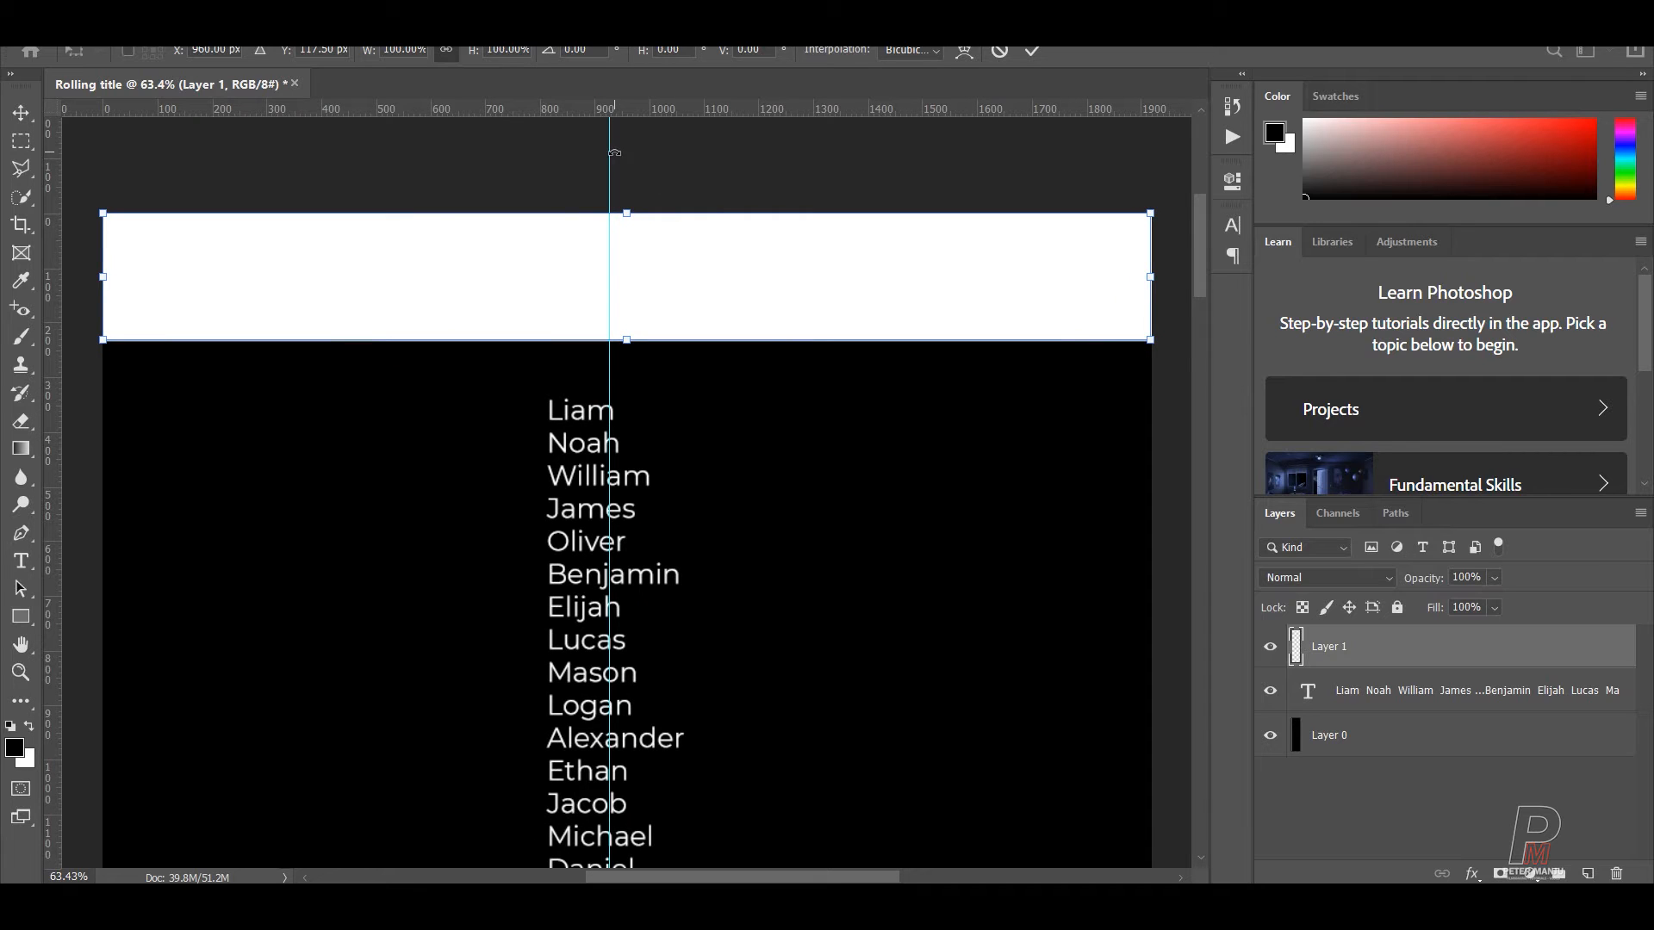
{"action": "left_click", "coordinate": [22, 112]}
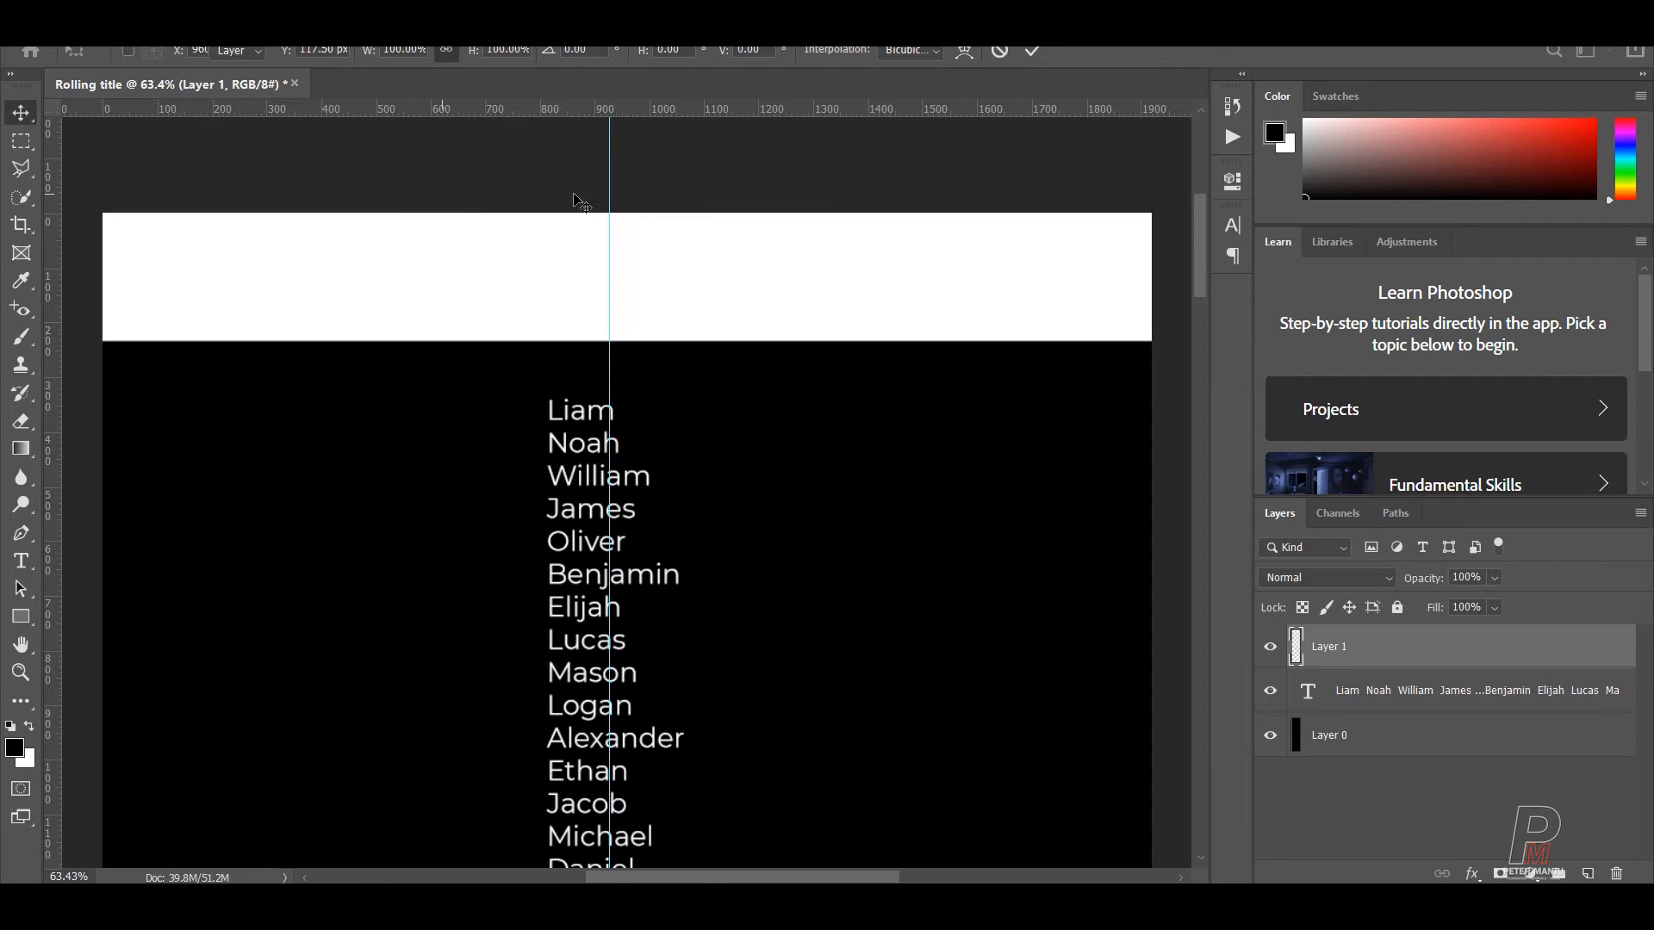
{"action": "left_click_drag", "start_coordinate": [609, 148], "coordinate": [626, 137]}
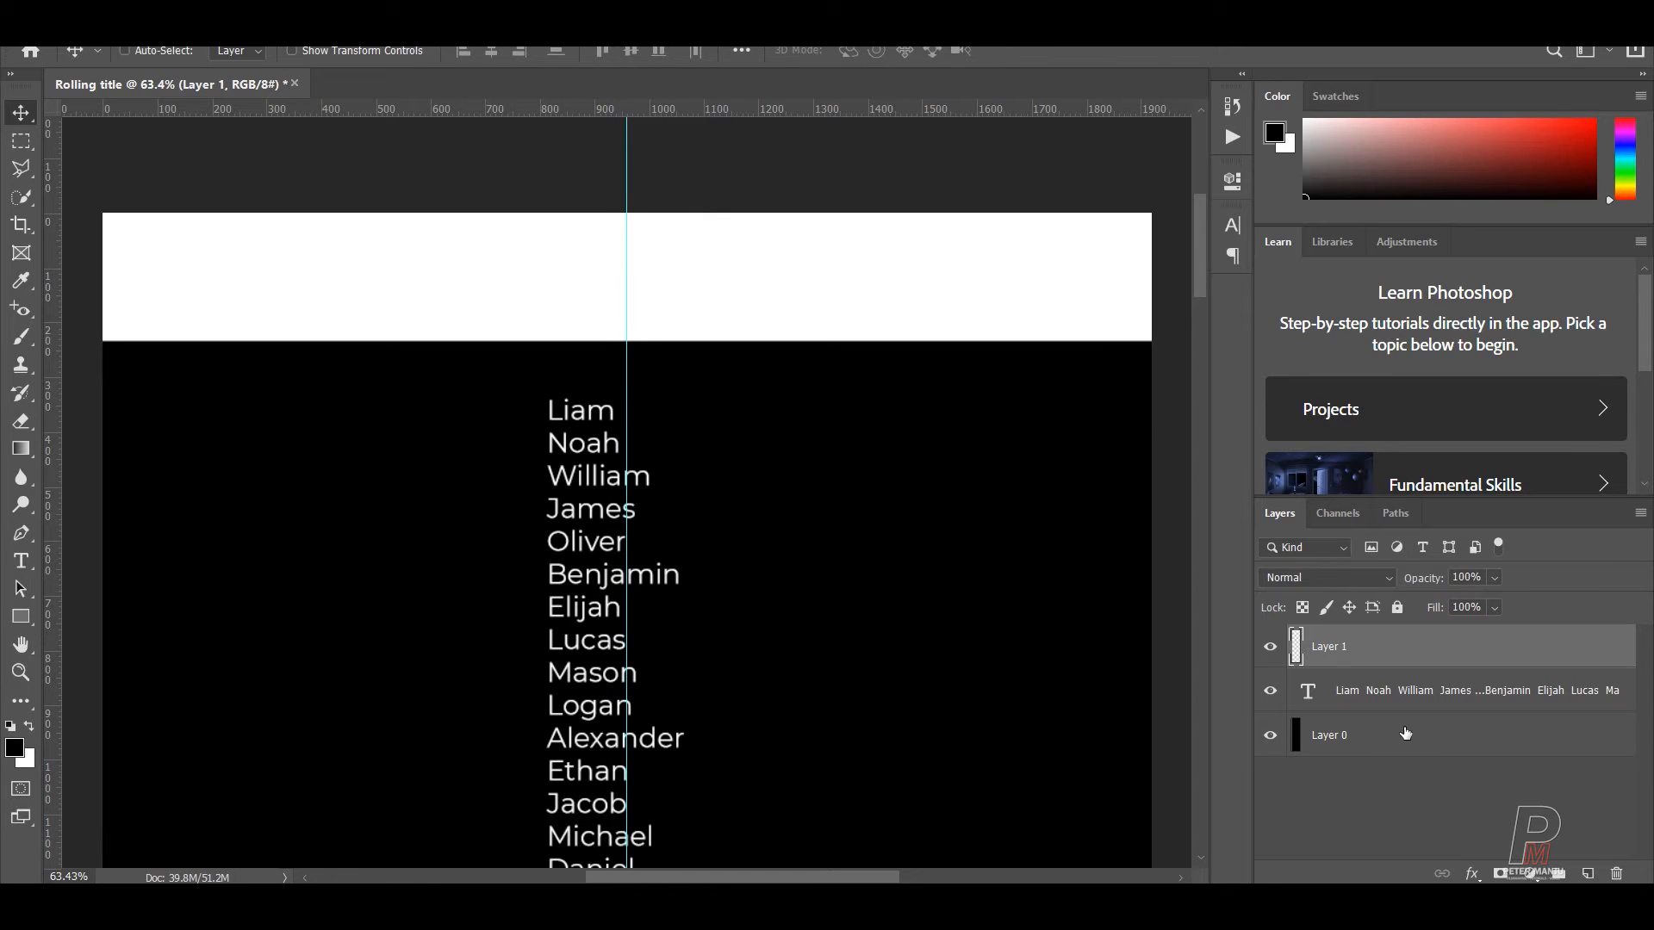
{"action": "key", "text": "ctrl+t"}
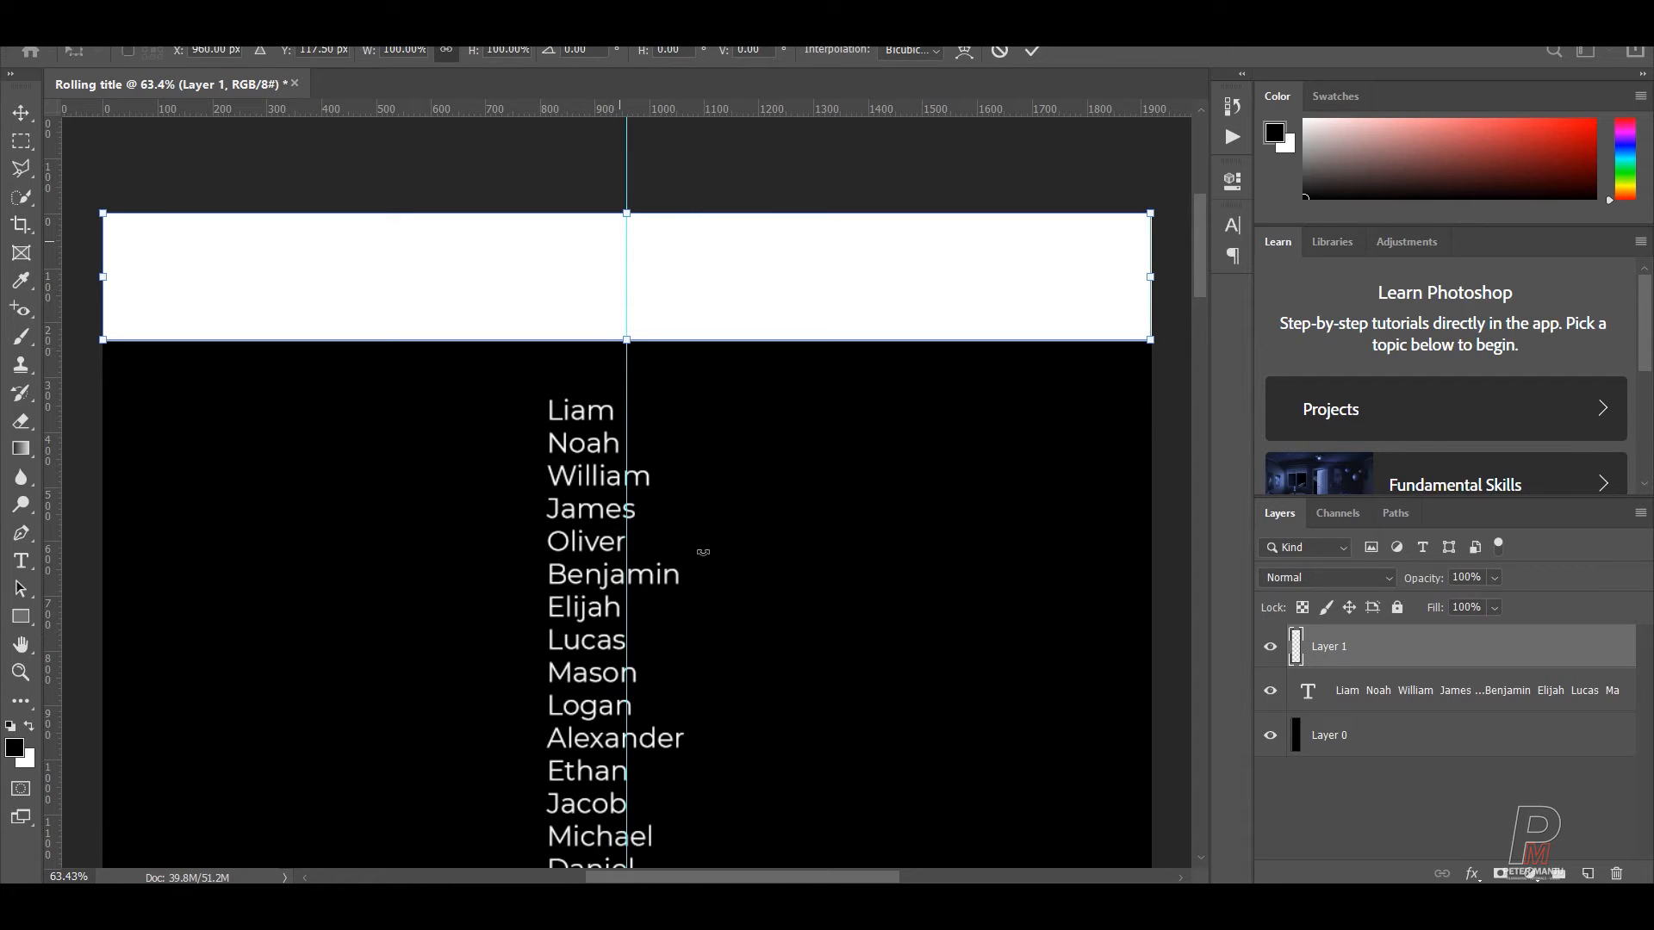
- Leave the transform of the white bar, hide its layer (Layer 1) and clear the layer selection
{"action": "left_click", "coordinate": [21, 113]}
{"action": "left_click", "coordinate": [1271, 654]}
{"action": "left_click", "coordinate": [1404, 809]}
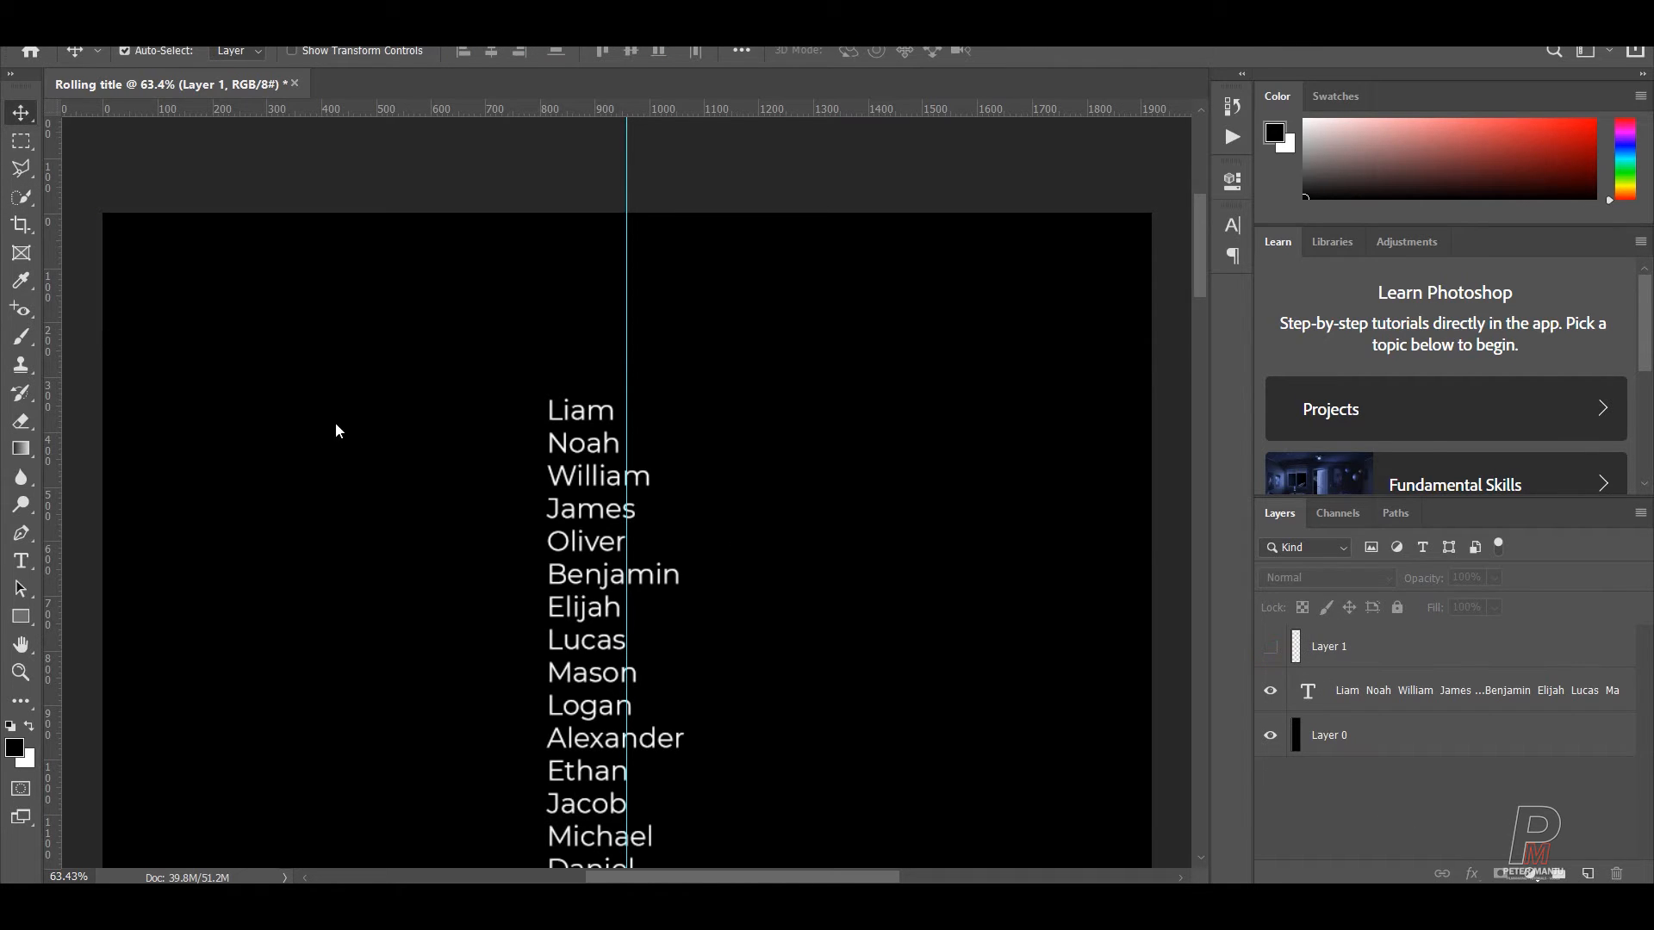
- Nudge the name list to the right until its left edge sits about 40 px right of the vertical guide
{"action": "left_click", "coordinate": [603, 463]}
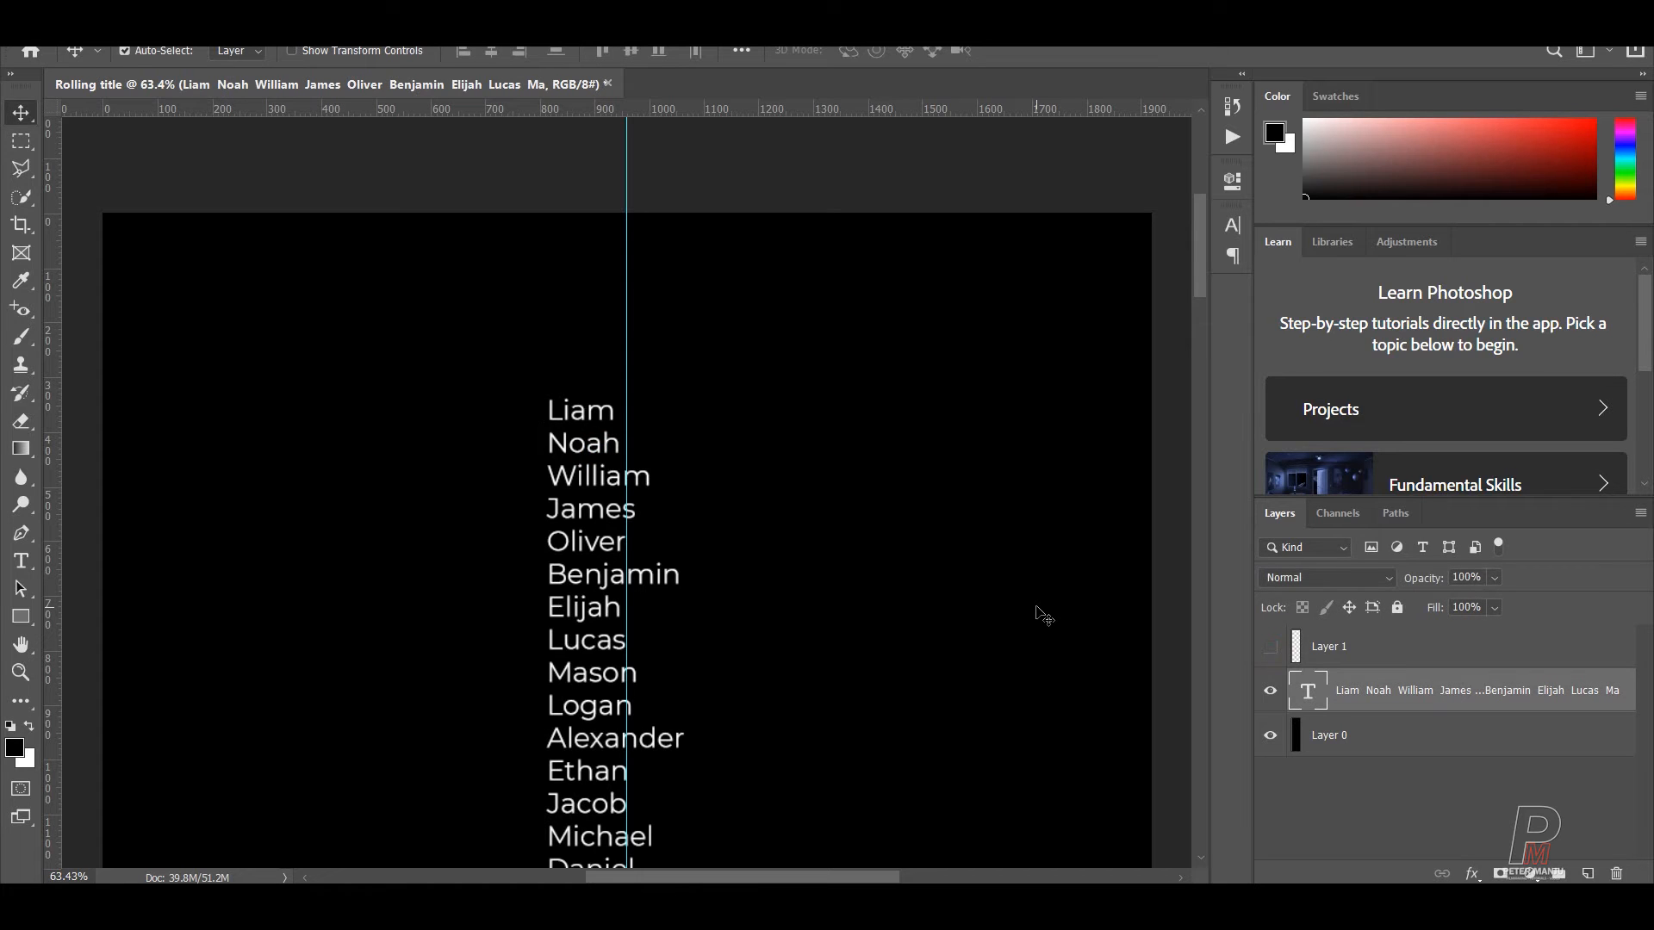
{"action": "scroll", "coordinate": [788, 561], "scroll_direction": "down", "scroll_amount": 7}
{"action": "scroll", "coordinate": [788, 561], "scroll_direction": "up", "scroll_amount": 5}
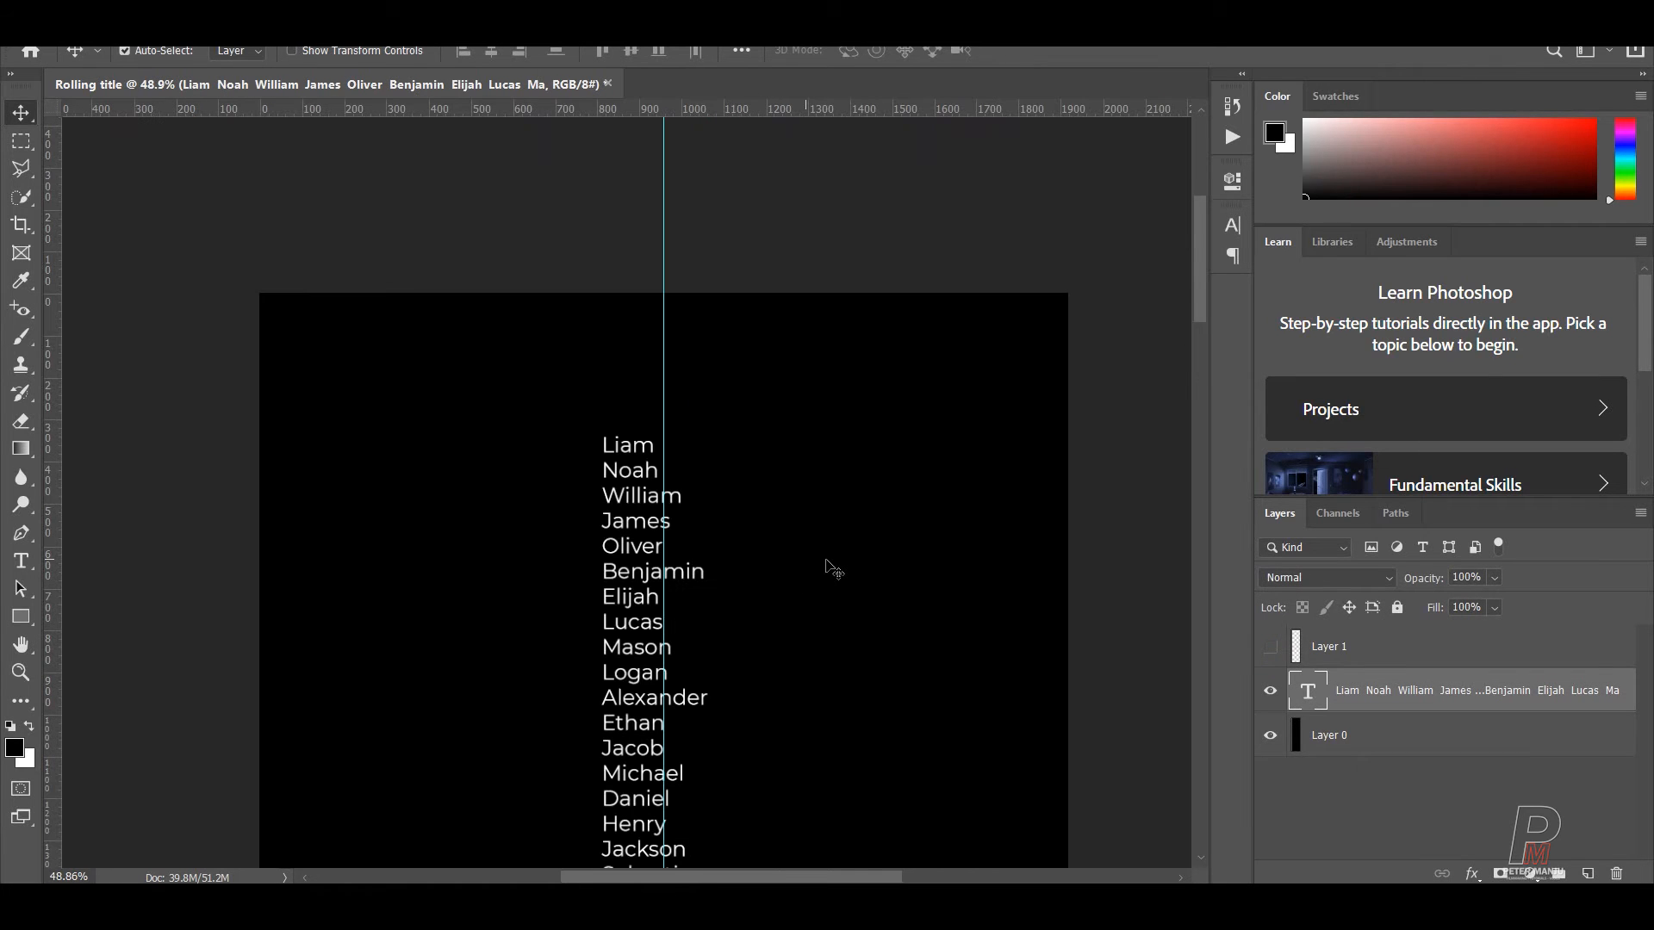
{"action": "key", "text": "shift+Right"}
{"action": "key", "text": "shift+Right"}
{"action": "key", "text": "shift+Right"}
{"action": "key", "text": "shift+Right"}
{"action": "key", "text": "shift+Right"}
{"action": "key", "text": "shift+Right"}
{"action": "key", "text": "shift+Right"}
{"action": "key", "text": "shift+Right"}
{"action": "key", "text": "shift+Right"}
{"action": "key", "text": "shift+Right"}
{"action": "key", "text": "shift+Right"}
{"action": "key", "text": "shift+Right"}
{"action": "key", "text": "shift+Right"}
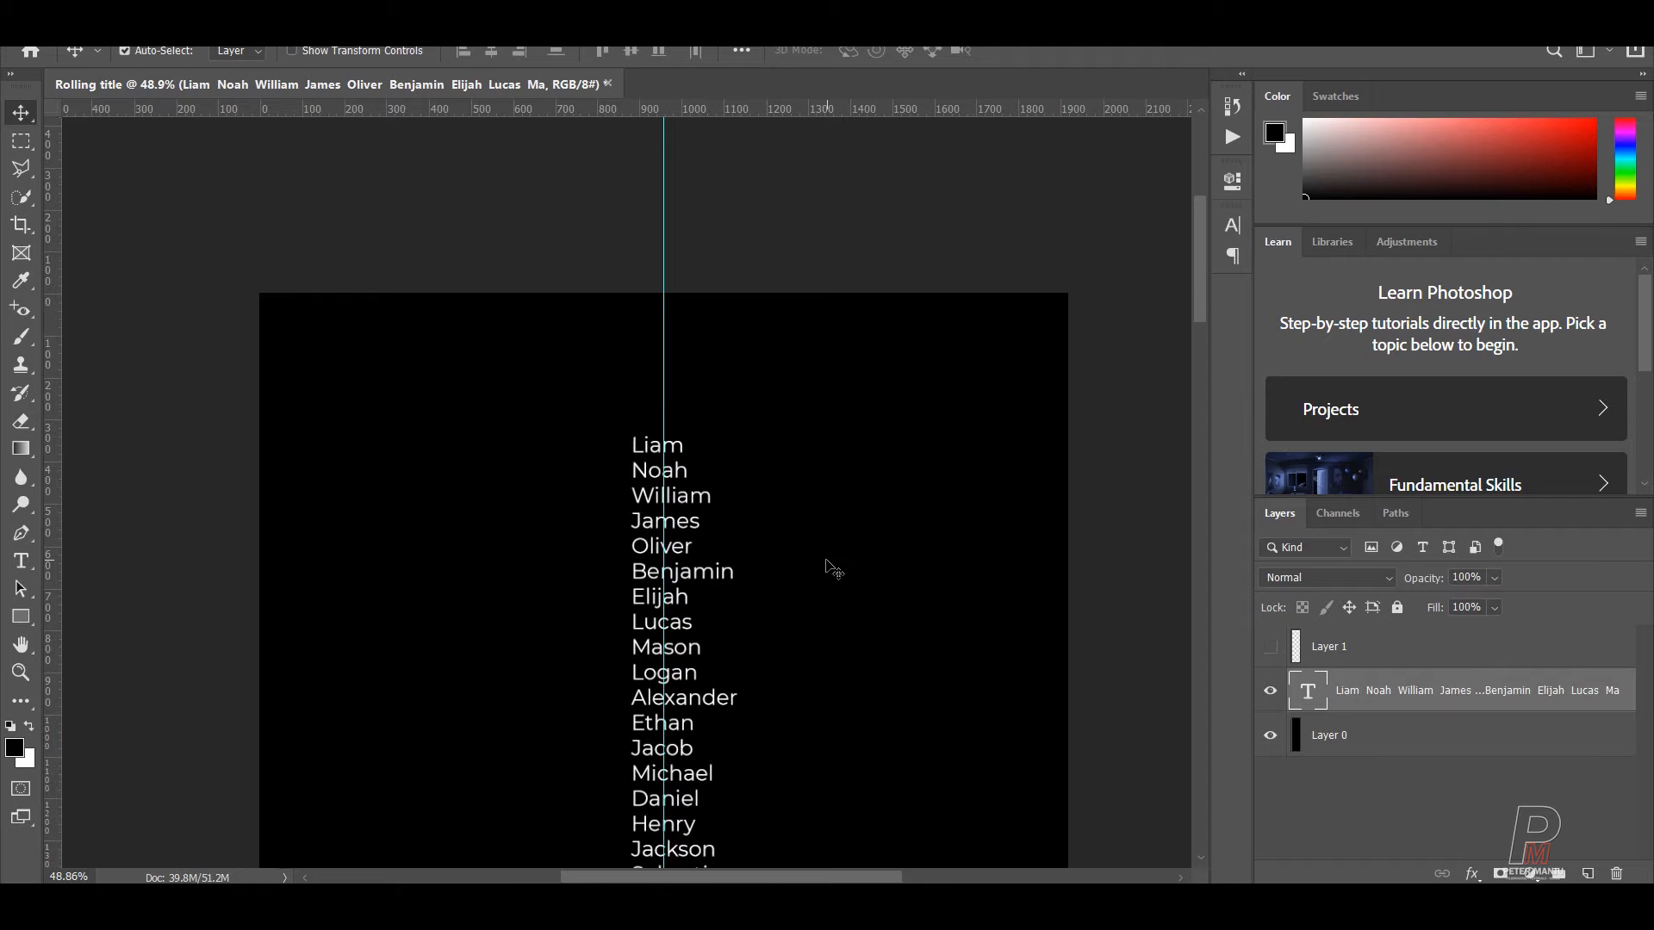
{"action": "key", "text": "shift+Right"}
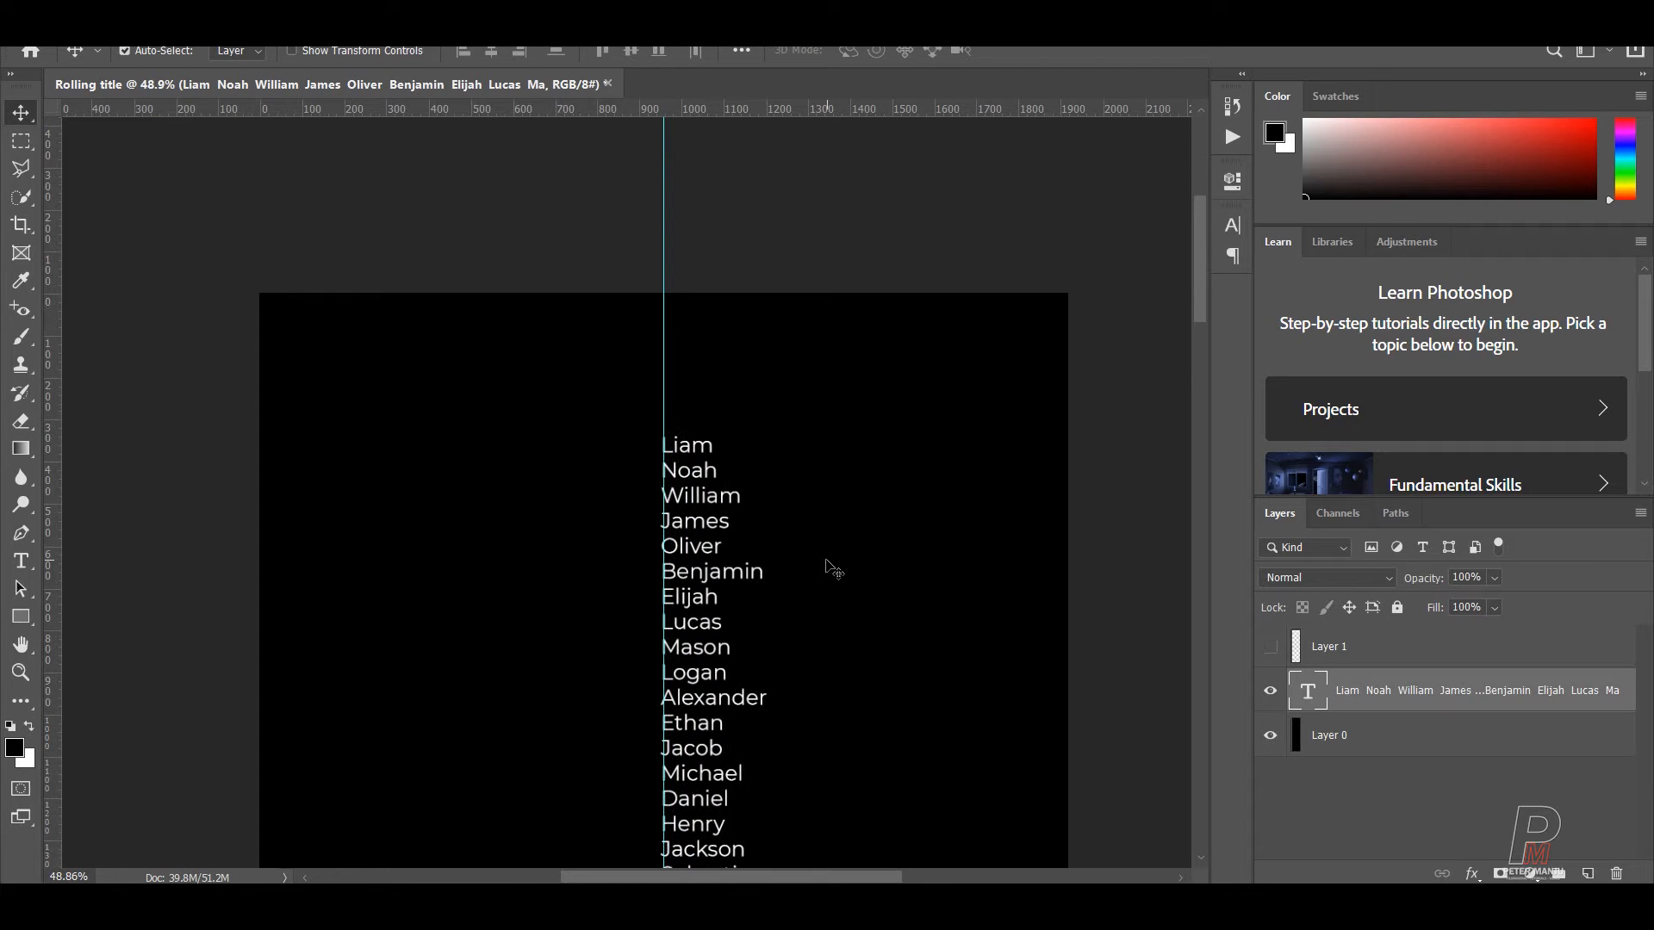
{"action": "key", "text": "shift+Right"}
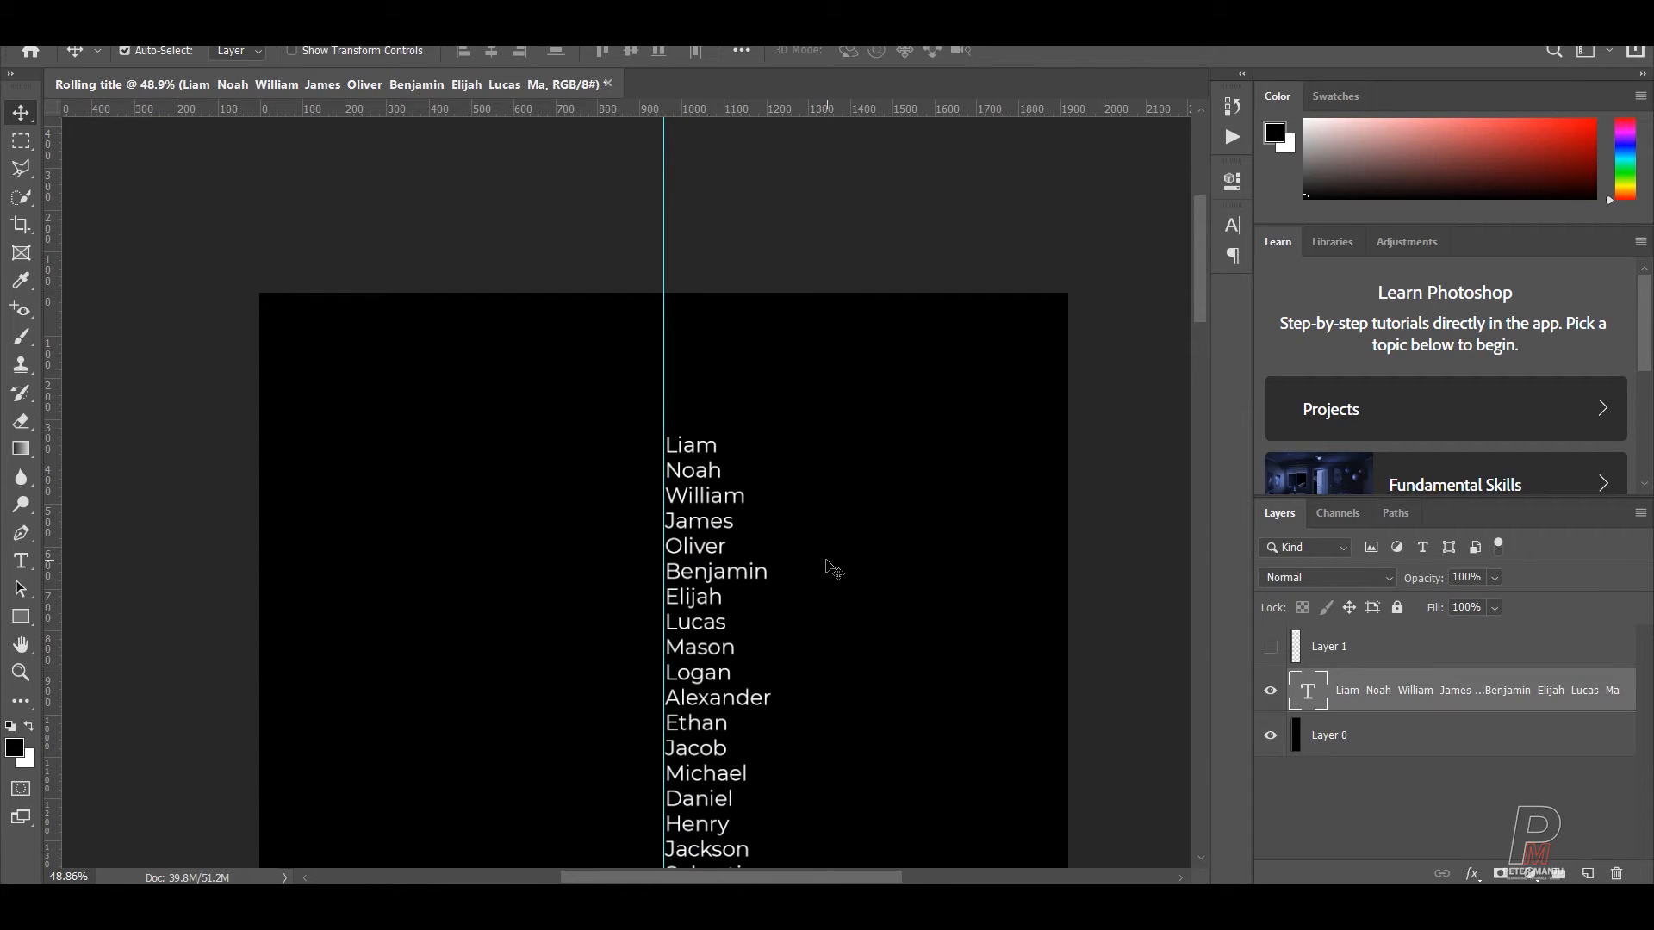
{"action": "key", "text": "shift+Right"}
{"action": "key", "text": "shift+Right"}
{"action": "key", "text": "shift+Right"}
{"action": "key", "text": "shift+Right"}
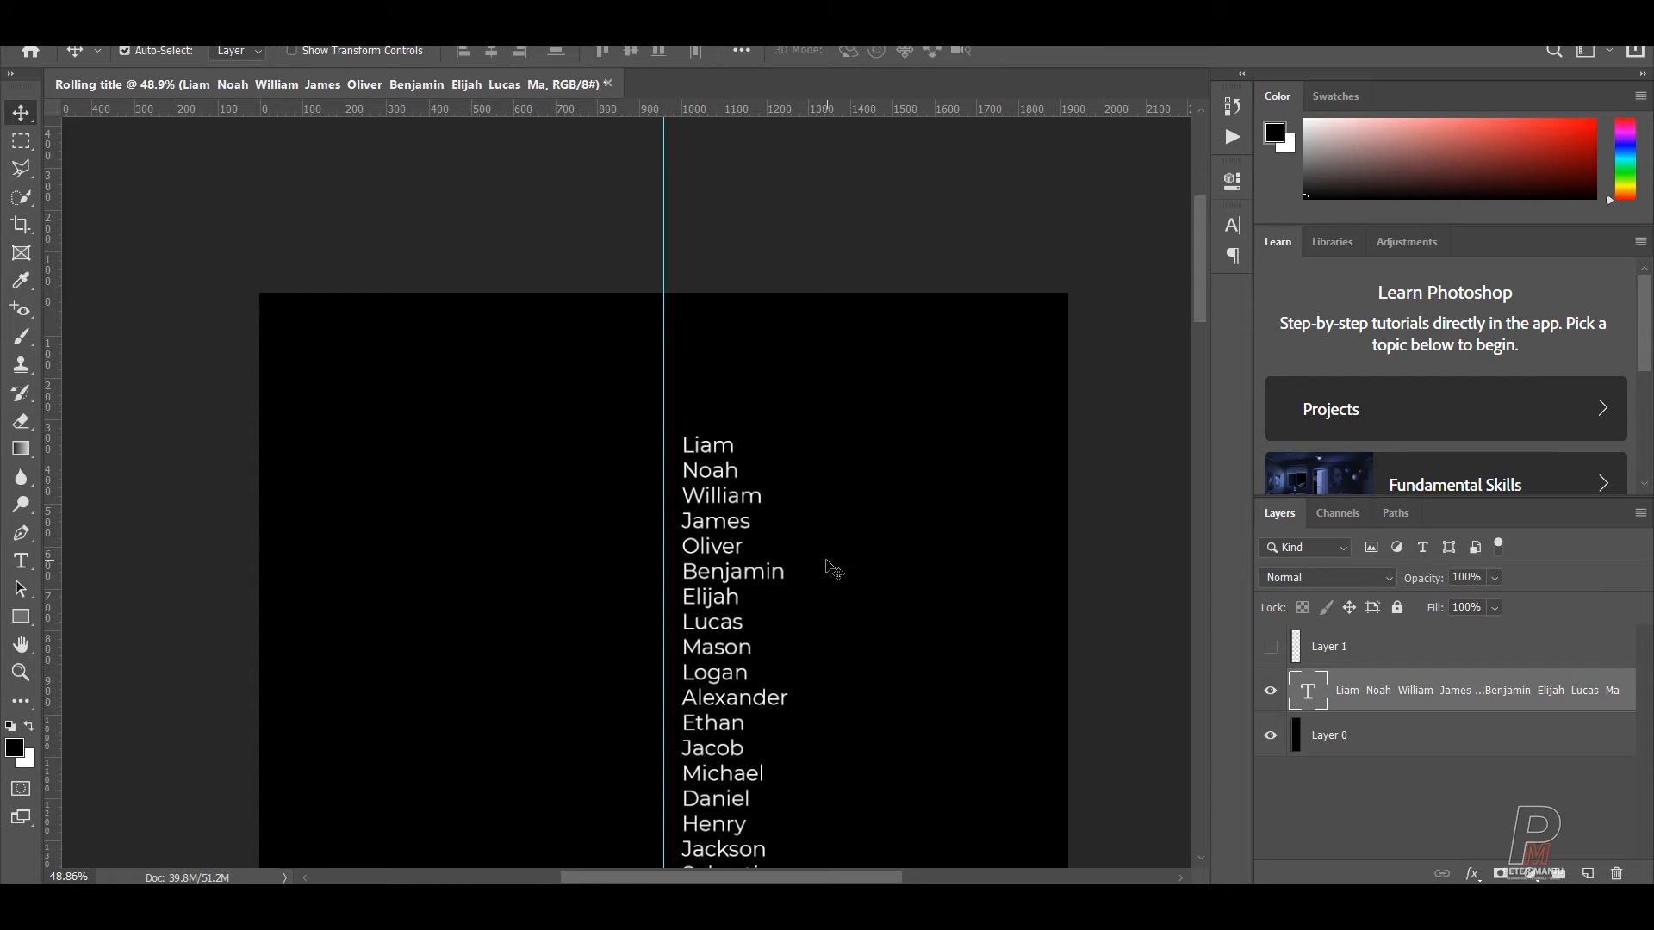
- Duplicate the name list layer and nudge the copy 50 px left so its left edge meets the vertical guide
{"action": "left_click", "coordinate": [1408, 790]}
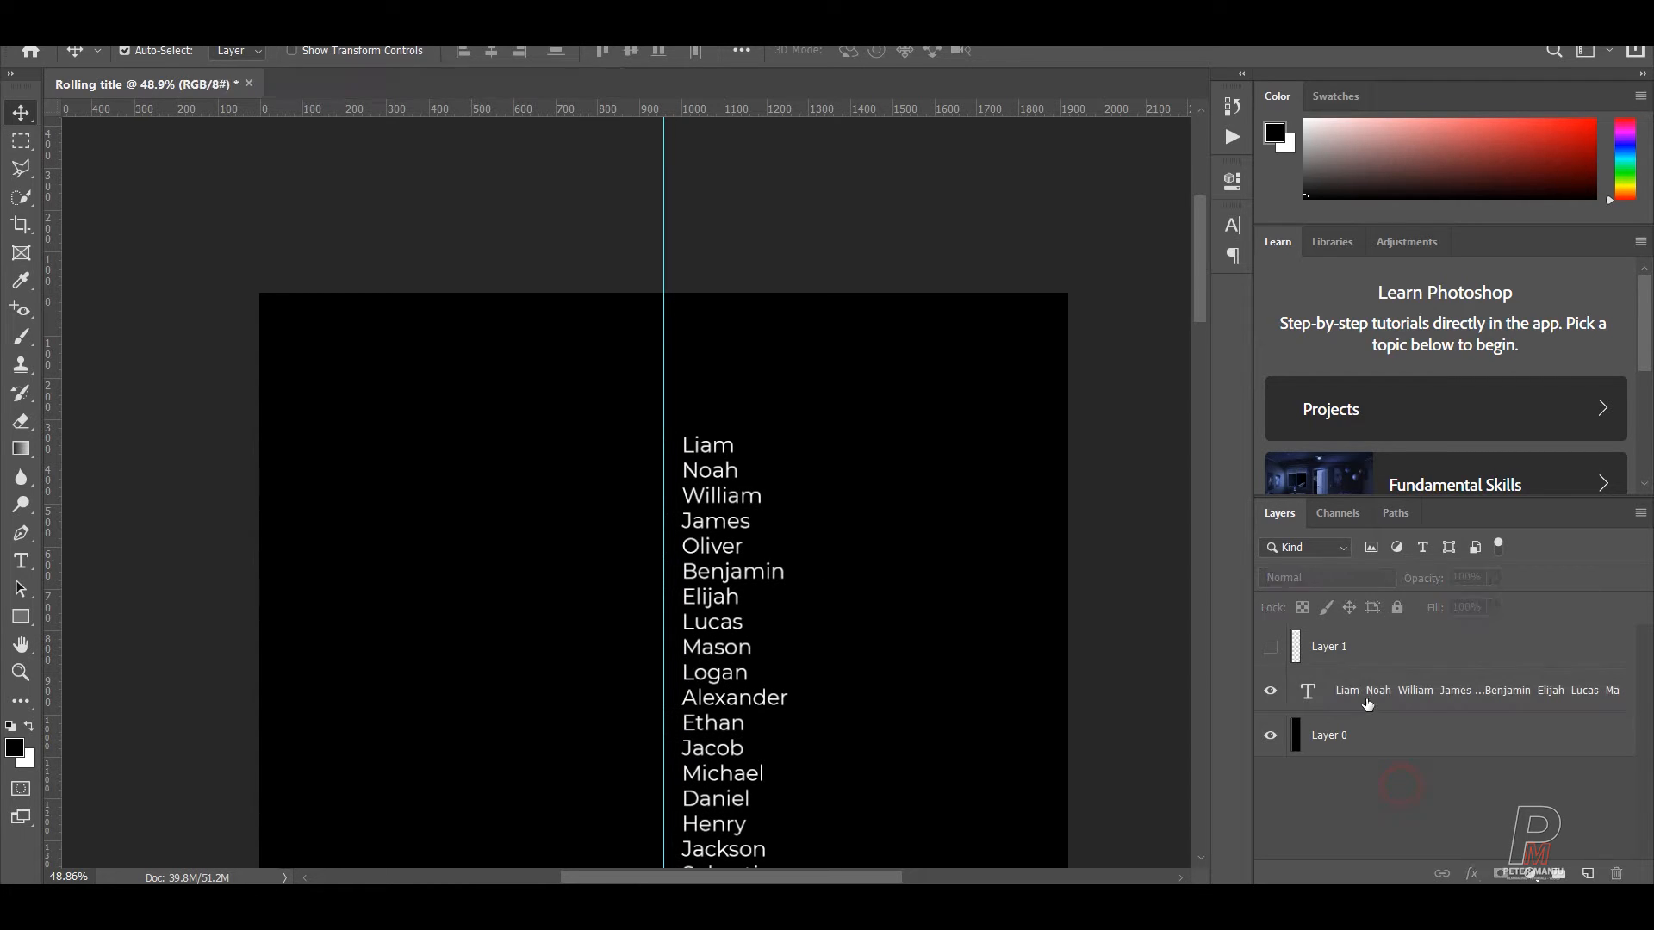
{"action": "left_click", "coordinate": [1382, 703]}
{"action": "key", "text": "ctrl"}
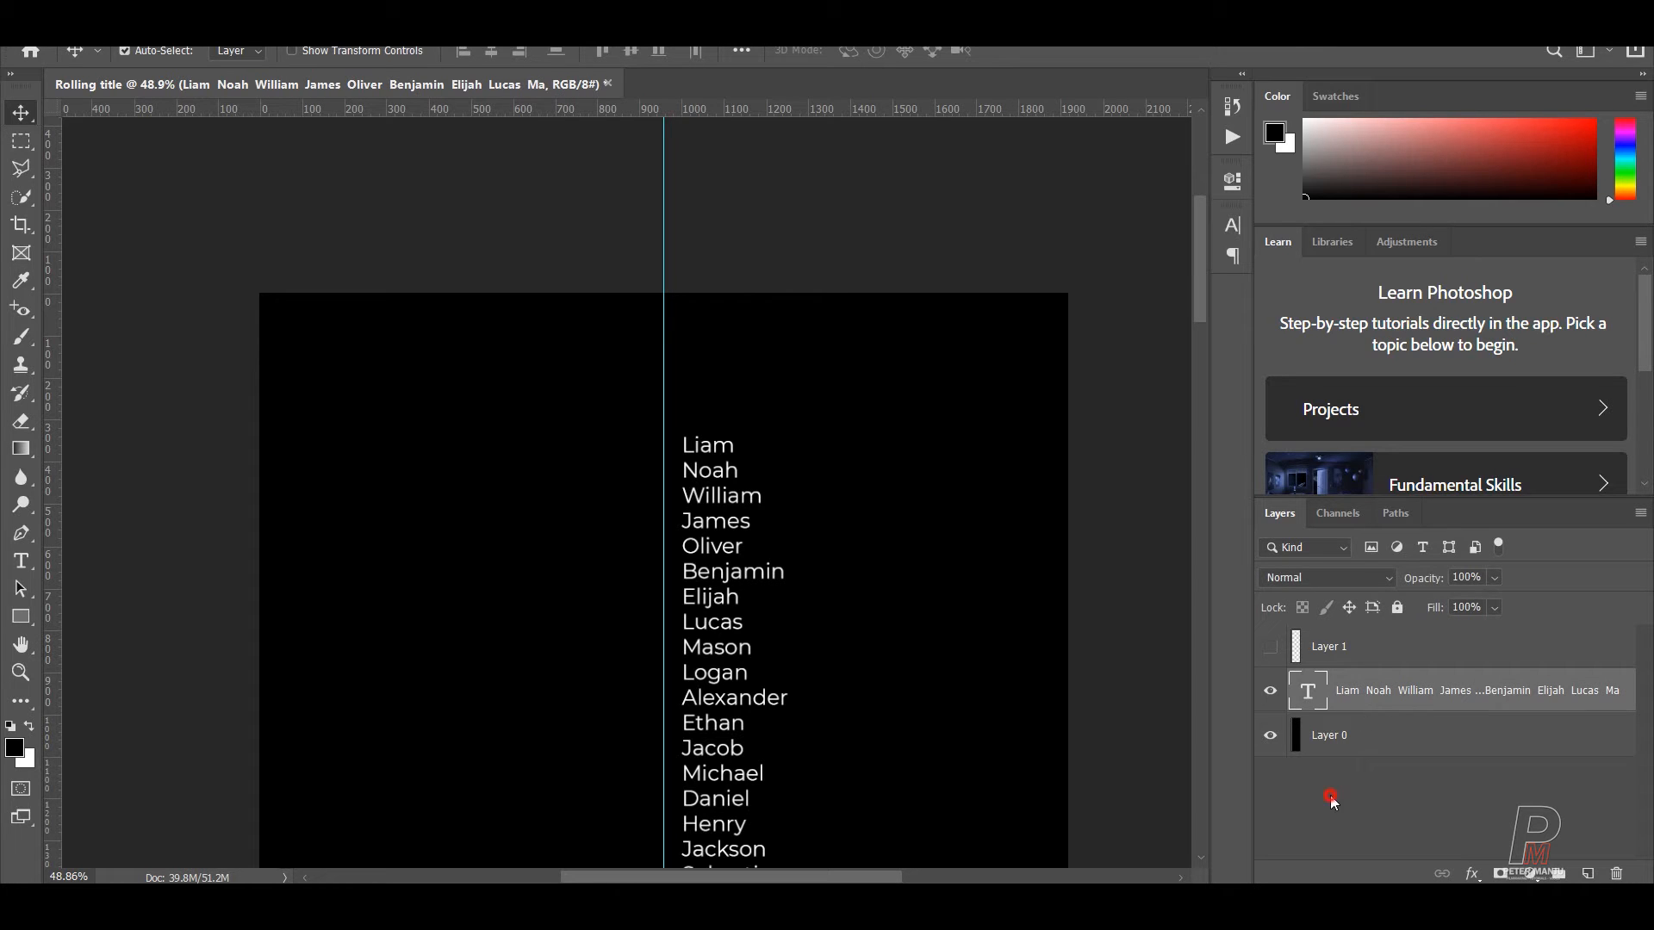
{"action": "left_click", "coordinate": [1374, 694], "text": "ctrl"}
{"action": "key", "text": "ctrl+z"}
{"action": "key", "text": "ctrl+j"}
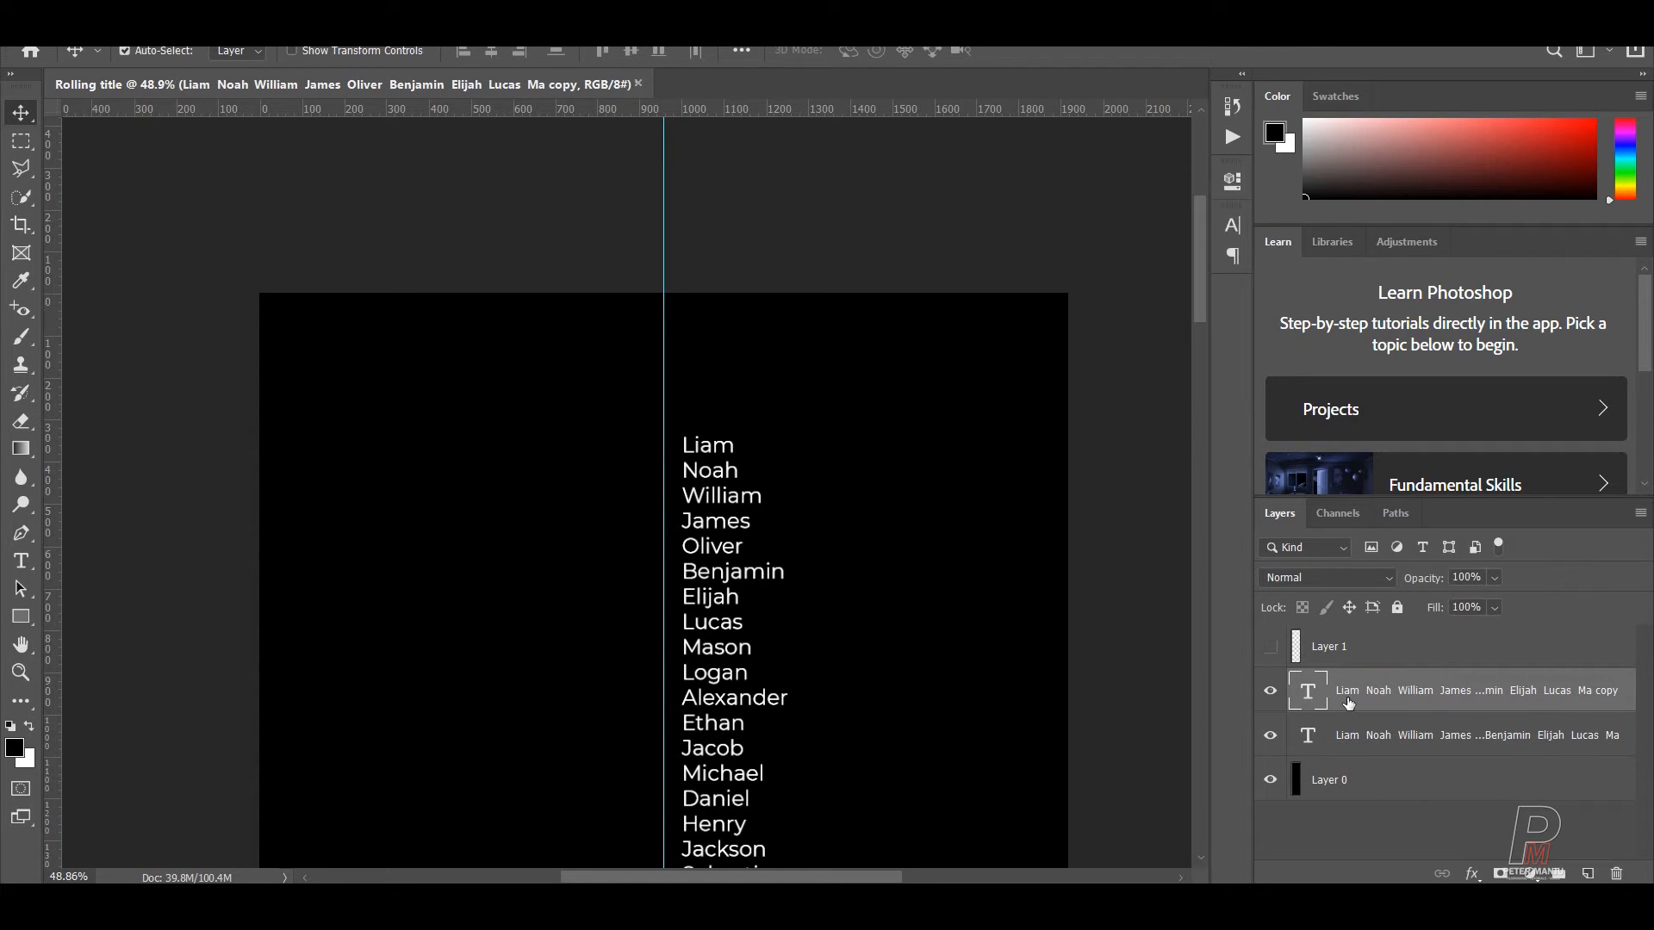
{"action": "key", "text": "shift+Left"}
{"action": "key", "text": "shift+Left"}
{"action": "key", "text": "shift+Left"}
{"action": "key", "text": "shift+Left"}
{"action": "key", "text": "shift+Left"}
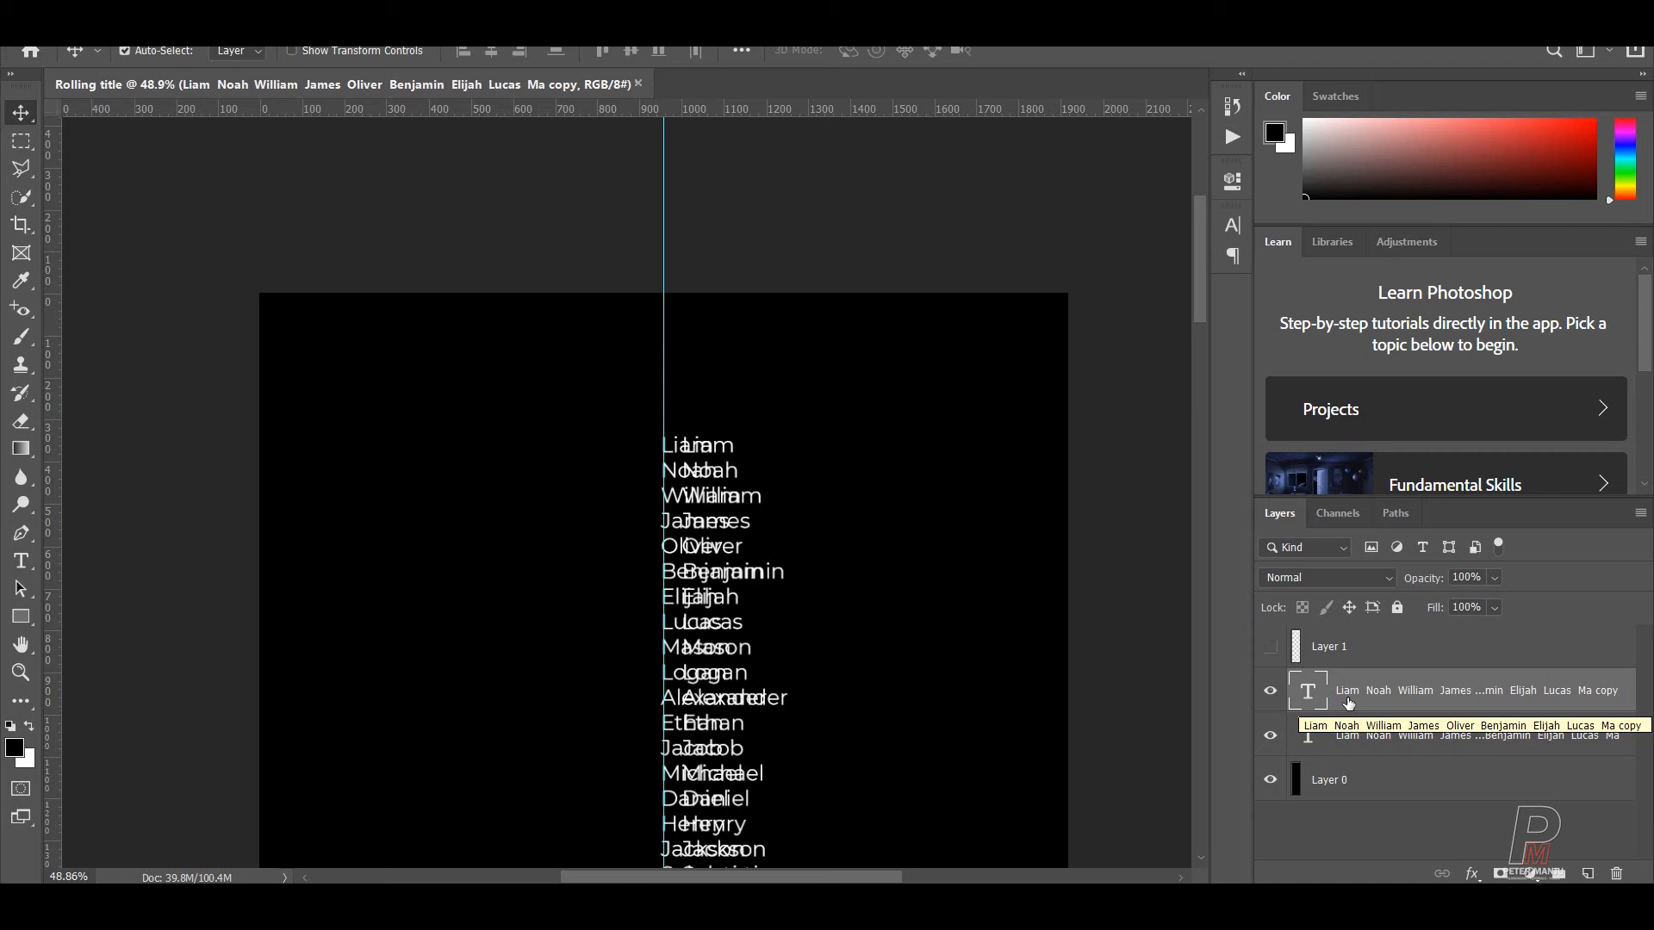
- Set the paragraph alignment of all text in the duplicated name list to right-aligned
{"action": "left_click", "coordinate": [21, 561]}
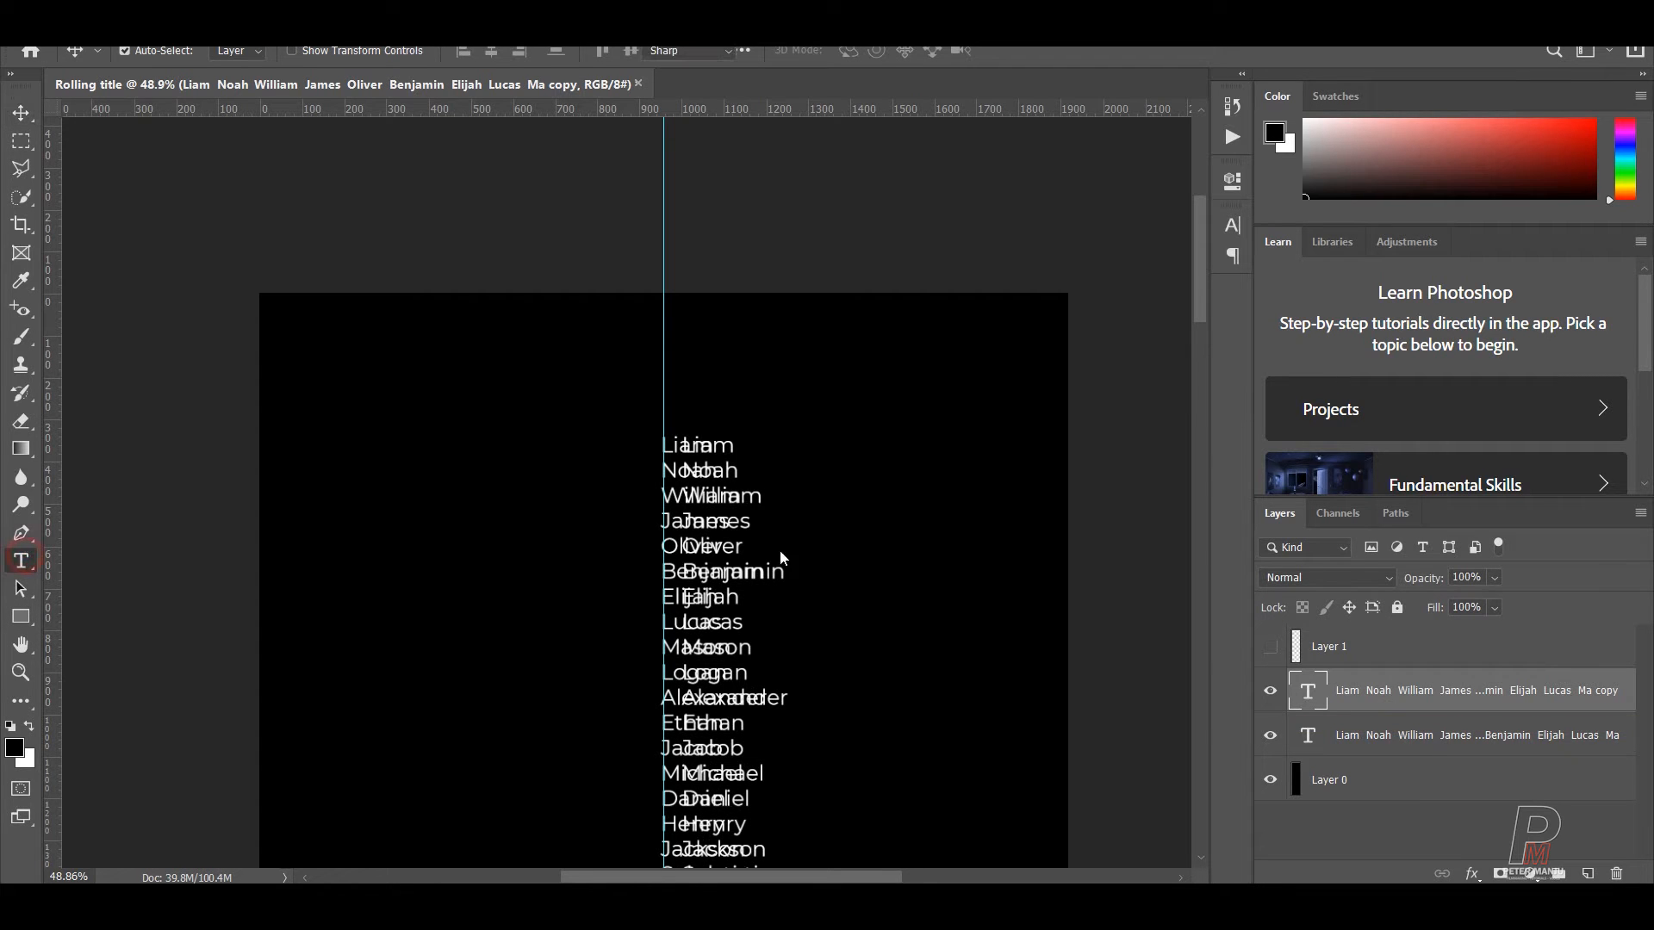
{"action": "left_click", "coordinate": [677, 465]}
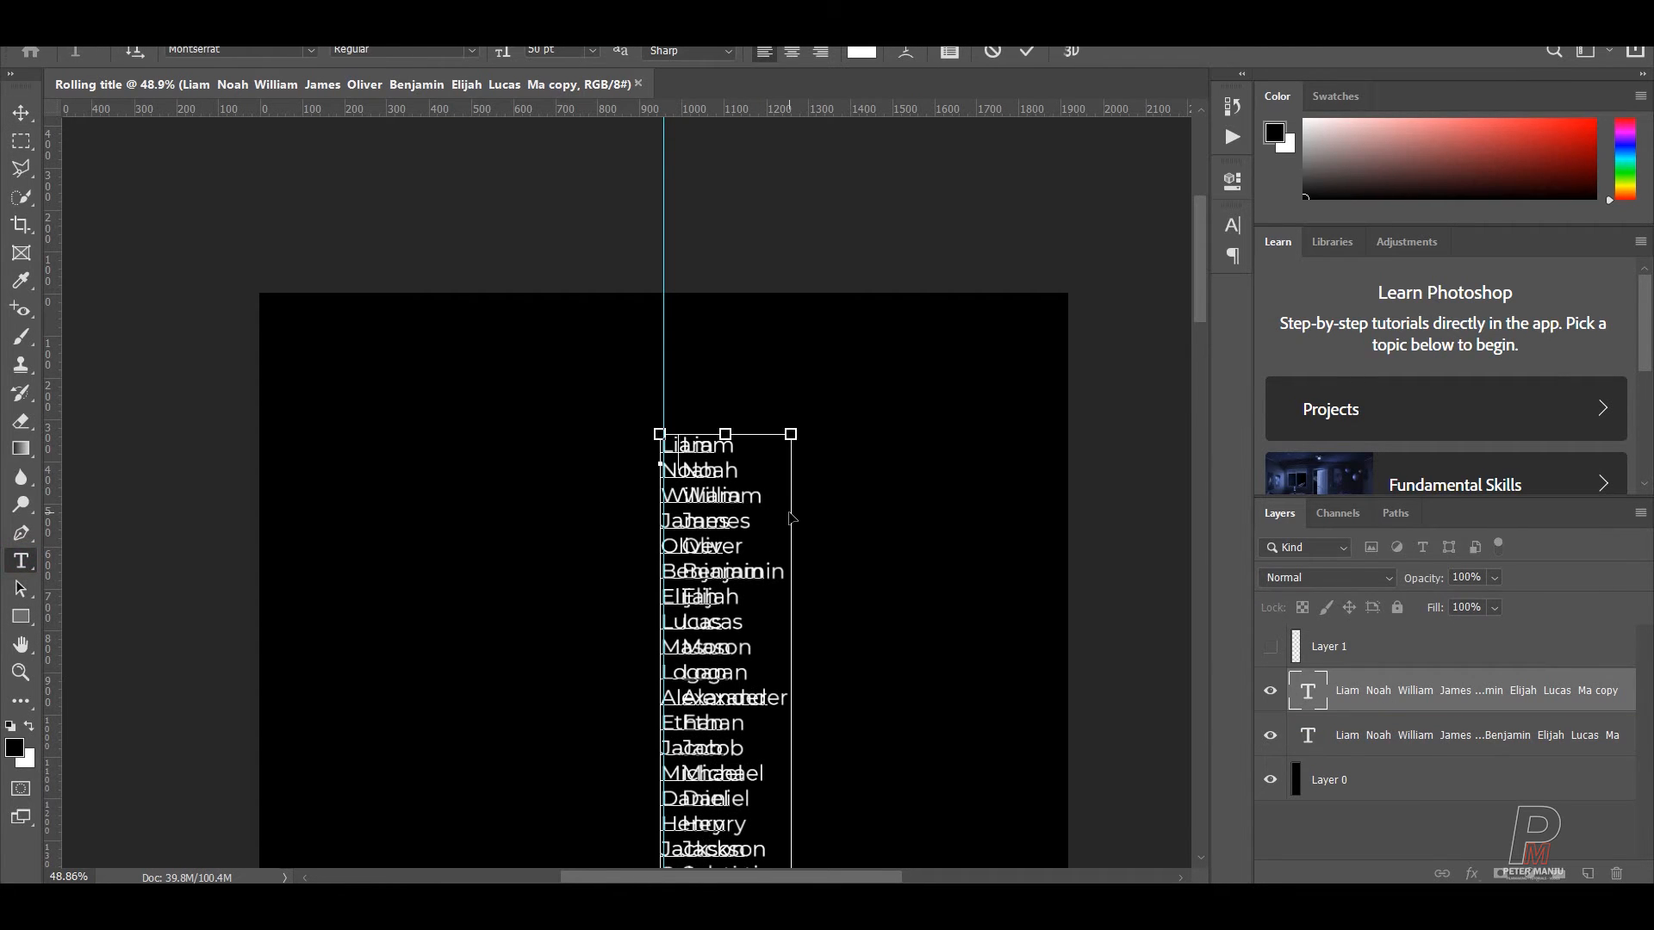
{"action": "key", "text": "ctrl+a"}
{"action": "left_click", "coordinate": [1240, 226]}
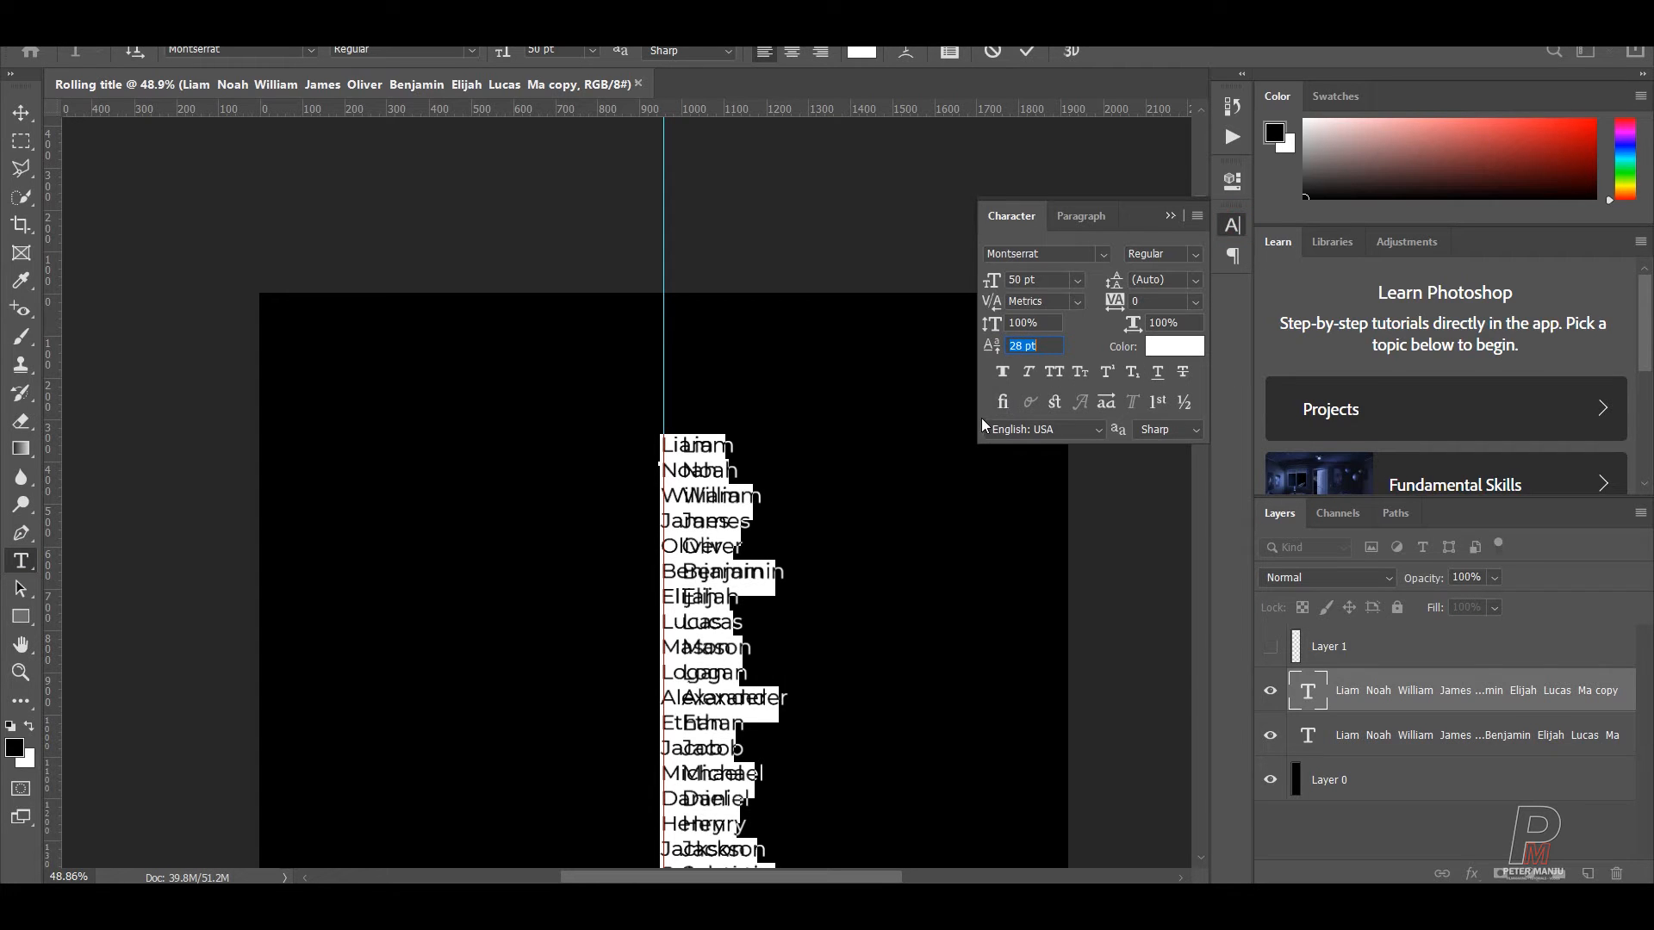
{"action": "left_click", "coordinate": [1078, 219]}
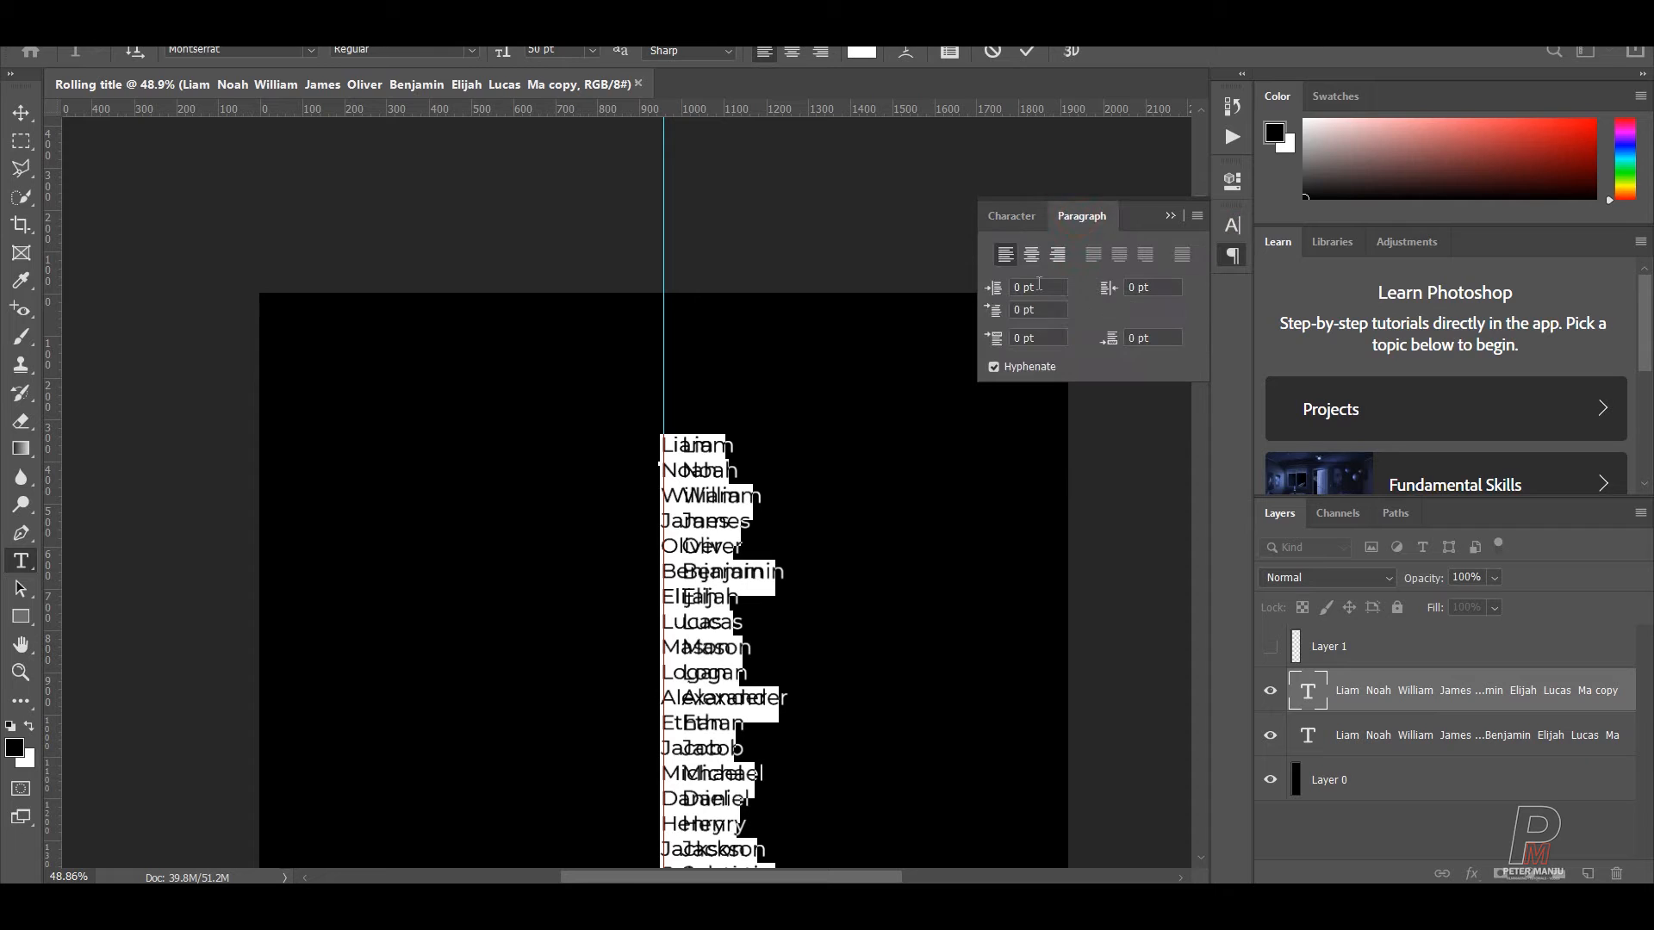
{"action": "left_click", "coordinate": [1058, 257]}
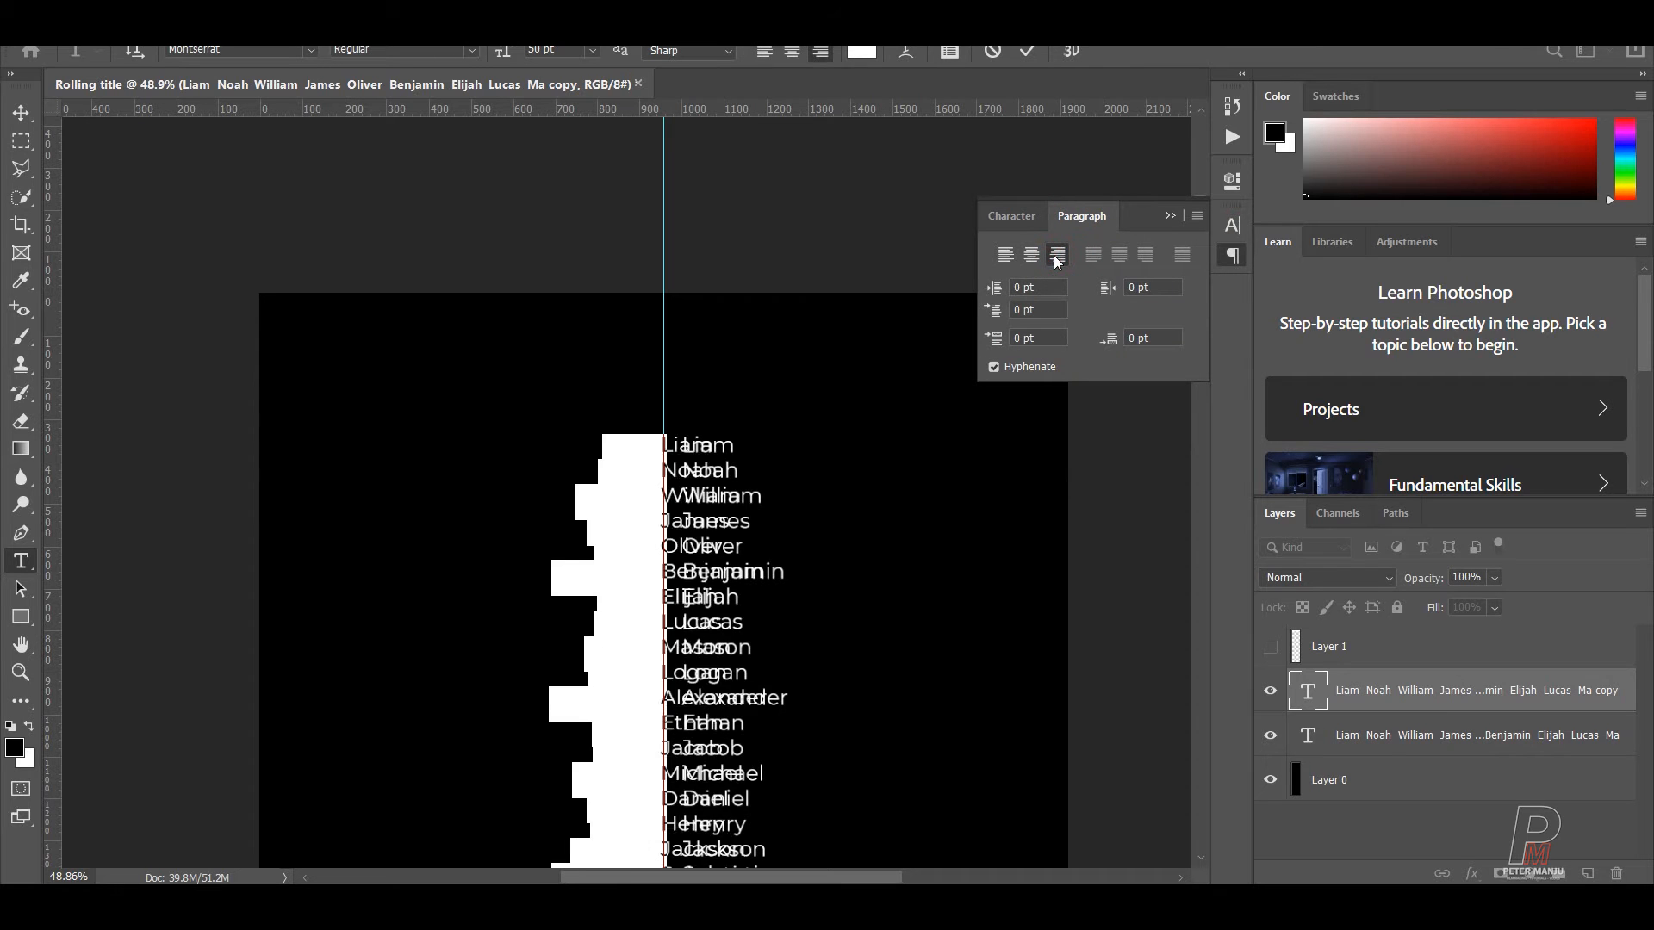
{"action": "left_click", "coordinate": [1169, 217]}
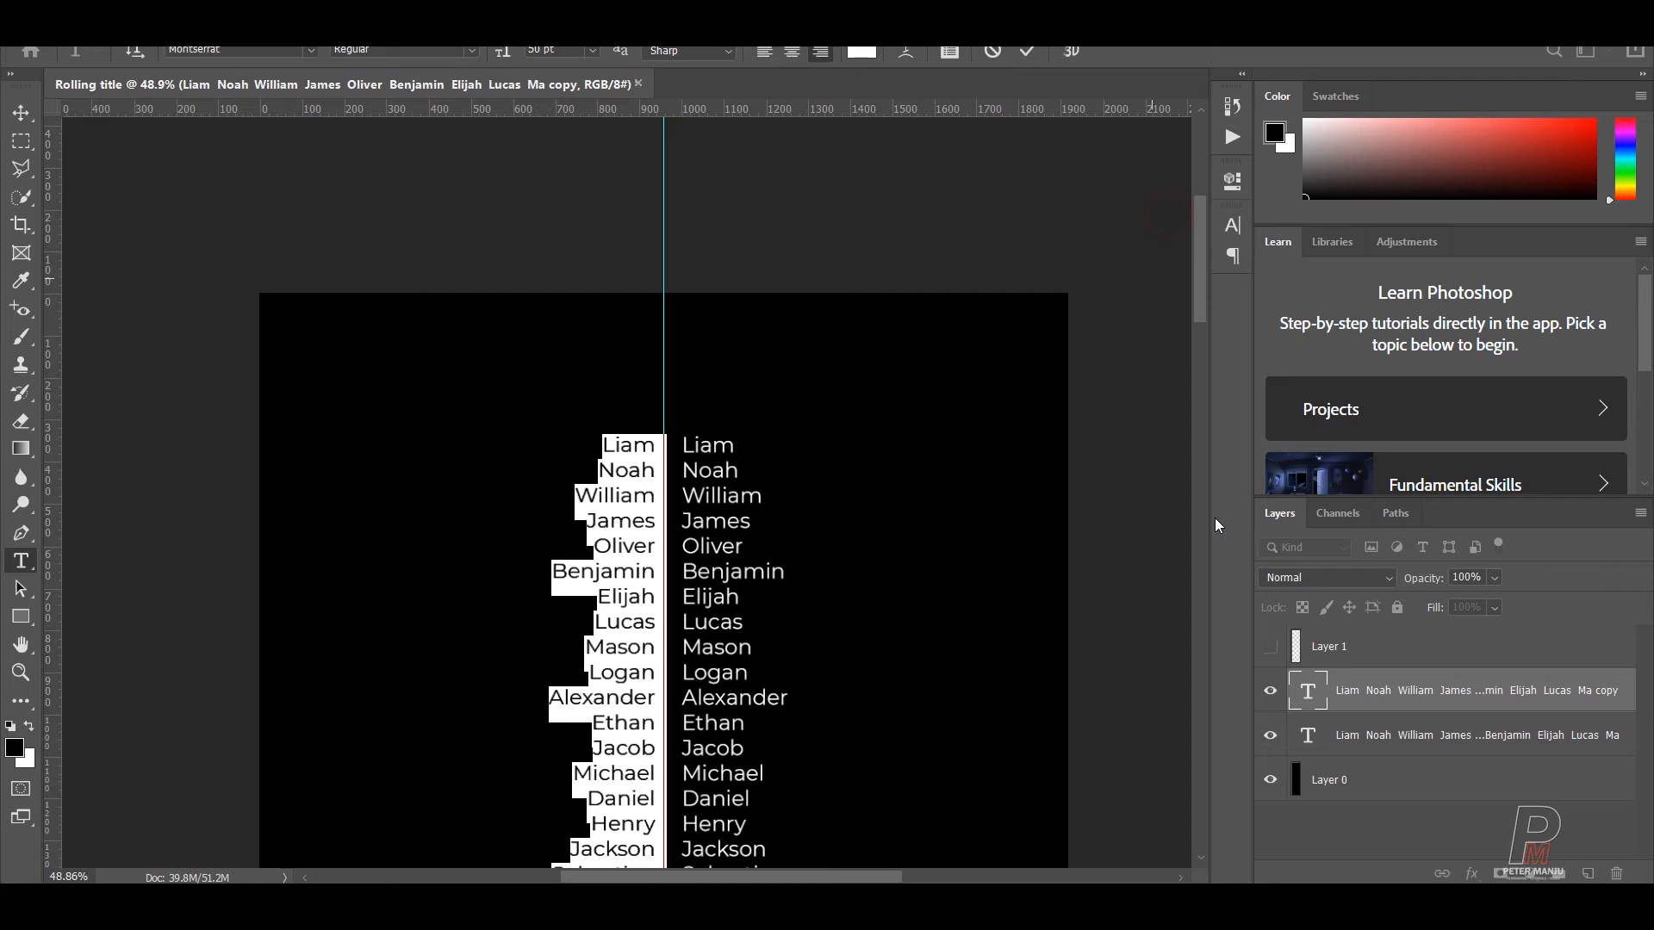
{"action": "left_click", "coordinate": [1378, 805]}
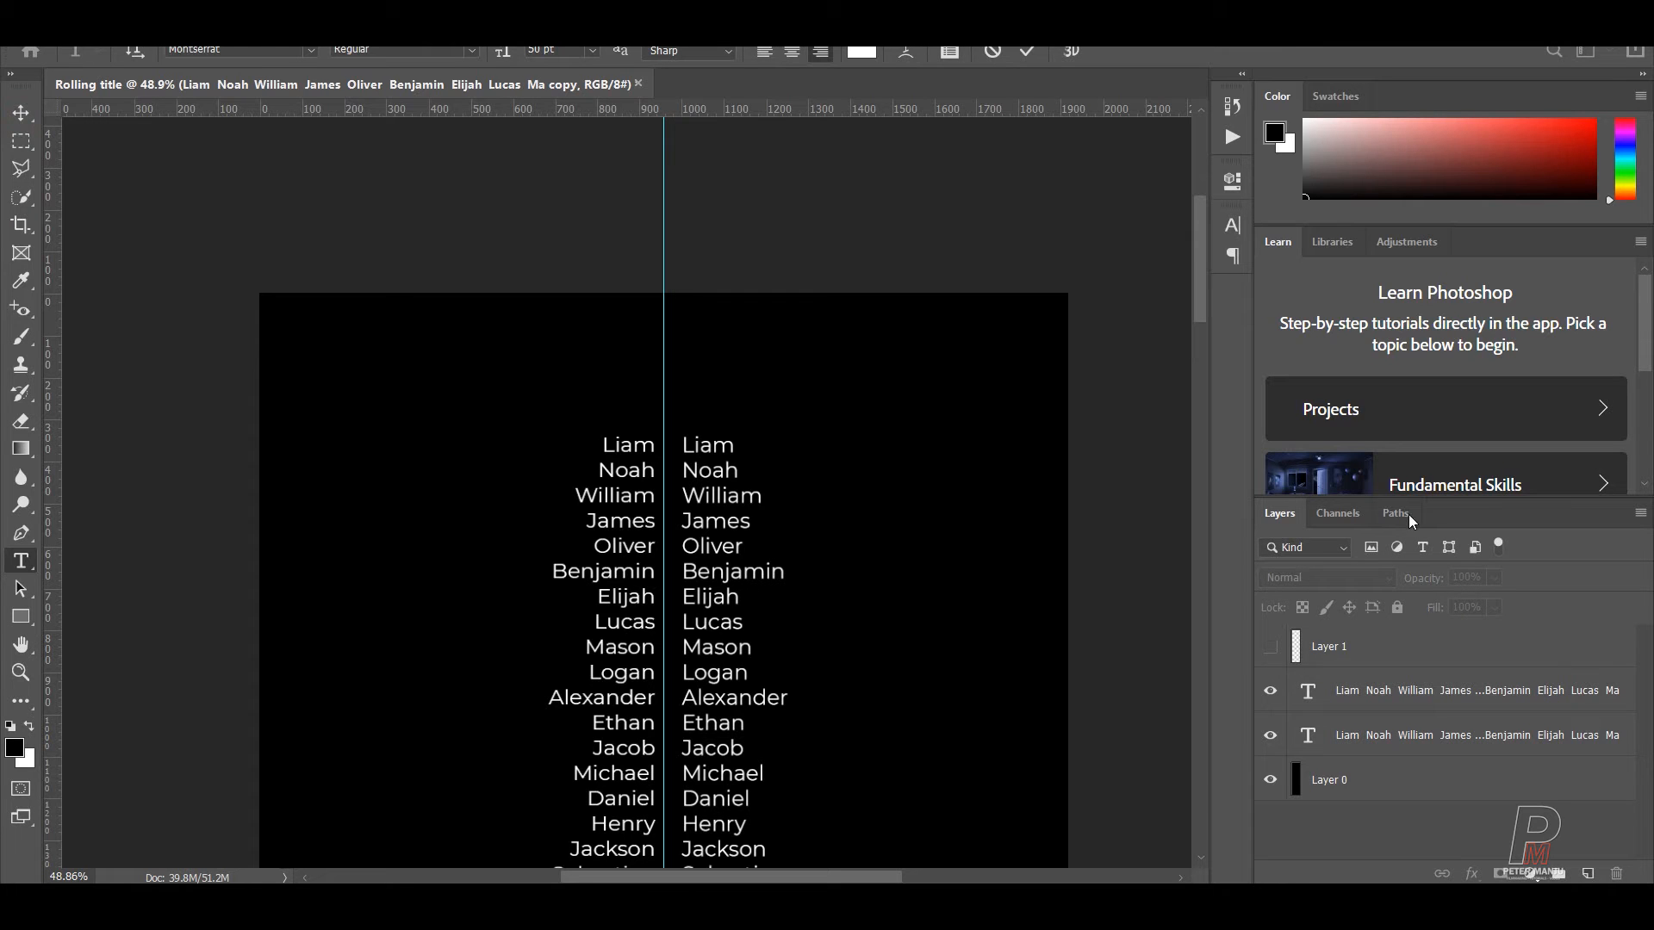
- Nudge the right-aligned name list until its gap to the guide matches the other column's, about 40 px
{"action": "key", "text": "v"}
{"action": "left_click", "coordinate": [1367, 698]}
{"action": "key", "text": "shift+Right"}
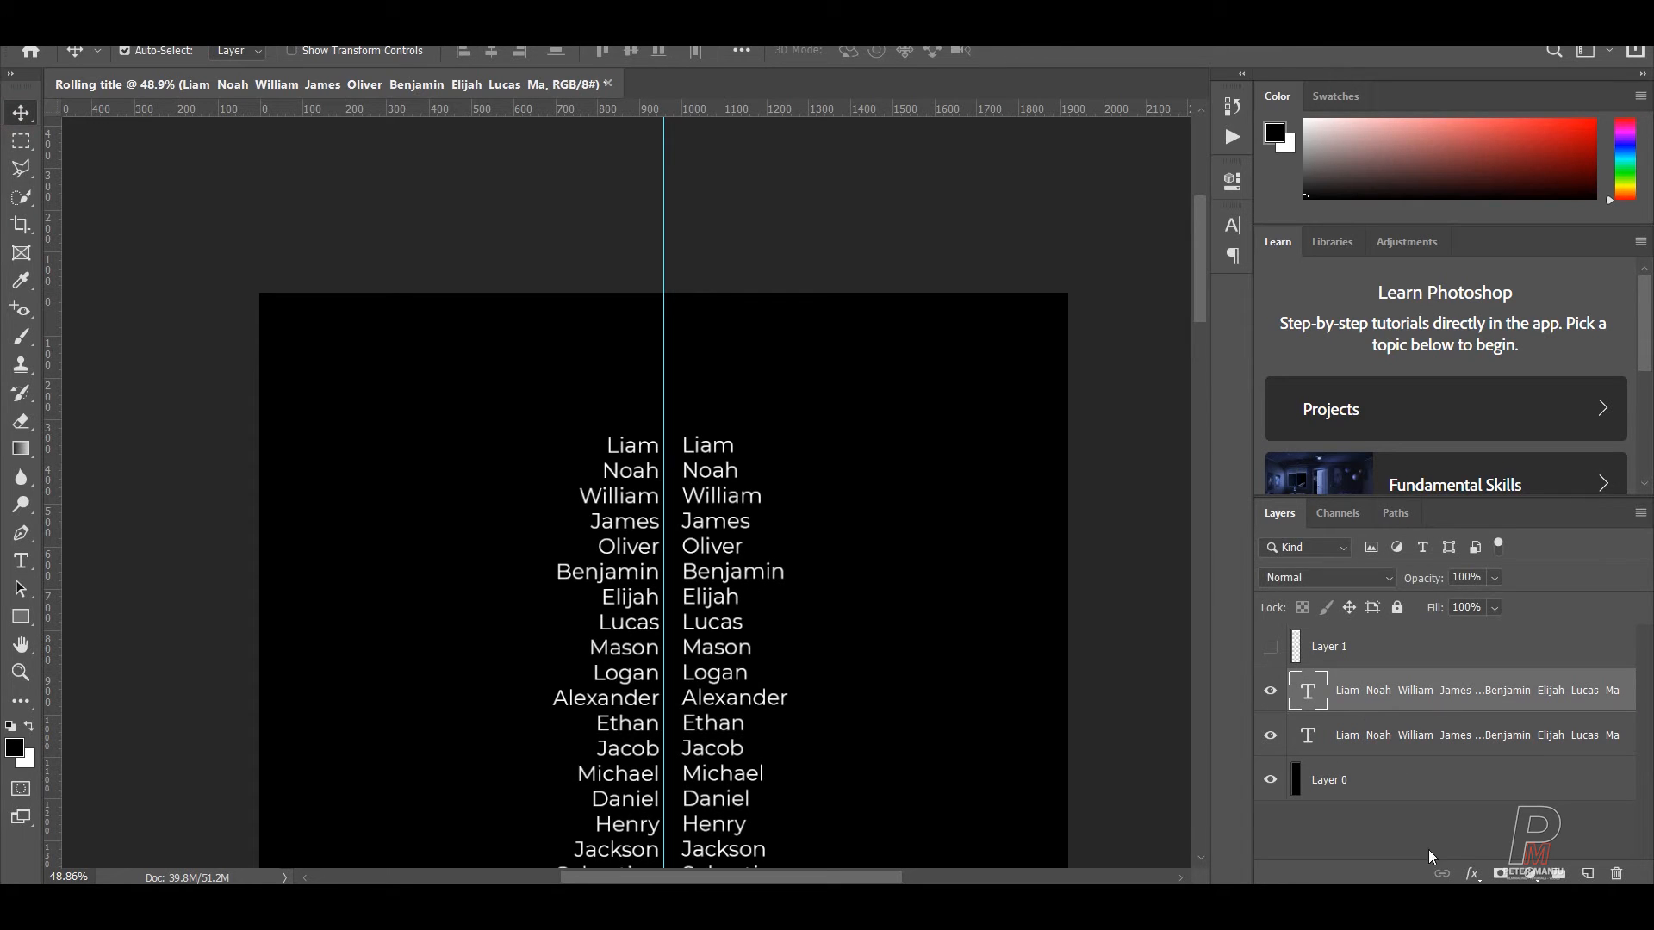
{"action": "key", "text": "shift+Right"}
{"action": "key", "text": "shift+Left"}
{"action": "key", "text": "shift+Left"}
{"action": "key", "text": "shift+Left"}
{"action": "key", "text": "shift+Left"}
{"action": "key", "text": "shift+Left"}
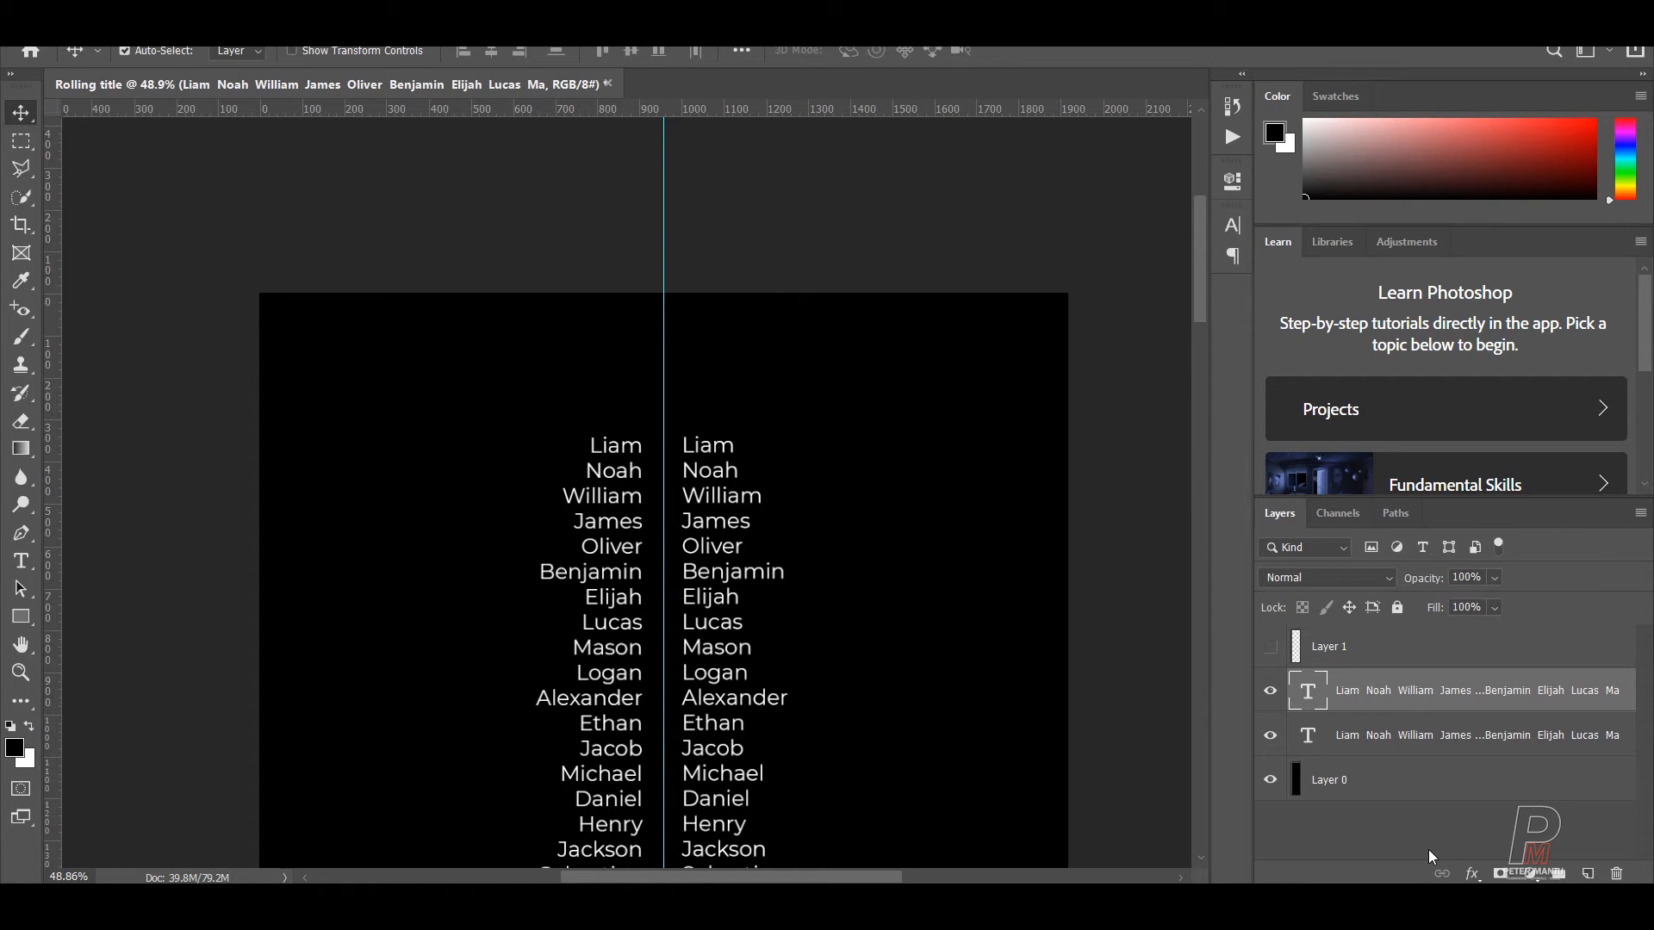
{"action": "key", "text": "shift+Right"}
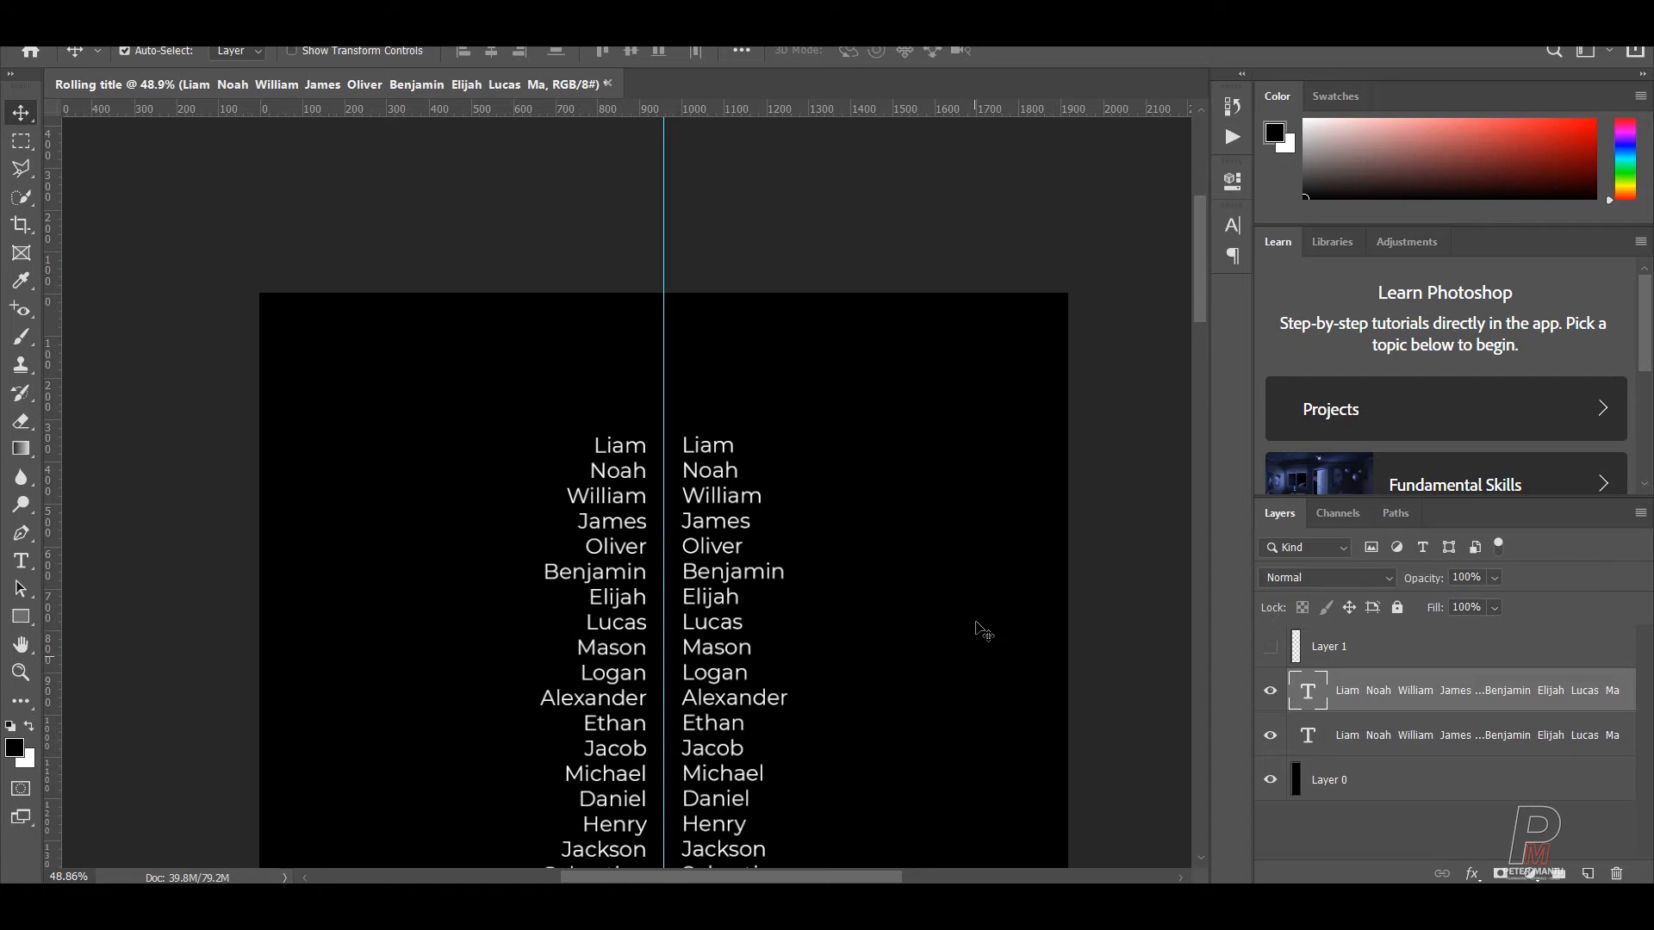
- Examine both name columns along the guide, down the list and as a whole, and check their two text layers
{"action": "scroll", "coordinate": [923, 516], "scroll_direction": "down", "scroll_amount": 4}
{"action": "scroll", "coordinate": [892, 567], "scroll_direction": "up", "scroll_amount": 3}
{"action": "scroll", "coordinate": [891, 567], "scroll_direction": "up", "scroll_amount": 2}
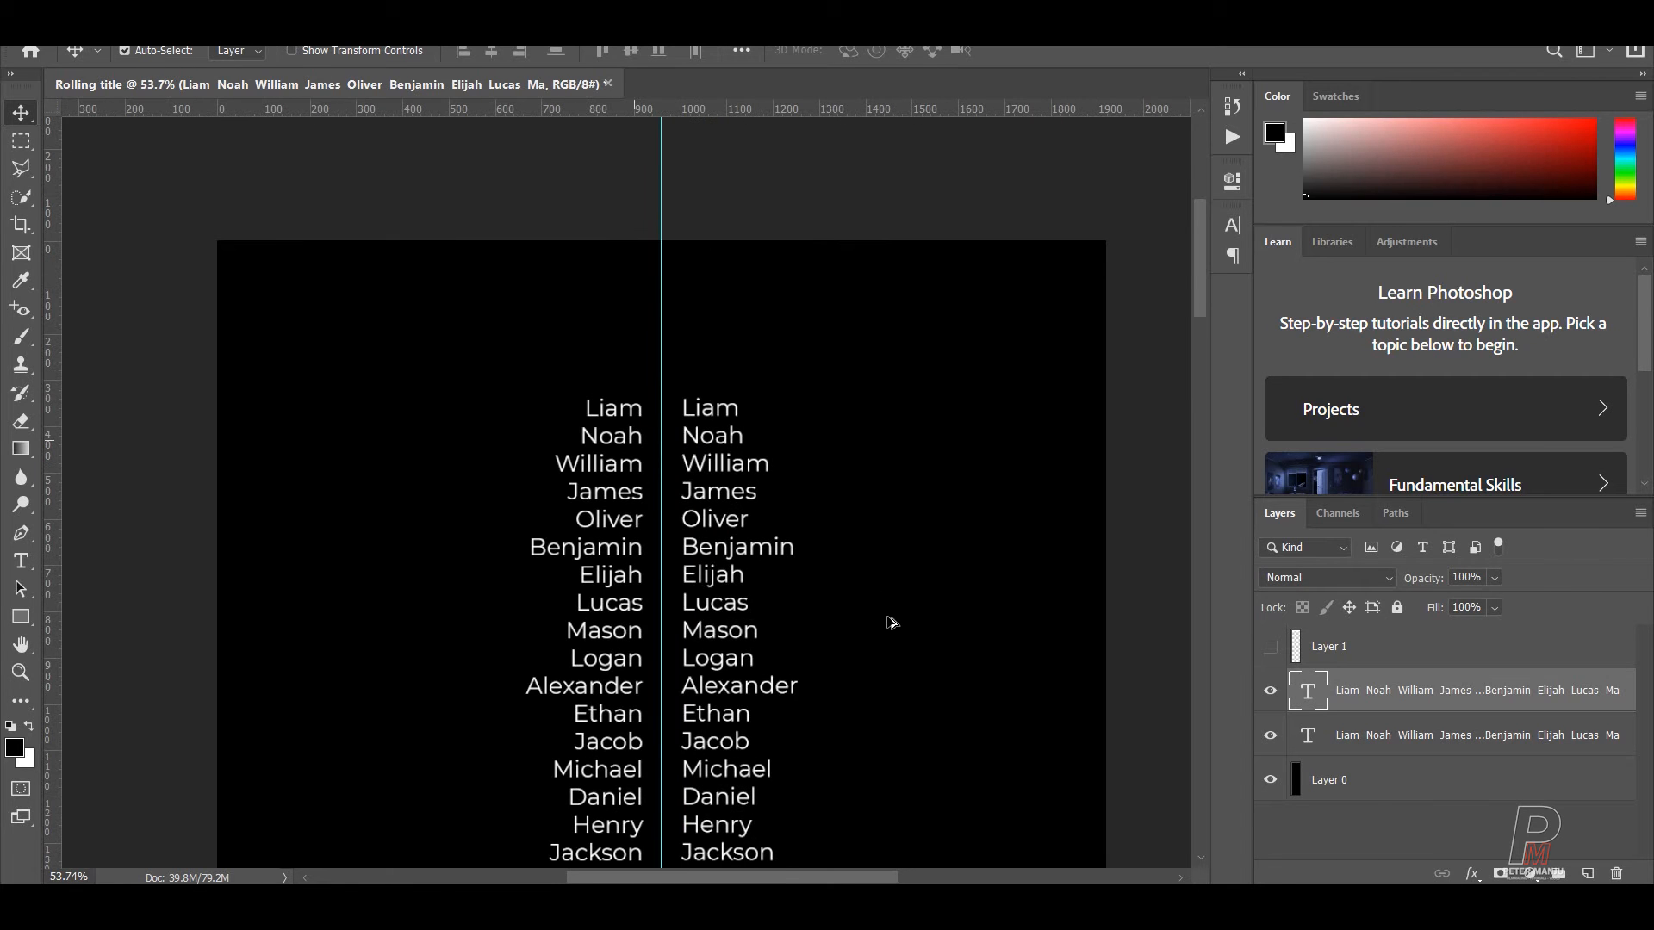
{"action": "left_click", "coordinate": [1351, 832]}
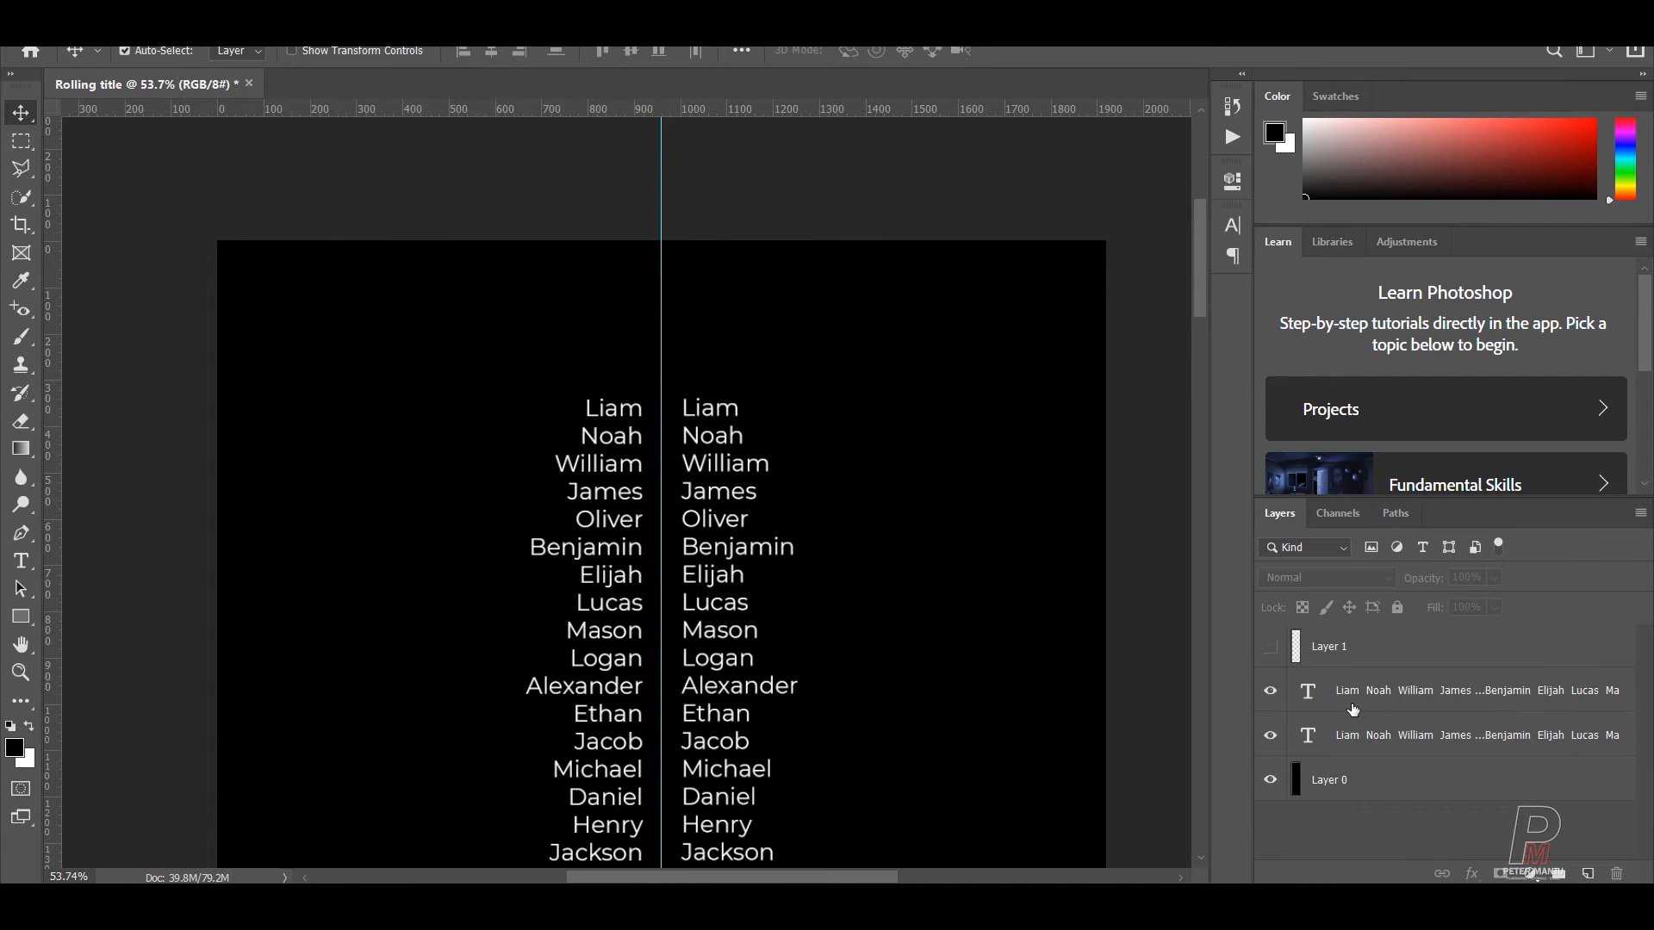
{"action": "left_click", "coordinate": [1282, 748]}
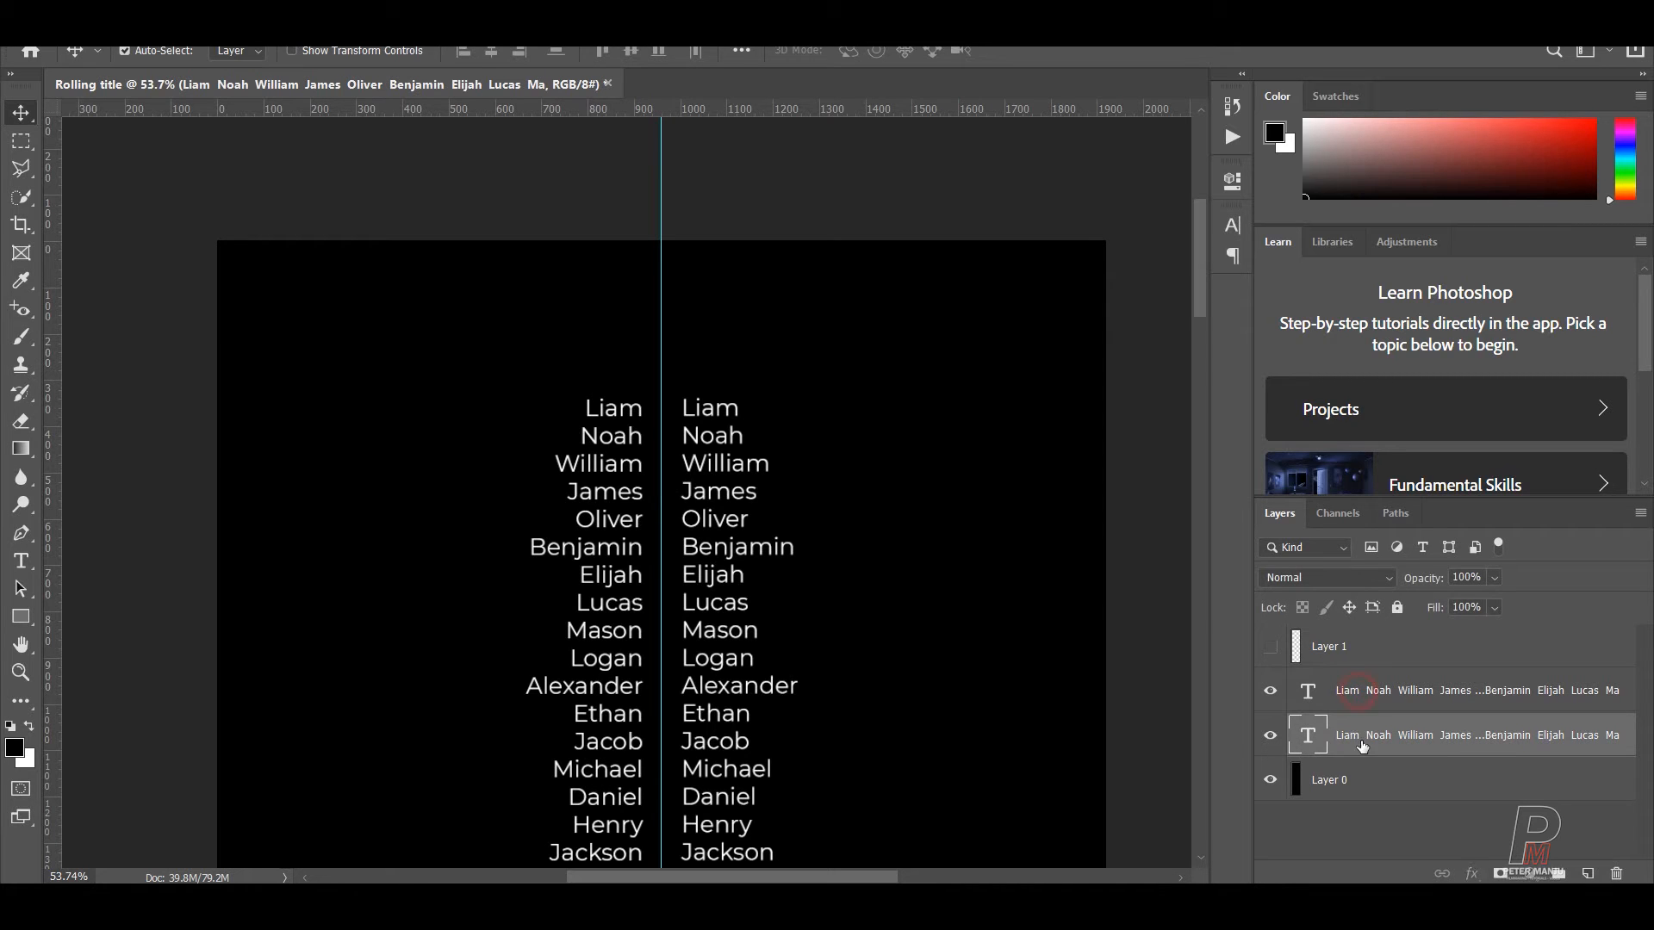
{"action": "left_click", "coordinate": [1358, 694]}
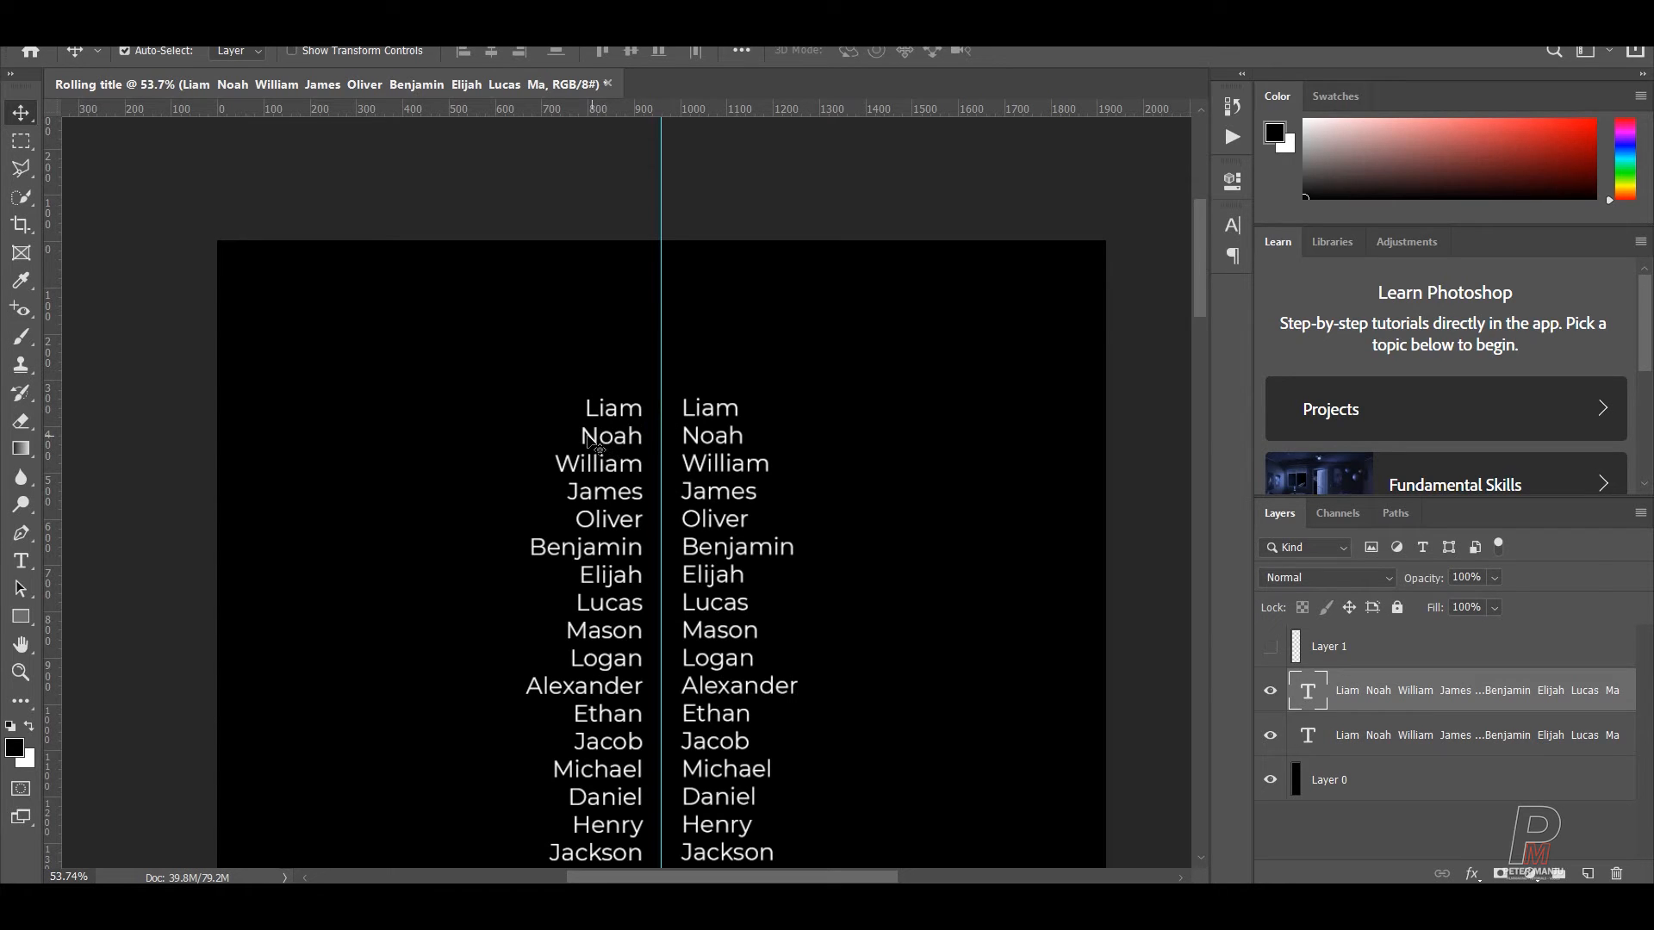
{"action": "scroll", "coordinate": [633, 535], "scroll_direction": "down", "scroll_amount": 10}
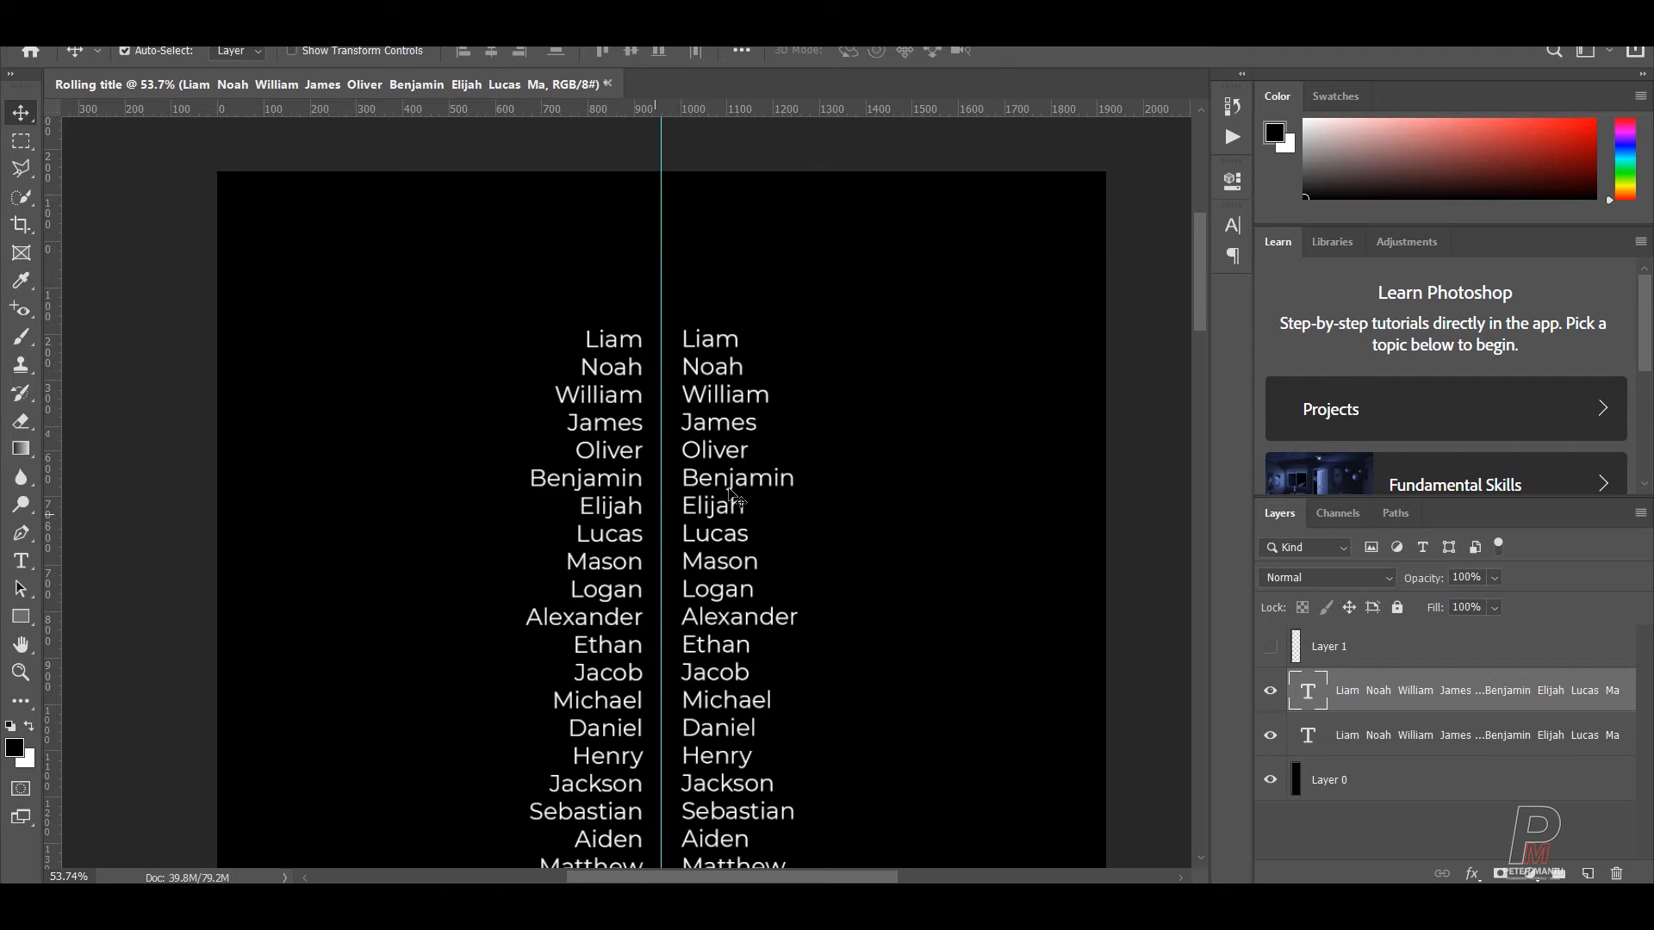
{"action": "scroll", "coordinate": [777, 473], "scroll_direction": "down", "scroll_amount": 4}
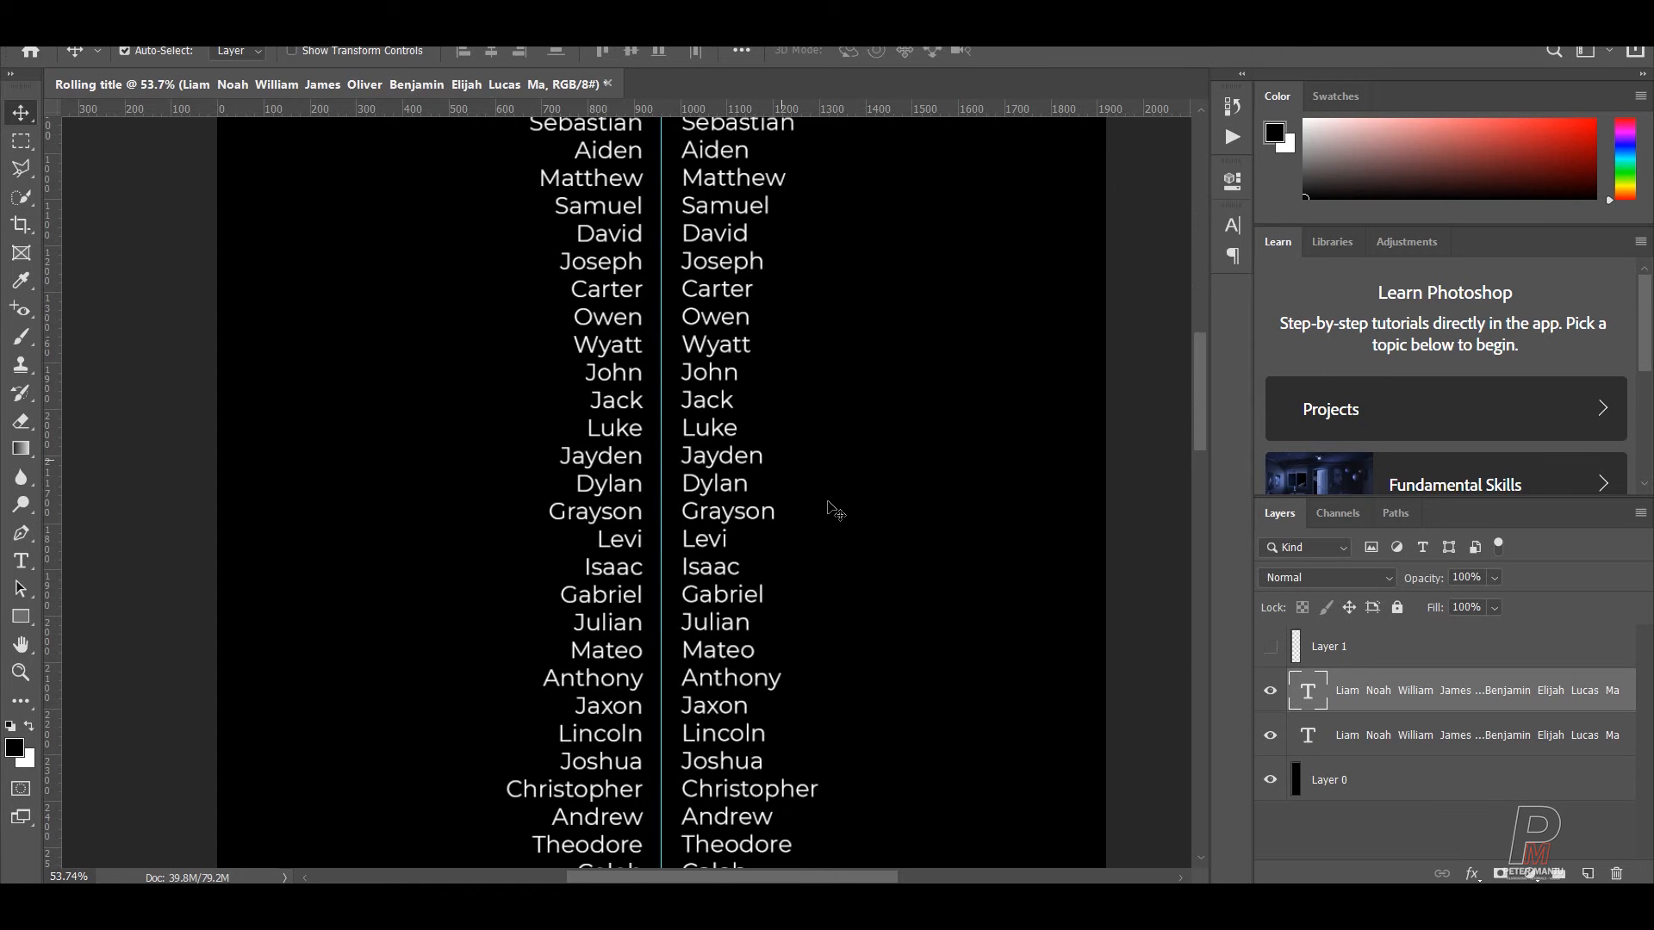
{"action": "left_click_drag", "start_coordinate": [1195, 385], "coordinate": [1181, 302]}
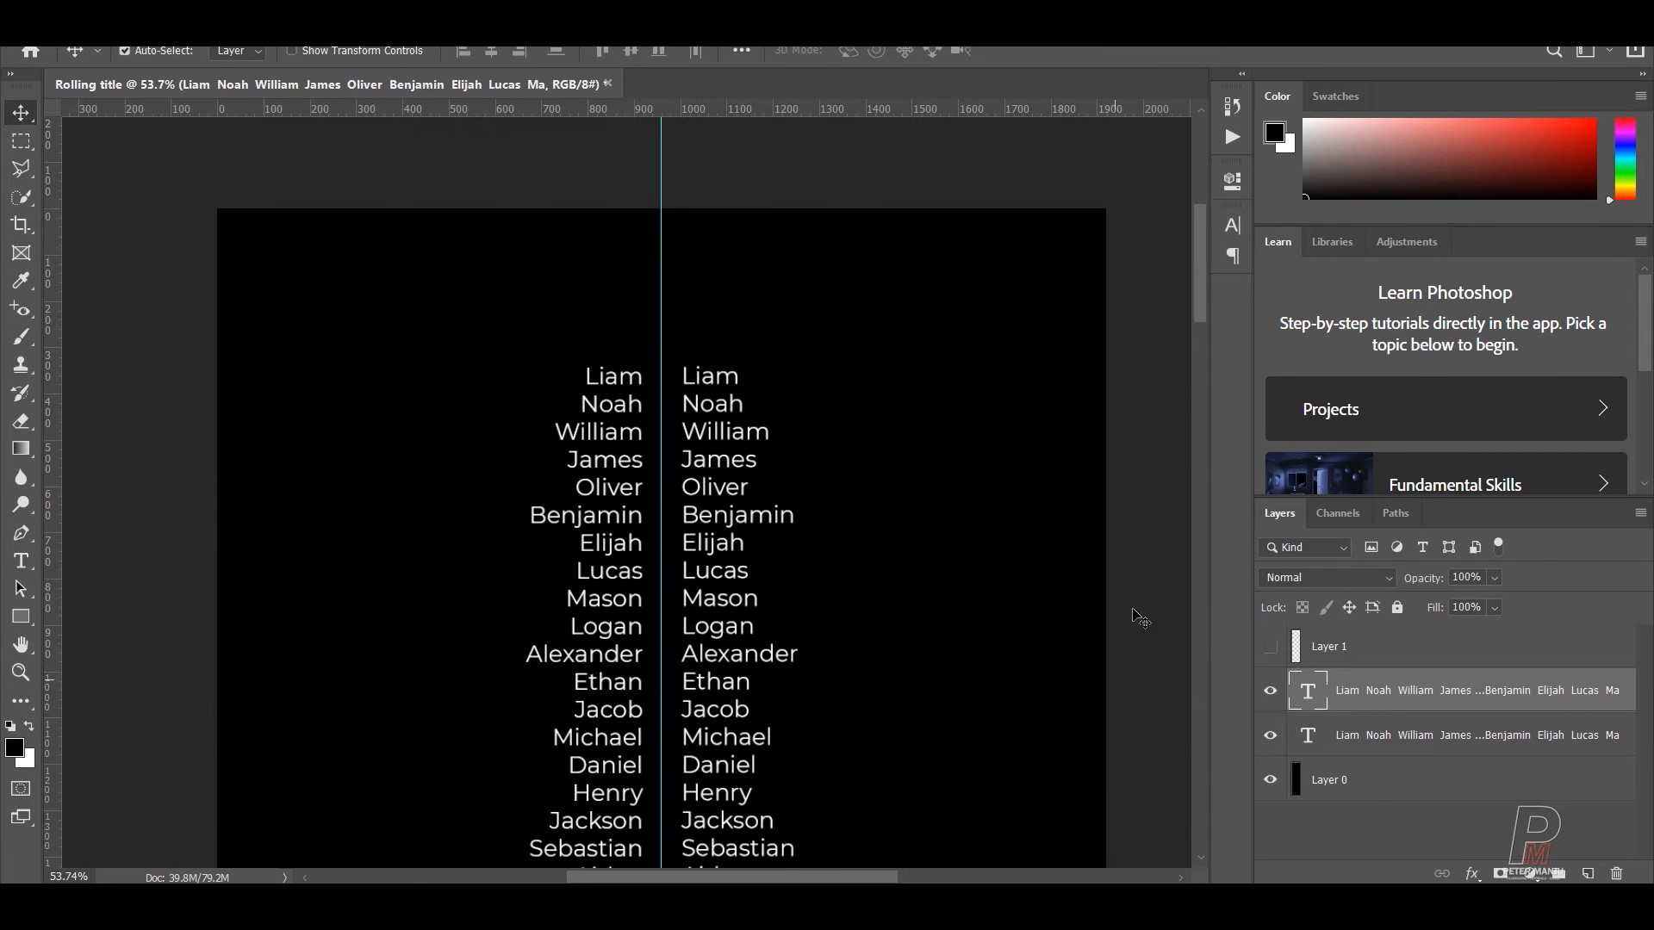
{"action": "left_click", "coordinate": [1387, 806]}
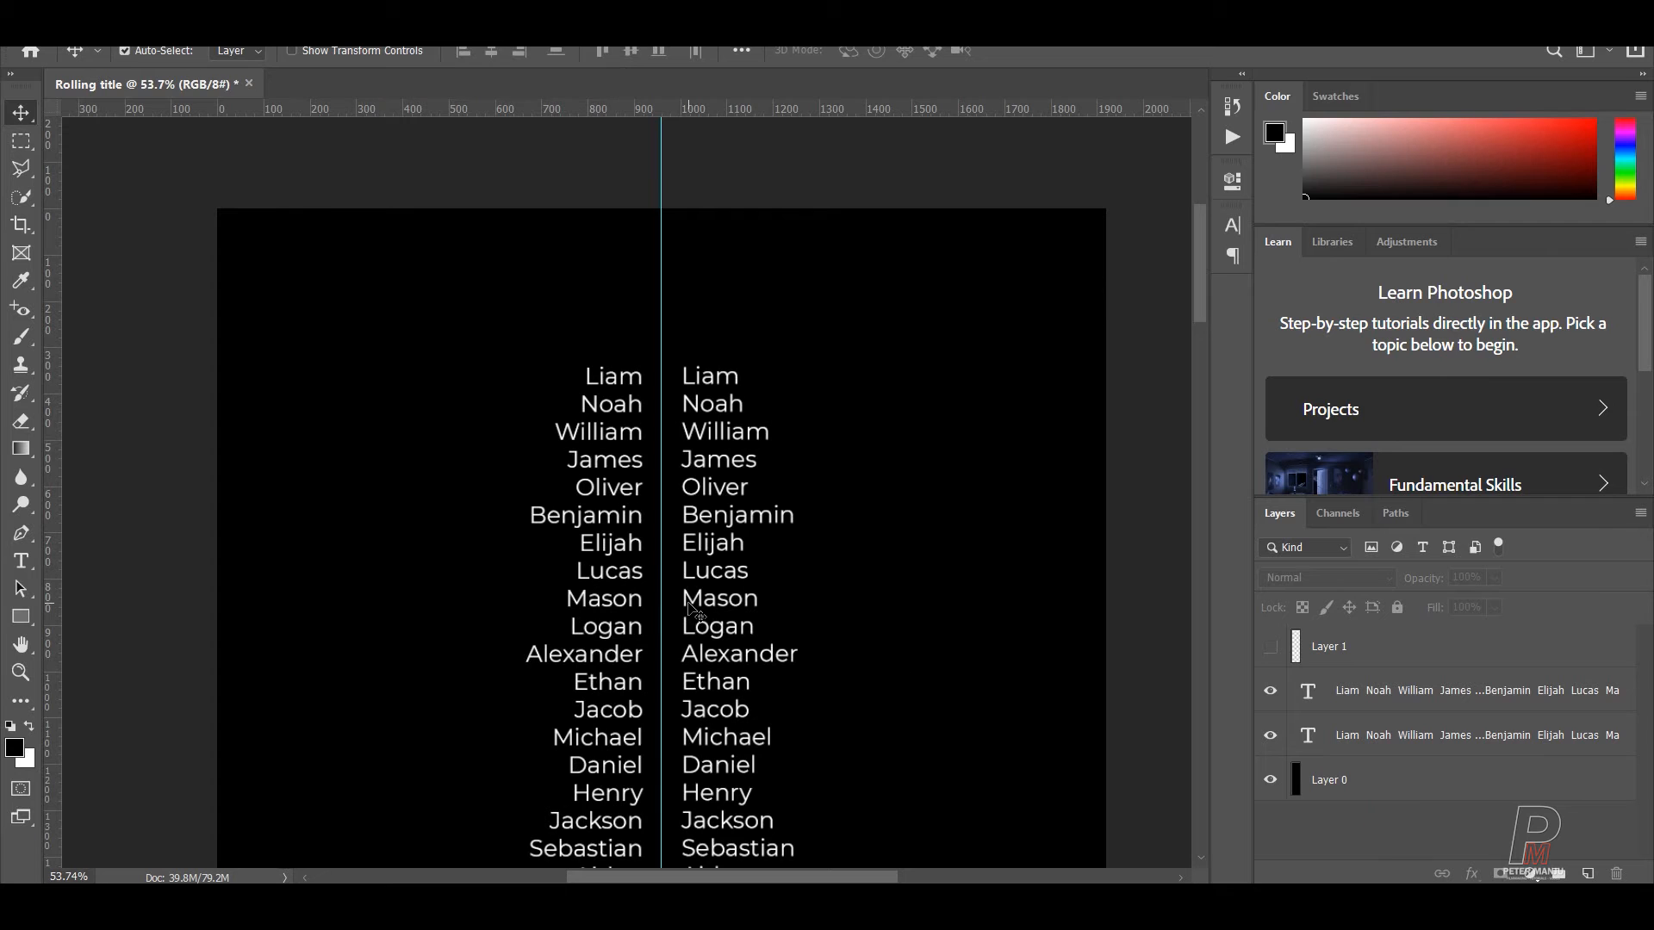
{"action": "scroll", "coordinate": [769, 515], "scroll_direction": "down", "scroll_amount": 7}
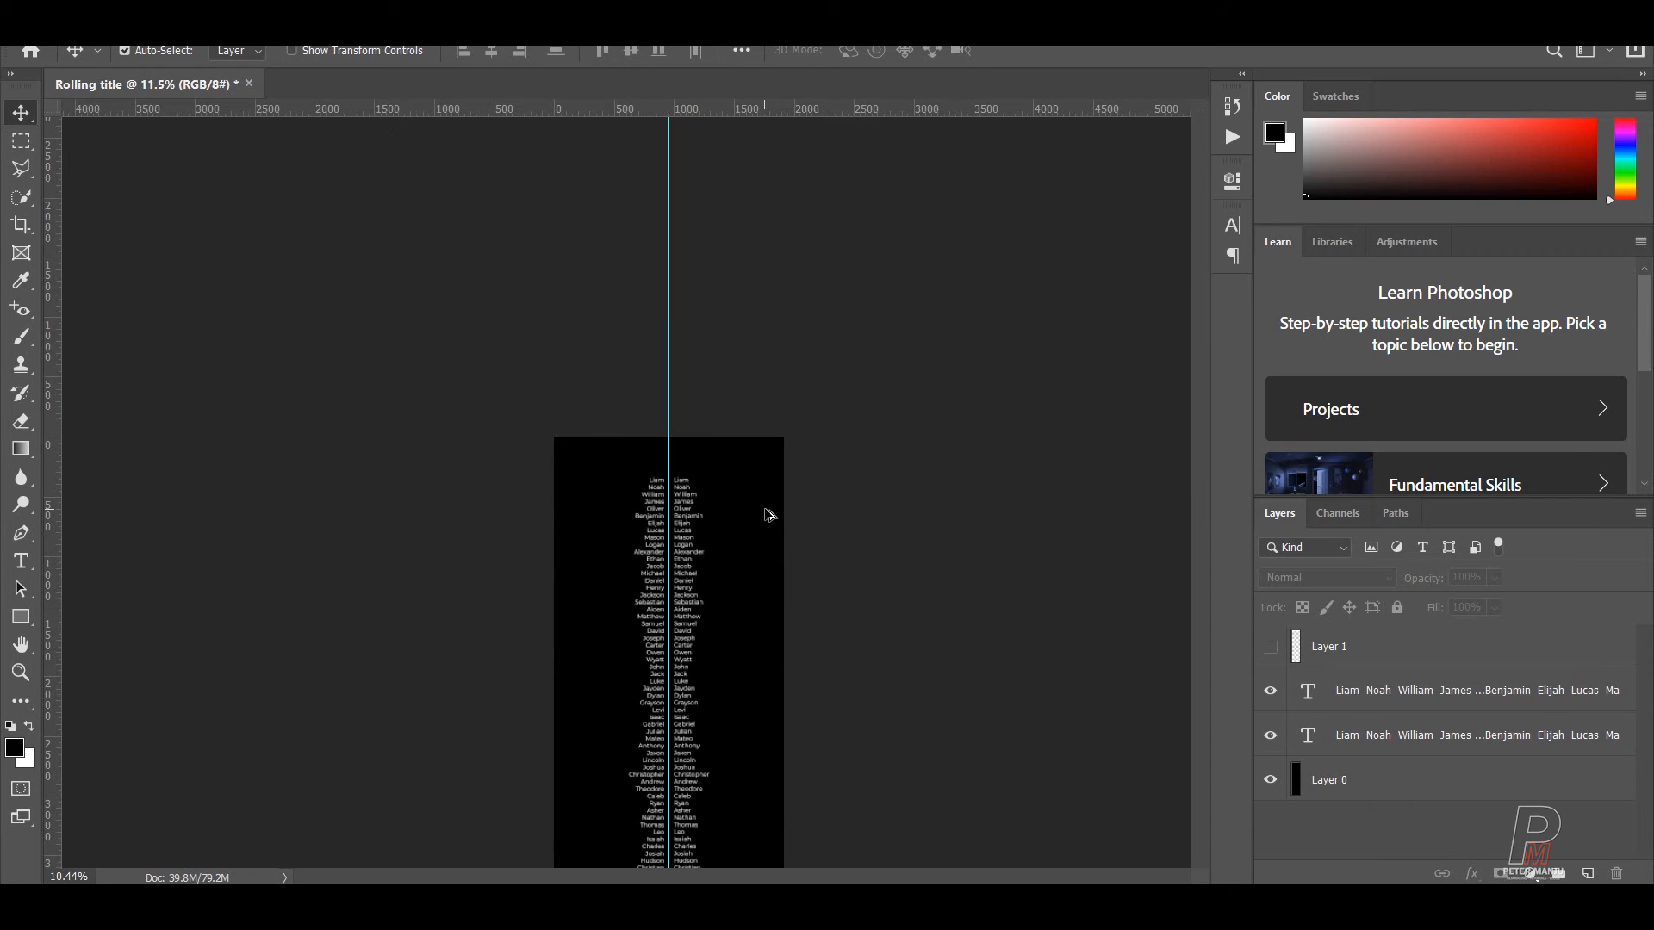
{"action": "scroll", "coordinate": [769, 515], "scroll_direction": "down", "scroll_amount": 2}
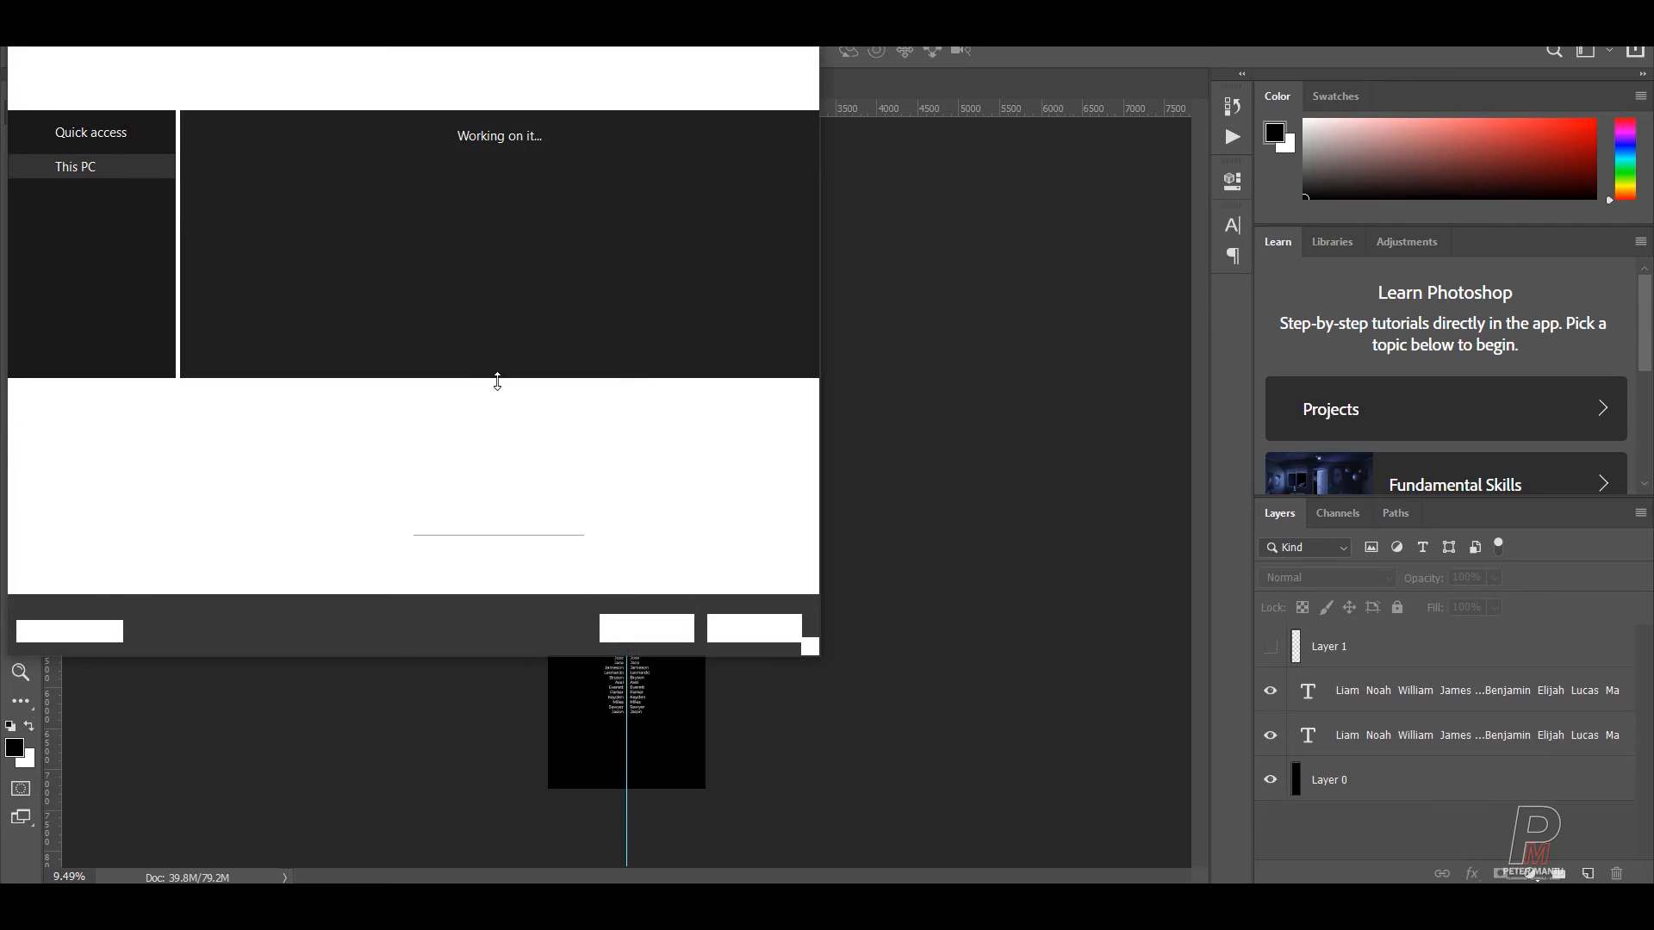
- Save the credits document as Rolling title.psd in the Assets folder inside FOR_YOUTUBE > Film Editing
{"action": "left_click", "coordinate": [607, 320]}
{"action": "key", "text": "alt+Up"}
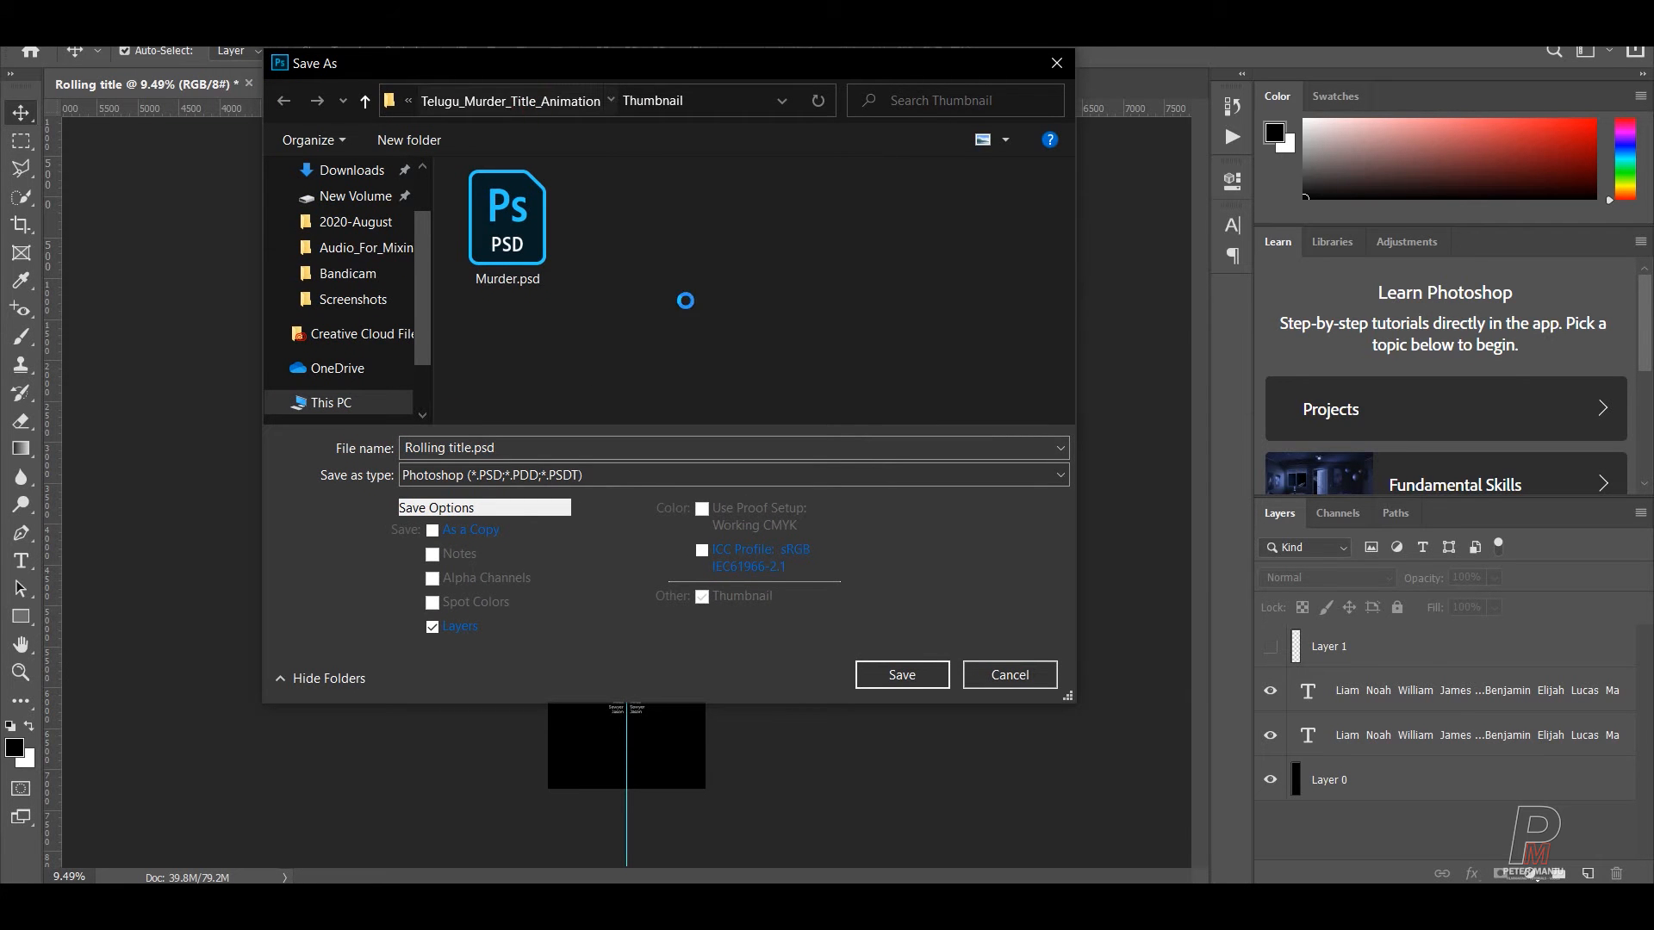
{"action": "left_click", "coordinate": [461, 100]}
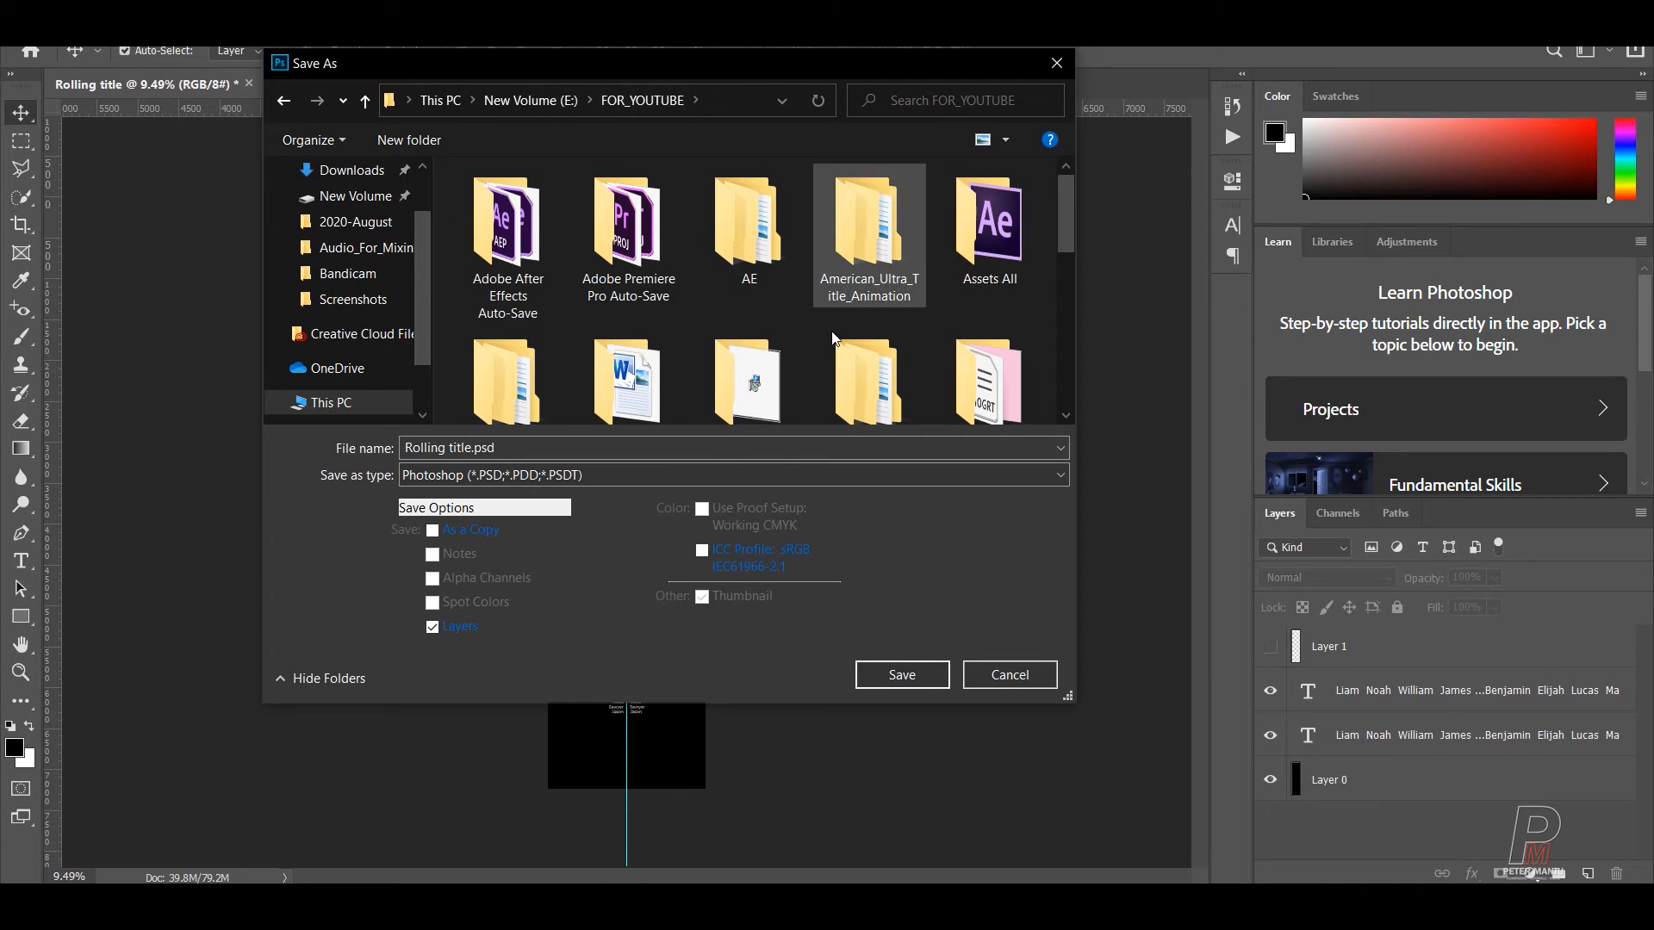
{"action": "left_click", "coordinate": [628, 379]}
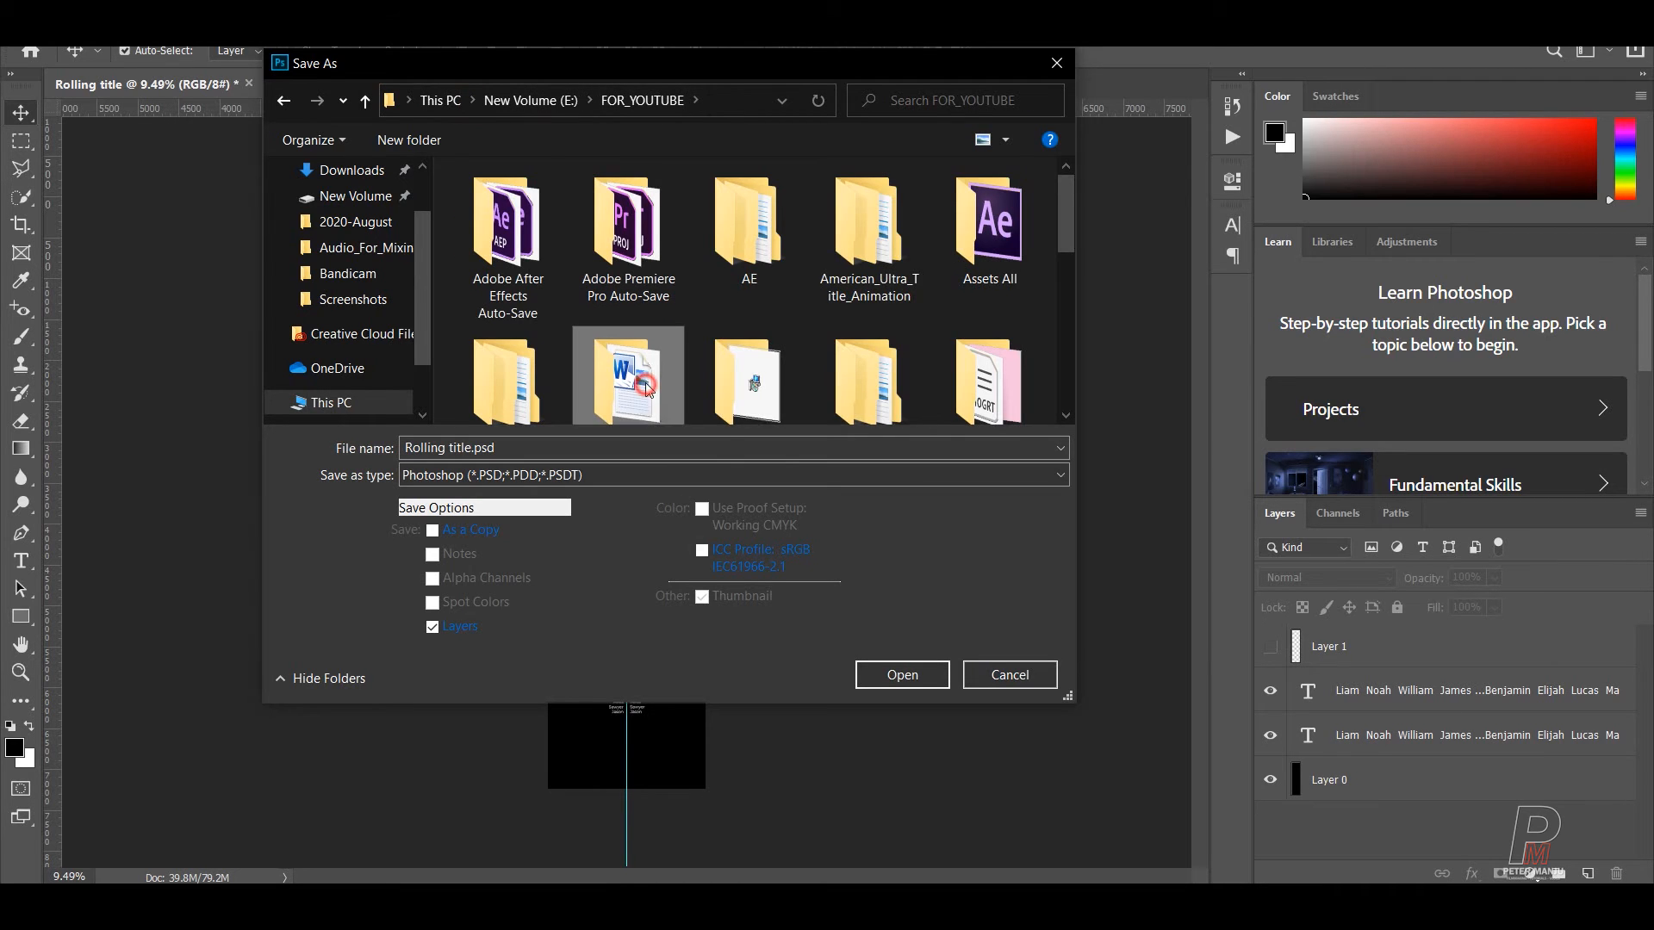
{"action": "double_click", "coordinate": [607, 340]}
{"action": "double_click", "coordinate": [510, 207]}
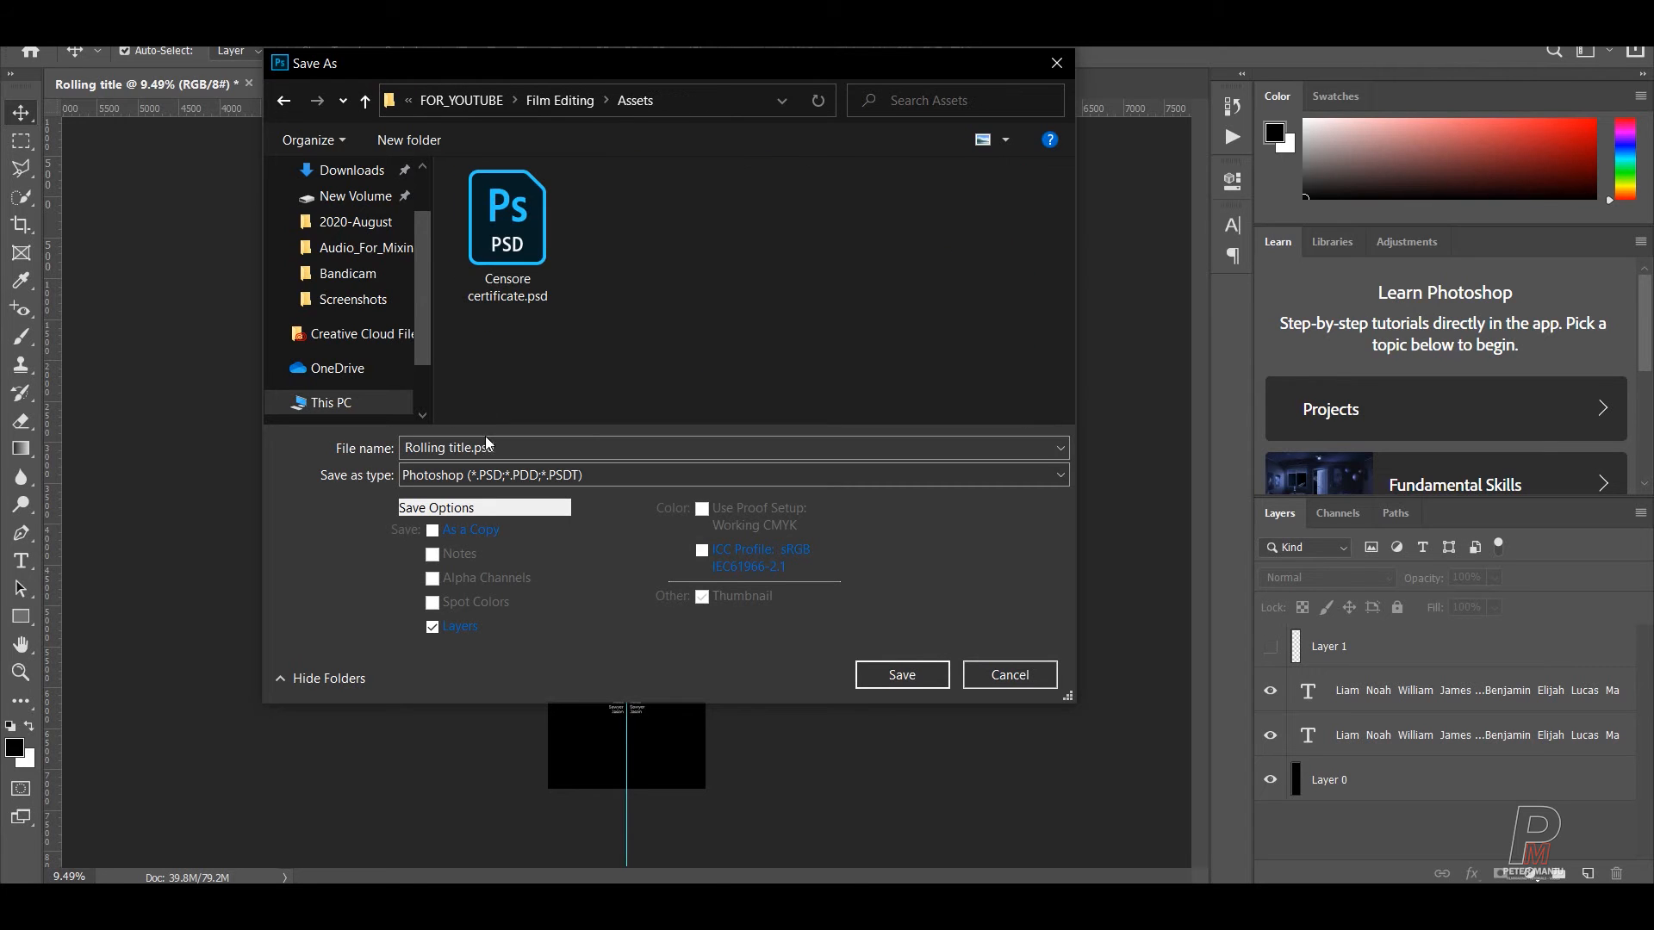
{"action": "left_click", "coordinate": [926, 679]}
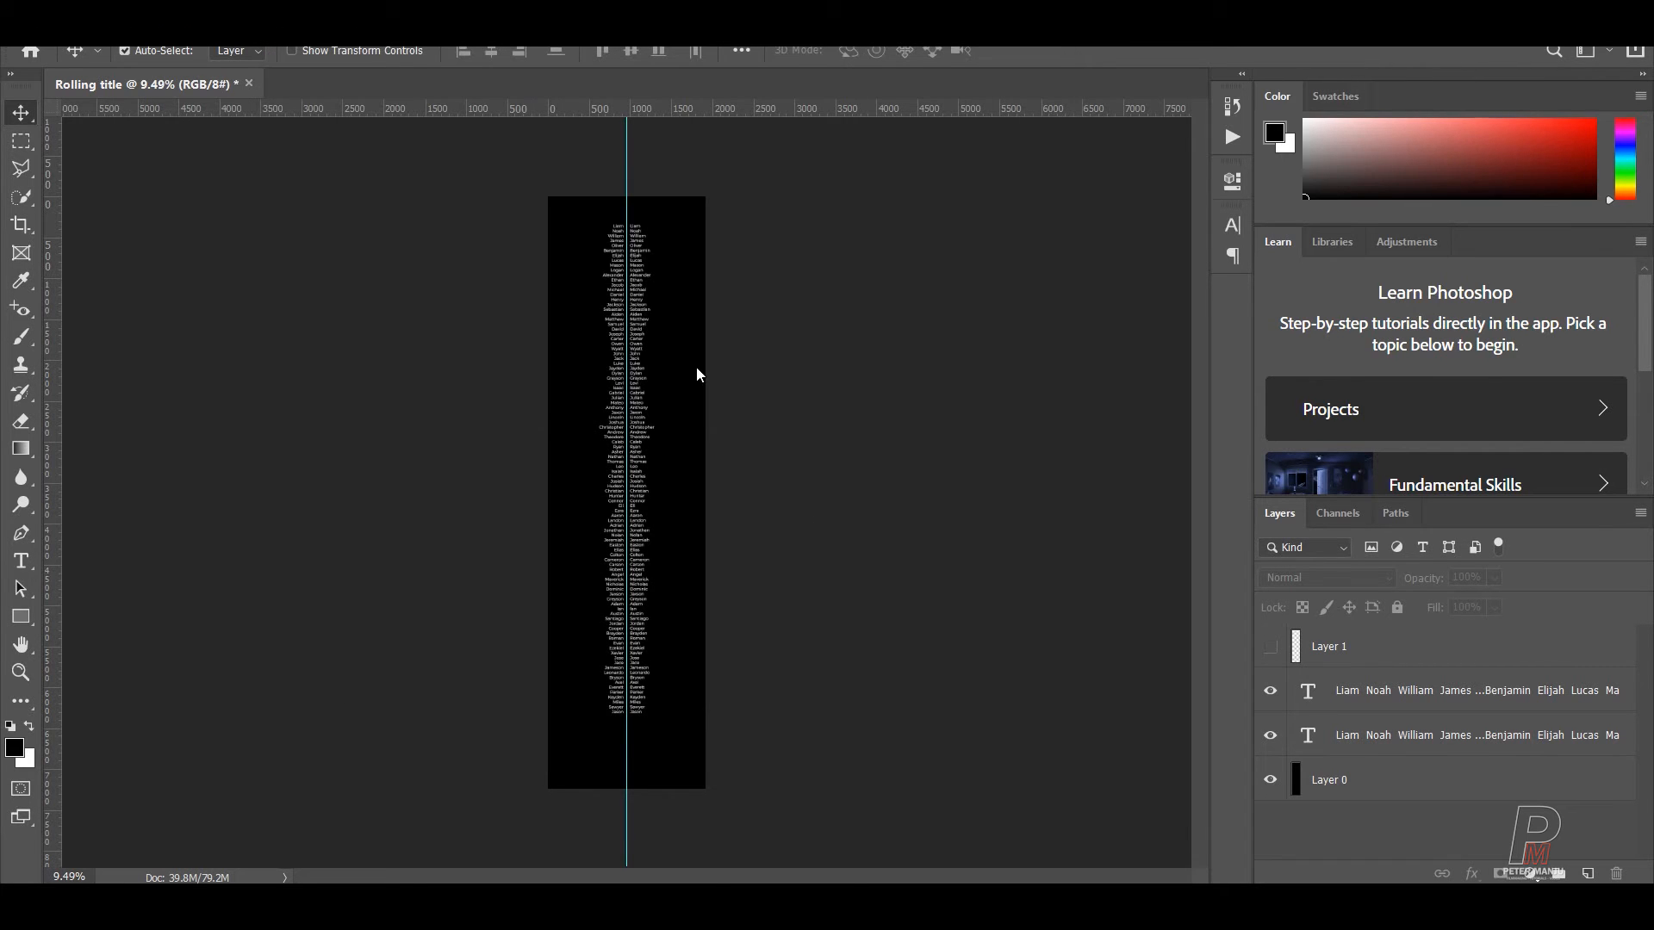
{"action": "left_click", "coordinate": [1081, 248]}
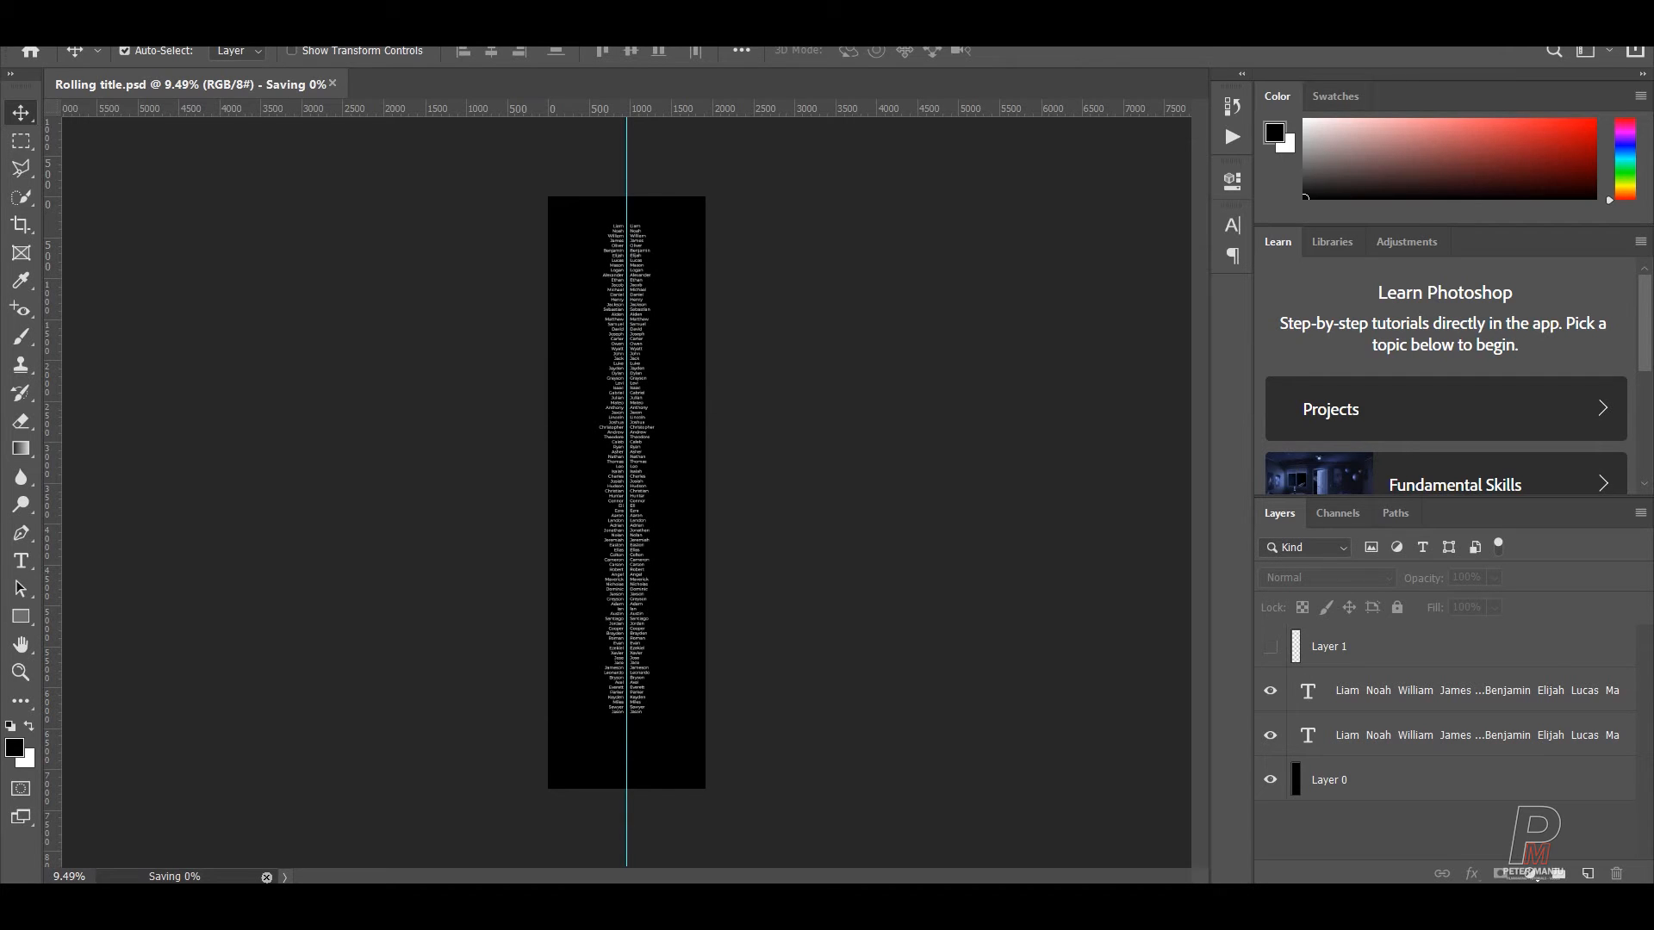
{"action": "key", "text": "ctrl+q"}
{"action": "left_click", "coordinate": [892, 369]}
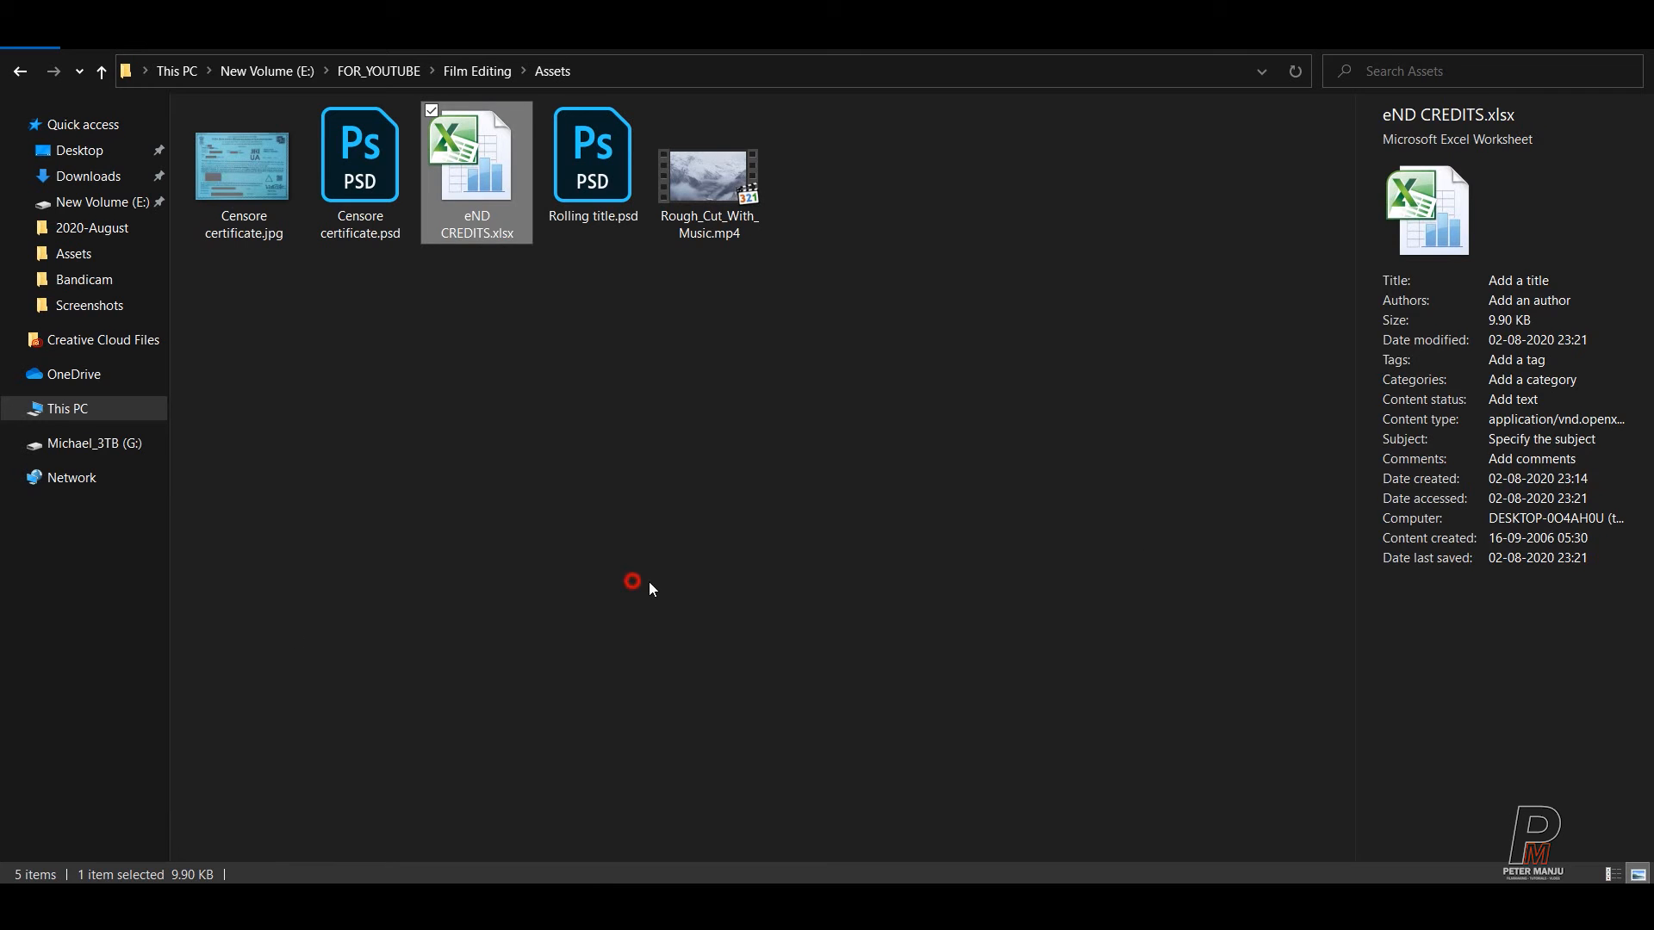
- Find Rolling title.psd in the Film Editing > Assets folder and bring it into the Premiere Pro project Production_No1_v010
{"action": "left_click", "coordinate": [633, 581]}
{"action": "left_click", "coordinate": [391, 365]}
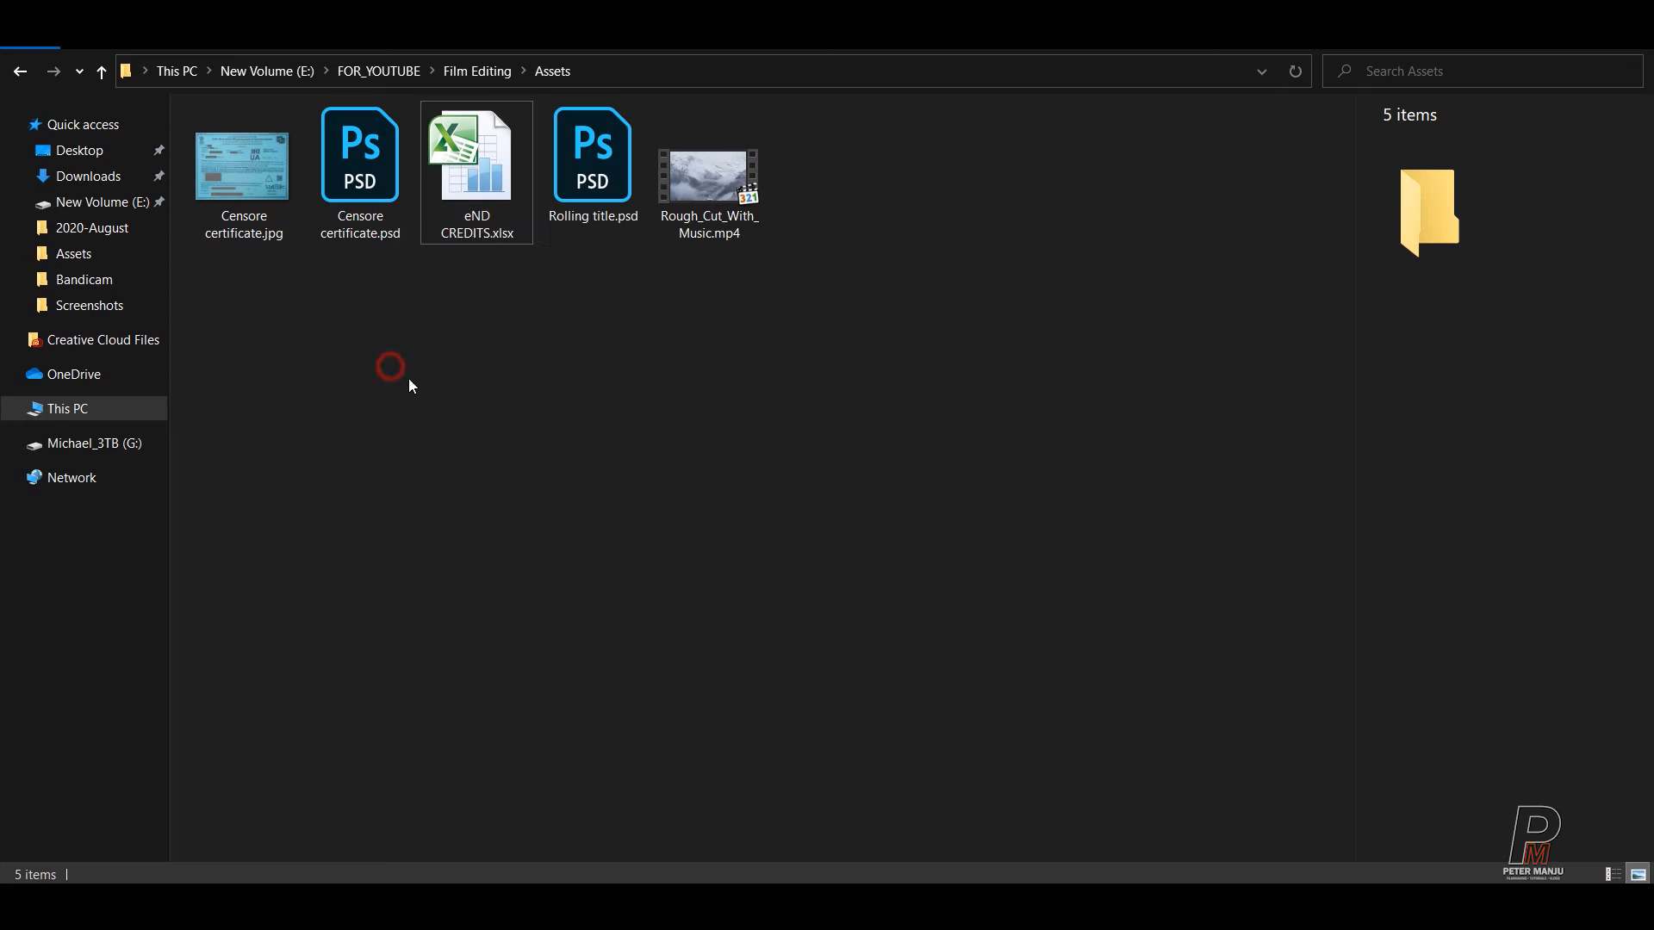
{"action": "left_click", "coordinate": [596, 170]}
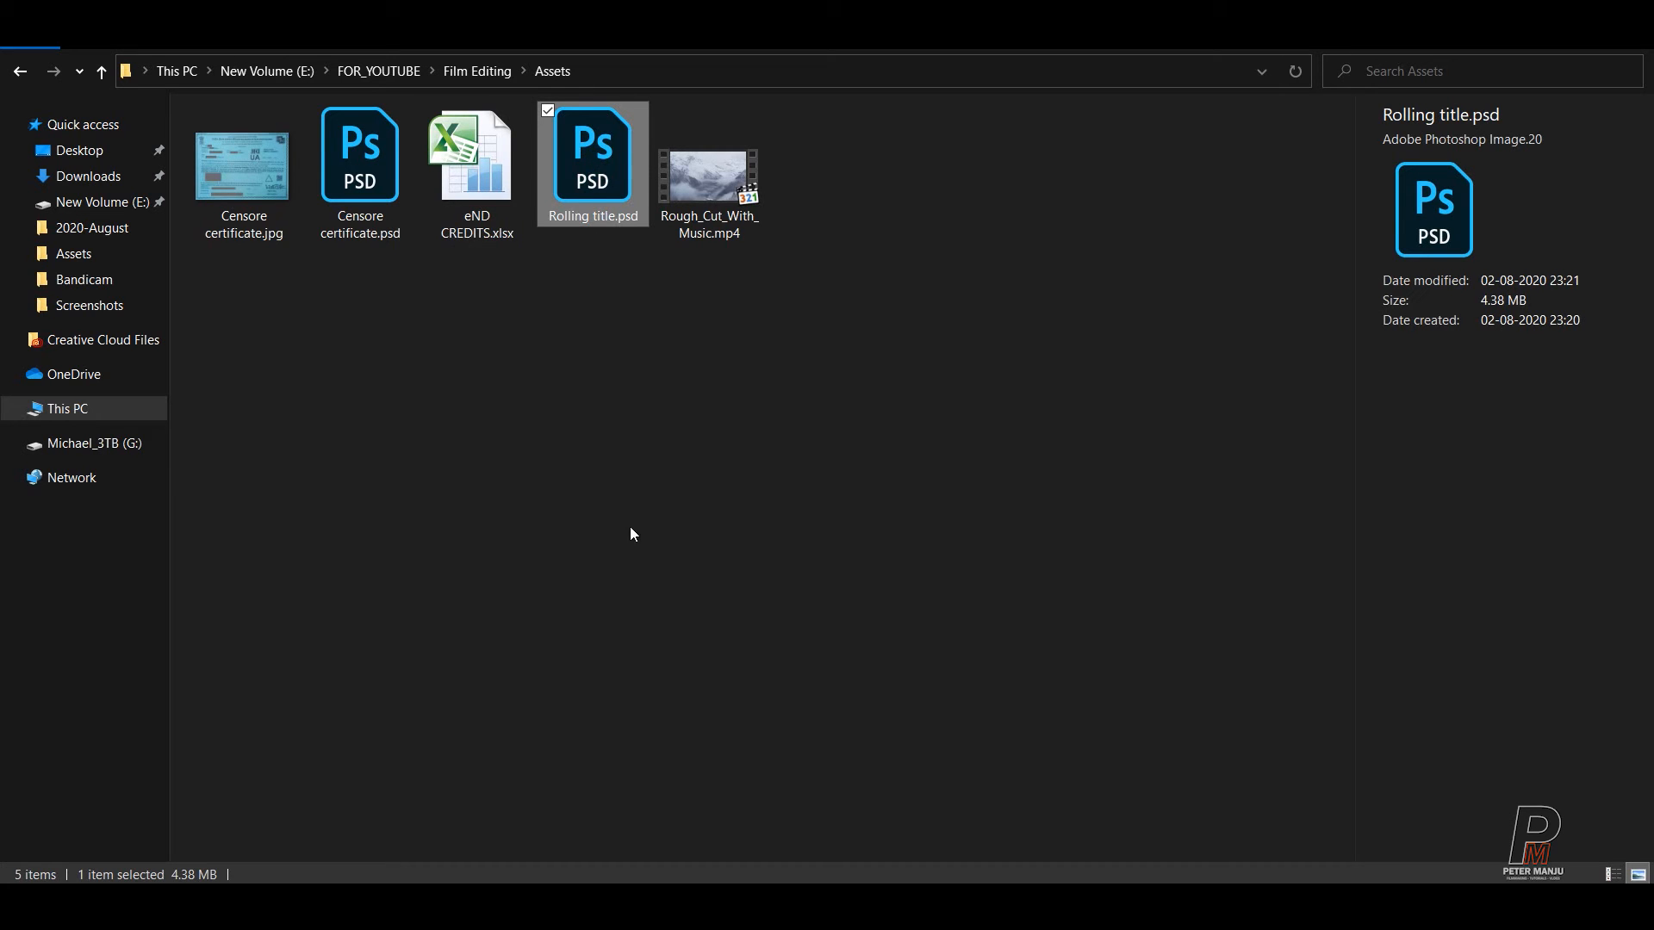
{"action": "left_click", "coordinate": [447, 70]}
{"action": "left_click", "coordinate": [406, 70]}
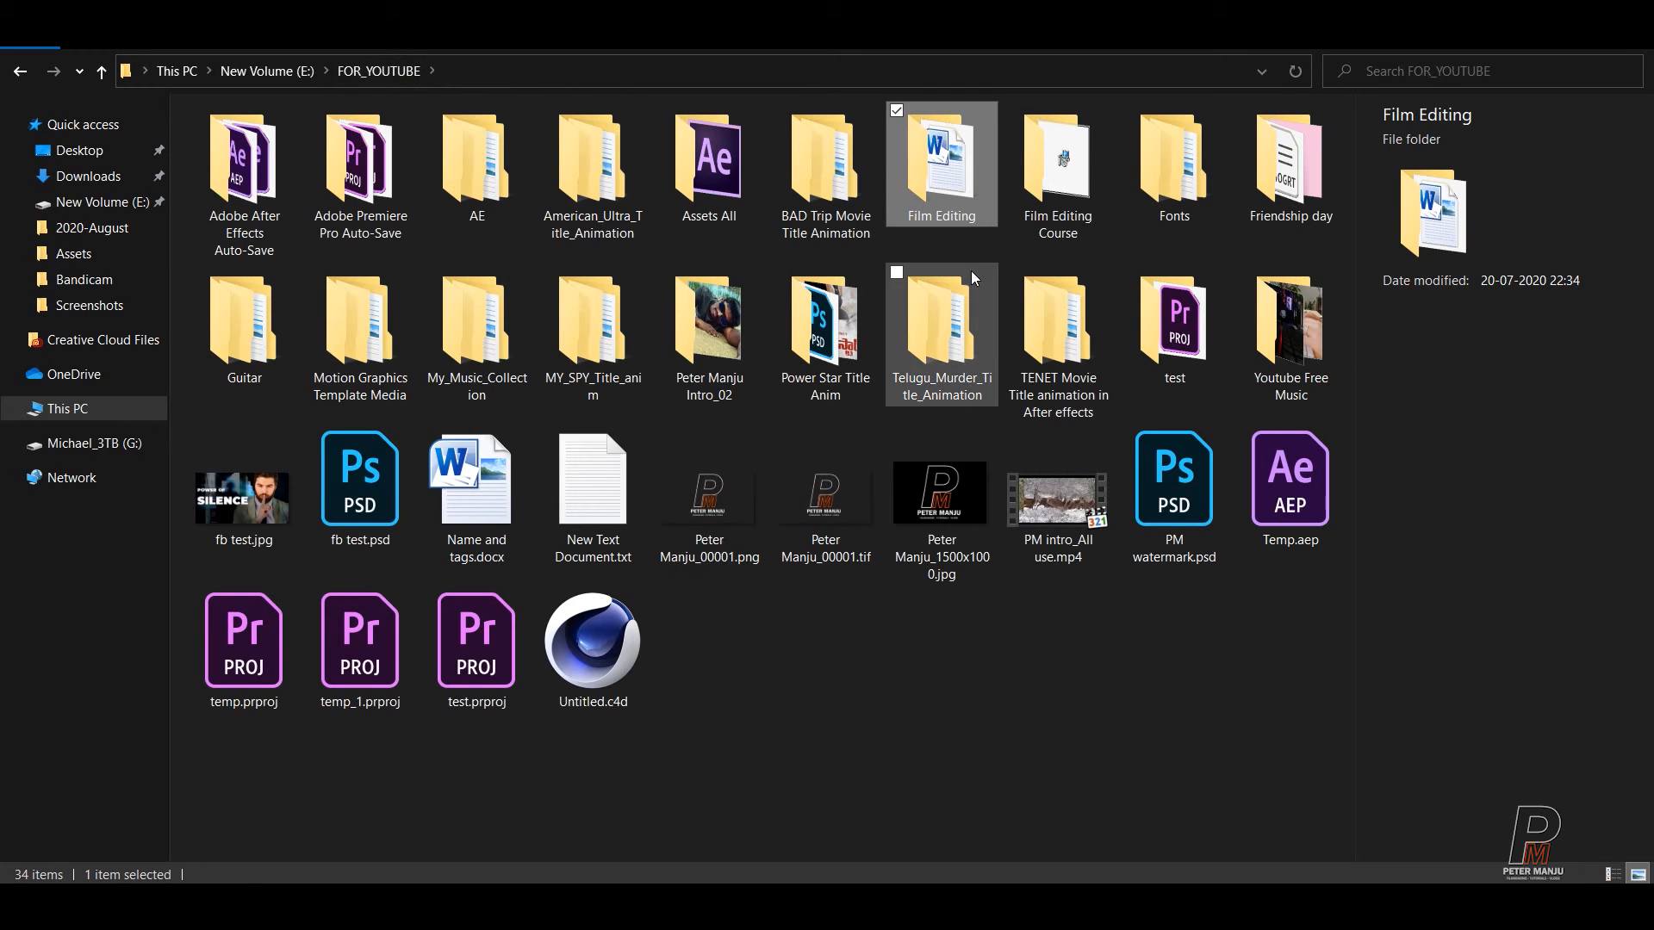
{"action": "double_click", "coordinate": [948, 194]}
{"action": "left_click", "coordinate": [269, 134]}
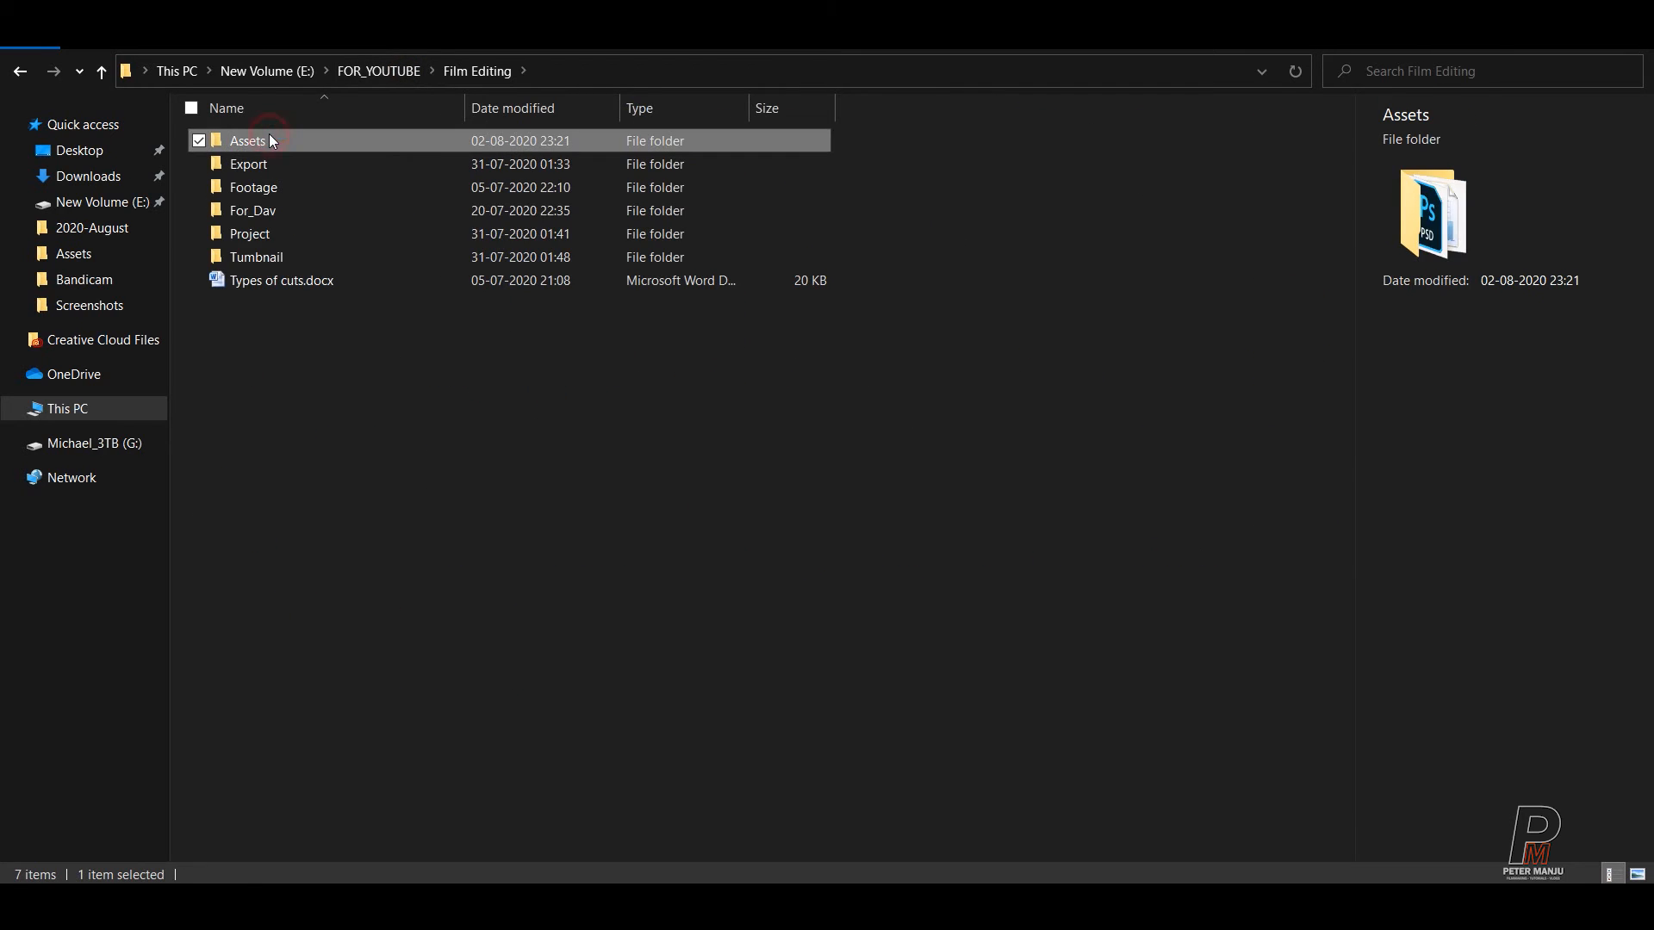
{"action": "double_click", "coordinate": [269, 138]}
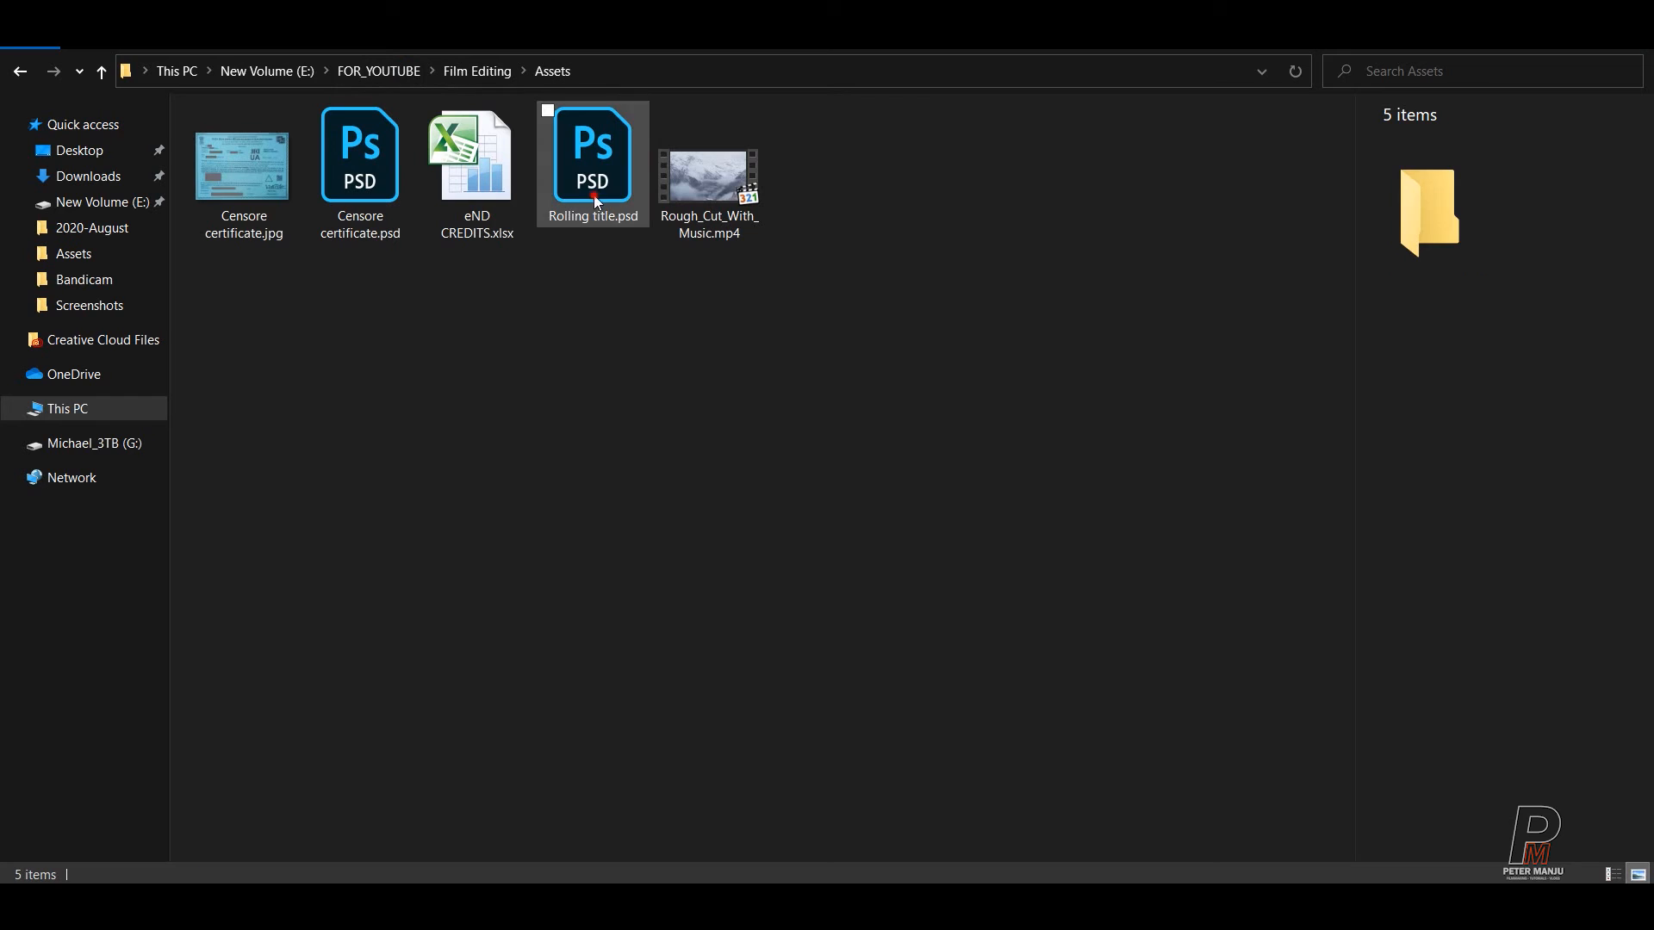
{"action": "left_click", "coordinate": [598, 172]}
{"action": "left_click_drag", "start_coordinate": [601, 172], "coordinate": [309, 311]}
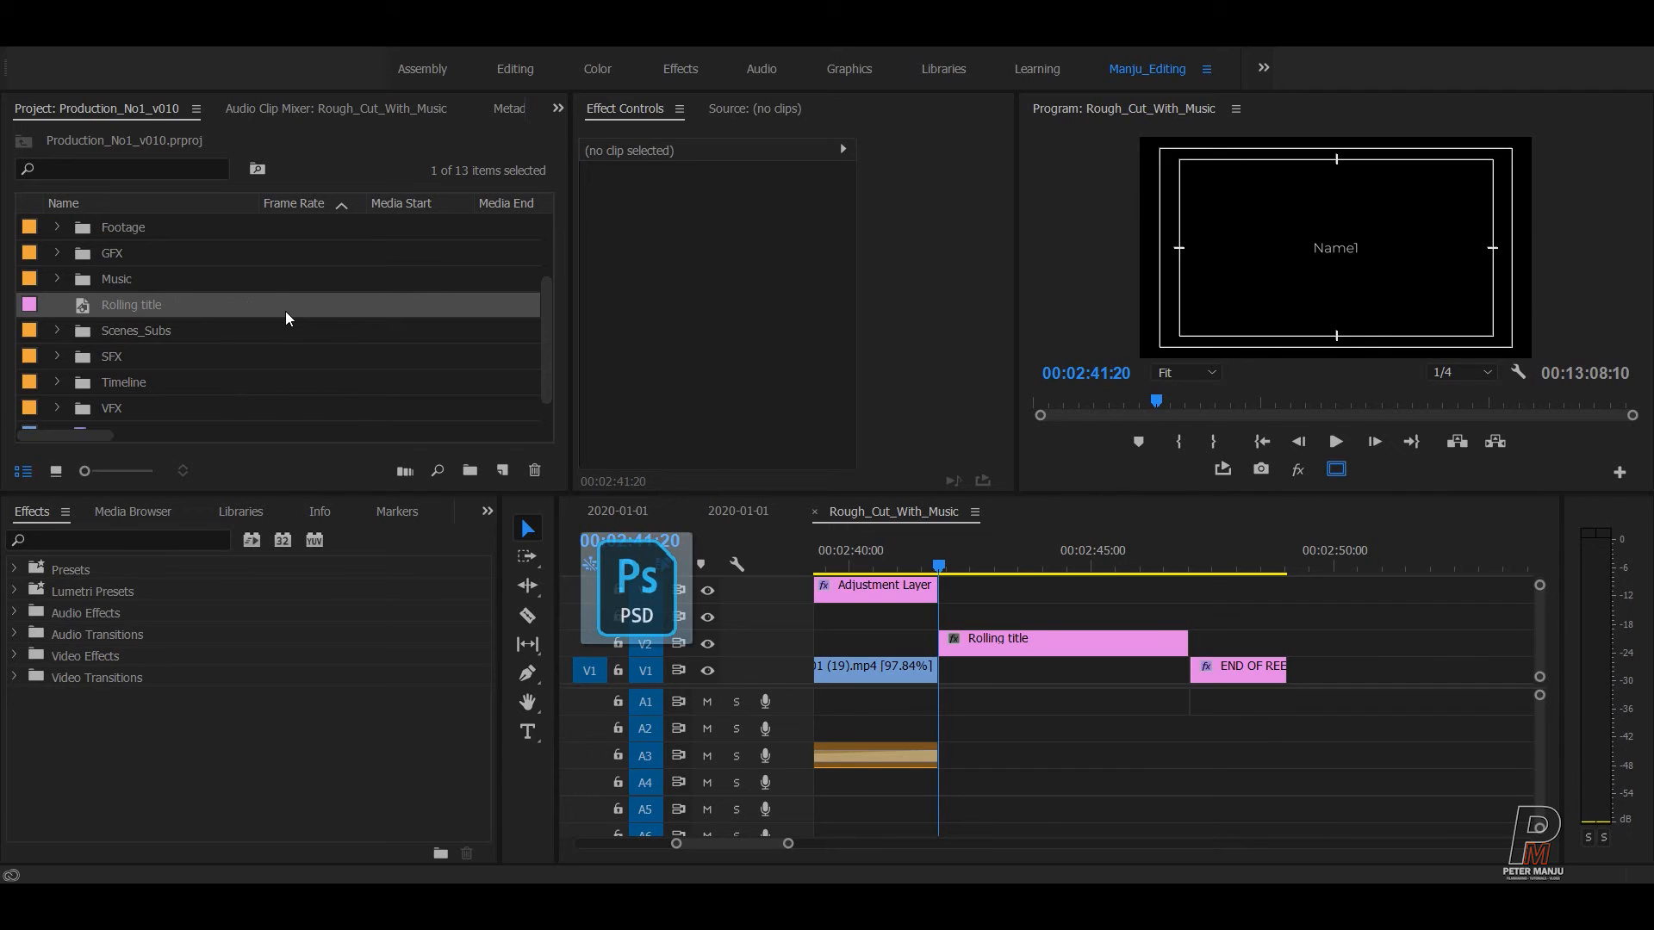
{"action": "left_click_drag", "start_coordinate": [307, 312], "coordinate": [250, 307]}
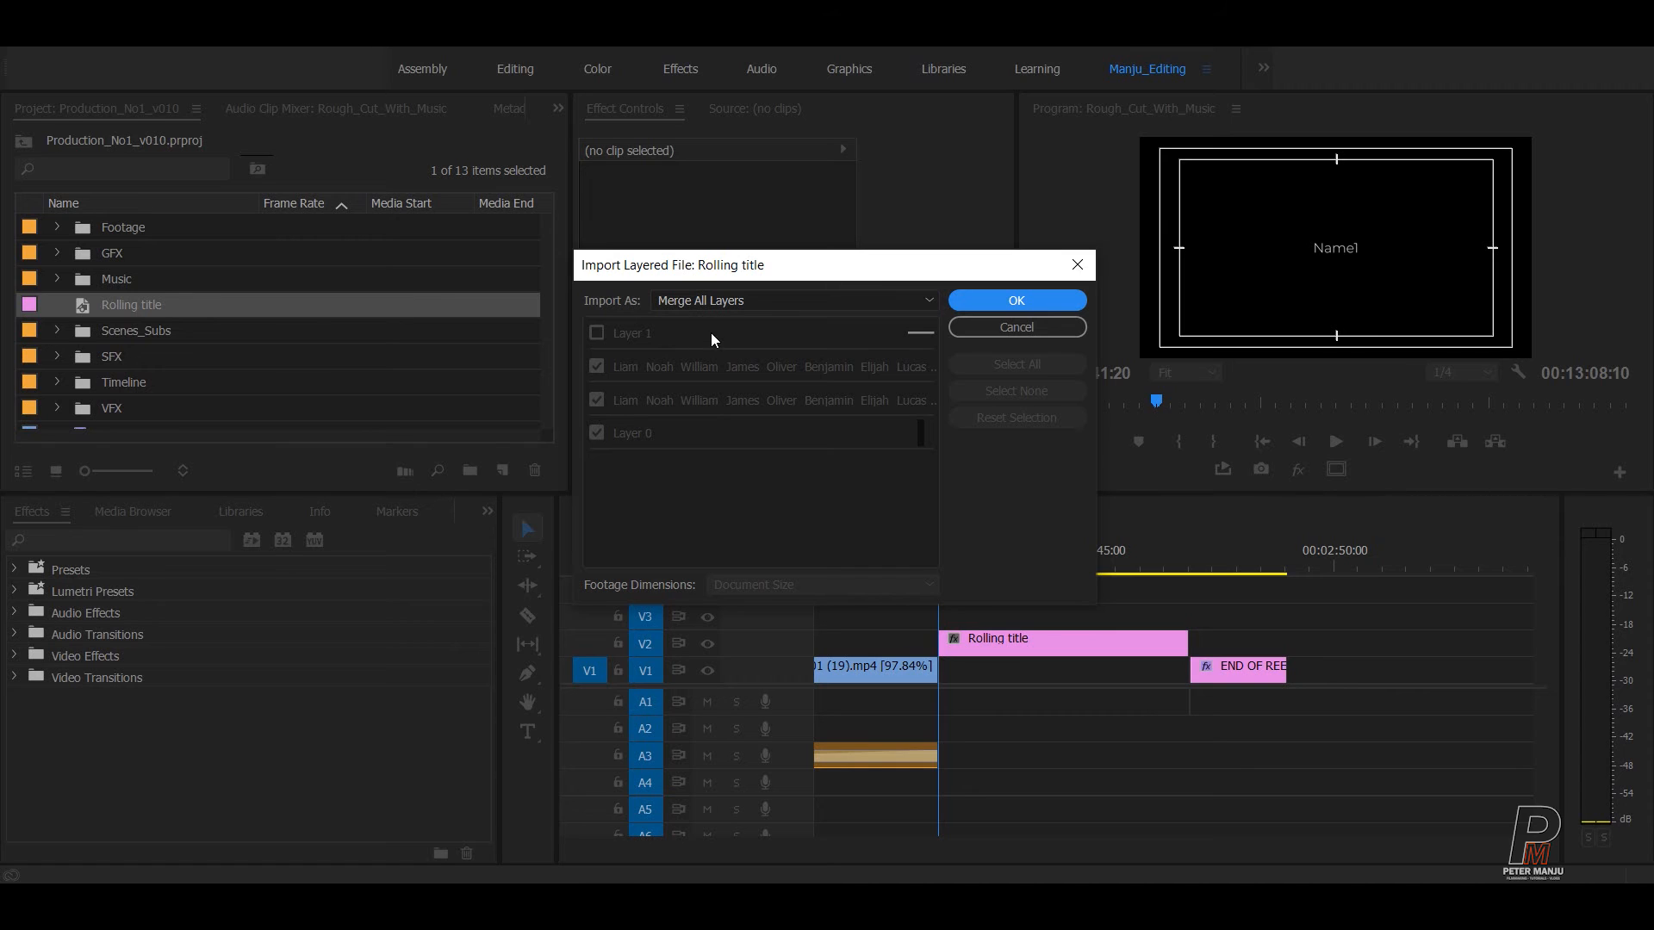
- Import the layered Rolling title file as Merged Layers, keeping only the two name-list layers and excluding Layer 0
{"action": "left_click", "coordinate": [732, 472]}
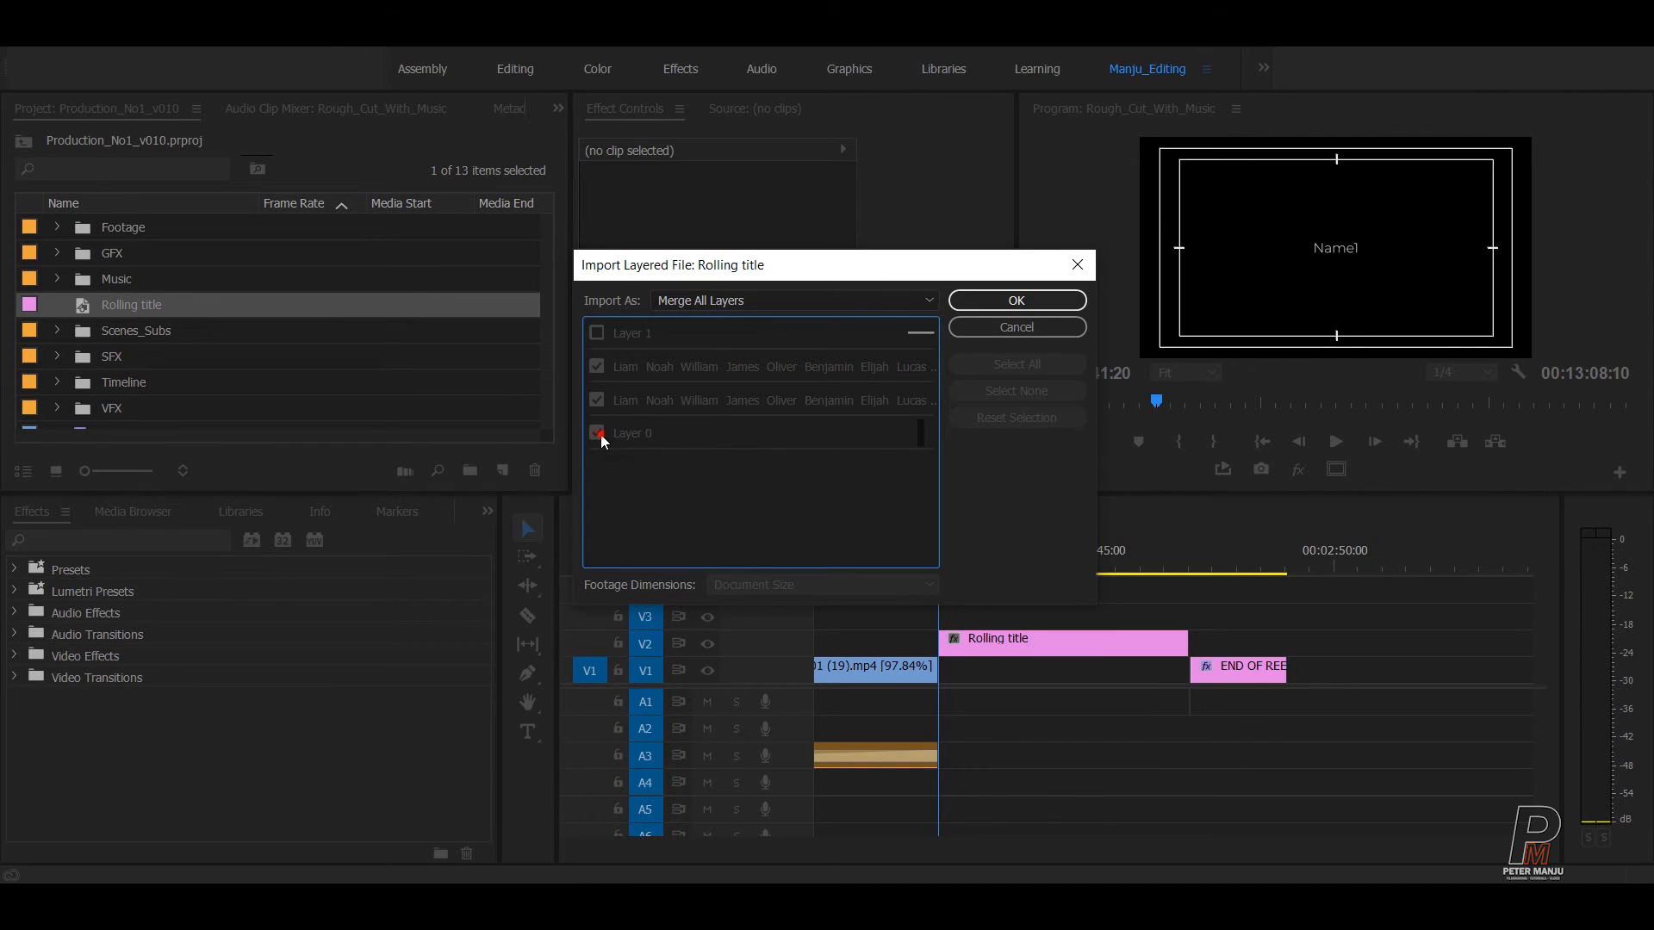
{"action": "left_click", "coordinate": [703, 299]}
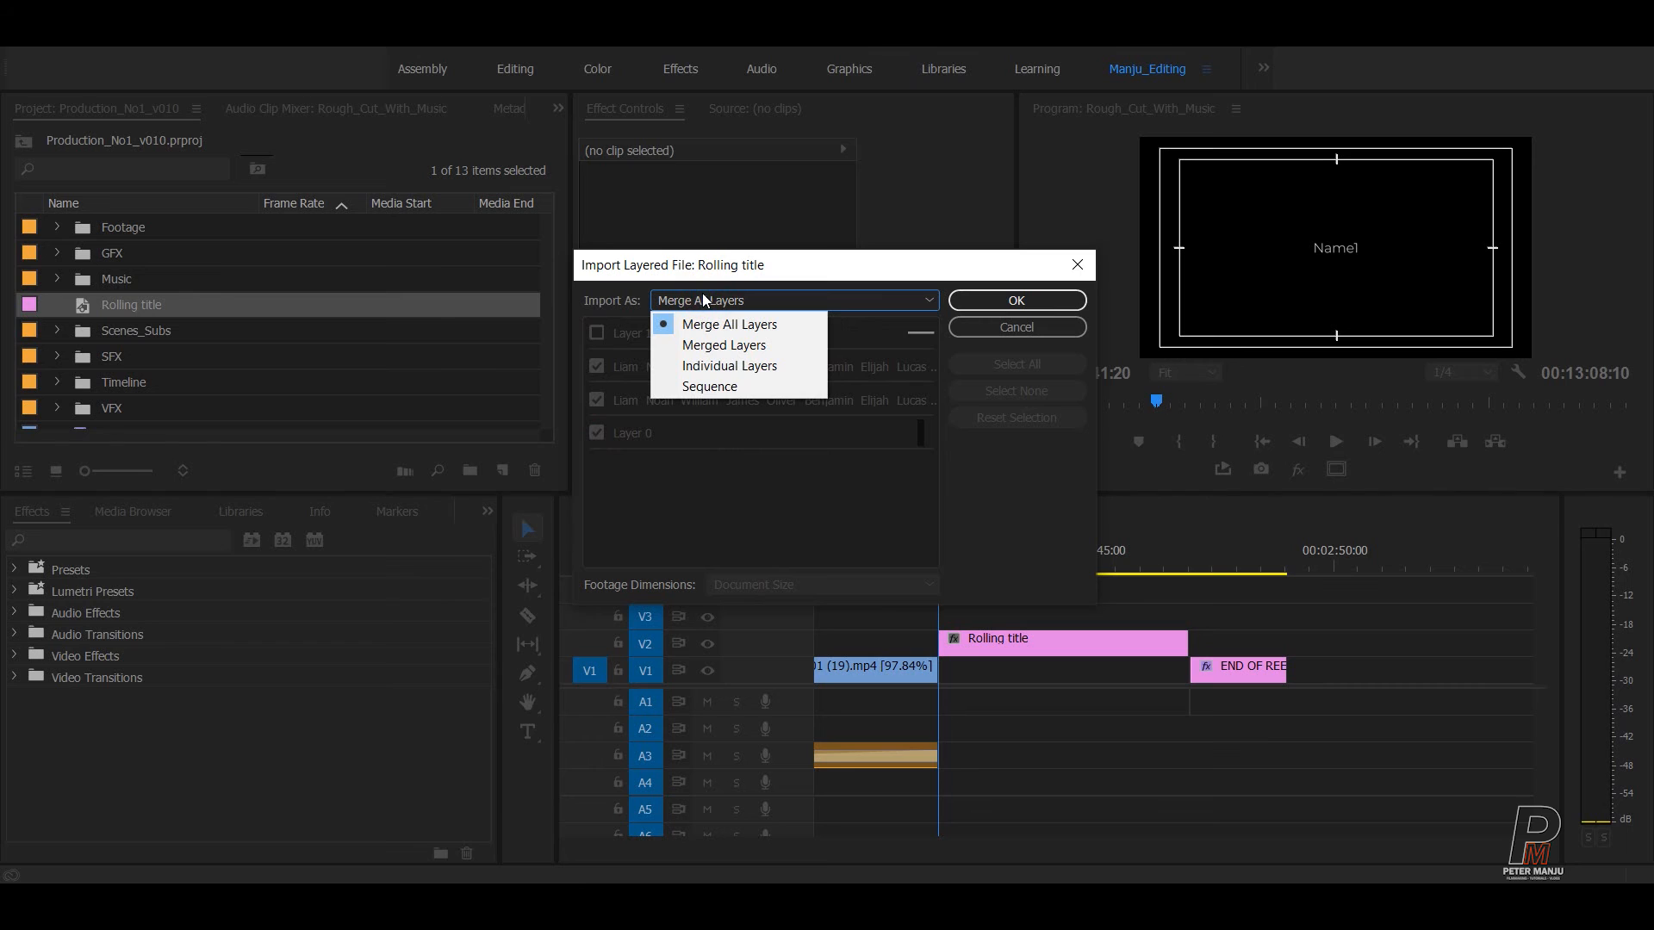
{"action": "left_click", "coordinate": [685, 346]}
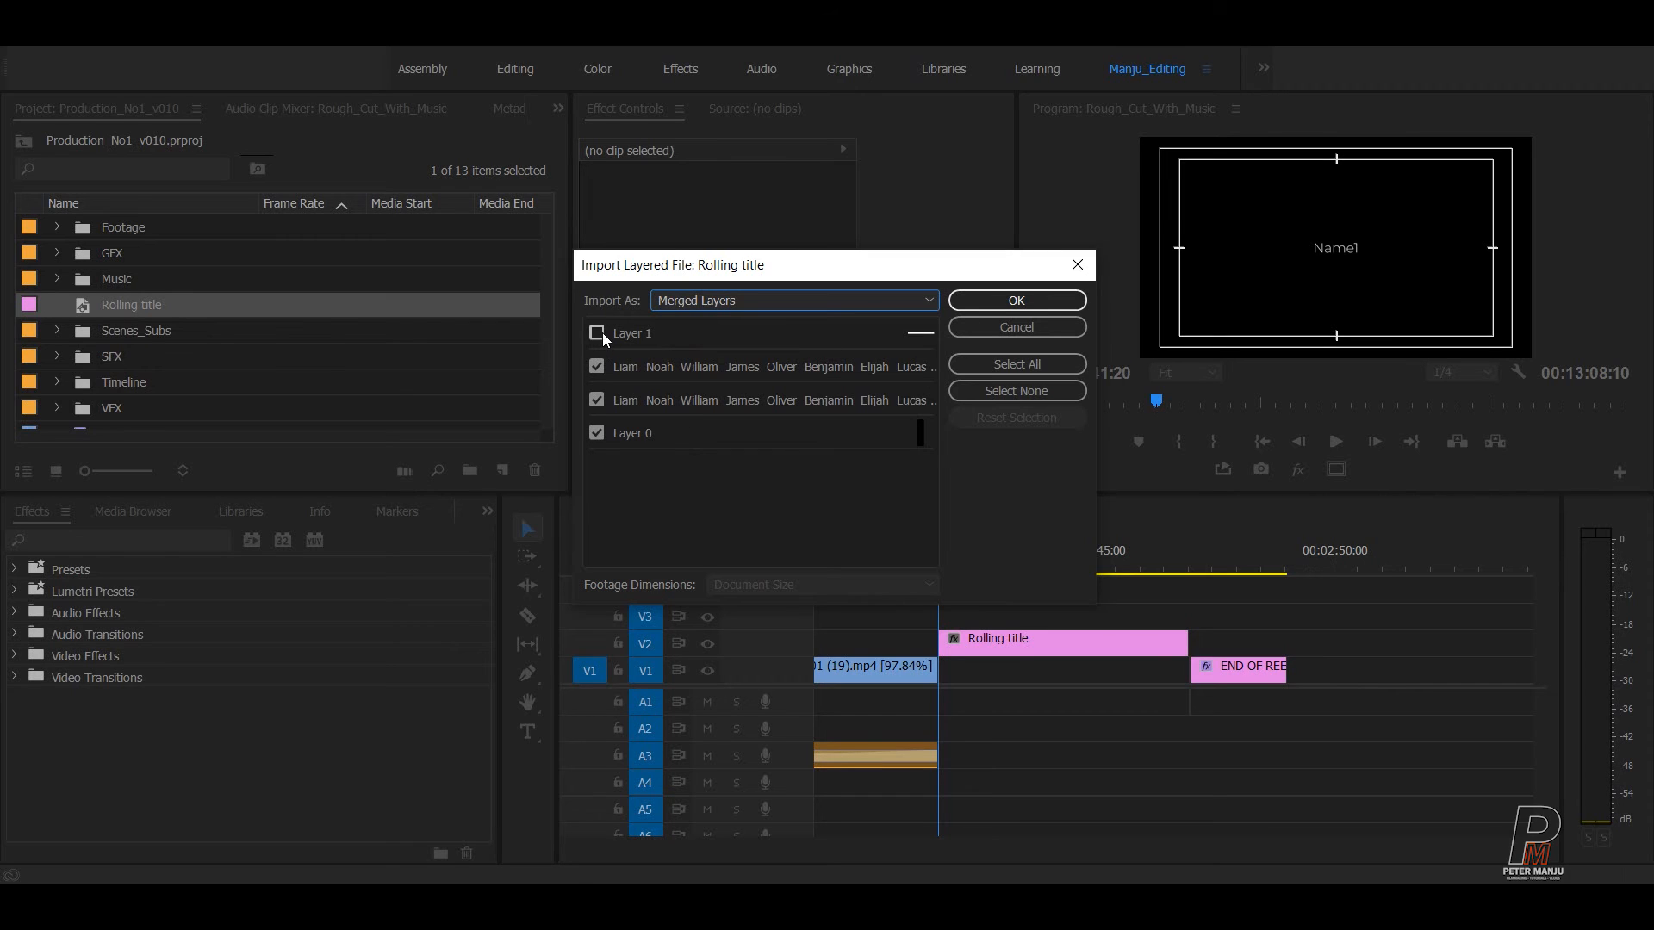
{"action": "left_click", "coordinate": [596, 432]}
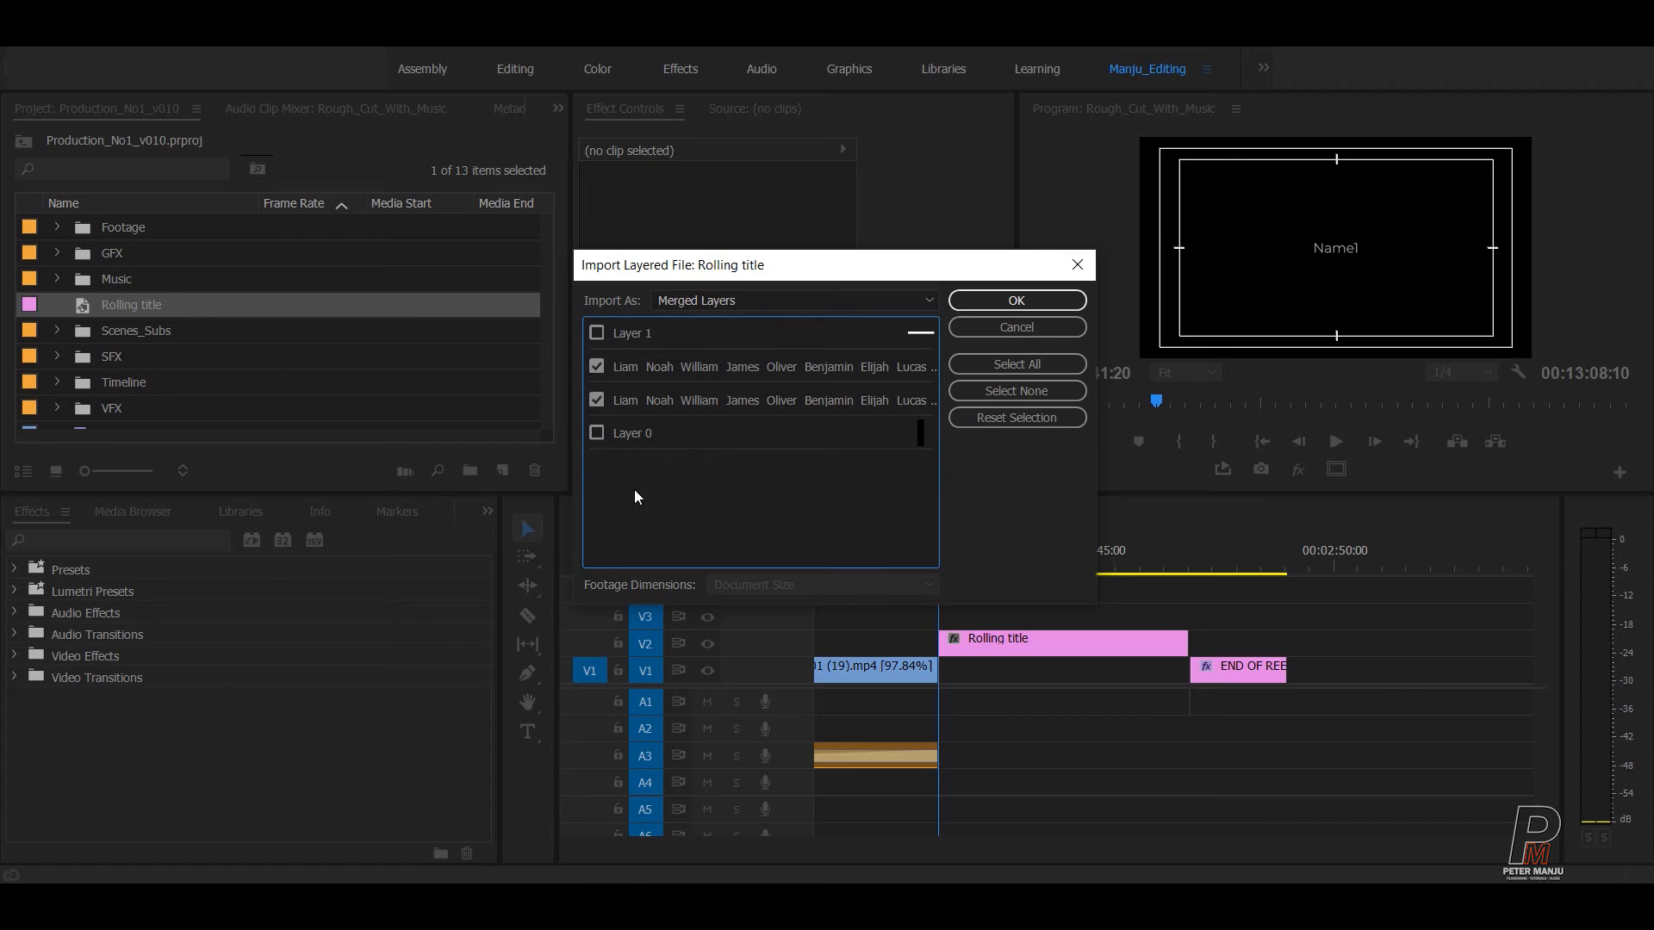
{"action": "left_click", "coordinate": [684, 507]}
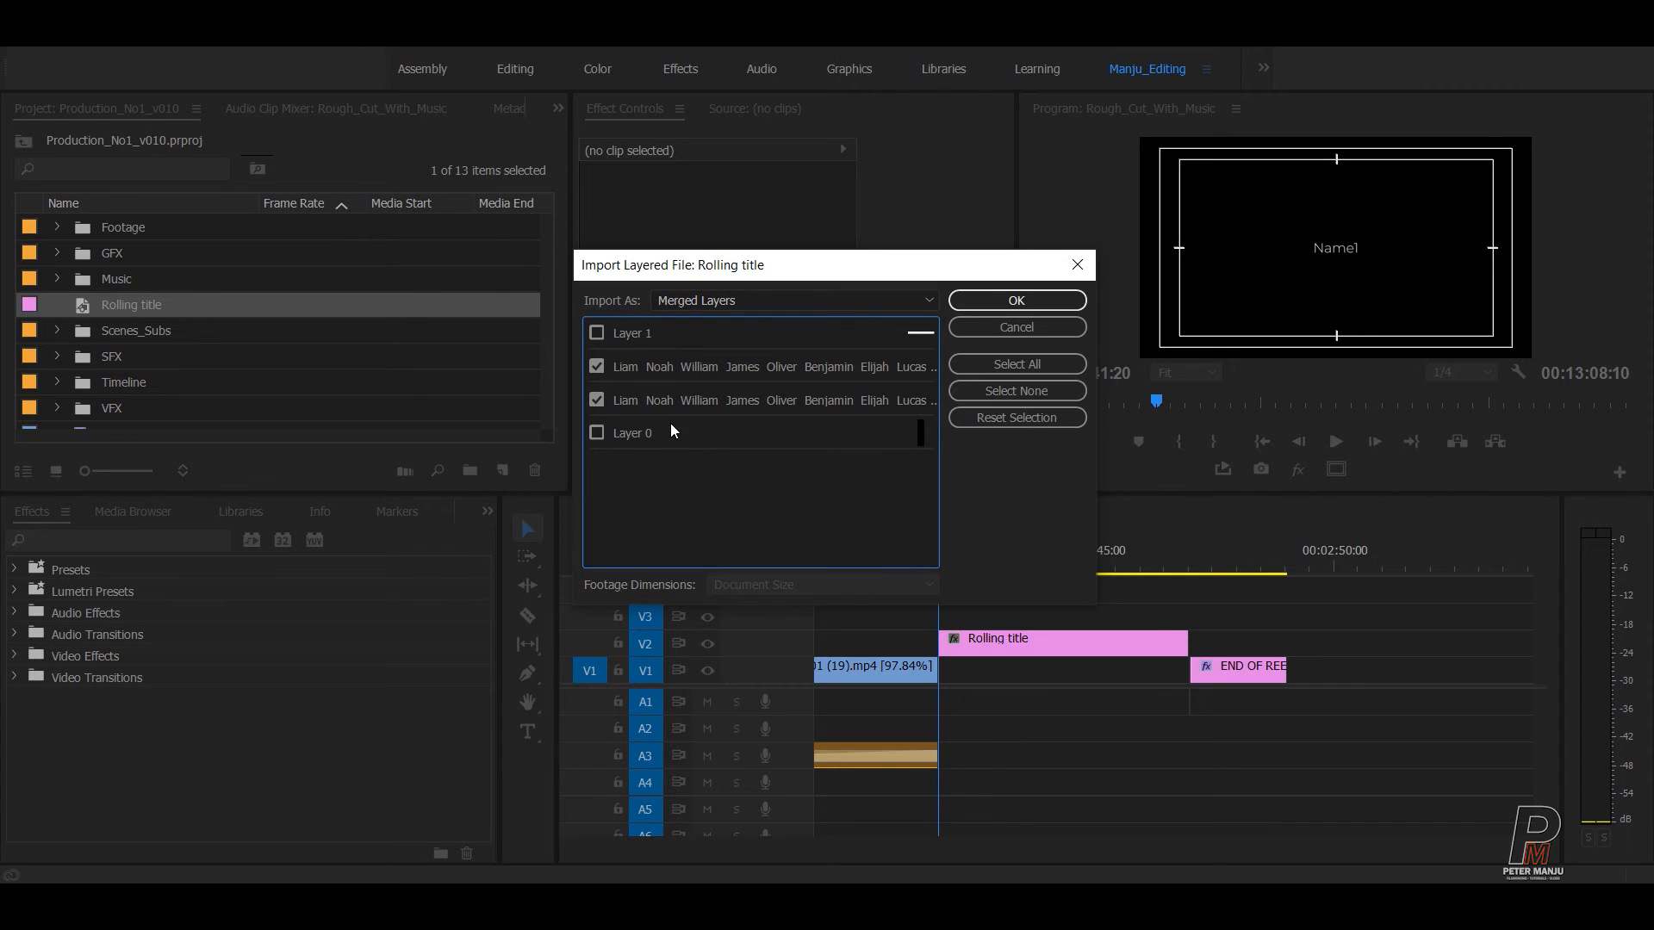
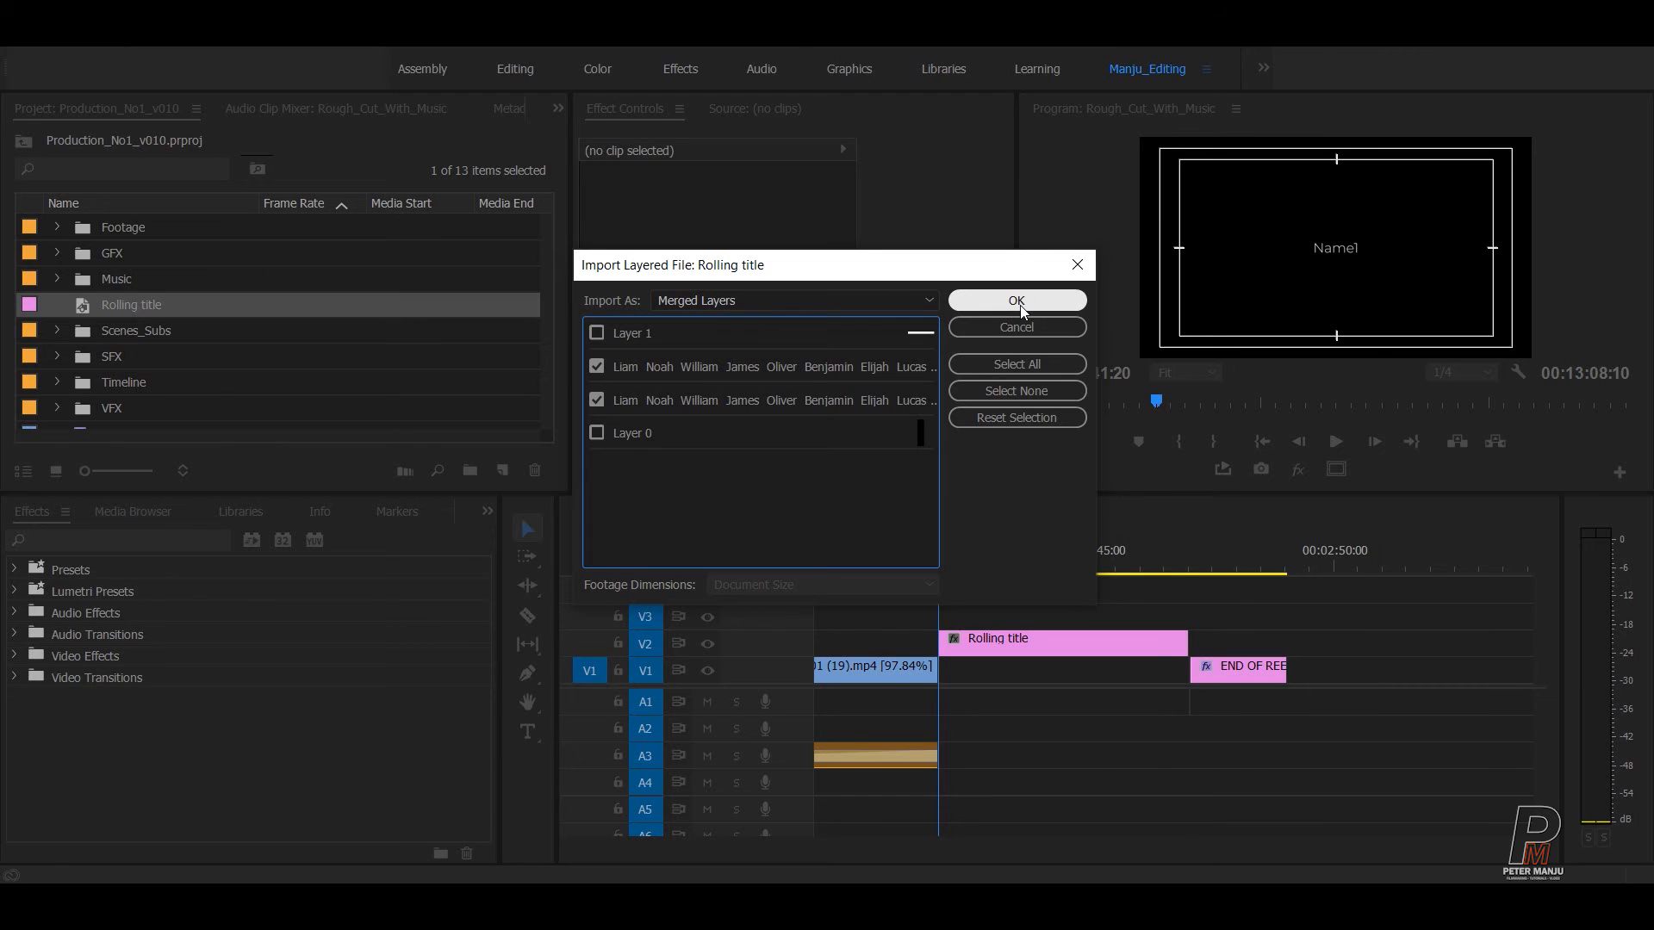
{"action": "left_click", "coordinate": [1020, 303]}
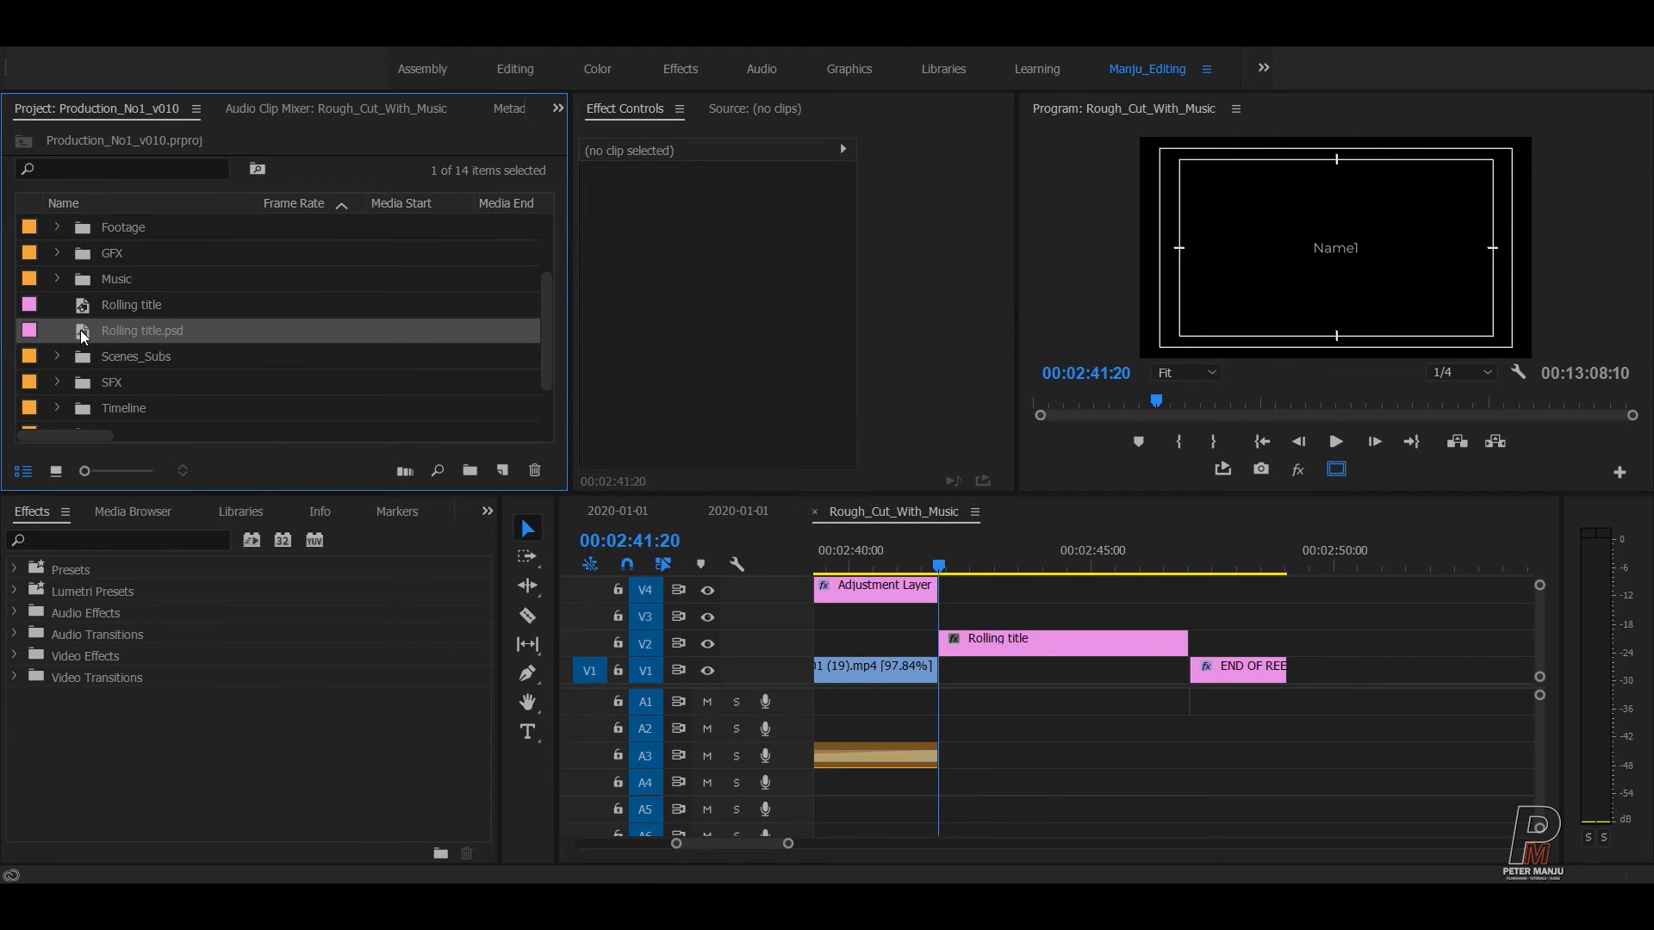
- Place Rolling title.psd on V3 above the old Rolling title clip, match its end to that clip, and delete the old clip from V2
{"action": "left_click_drag", "start_coordinate": [83, 335], "coordinate": [945, 620]}
{"action": "left_click_drag", "start_coordinate": [1176, 617], "coordinate": [1186, 617]}
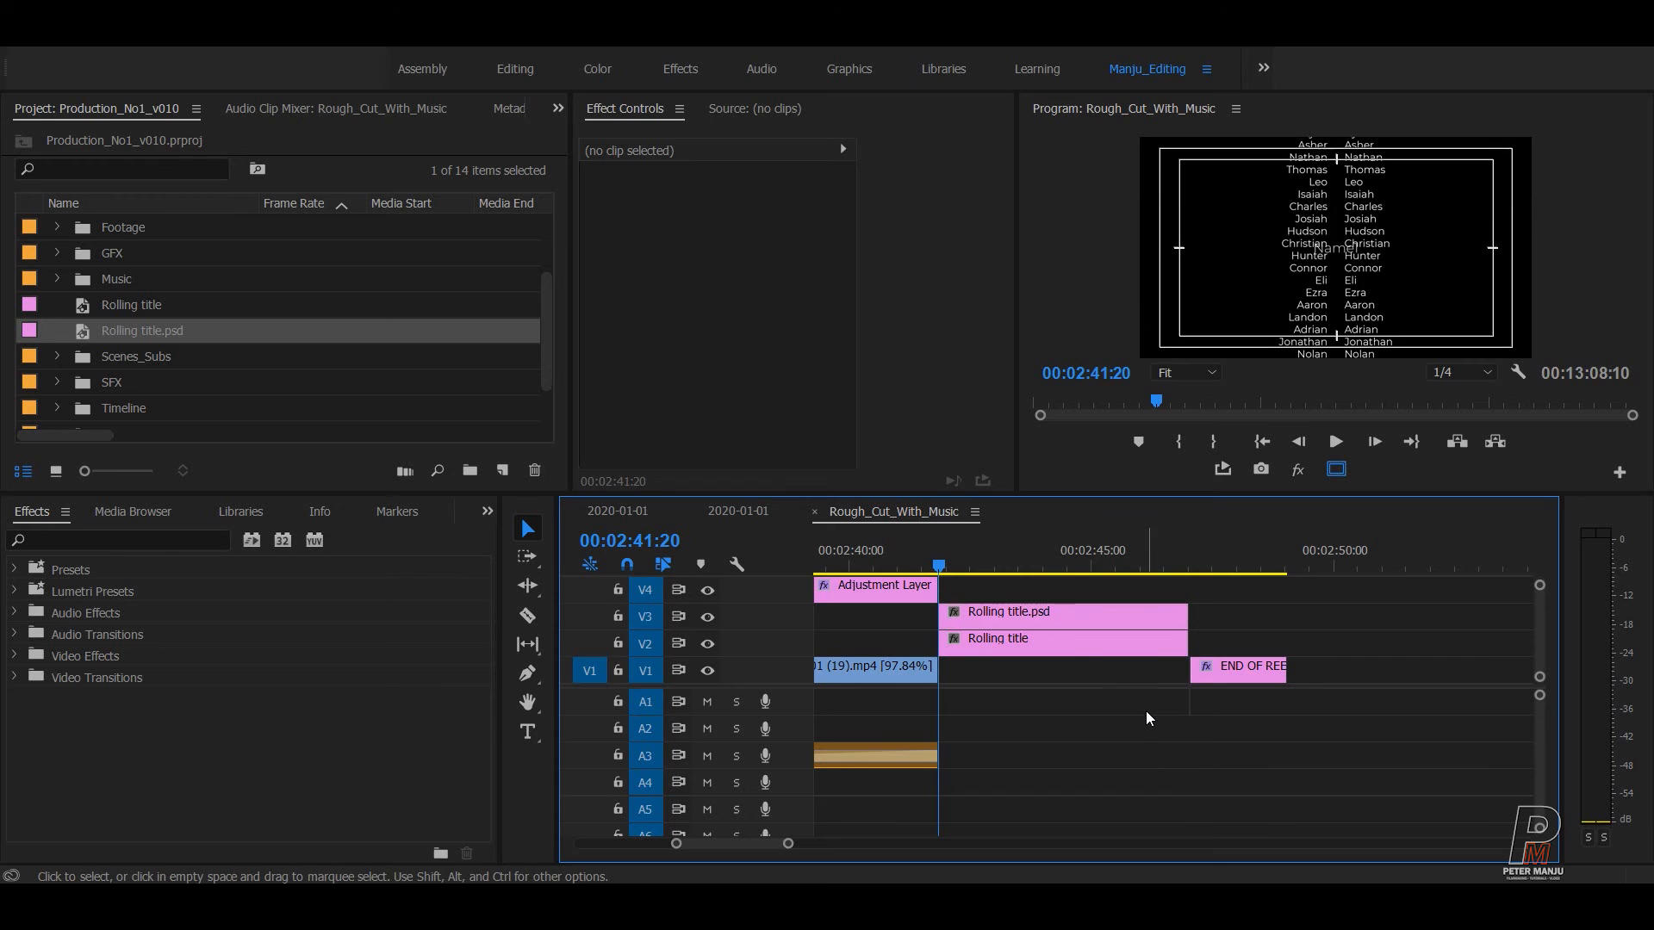
{"action": "left_click", "coordinate": [1068, 657]}
{"action": "key", "text": "Delete"}
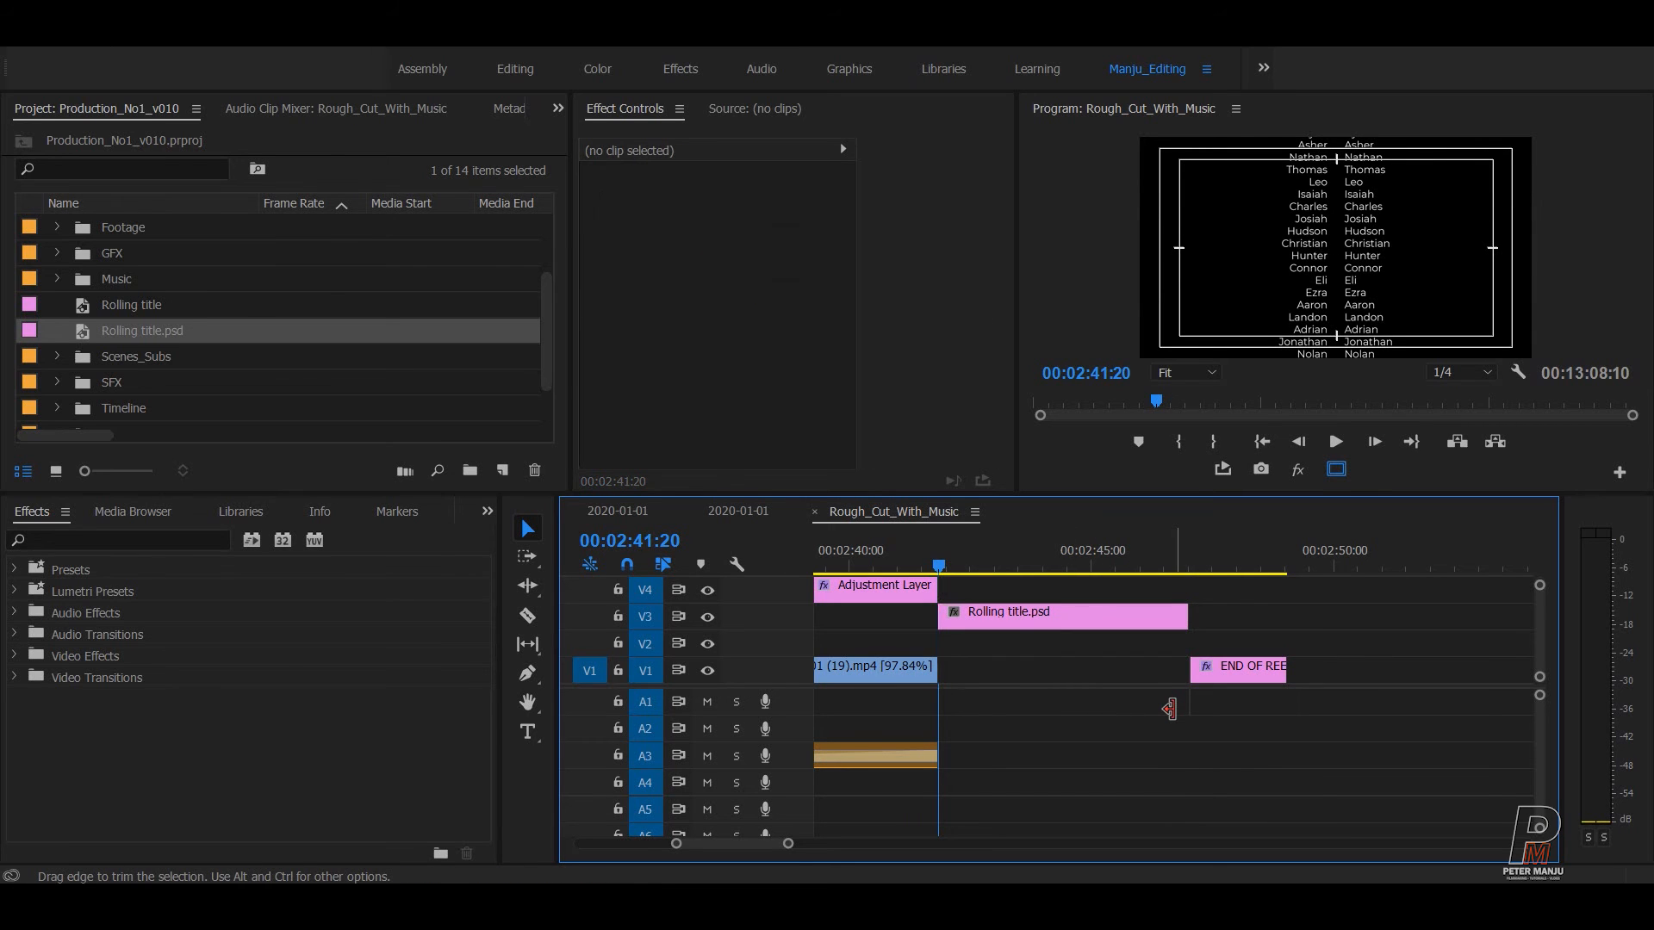
- Set the Rolling title.psd clip's vertical position to 4385 and start position keyframing at 00:02:41:20
{"action": "left_click", "coordinate": [999, 617]}
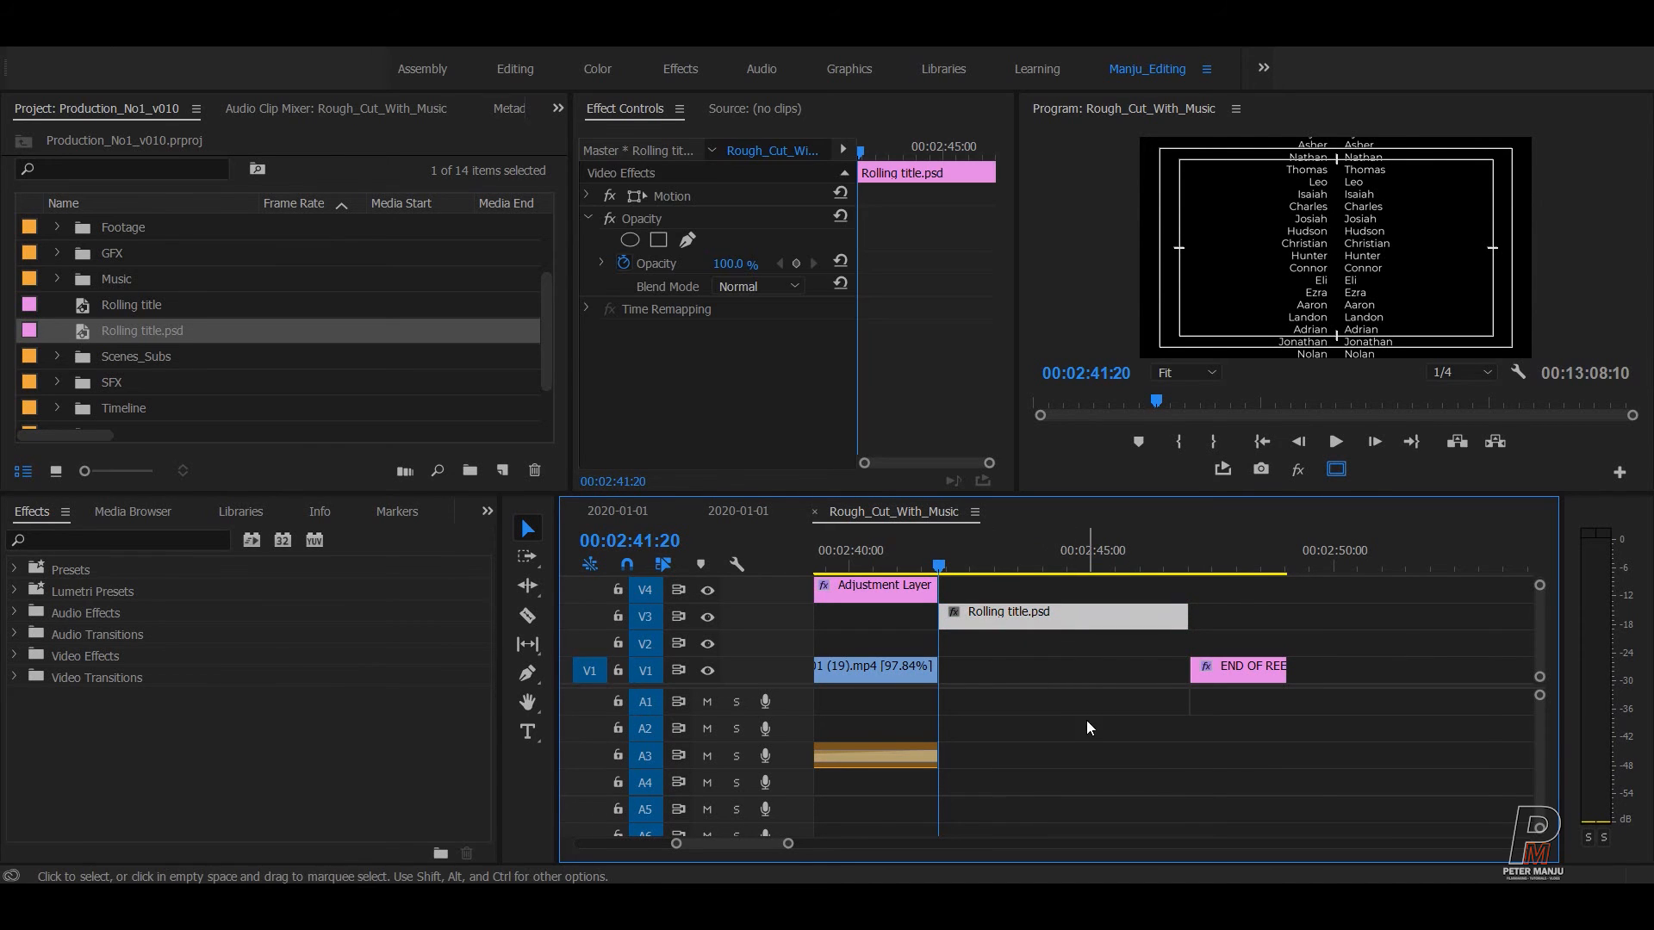
{"action": "left_click", "coordinate": [589, 217]}
{"action": "left_click", "coordinate": [588, 195]}
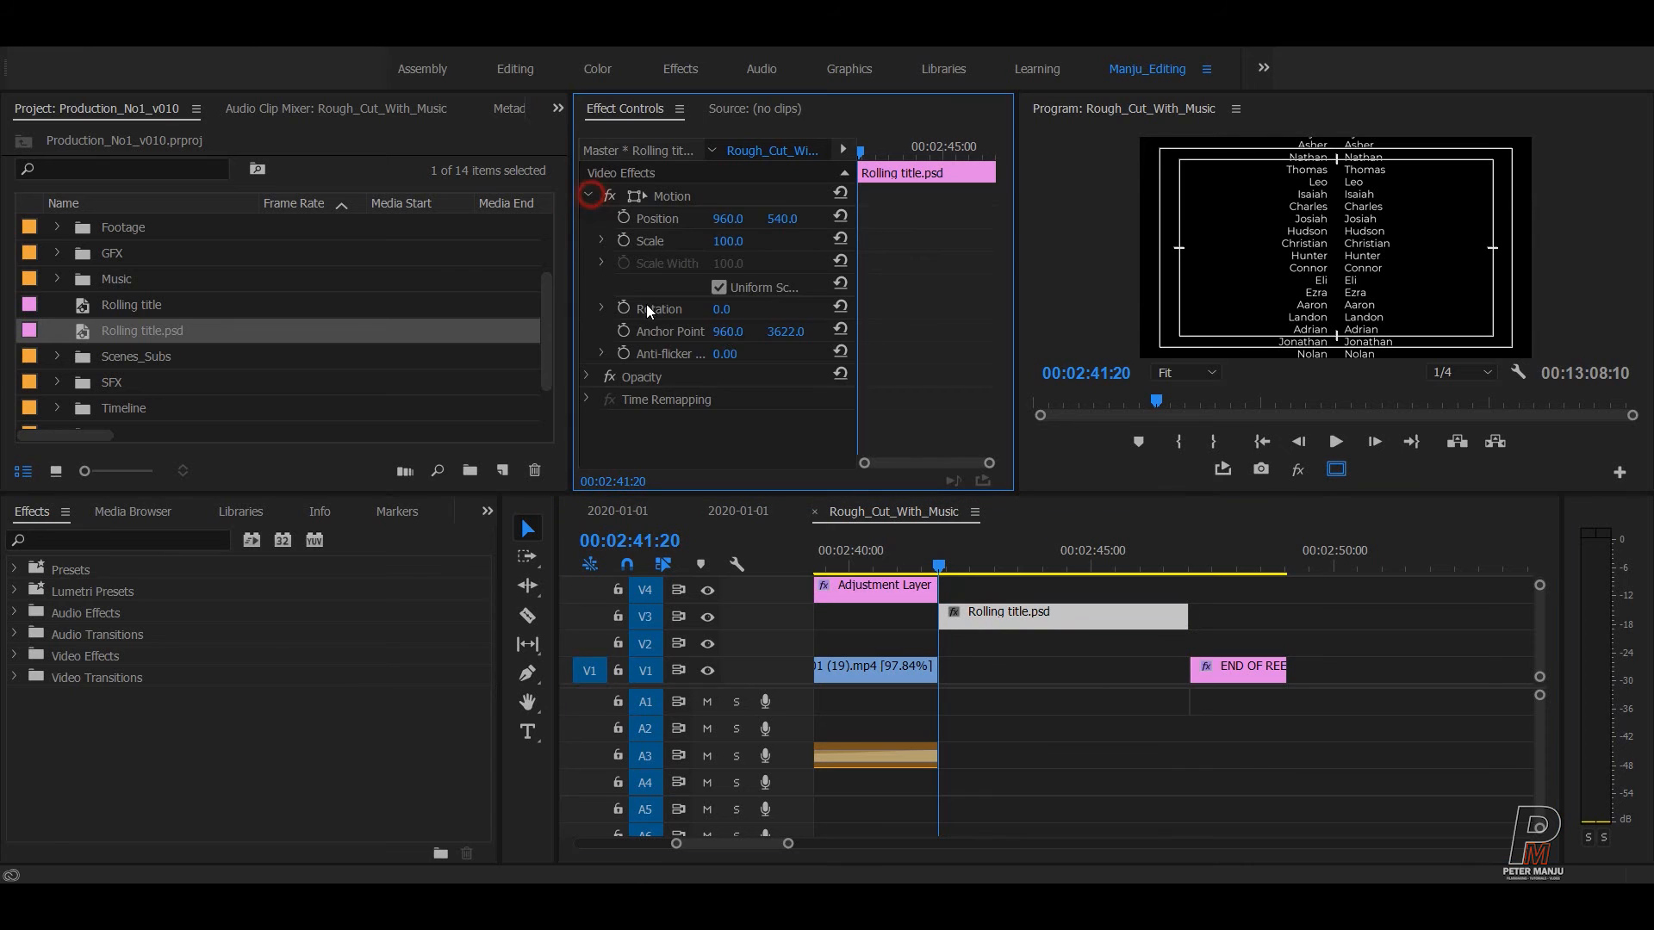
{"action": "left_click_drag", "start_coordinate": [782, 219], "coordinate": [1649, 219]}
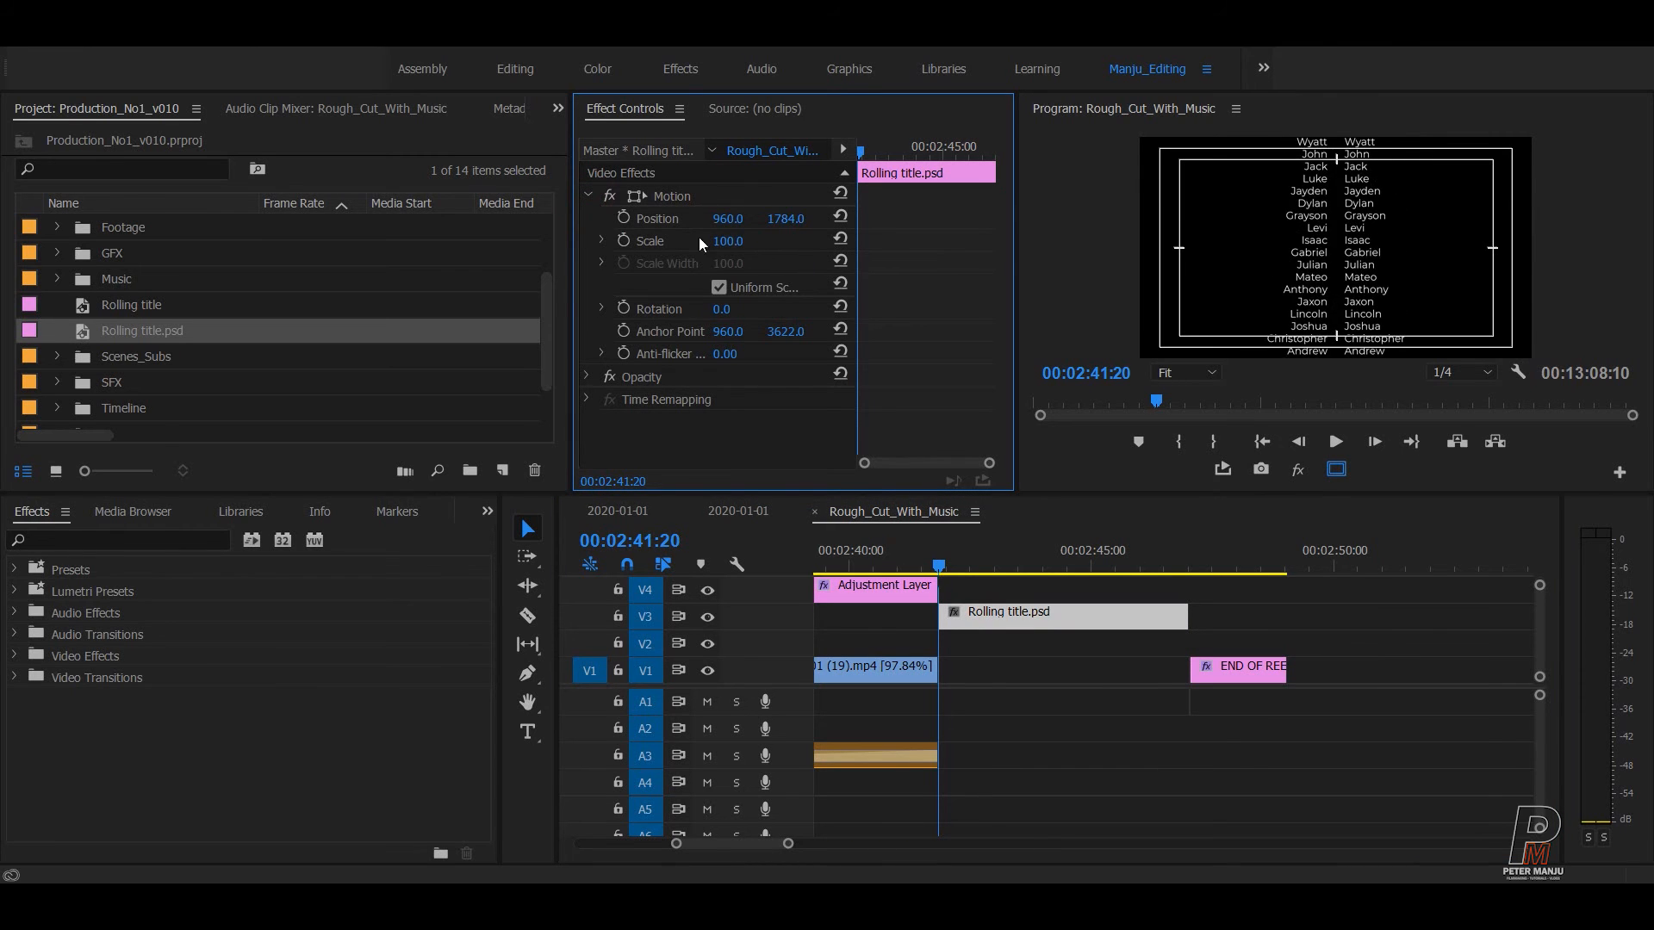
{"action": "left_click_drag", "start_coordinate": [781, 219], "coordinate": [1593, 219]}
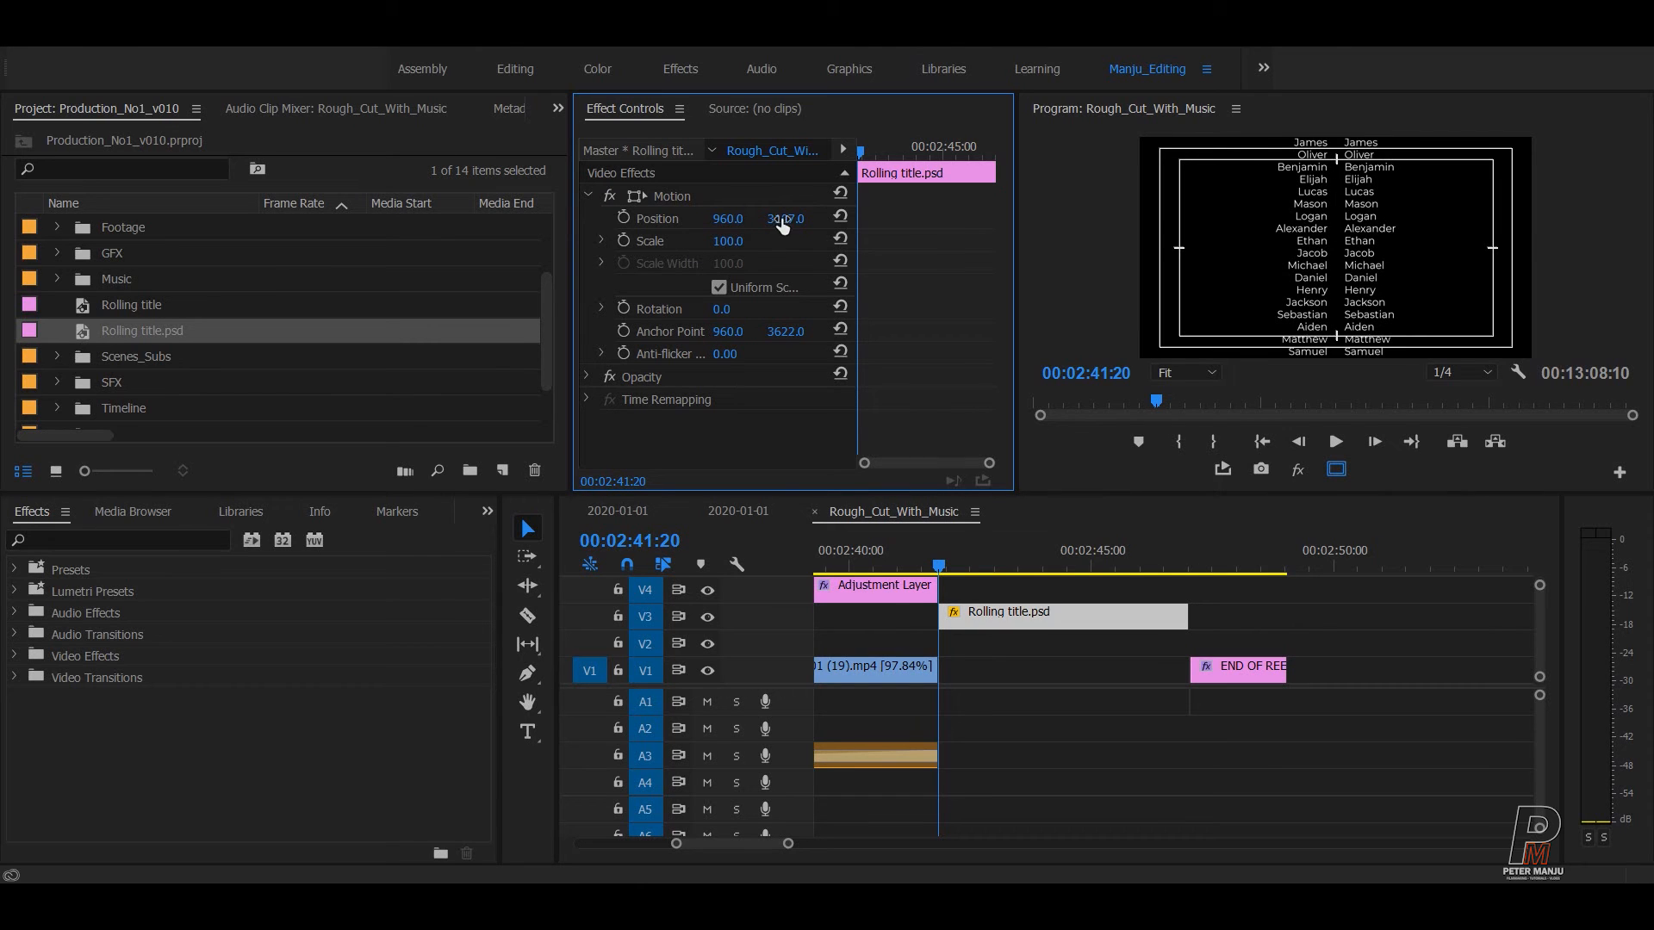
{"action": "mouse_move", "coordinate": [786, 219]}
{"action": "left_mouse_down"}
{"action": "mouse_move", "coordinate": [1292, 219]}
{"action": "mouse_move", "coordinate": [770, 241]}
{"action": "mouse_move", "coordinate": [764, 219]}
{"action": "mouse_move", "coordinate": [732, 219]}
{"action": "mouse_move", "coordinate": [806, 219]}
{"action": "left_mouse_up"}
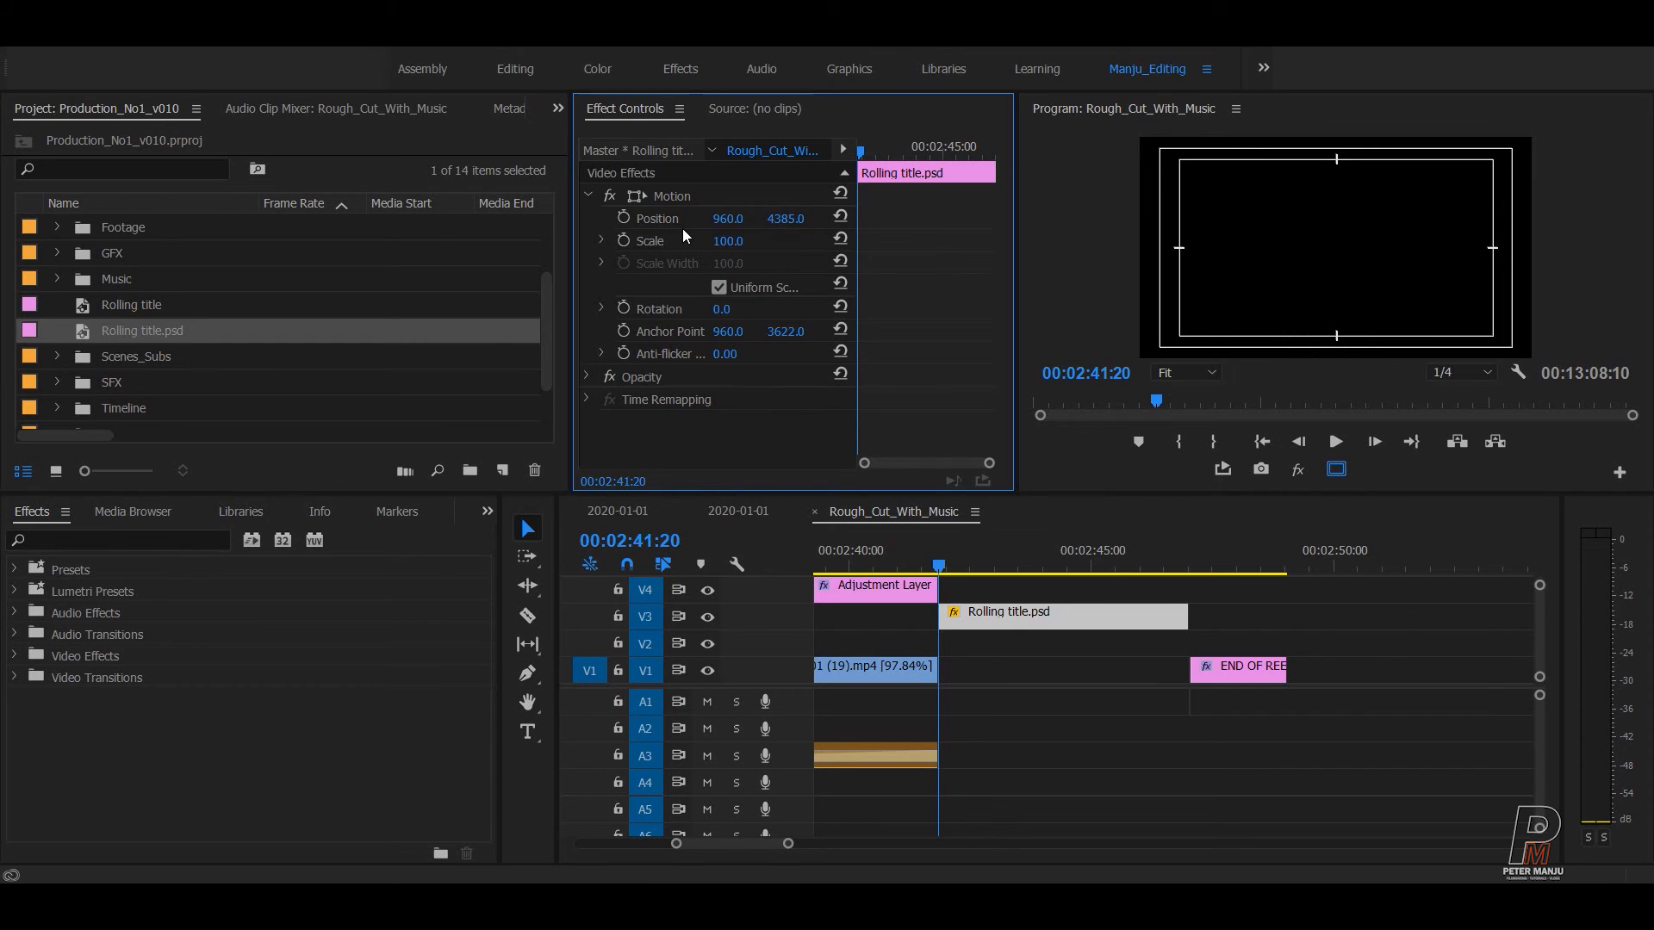
{"action": "left_click", "coordinate": [626, 220]}
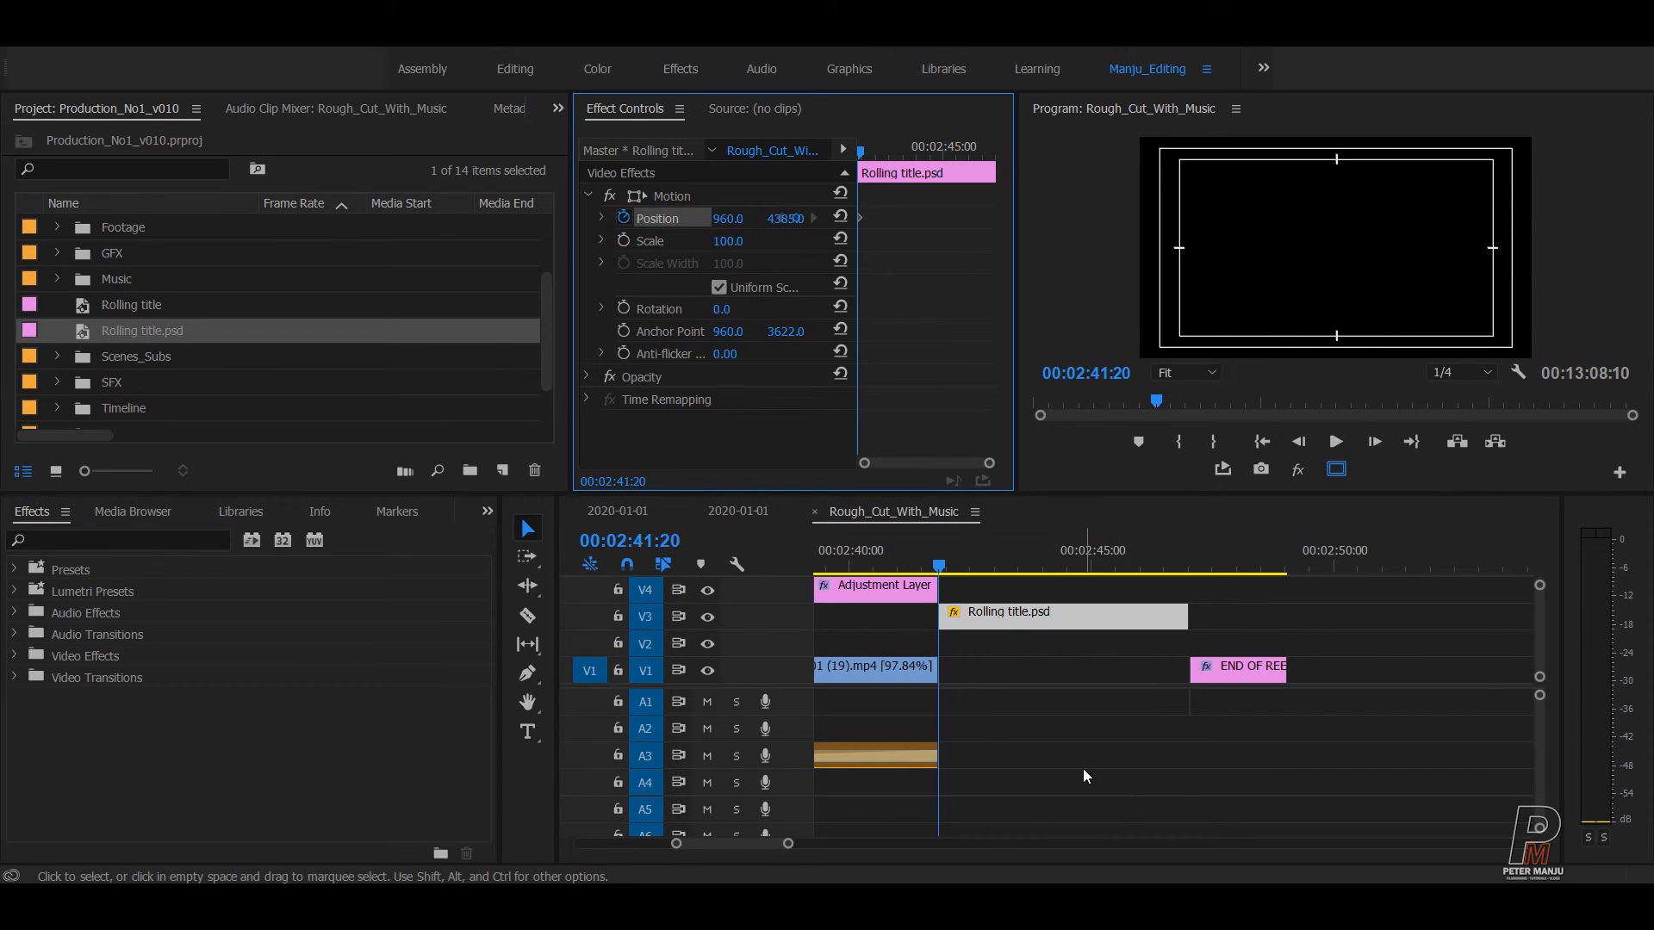
- Add a position keyframe at the clip's last frame, 00:02:46:23, with the names moved up completely out of the frame
{"action": "left_click", "coordinate": [1036, 560]}
{"action": "key", "text": "Down"}
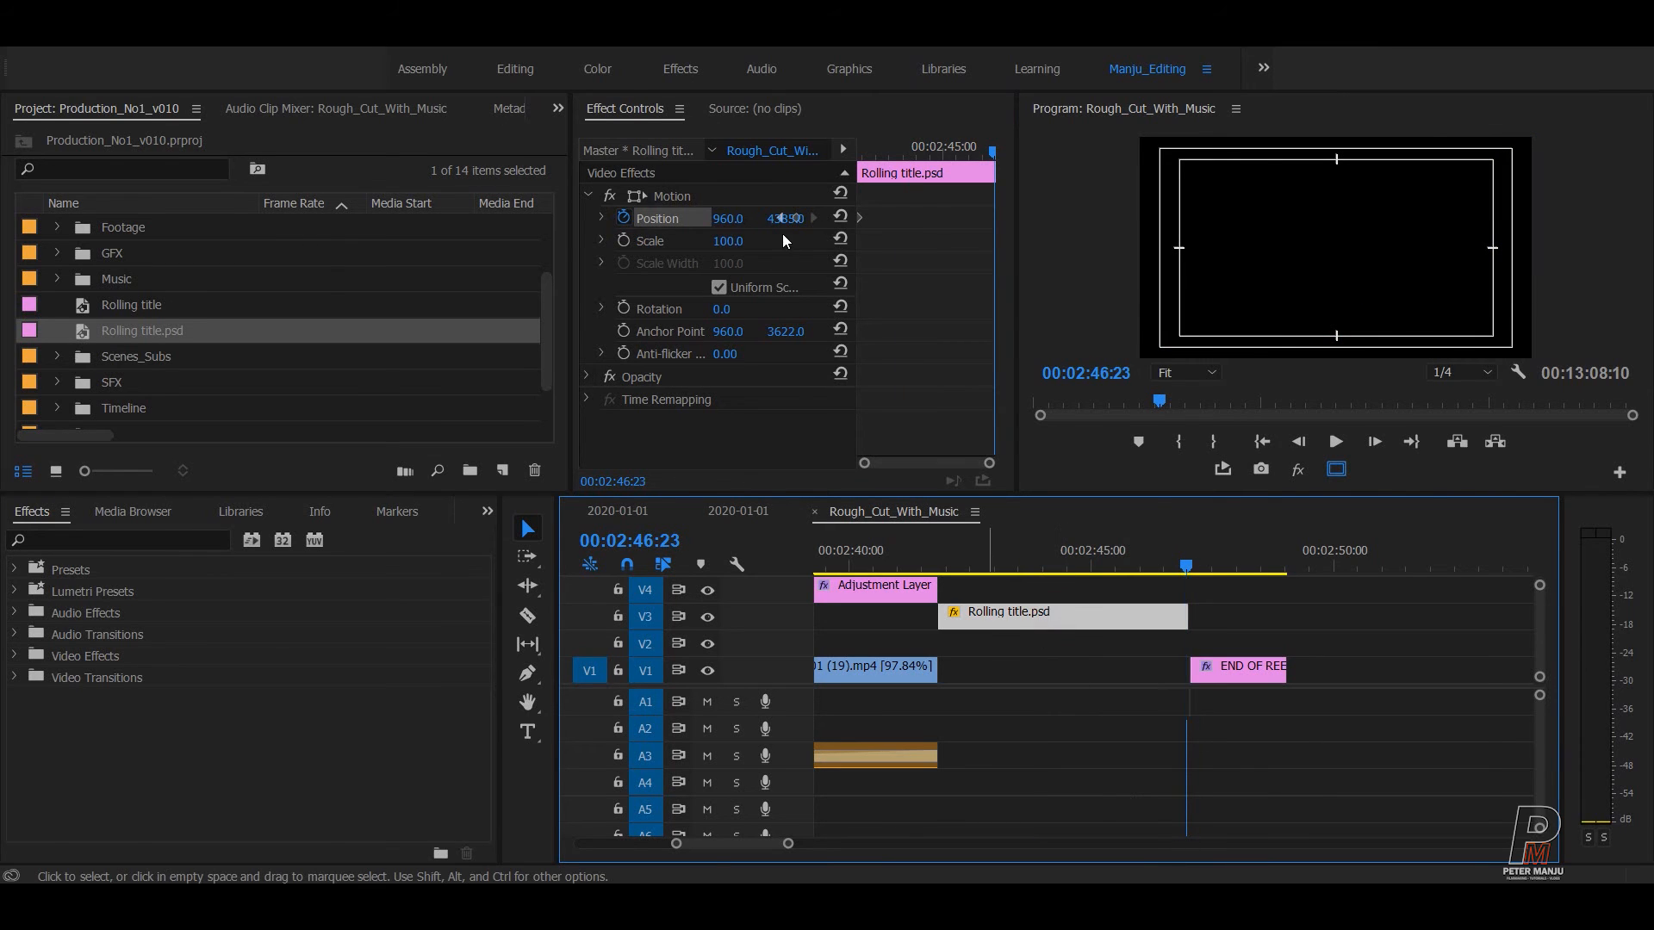
{"action": "left_click_drag", "start_coordinate": [782, 217], "coordinate": [790, 220]}
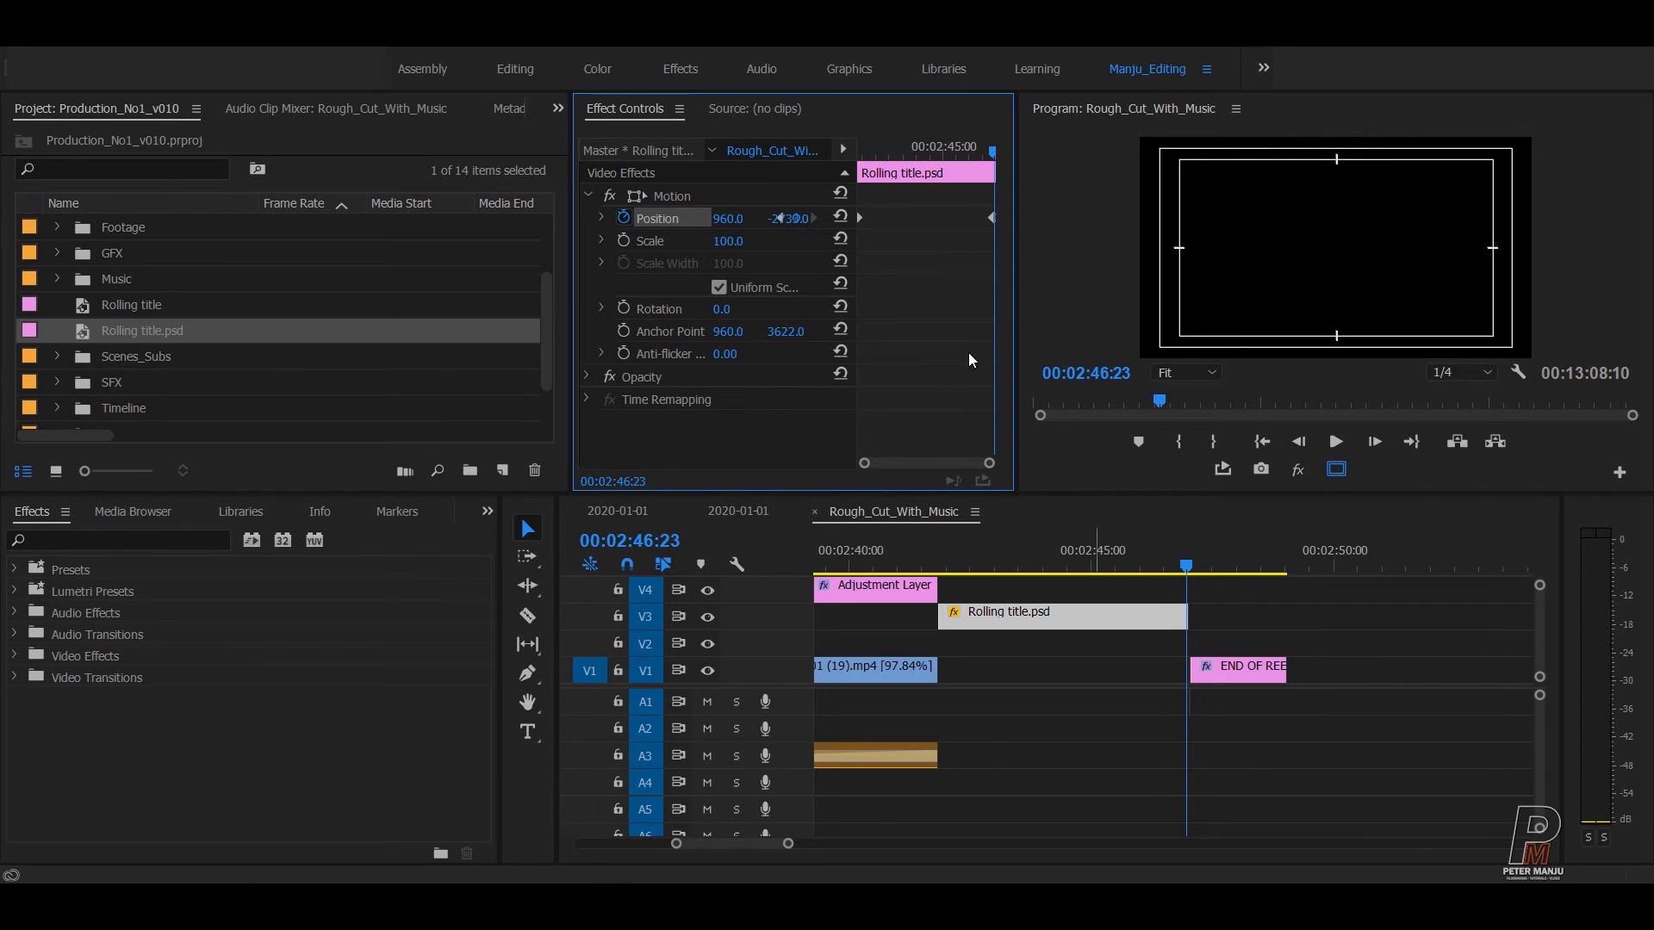
- Save the project and play back the rolling credits from 00:02:41:03, just before the Rolling title.psd clip
{"action": "left_click", "coordinate": [1248, 591]}
{"action": "left_click_drag", "start_coordinate": [1150, 555], "coordinate": [904, 556]}
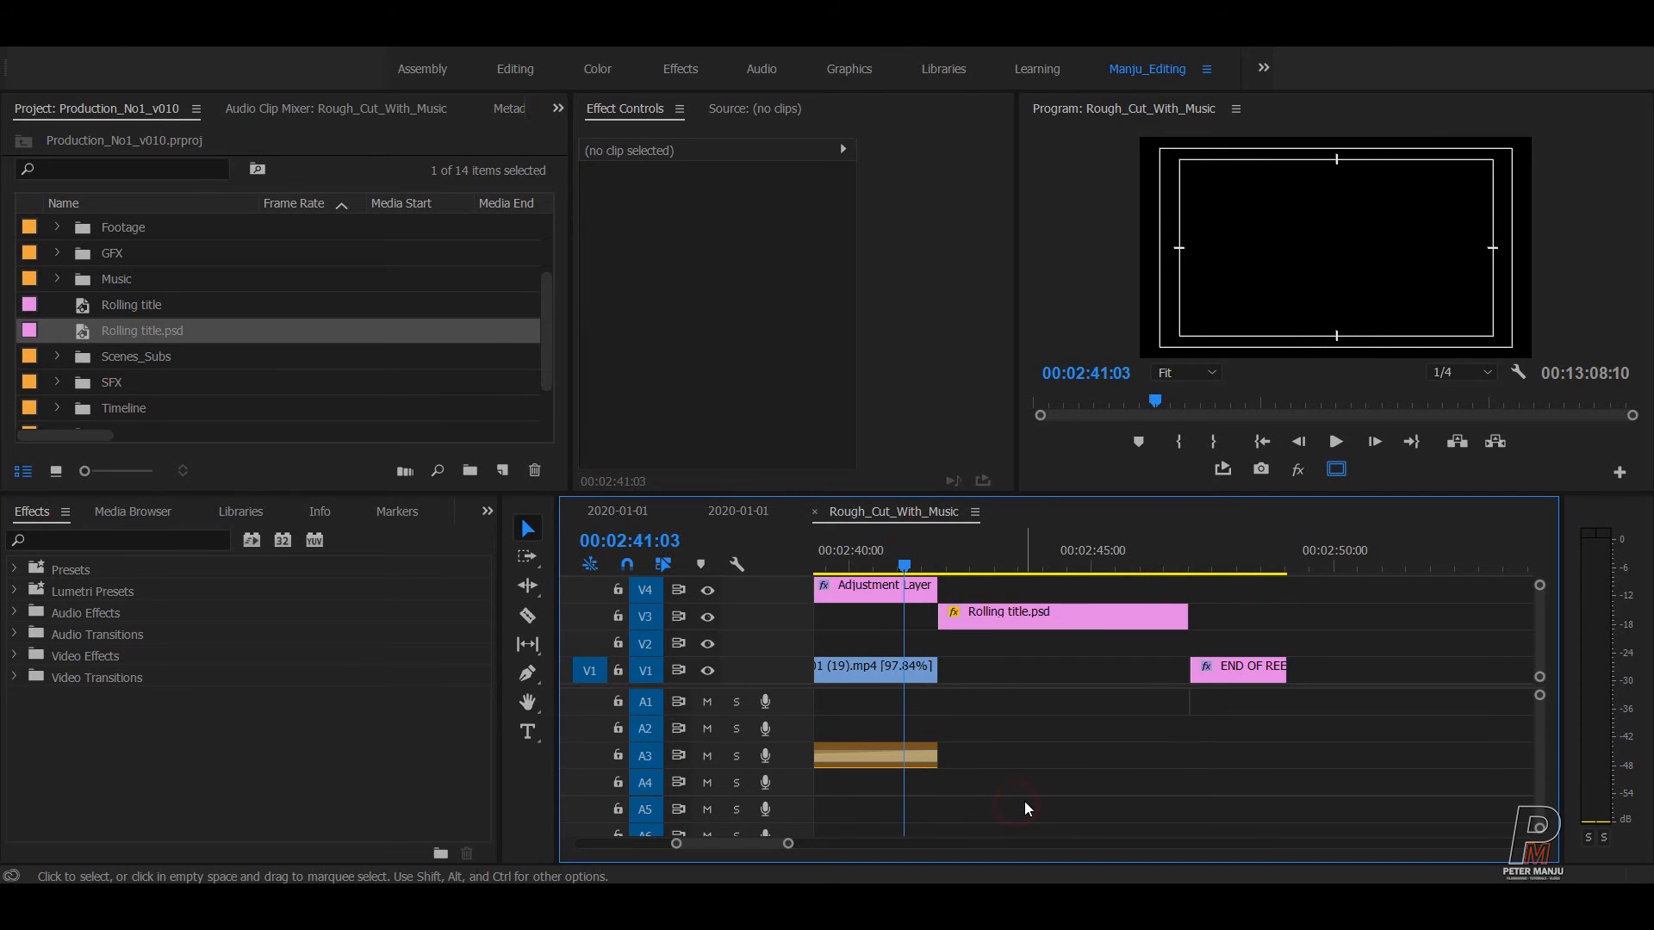
{"action": "key", "text": "ctrl+s"}
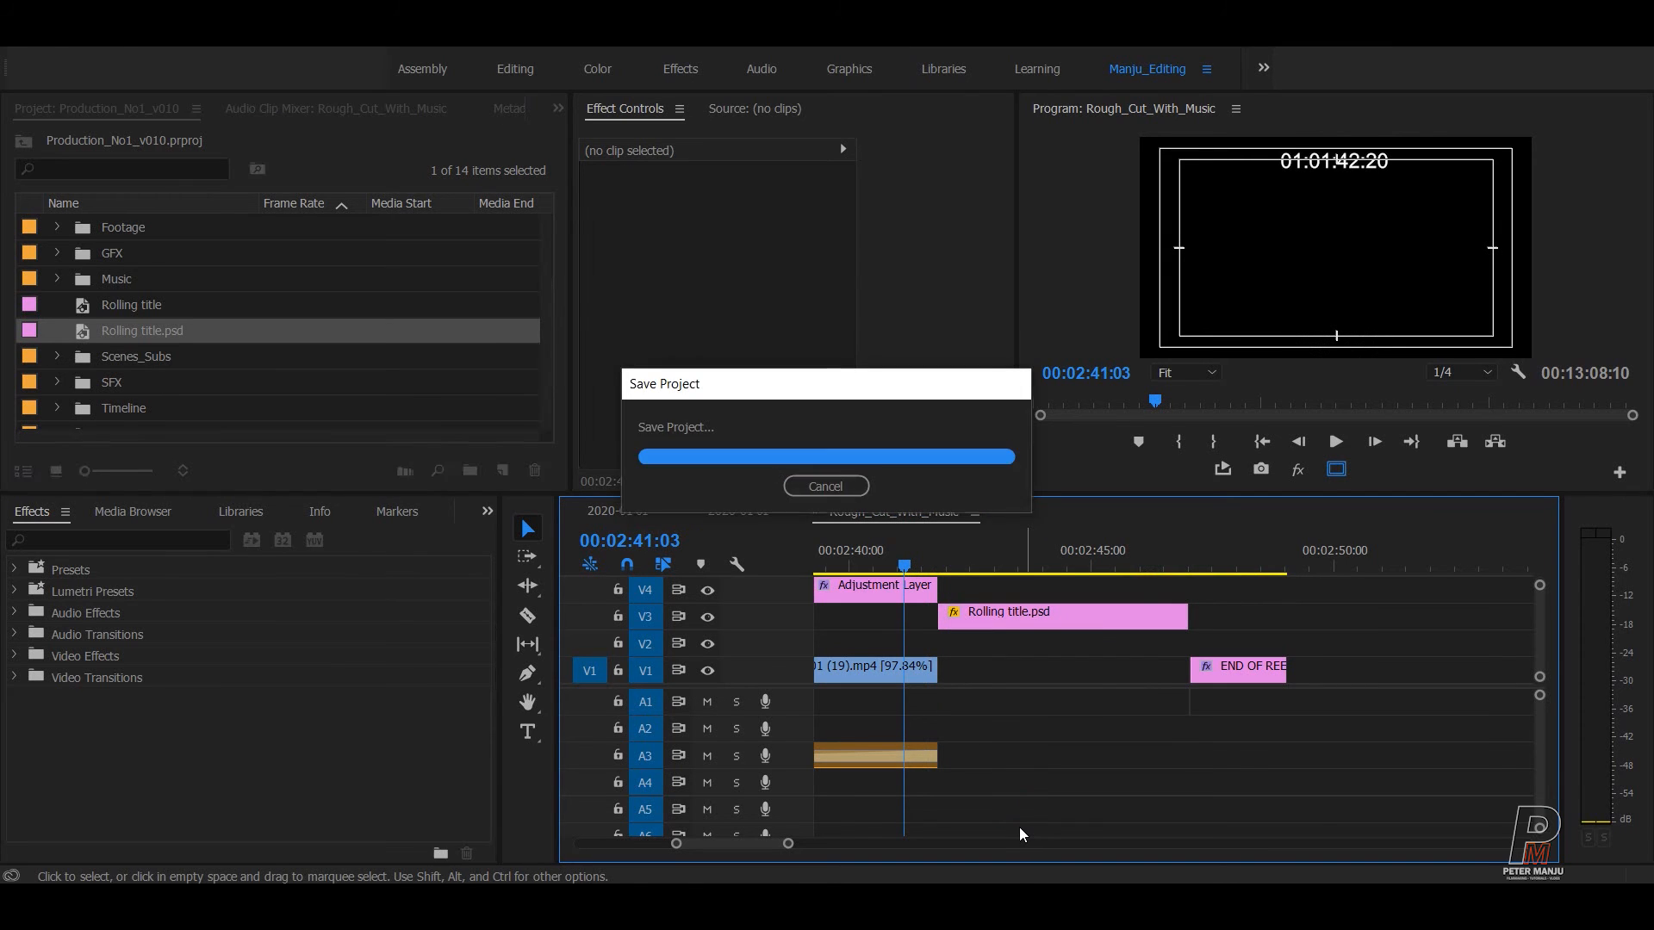
{"action": "key", "text": "minus"}
{"action": "key", "text": "equal"}
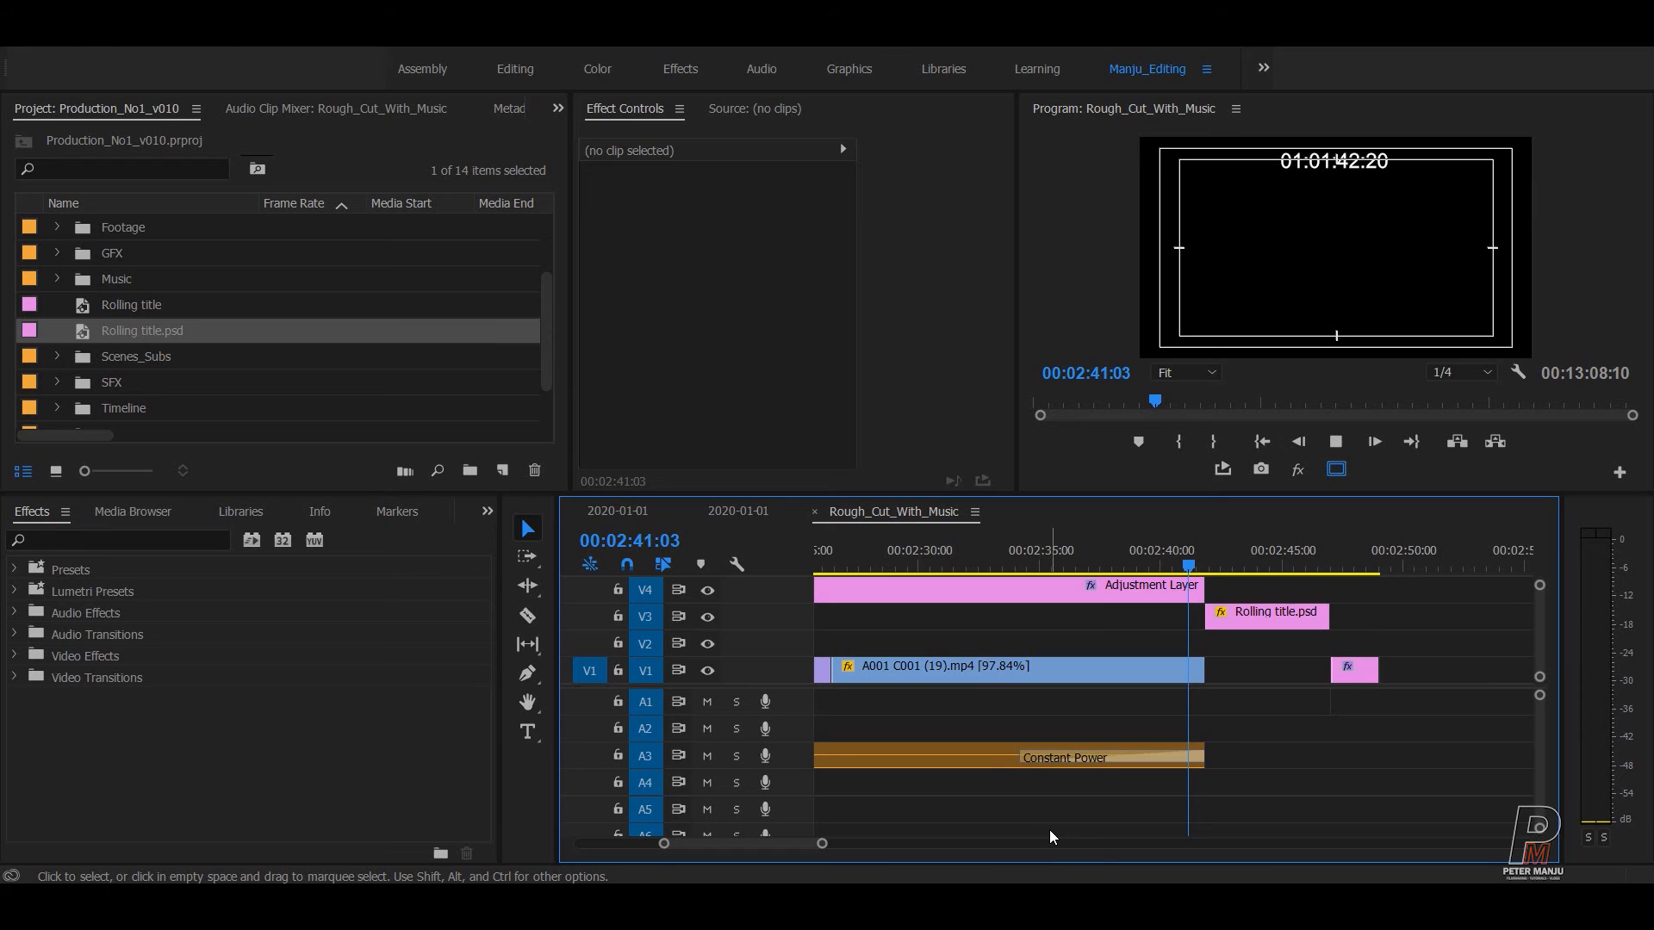
{"action": "key", "text": "space"}
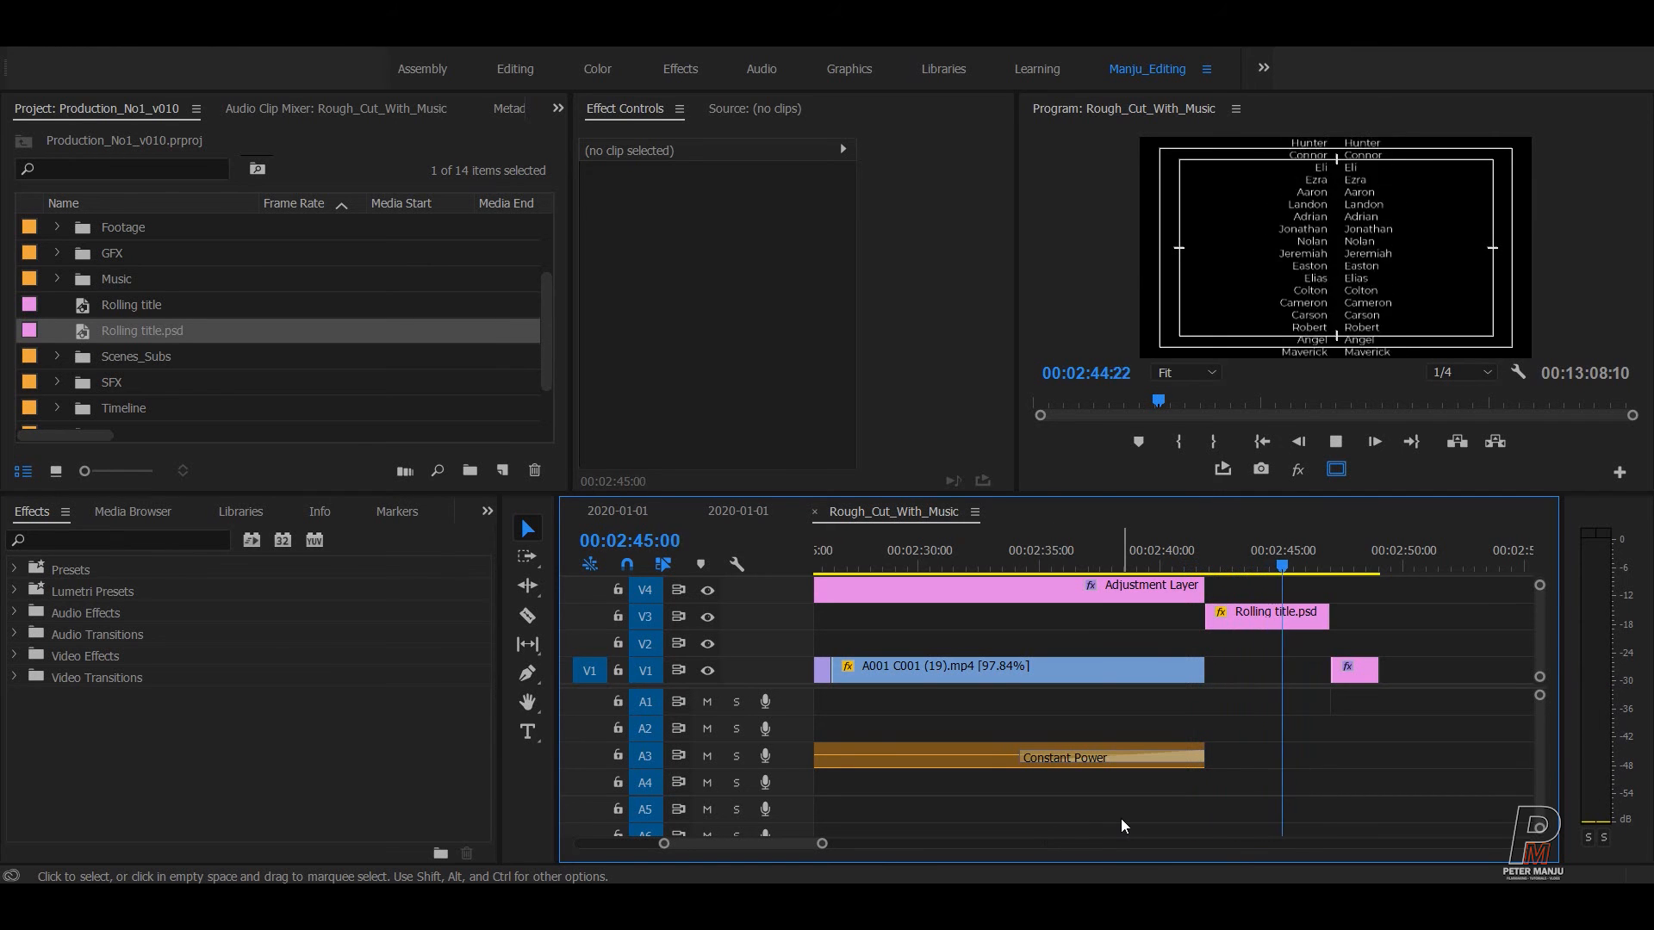
- Stop playback and move the colour-bars clip, END OF REEL 1 and everything after them two seconds down the timeline, to start at 00:02:49:00
{"action": "key", "text": "space"}
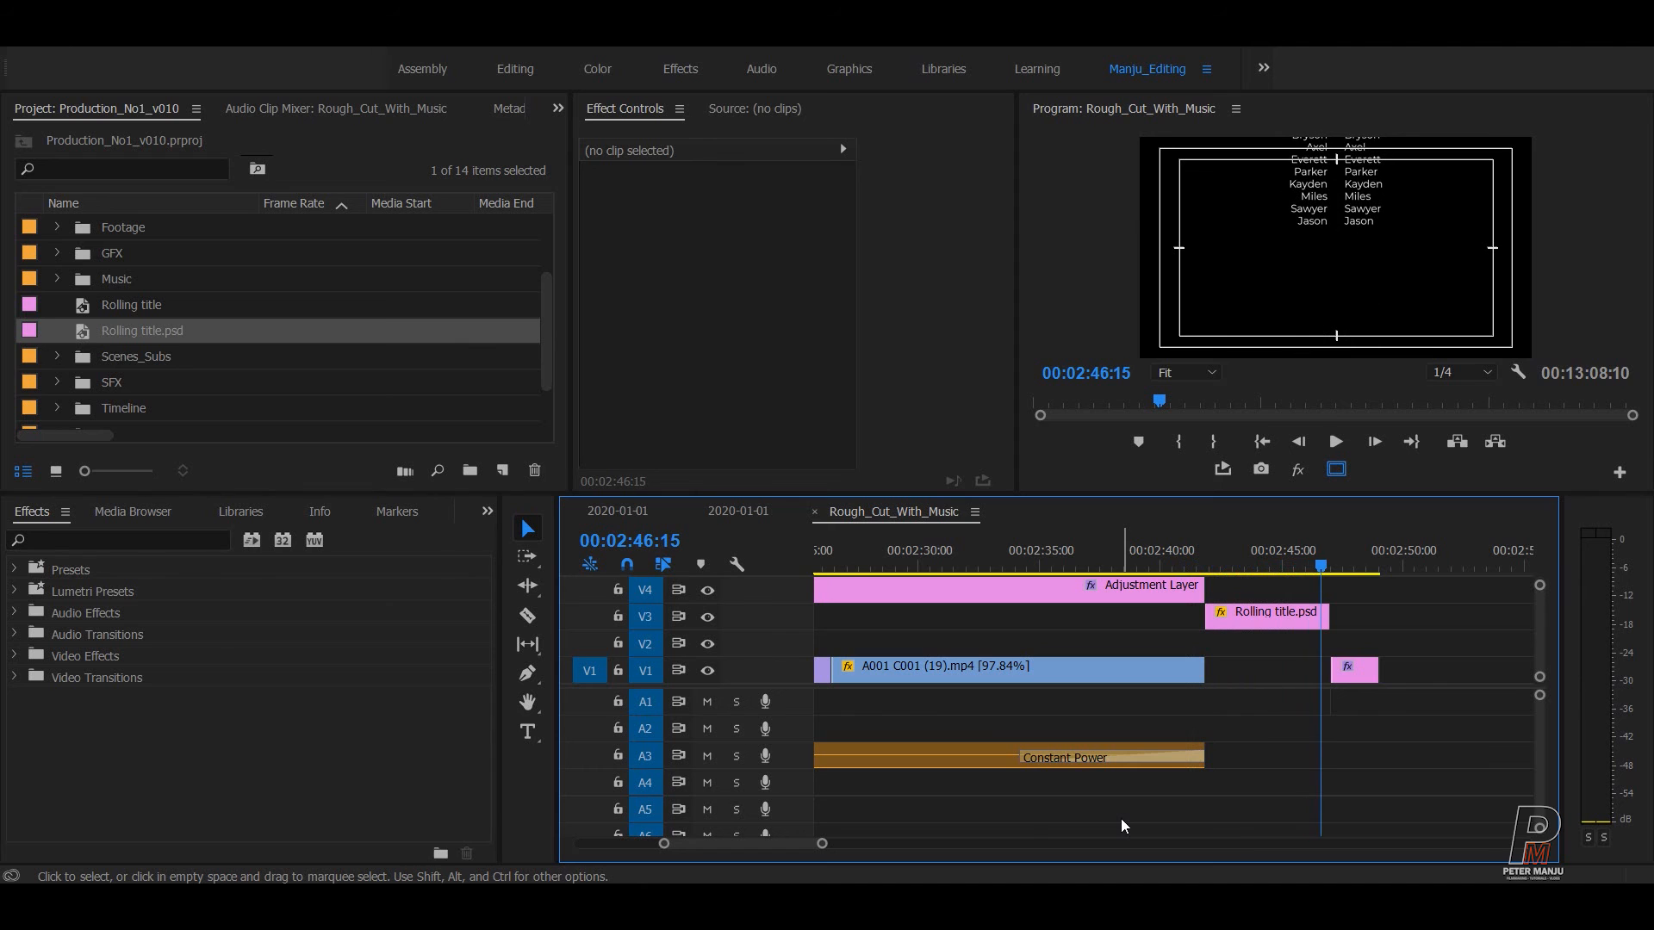
{"action": "key", "text": "equal"}
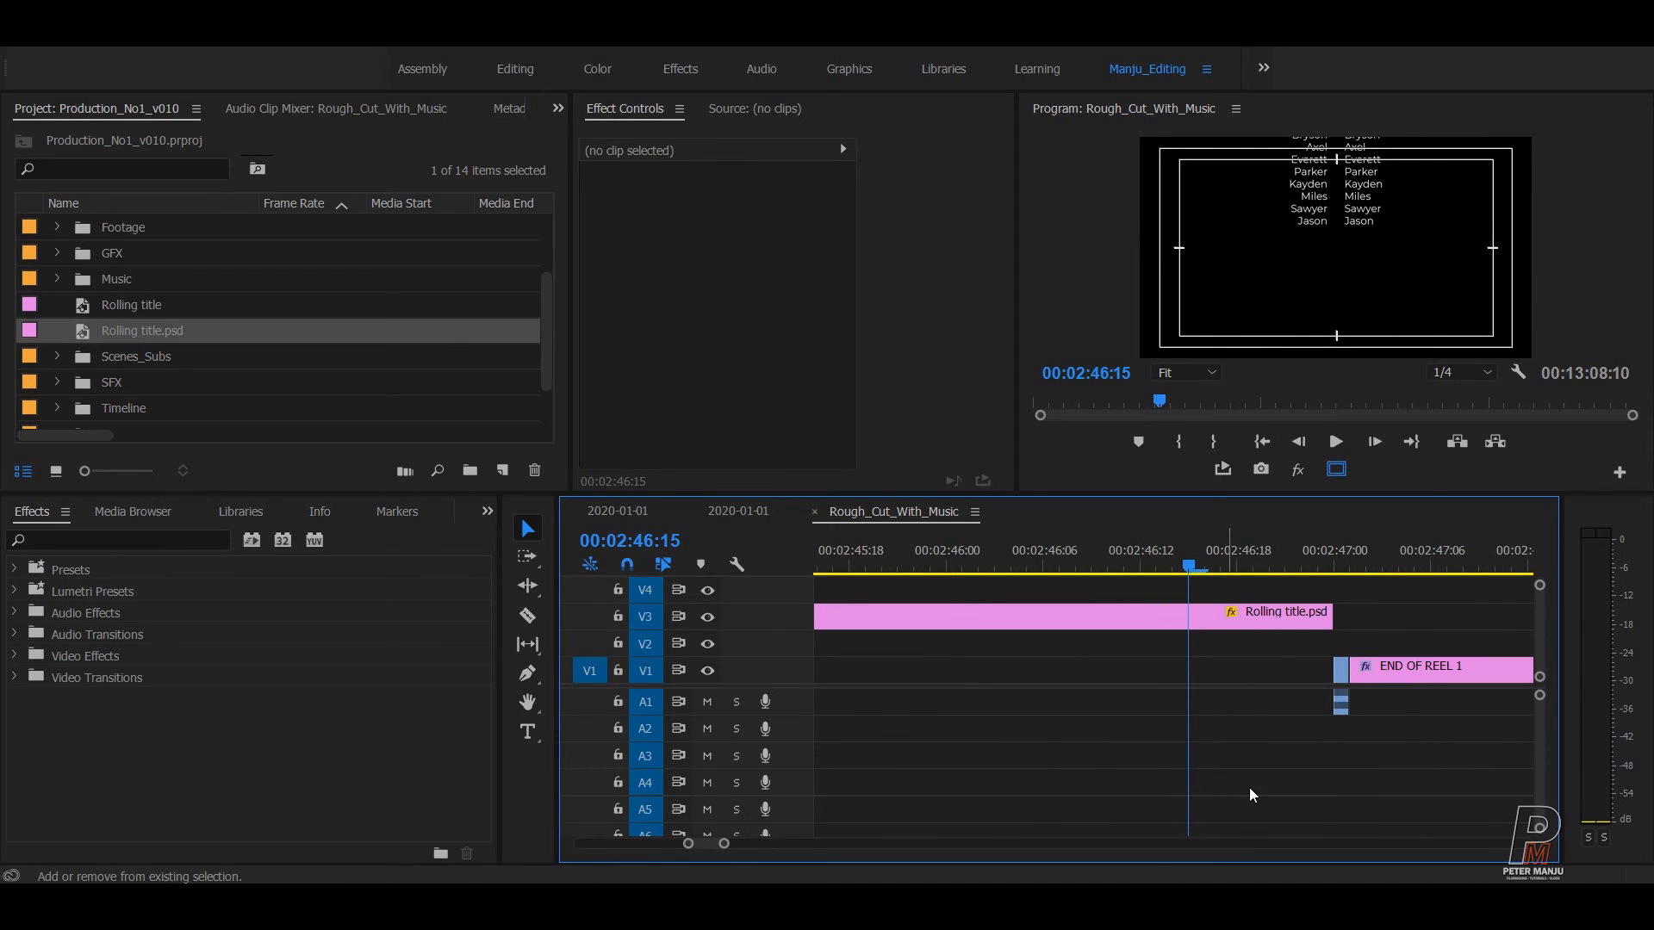
{"action": "left_click", "coordinate": [1189, 618]}
{"action": "left_click", "coordinate": [1353, 618]}
{"action": "key", "text": "a"}
{"action": "left_click", "coordinate": [1264, 673]}
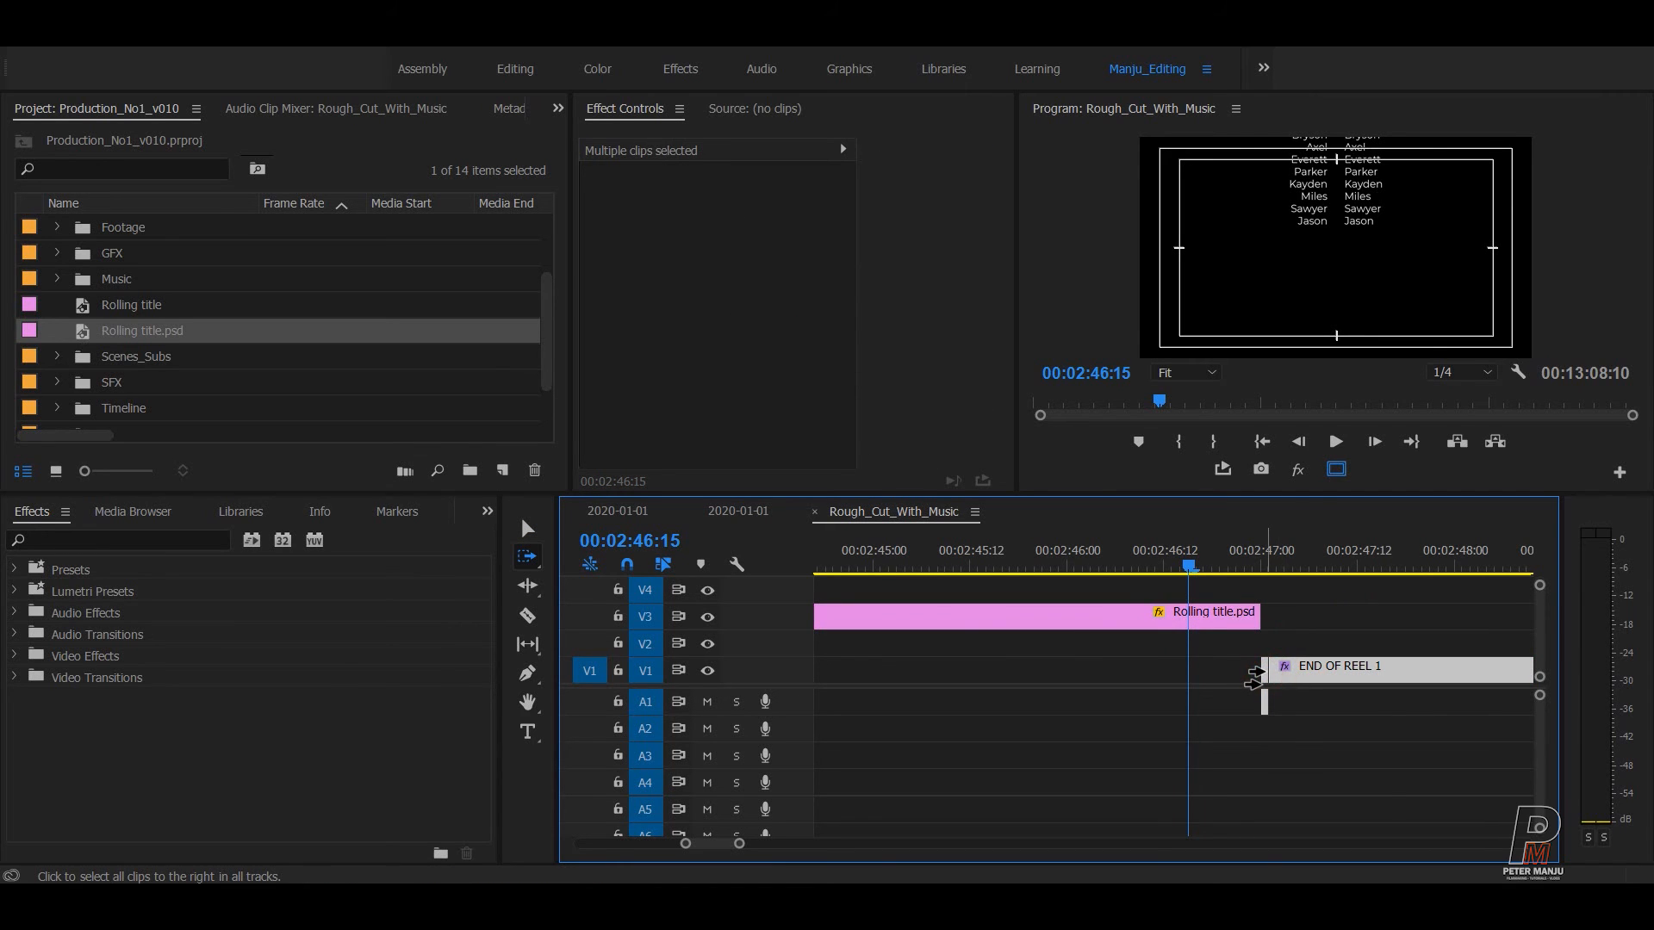
{"action": "left_click_drag", "start_coordinate": [1255, 681], "coordinate": [1402, 680]}
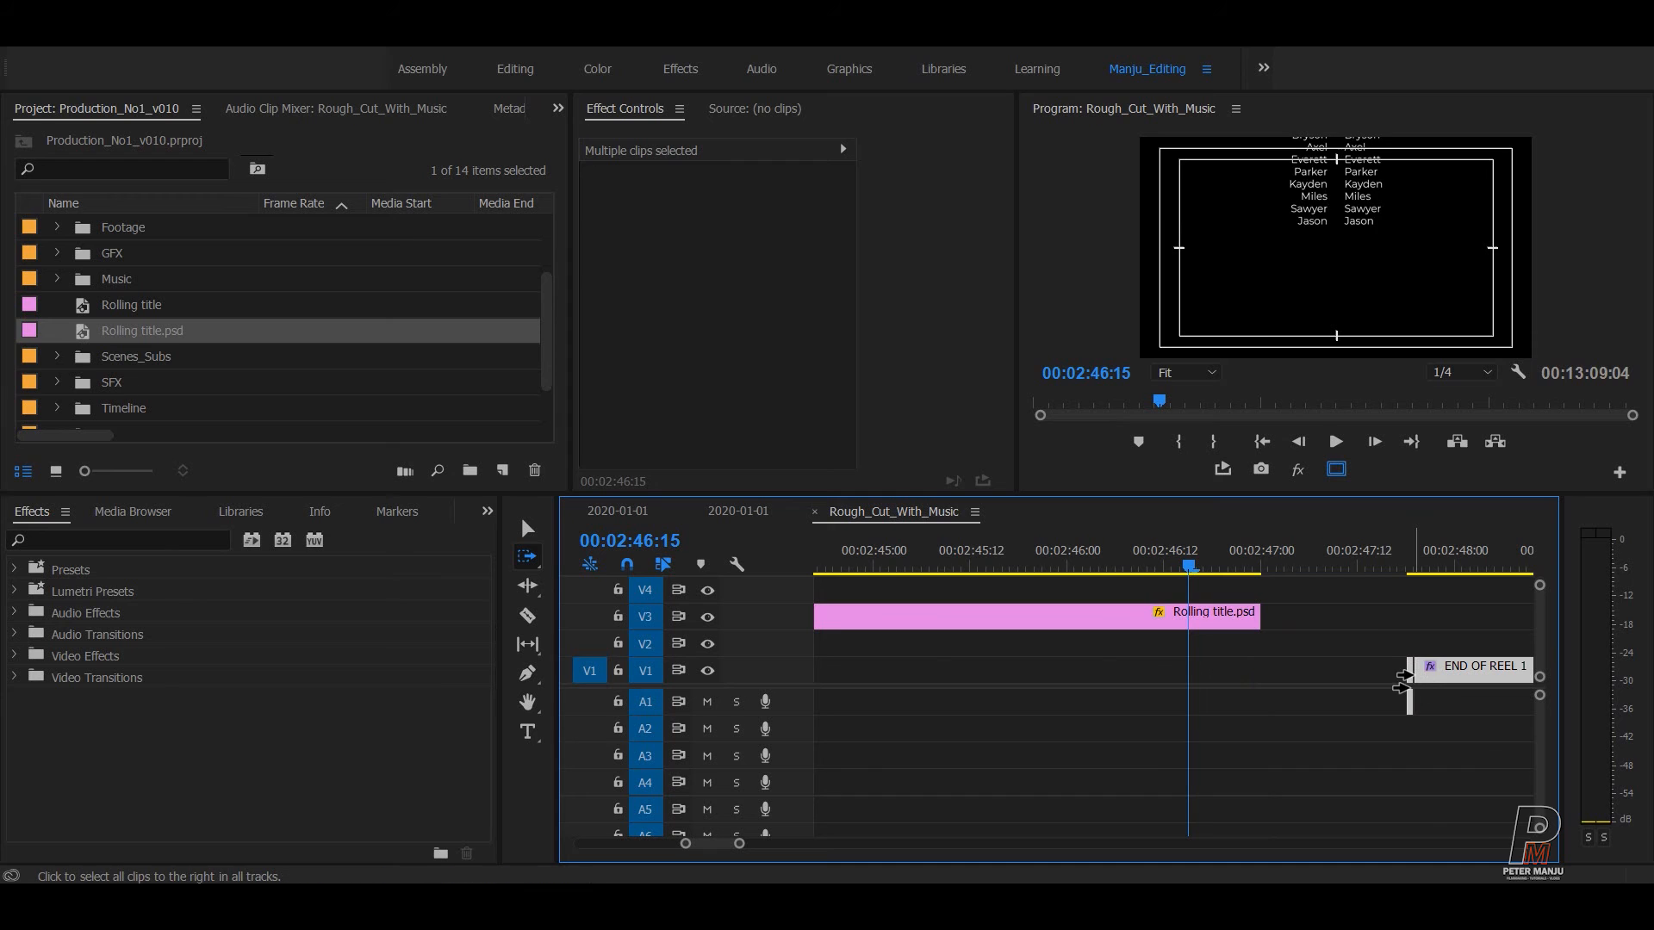
{"action": "key", "text": "minus"}
{"action": "left_click", "coordinate": [1294, 666]}
{"action": "left_click_drag", "start_coordinate": [1293, 667], "coordinate": [1415, 667]}
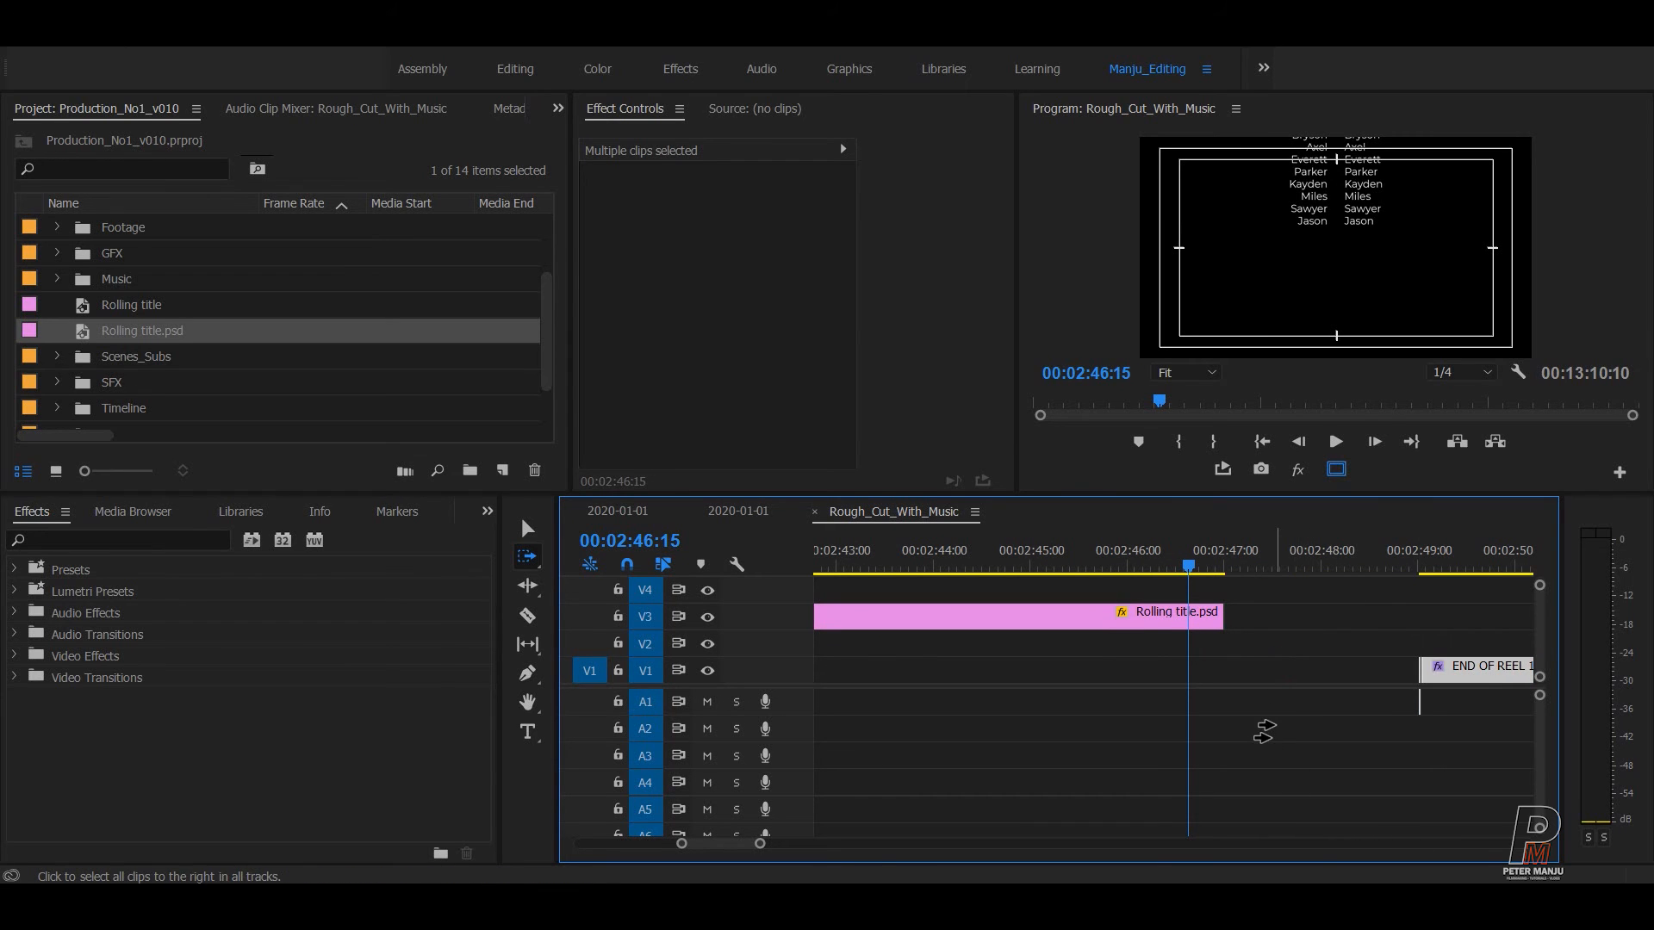
- Extend the end of the Rolling title.psd clip to the start of the colour-bars clip at 00:02:49:00
{"action": "key", "text": "v"}
{"action": "left_click", "coordinate": [1270, 732]}
{"action": "left_click_drag", "start_coordinate": [1222, 617], "coordinate": [1397, 616]}
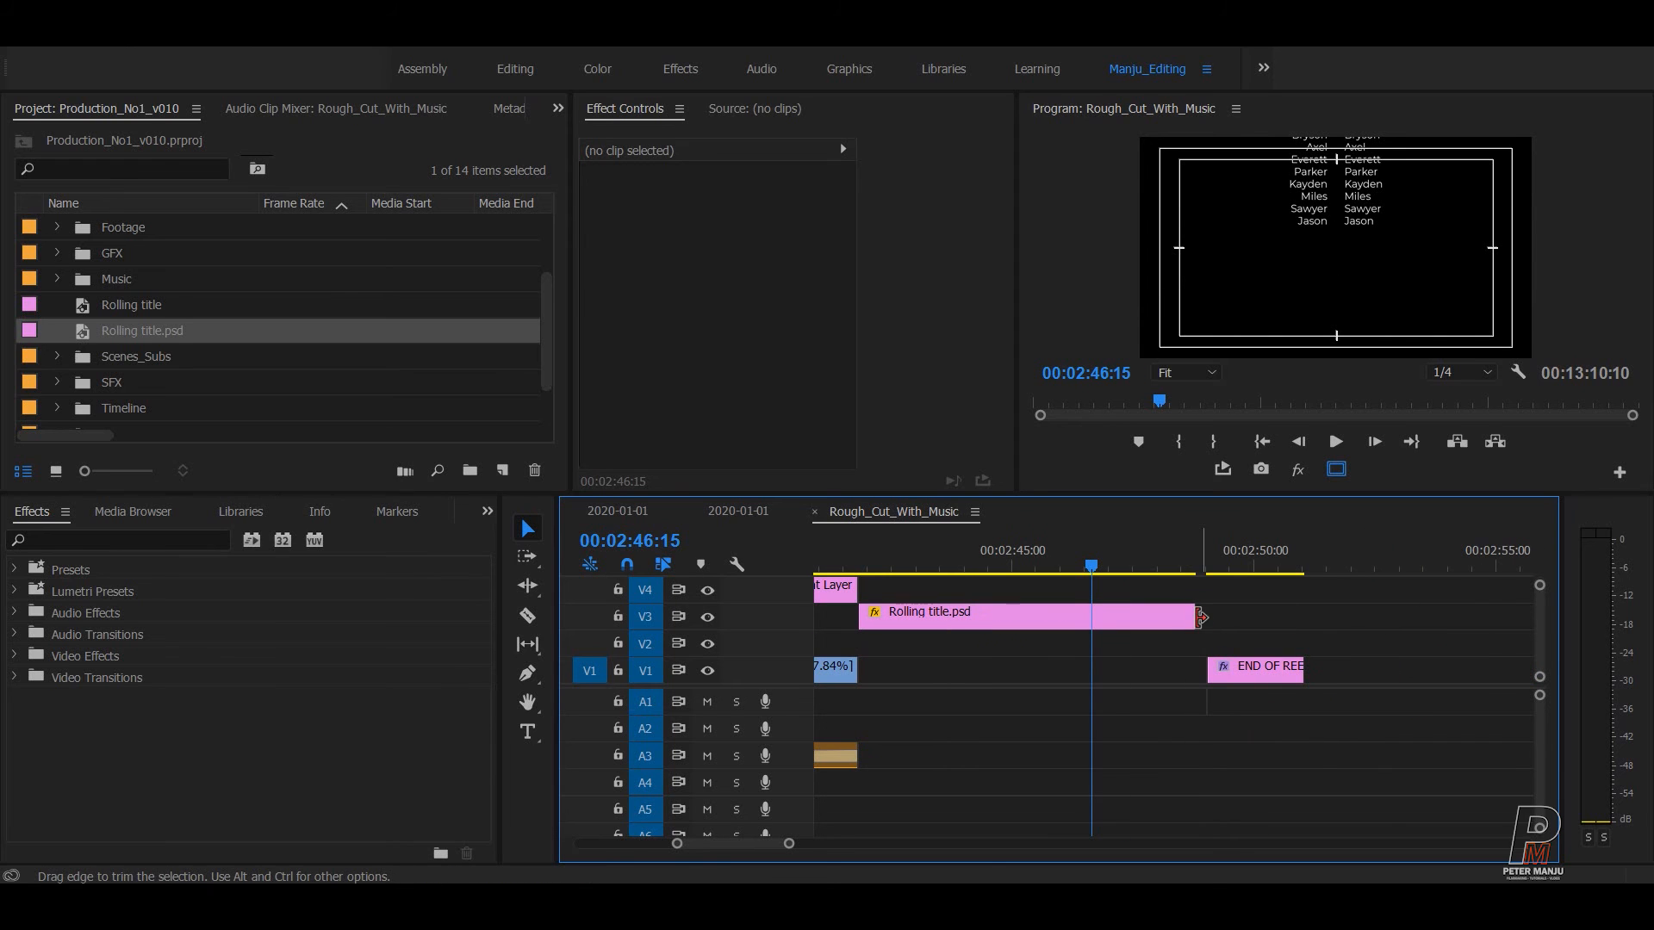
{"action": "left_click_drag", "start_coordinate": [1192, 615], "coordinate": [1196, 615]}
- Try to add a closing vertical position keyframe at the end of the lengthened Rolling title.psd clip
{"action": "left_click", "coordinate": [1218, 562]}
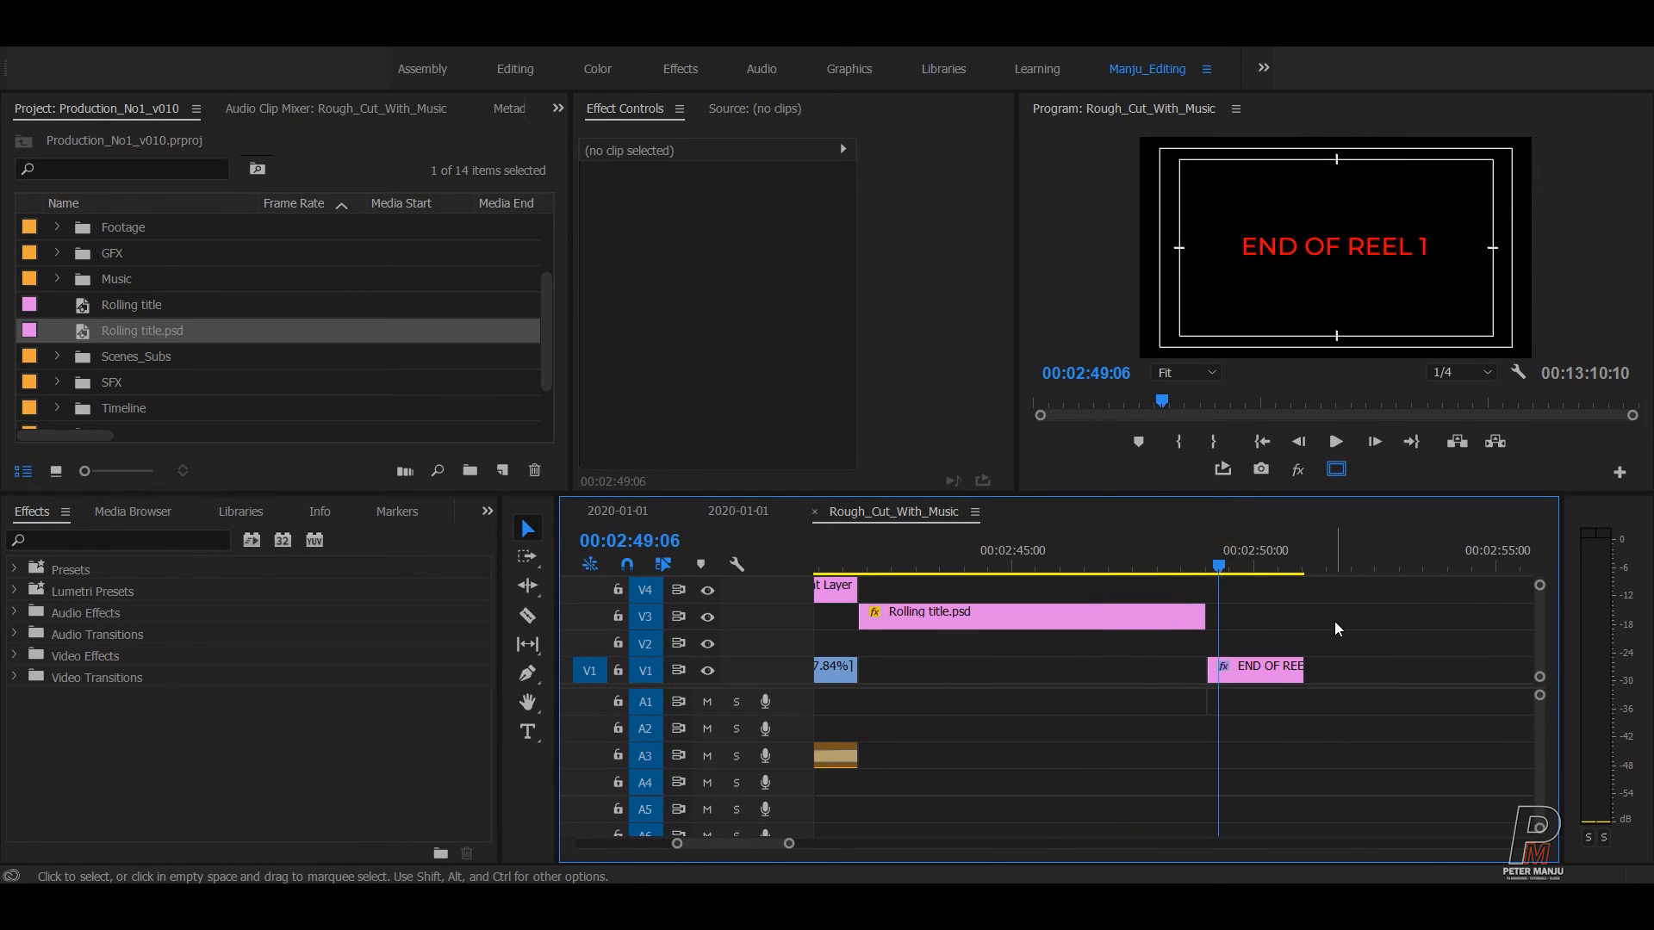
{"action": "key", "text": "="}
{"action": "key", "text": "Up"}
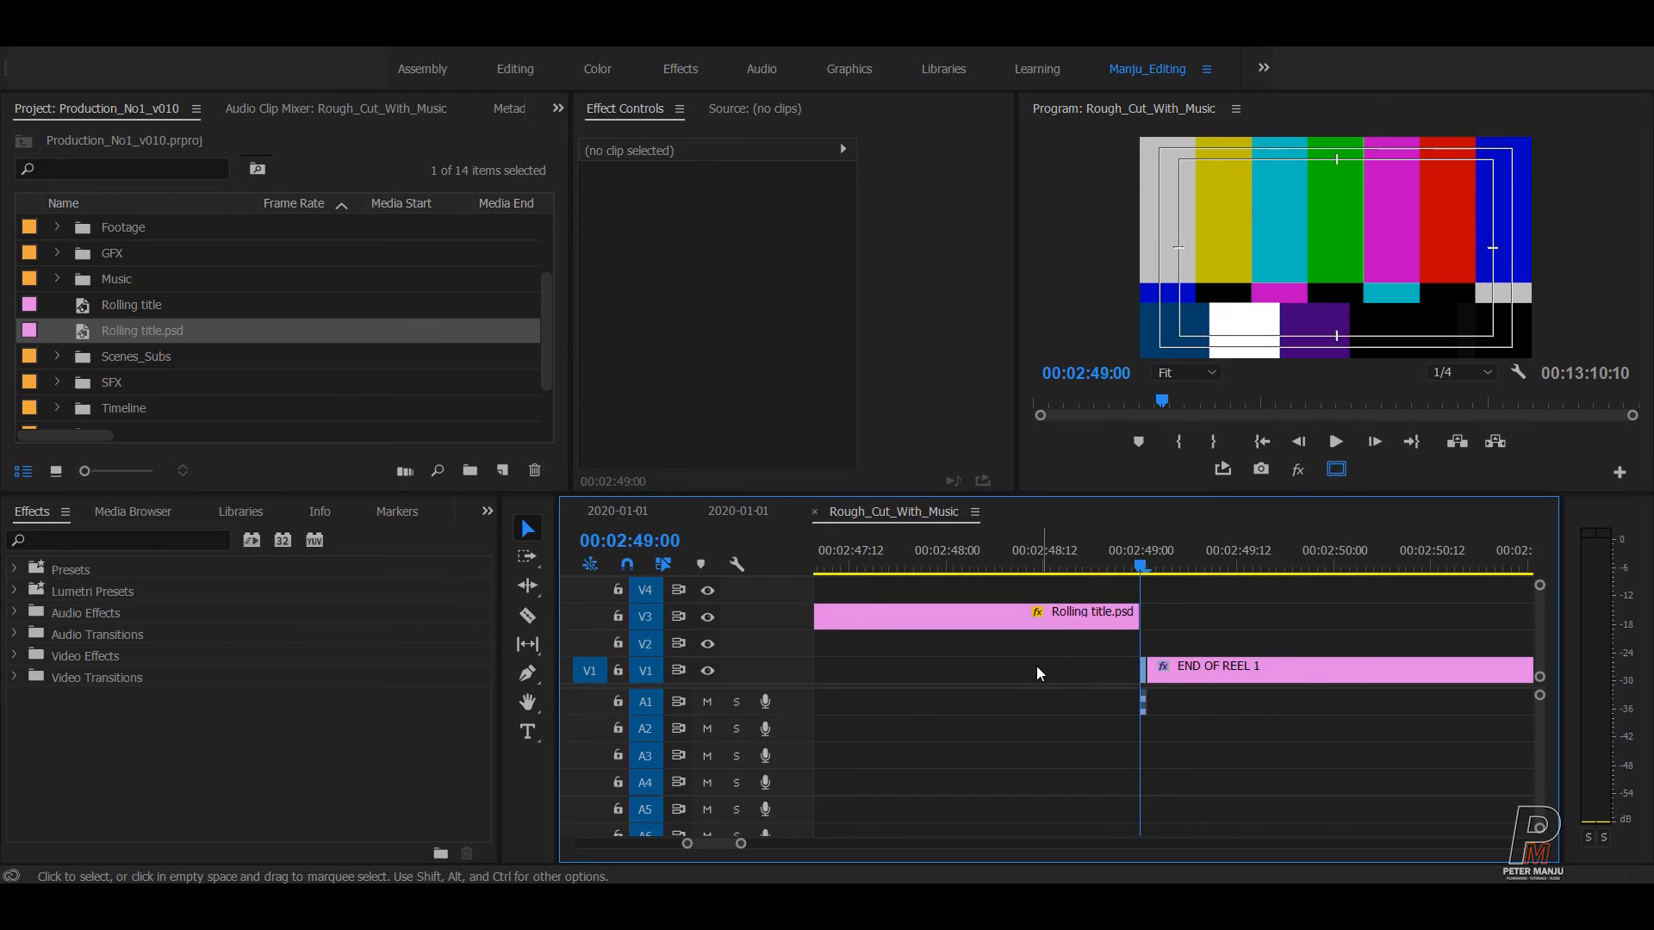
{"action": "left_click", "coordinate": [1037, 615]}
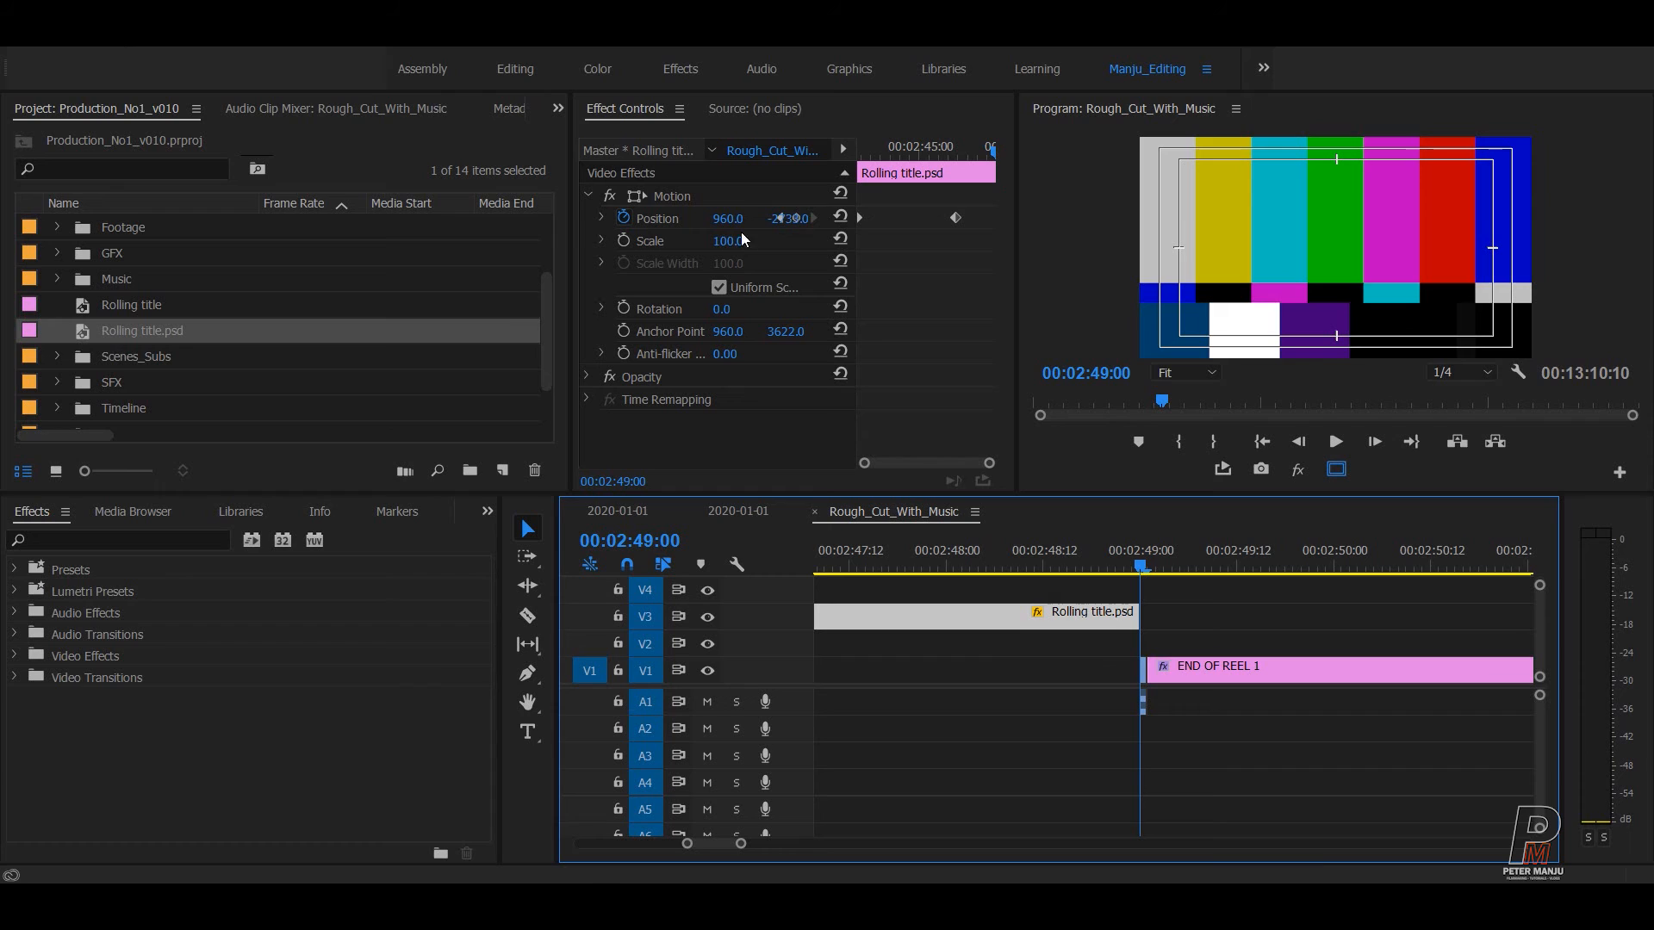
{"action": "left_click", "coordinate": [786, 218]}
{"action": "left_click", "coordinate": [808, 304]}
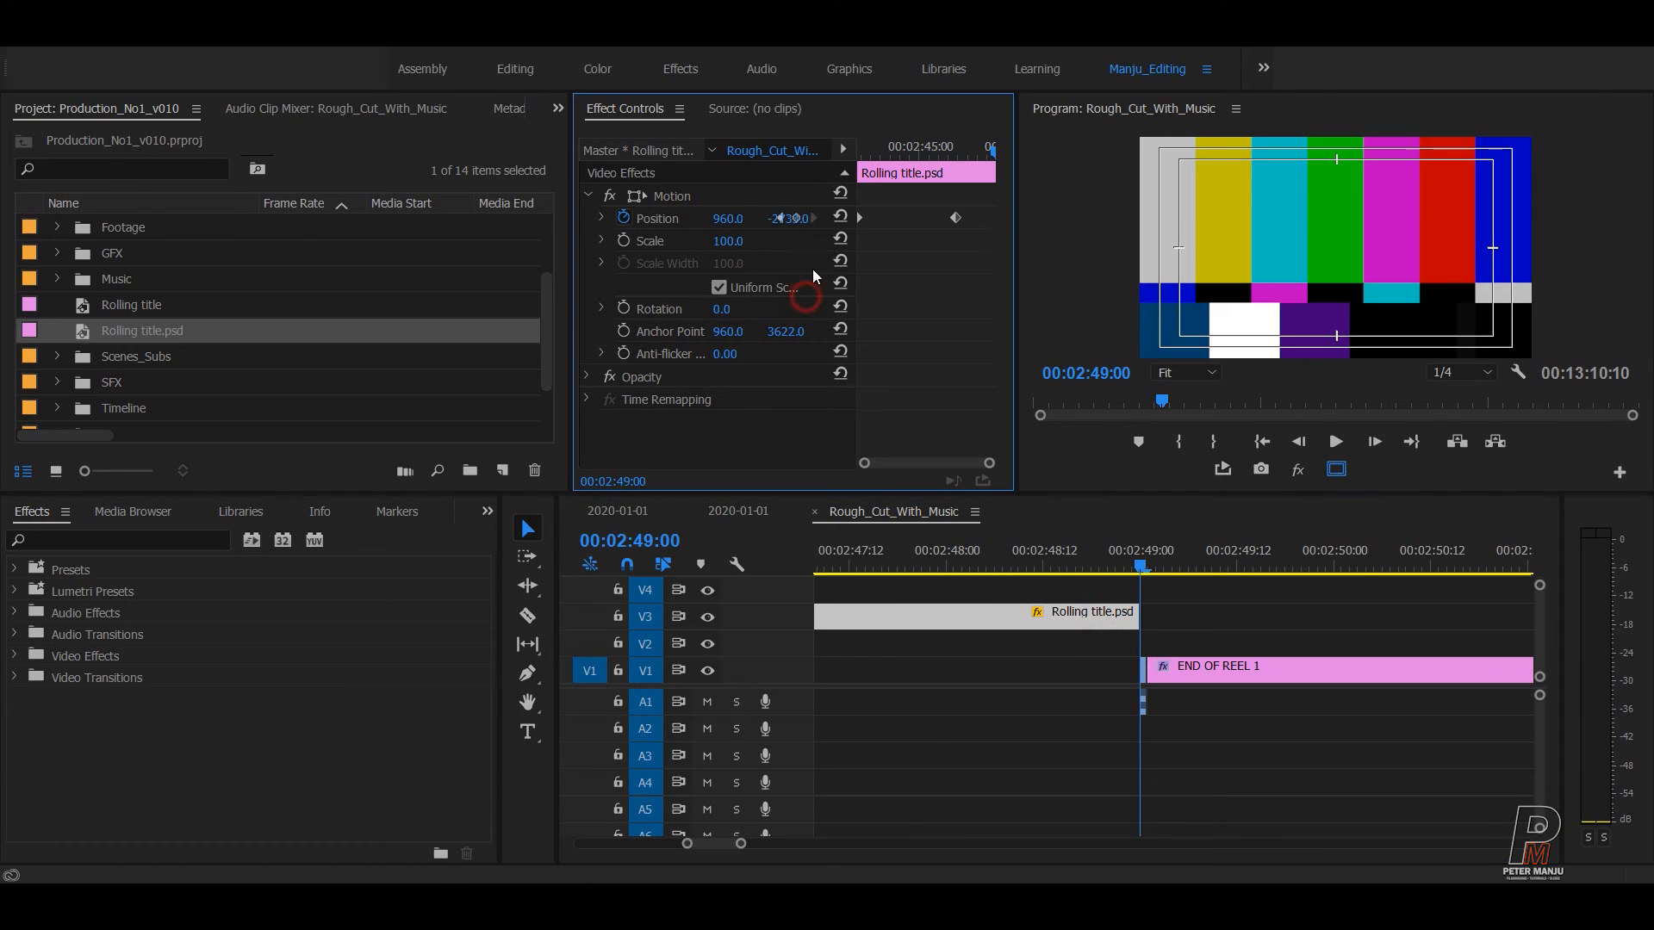
{"action": "left_click", "coordinate": [795, 221]}
{"action": "key", "text": "Down"}
{"action": "left_click", "coordinate": [907, 295]}
- Delete the extra position keyframe at the end of Rolling title.psd and move the remaining closing keyframe to the last frame, 00:02:48:23
{"action": "left_click", "coordinate": [1241, 624]}
{"action": "left_click_drag", "start_coordinate": [1135, 568], "coordinate": [1051, 559]}
{"action": "key", "text": "minus"}
{"action": "key", "text": "minus"}
{"action": "left_click_drag", "start_coordinate": [1155, 566], "coordinate": [896, 584]}
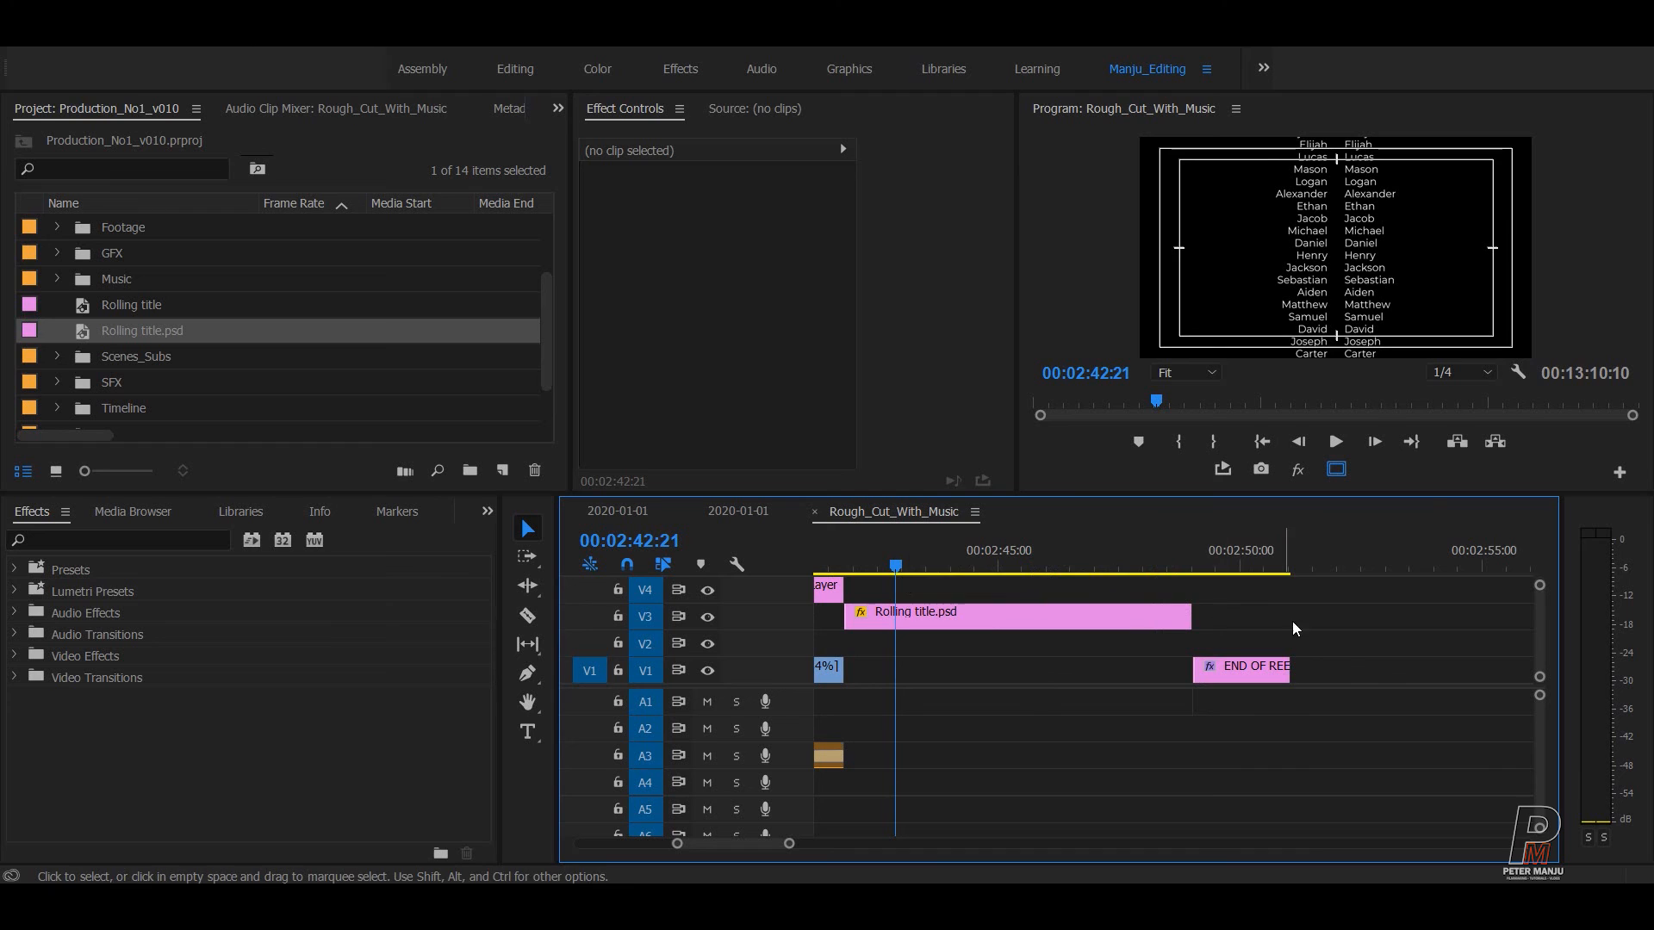
{"action": "key", "text": "Down"}
{"action": "key", "text": "Left"}
{"action": "left_click", "coordinate": [1167, 617]}
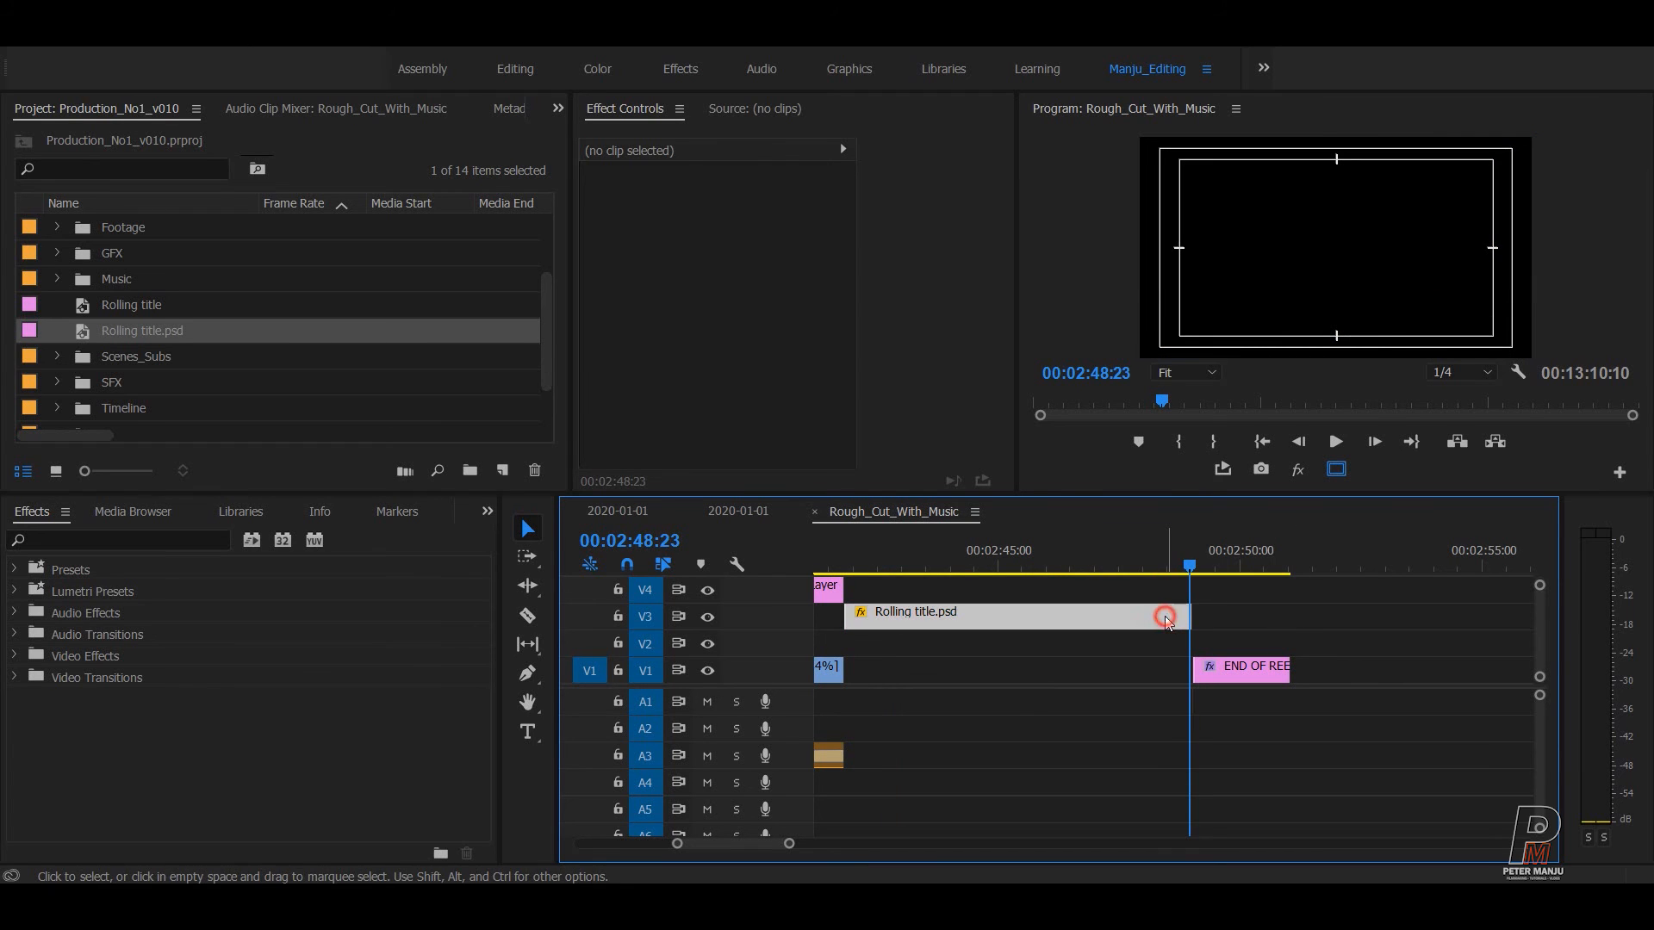
{"action": "left_click", "coordinate": [996, 219]}
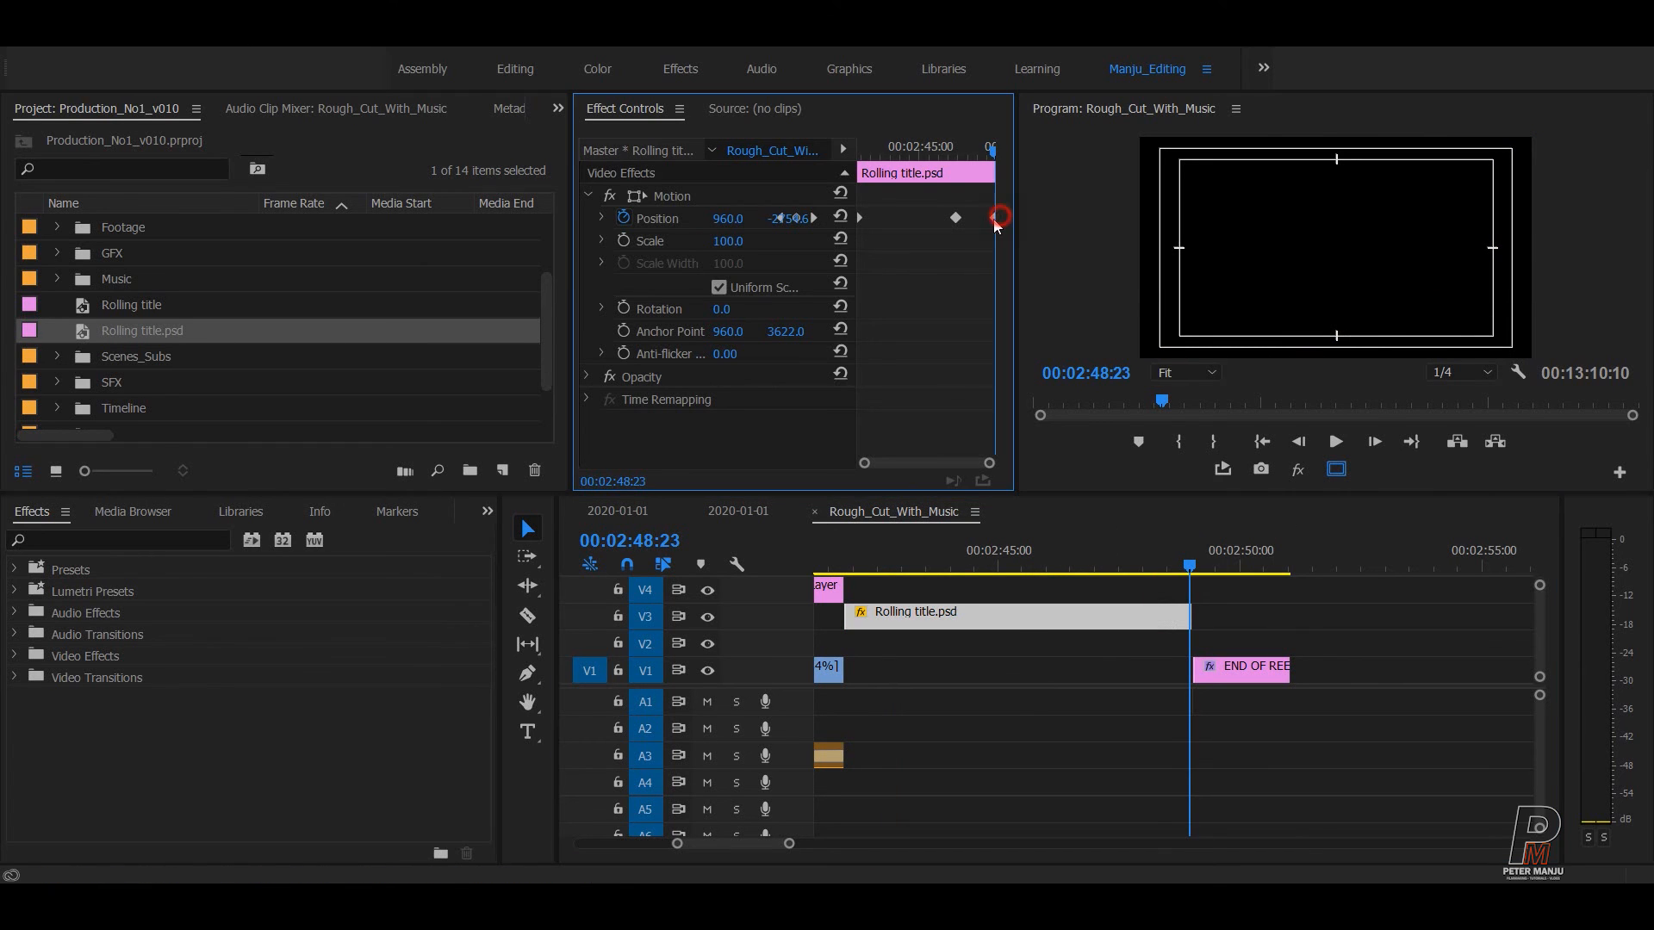
{"action": "key", "text": "Delete"}
{"action": "left_click_drag", "start_coordinate": [954, 218], "coordinate": [992, 219]}
- Play back the rolling credits from just before the Rolling title.psd clip and hide the safe margins in the program view
{"action": "left_click", "coordinate": [1218, 592]}
{"action": "left_click_drag", "start_coordinate": [1159, 560], "coordinate": [826, 570]}
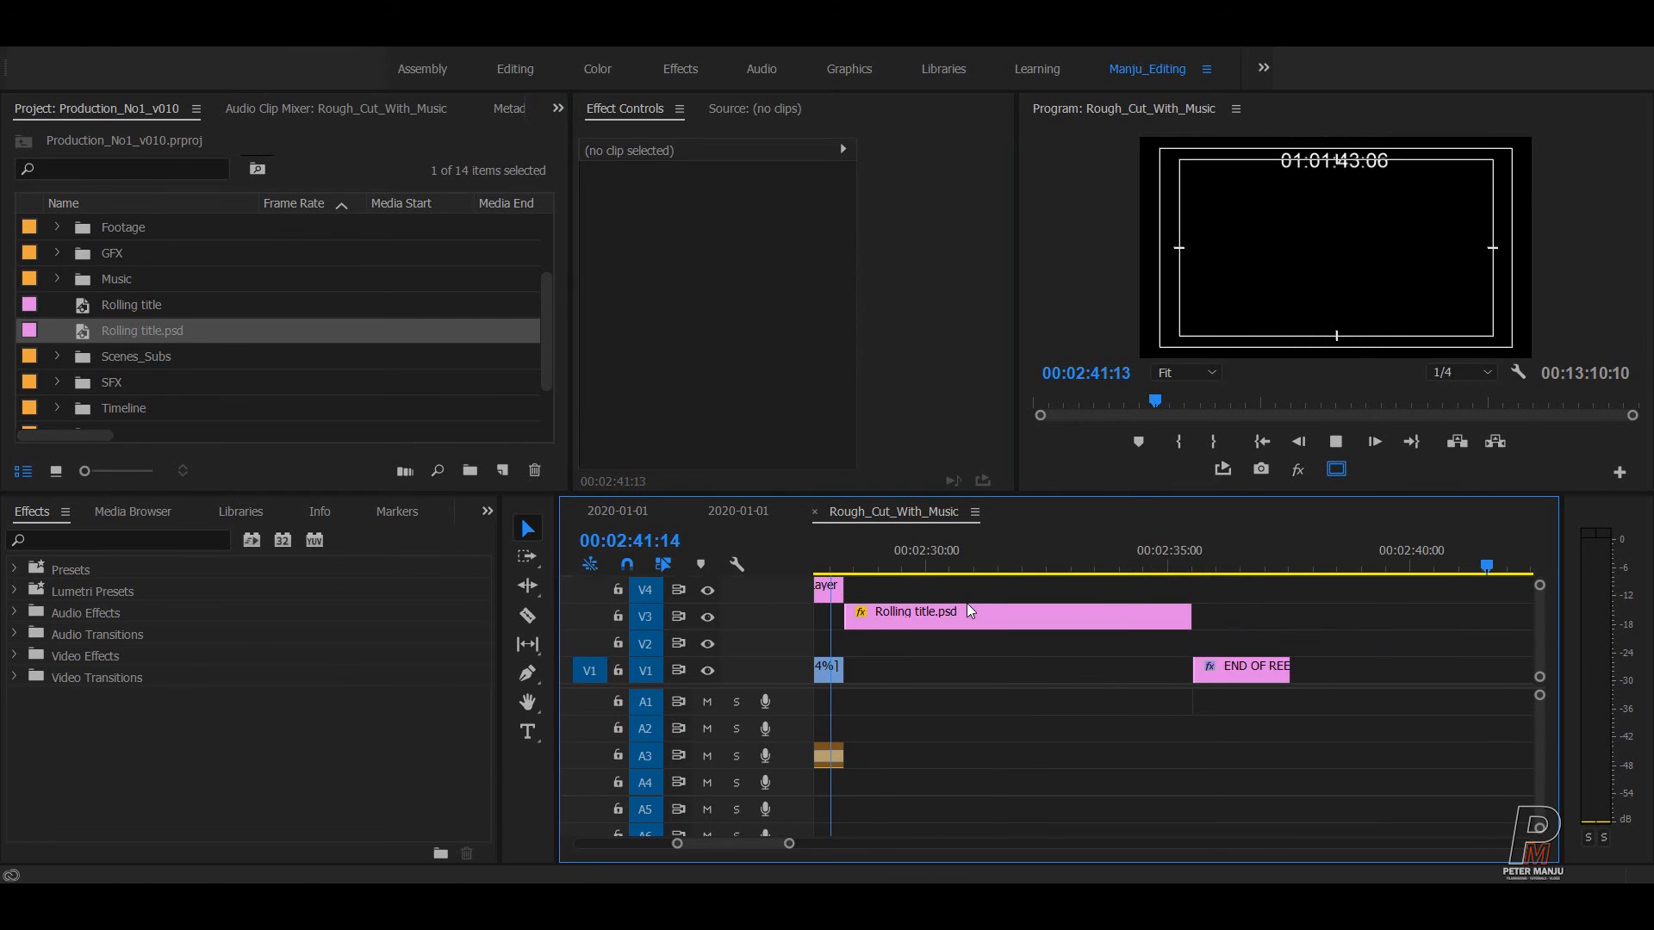
{"action": "key", "text": "space"}
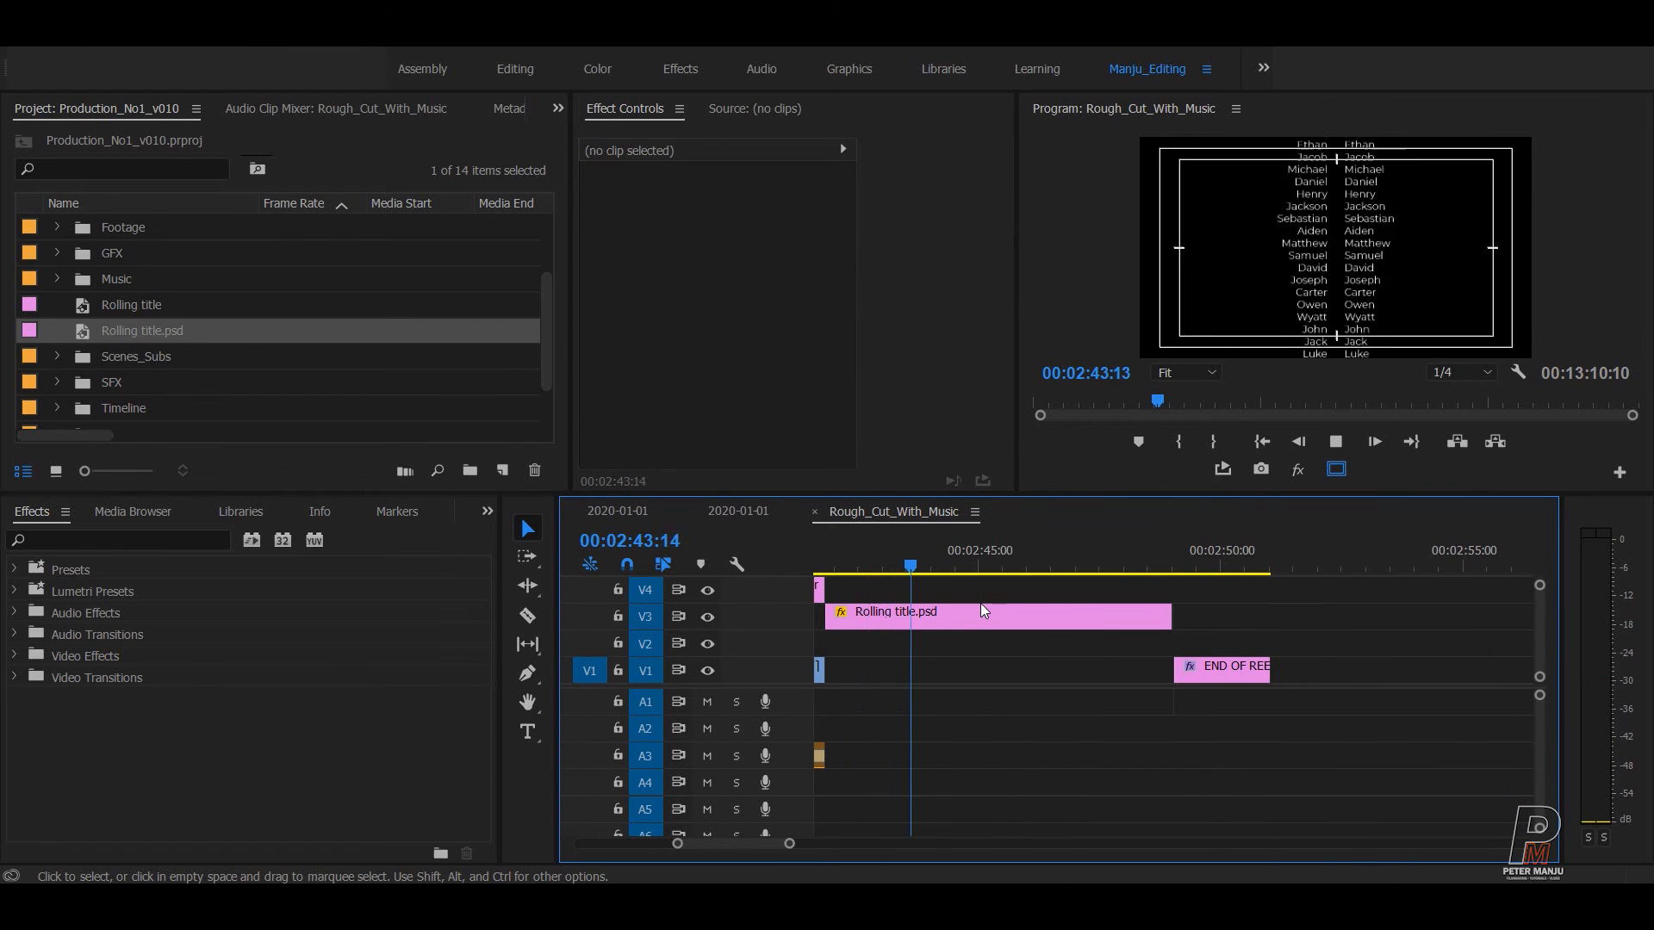
{"action": "left_click", "coordinate": [1336, 468]}
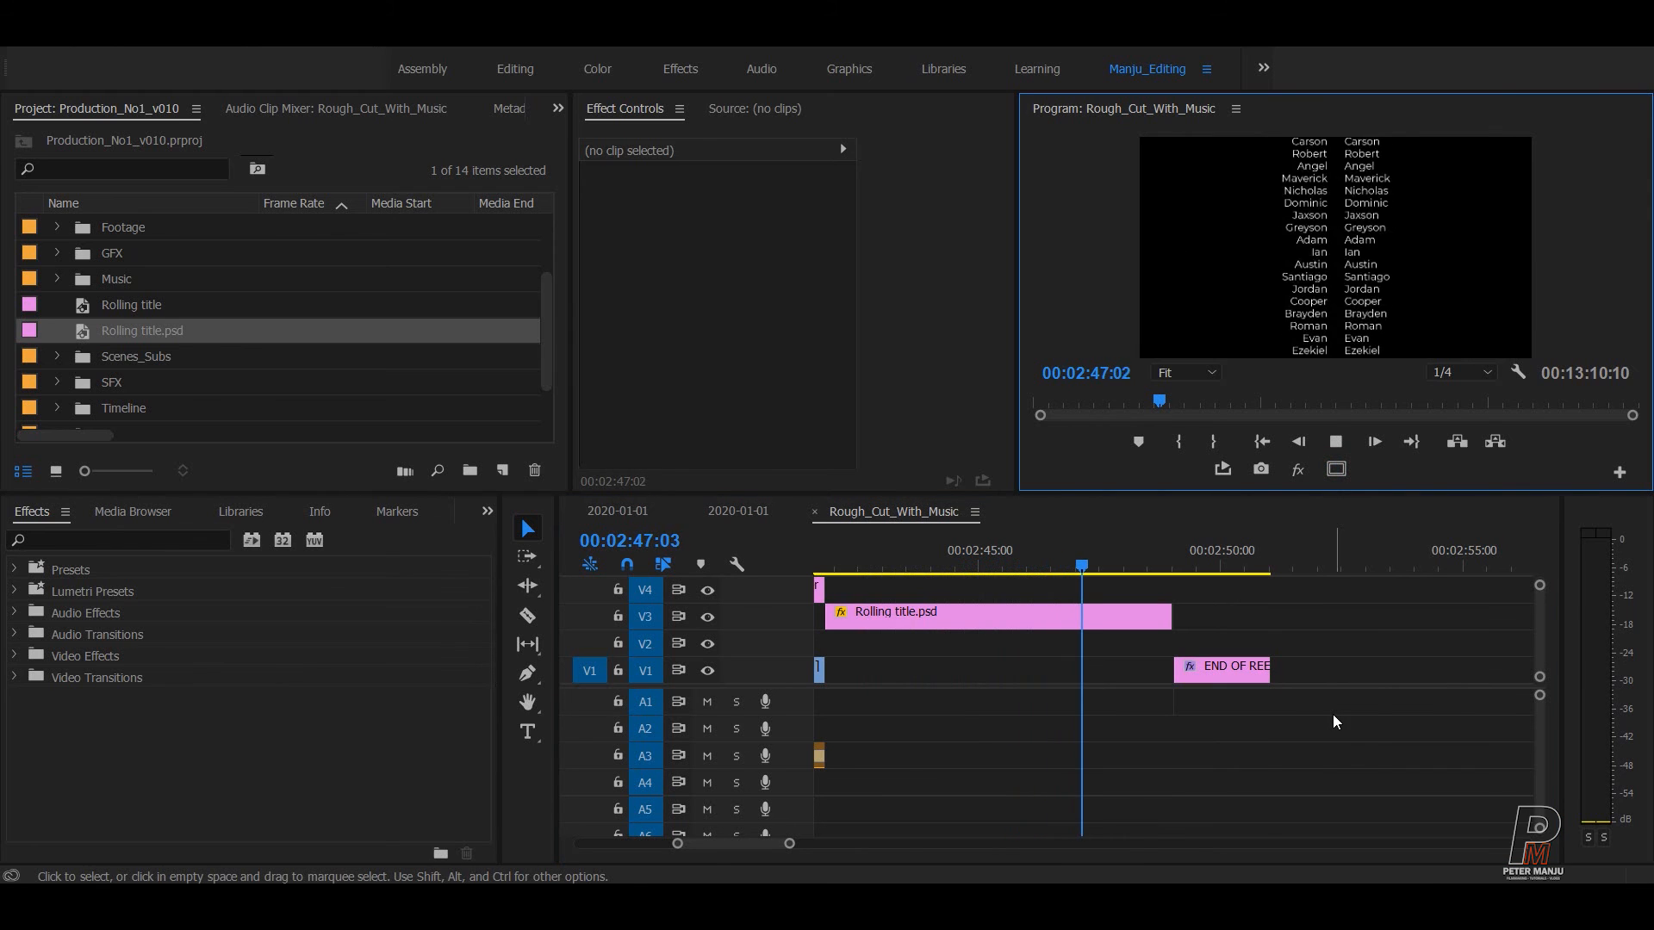
{"action": "key", "text": "space"}
{"action": "key", "text": "space"}
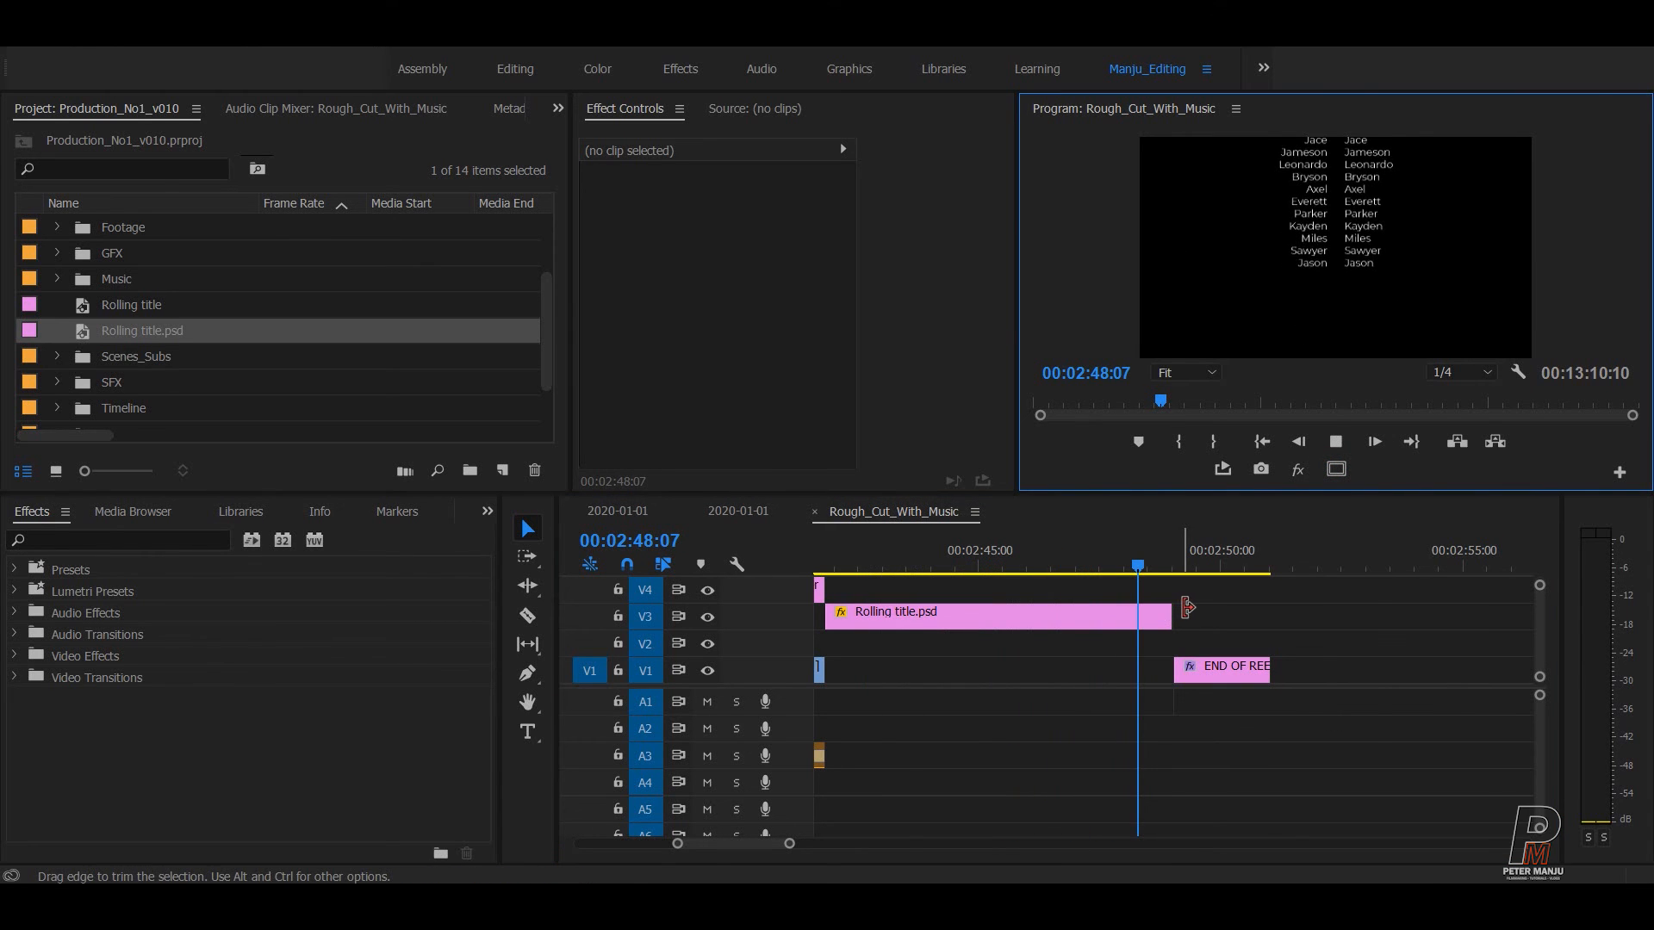
{"action": "key", "text": "space"}
- Shift the colour-bars and END OF REEL 1 clips one frame later to leave a gap after the credits
{"action": "mouse_move", "coordinate": [1172, 565]}
{"action": "left_mouse_down"}
{"action": "mouse_move", "coordinate": [1155, 565]}
{"action": "mouse_move", "coordinate": [1171, 565]}
{"action": "left_mouse_up"}
{"action": "key", "text": "="}
{"action": "key", "text": "="}
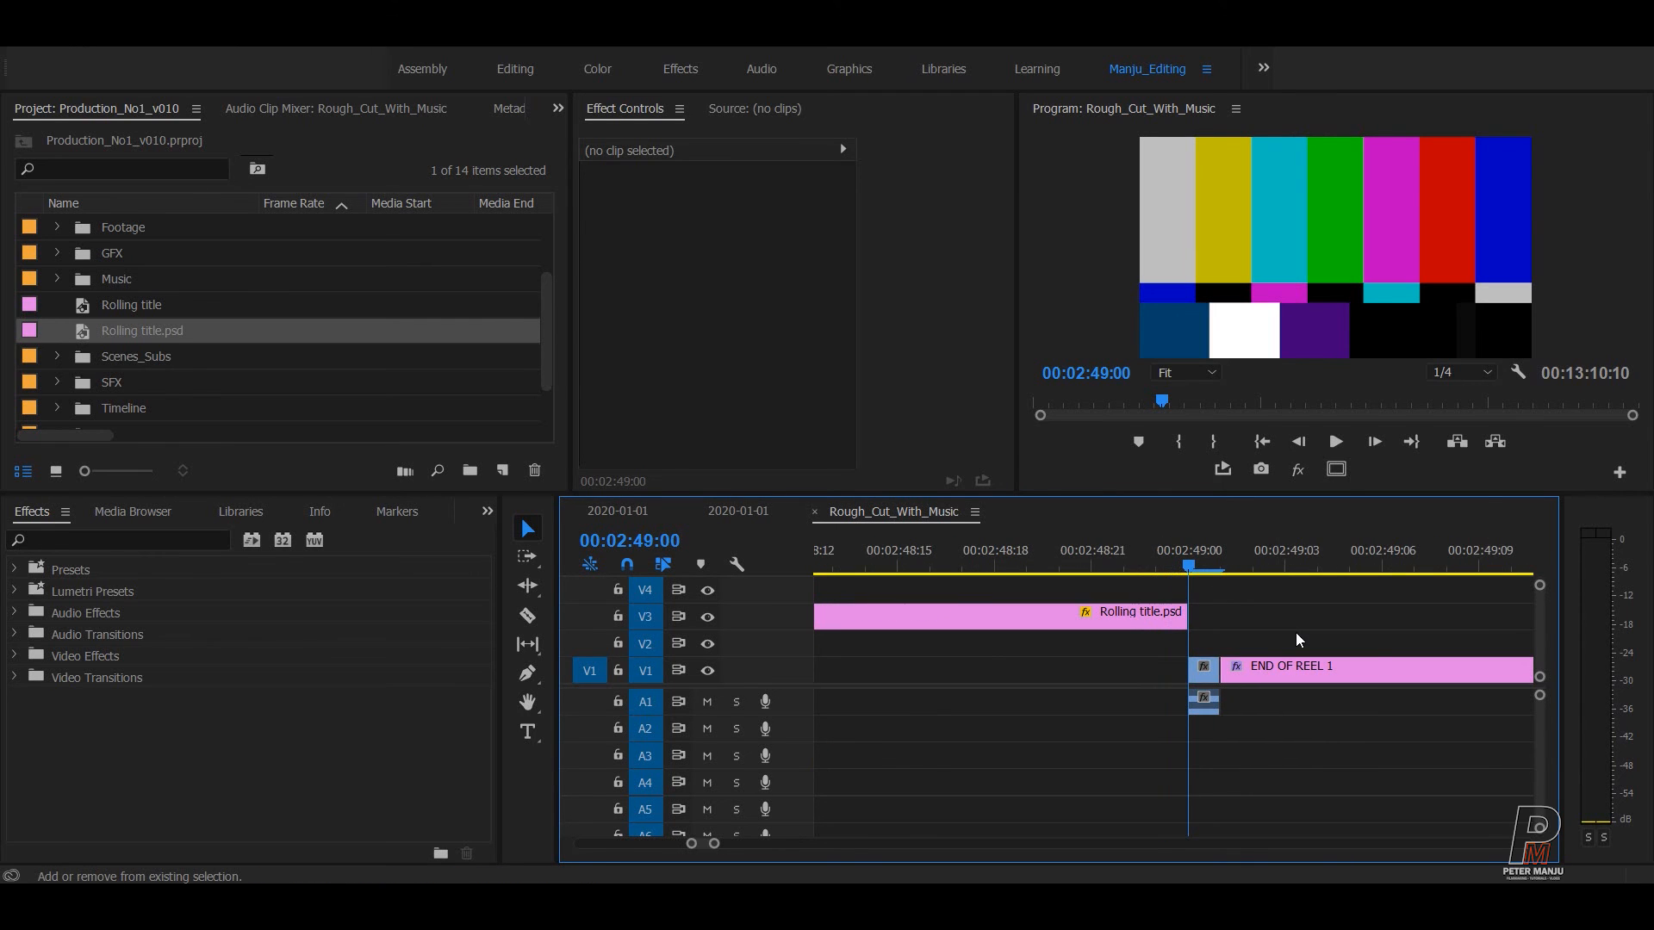
{"action": "left_click", "coordinate": [1229, 661]}
{"action": "left_click_drag", "start_coordinate": [1364, 760], "coordinate": [1364, 761]}
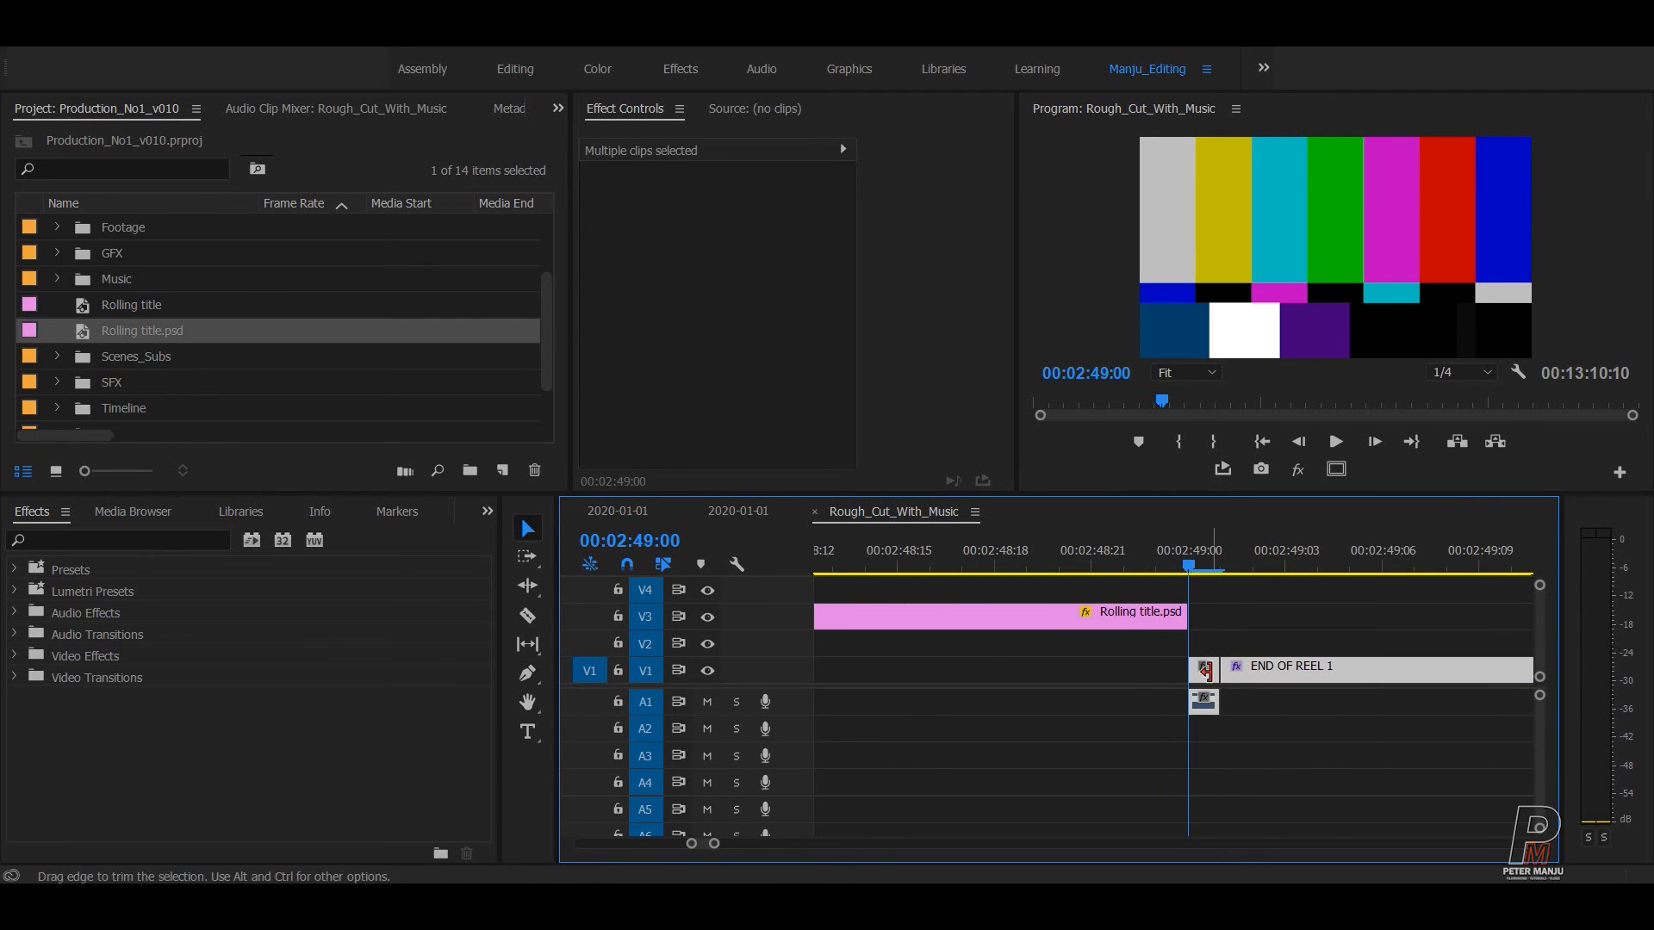
{"action": "left_click_drag", "start_coordinate": [1207, 674], "coordinate": [1245, 674]}
{"action": "left_click", "coordinate": [1300, 783]}
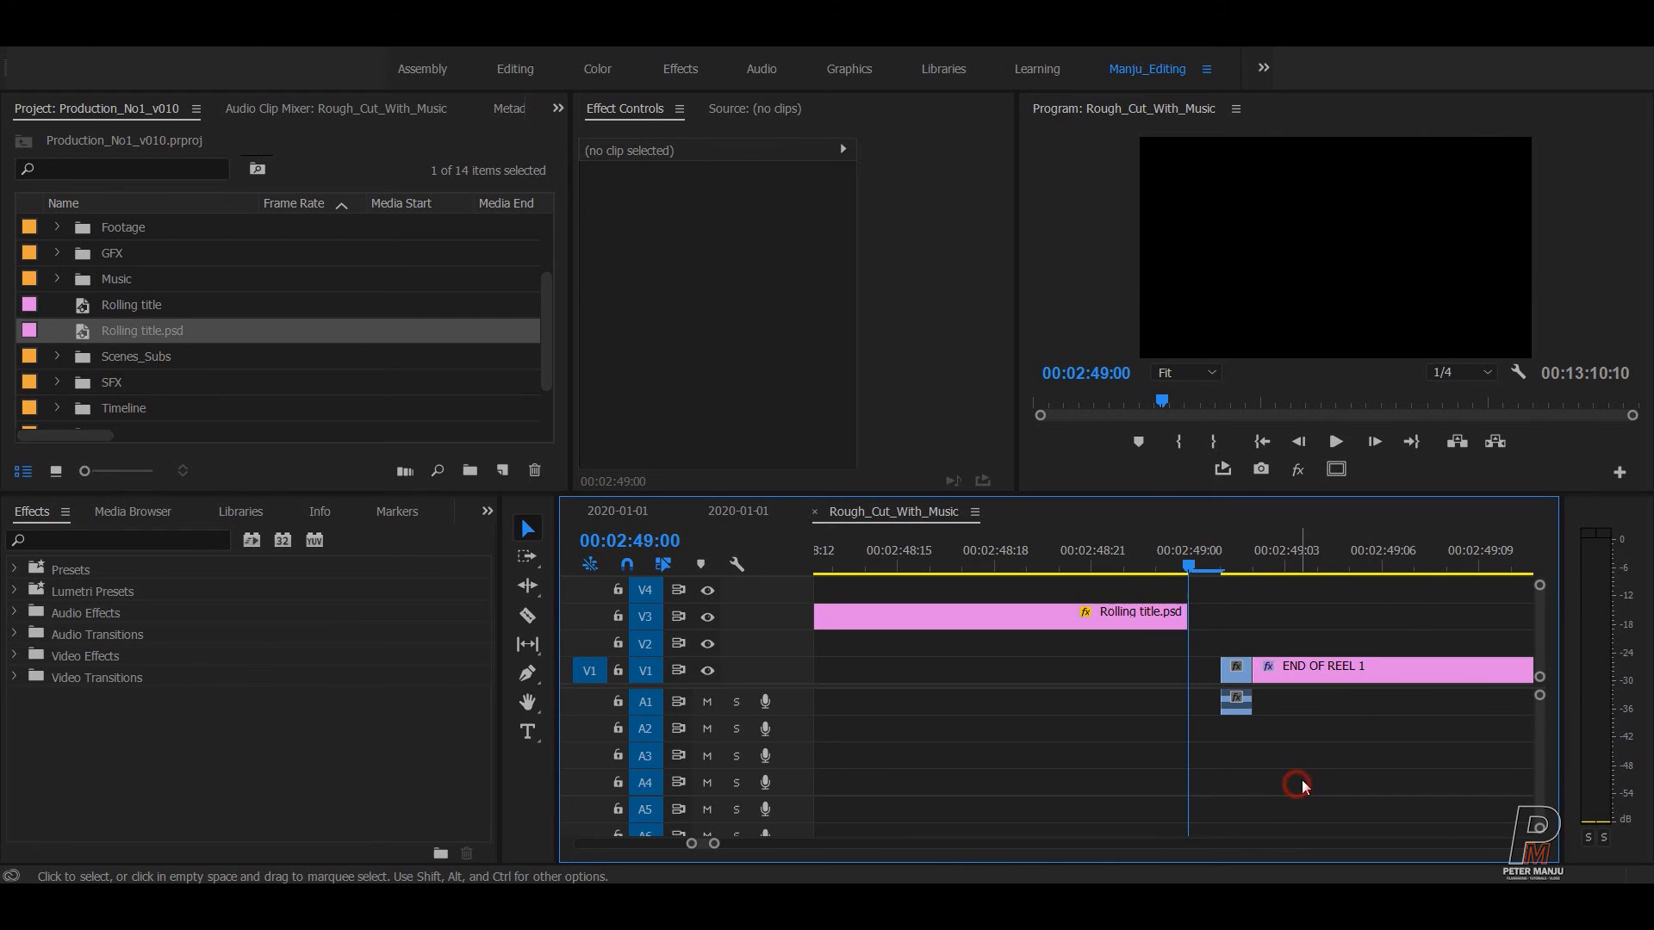
- Preview the transition into END OF REEL 1 and extend the Rolling title.psd clip on V3 to about 00:02:53:10
{"action": "left_click_drag", "start_coordinate": [1191, 559], "coordinate": [1122, 566]}
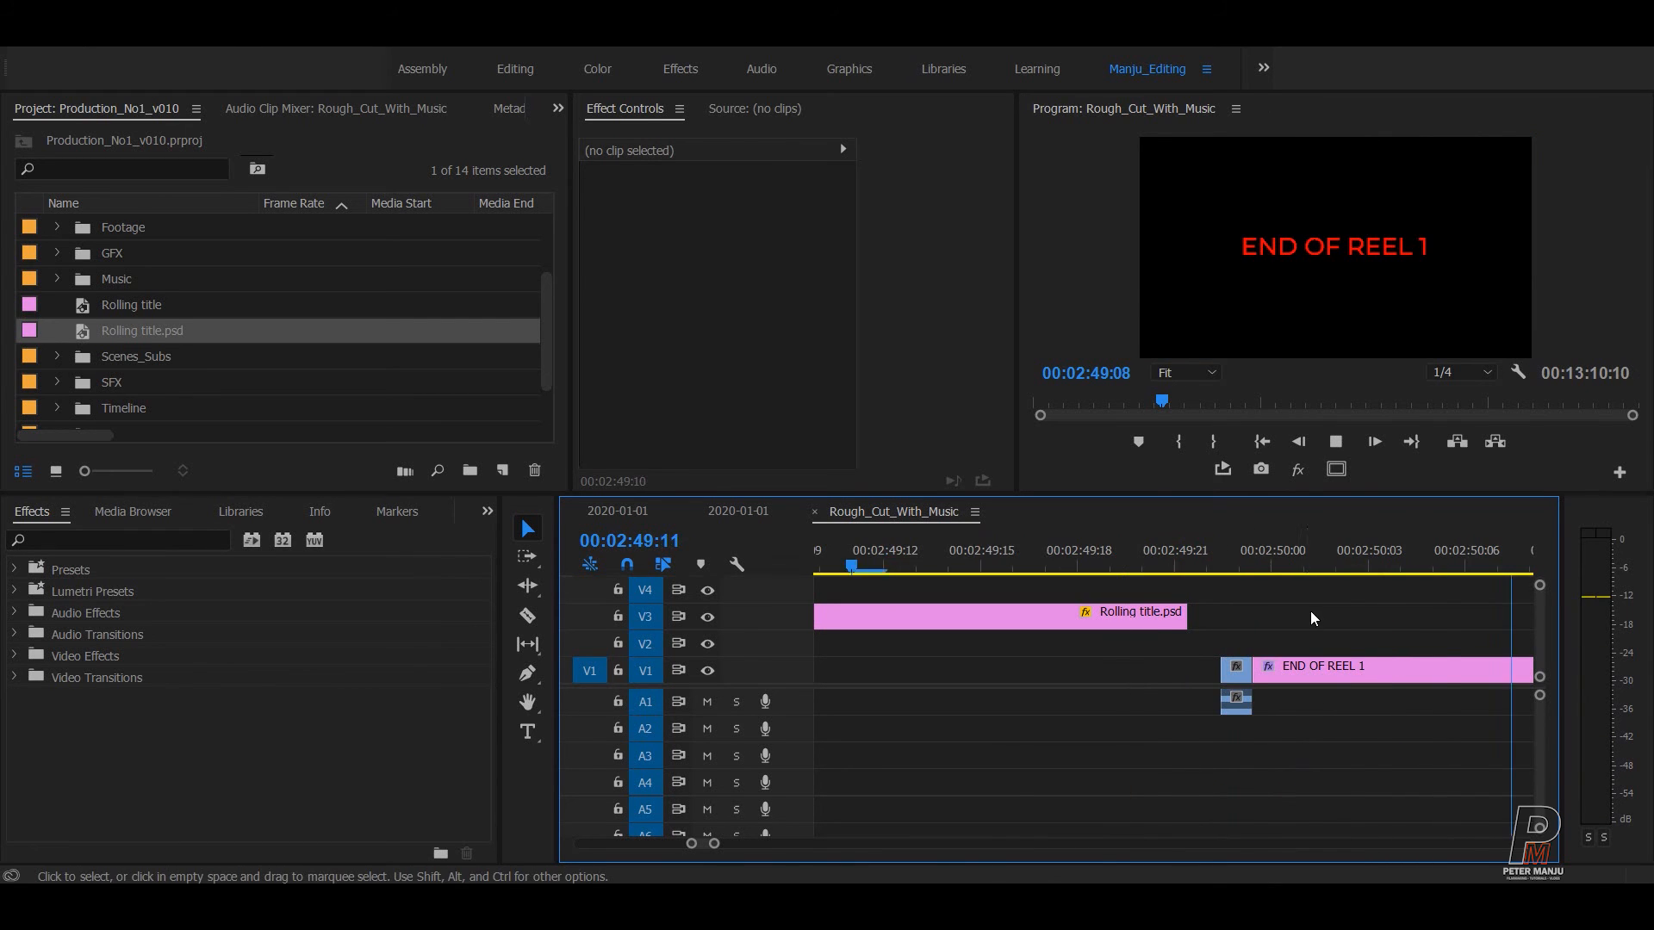
{"action": "key", "text": "space"}
{"action": "key", "text": "minus"}
{"action": "left_click_drag", "start_coordinate": [1106, 566], "coordinate": [966, 570]}
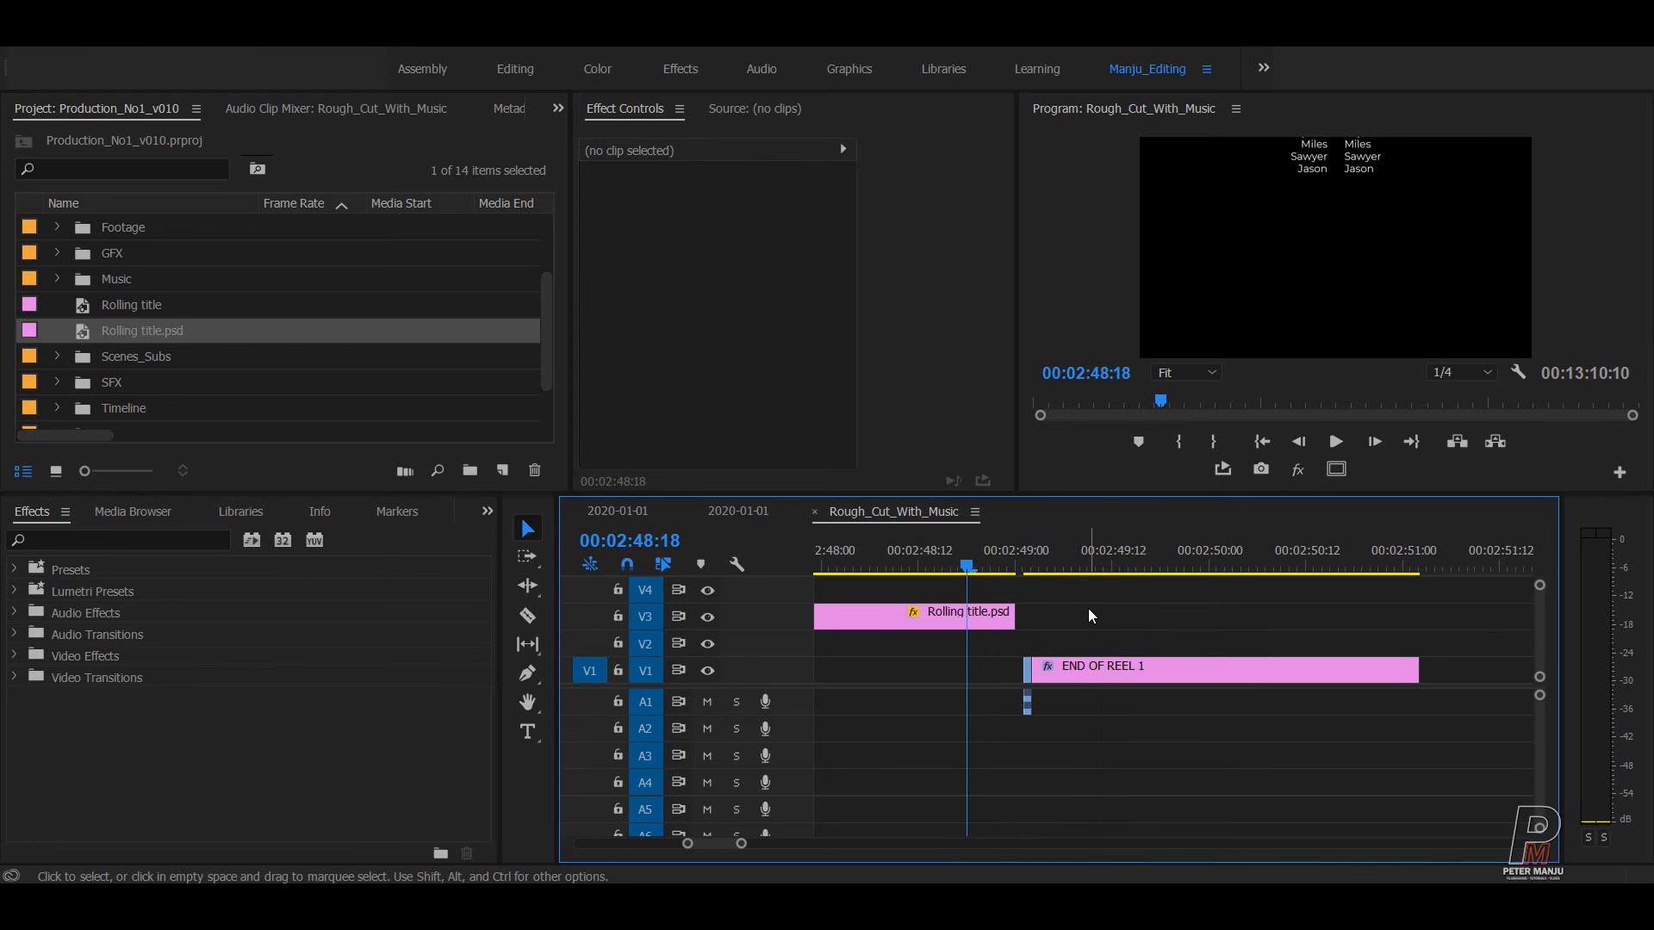
{"action": "key", "text": "minus"}
{"action": "key", "text": "minus"}
{"action": "left_click_drag", "start_coordinate": [1141, 611], "coordinate": [1357, 605]}
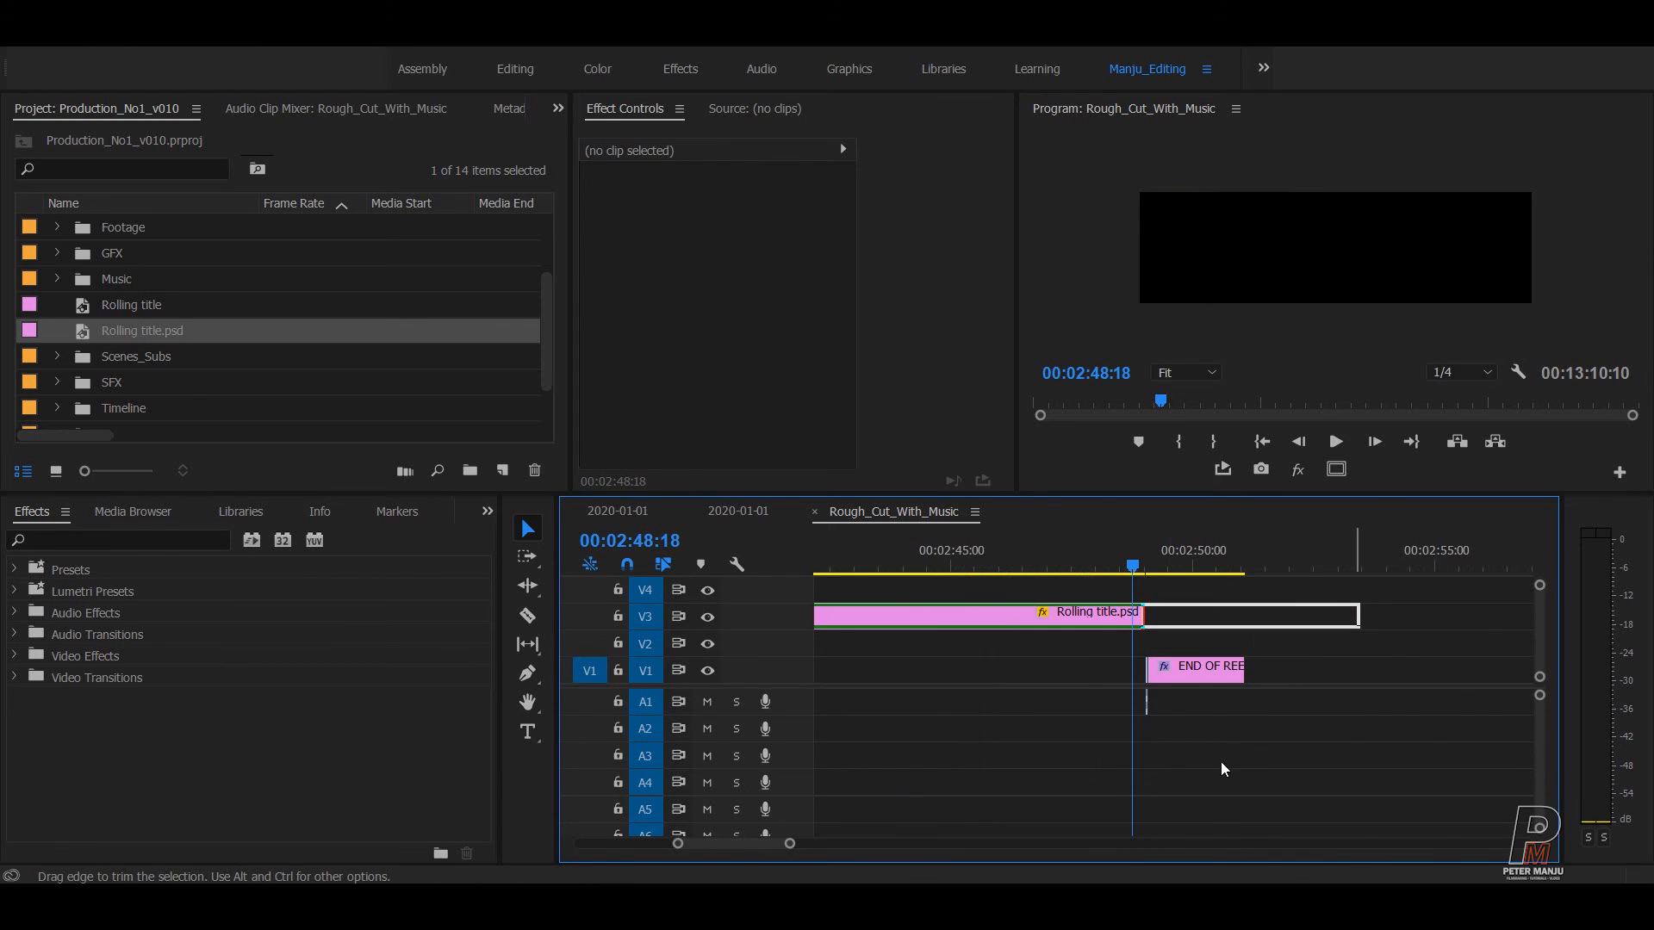
- Move the colour-bars and END OF REEL 1 clips further along the timeline, to start at about 00:03:03:12
{"action": "left_click_drag", "start_coordinate": [1222, 764], "coordinate": [1152, 674]}
{"action": "left_click_drag", "start_coordinate": [1387, 681], "coordinate": [1472, 684]}
{"action": "key", "text": "minus"}
{"action": "scroll", "coordinate": [1255, 760], "scroll_direction": "down", "scroll_amount": 3}
{"action": "left_click_drag", "start_coordinate": [1132, 670], "coordinate": [1348, 671]}
{"action": "left_click", "coordinate": [1192, 787]}
- Extend the Rolling title.psd clip's end to 00:03:00:12 and move its closing position keyframe to the last frame, 00:03:00:11
{"action": "left_click_drag", "start_coordinate": [1072, 611], "coordinate": [1251, 614]}
{"action": "key", "text": "Down"}
{"action": "key", "text": "Left"}
{"action": "left_click", "coordinate": [1228, 613]}
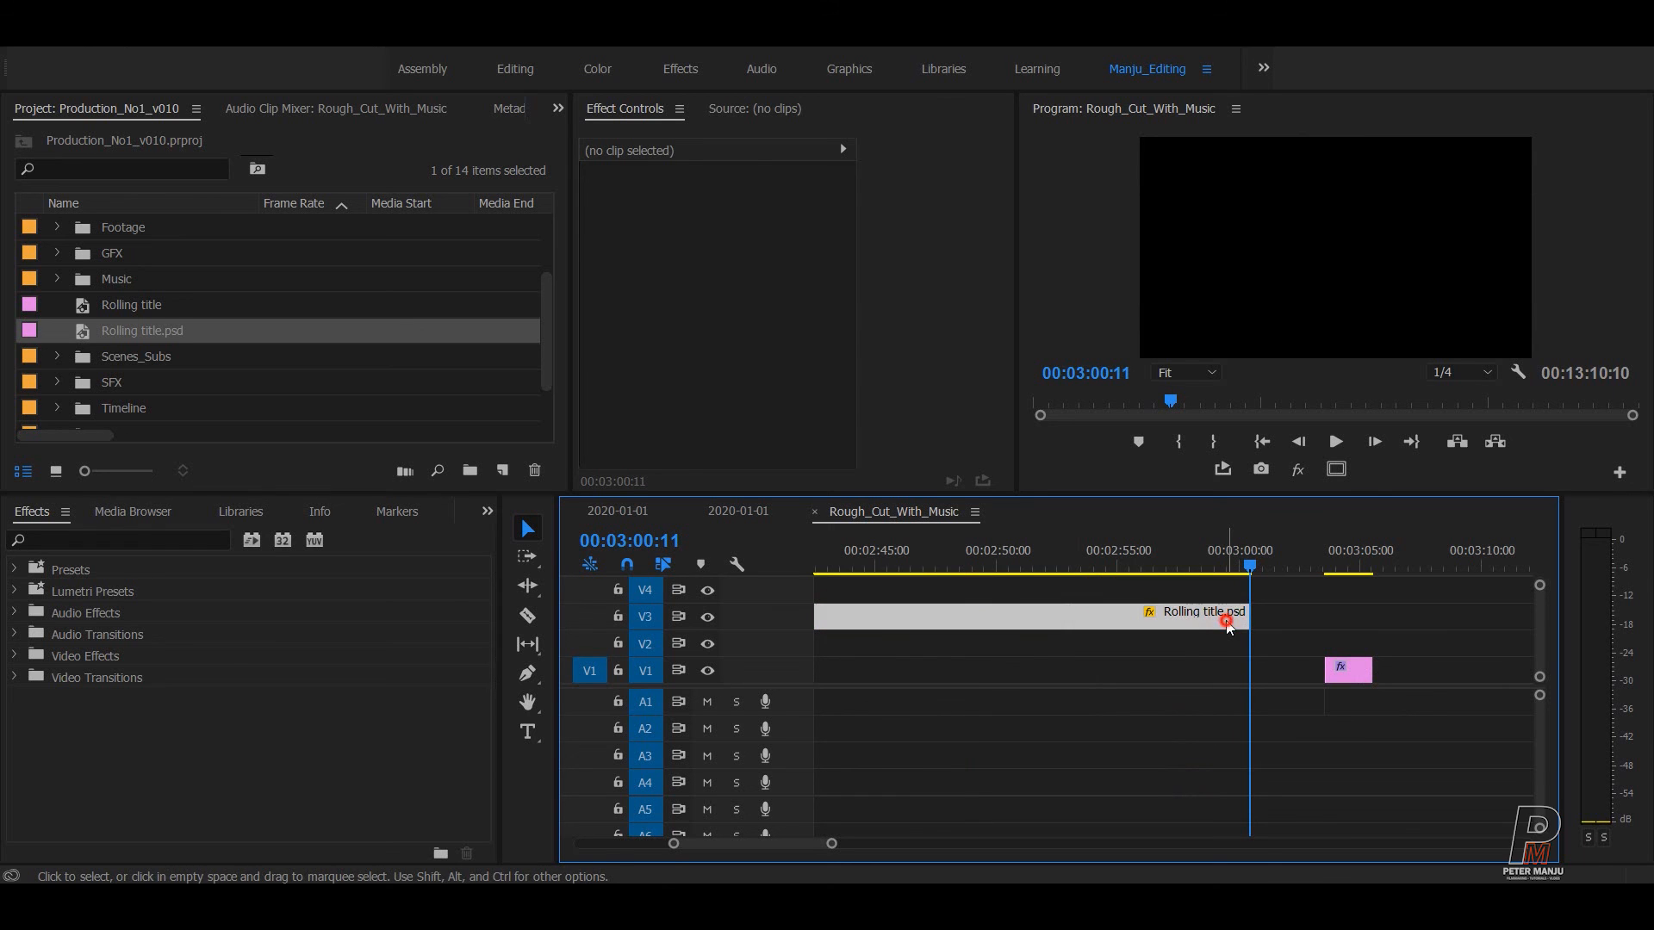
{"action": "left_click_drag", "start_coordinate": [917, 218], "coordinate": [995, 229]}
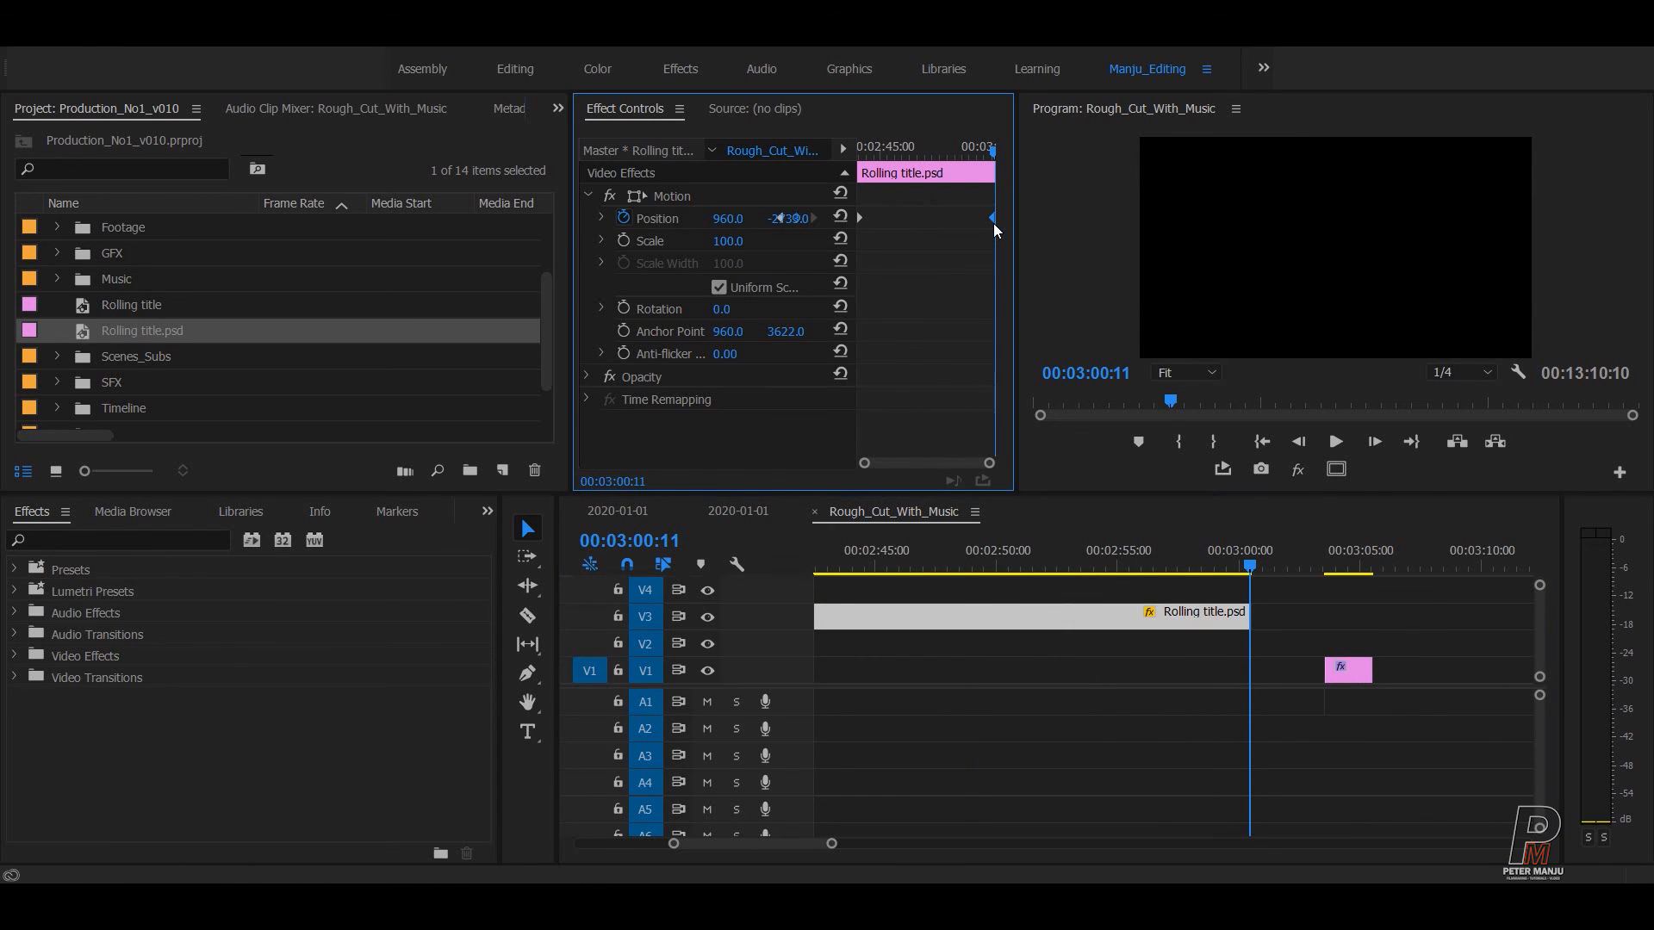
- Mark the gap from 00:03:00:12 to the frame before the colour-bars clip and extract it, closing up the END OF REEL 1 clips
{"action": "left_click_drag", "start_coordinate": [1196, 564], "coordinate": [965, 568]}
{"action": "key", "text": "space"}
{"action": "left_click", "coordinate": [1302, 690]}
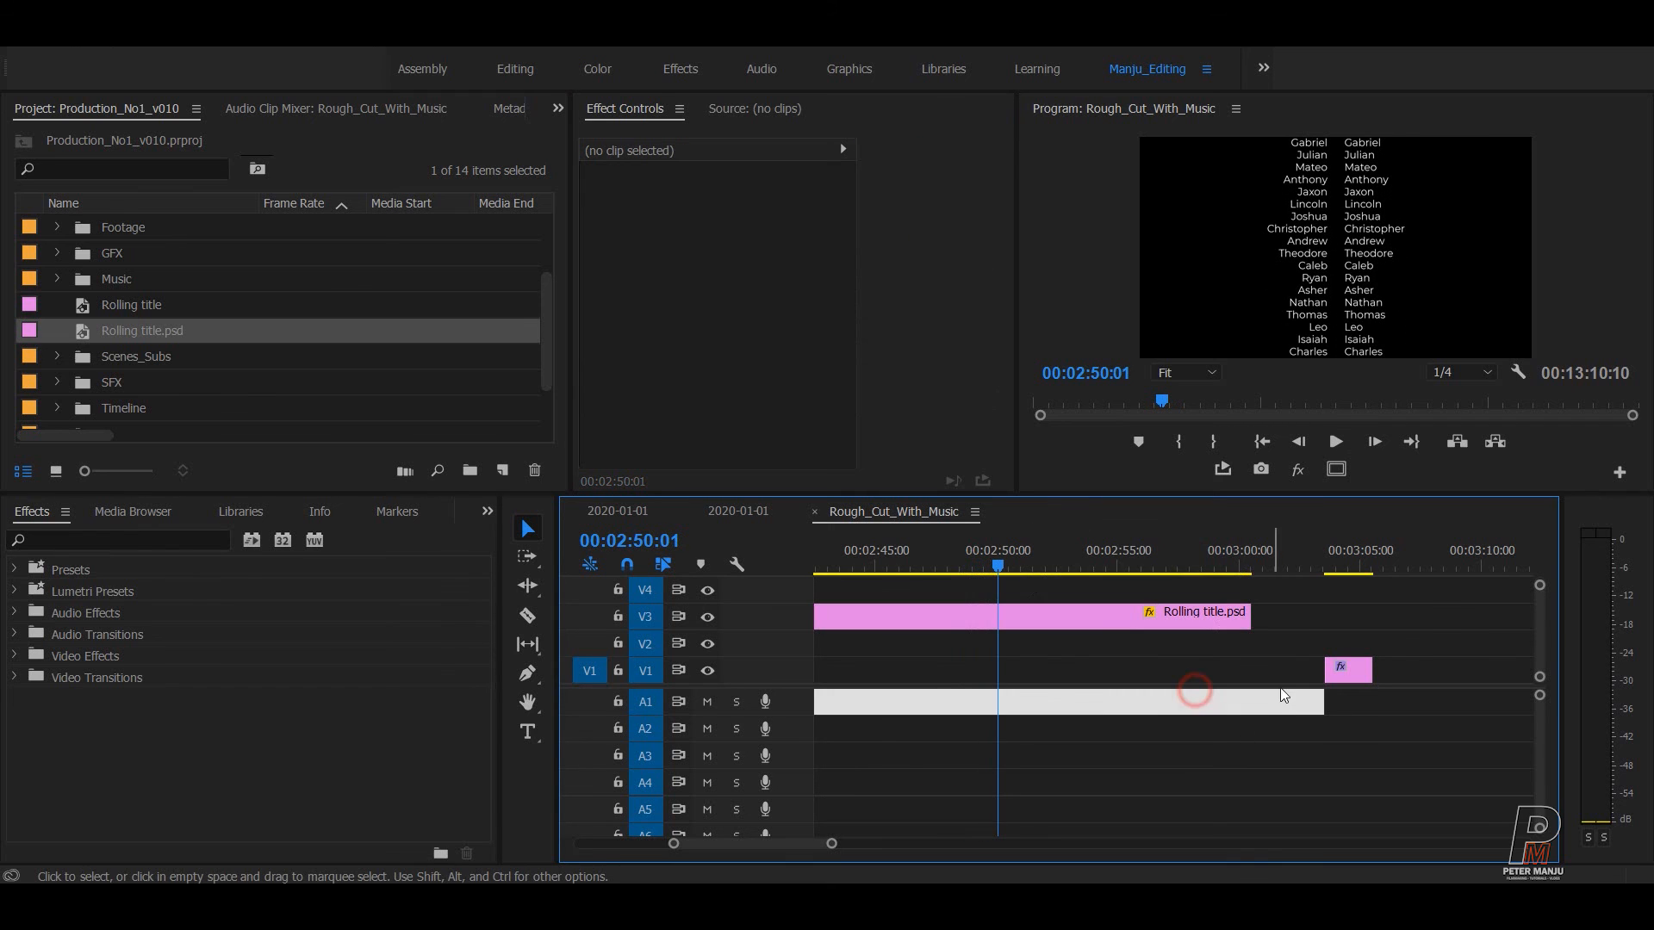
{"action": "left_click", "coordinate": [1272, 562]}
{"action": "key", "text": "Up"}
{"action": "key", "text": "equal"}
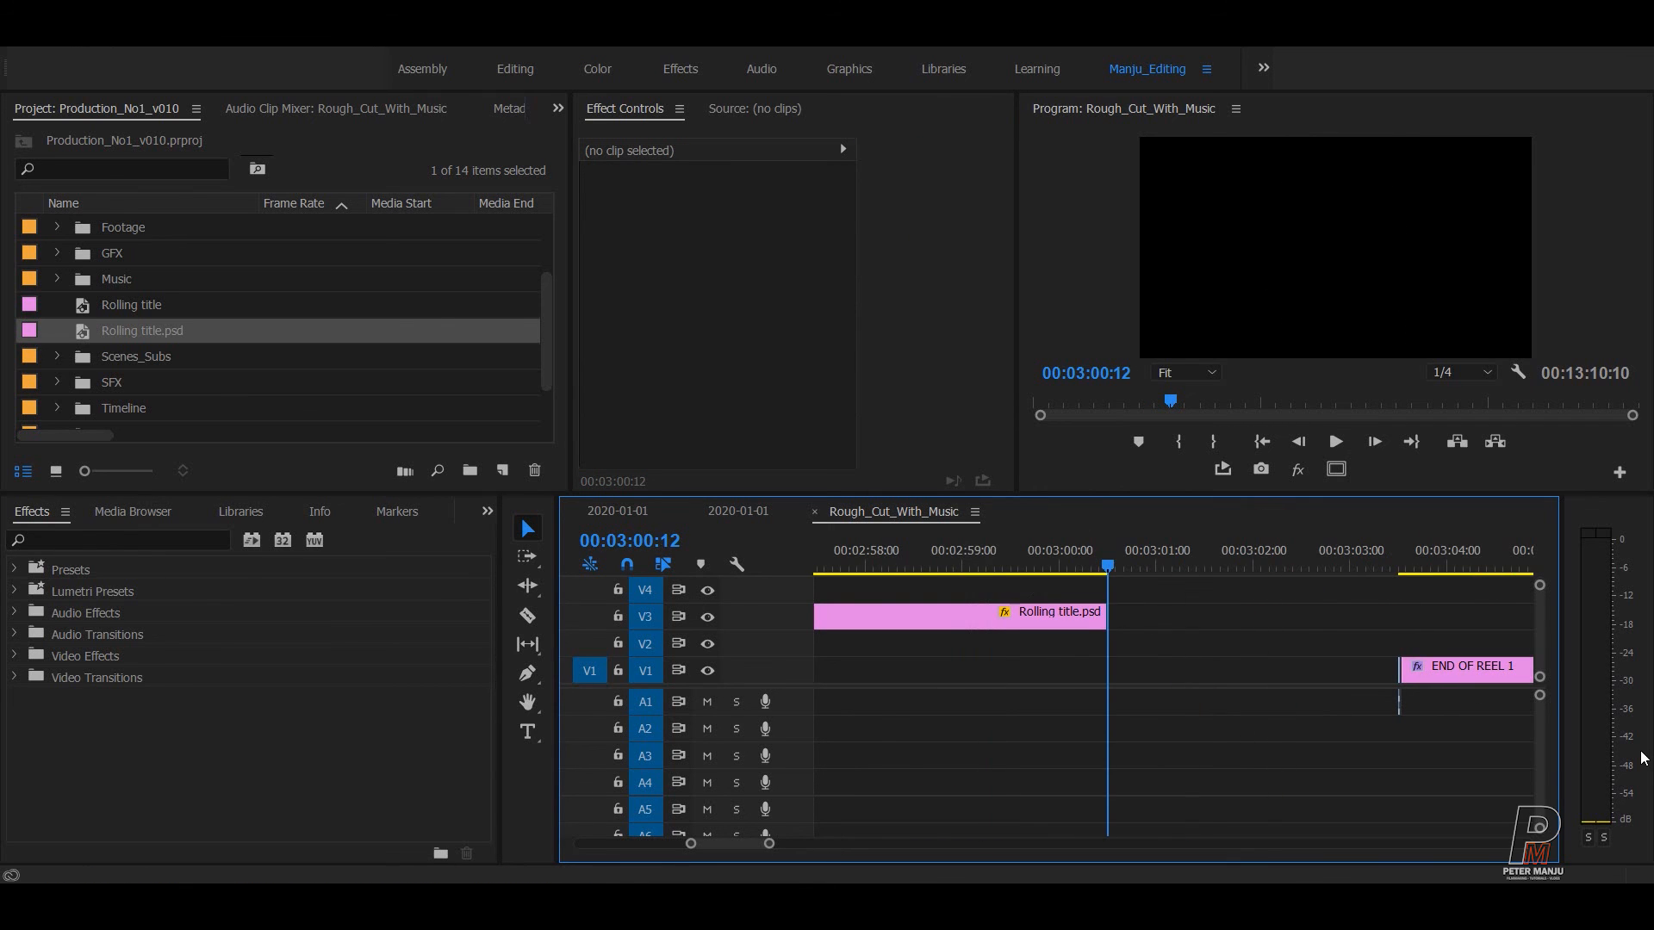
{"action": "key", "text": "i"}
{"action": "key", "text": "Down"}
{"action": "key", "text": "Left"}
{"action": "key", "text": "o"}
{"action": "key", "text": "apostrophe"}
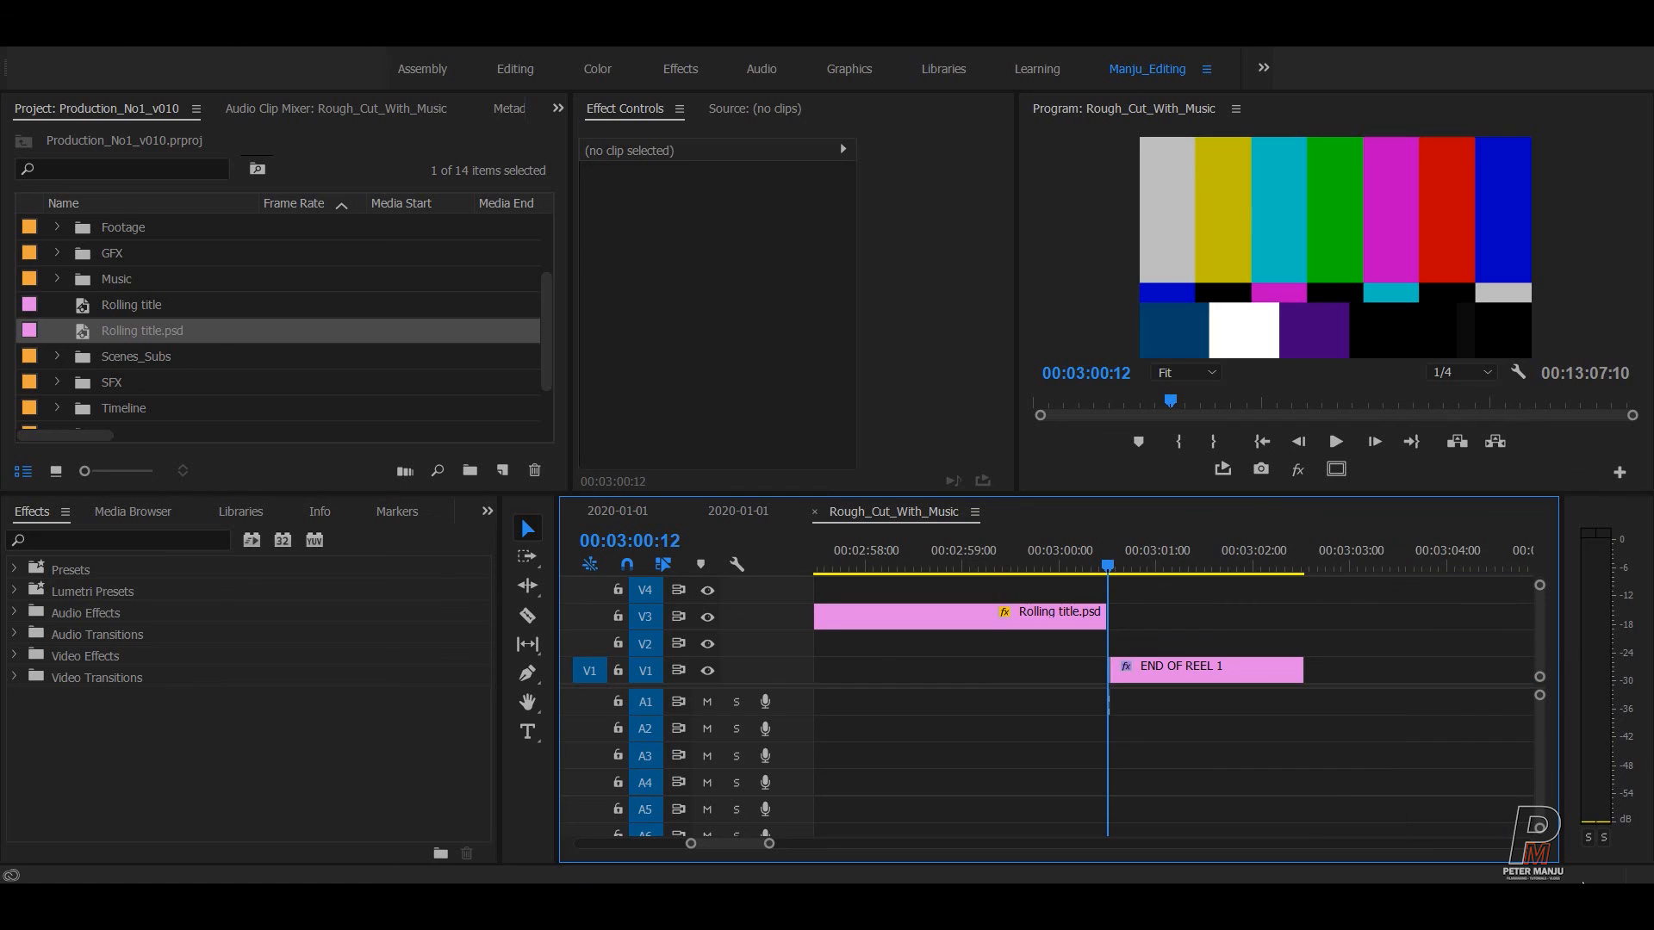
- Save the project and play back the slower rolling credits from 00:02:40:14
{"action": "key", "text": "minus"}
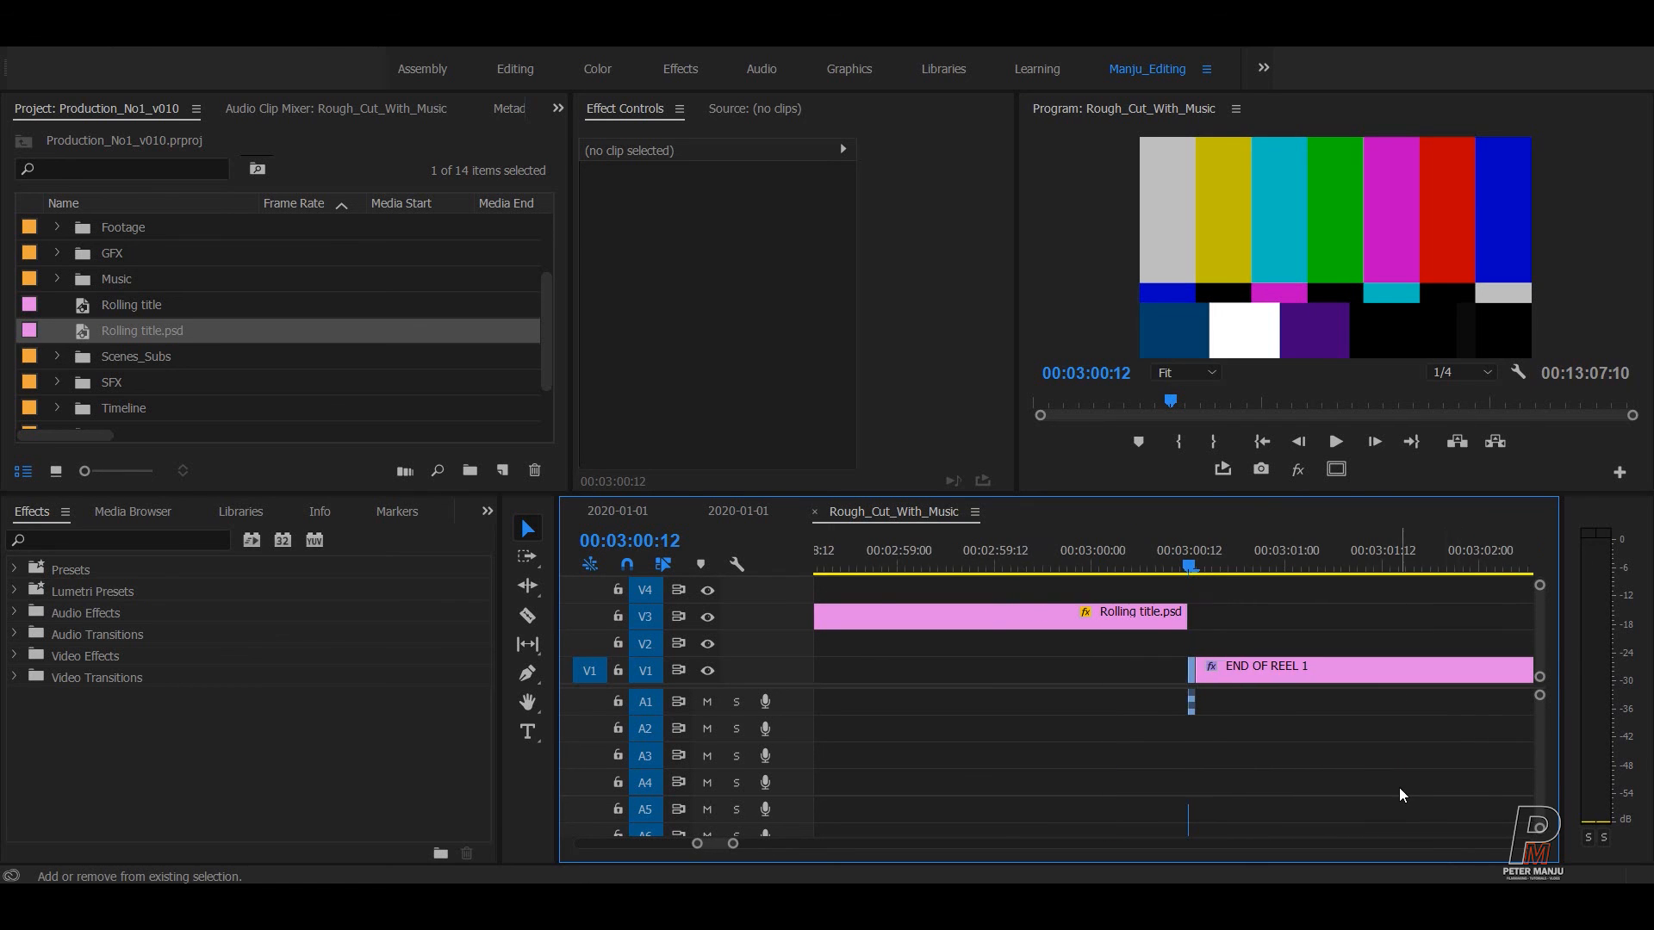
{"action": "key", "text": "ctrl+s"}
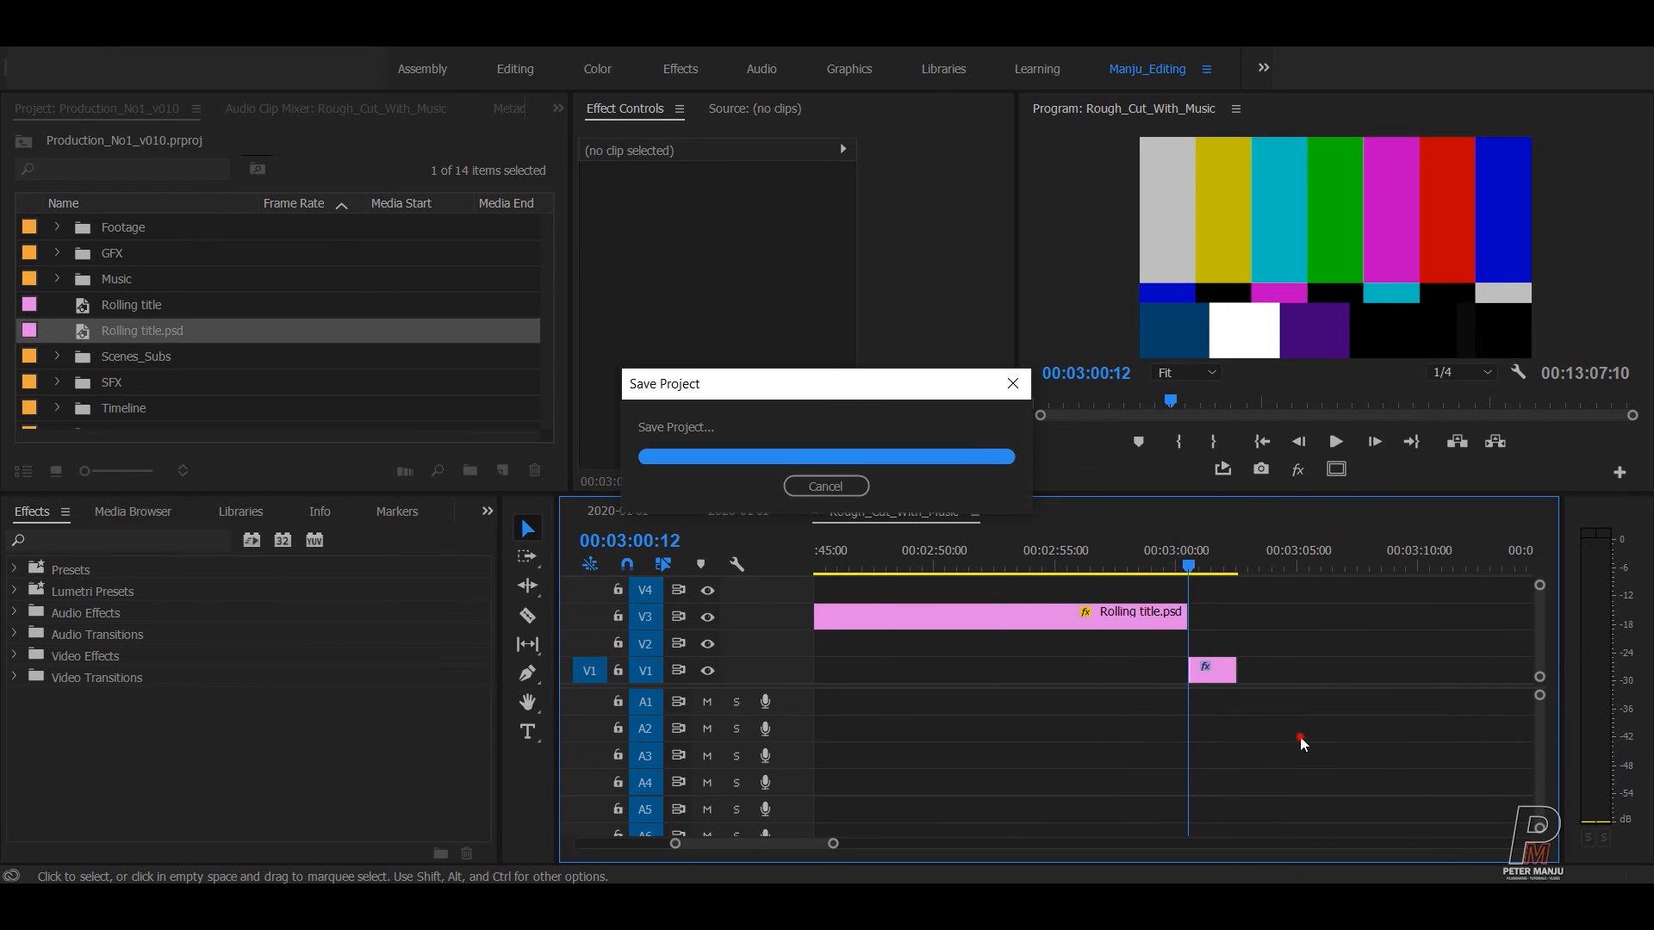
{"action": "key", "text": "minus"}
{"action": "key", "text": "minus"}
{"action": "key", "text": "minus"}
{"action": "left_click", "coordinate": [1155, 566]}
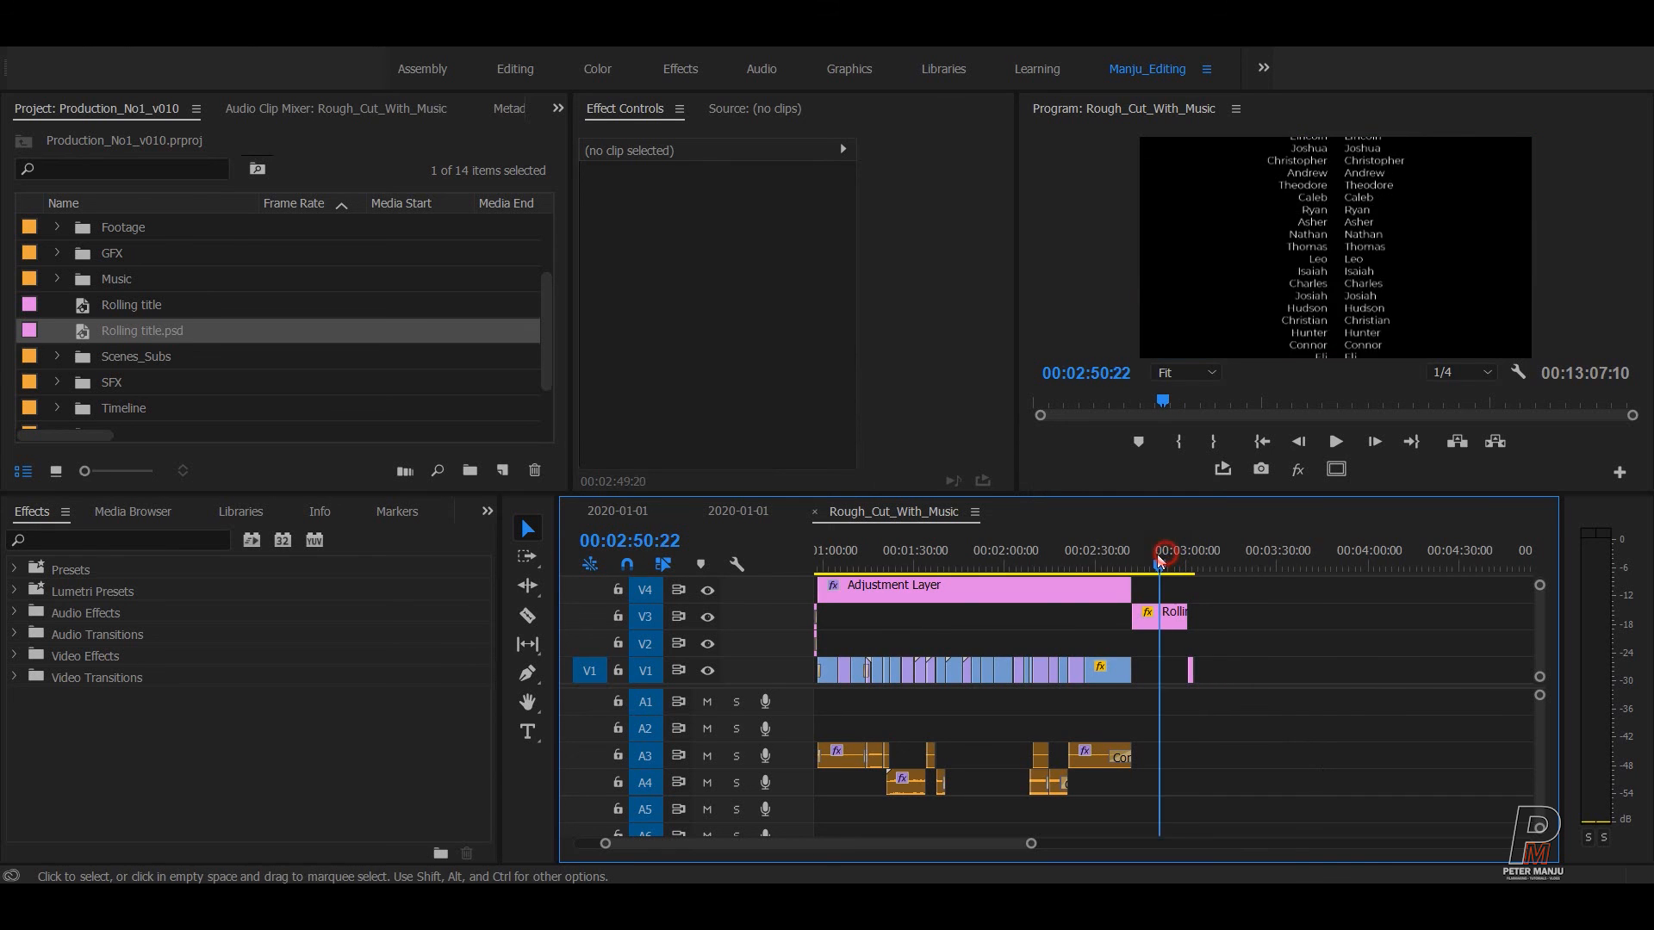
{"action": "key", "text": "equal"}
{"action": "key", "text": "equal"}
{"action": "key", "text": "equal"}
{"action": "left_click", "coordinate": [942, 570]}
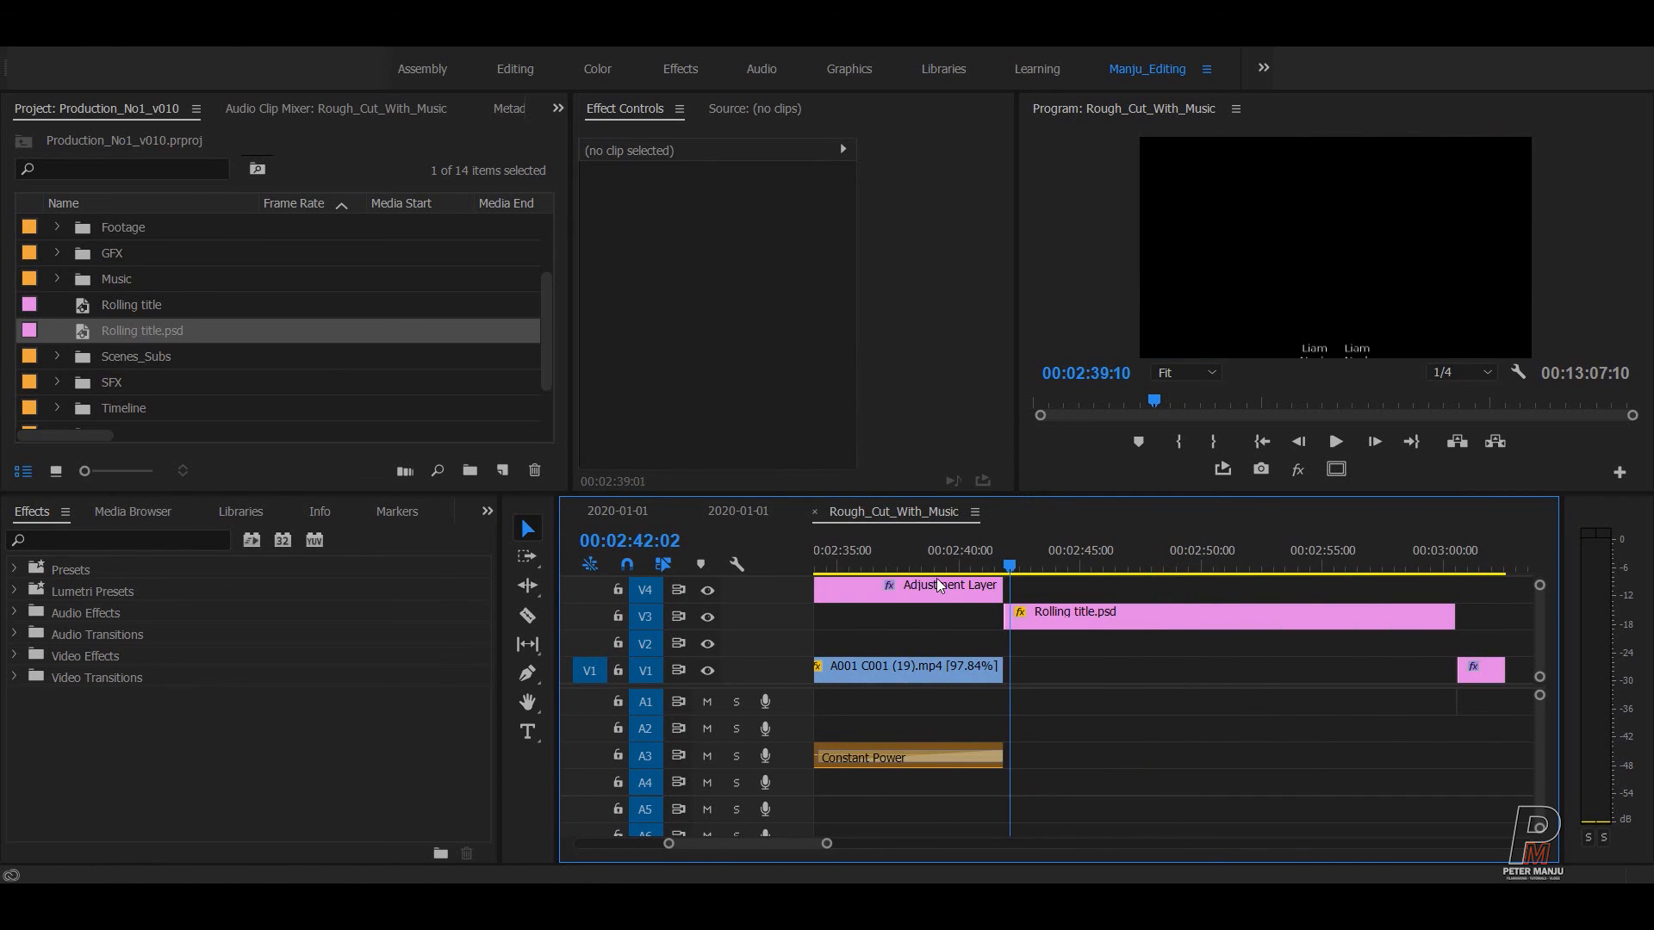
{"action": "left_click", "coordinate": [976, 567]}
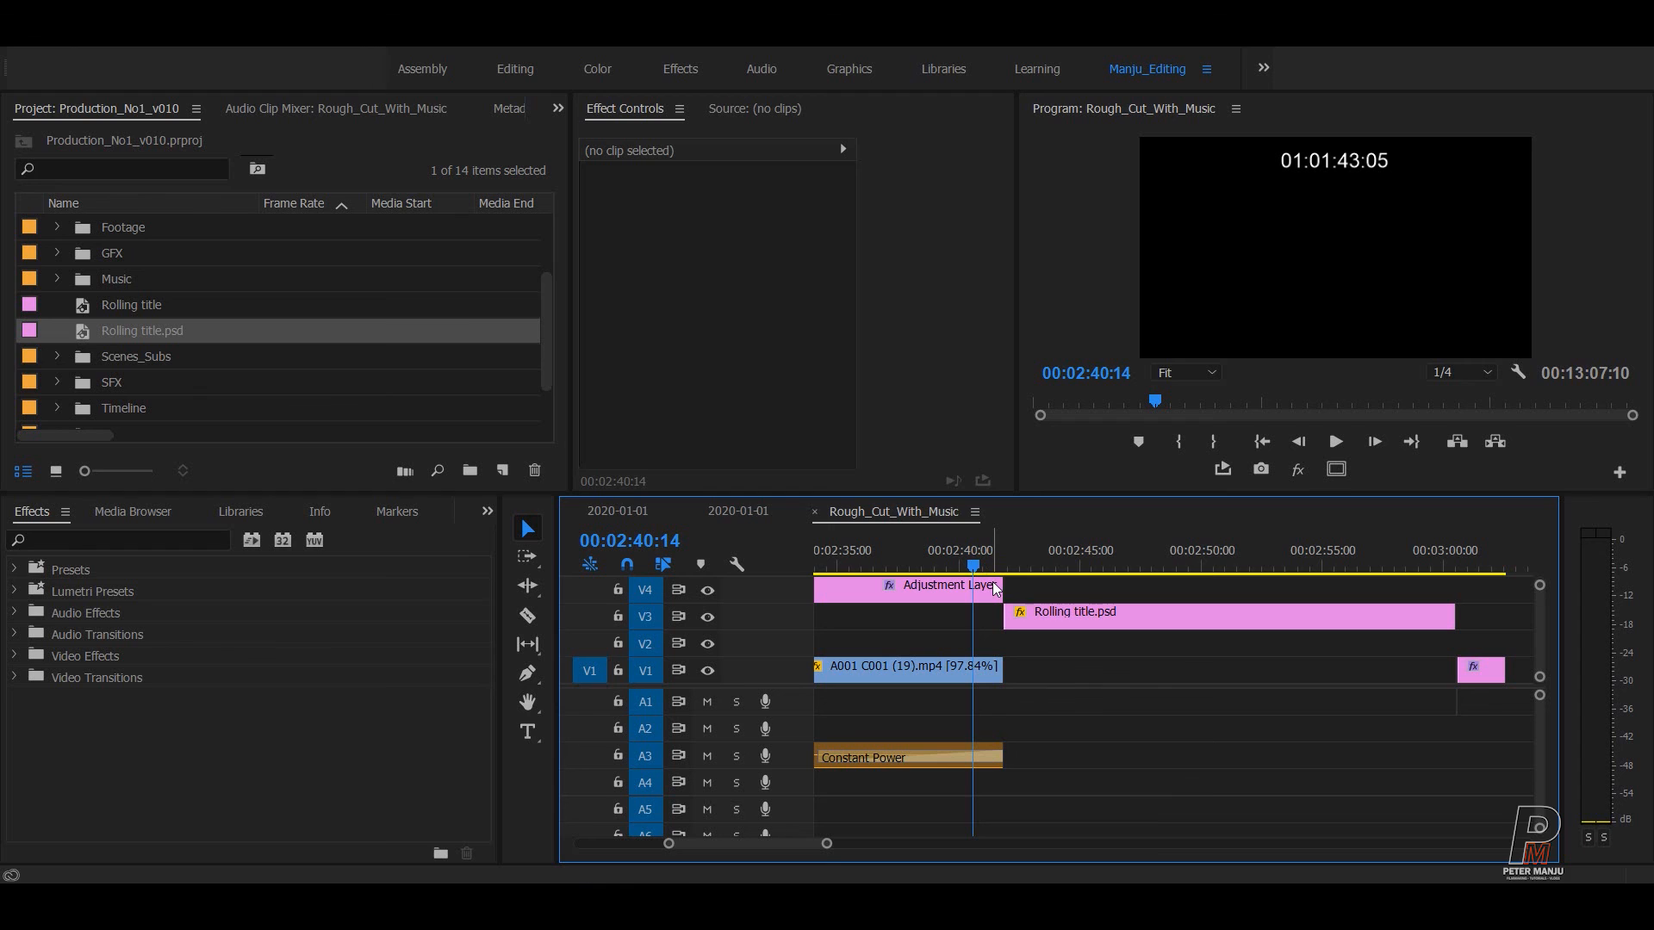
{"action": "key", "text": "ctrl+s"}
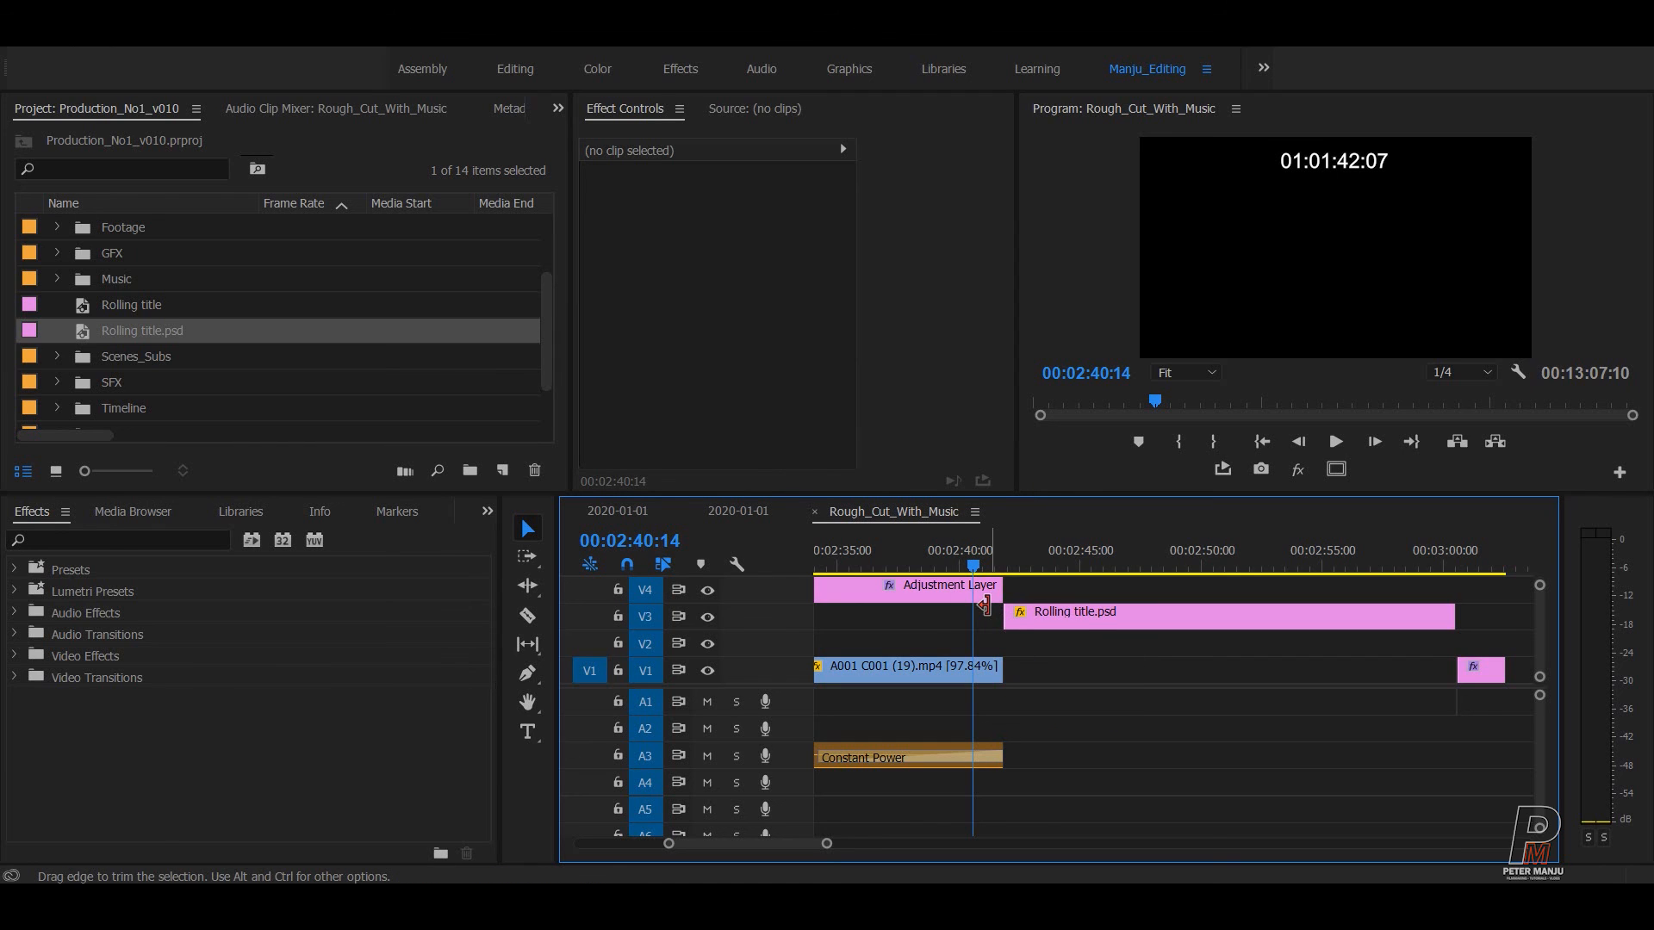
{"action": "key", "text": "space"}
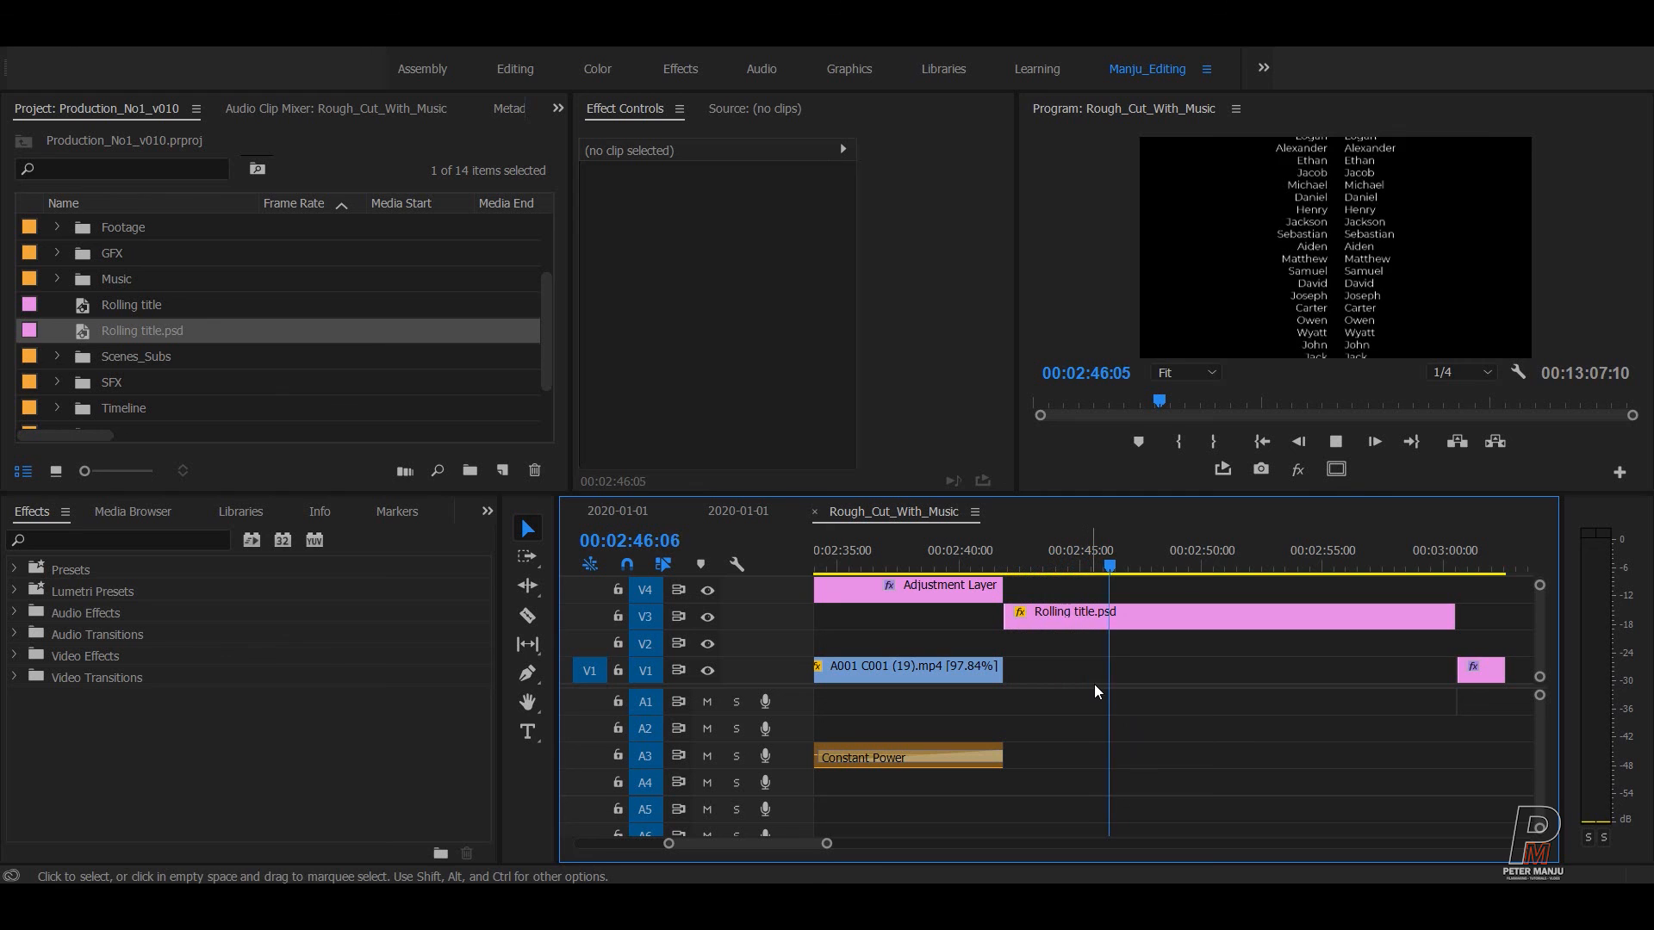
- Stop playback, skim to 00:02:59:17 near the end of the rolling credits and save the project
{"action": "key", "text": "space"}
{"action": "left_click_drag", "start_coordinate": [1275, 547], "coordinate": [1437, 517]}
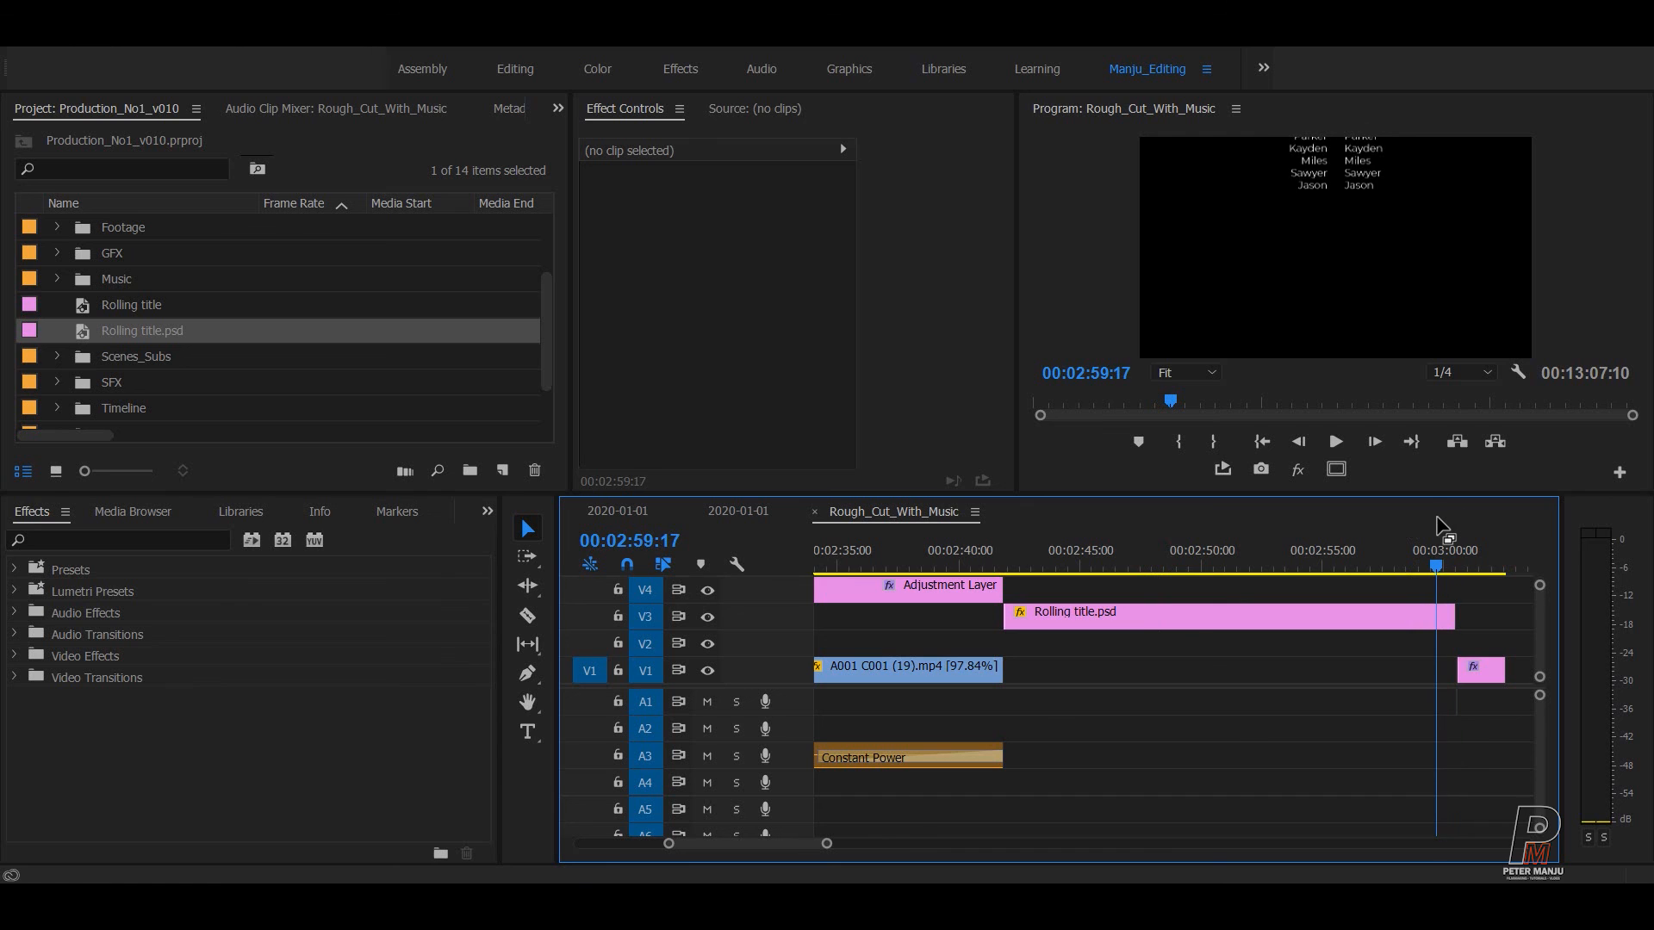
{"action": "key", "text": "minus"}
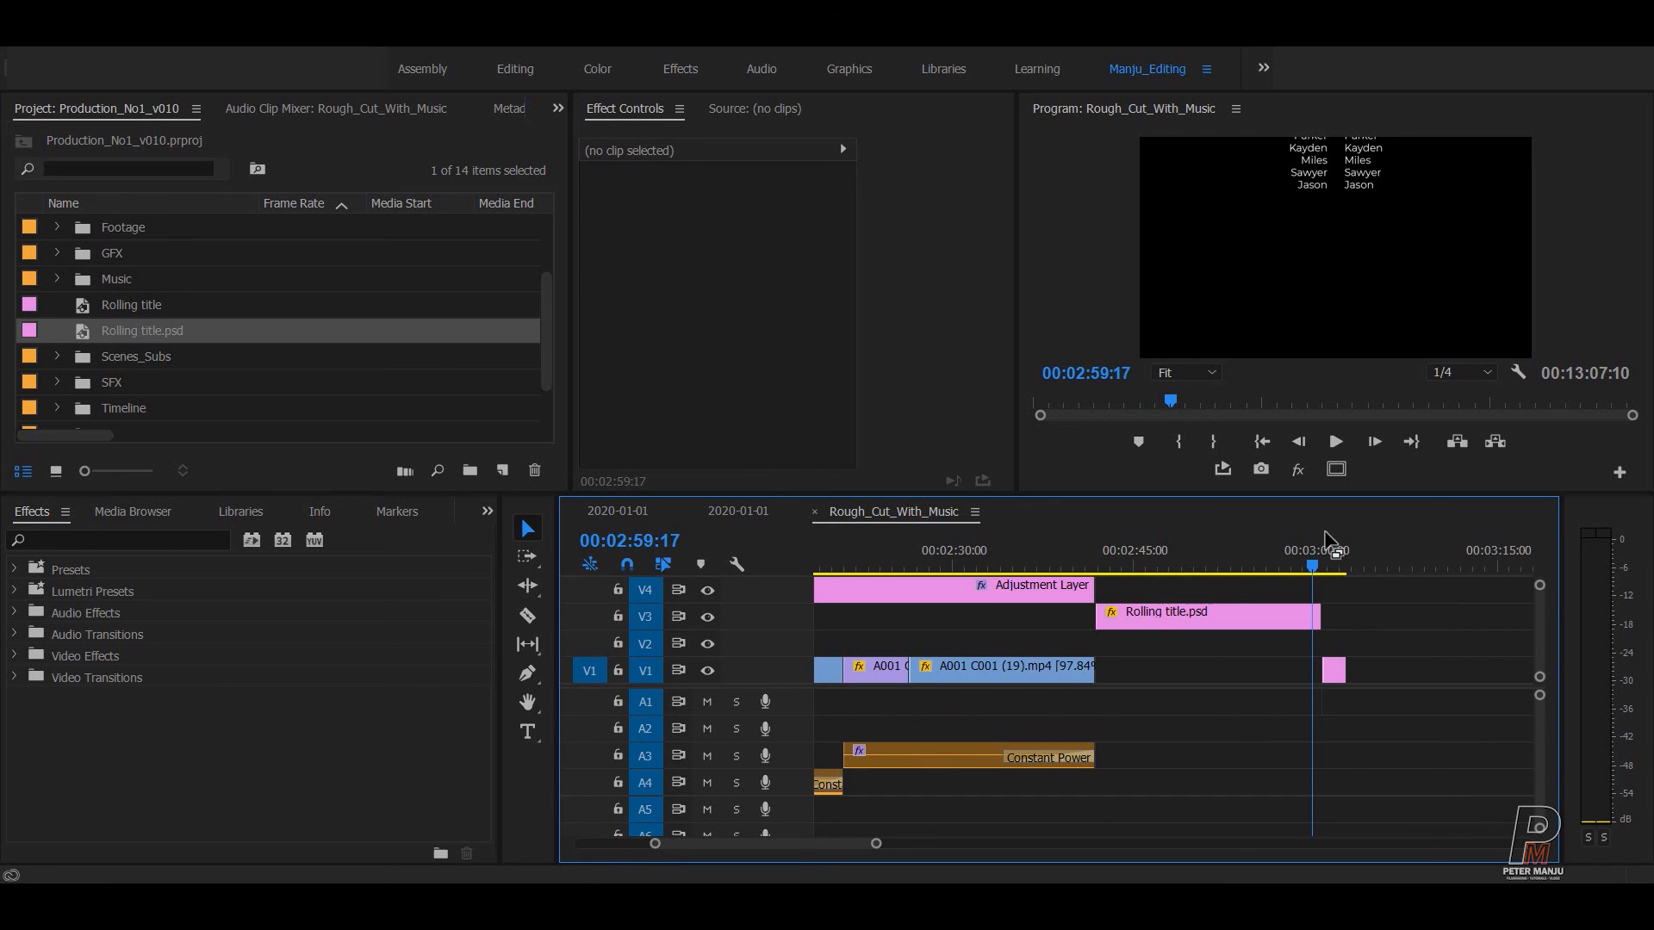
{"action": "key", "text": "ctrl+s"}
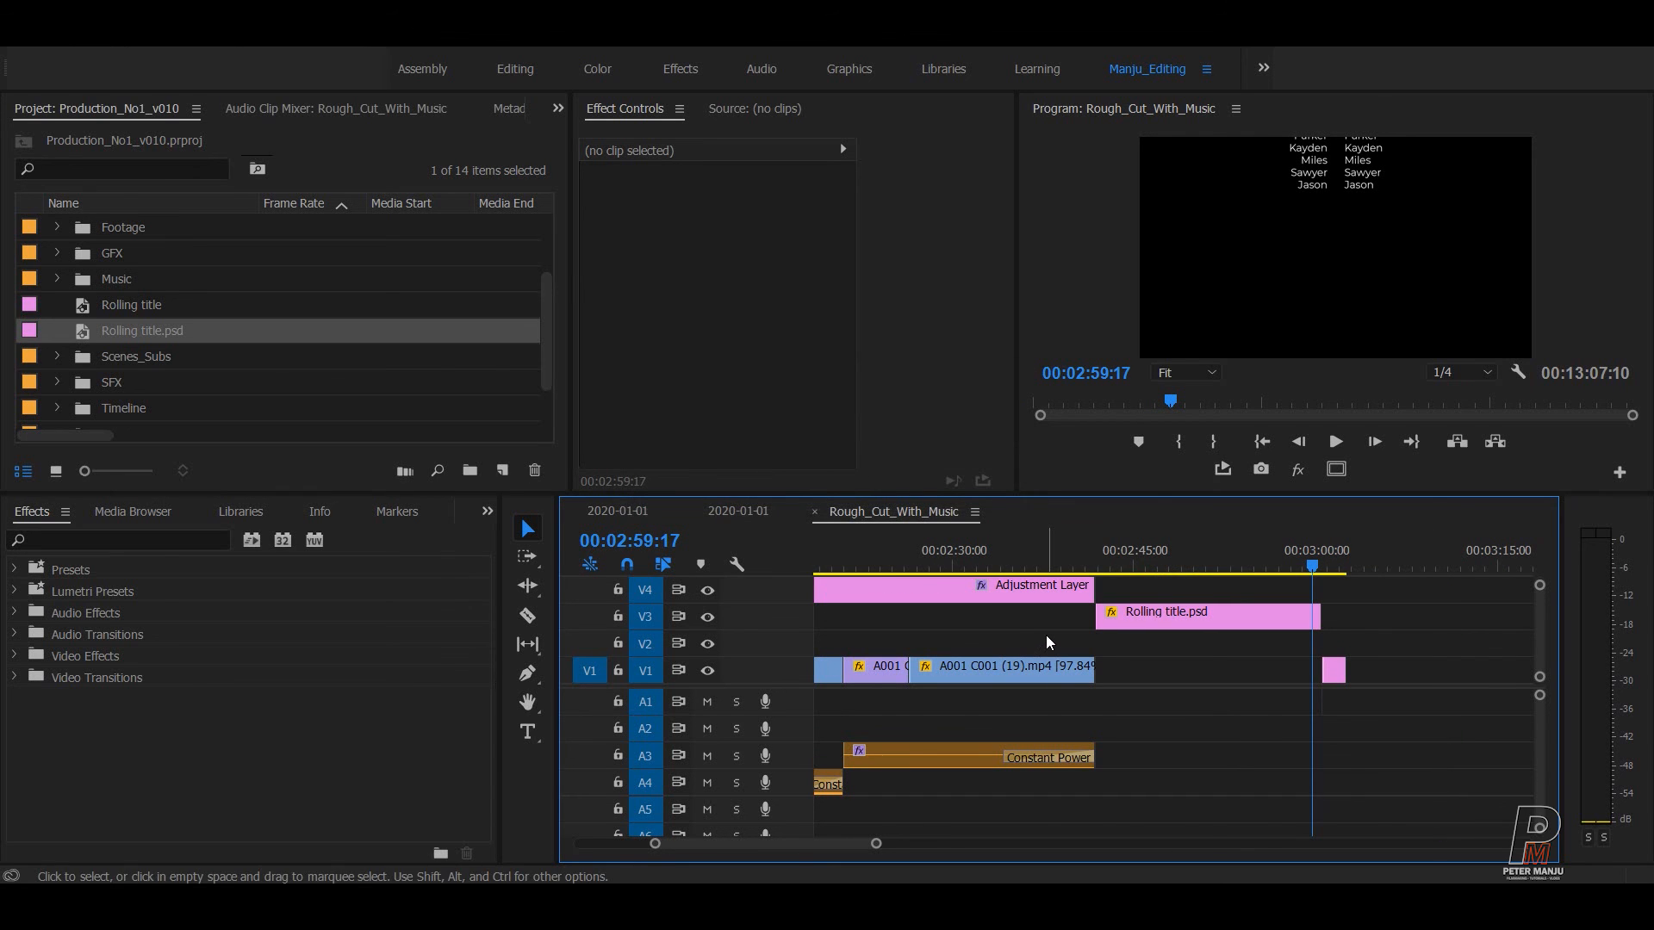
- Mark an In point at the sequence start and an Out point at 00:03:02:13 on the END OF REEL 1 clip's last frame, and save
{"action": "key", "text": "minus"}
{"action": "key", "text": "minus"}
{"action": "key", "text": "minus"}
{"action": "key", "text": "minus"}
{"action": "key", "text": "grave"}
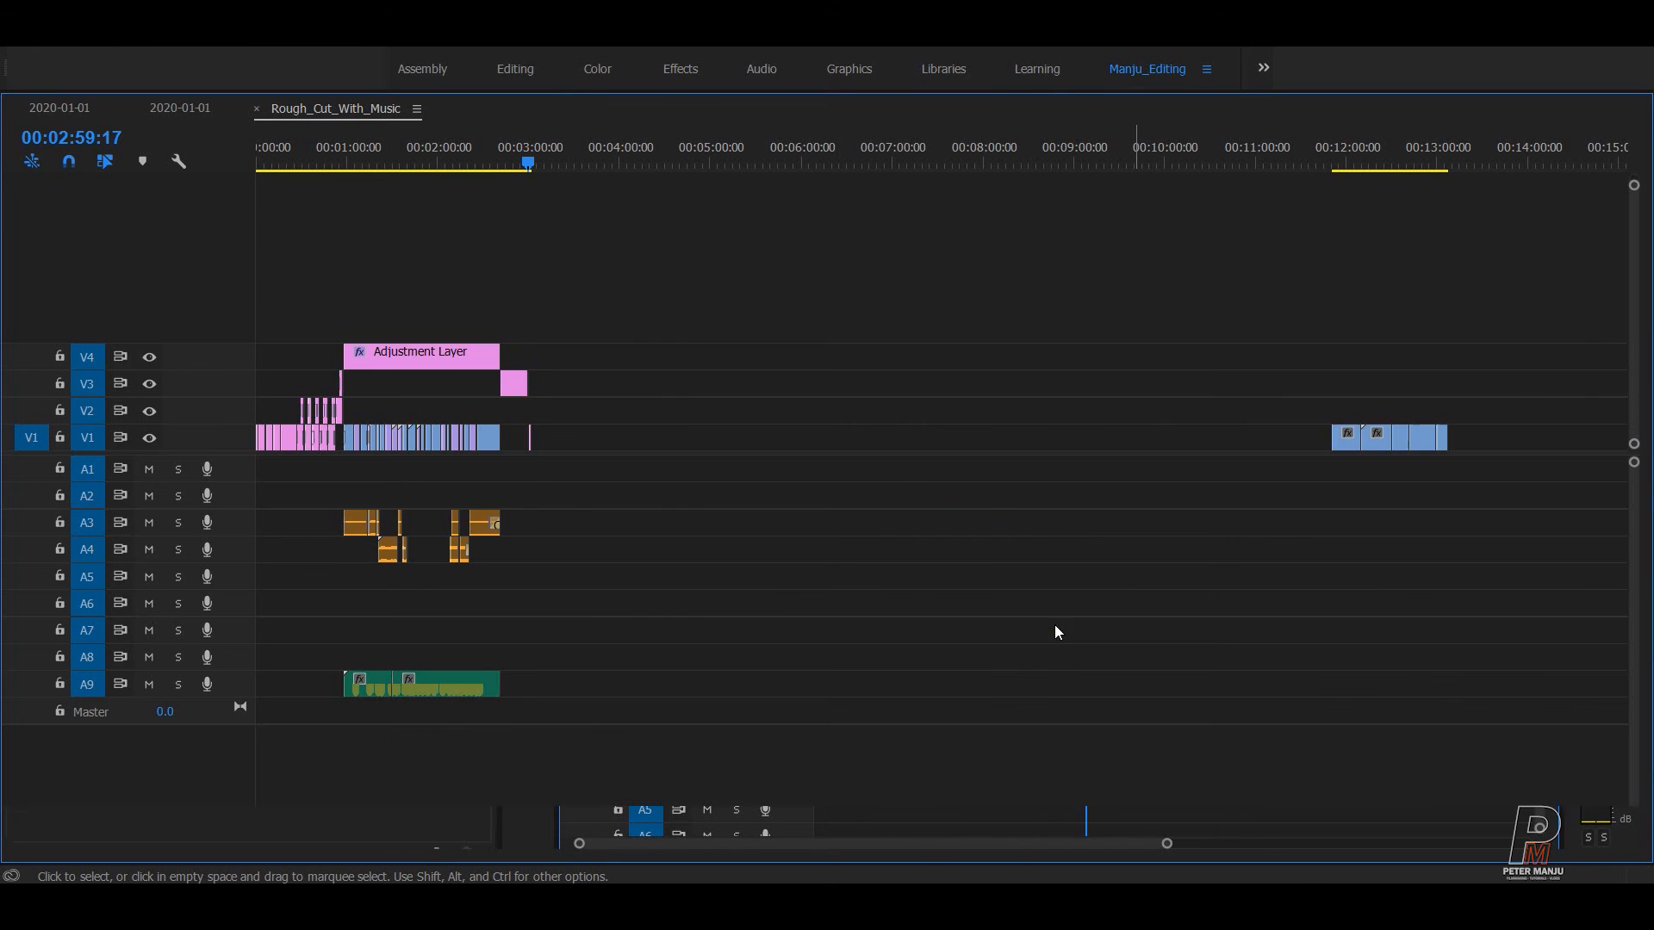
{"action": "left_click", "coordinate": [774, 630]}
{"action": "key", "text": "minus"}
{"action": "key", "text": "equal"}
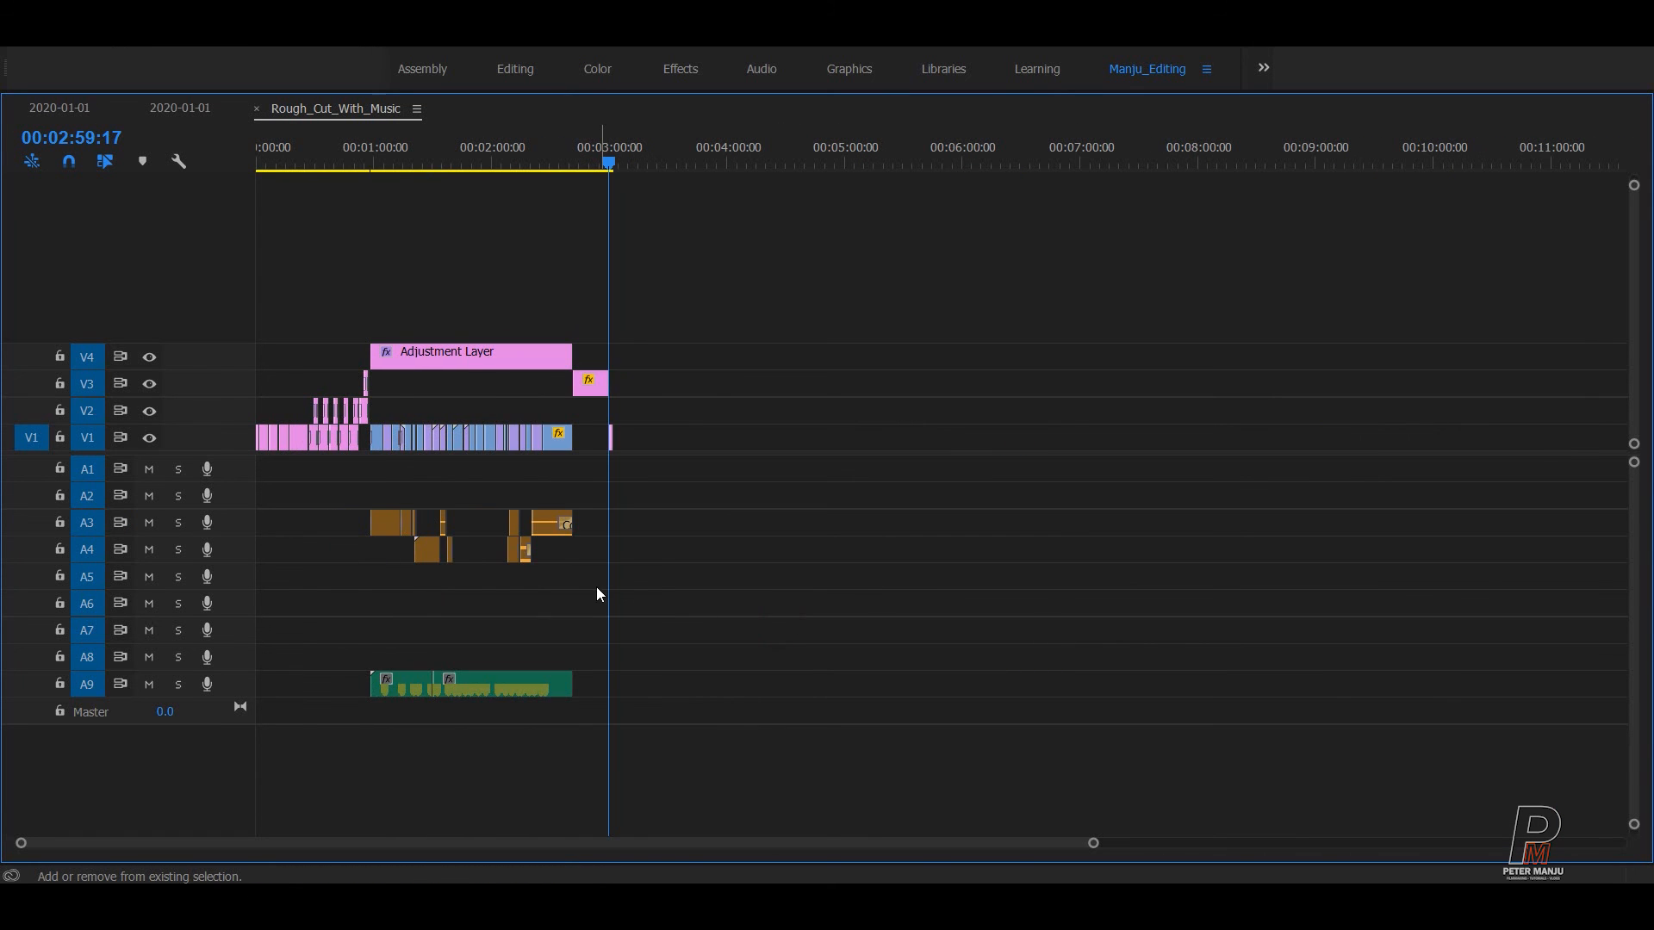
{"action": "left_click_drag", "start_coordinate": [563, 165], "coordinate": [245, 245]}
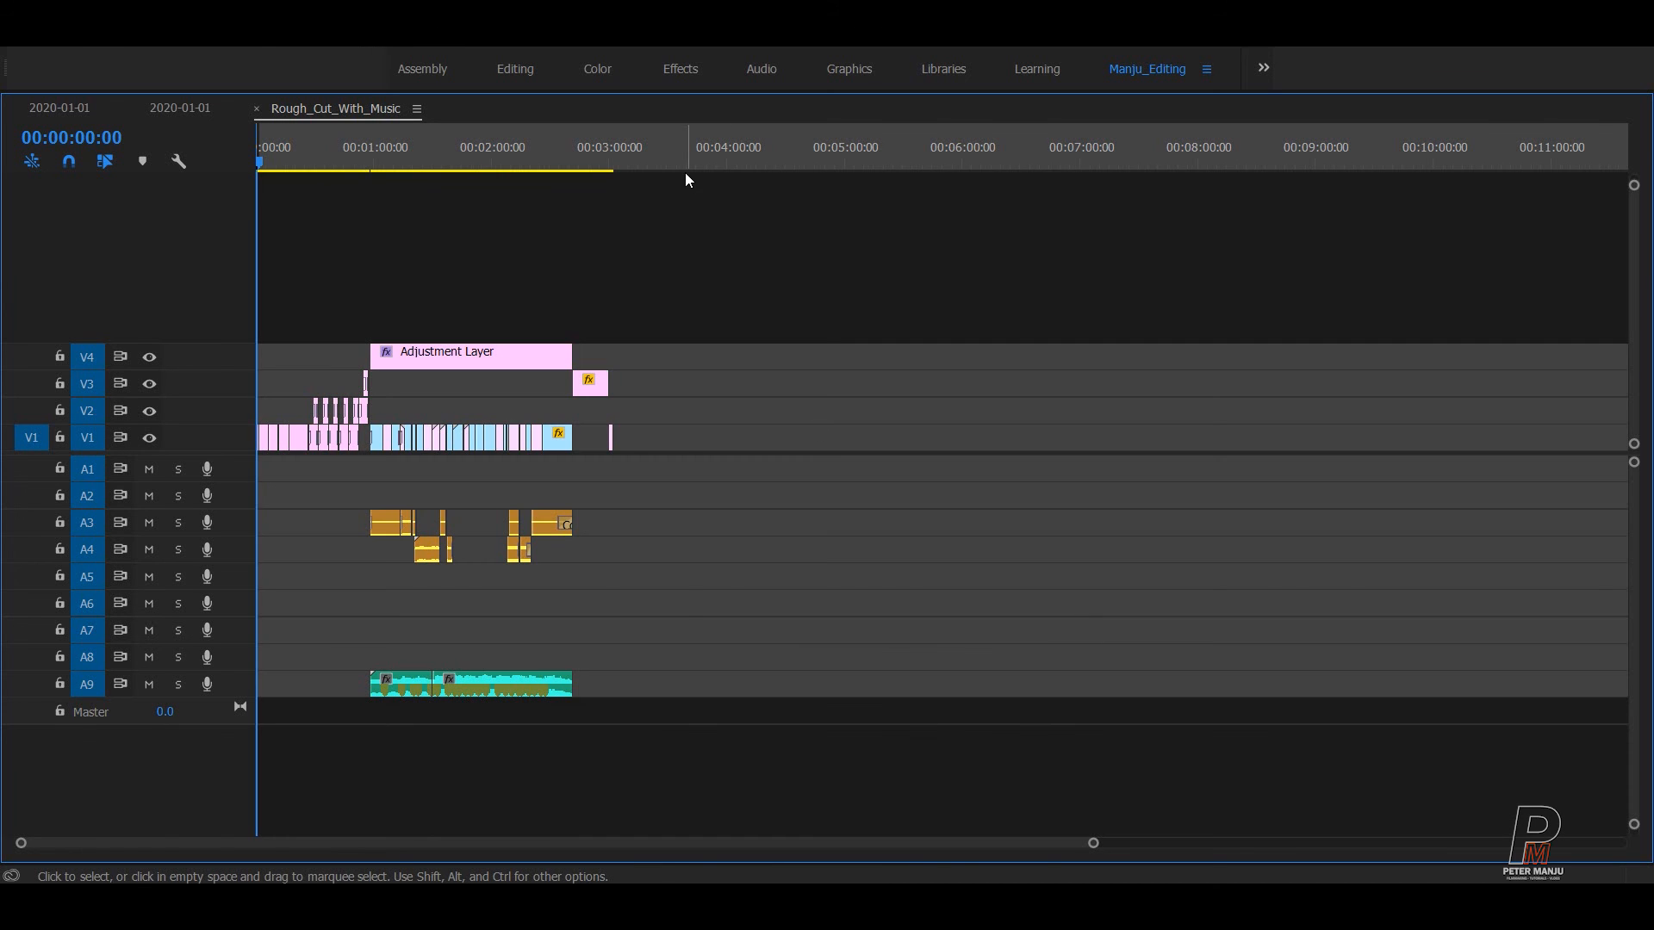
{"action": "left_click", "coordinate": [686, 162]}
{"action": "key", "text": "End"}
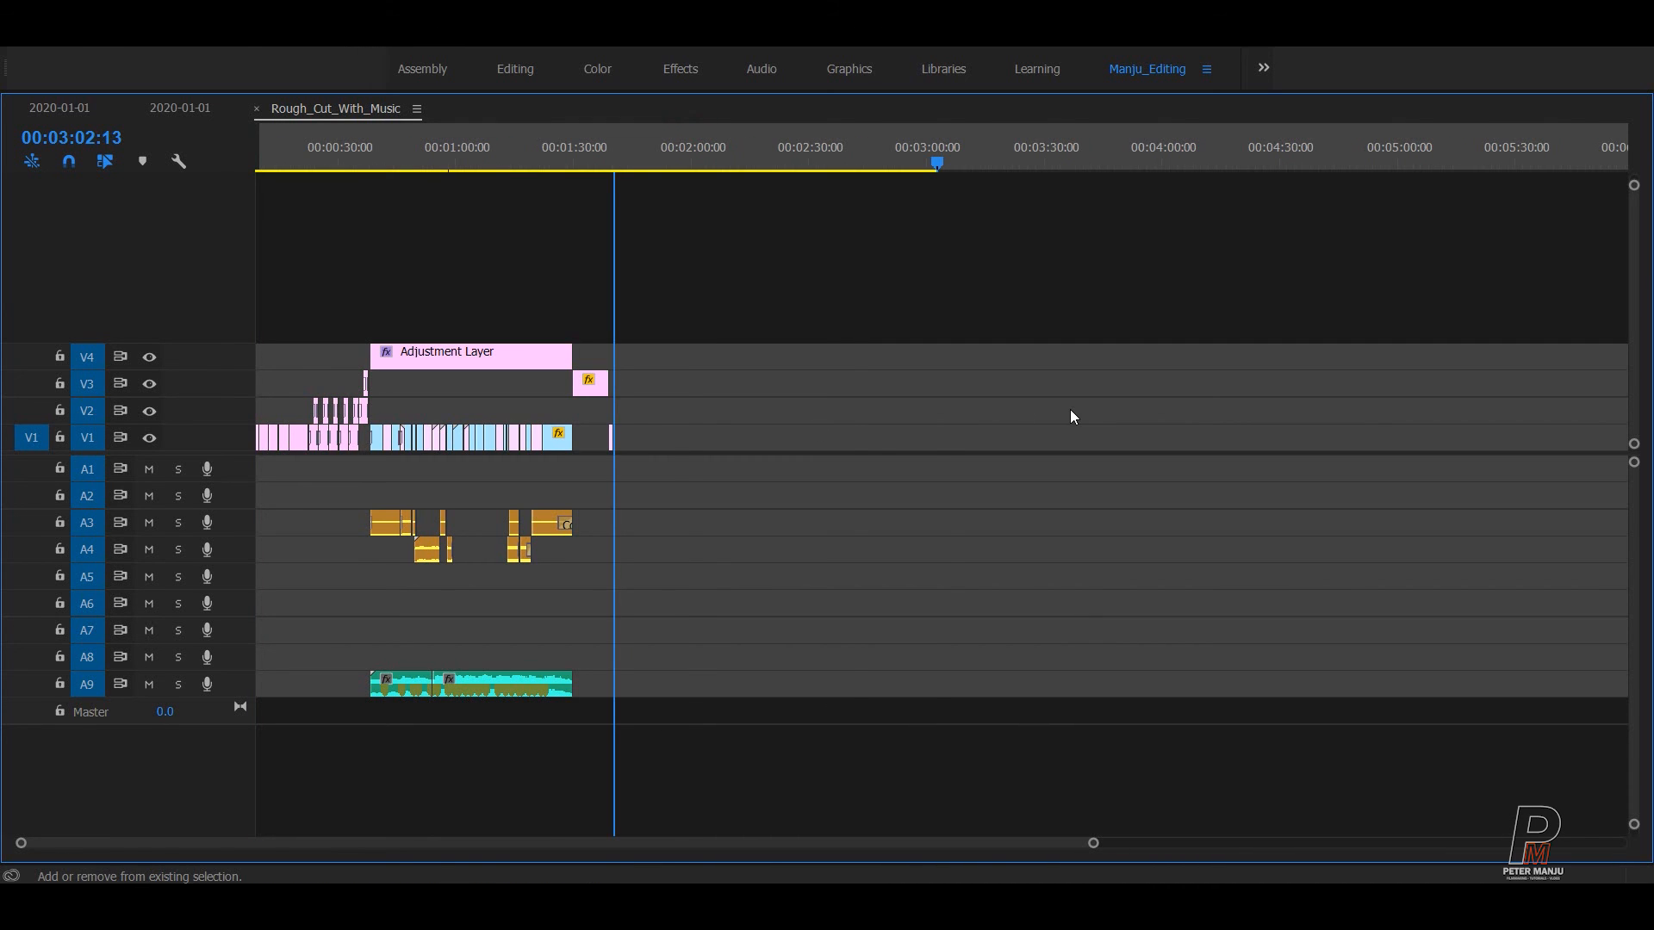
{"action": "key", "text": "equal"}
{"action": "key", "text": "equal"}
{"action": "key", "text": "equal"}
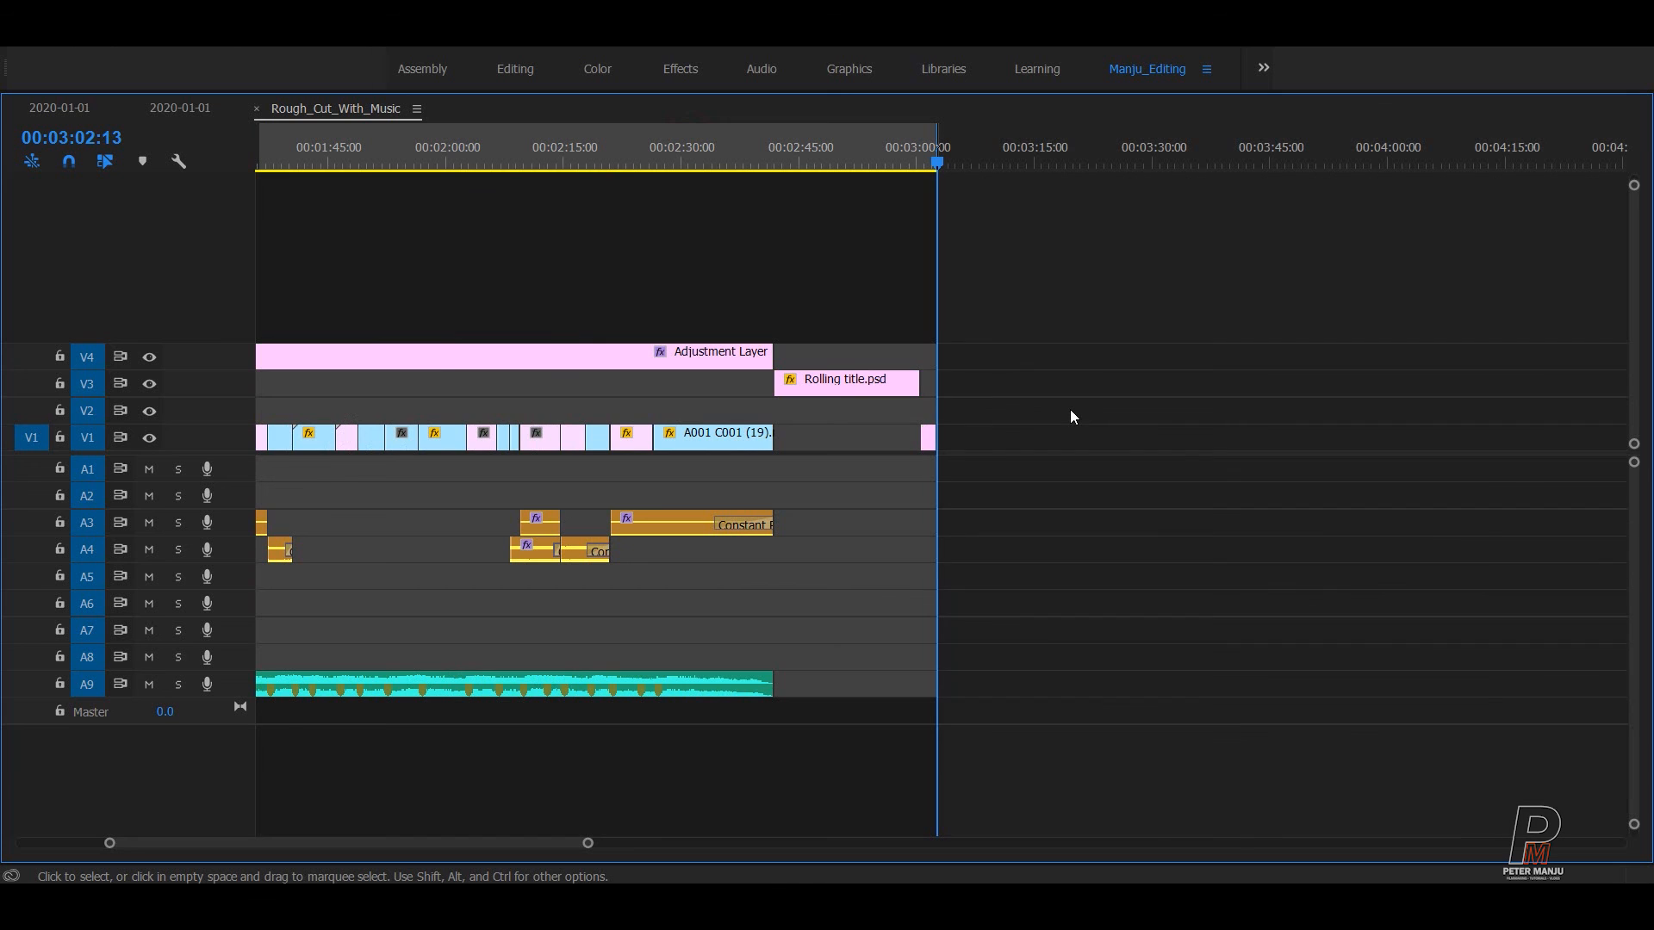
{"action": "key", "text": "ctrl+s"}
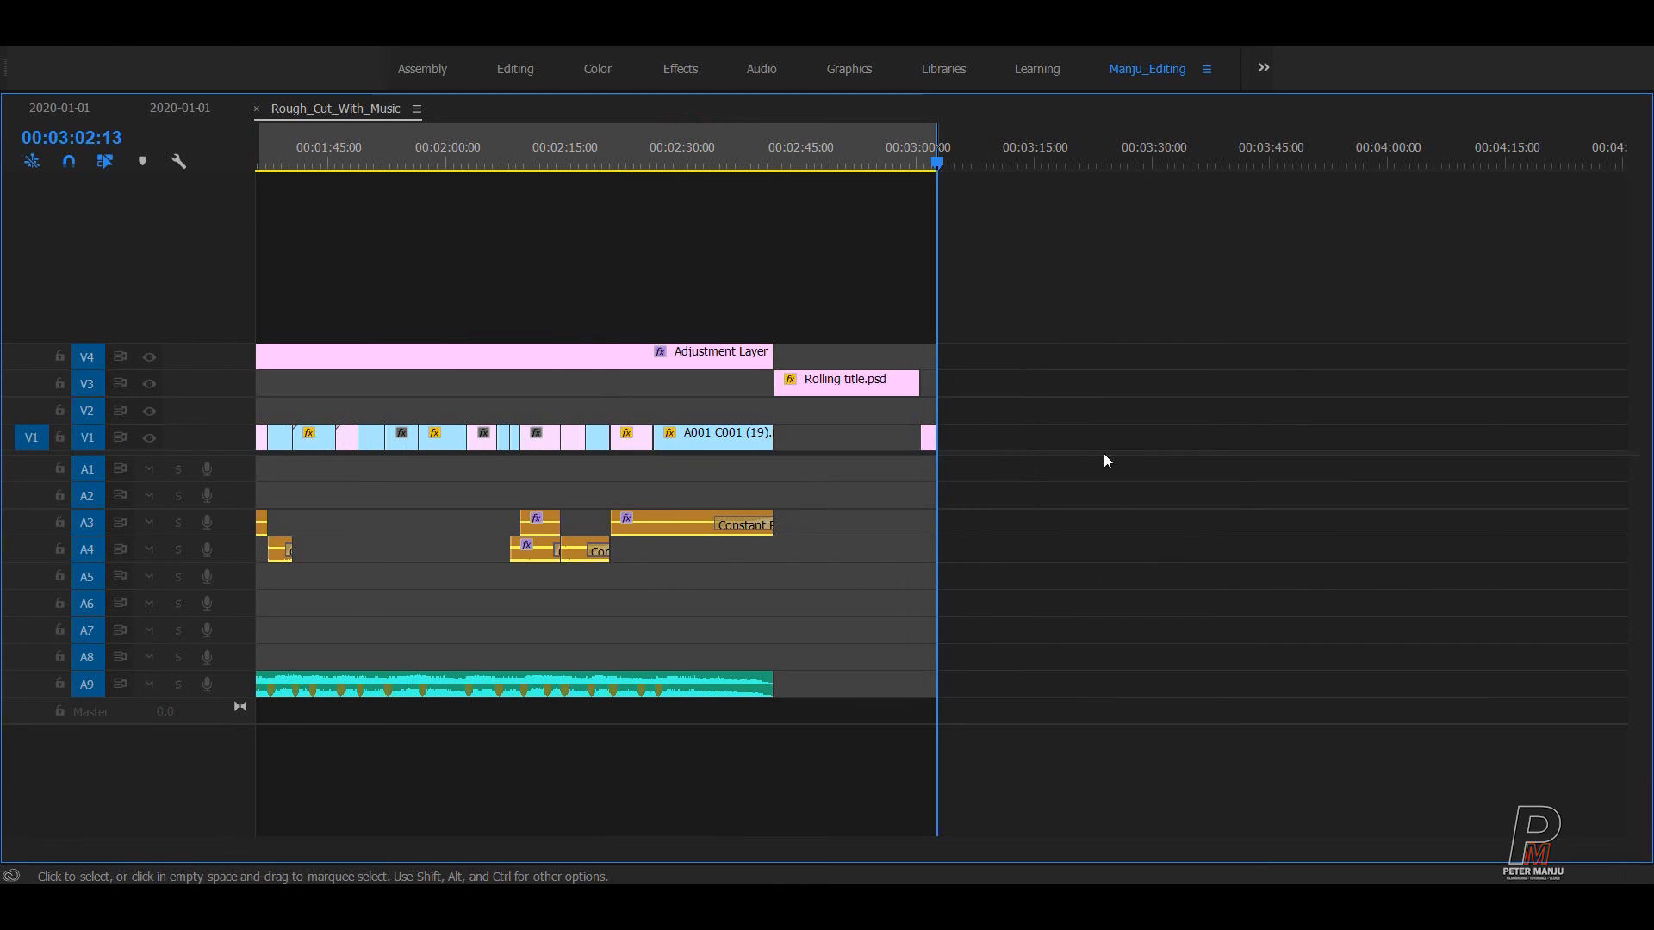
- Move the playhead to 00:03:00:12, where the rolling credits meet the colour bars, and save the project
{"action": "key", "text": "equal"}
{"action": "key", "text": "minus"}
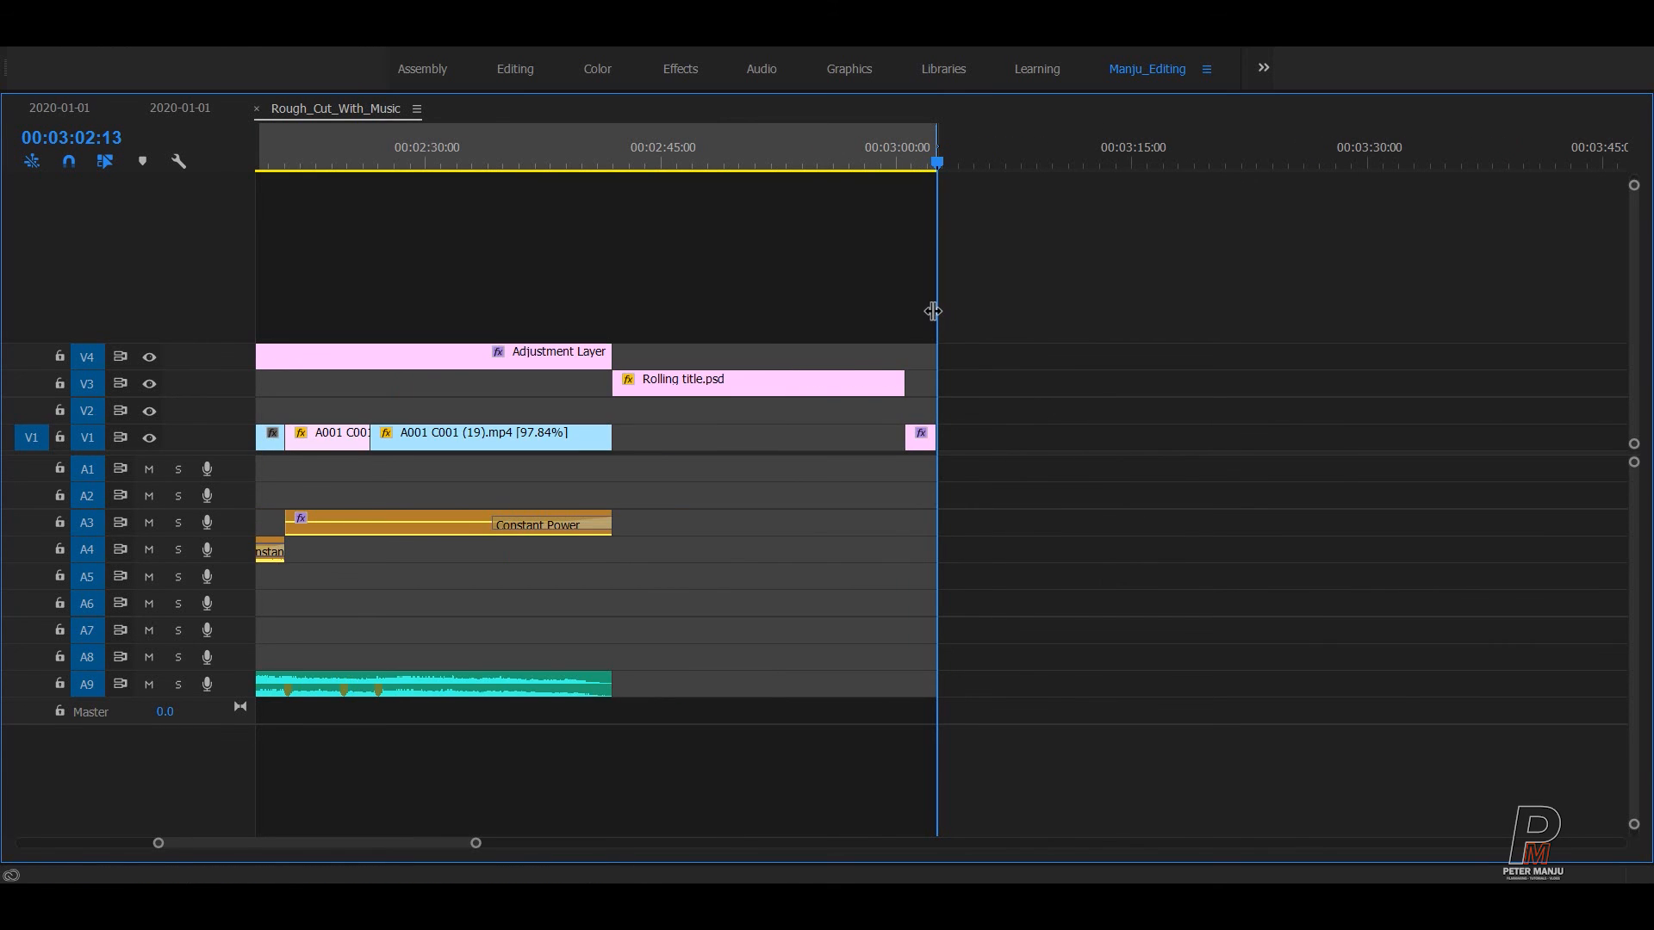
{"action": "mouse_move", "coordinate": [923, 166]}
{"action": "left_mouse_down"}
{"action": "mouse_move", "coordinate": [891, 167]}
{"action": "mouse_move", "coordinate": [911, 164]}
{"action": "left_mouse_up"}
{"action": "key", "text": "equal"}
{"action": "key", "text": "equal"}
{"action": "key", "text": "minus"}
{"action": "key", "text": "minus"}
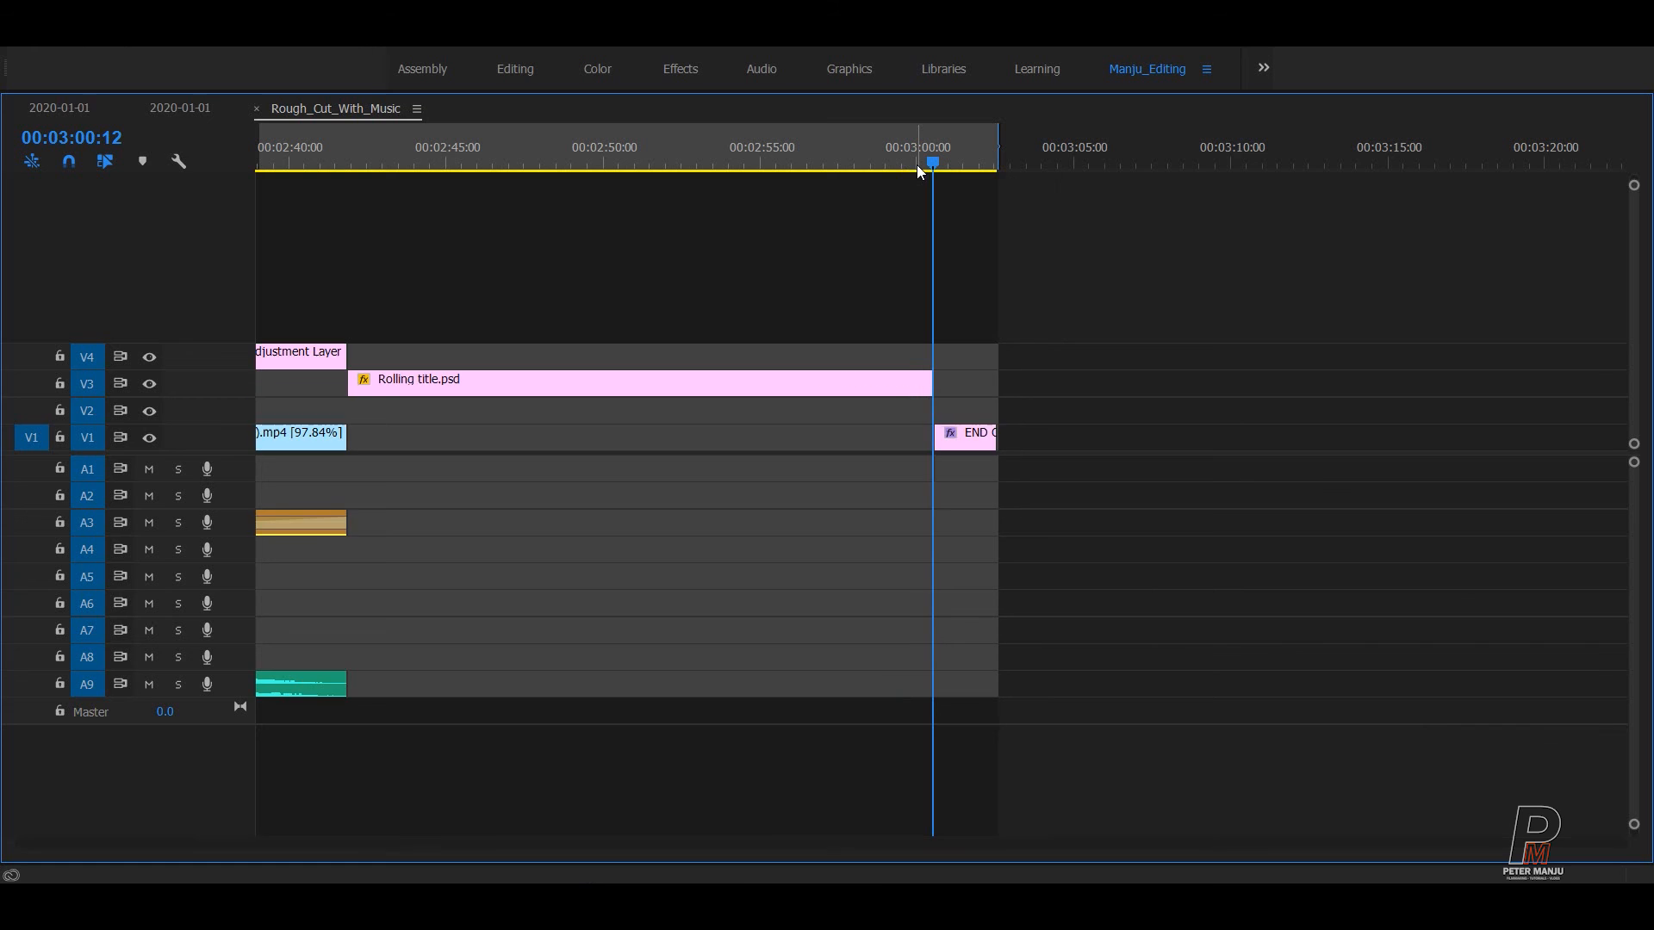
{"action": "key", "text": "ctrl+s"}
{"action": "key", "text": "grave"}
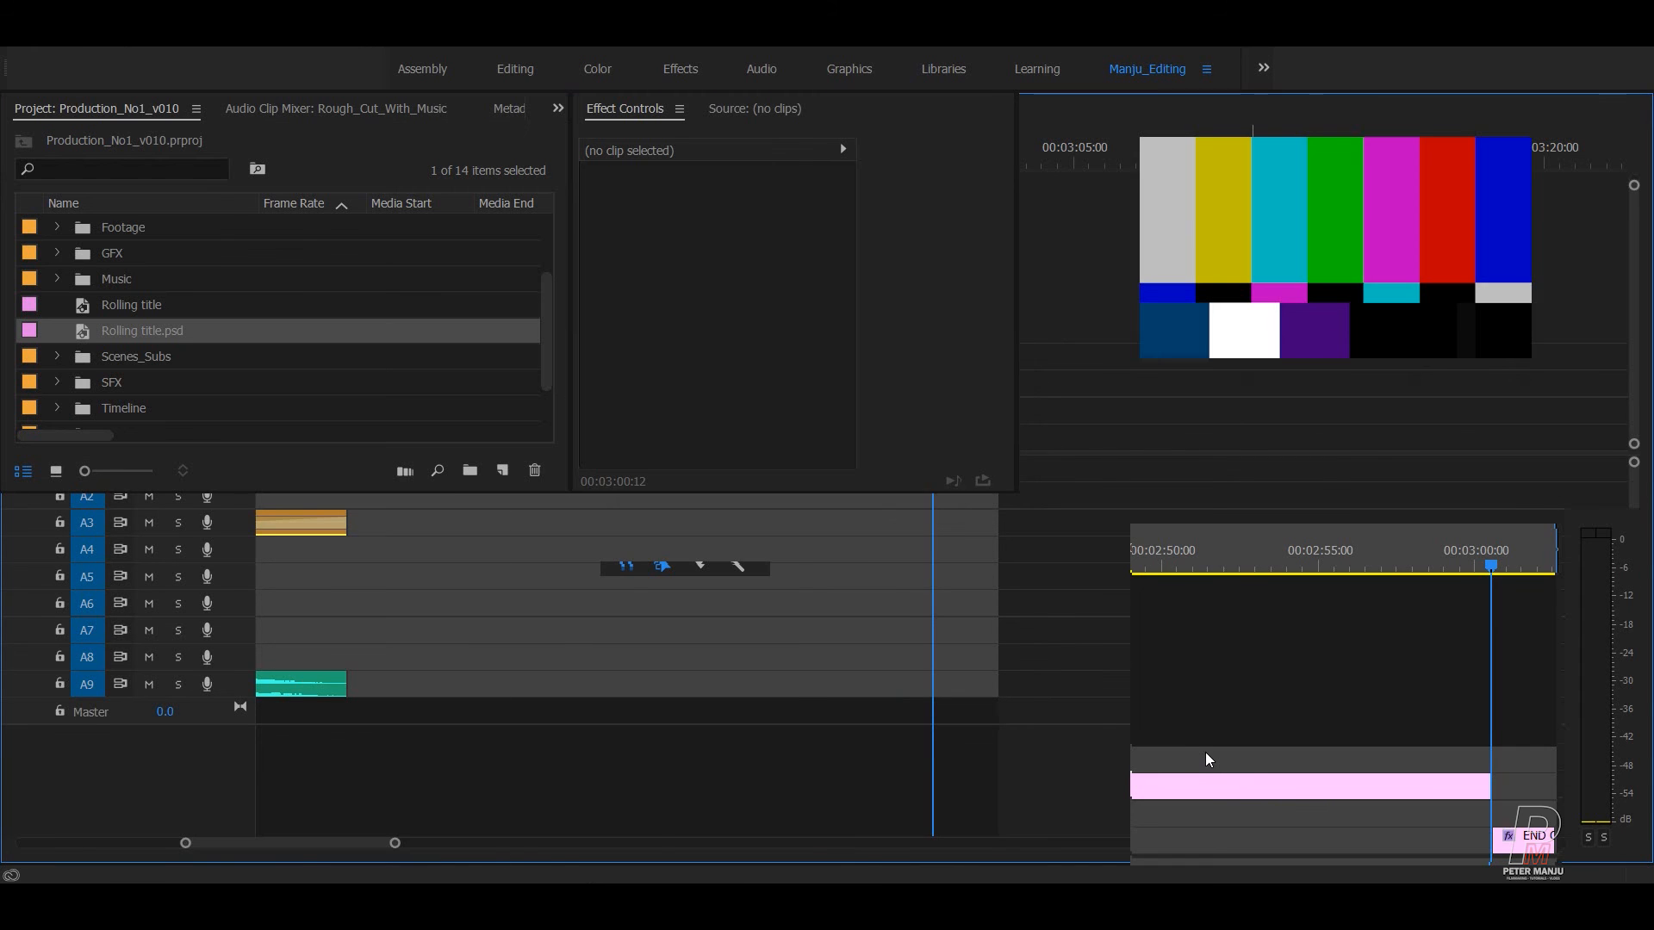
- Play the sequence from its start and review the reel, certificate, disclaimer, special thanks and movie title cards
{"action": "key", "text": "Home"}
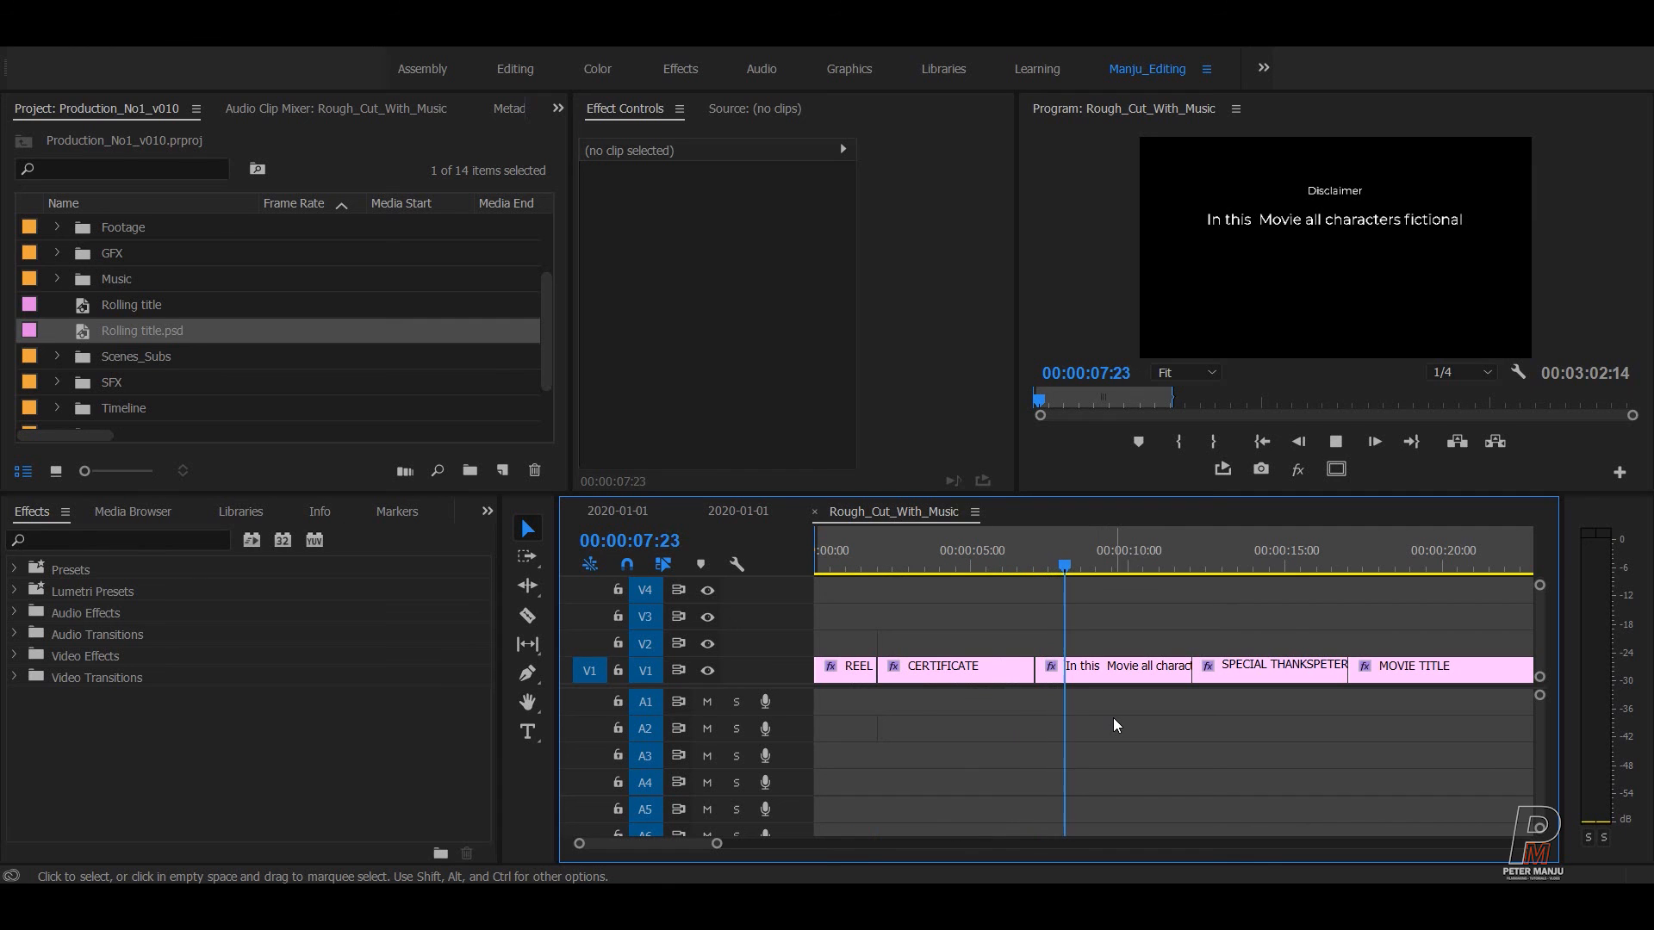
{"action": "scroll", "coordinate": [1115, 719], "scroll_direction": "down", "scroll_amount": 2}
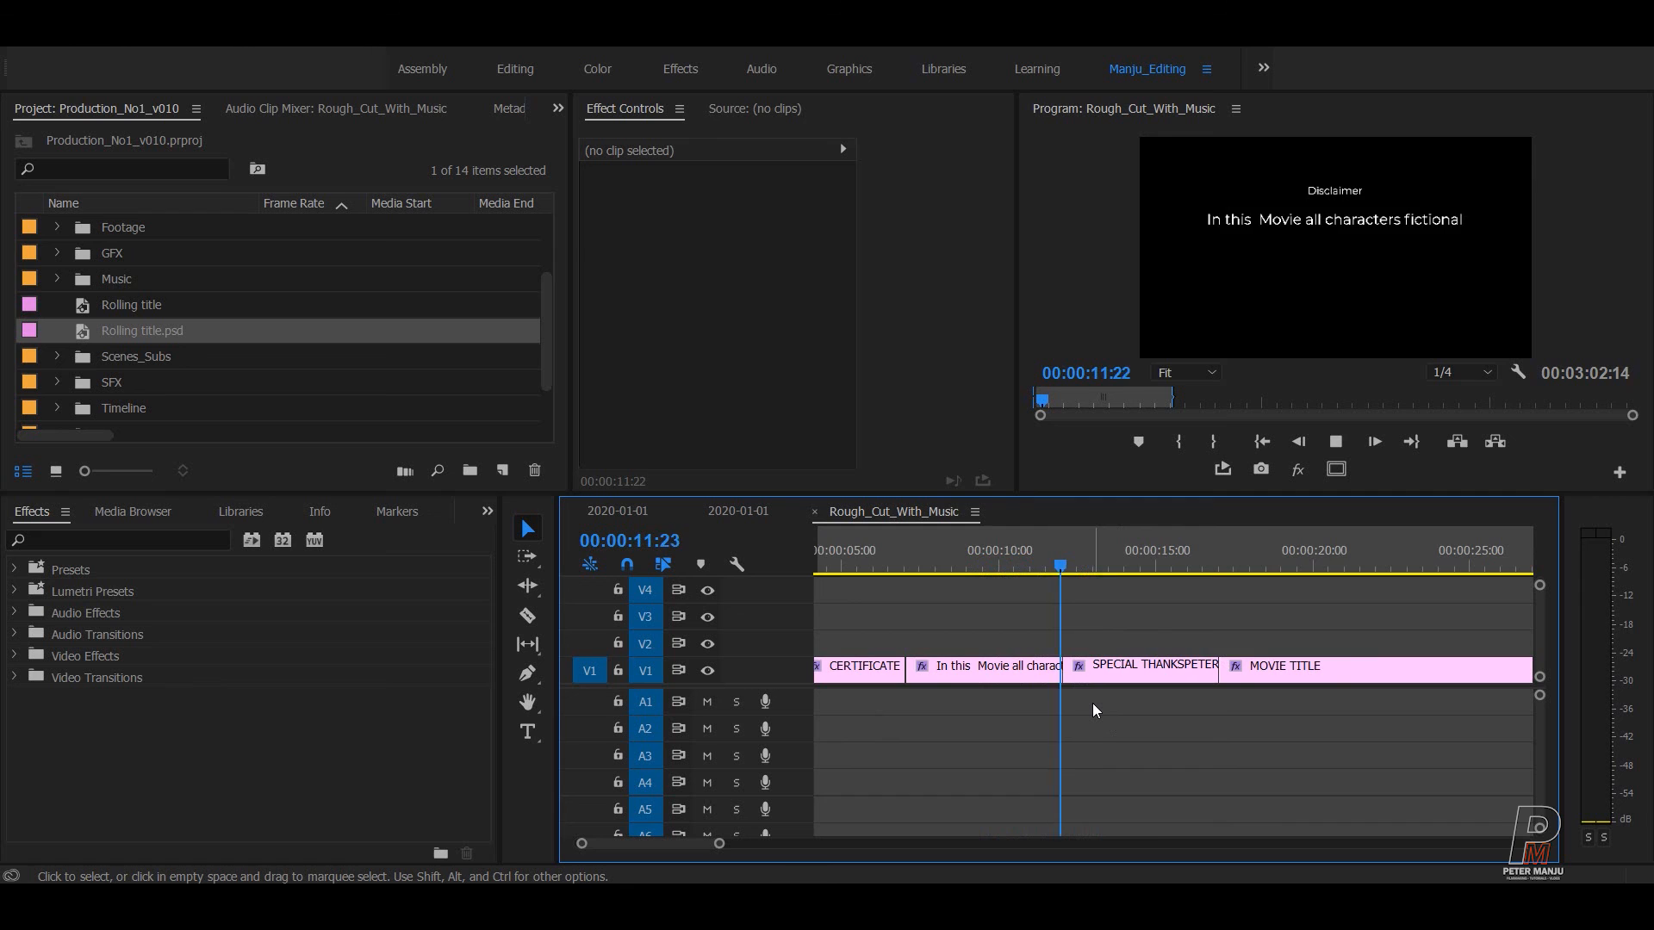
{"action": "scroll", "coordinate": [1092, 701], "scroll_direction": "down", "scroll_amount": 2}
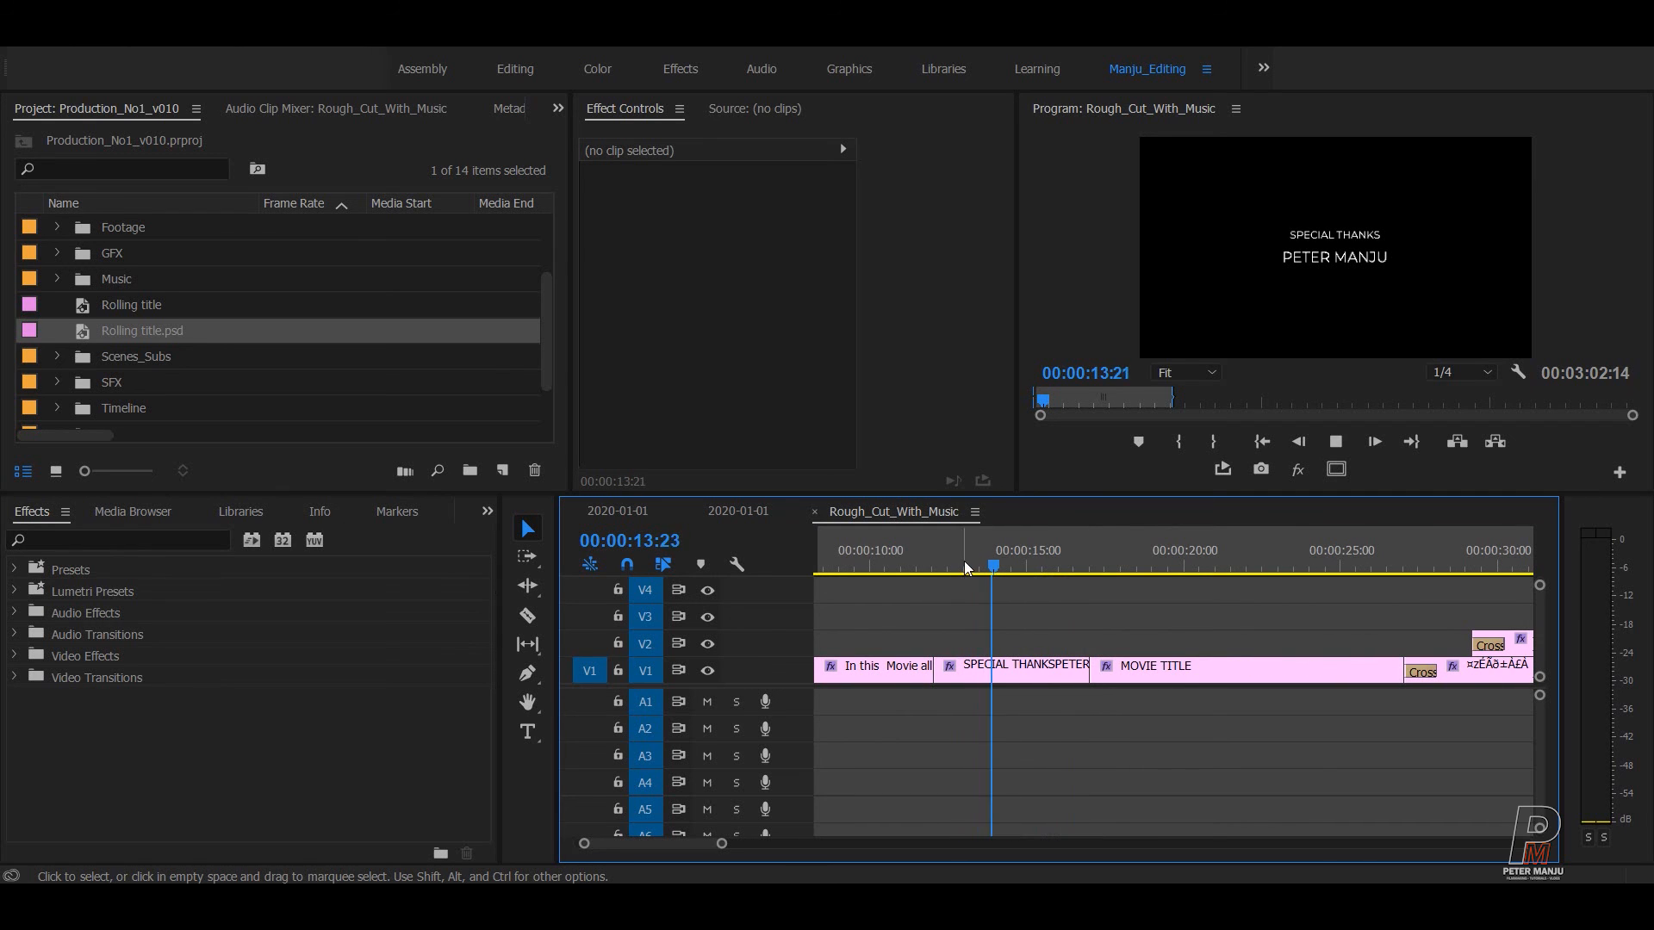
{"action": "left_click_drag", "start_coordinate": [1082, 557], "coordinate": [1125, 560]}
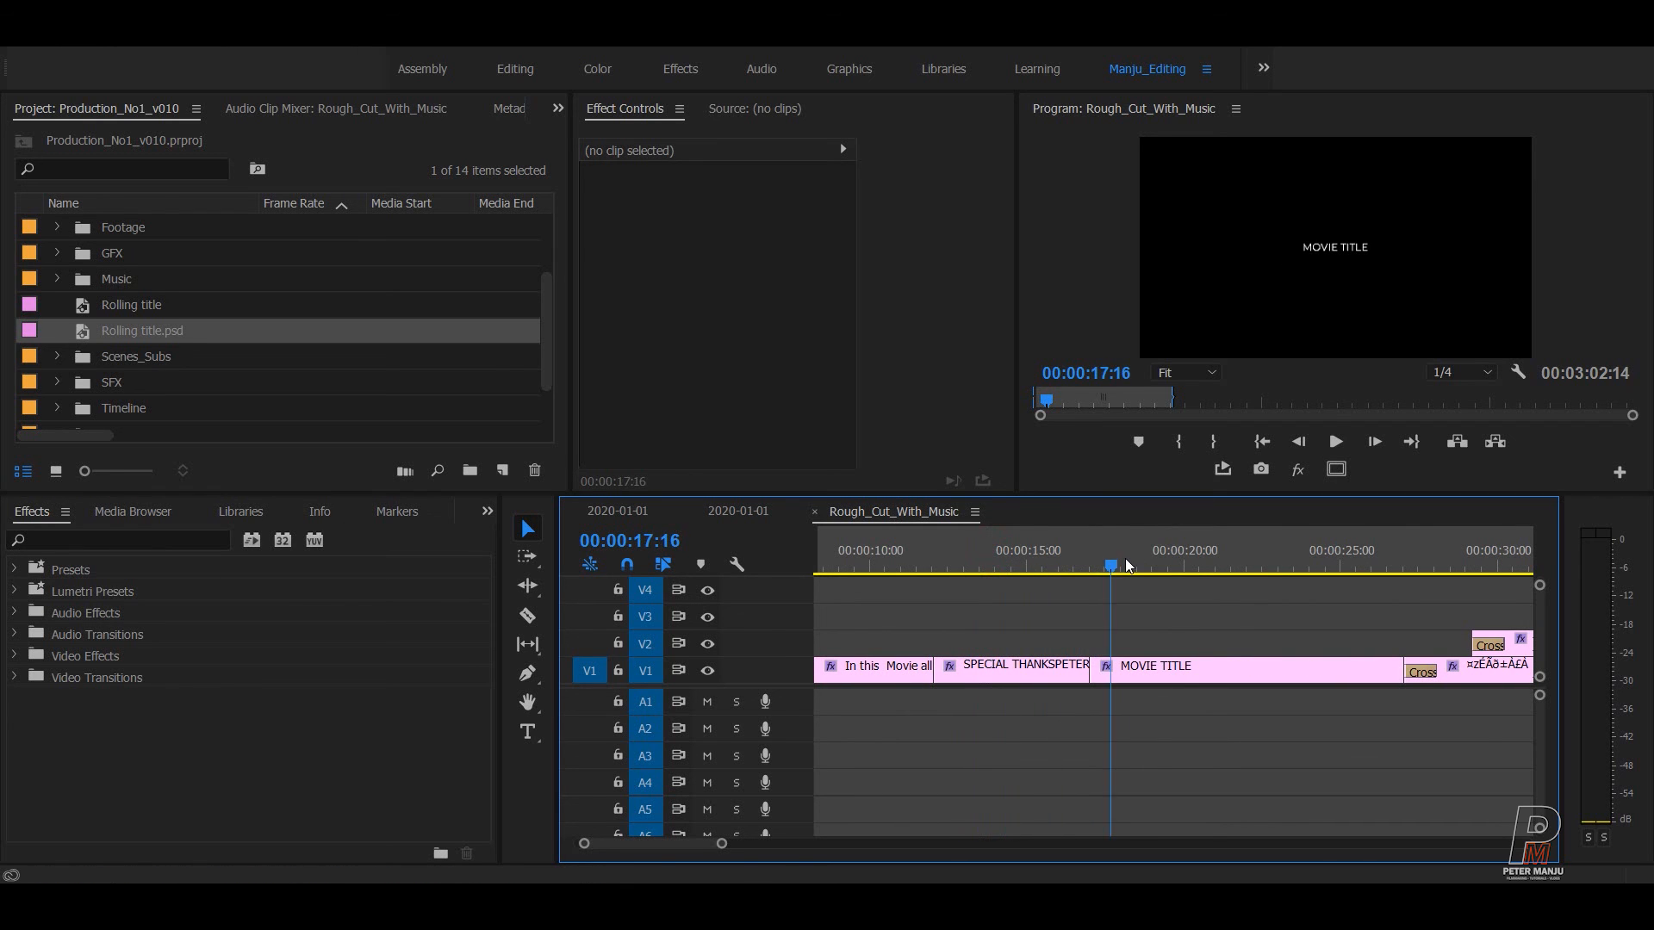
- Skim the opening credit titles through to about 00:00:46:02 and return the playhead to the sequence start
{"action": "left_click_drag", "start_coordinate": [1233, 569], "coordinate": [1453, 570]}
{"action": "scroll", "coordinate": [1271, 761], "scroll_direction": "down", "scroll_amount": 4}
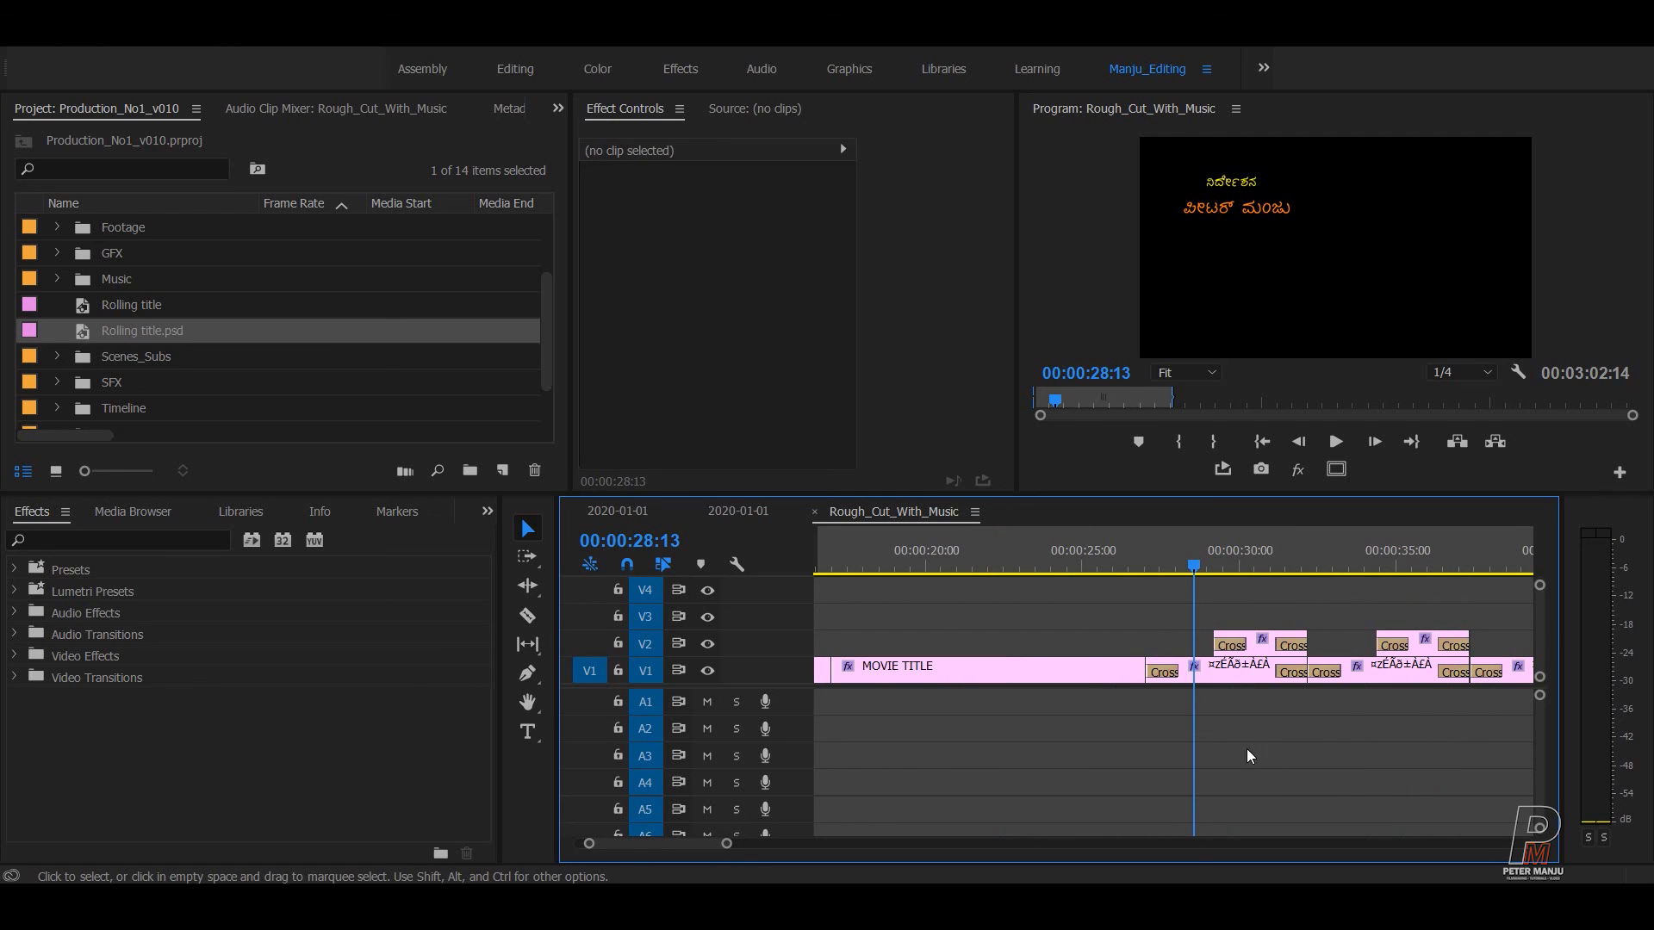
{"action": "left_click_drag", "start_coordinate": [1194, 560], "coordinate": [1361, 552]}
{"action": "scroll", "coordinate": [1109, 575], "scroll_direction": "down", "scroll_amount": 3}
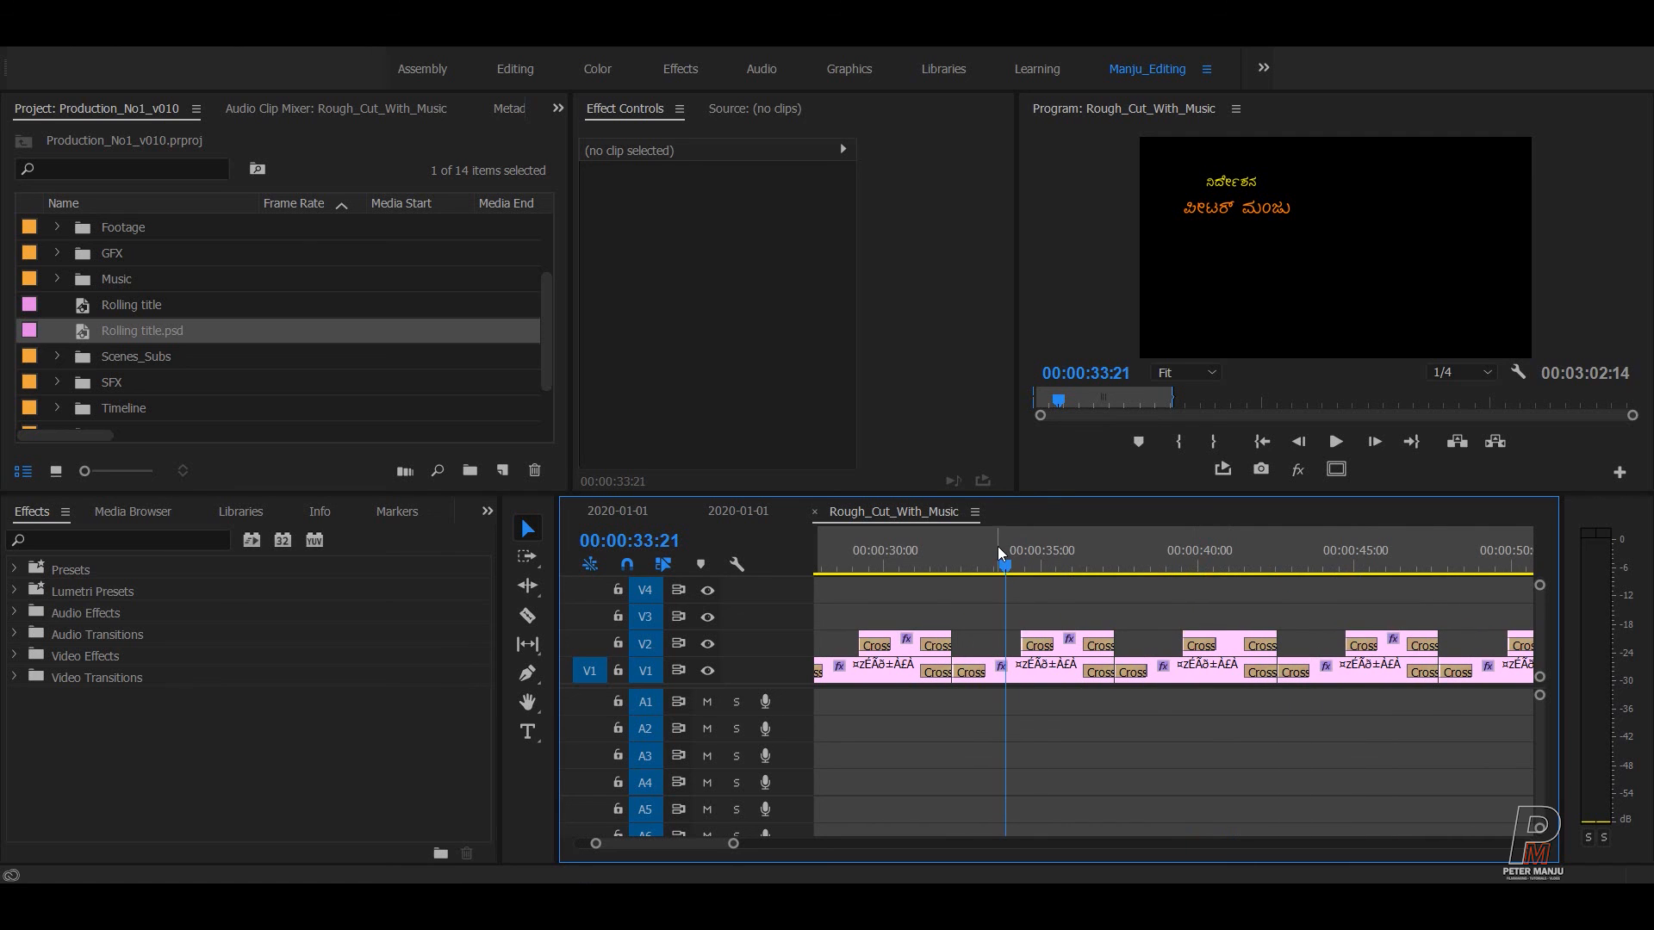
{"action": "left_click_drag", "start_coordinate": [1009, 575], "coordinate": [1087, 568]}
{"action": "left_click_drag", "start_coordinate": [1205, 568], "coordinate": [1393, 565]}
{"action": "key", "text": "minus"}
{"action": "key", "text": "minus"}
{"action": "key", "text": "minus"}
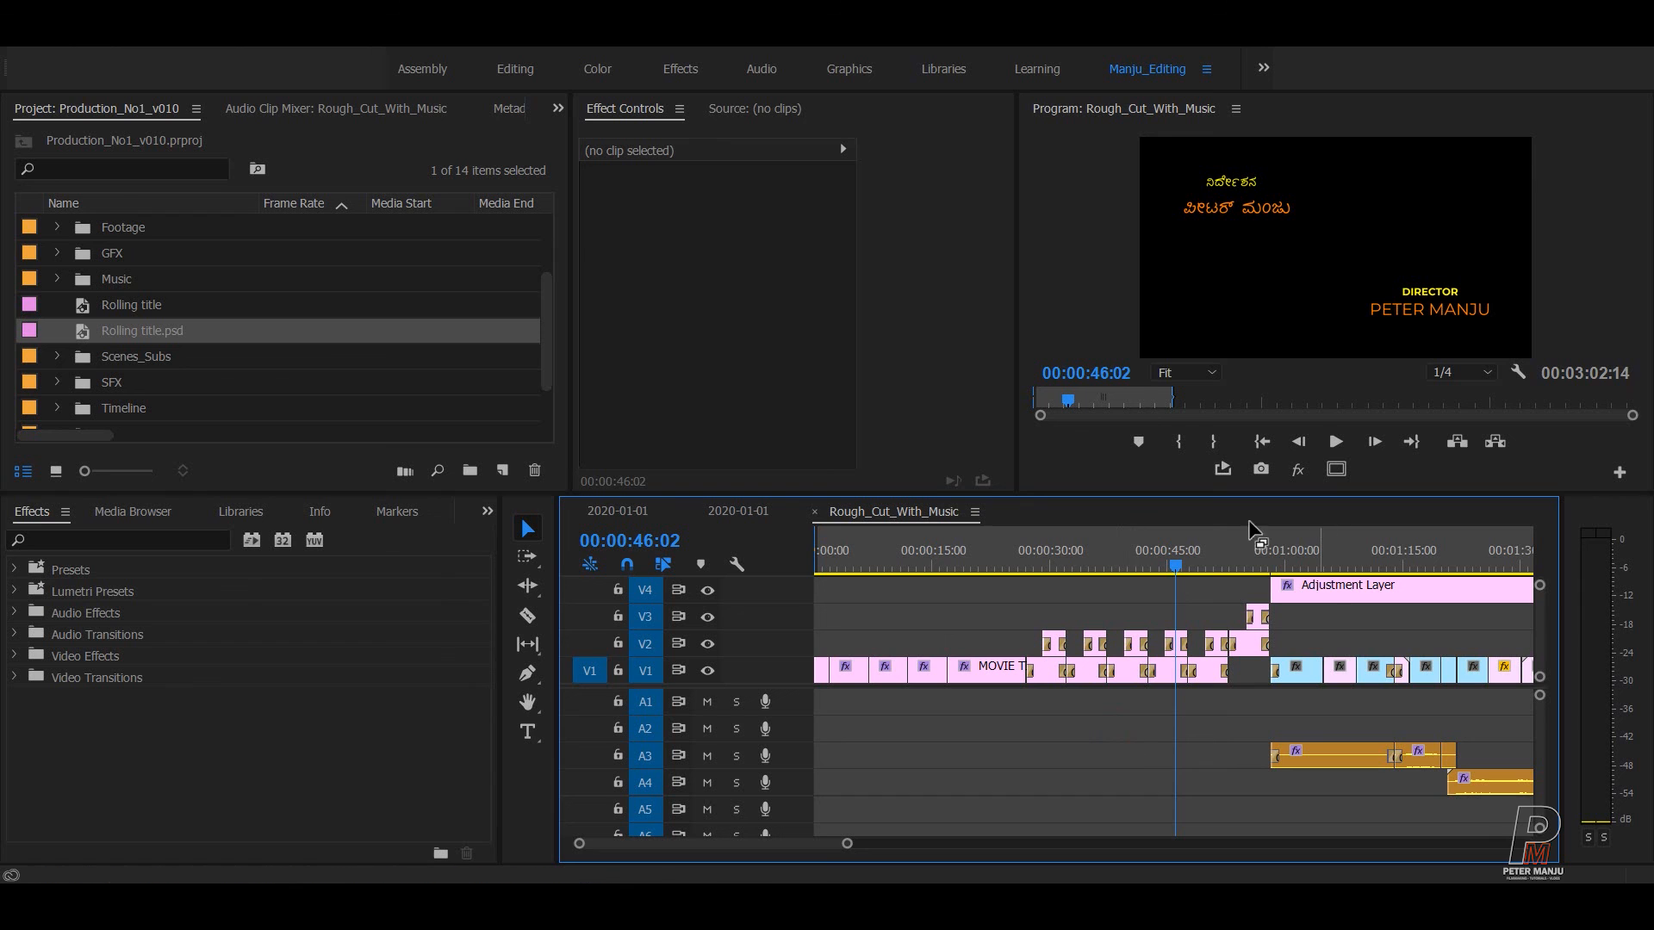
{"action": "left_click_drag", "start_coordinate": [1178, 553], "coordinate": [1001, 570]}
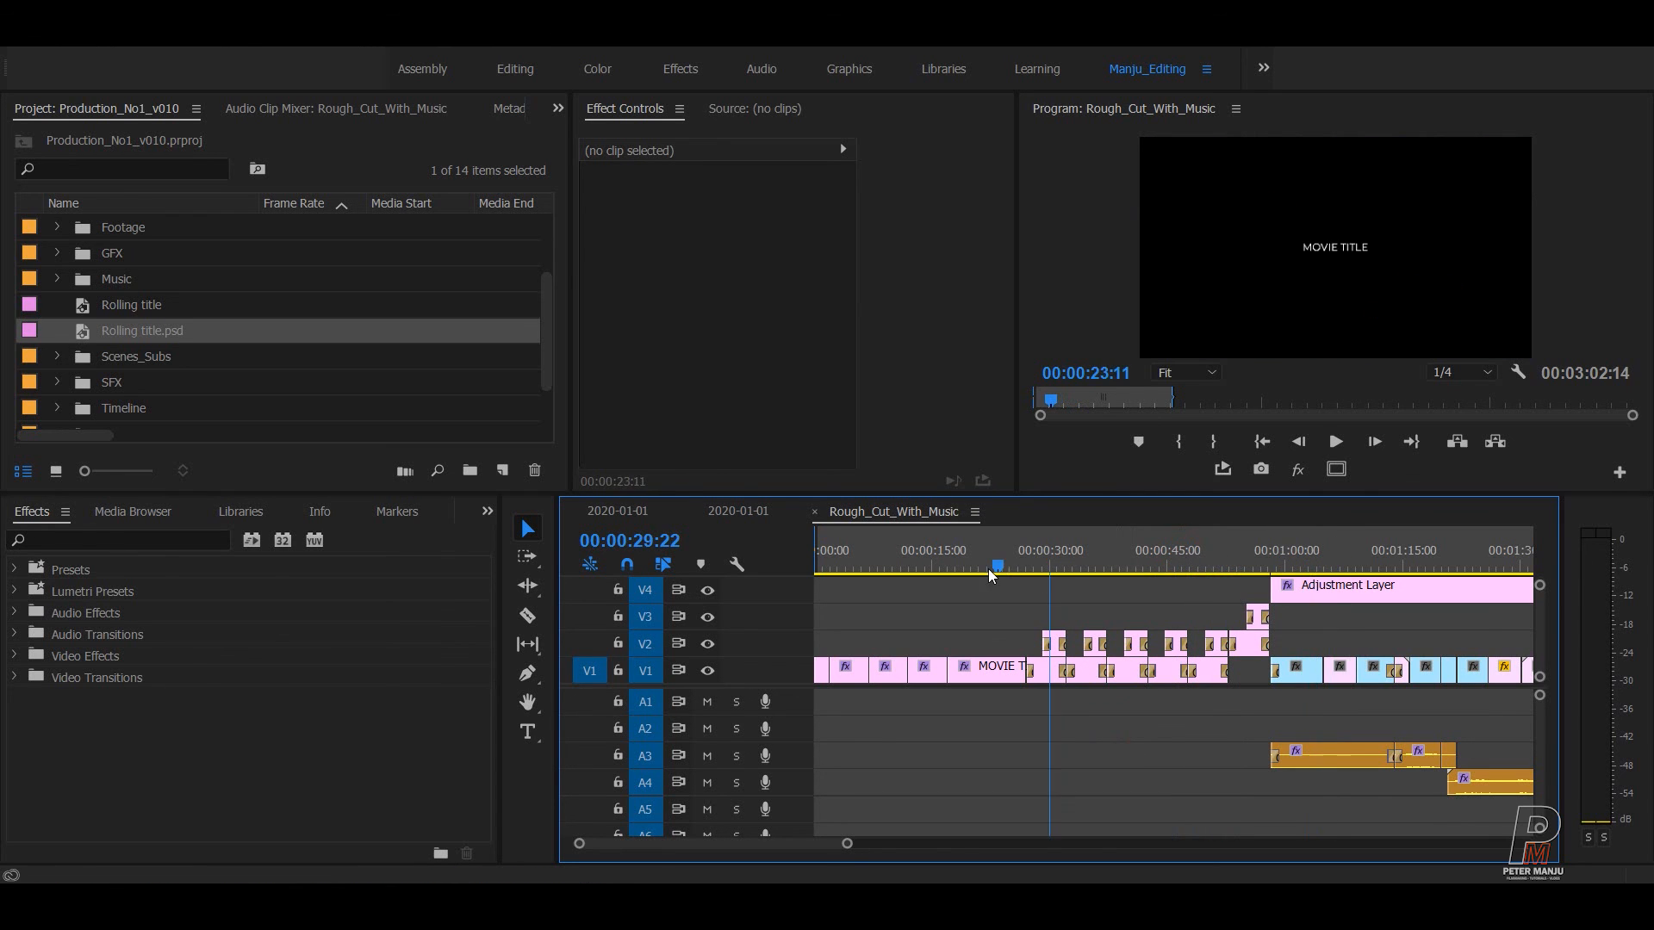
- Extend the start of the Adjustment Layer on V4 back to 00:00:02:01, where the CERTIFICATE clip begins
{"action": "left_click", "coordinate": [1047, 776]}
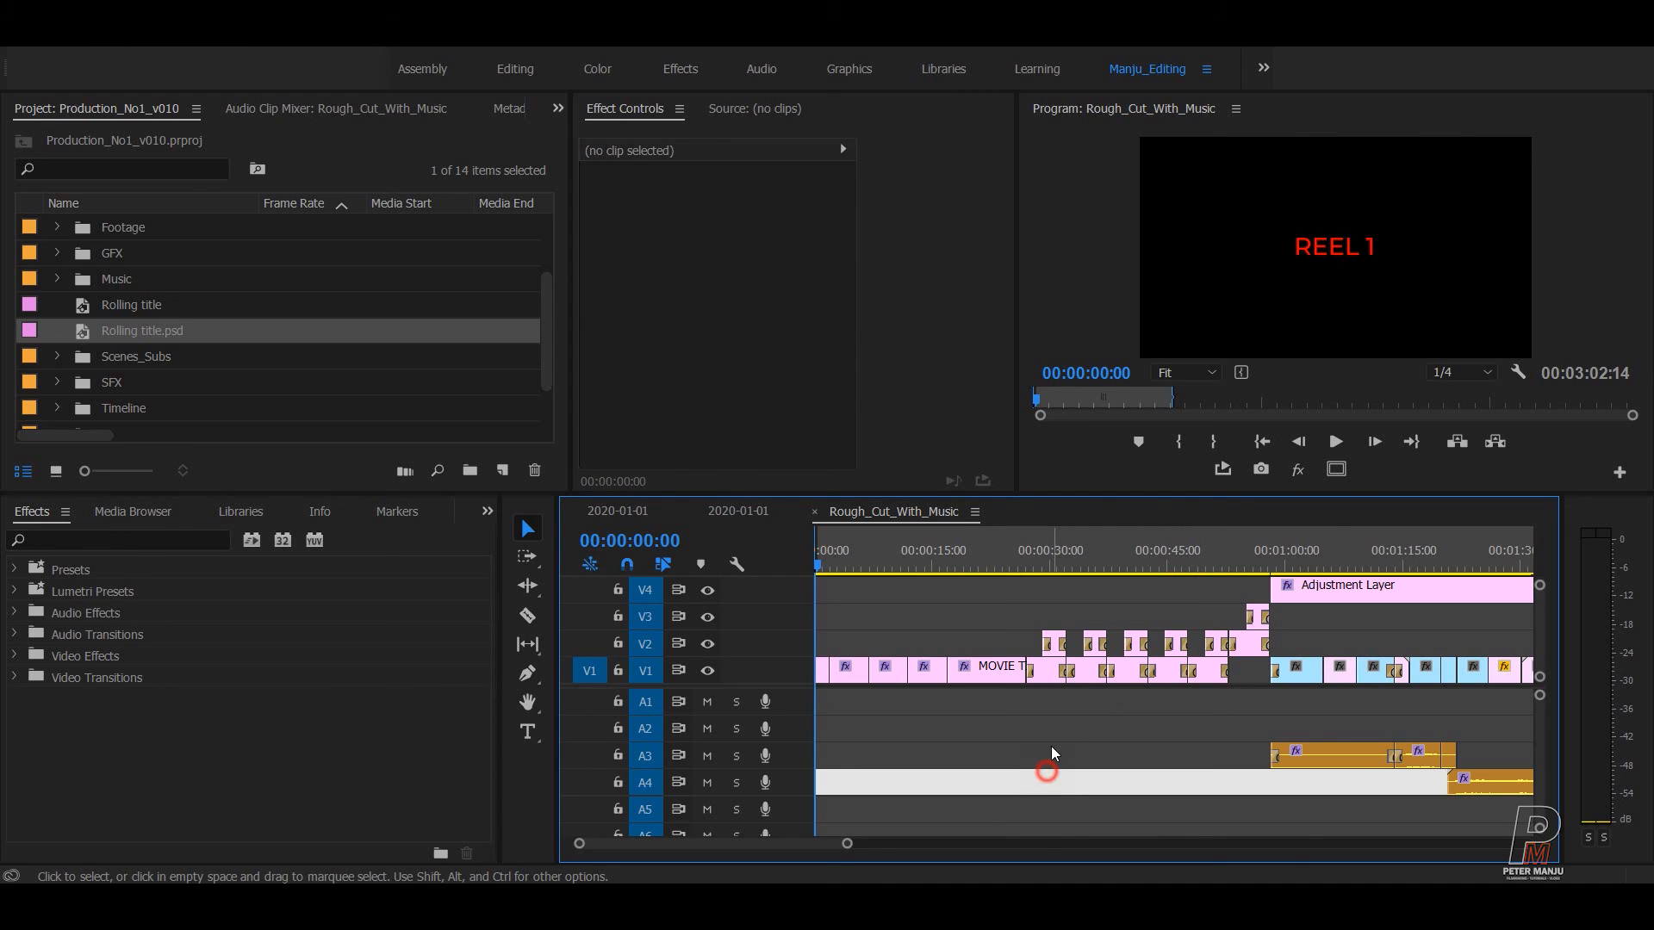
{"action": "key", "text": "grave"}
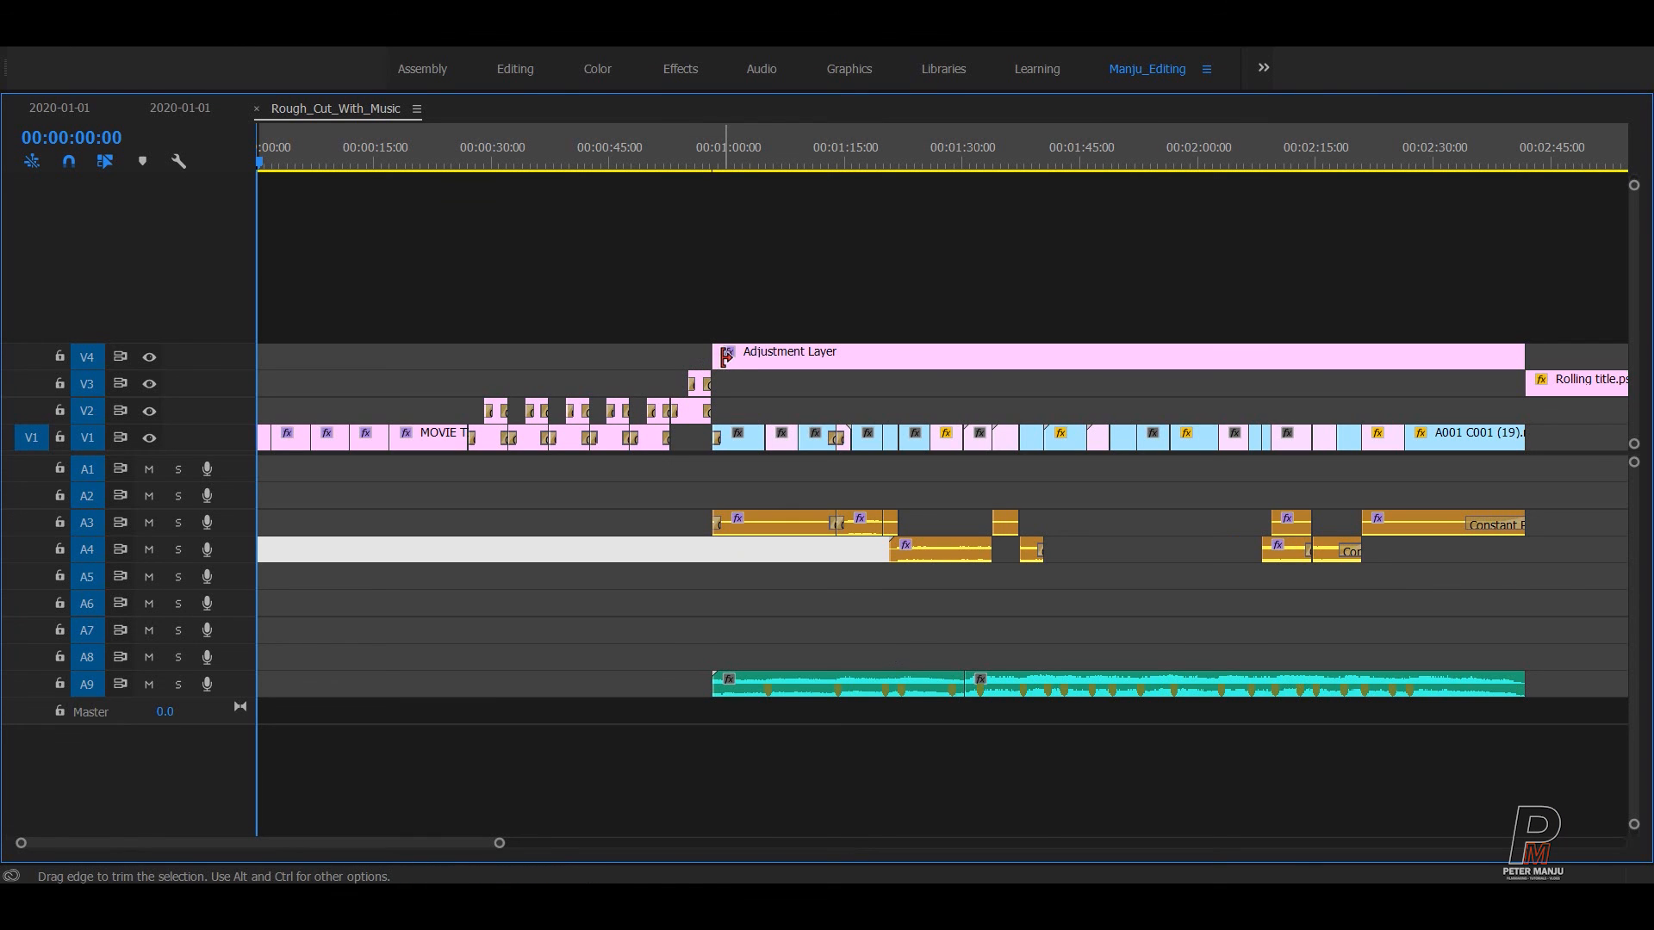
{"action": "left_click_drag", "start_coordinate": [469, 327], "coordinate": [367, 342]}
{"action": "key", "text": "minus"}
{"action": "key", "text": "equal"}
{"action": "key", "text": "equal"}
{"action": "key", "text": "equal"}
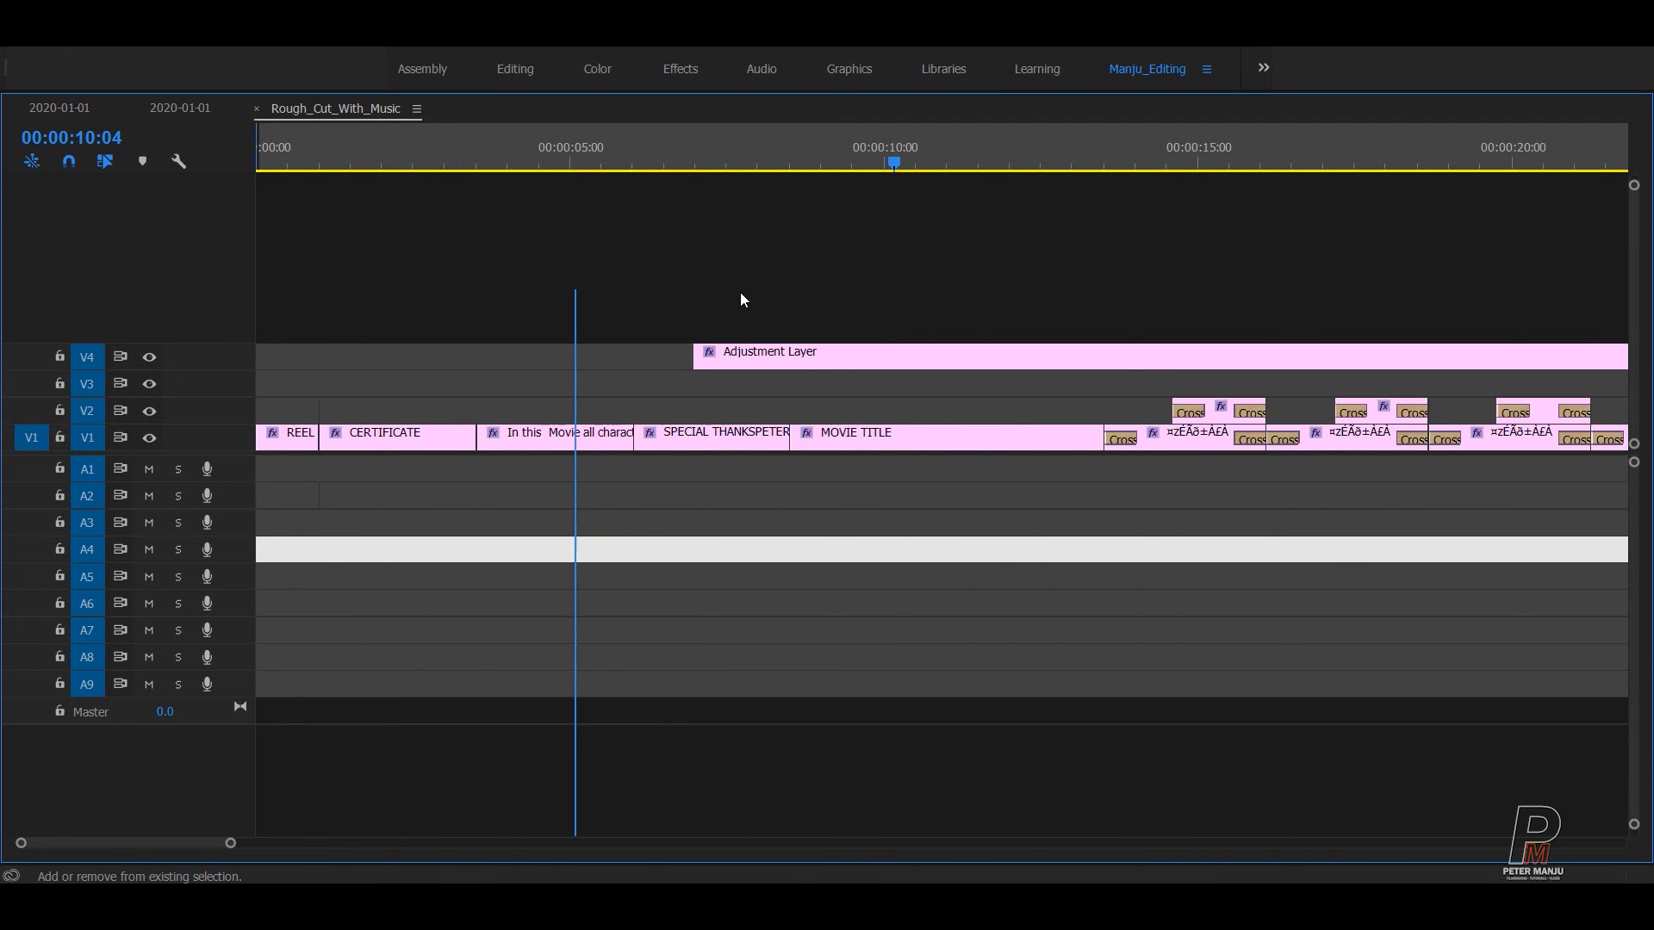
{"action": "key", "text": "Up"}
{"action": "key", "text": "Up"}
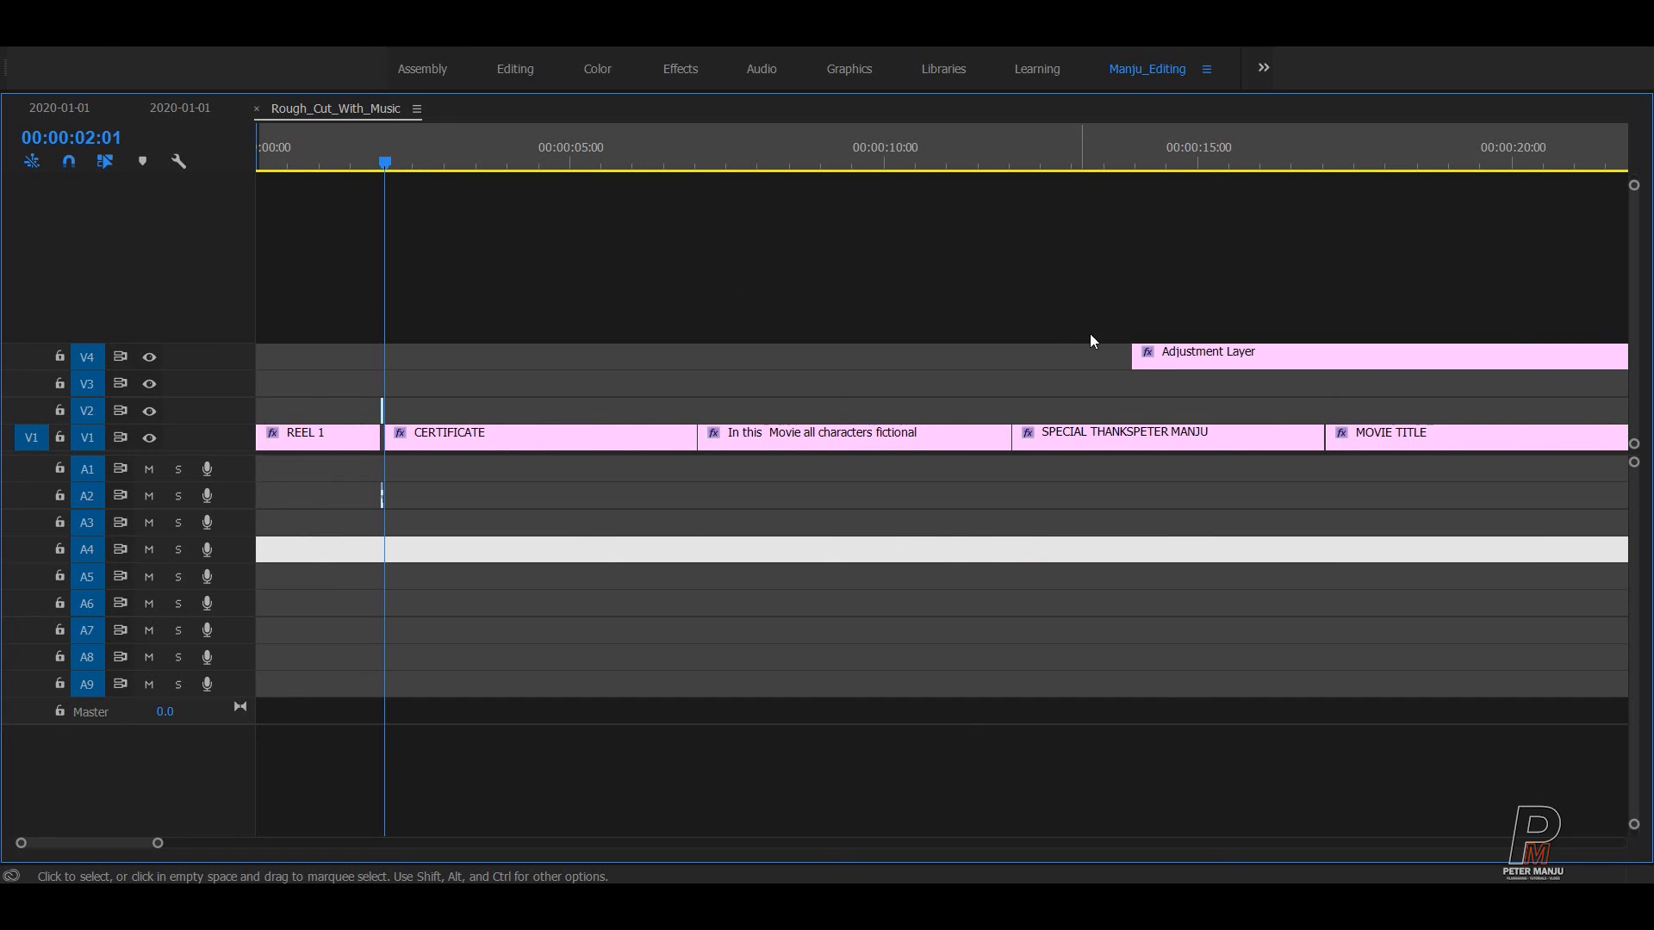
{"action": "left_click_drag", "start_coordinate": [1134, 355], "coordinate": [385, 366]}
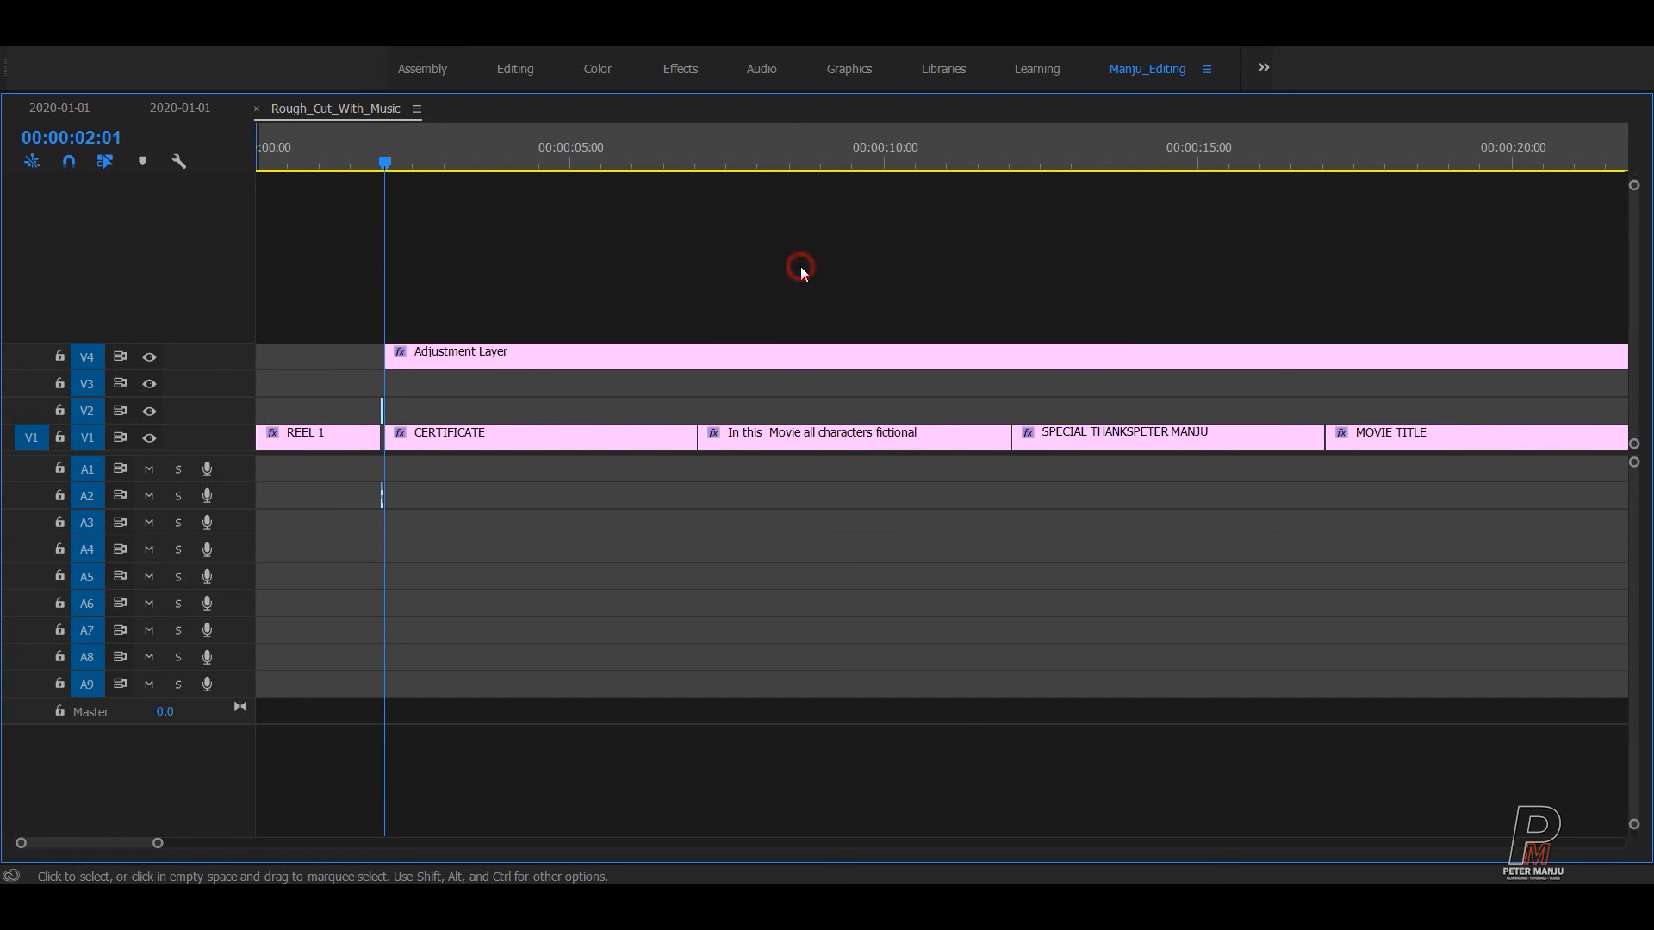
{"action": "key", "text": "grave"}
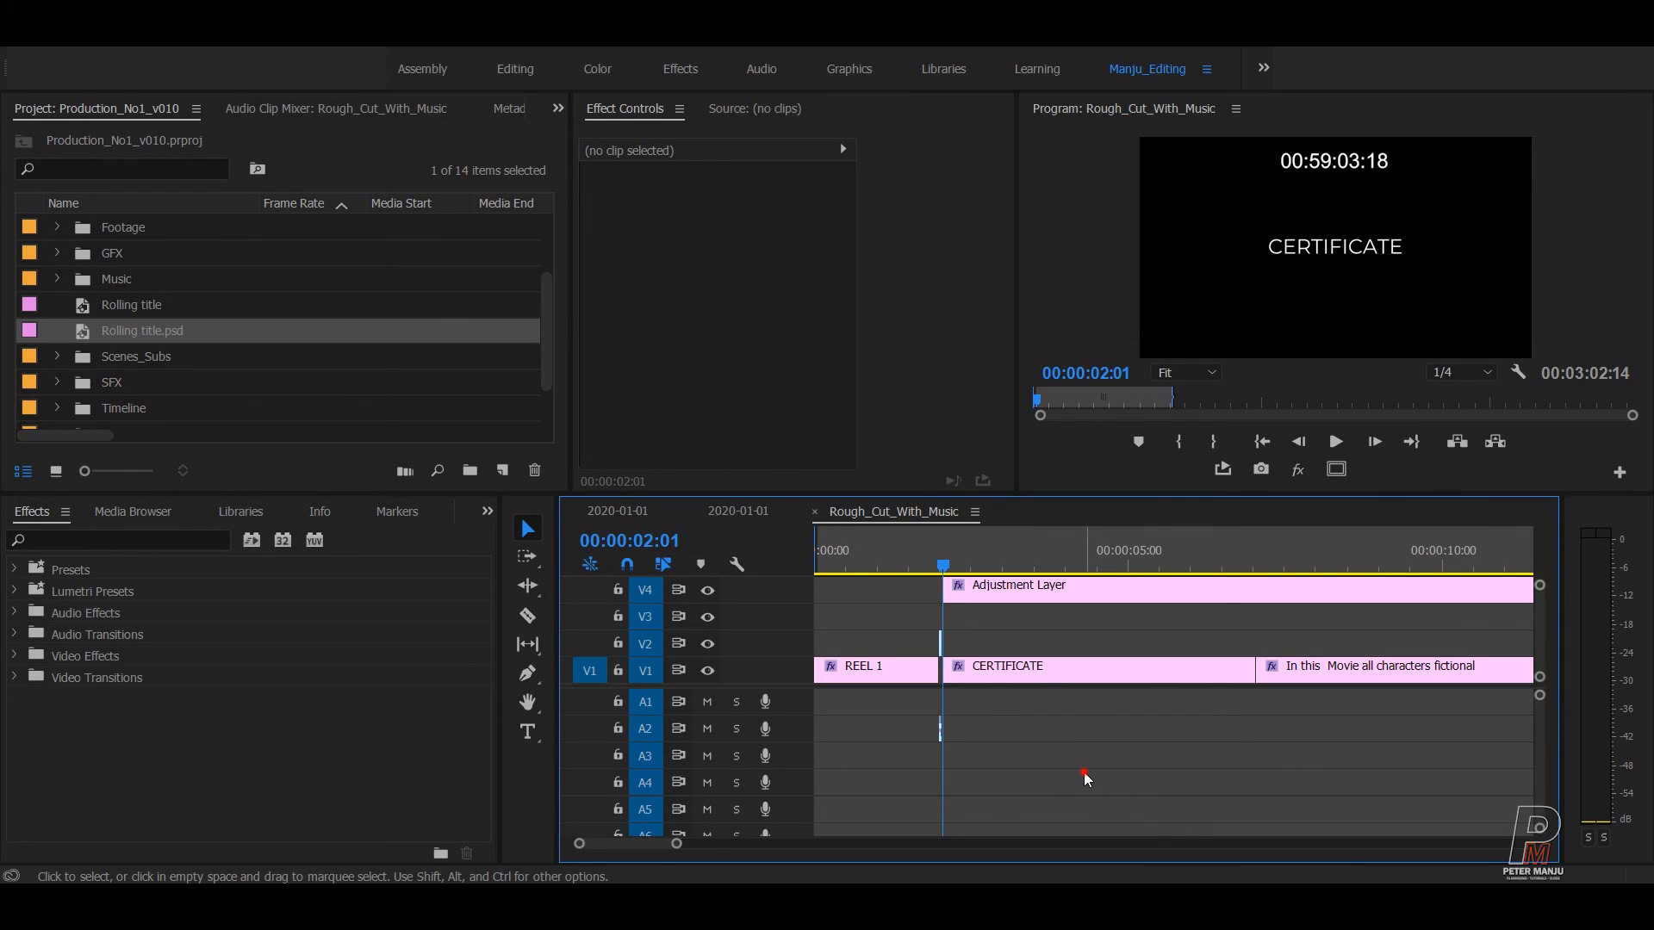
- Extend the Adjustment Layer's end on V4 to the end of the Rolling title.psd clip and save the project
{"action": "key", "text": "grave"}
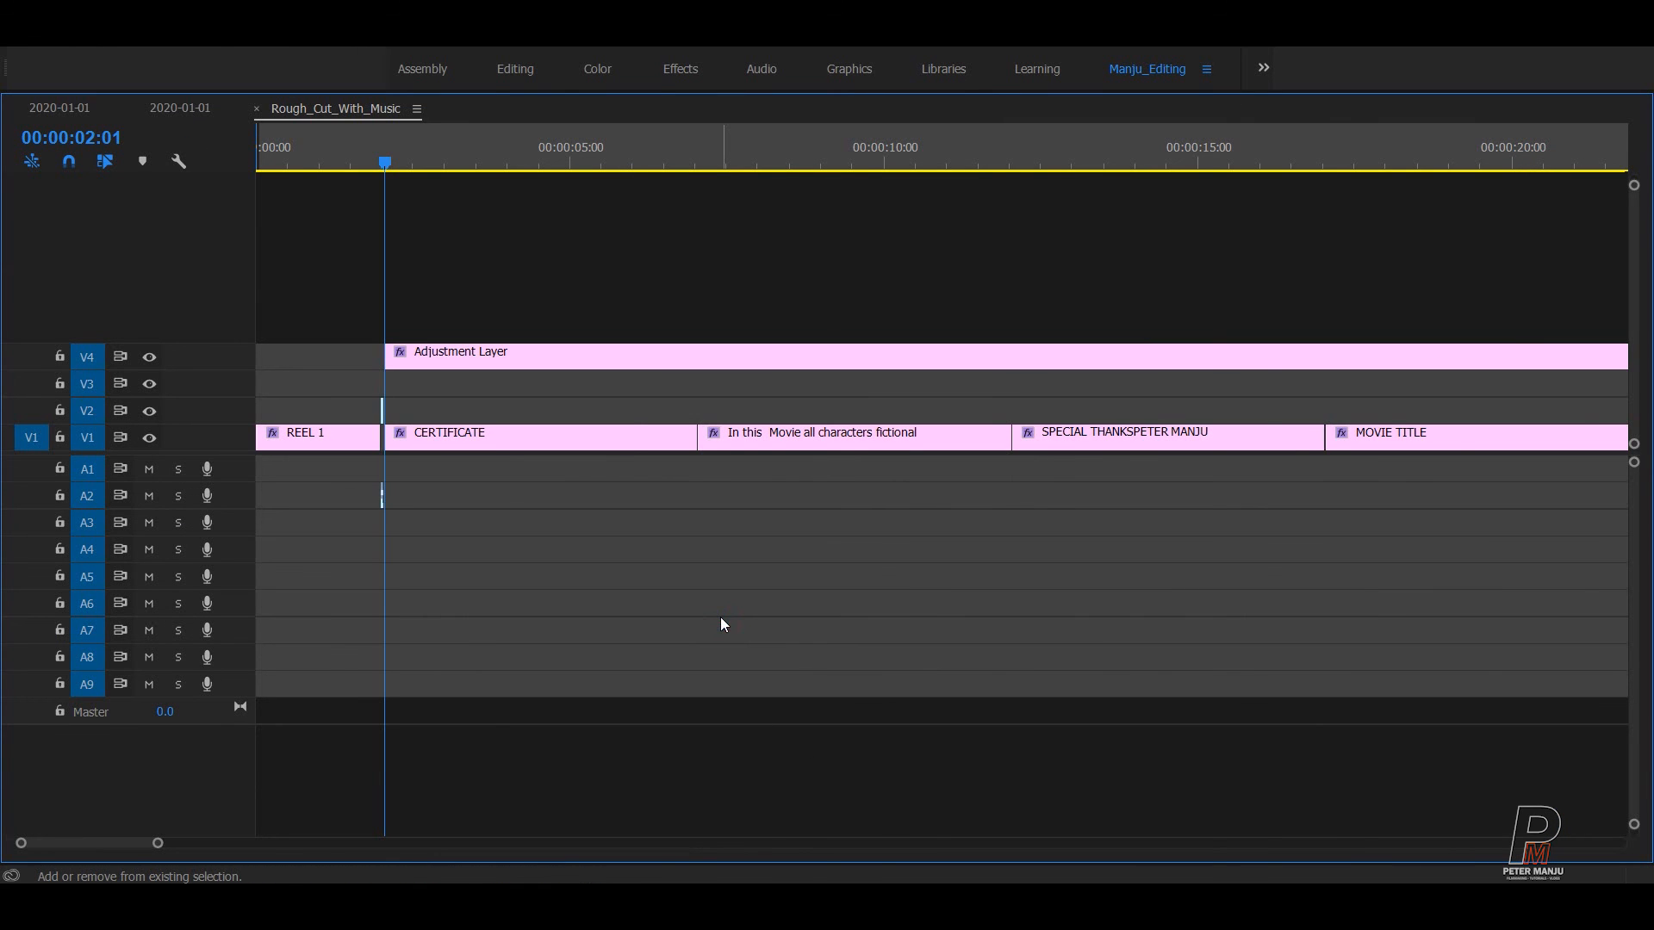
{"action": "key", "text": "minus"}
{"action": "key", "text": "minus"}
{"action": "key", "text": "minus"}
{"action": "key", "text": "minus"}
{"action": "key", "text": "minus"}
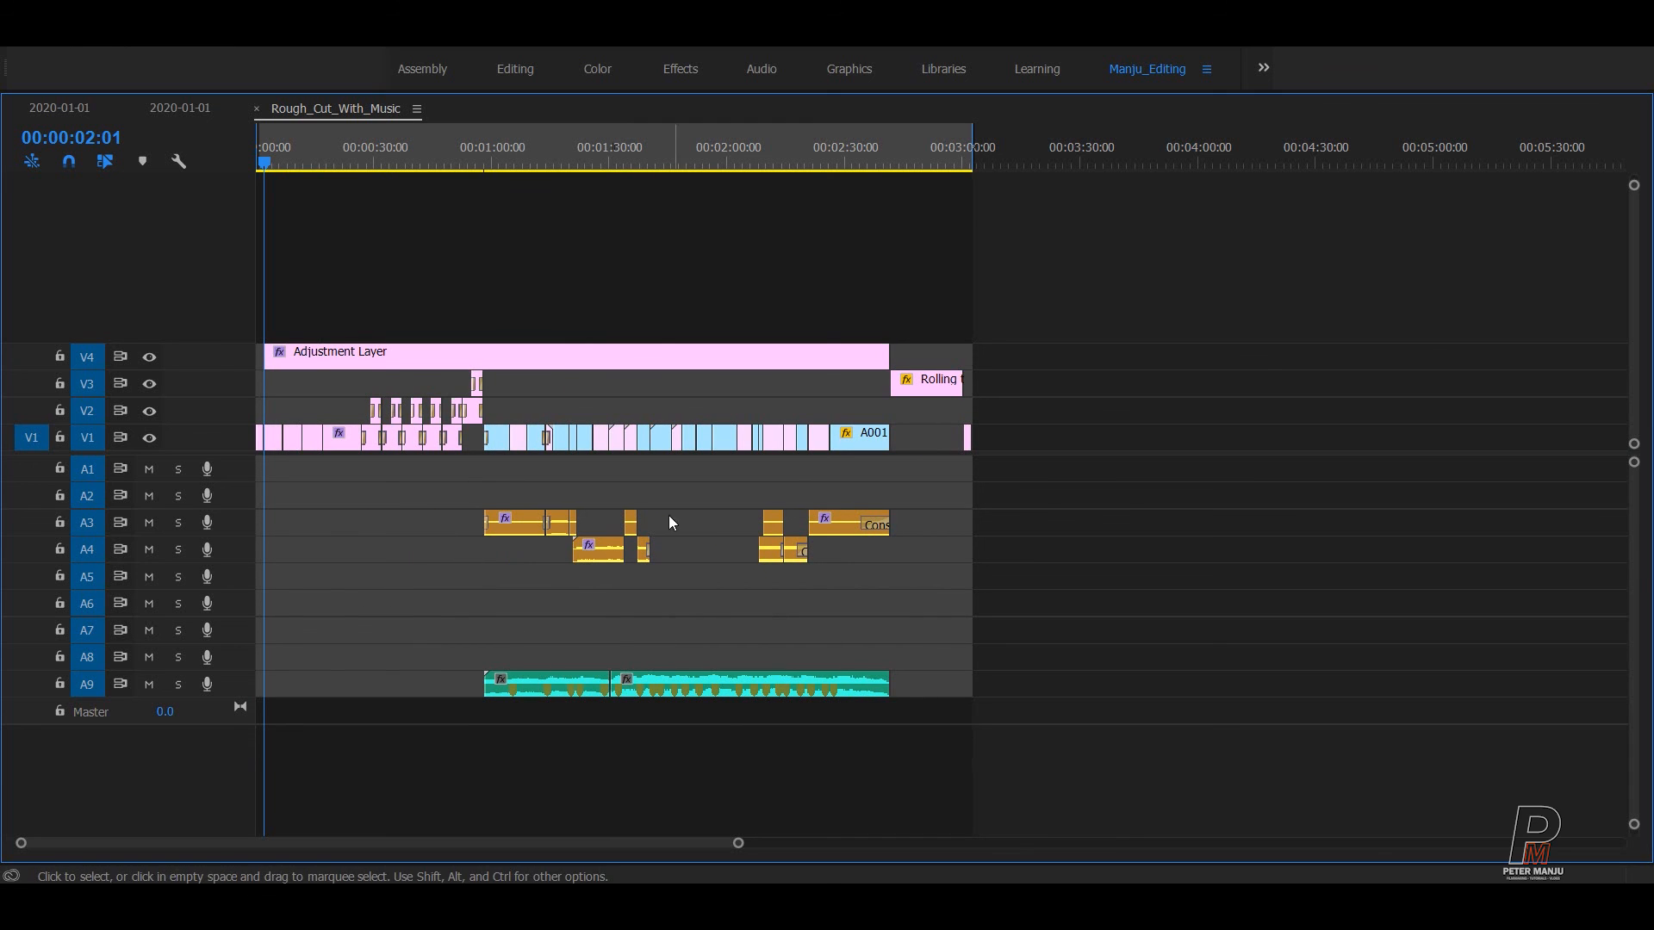
{"action": "left_click", "coordinate": [915, 167]}
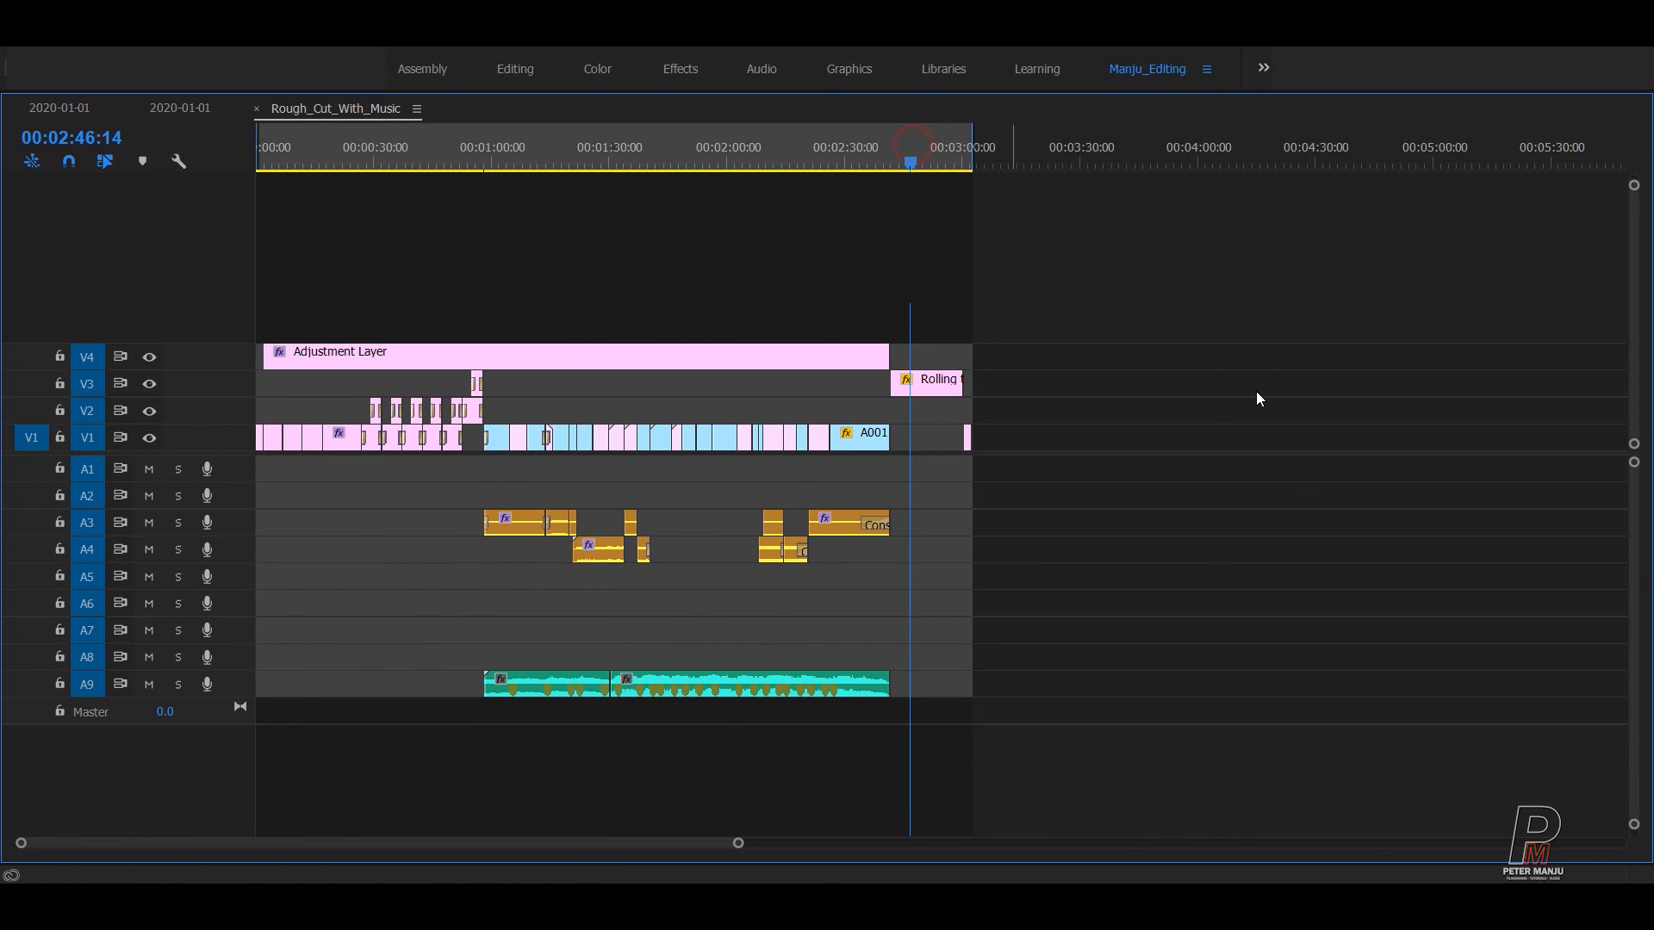
{"action": "key", "text": "equal"}
{"action": "key", "text": "equal"}
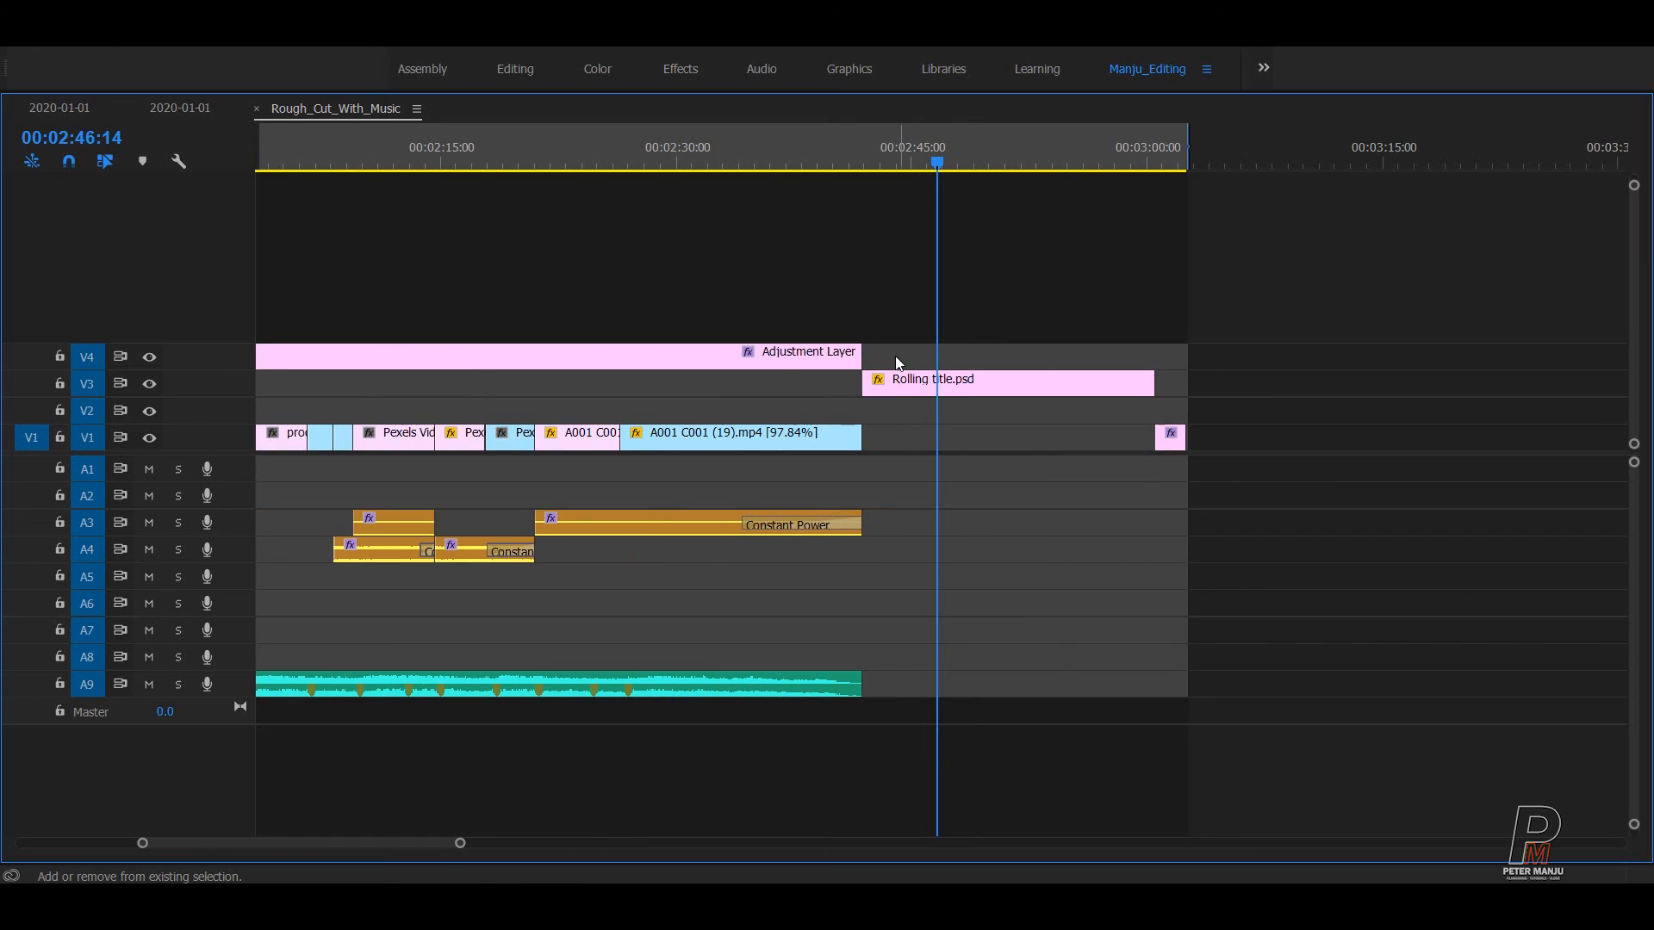
{"action": "left_click_drag", "start_coordinate": [861, 351], "coordinate": [1142, 314]}
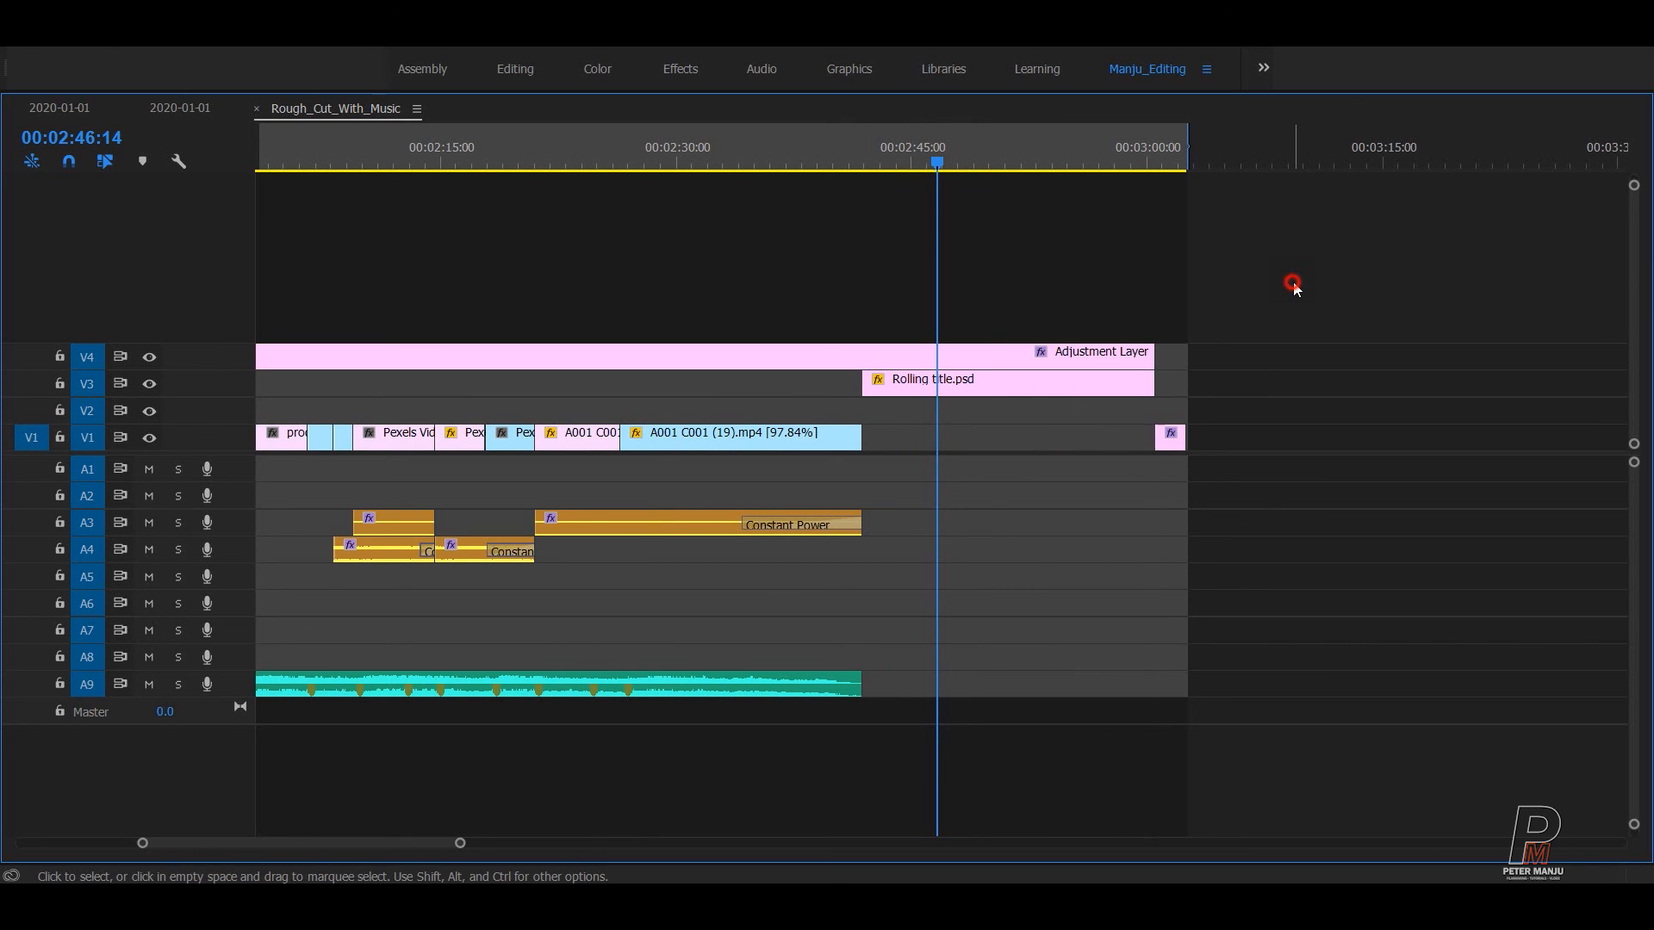
{"action": "key", "text": "ctrl+s"}
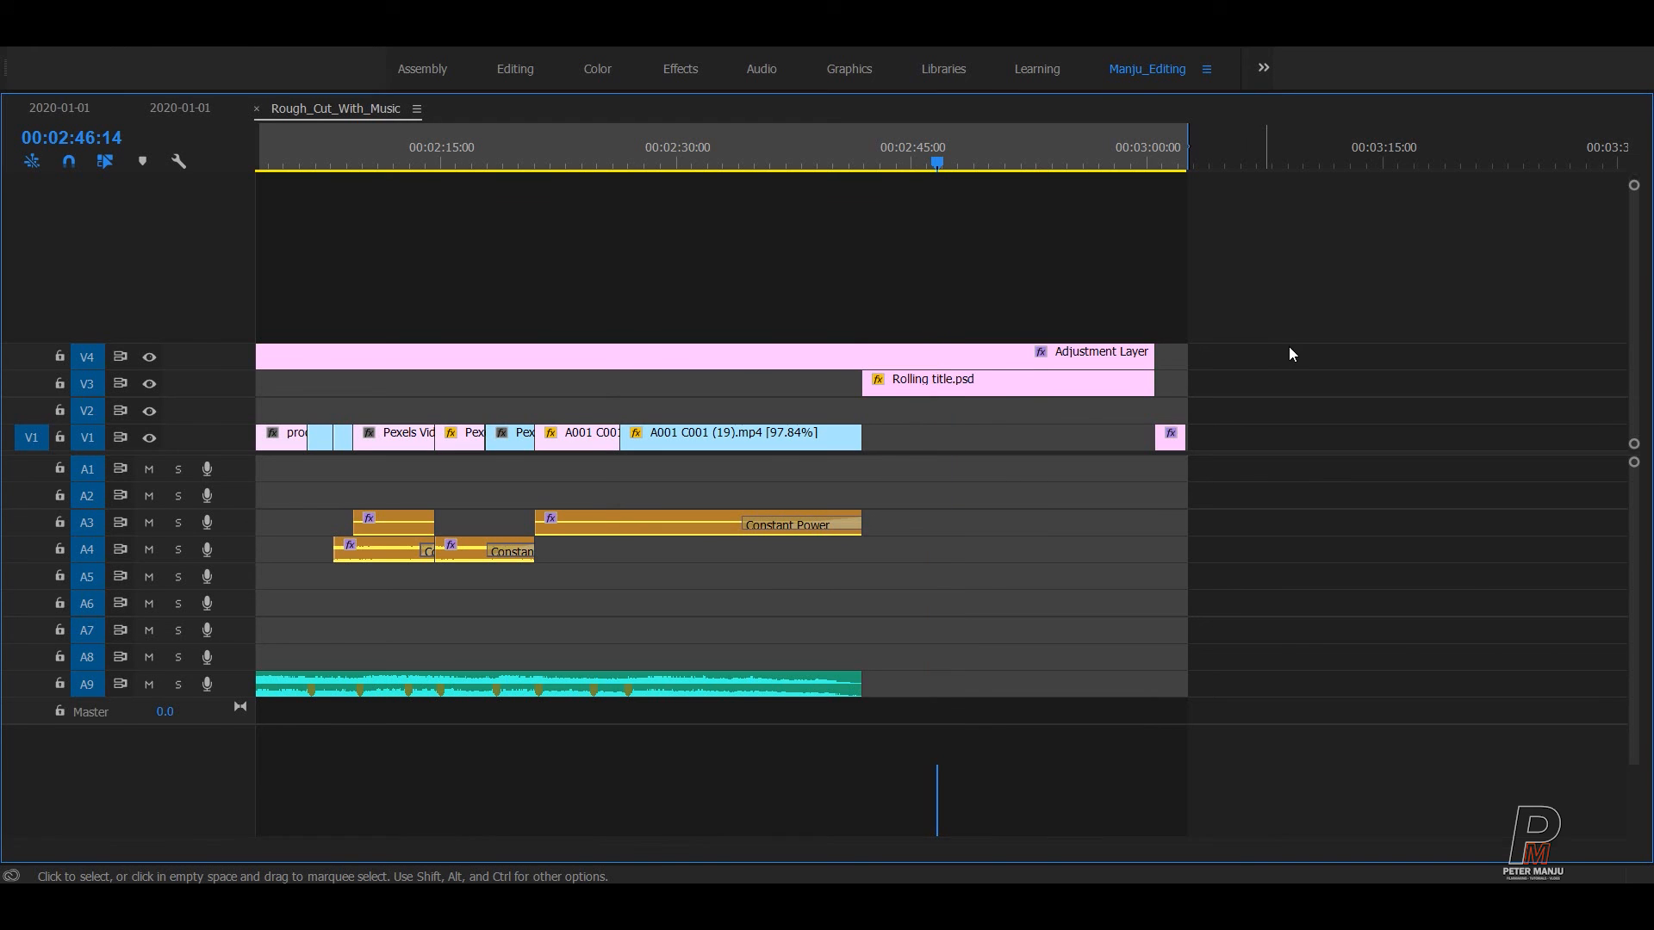
- Move the Rolling title.psd clip down from V3 to V2 and save the project
{"action": "left_click", "coordinate": [1019, 389]}
{"action": "key", "text": "alt+Down"}
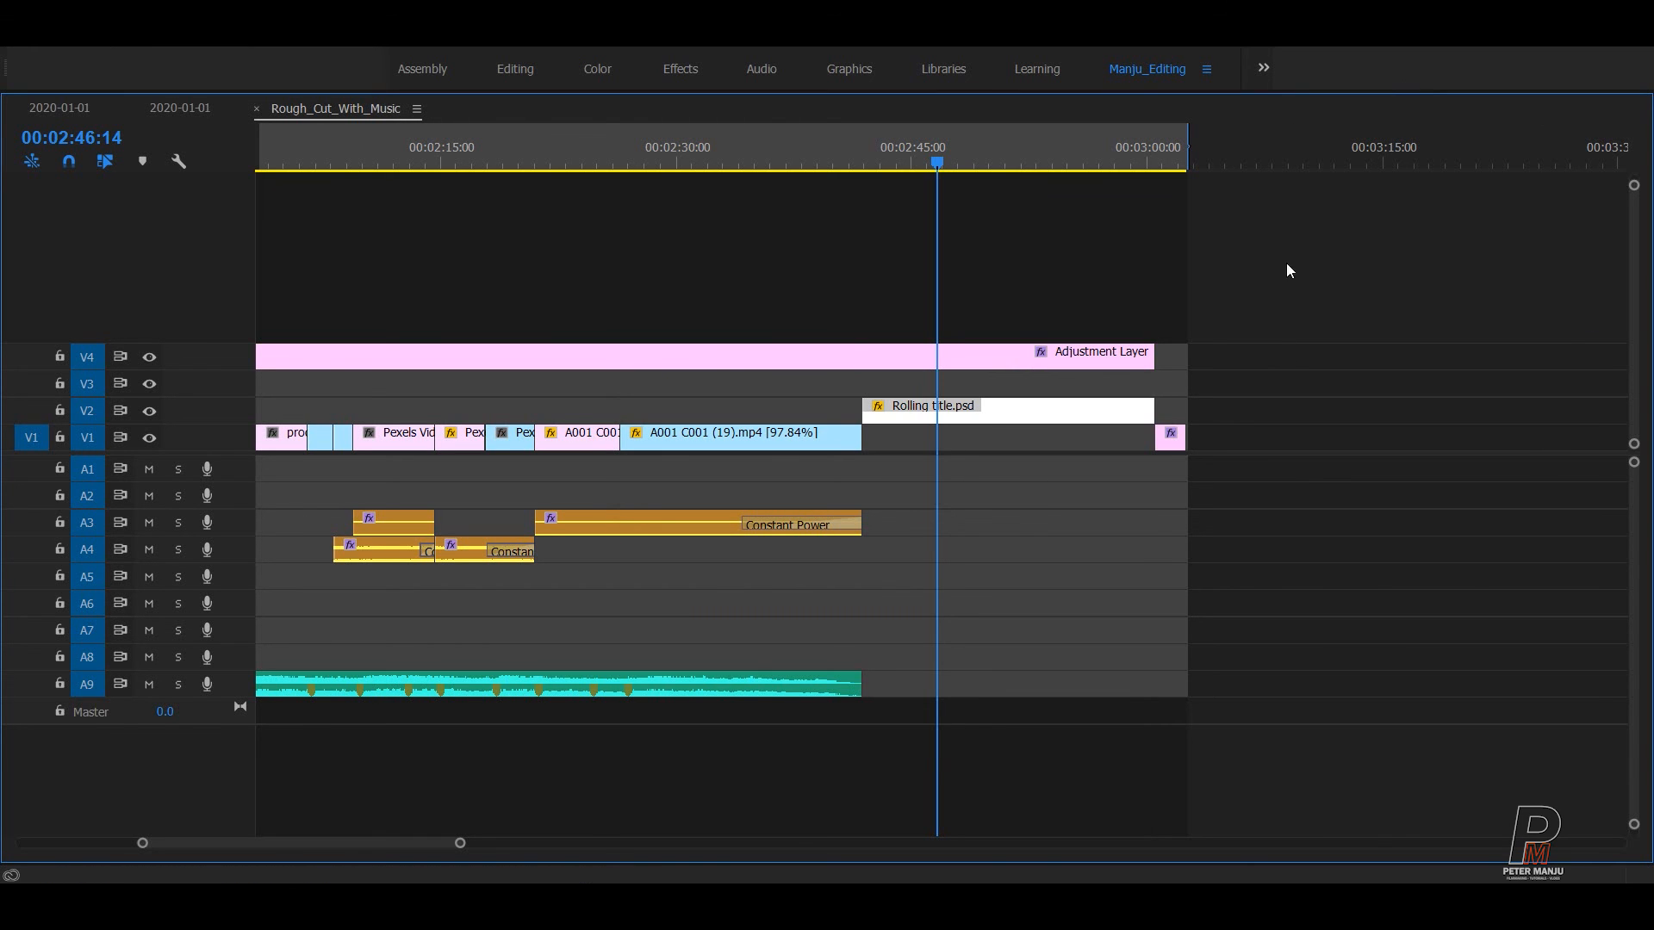
{"action": "left_click", "coordinate": [1134, 539]}
{"action": "key", "text": "ctrl+s"}
{"action": "left_click", "coordinate": [1372, 531]}
{"action": "key", "text": "minus"}
{"action": "key", "text": "minus"}
{"action": "key", "text": "minus"}
{"action": "key", "text": "minus"}
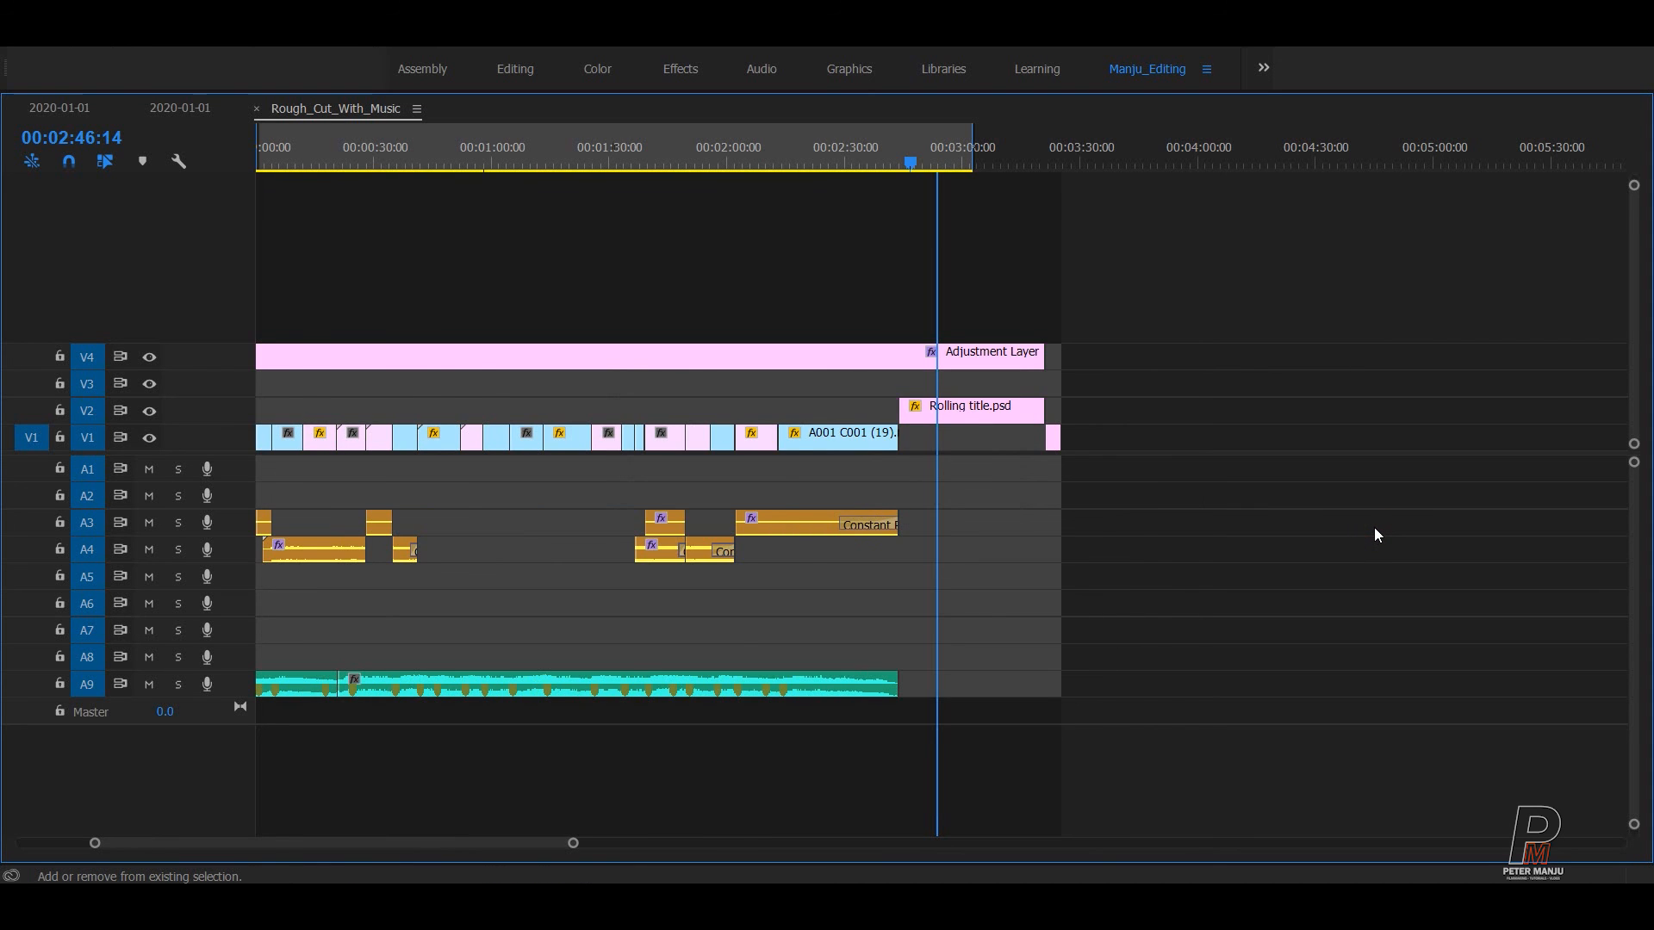